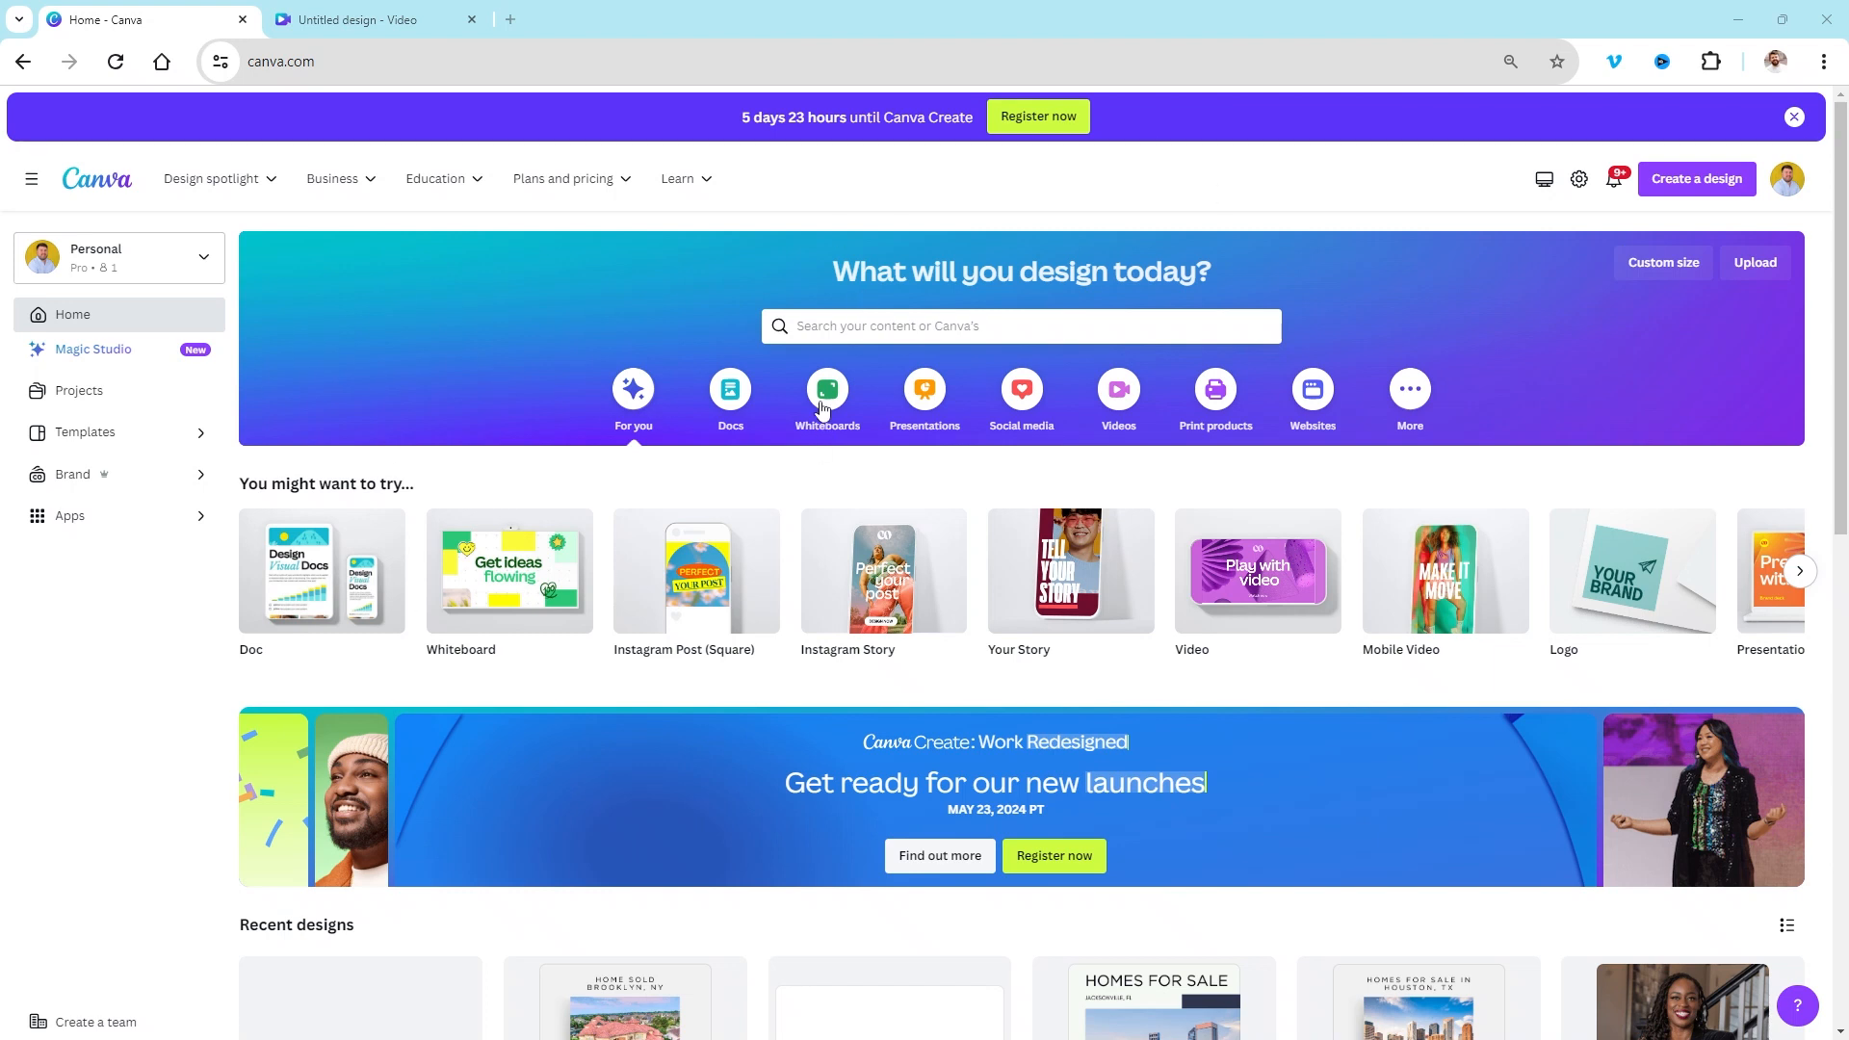
Step: Return to the 'Untitled design - Video' tab and show the templates side panel
mouse_move(1265, 589)
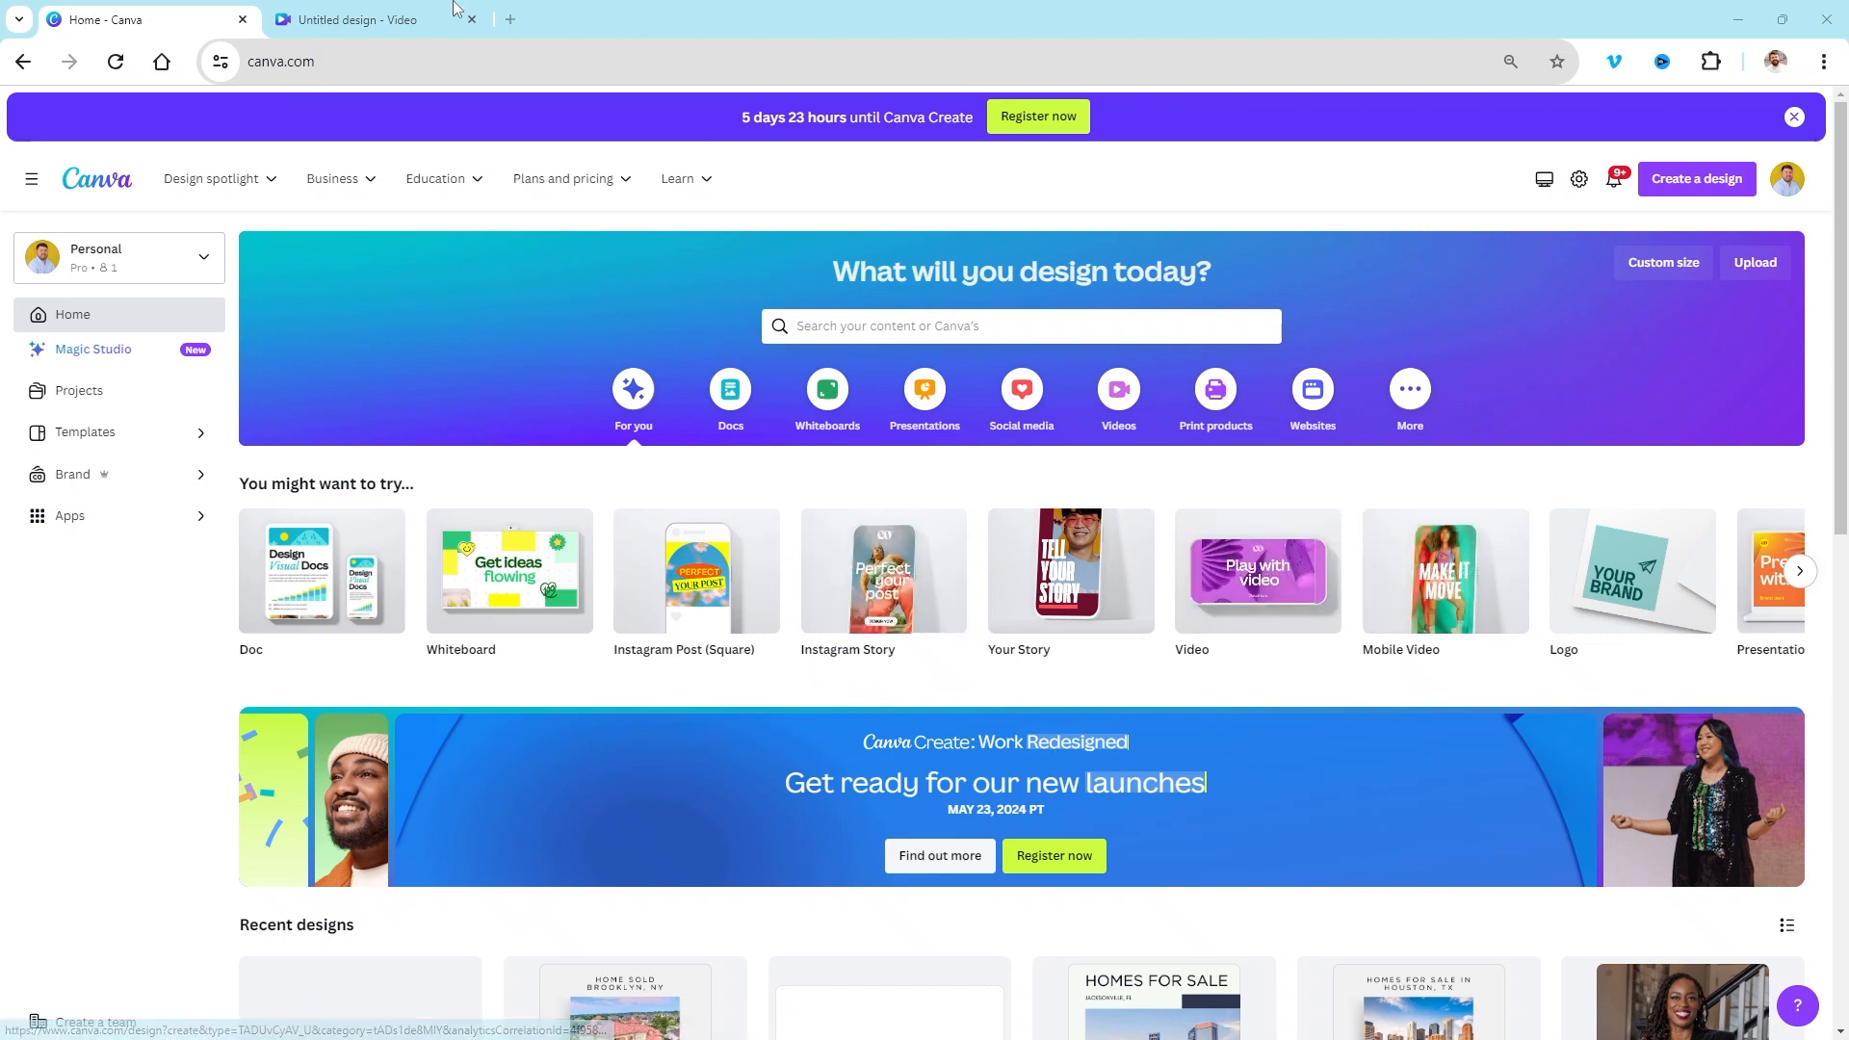
left_click(320, 13)
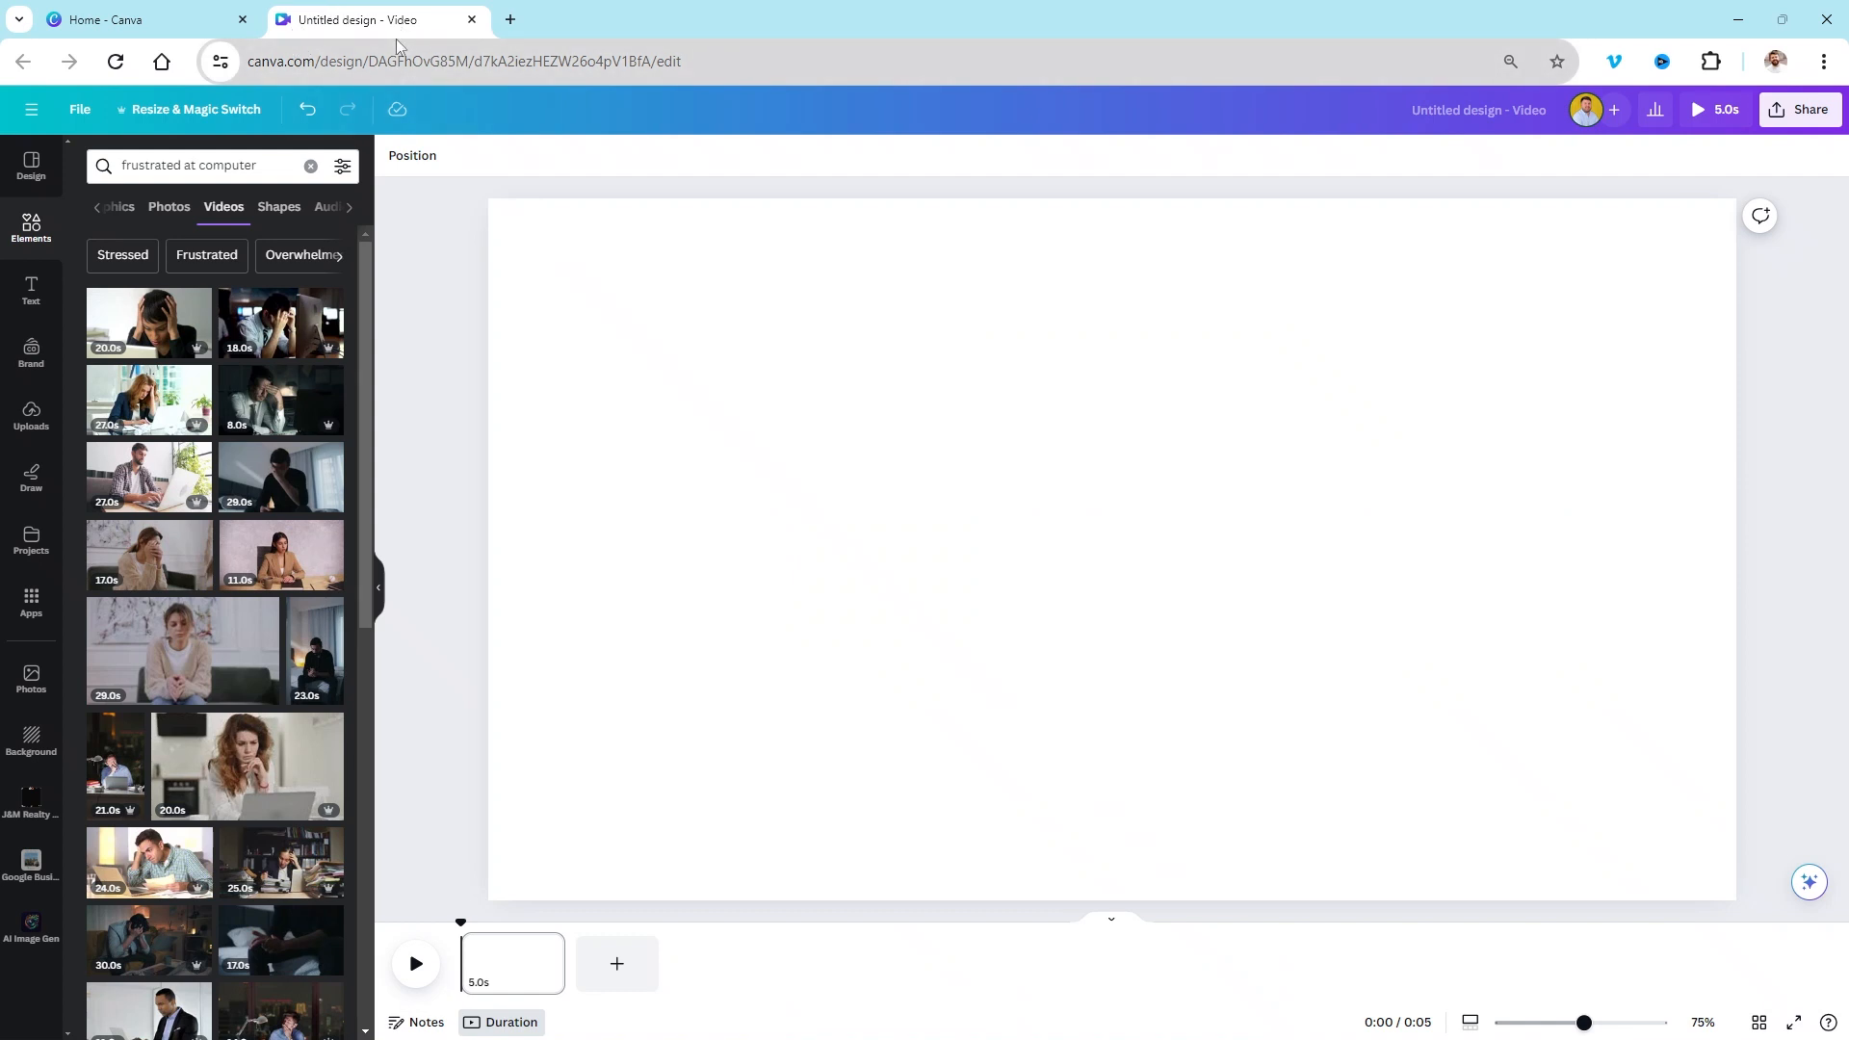
left_click(43, 186)
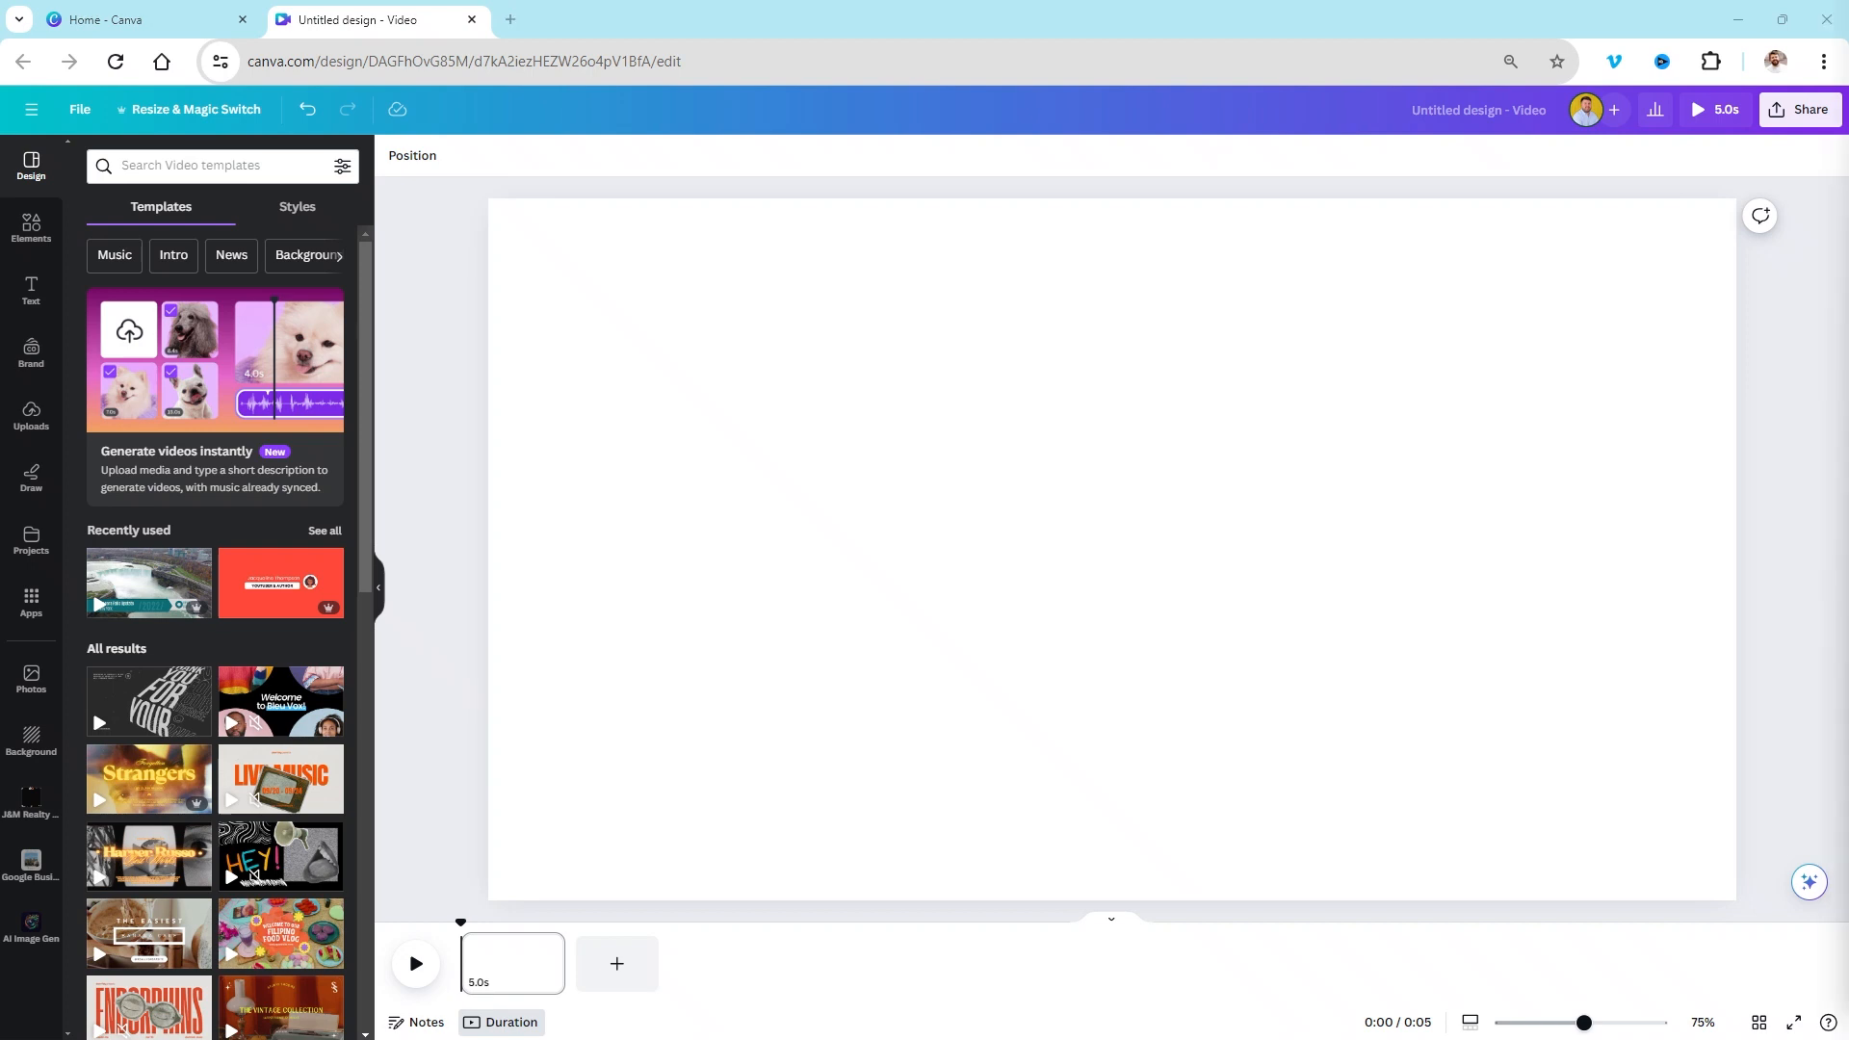
Step: Upload the recording by dropping it on the page, then delete the 37.4-second clip
left_click_drag(1848, 597, 817, 411)
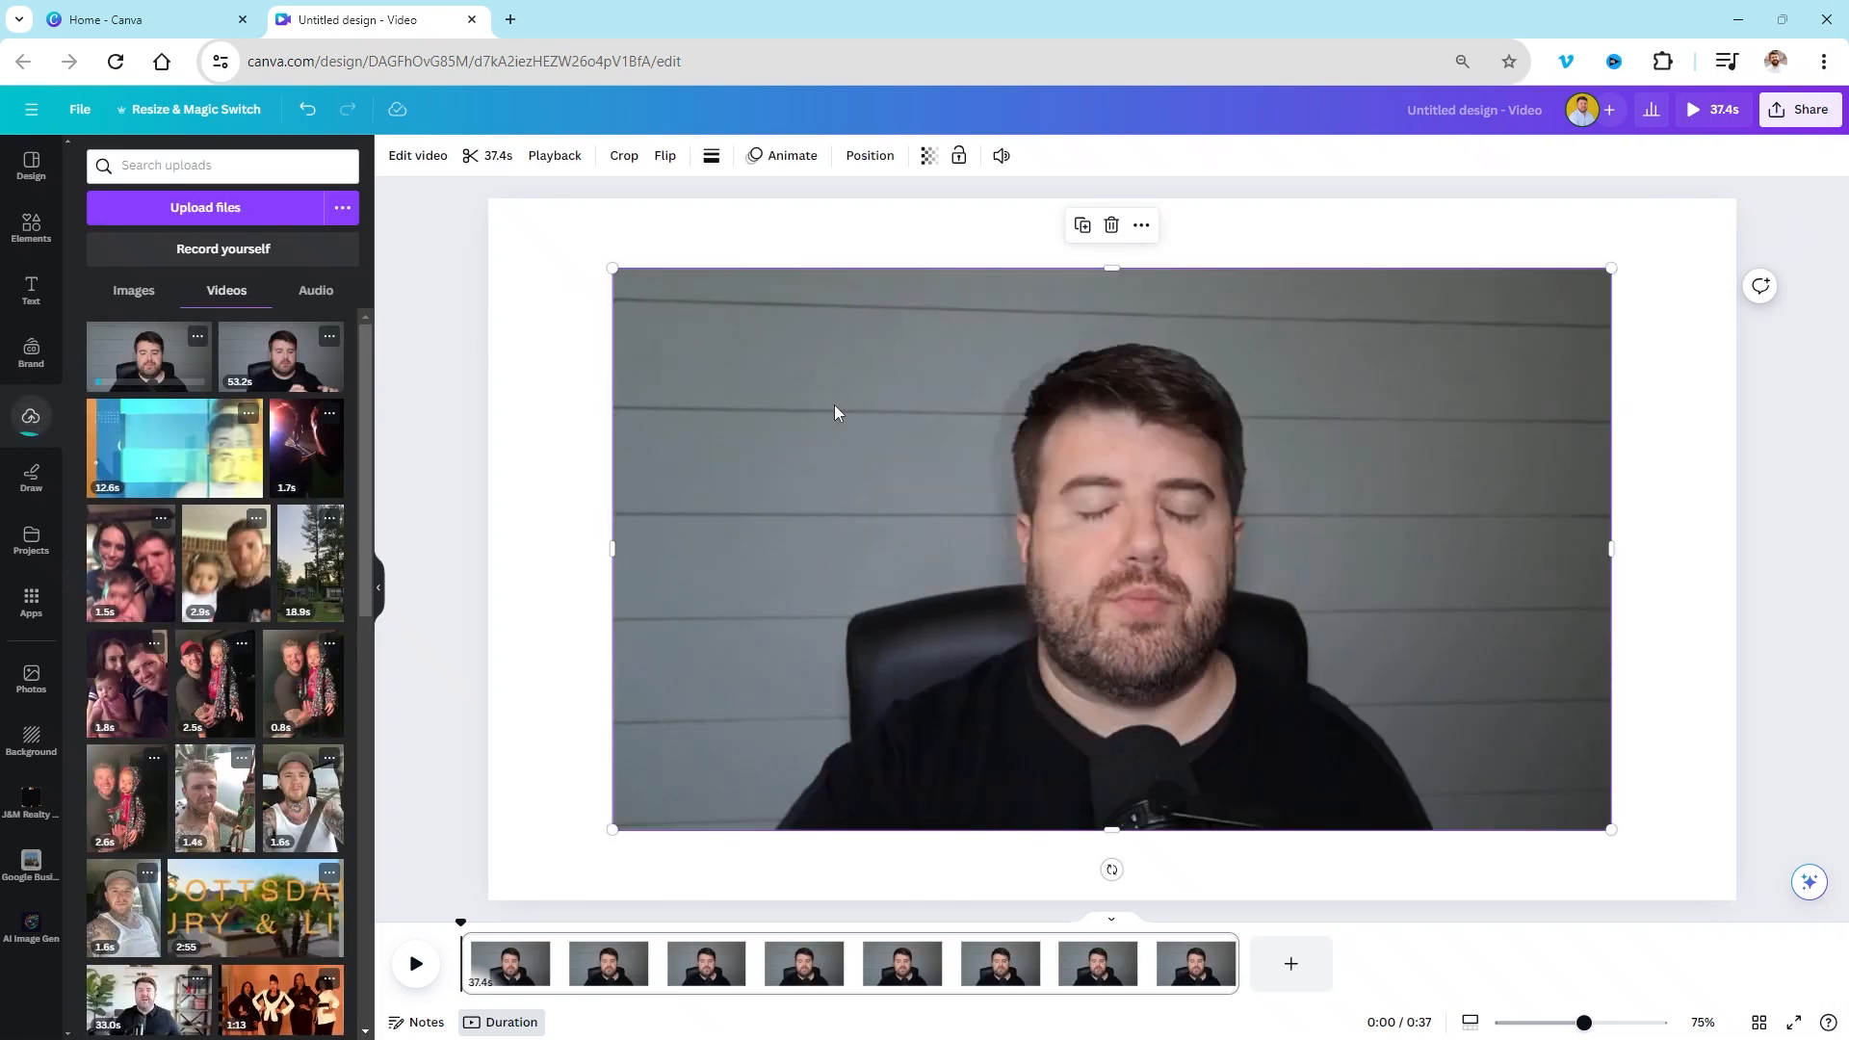
right_click(851, 361)
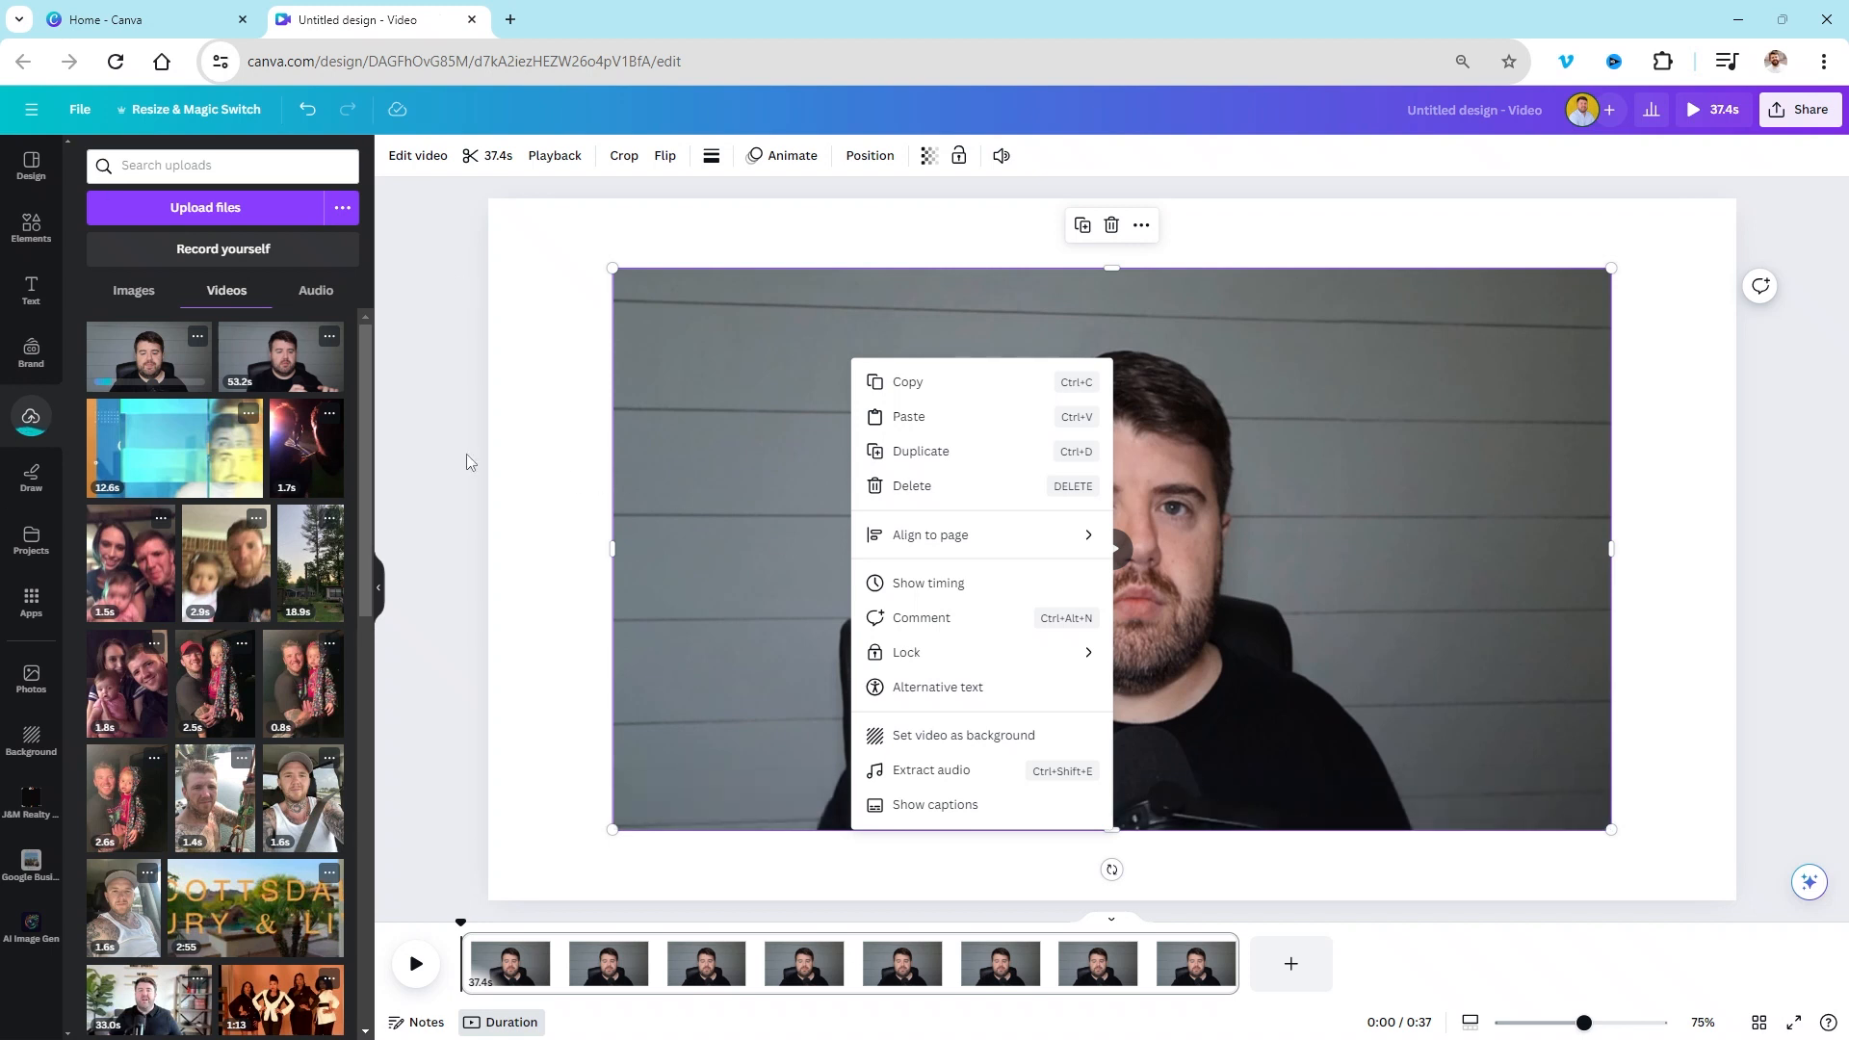
left_click(884, 486)
Step: Add the 53.2-second upload, hide the panel, and preview it up to the 0:08 mark
left_click(238, 346)
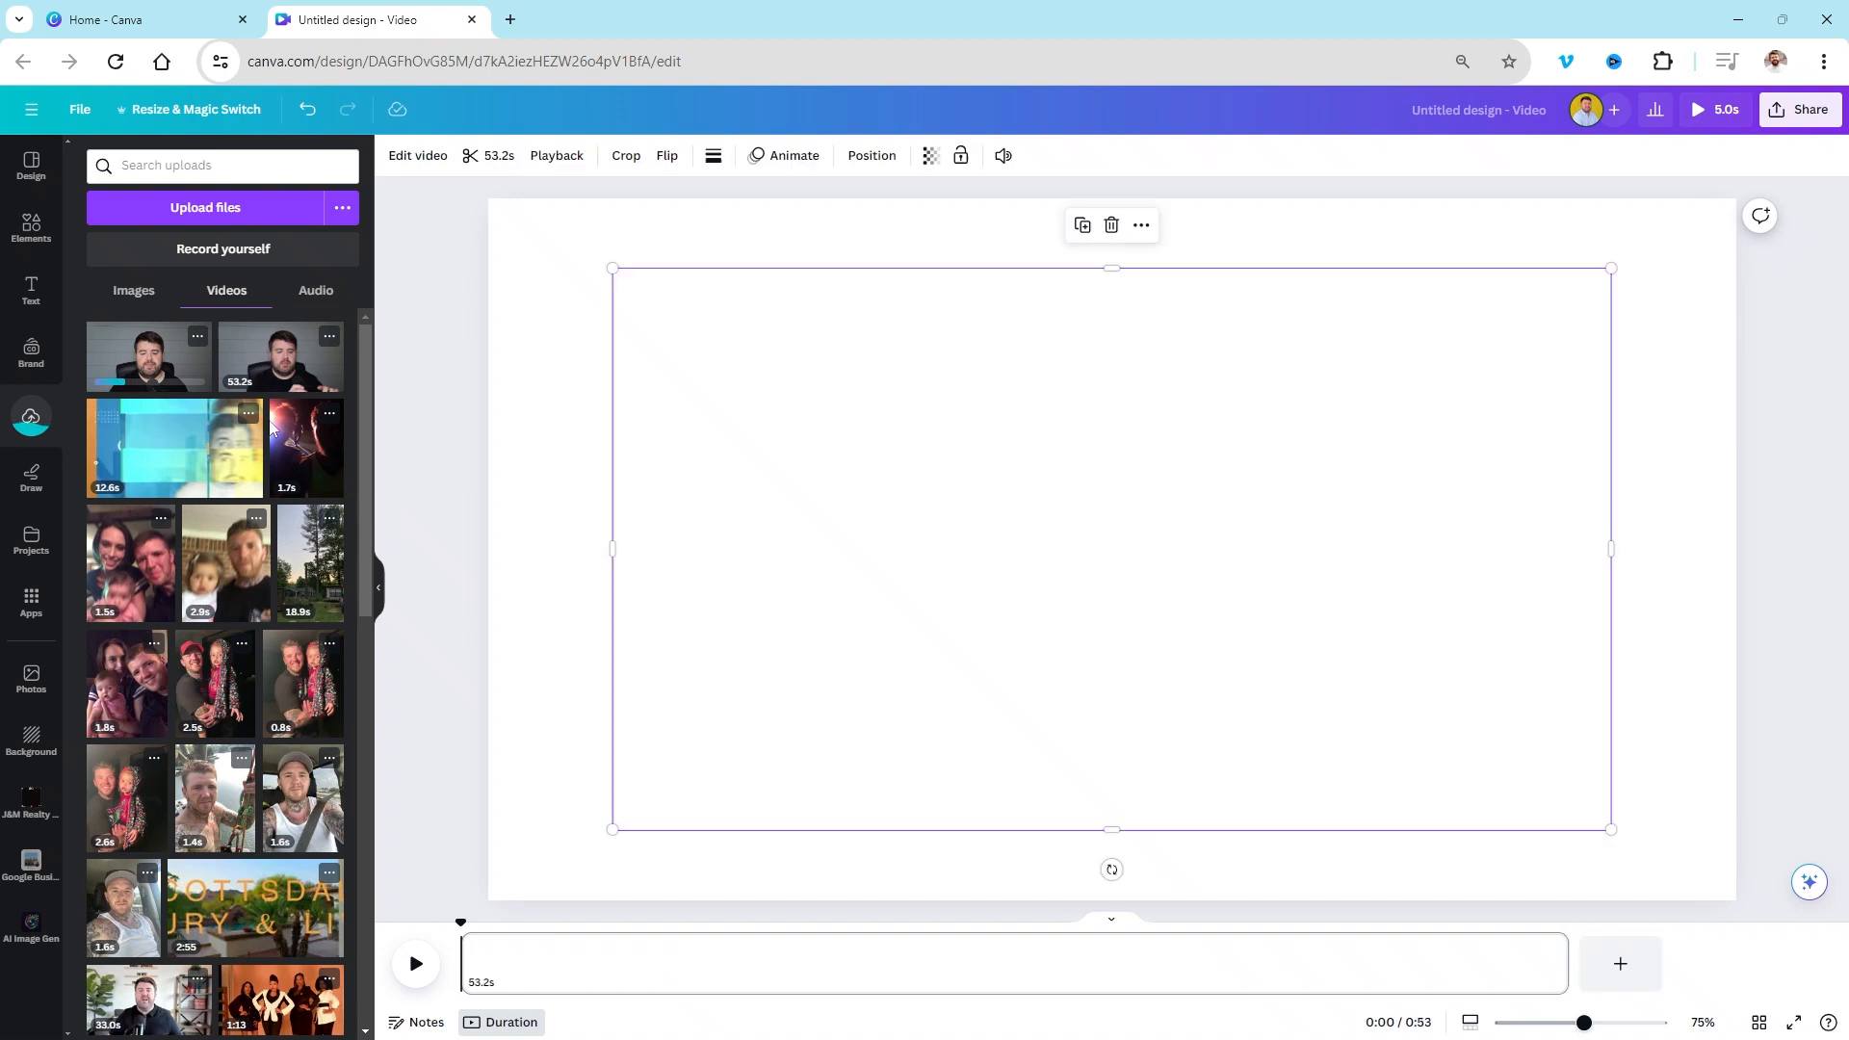
left_click(383, 583)
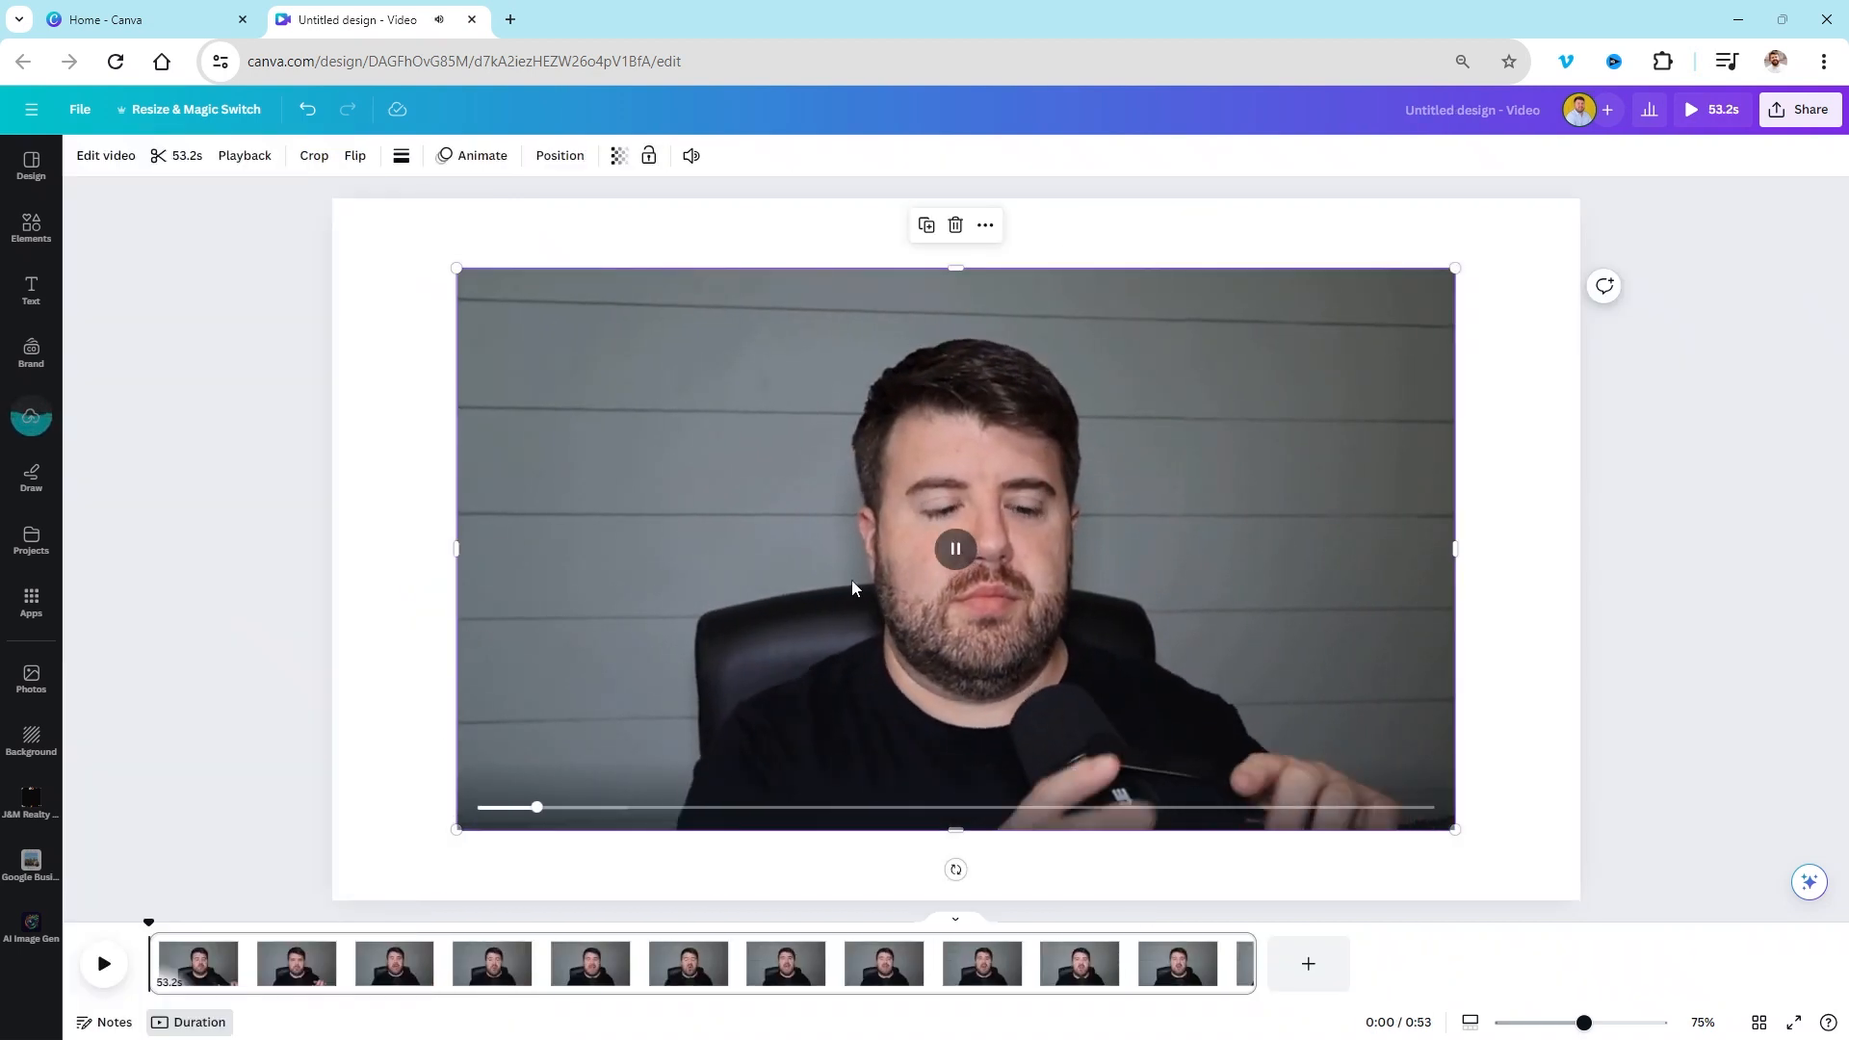
left_click(956, 549)
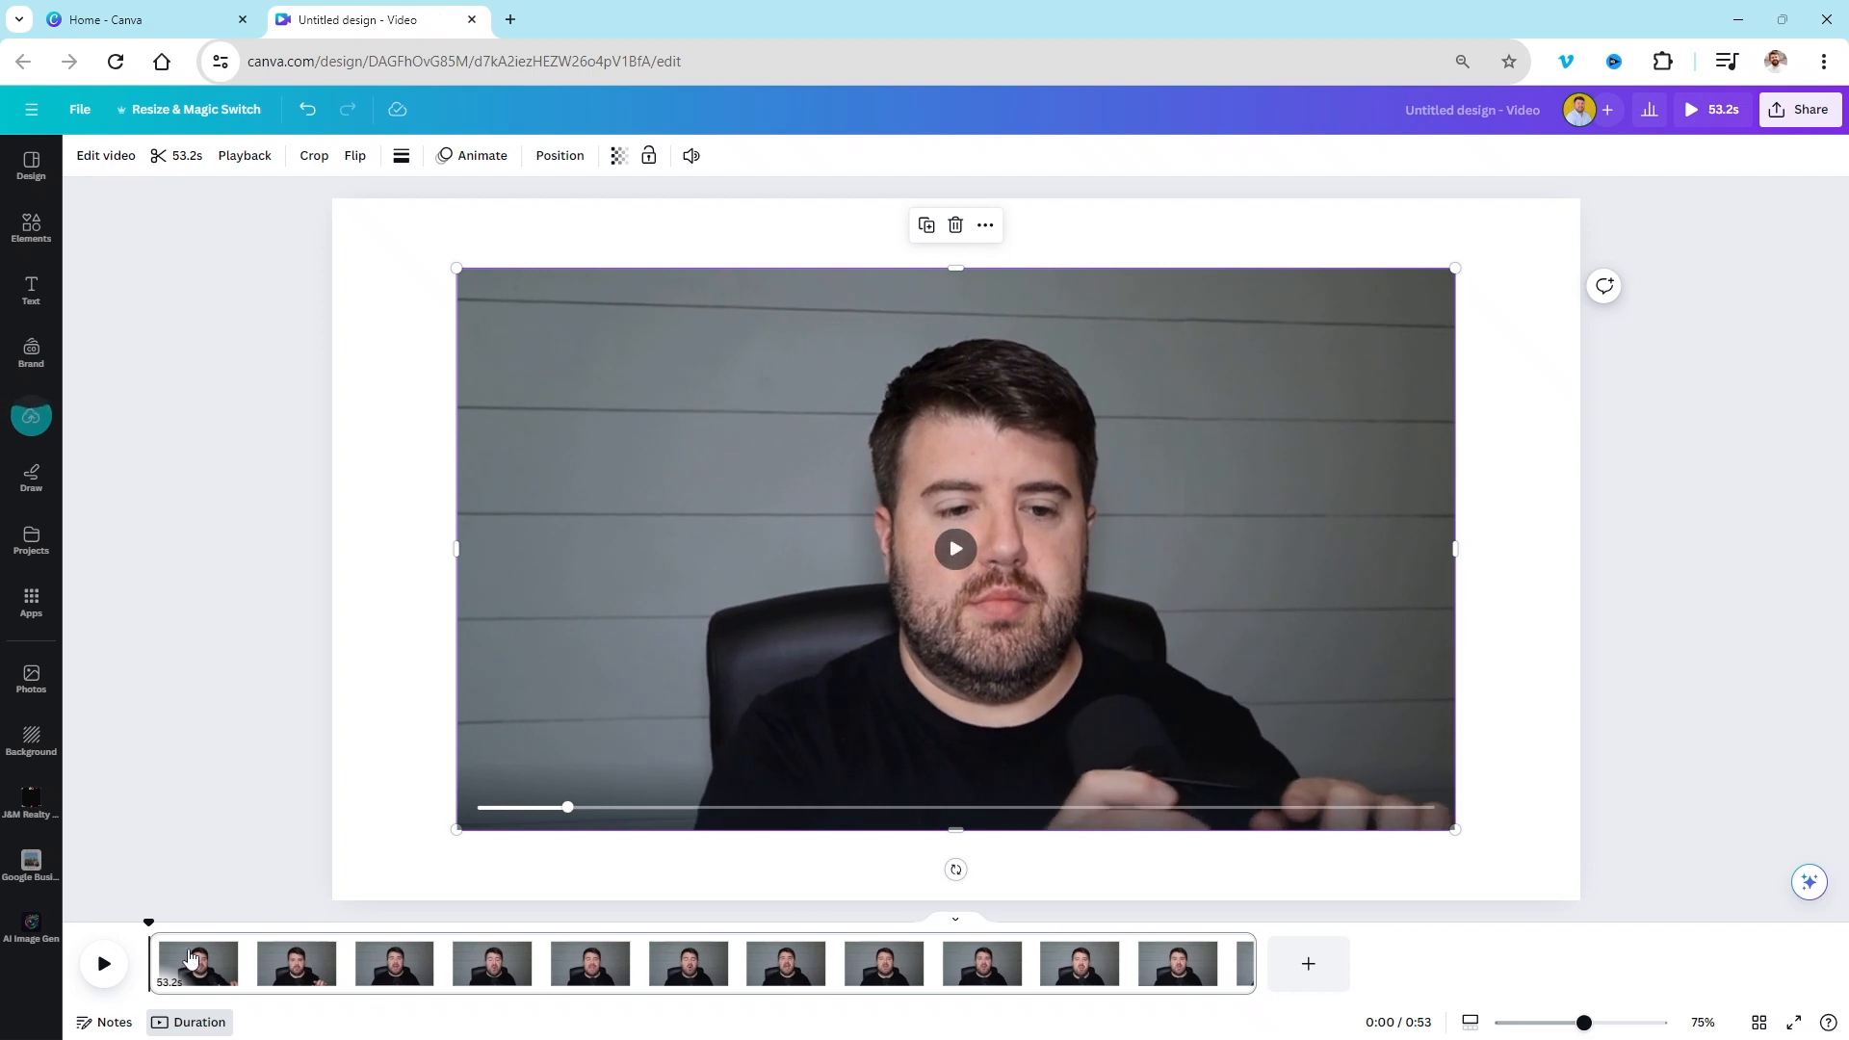
left_click(956, 551)
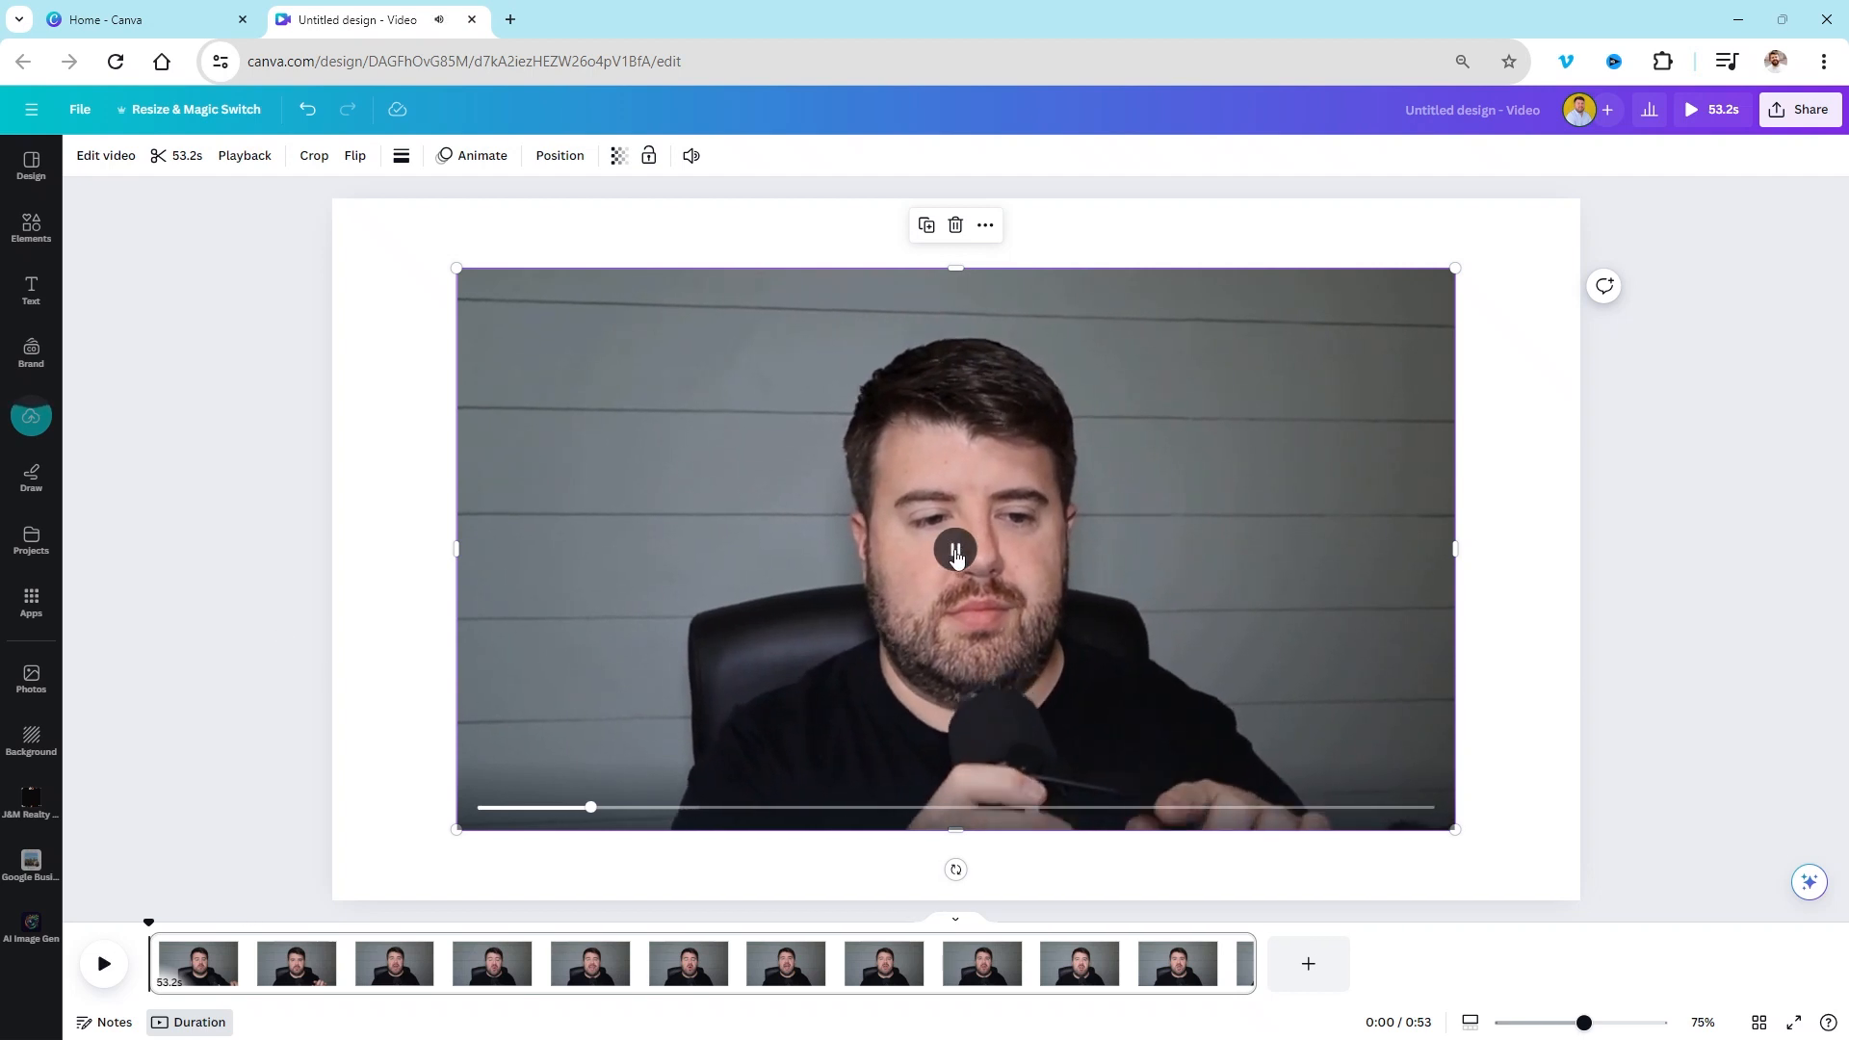
left_click(956, 551)
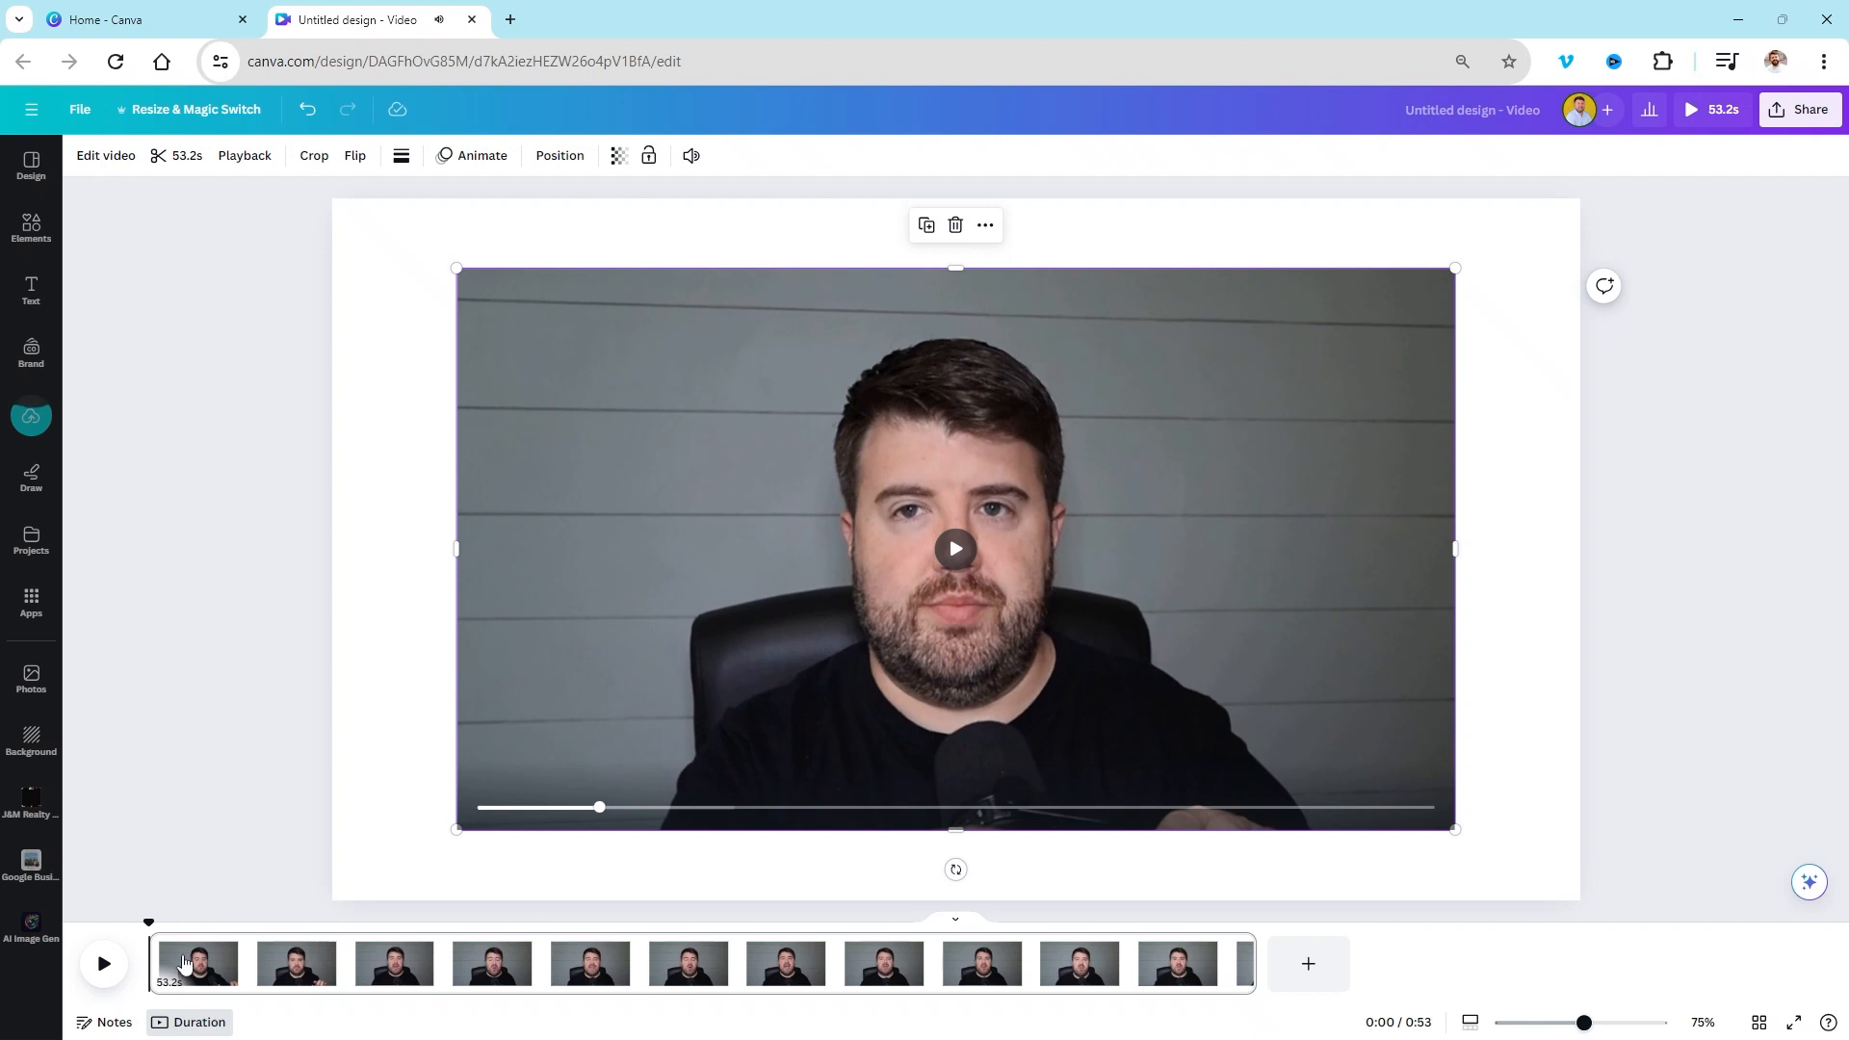
left_click_drag(152, 922, 320, 921)
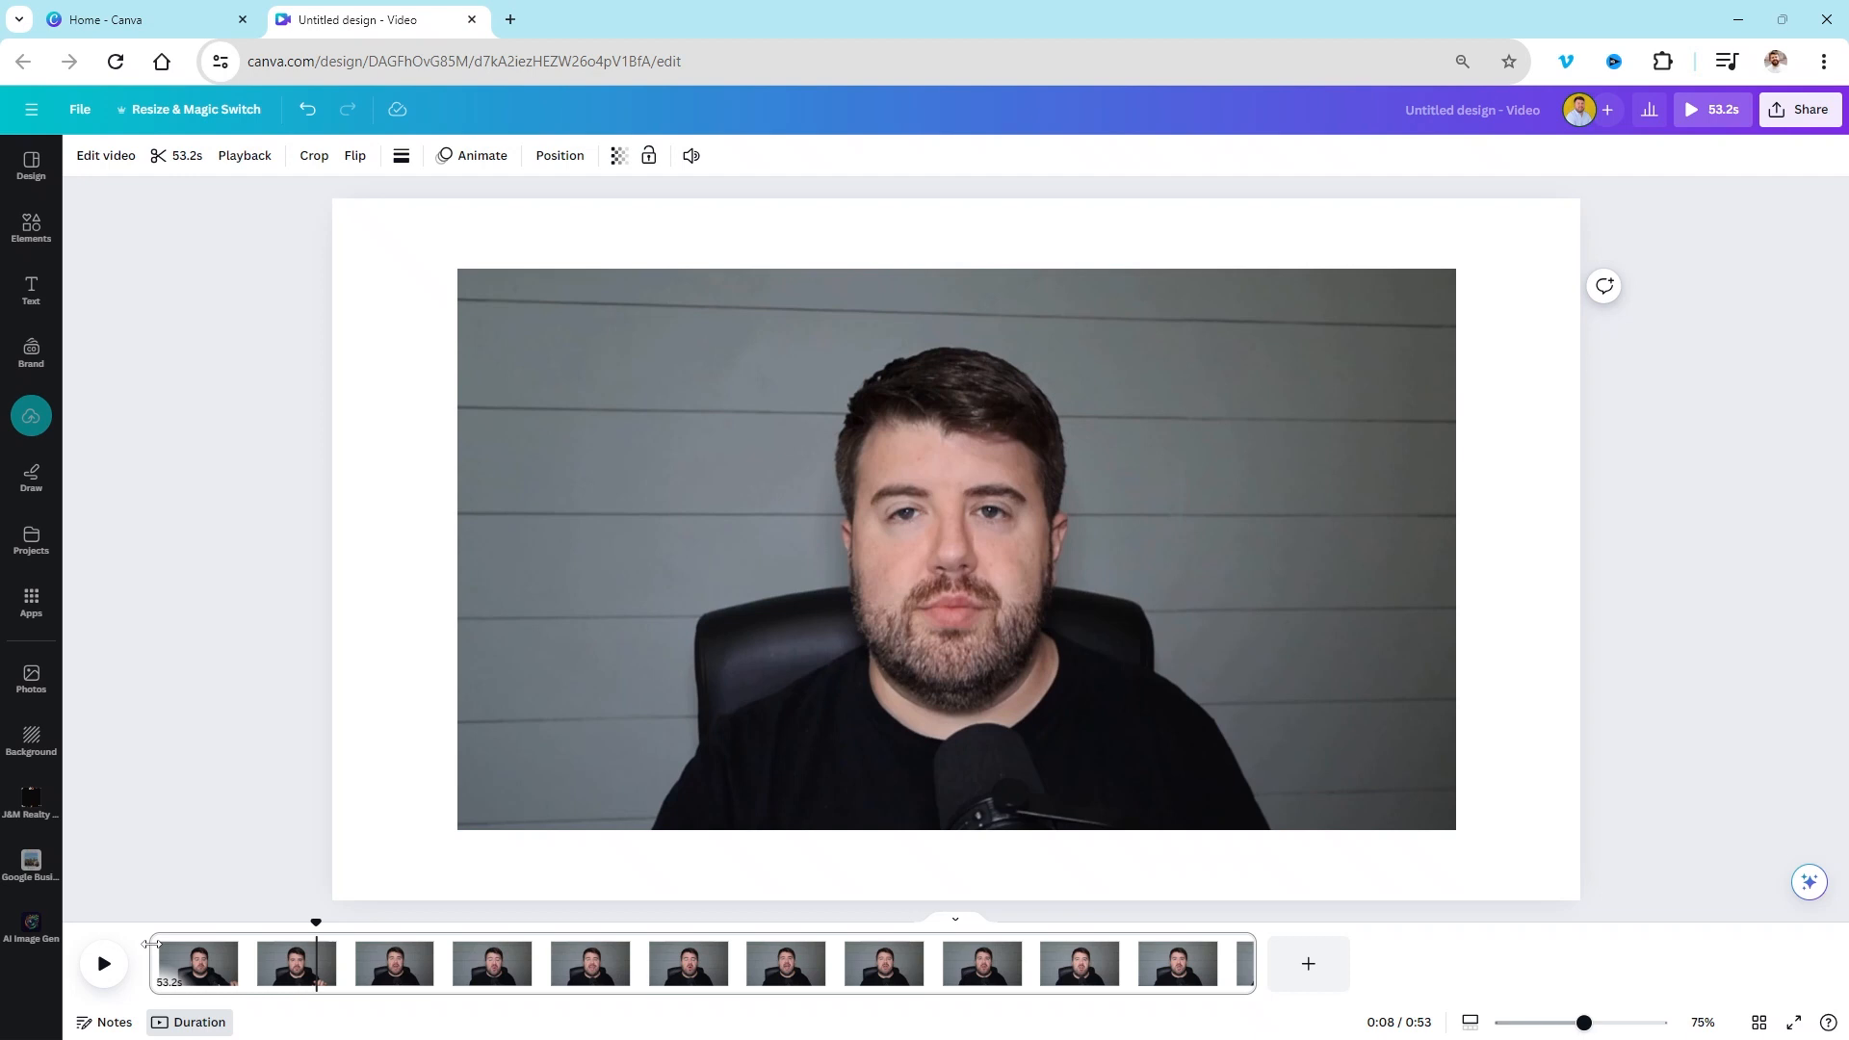
Step: Trim the clip's start and end in the timeline so it runs 43.7 seconds
left_click_drag(185, 956, 318, 981)
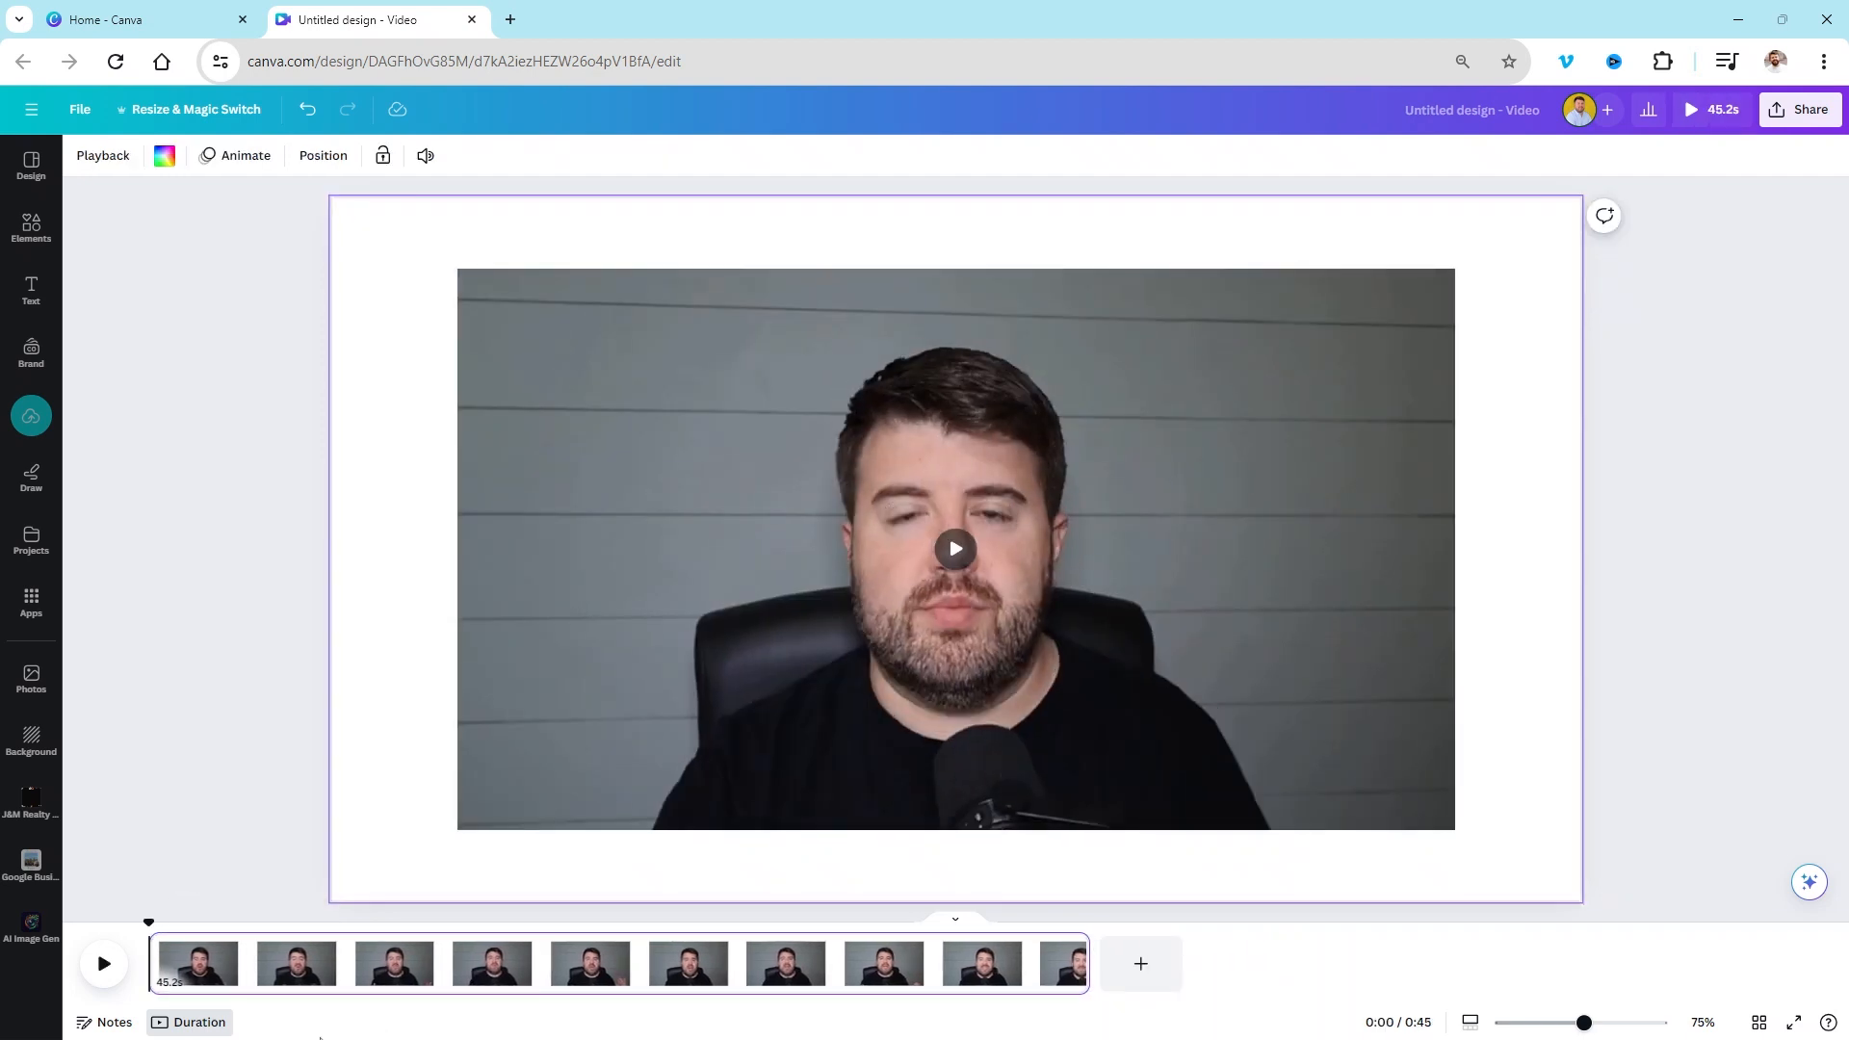
left_click(1026, 956)
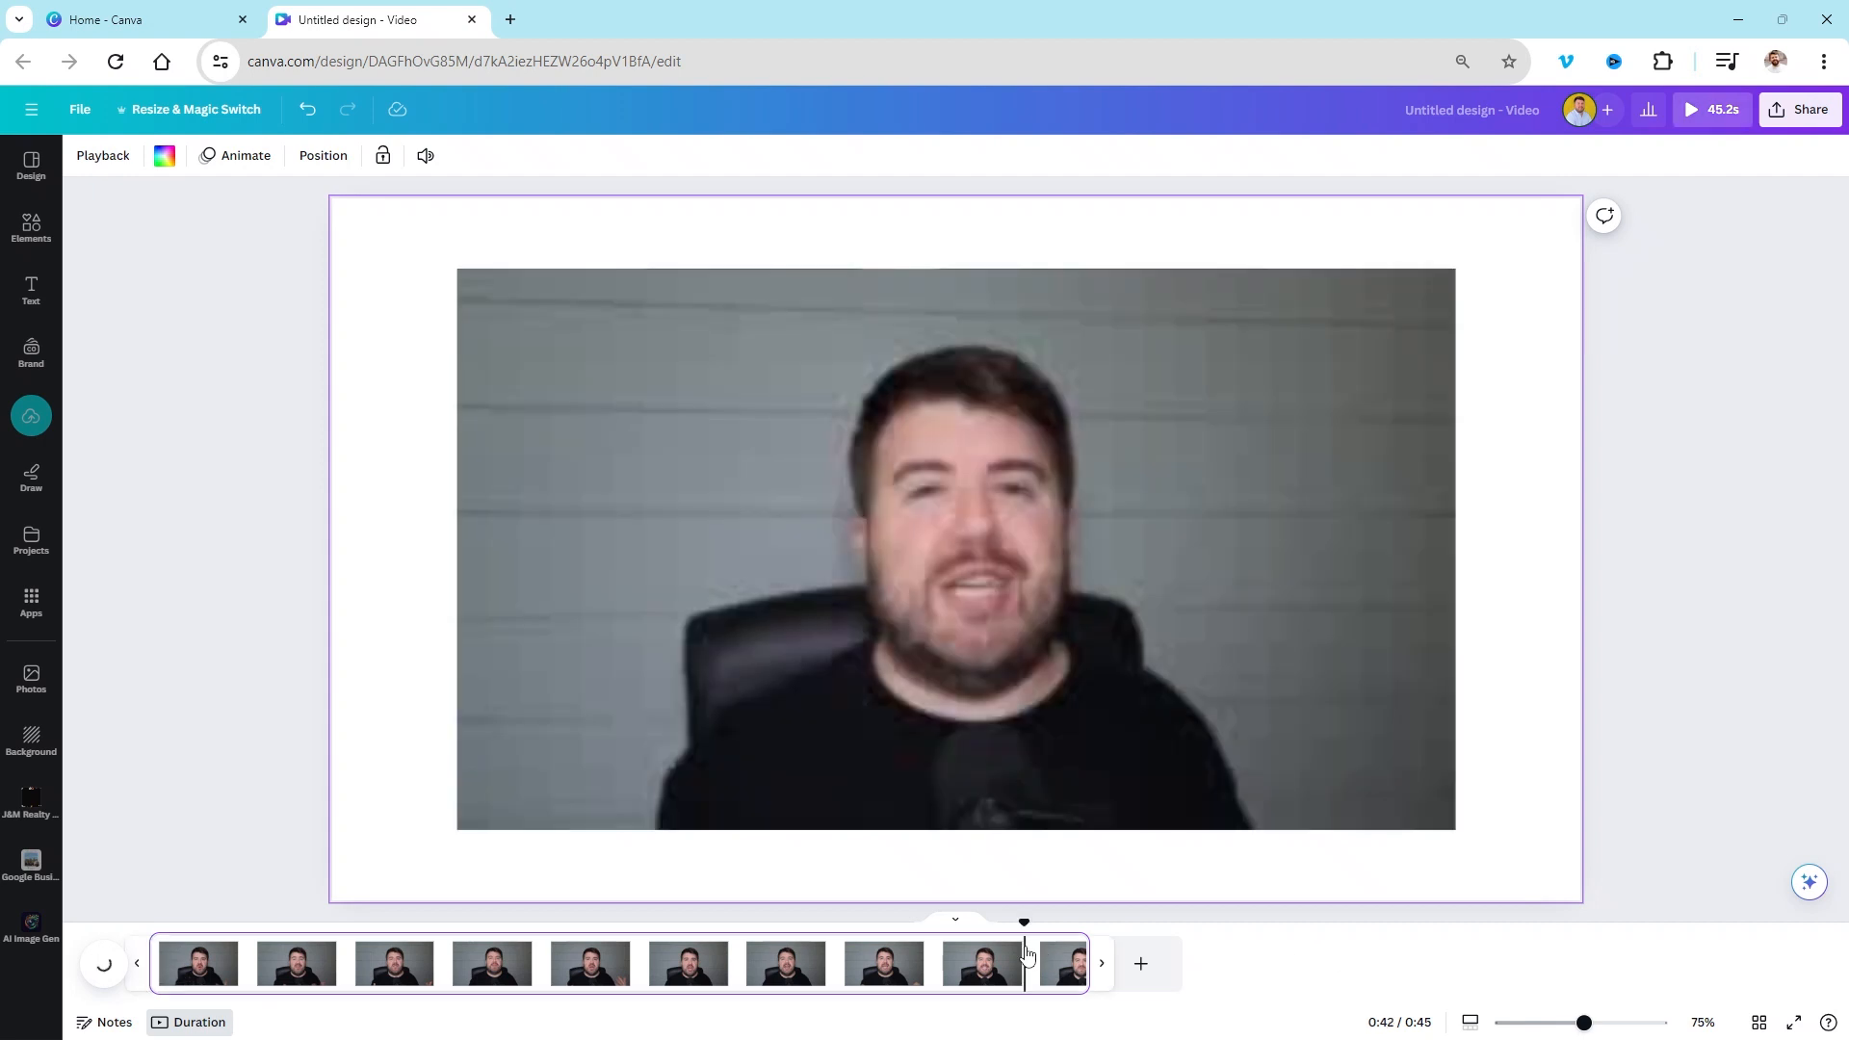
left_click(1043, 955)
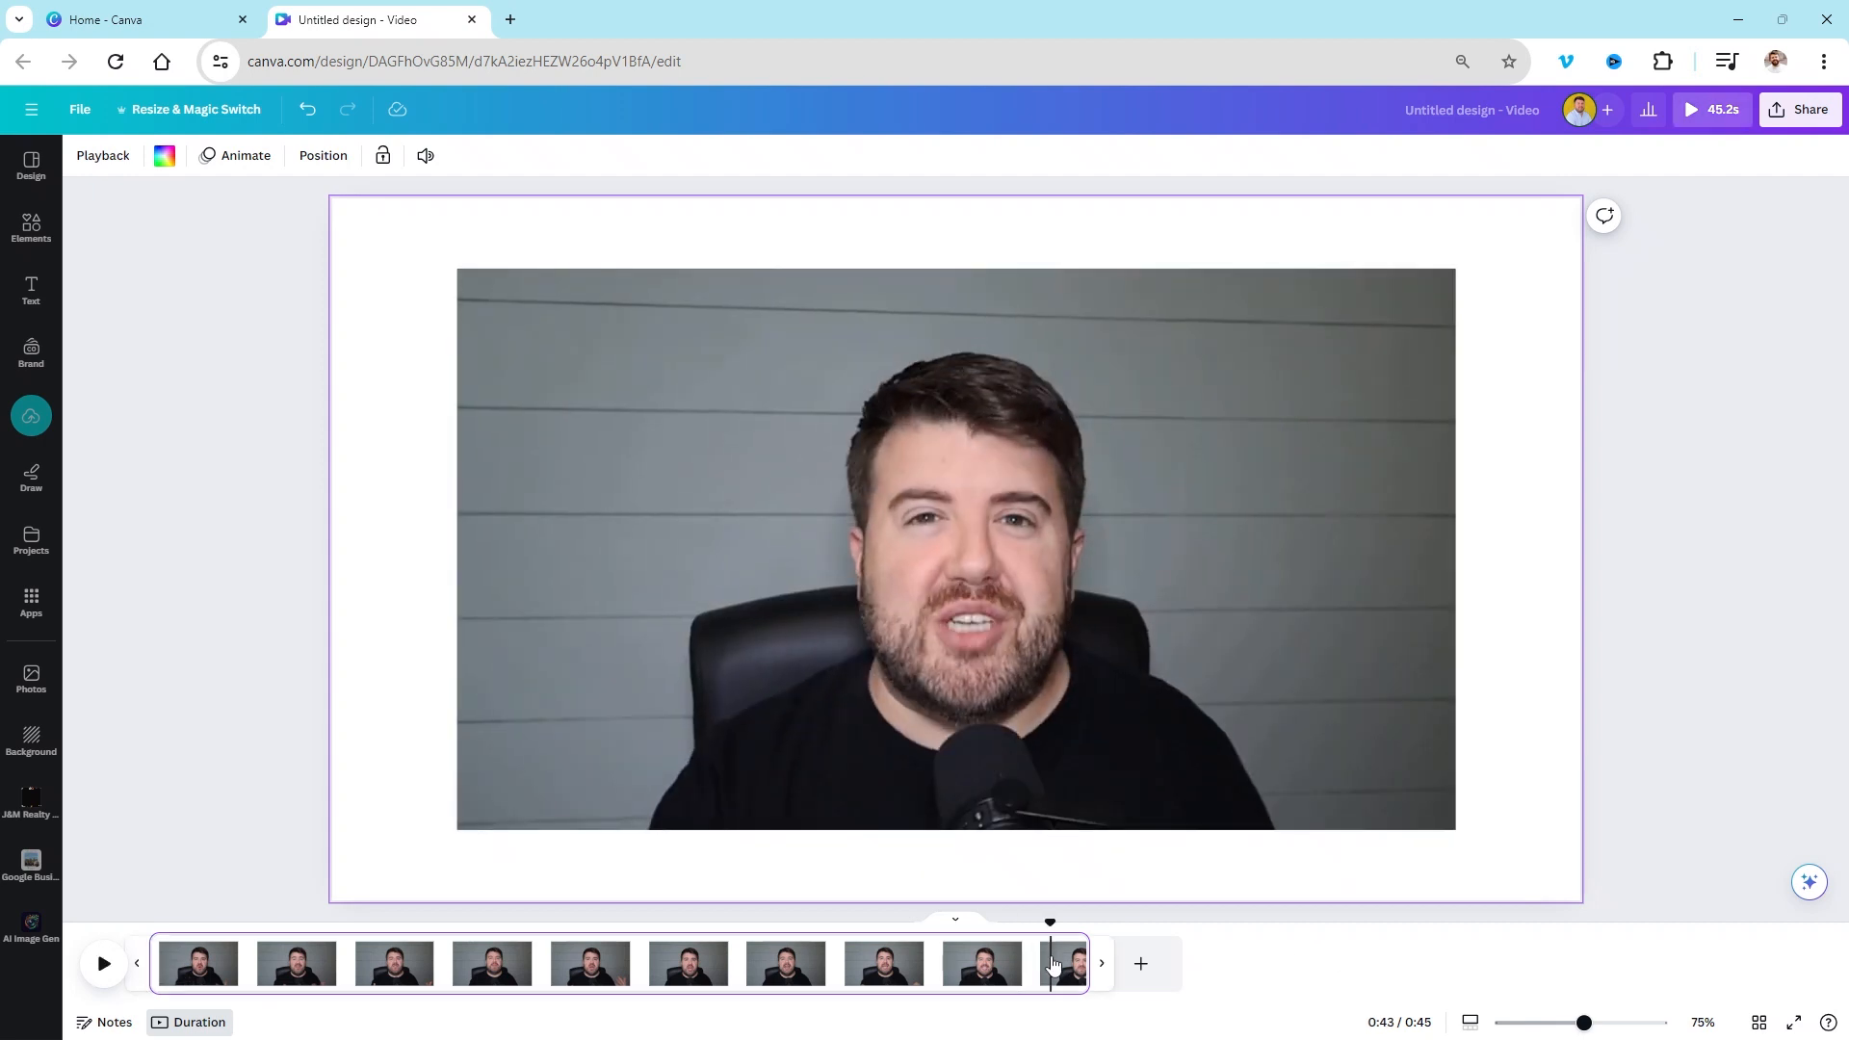
left_click(1065, 963)
left_click(1069, 963)
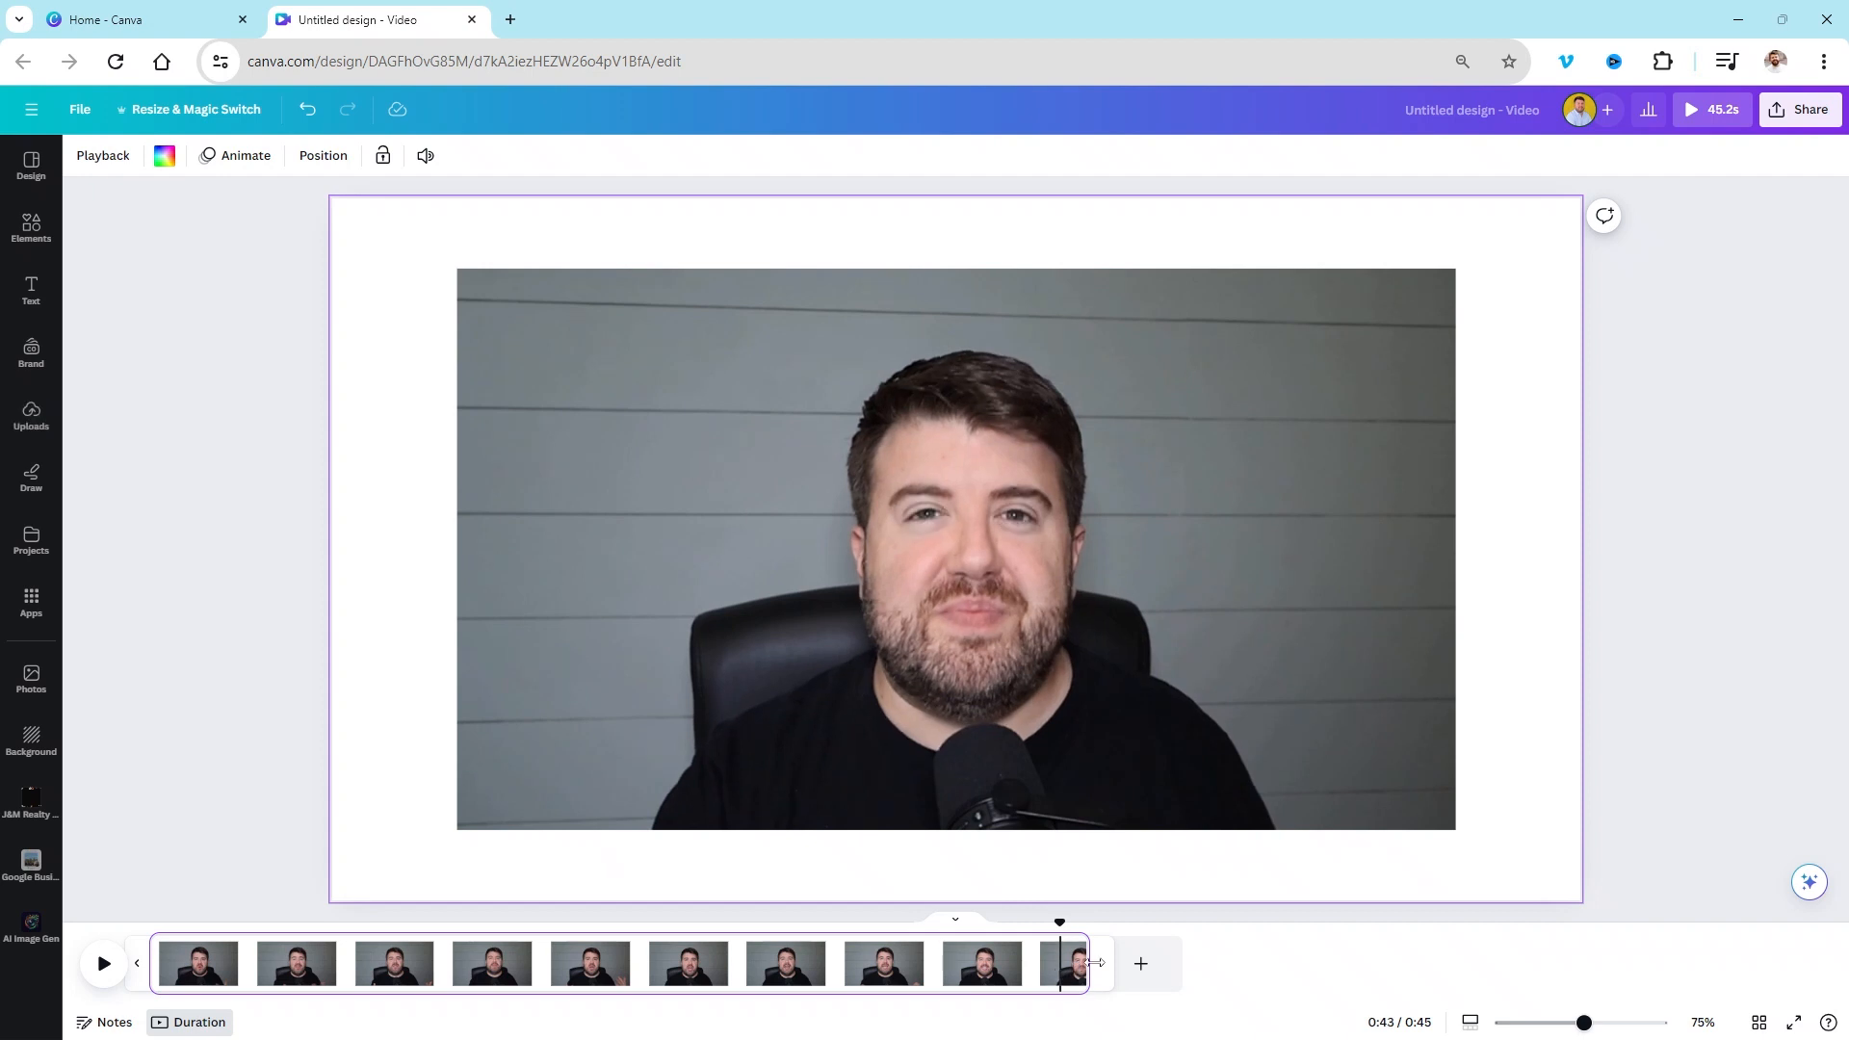
left_click_drag(1088, 963, 1061, 963)
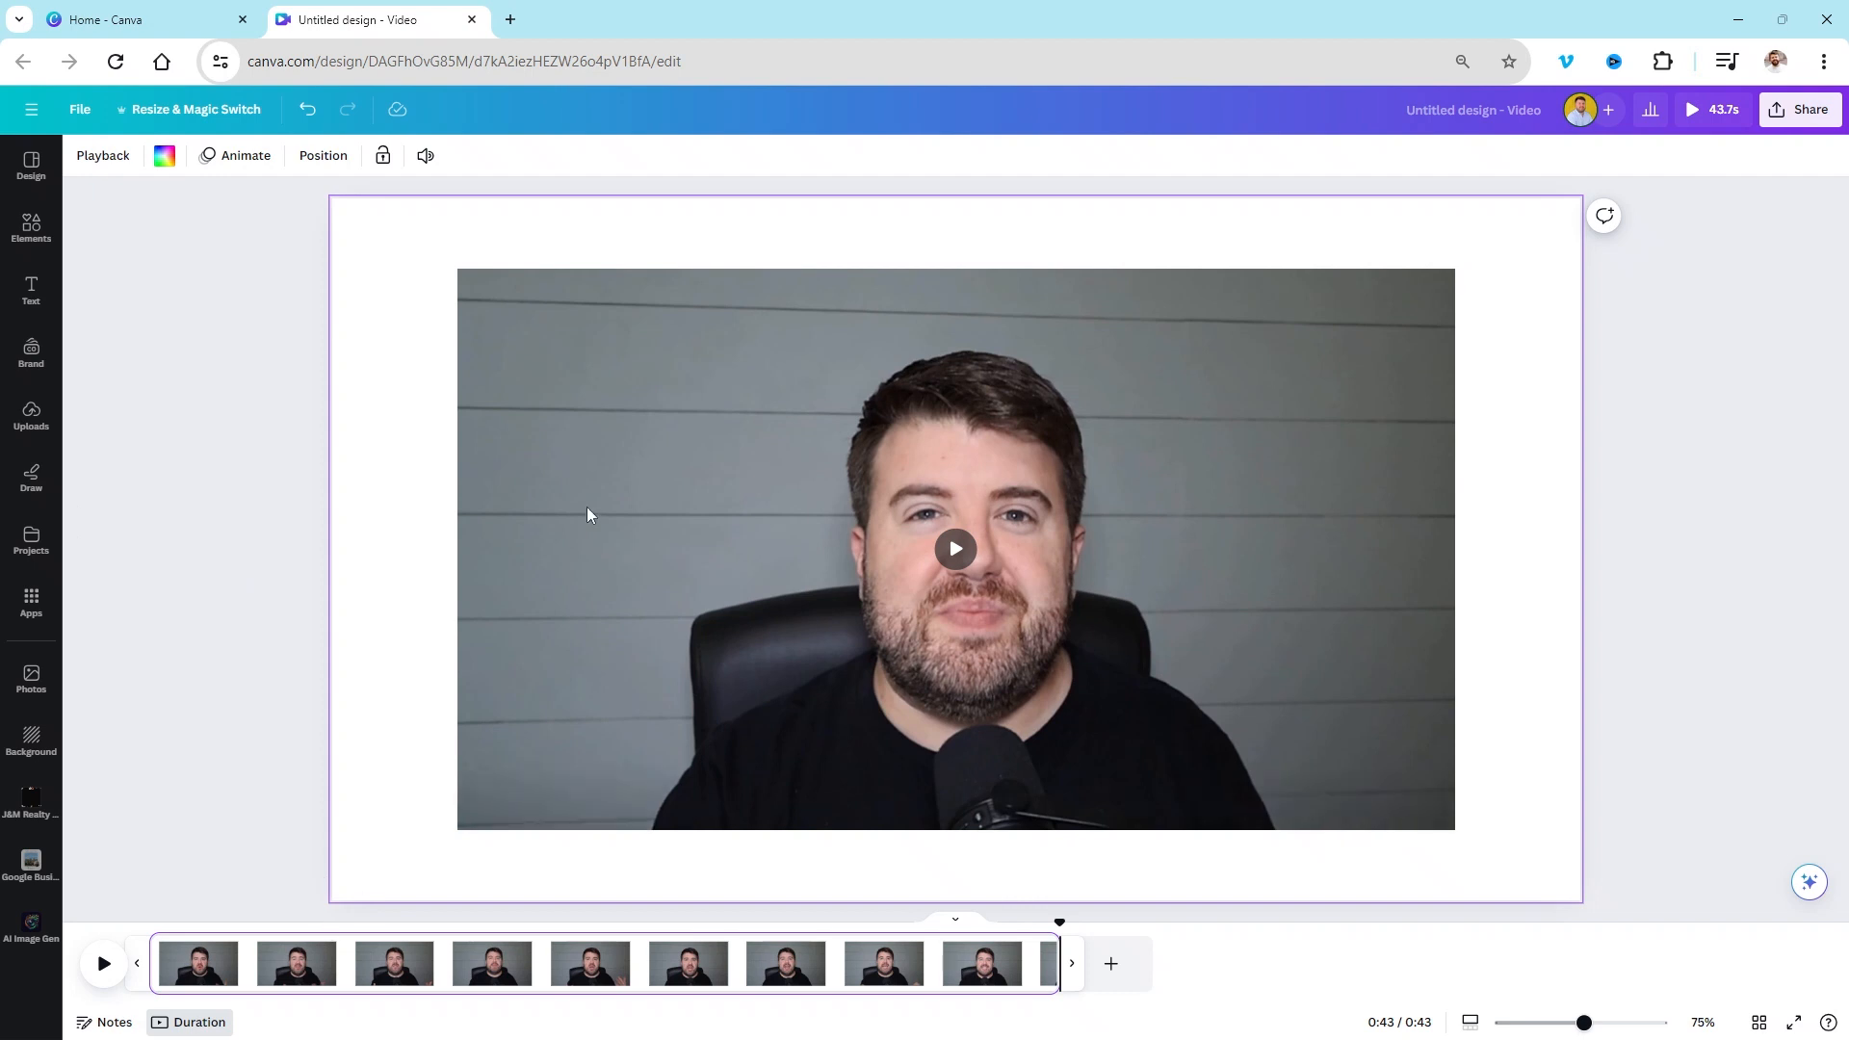
left_click(607, 404)
Step: Enlarge the 43.7-second talking-head clip and set it as the page background
left_click_drag(458, 269, 332, 197)
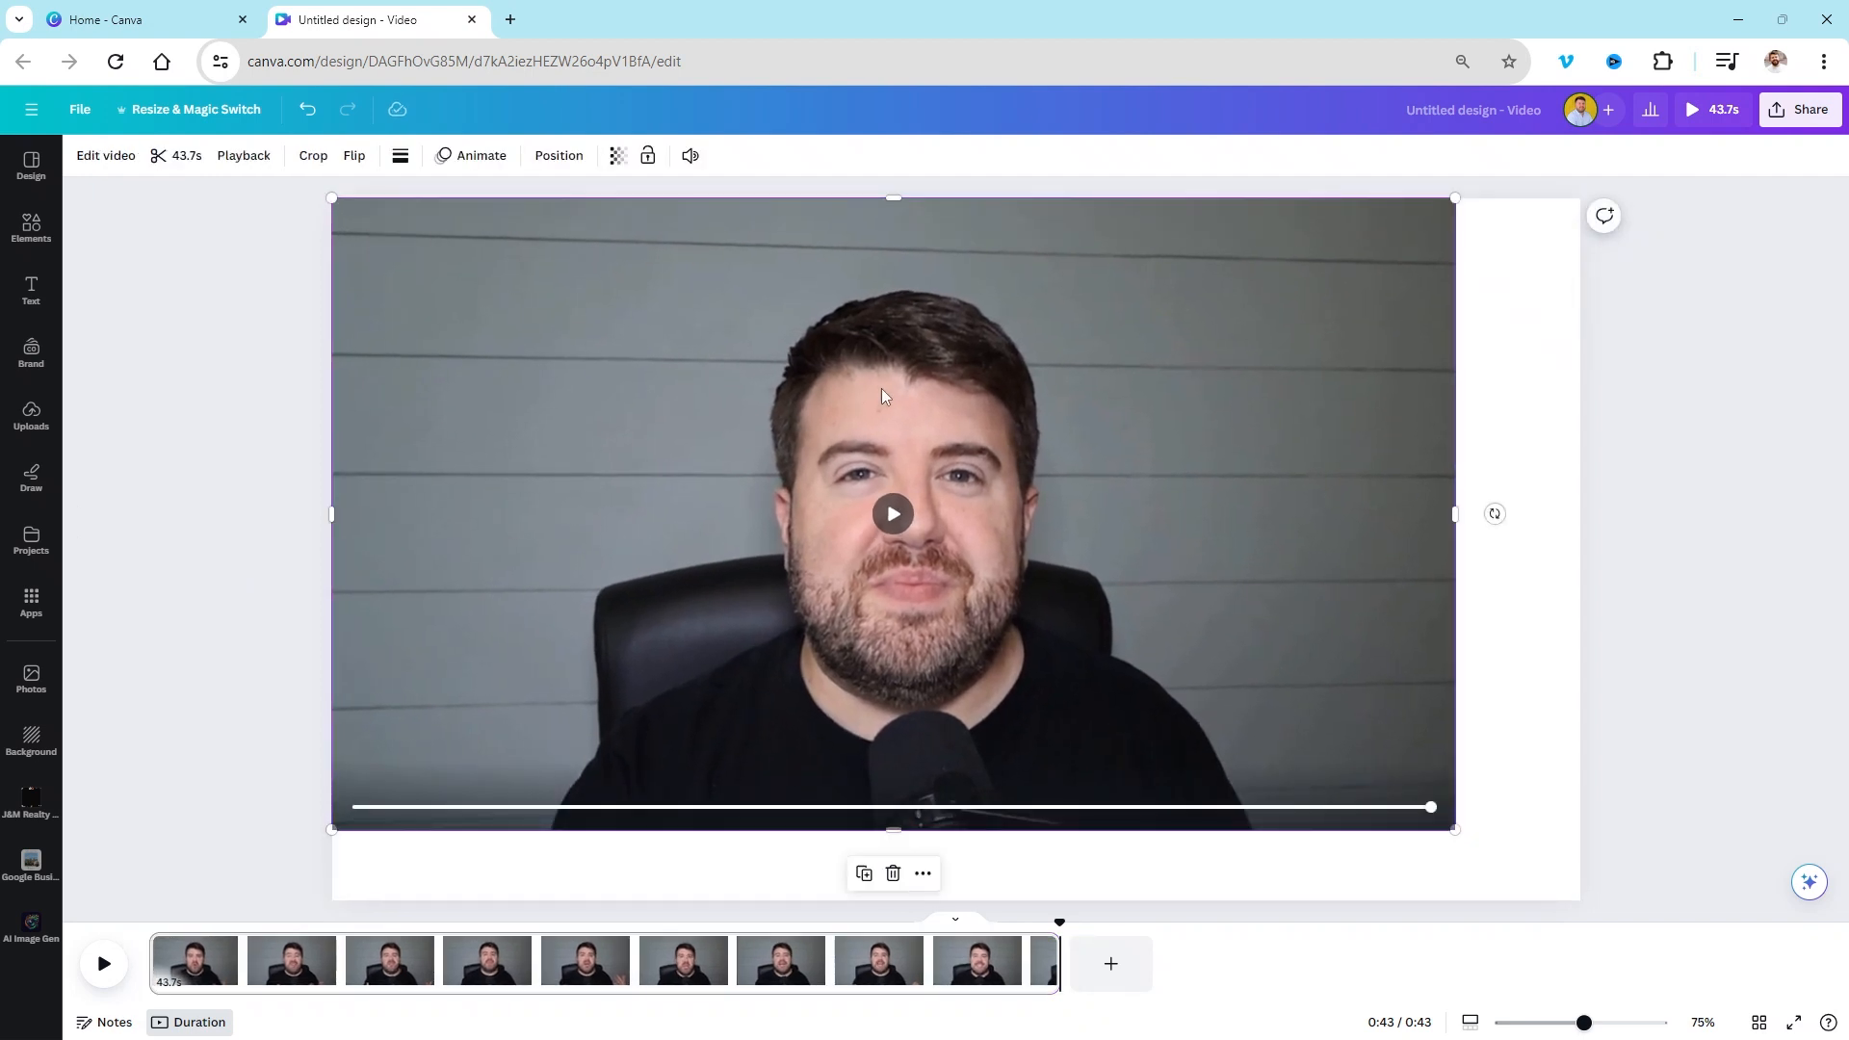
right_click(1098, 423)
left_click(1213, 801)
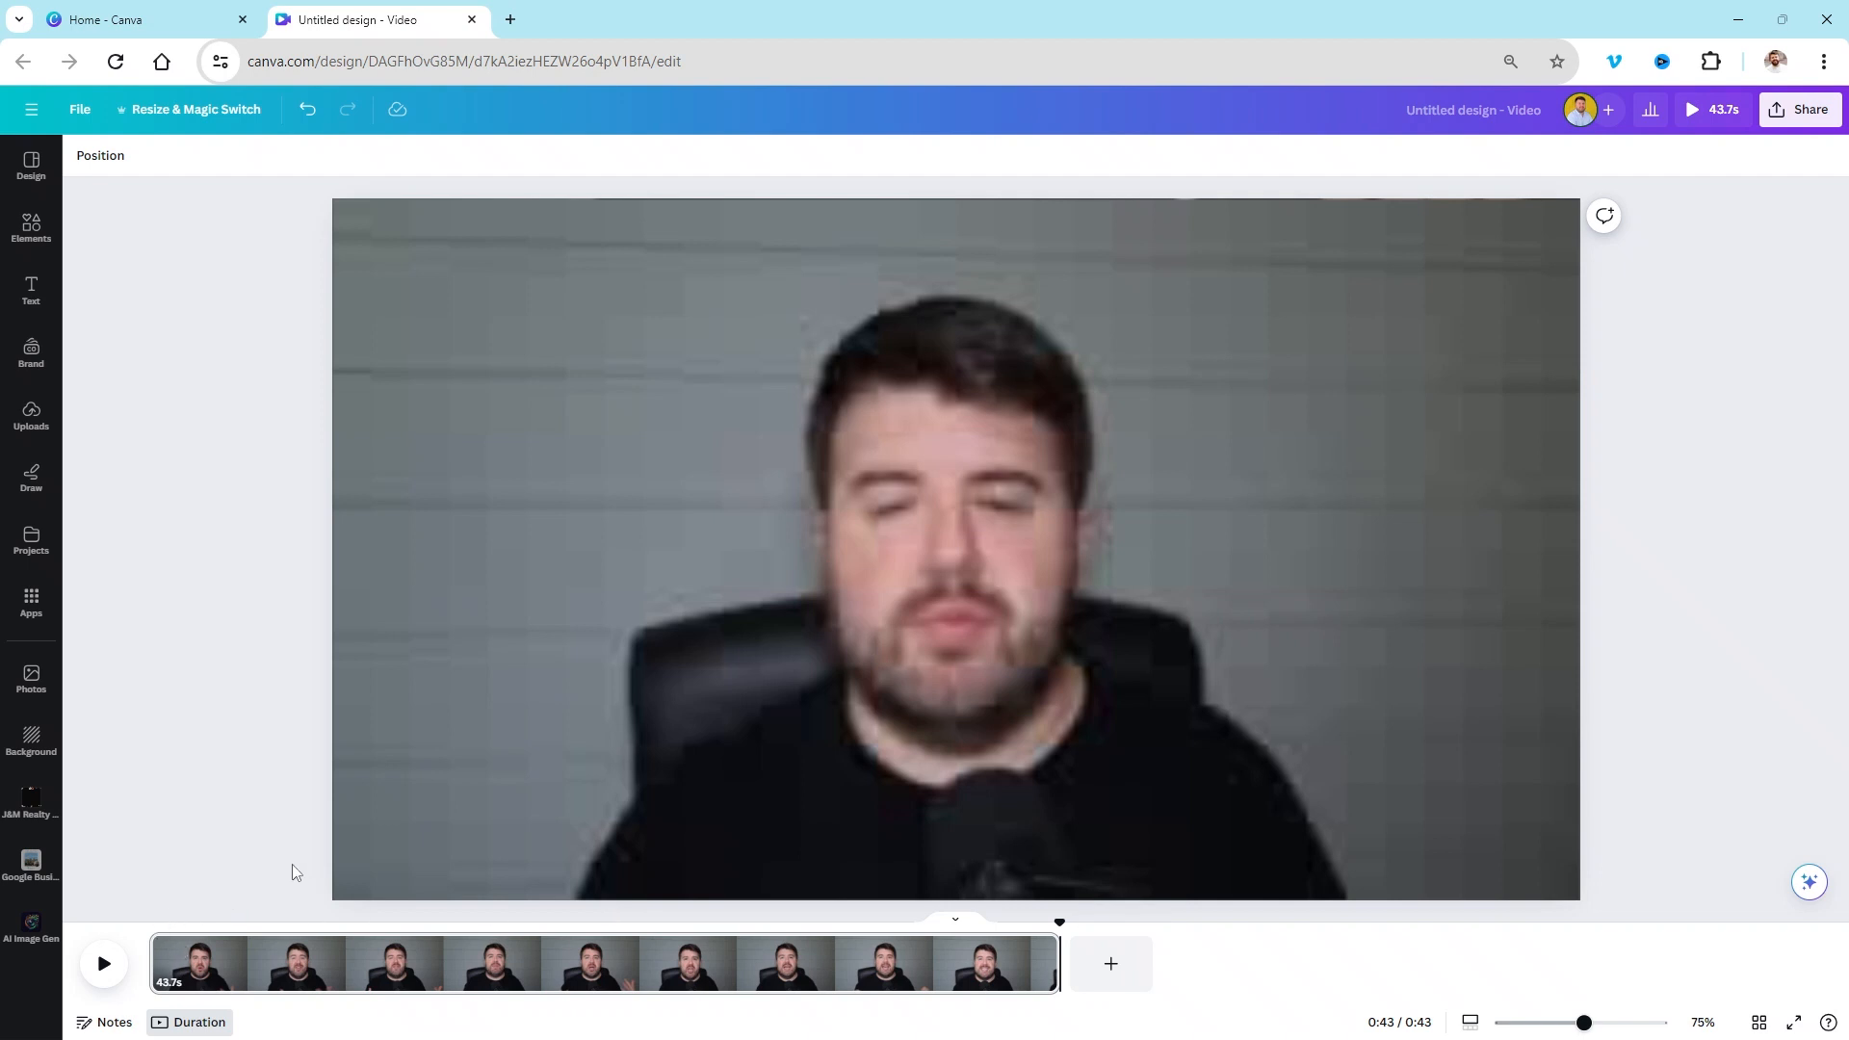
left_click(937, 630)
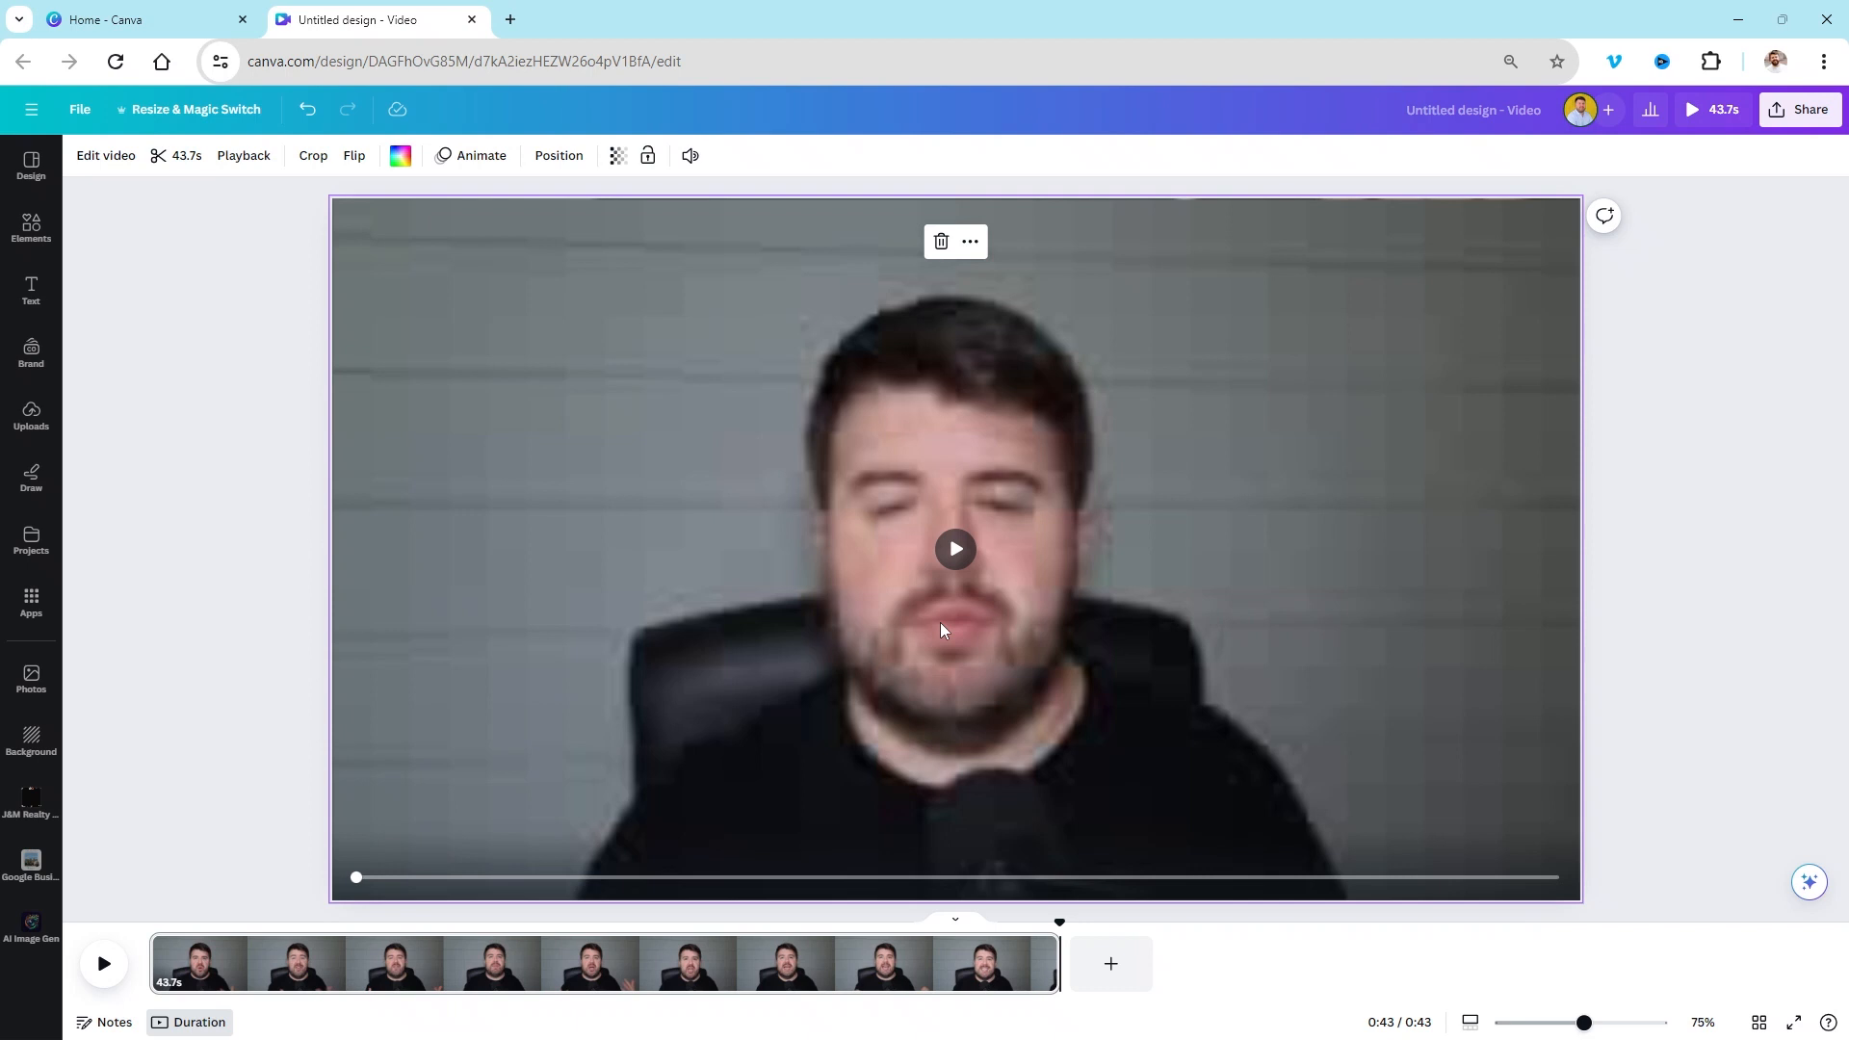
left_click(236, 284)
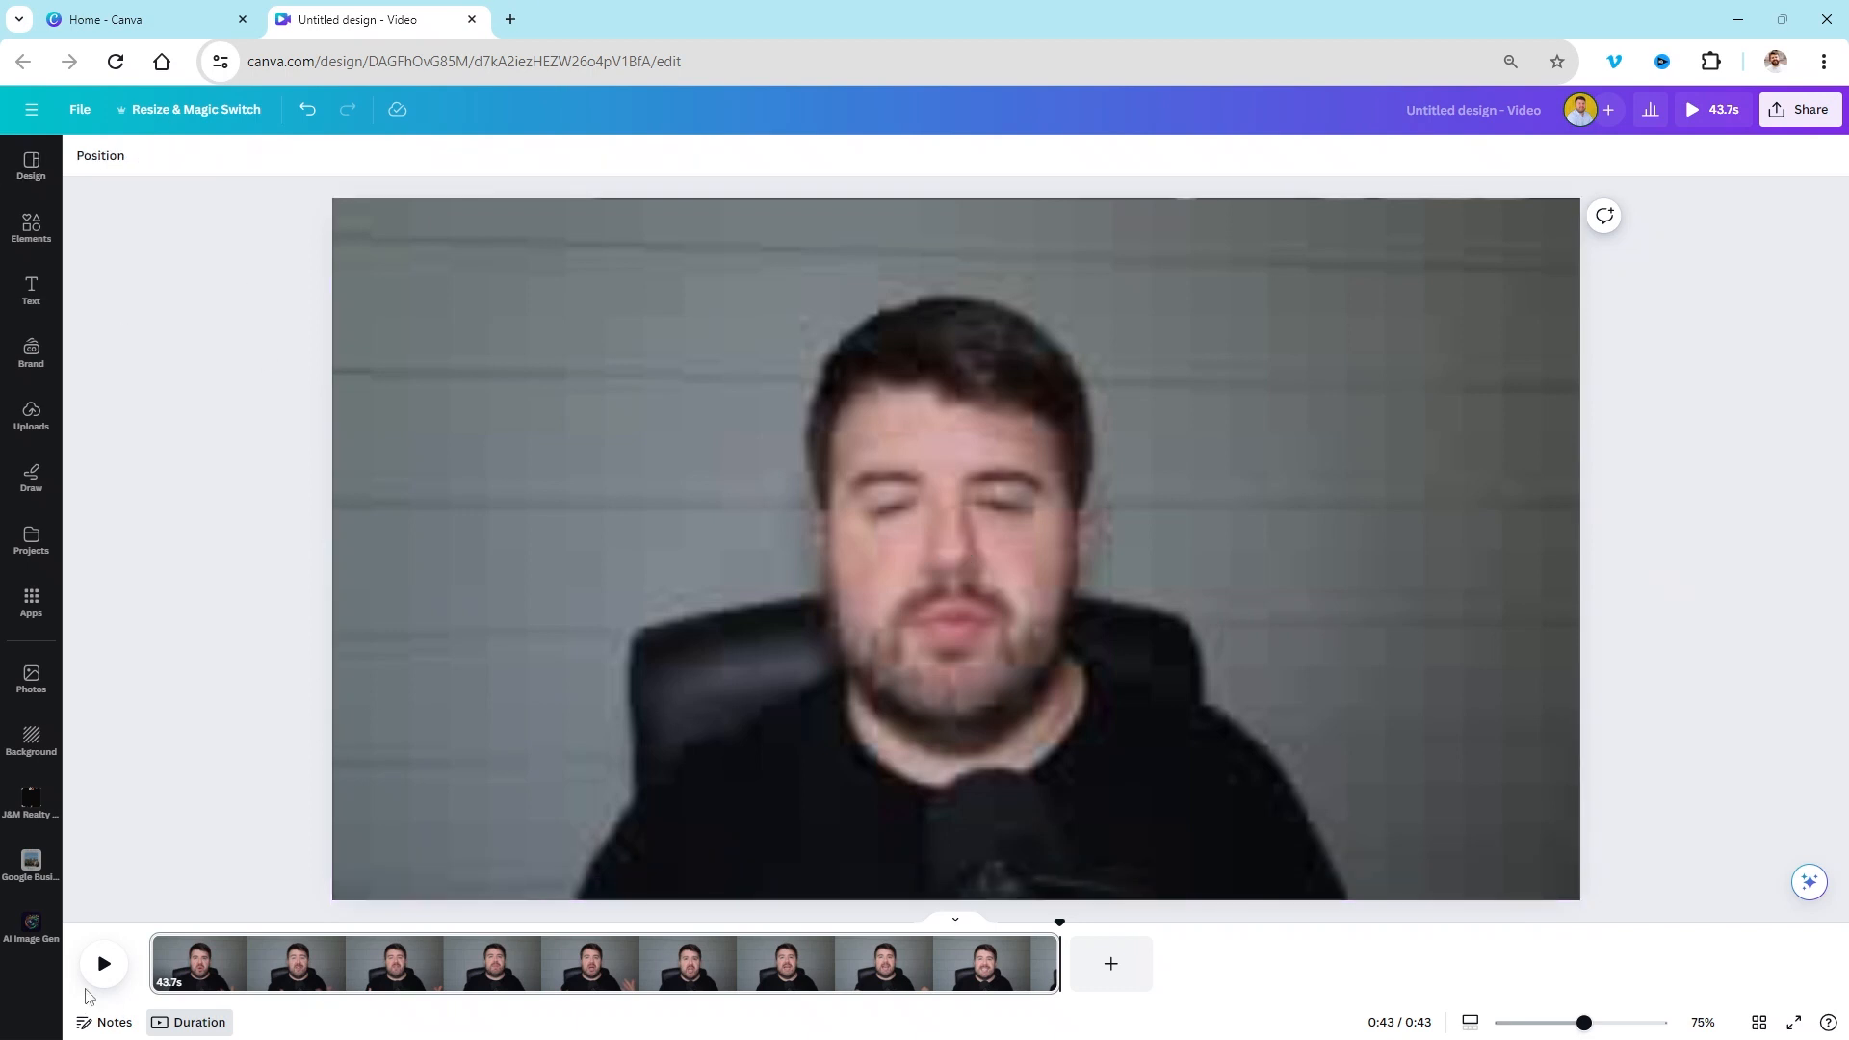
left_click(101, 966)
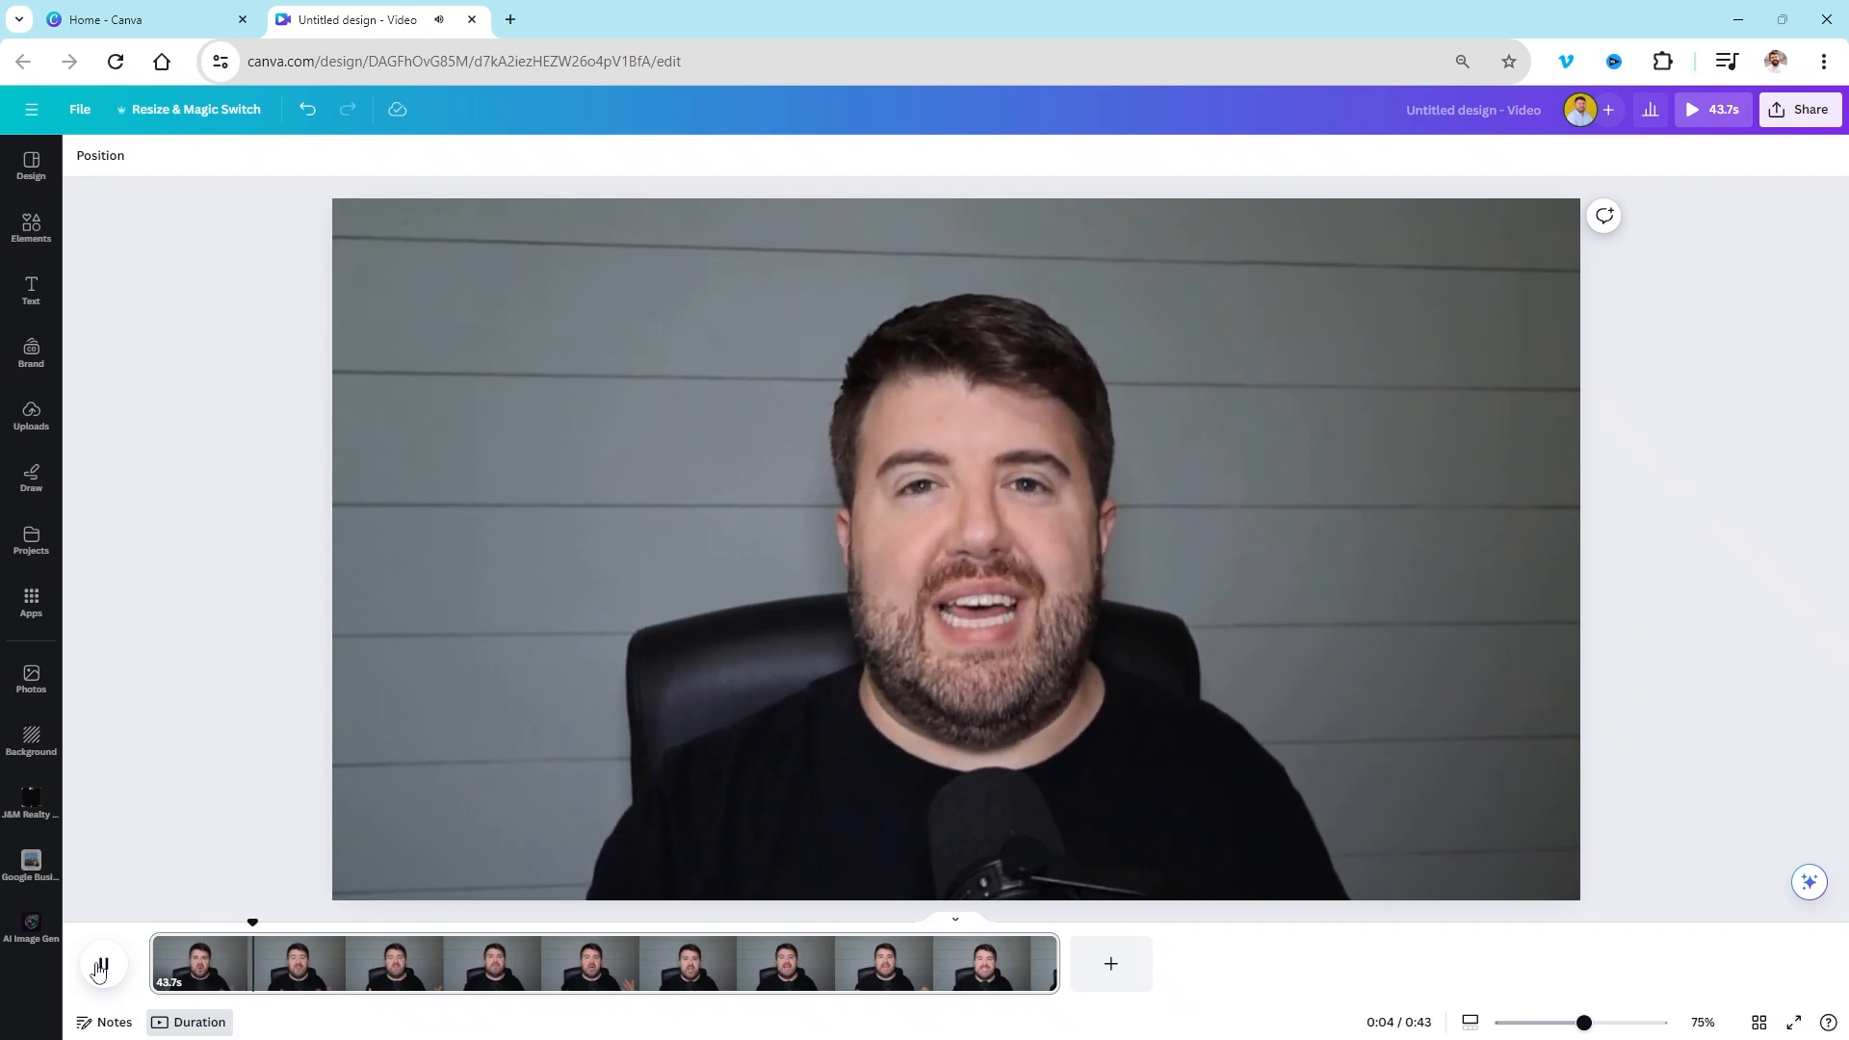
left_click(101, 966)
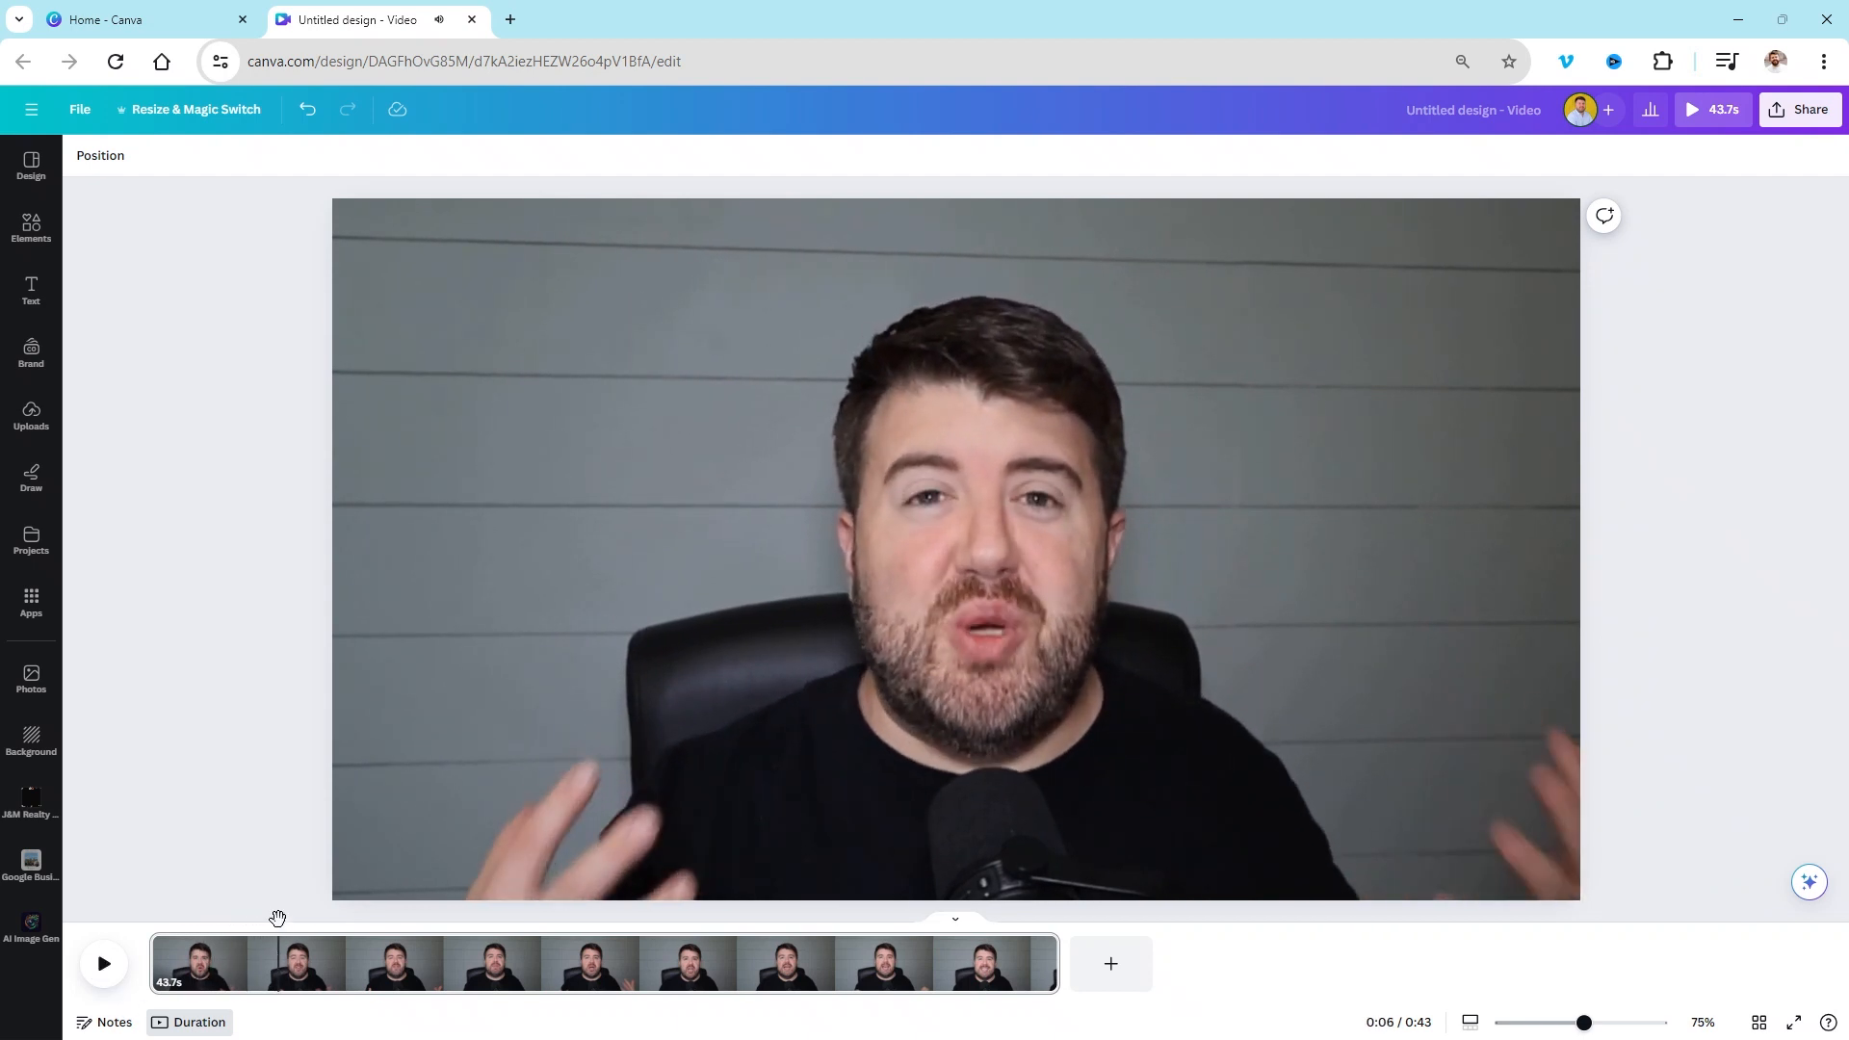
left_click_drag(278, 921, 236, 920)
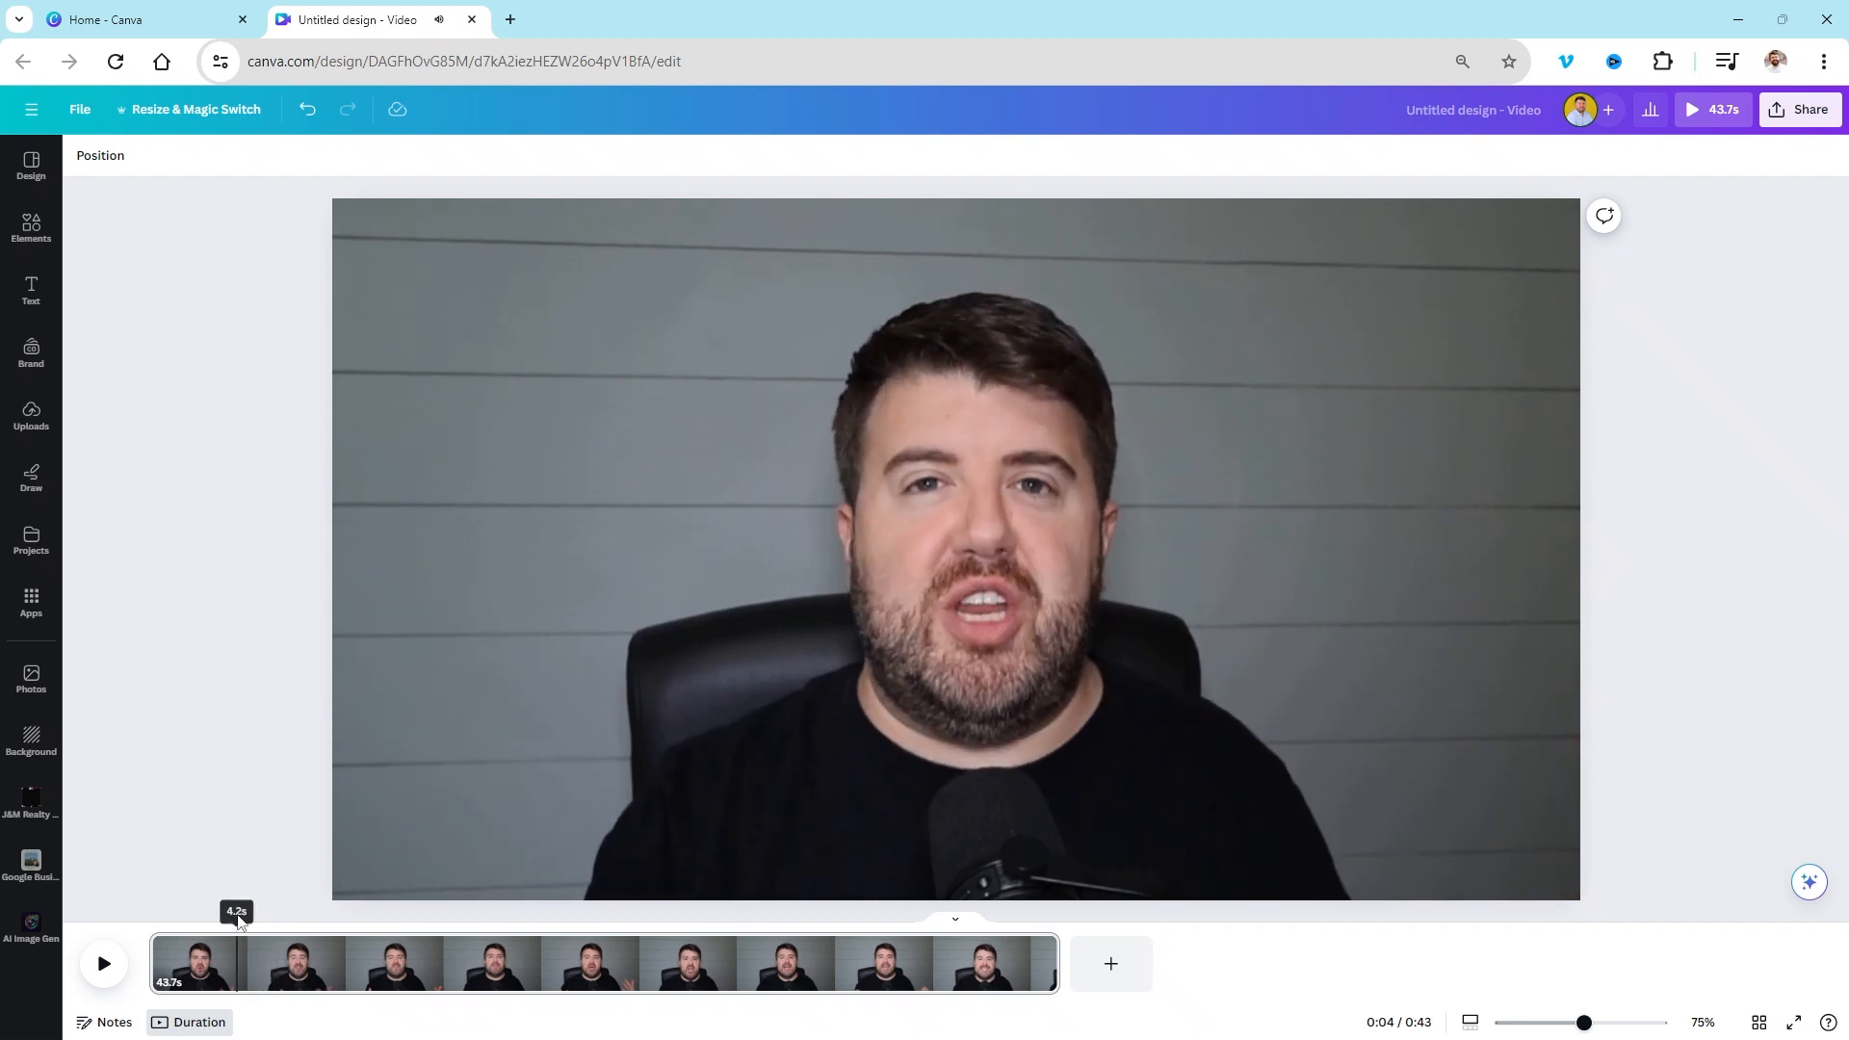
left_click(106, 963)
left_click(106, 963)
left_click_drag(260, 923, 178, 909)
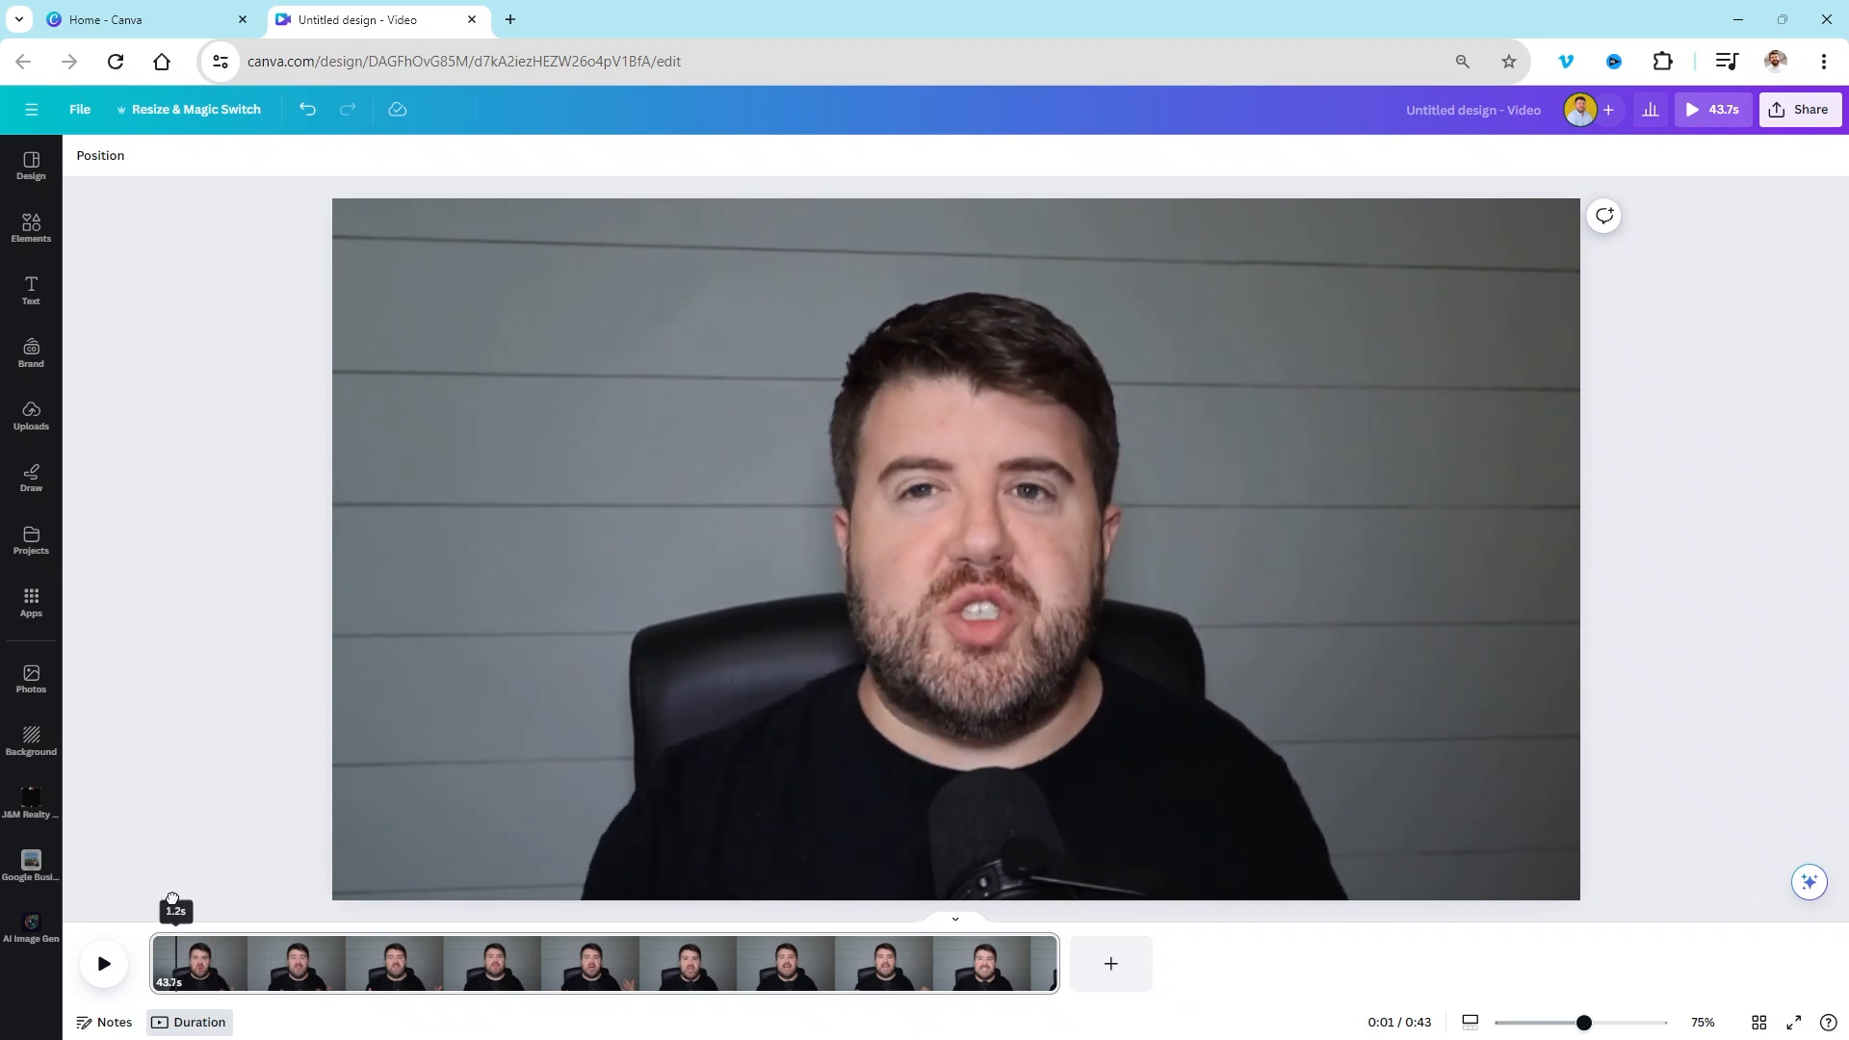
left_click(106, 963)
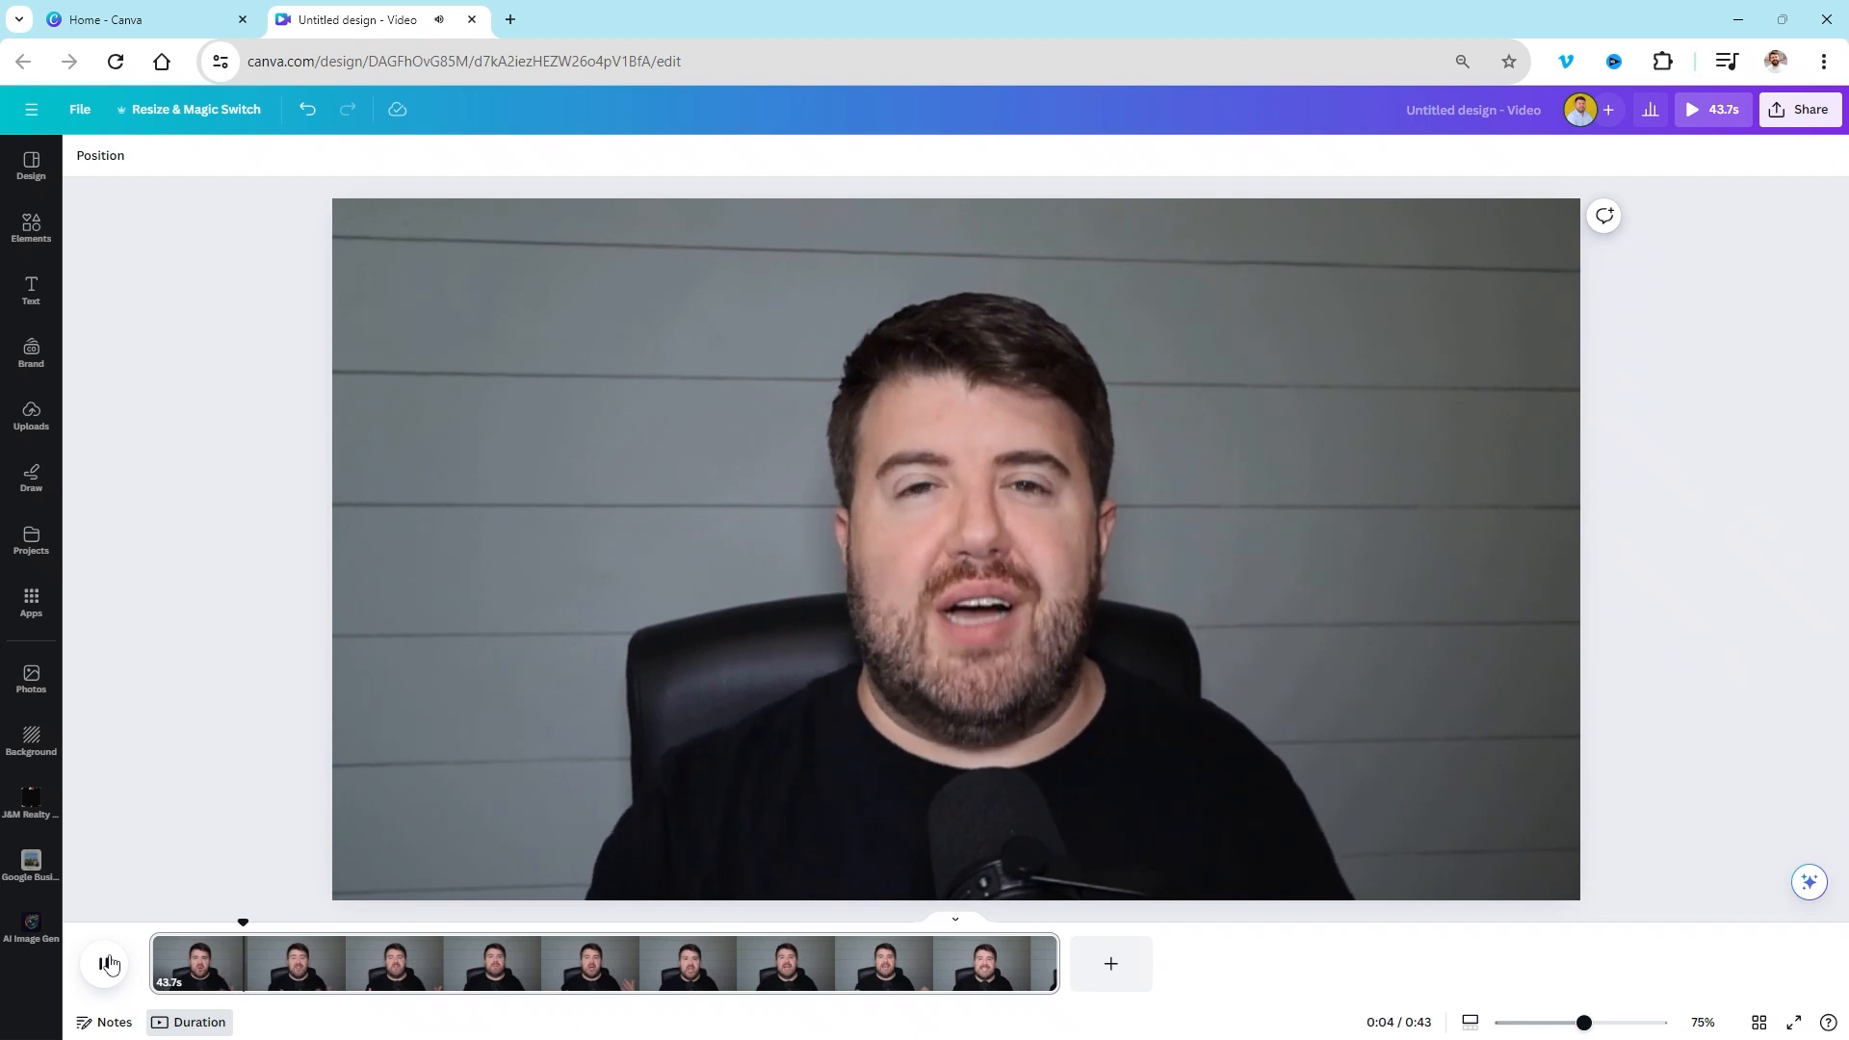
left_click(109, 963)
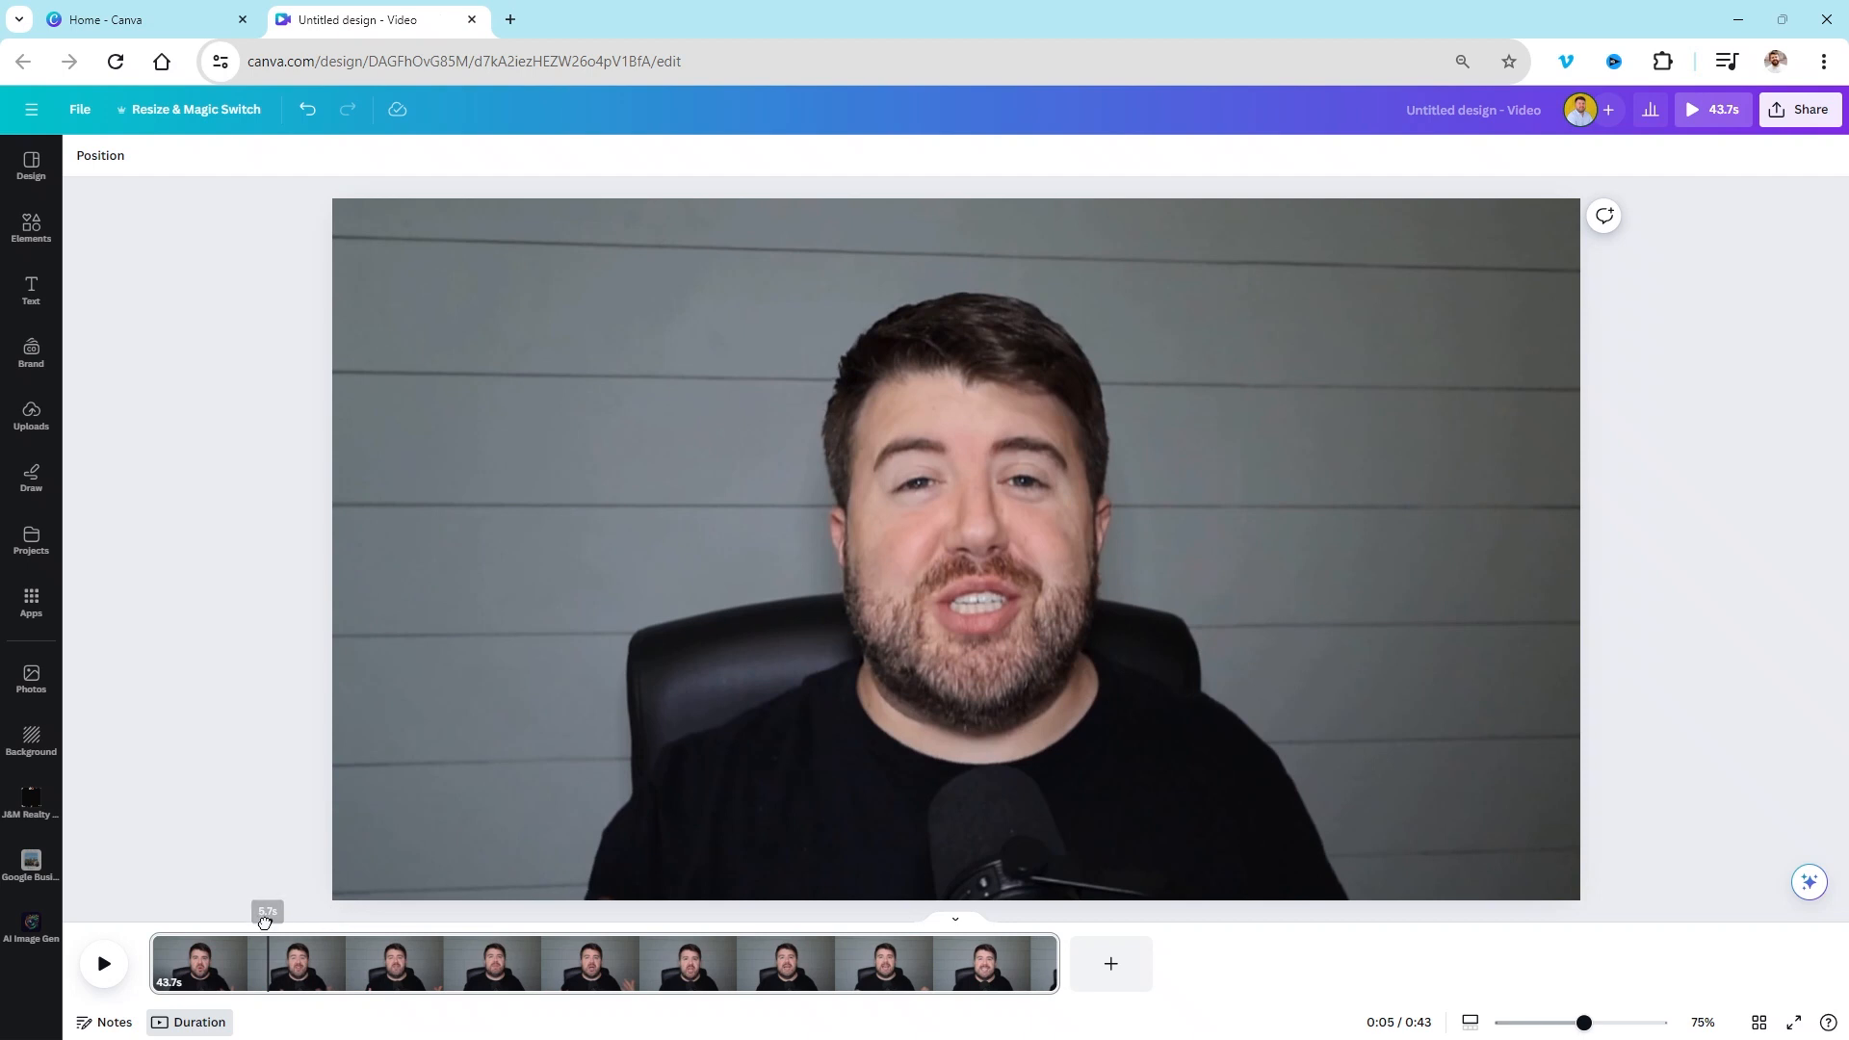
left_click_drag(265, 923, 256, 917)
key("space")
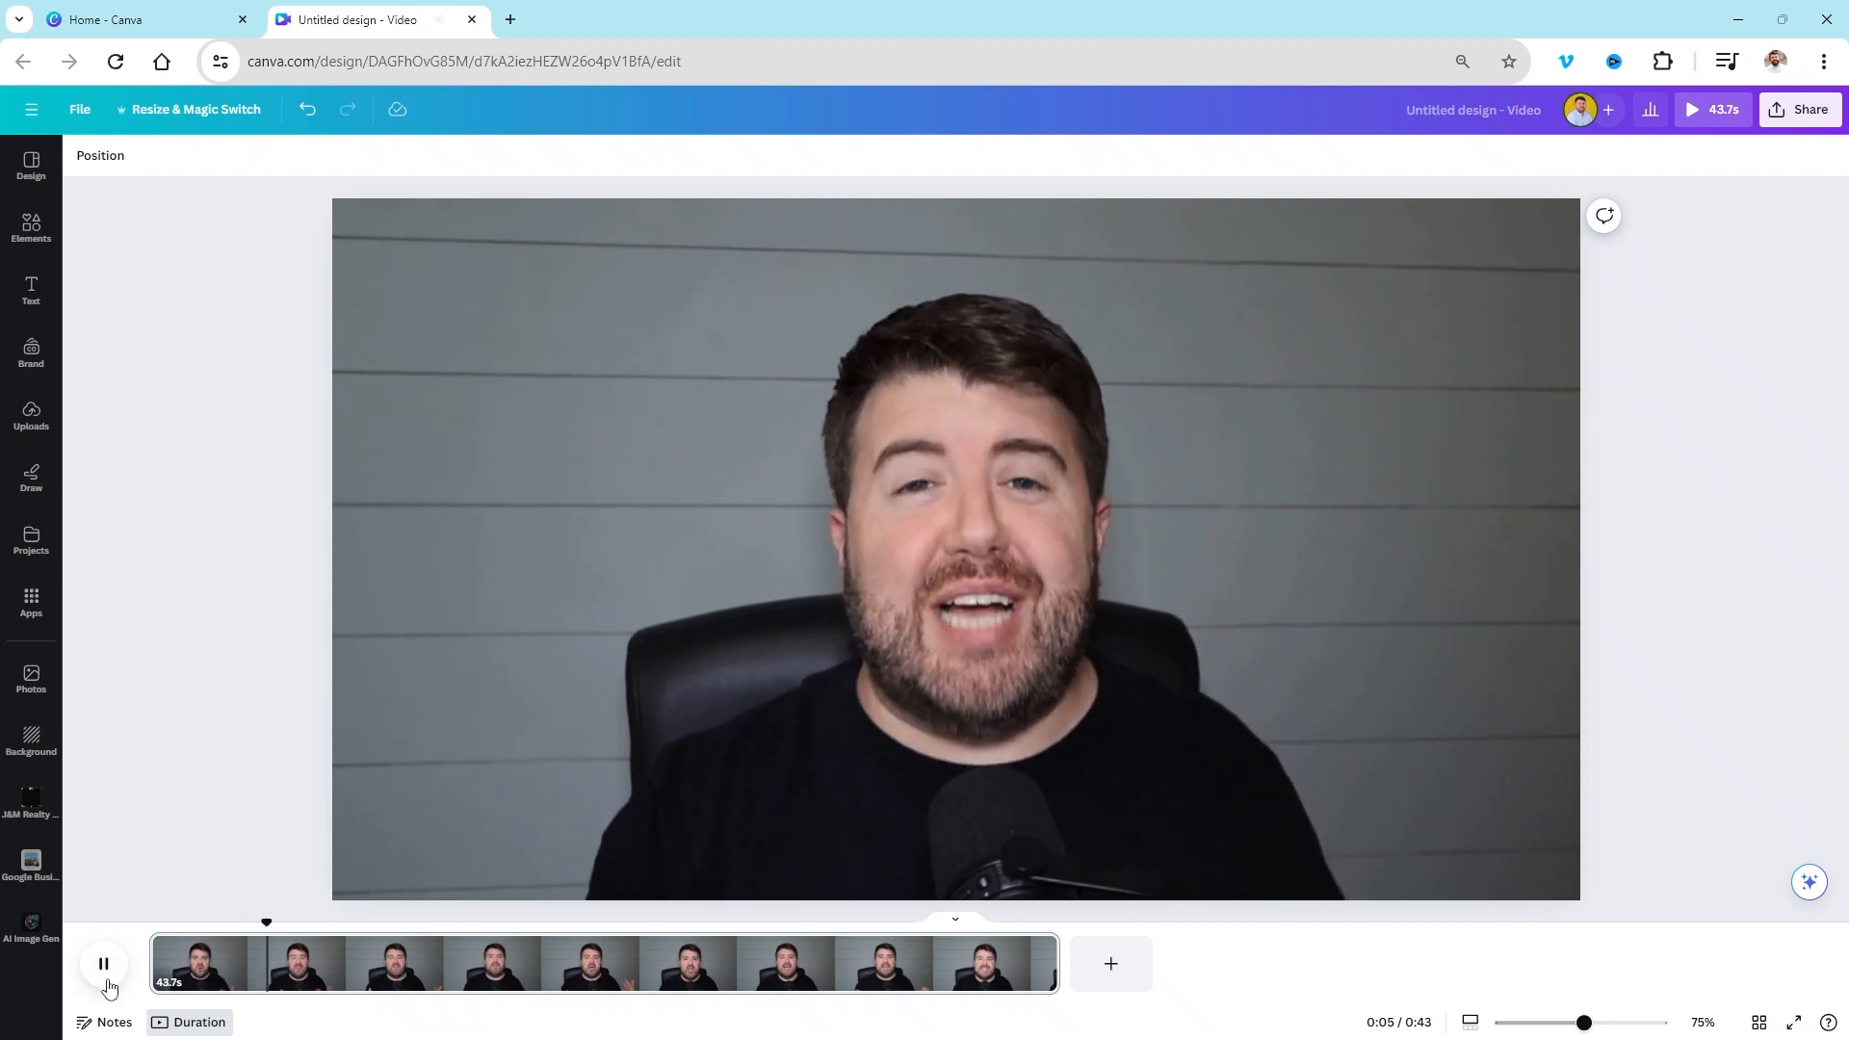
left_click(262, 981)
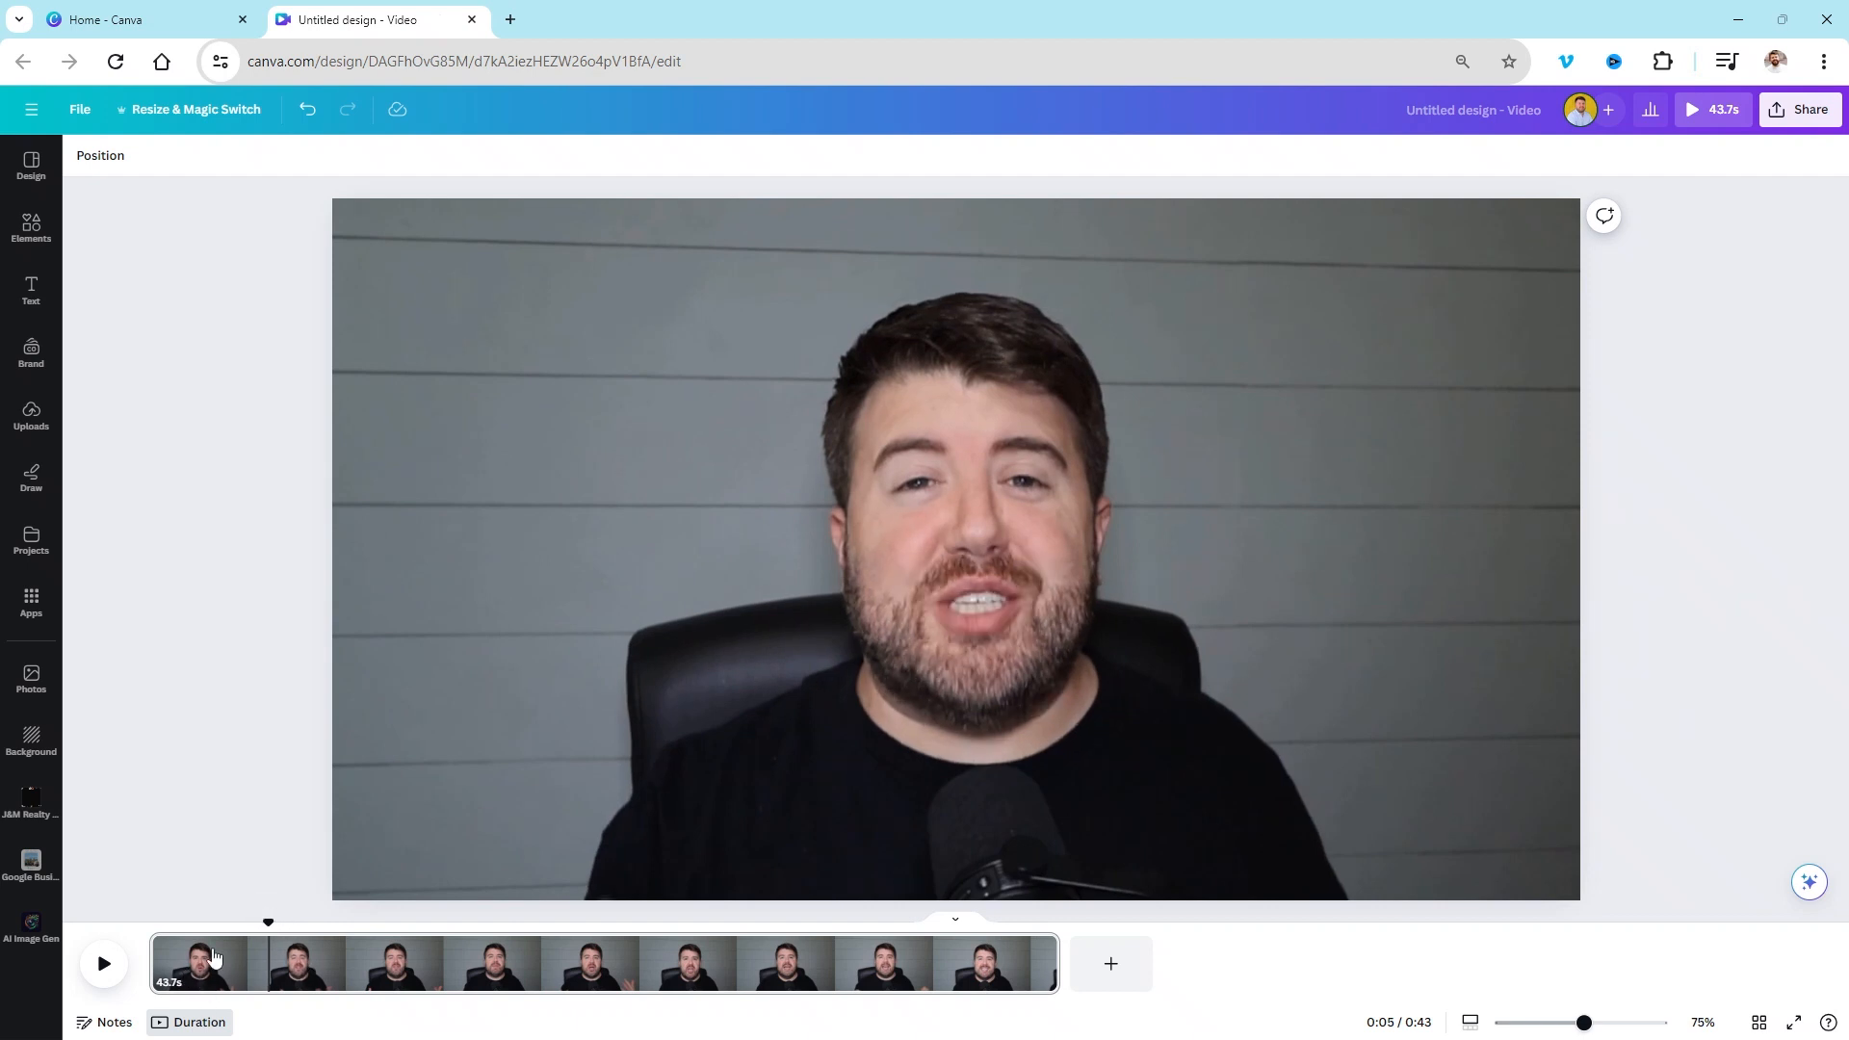
Step: Split the talking-head clip at the playhead into 5.7-second and 38.0-second pages
right_click(268, 924)
right_click(268, 930)
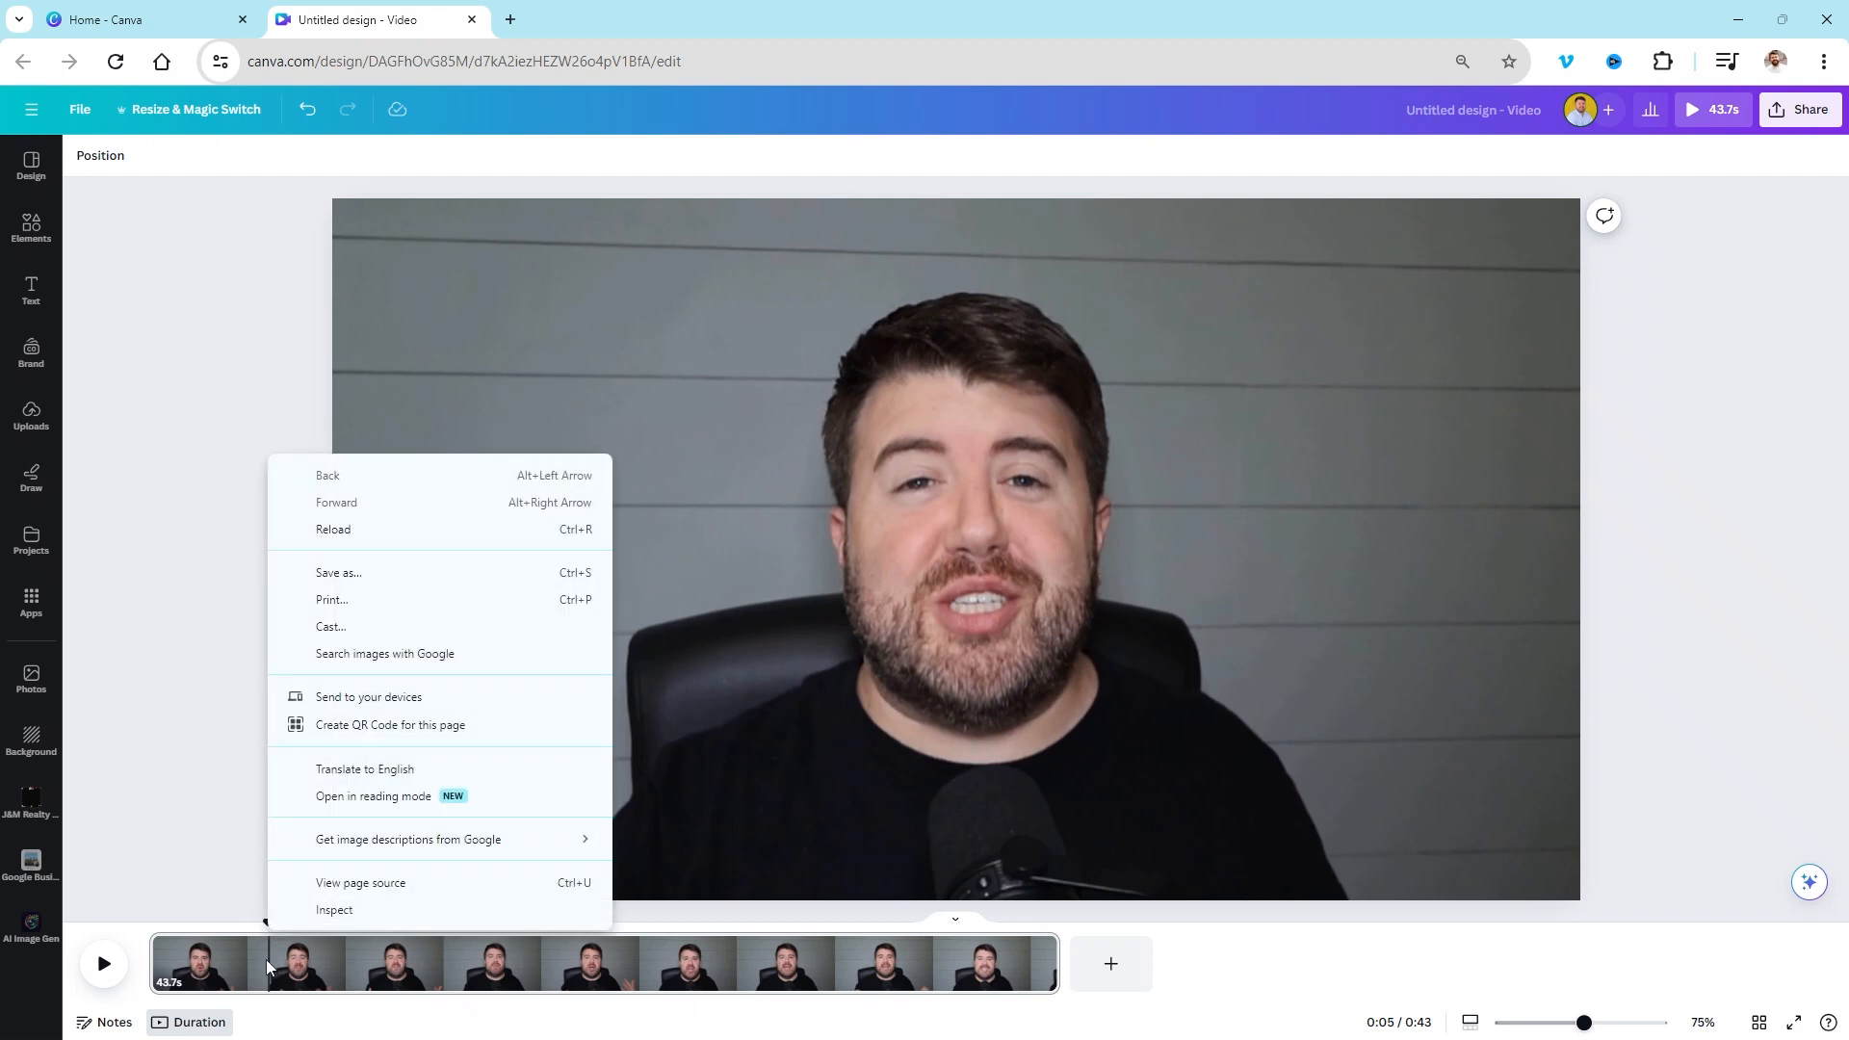
right_click(268, 957)
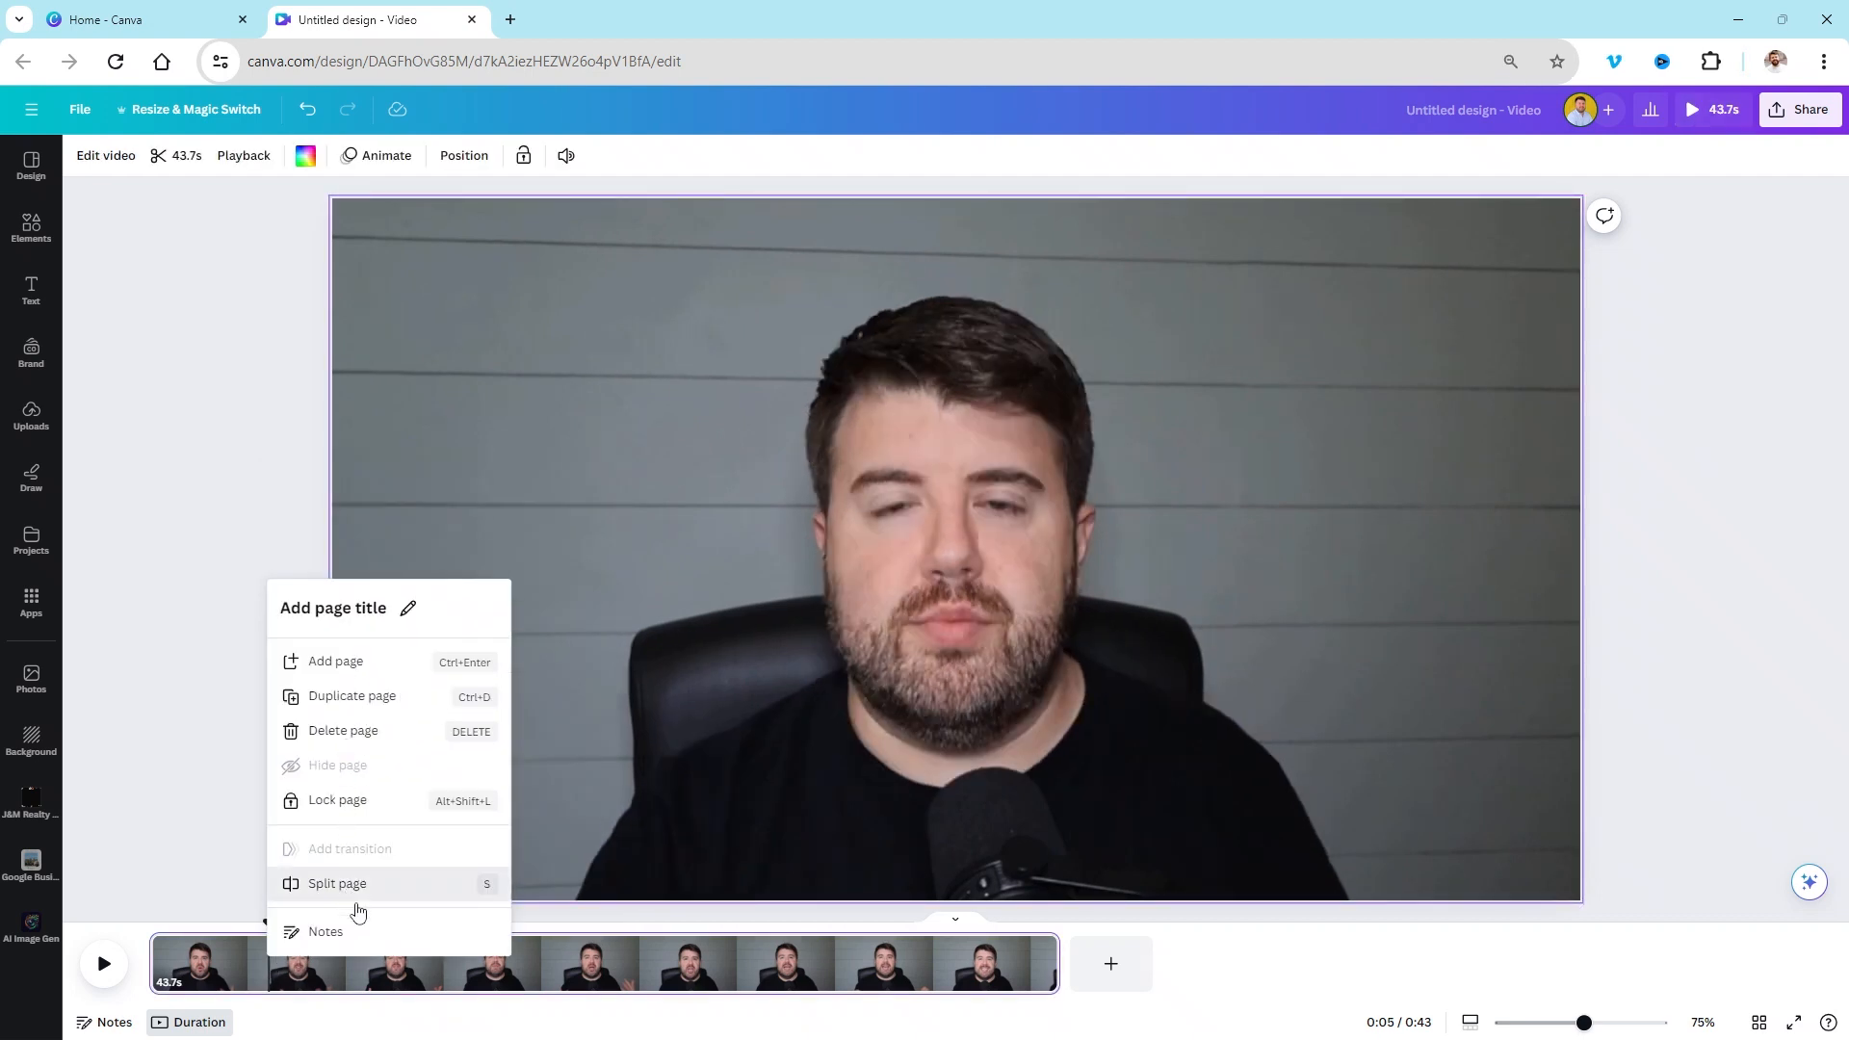
left_click(340, 888)
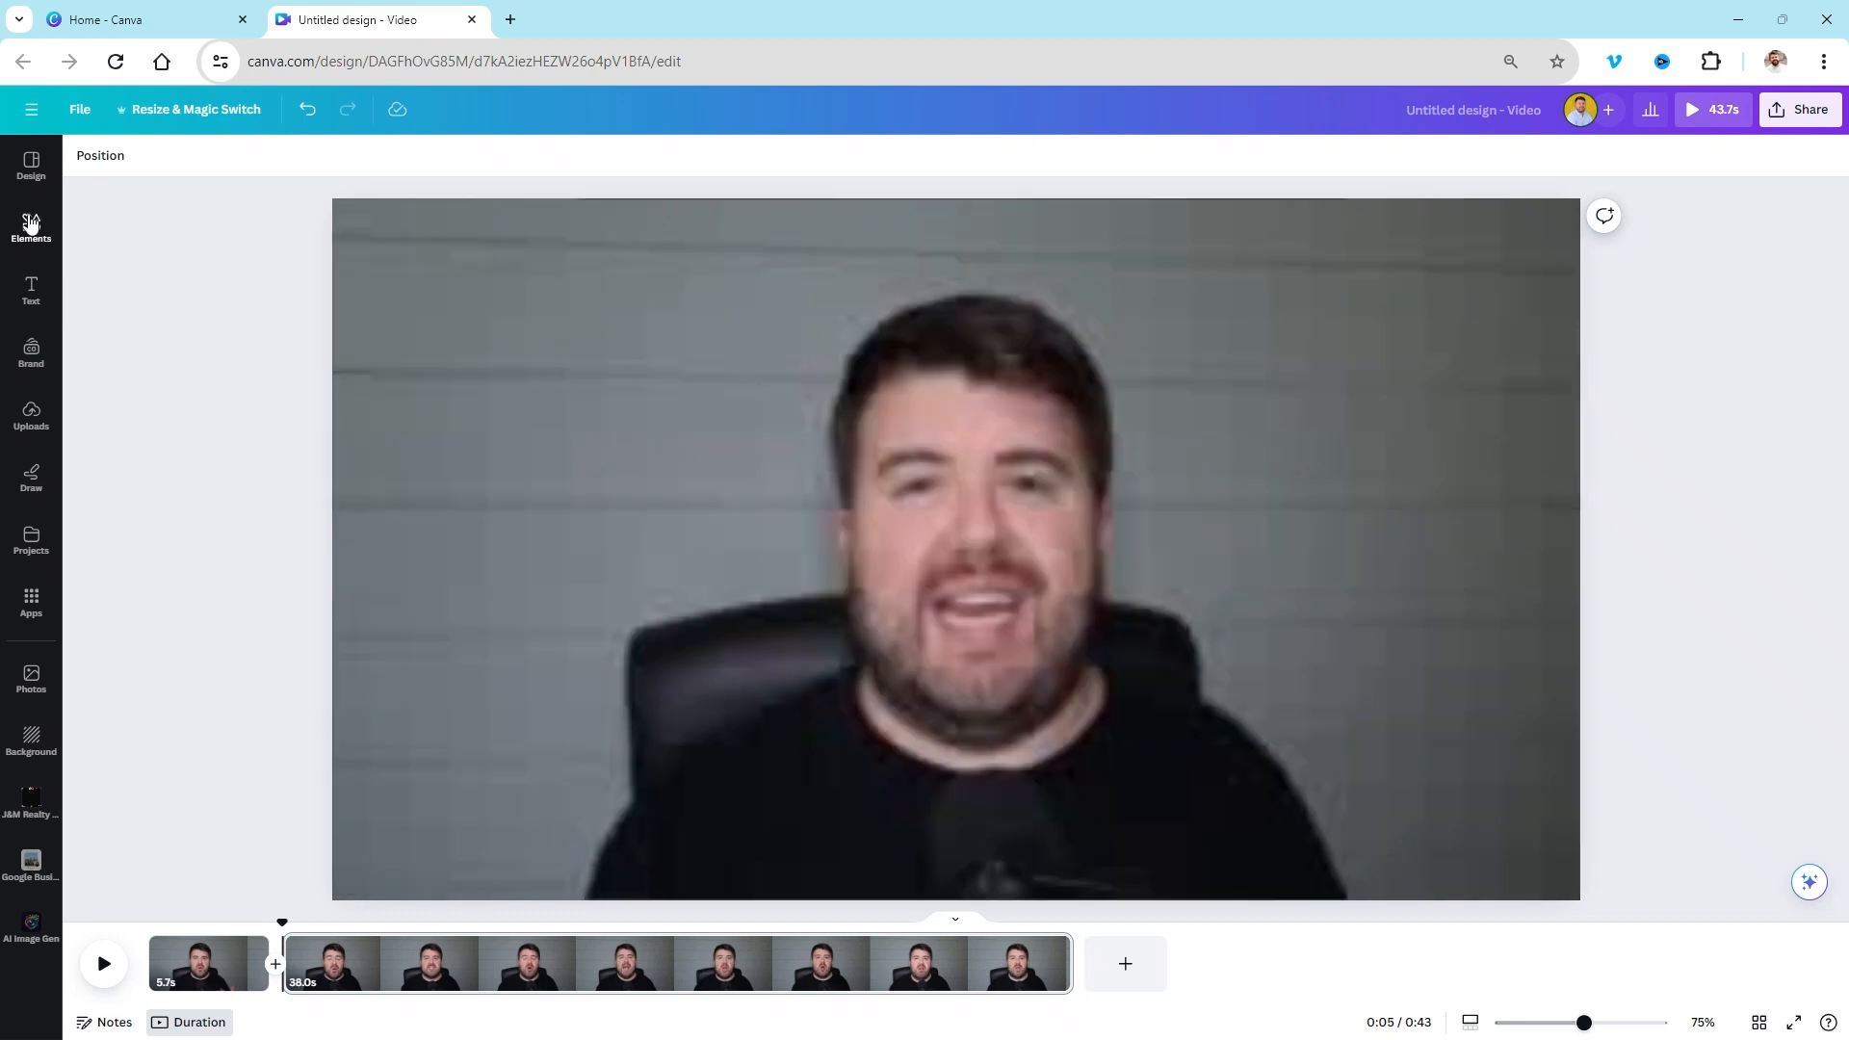
left_click(35, 222)
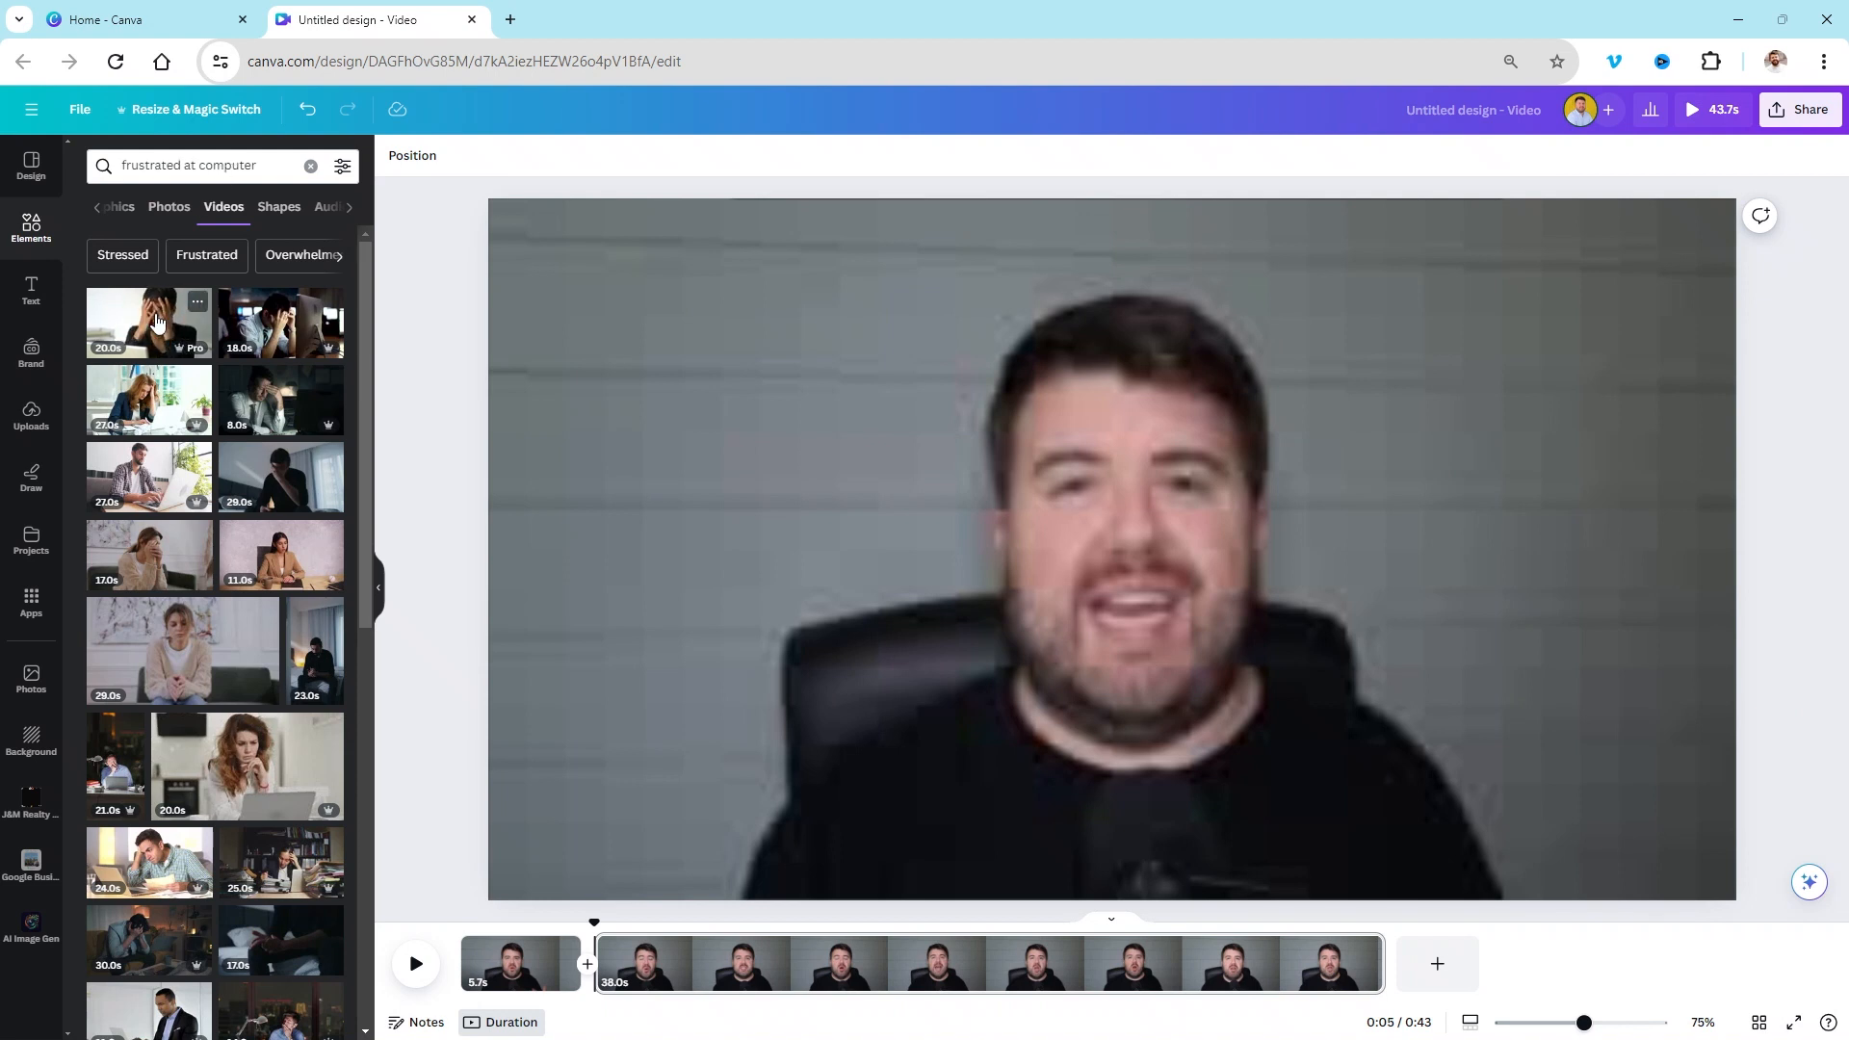
Step: Preview the 38.0-second clip around 0:07–0:10 to find the next cut point
left_click(726, 949)
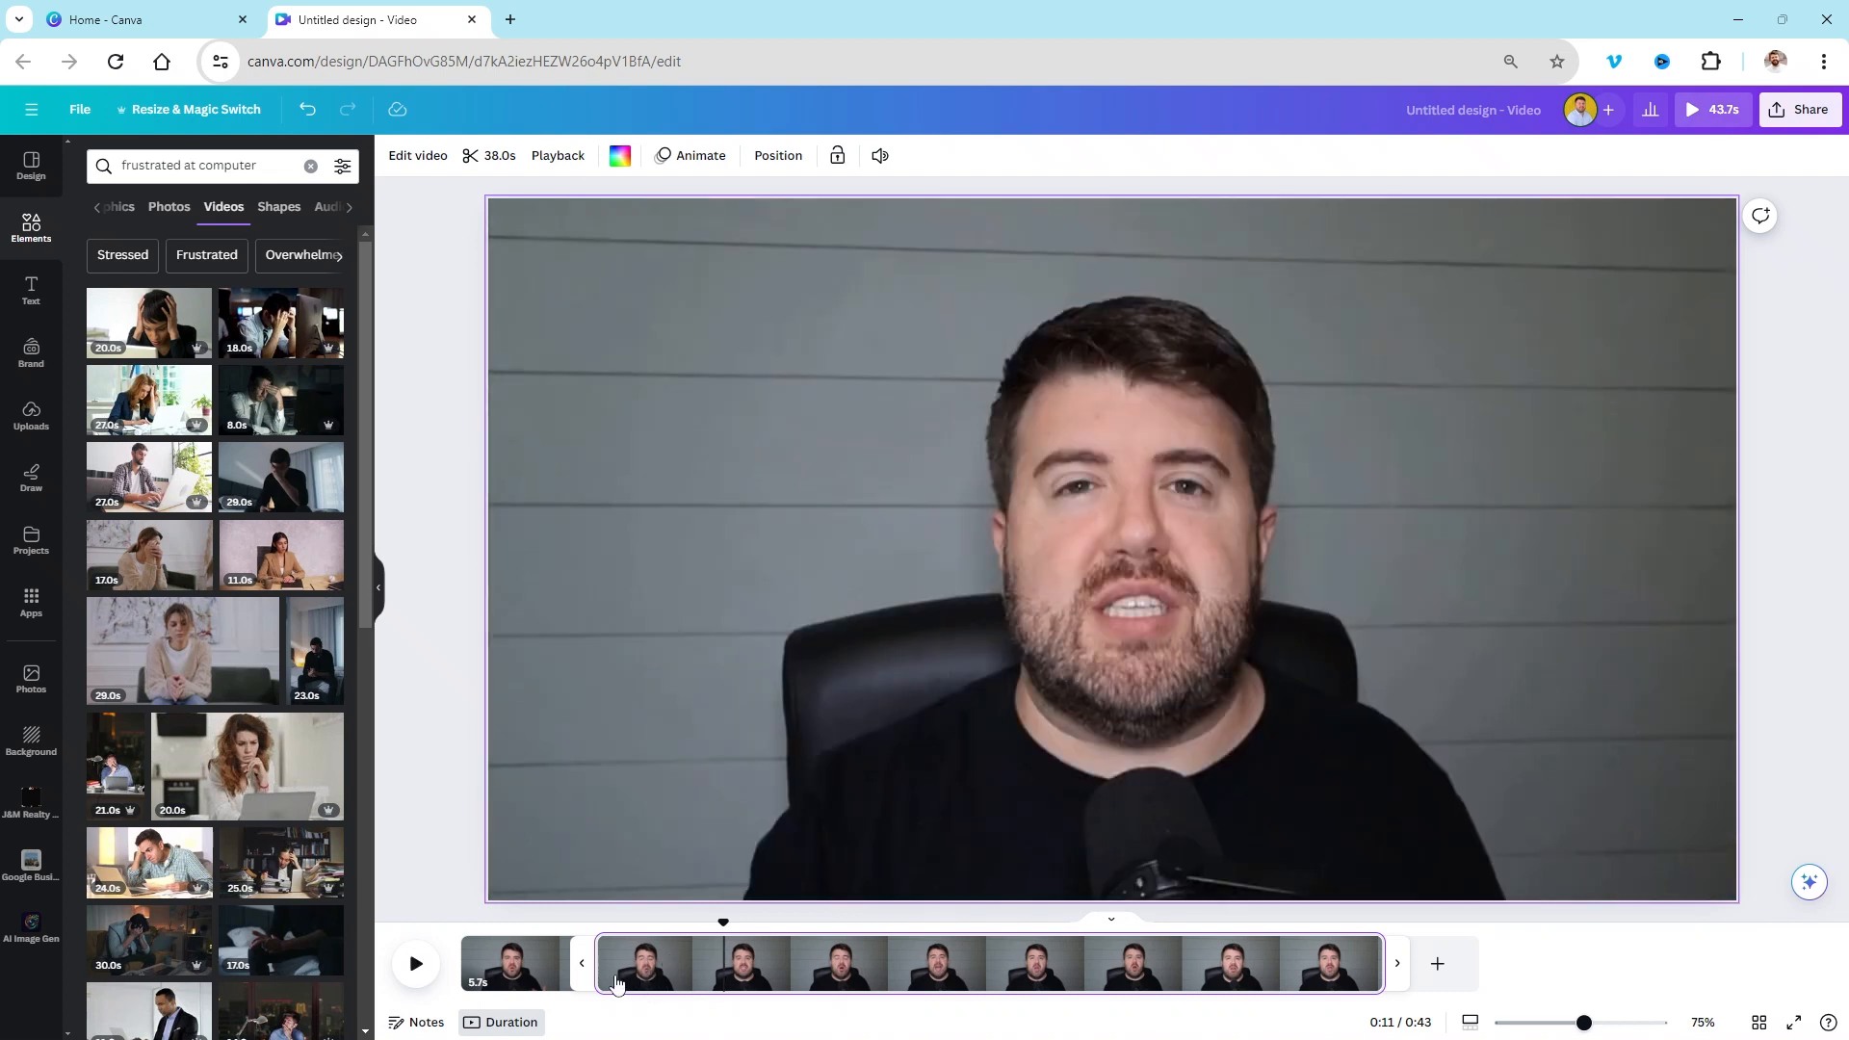
left_click(683, 960)
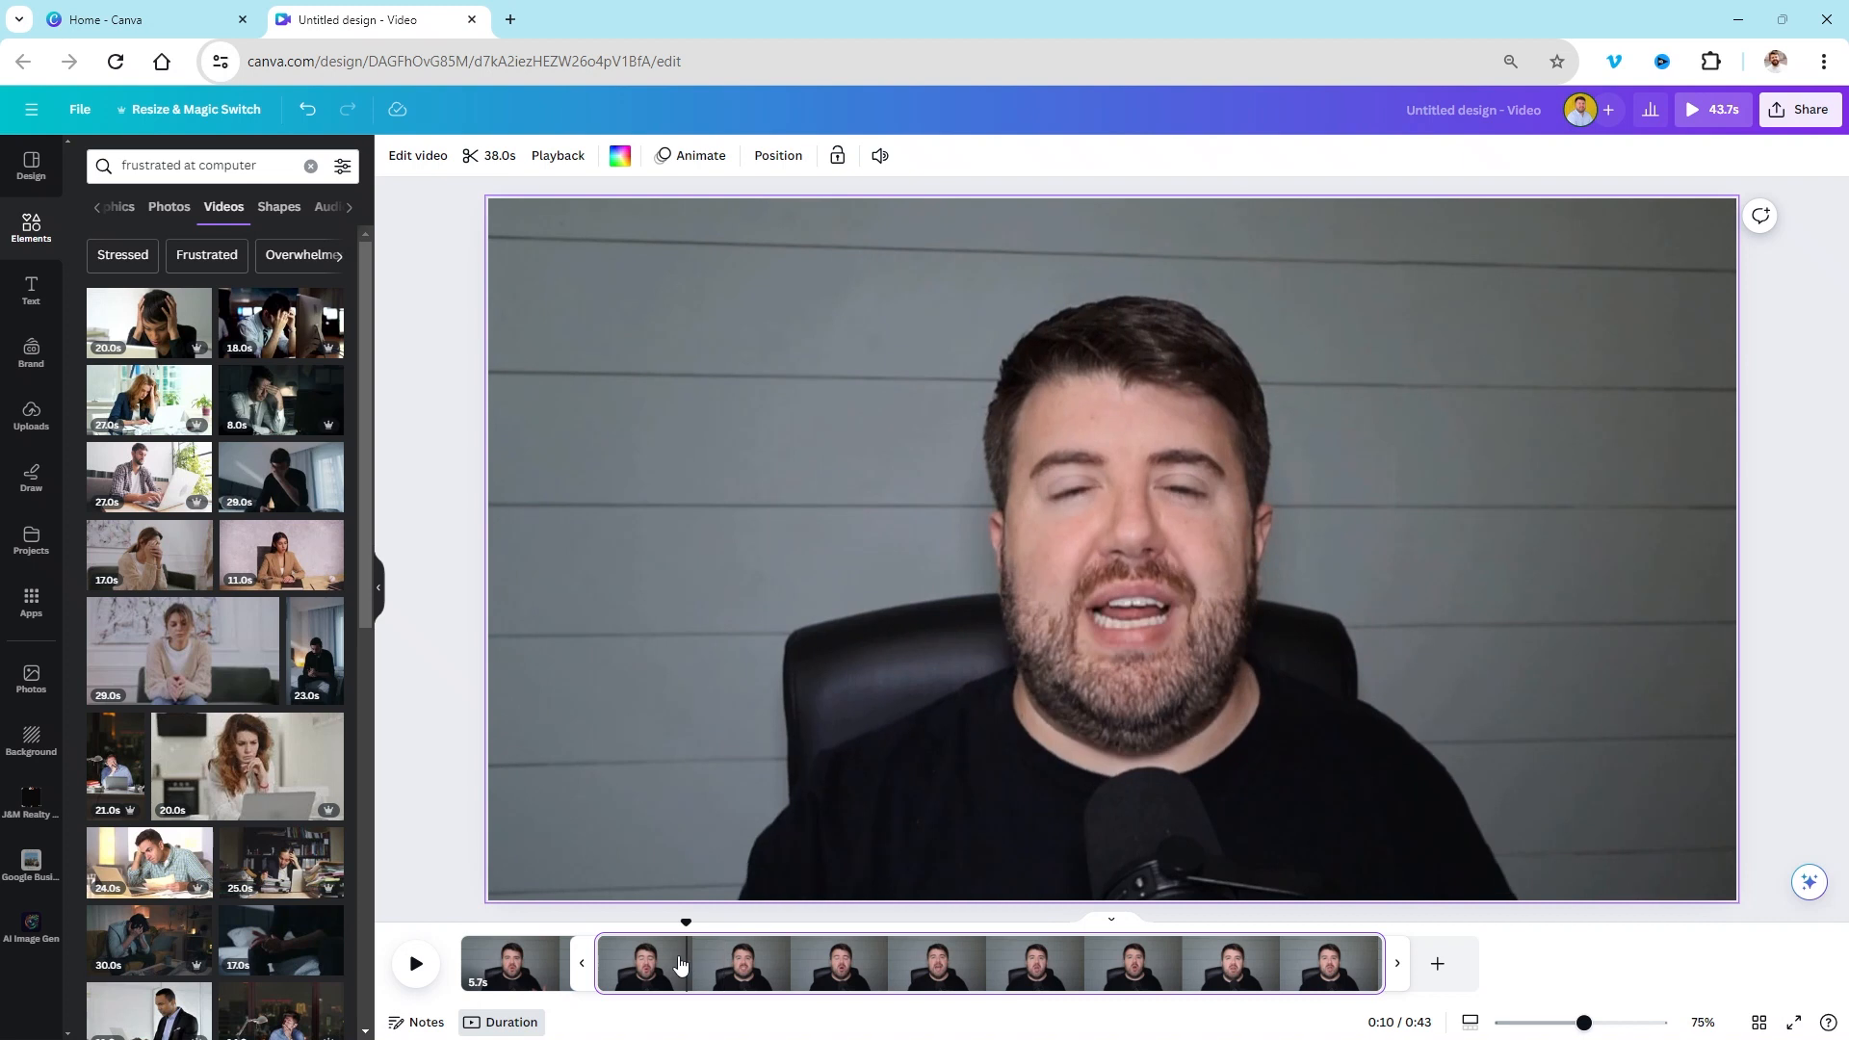
key("space")
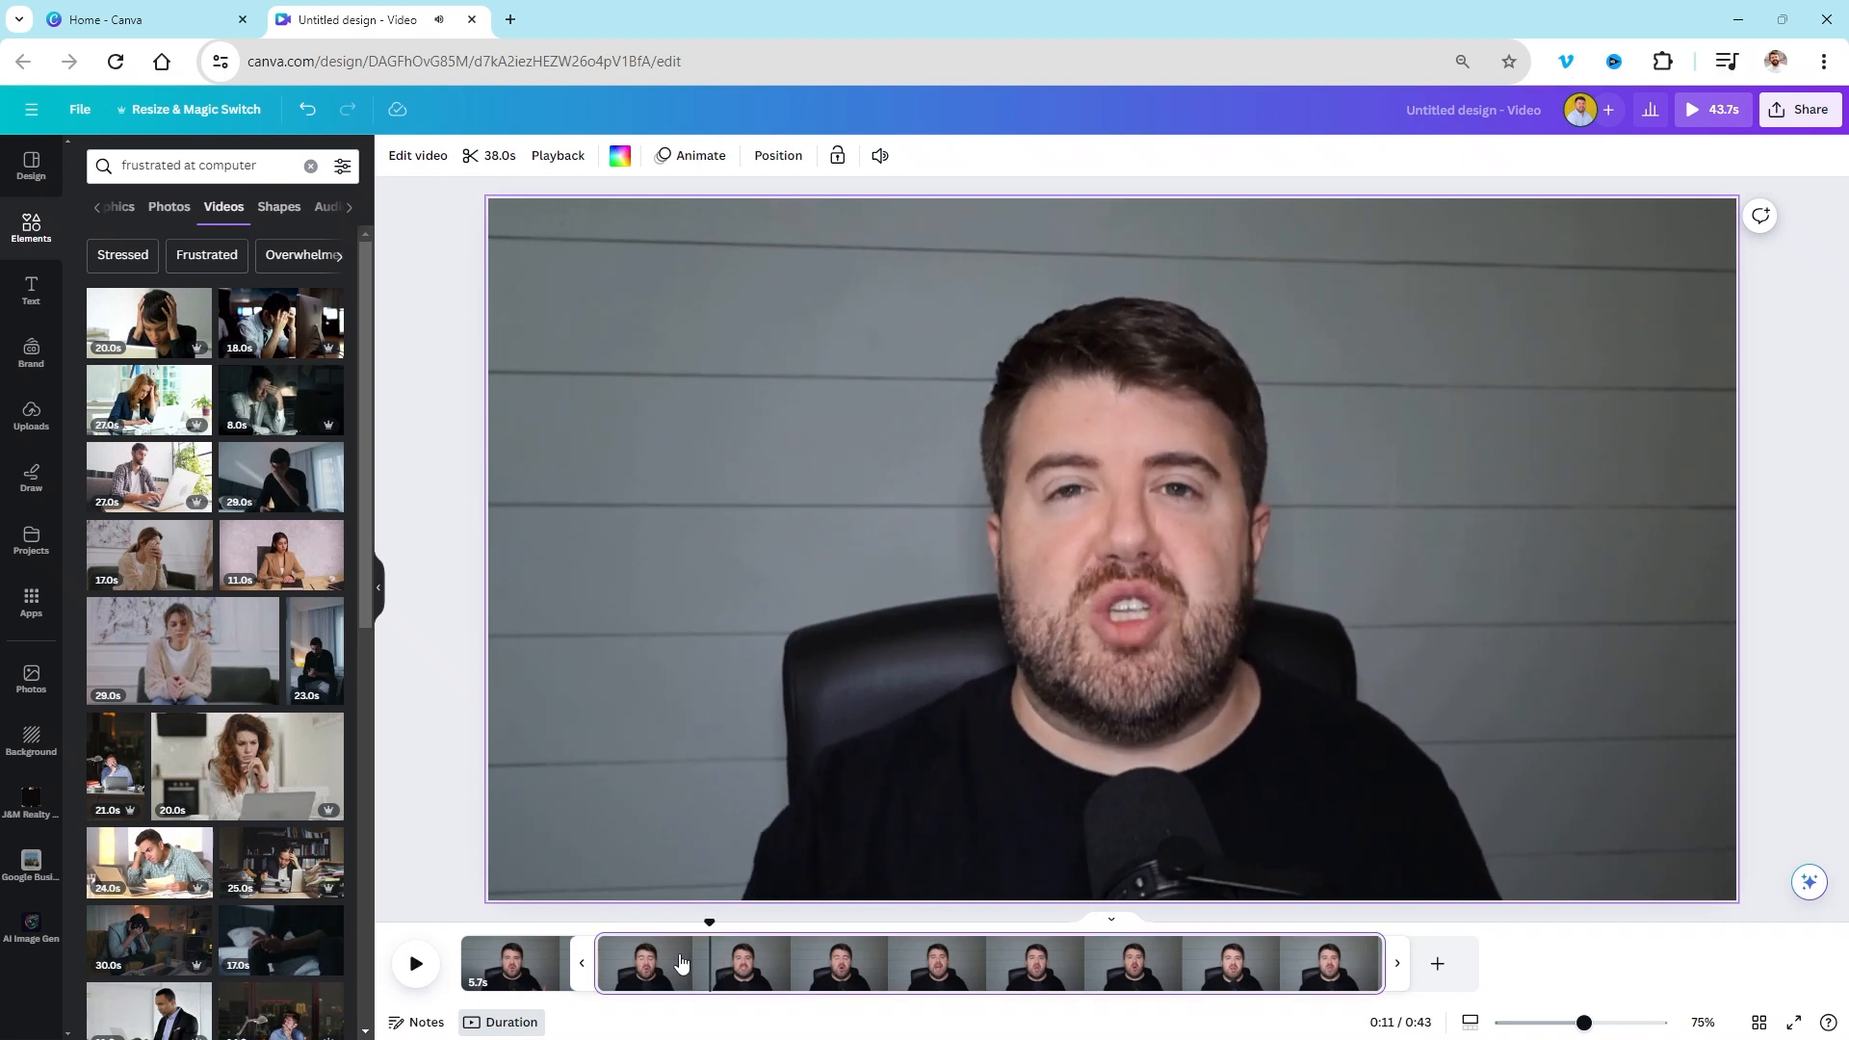
left_click(609, 955)
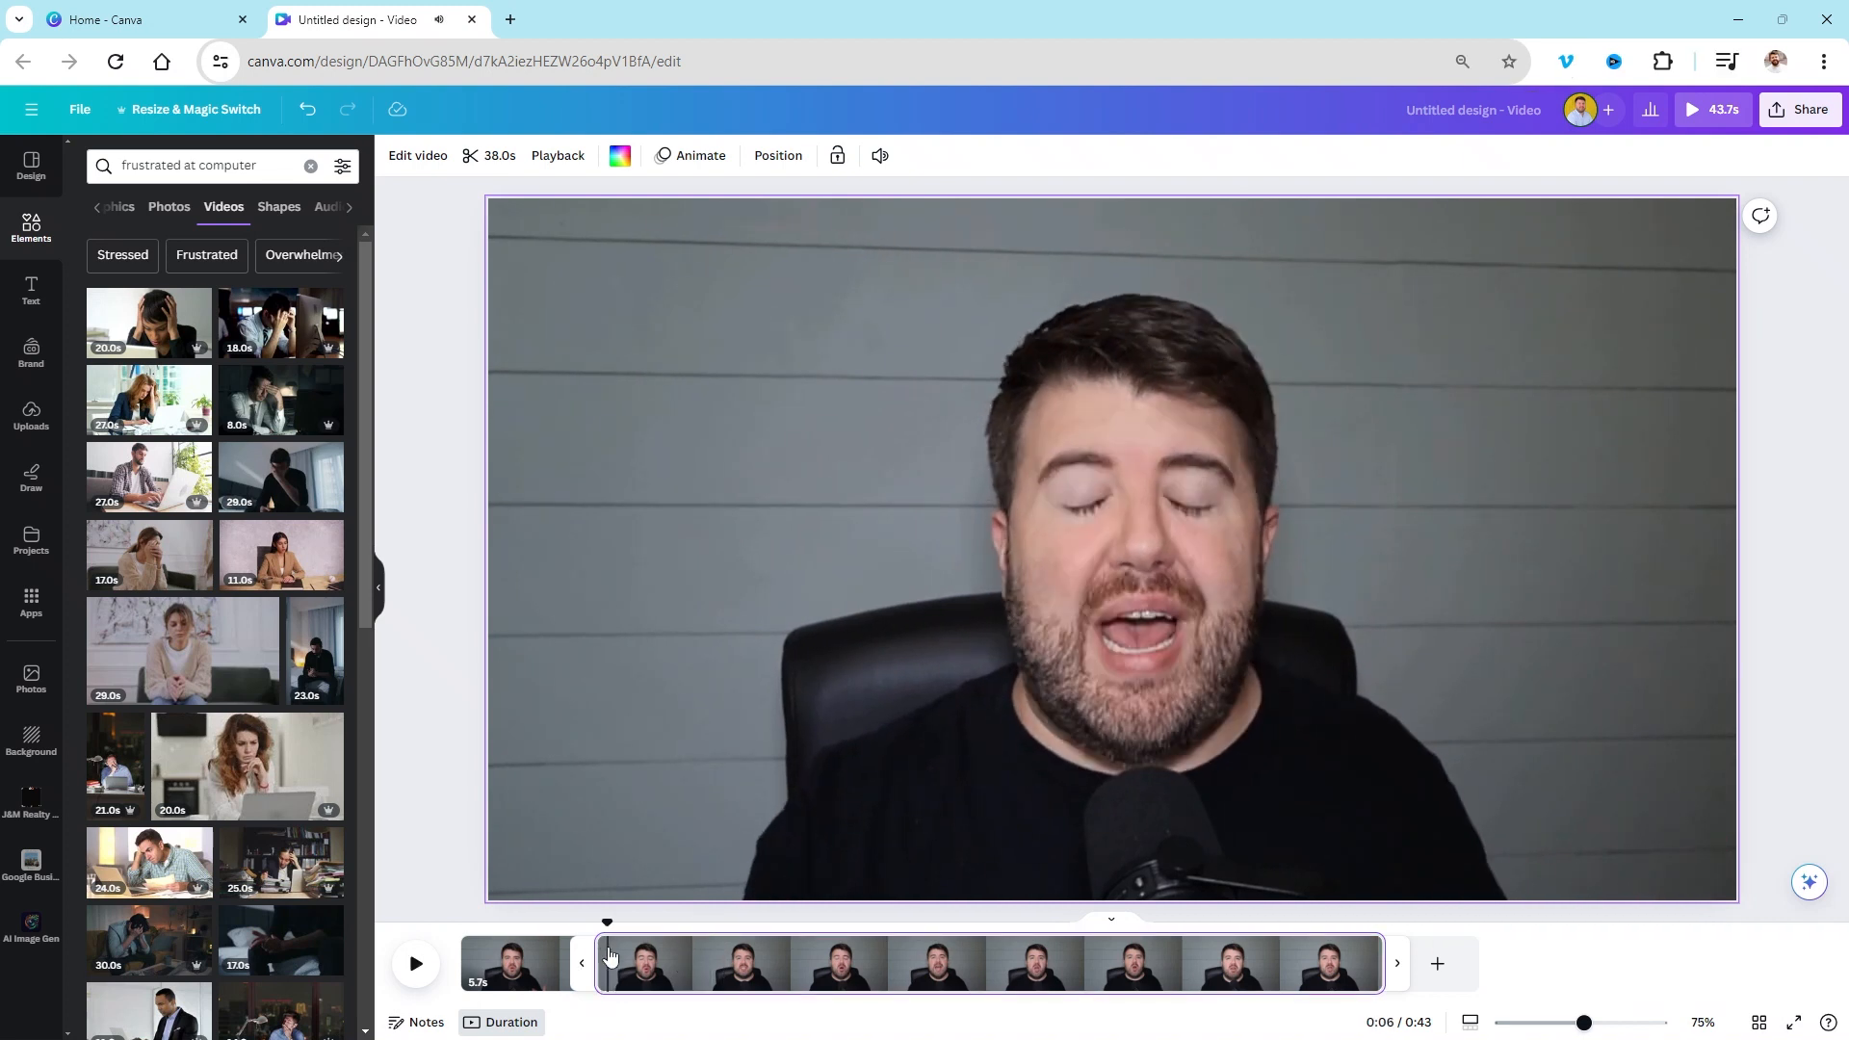
key("space")
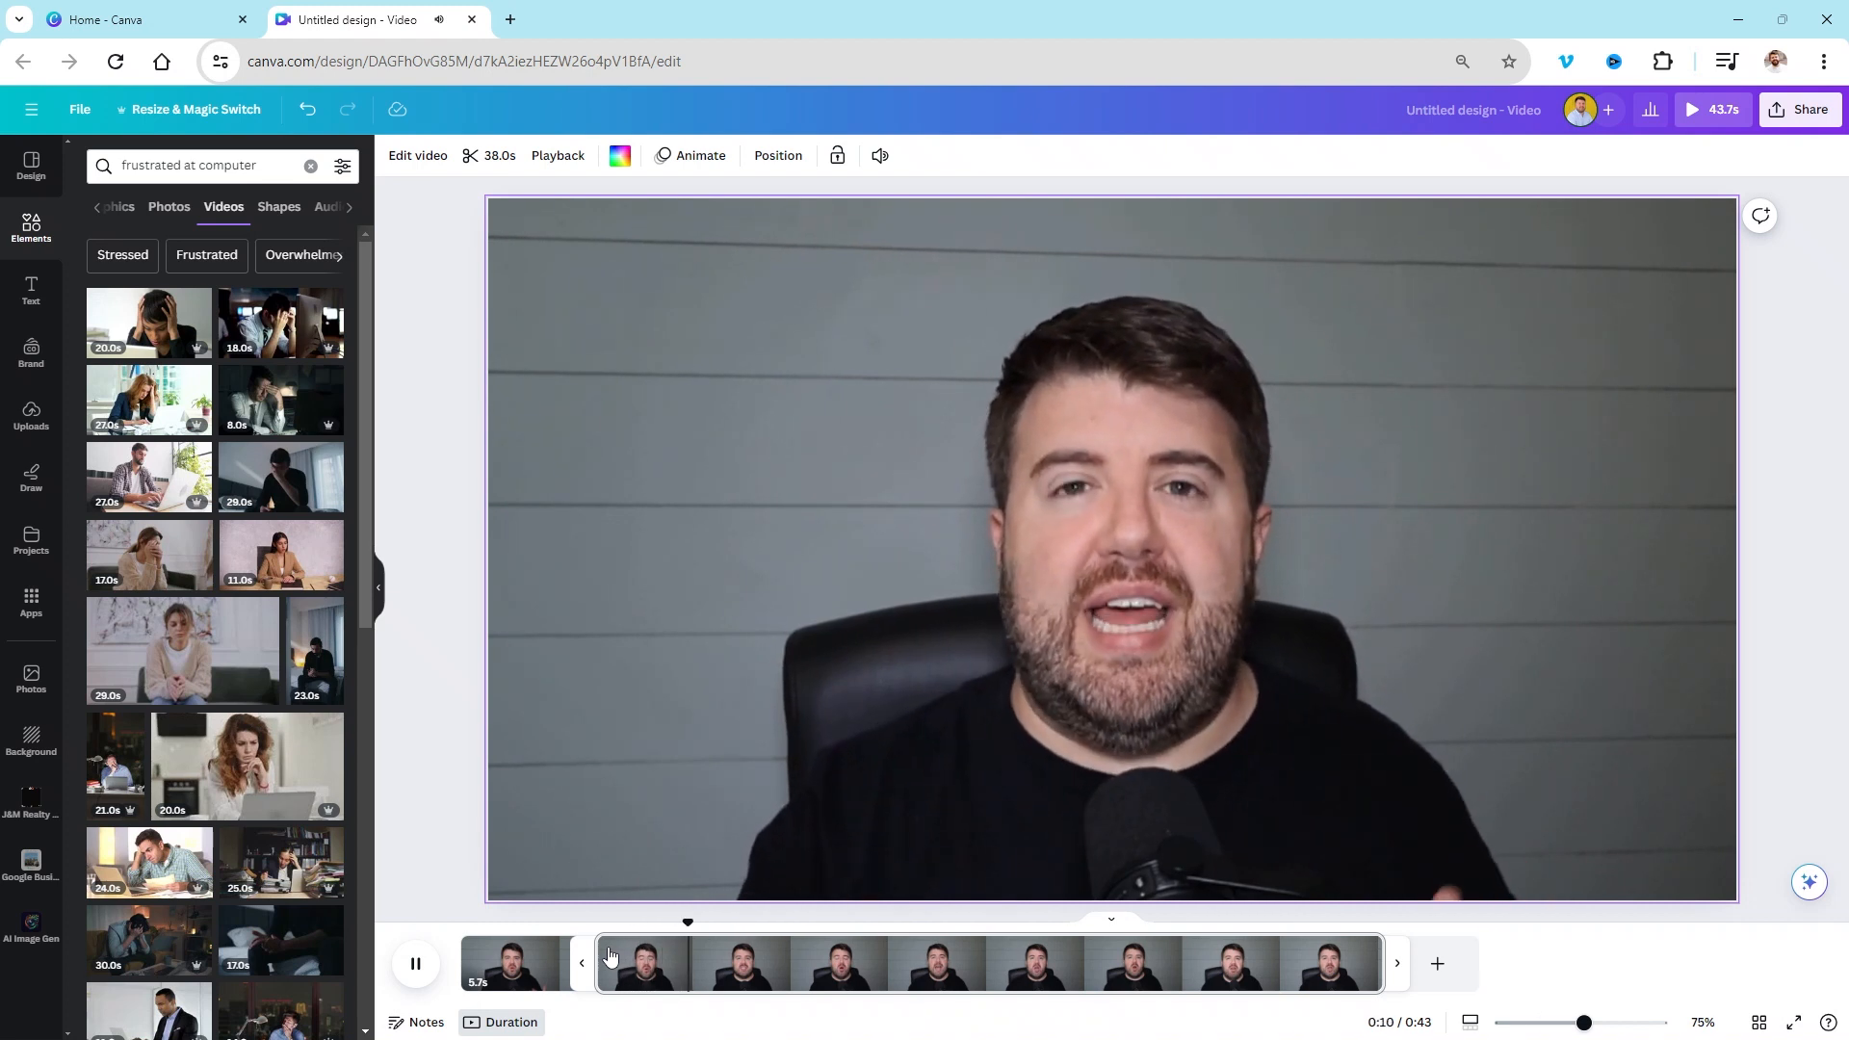
key("space")
key("space")
key("space")
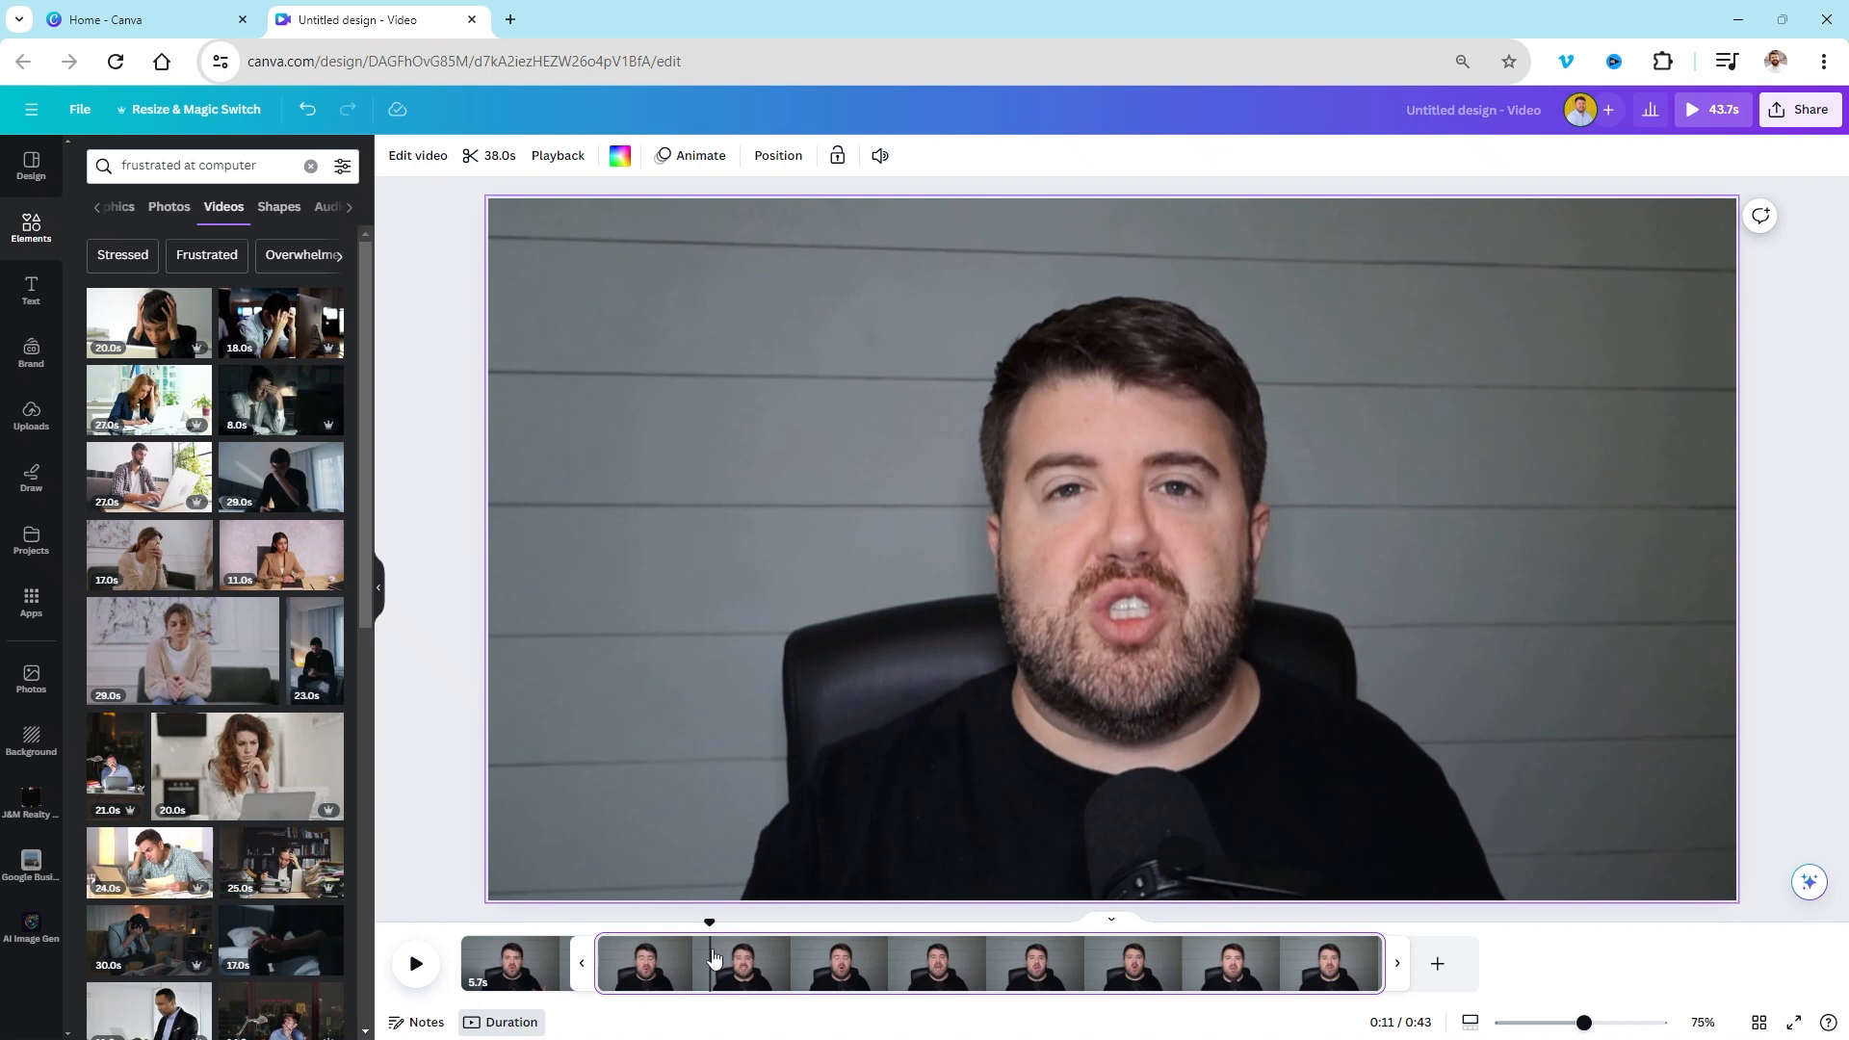
Step: Split off a 5.5-second clip and replace it with the frustrated-woman stock video
right_click(713, 956)
left_click(776, 884)
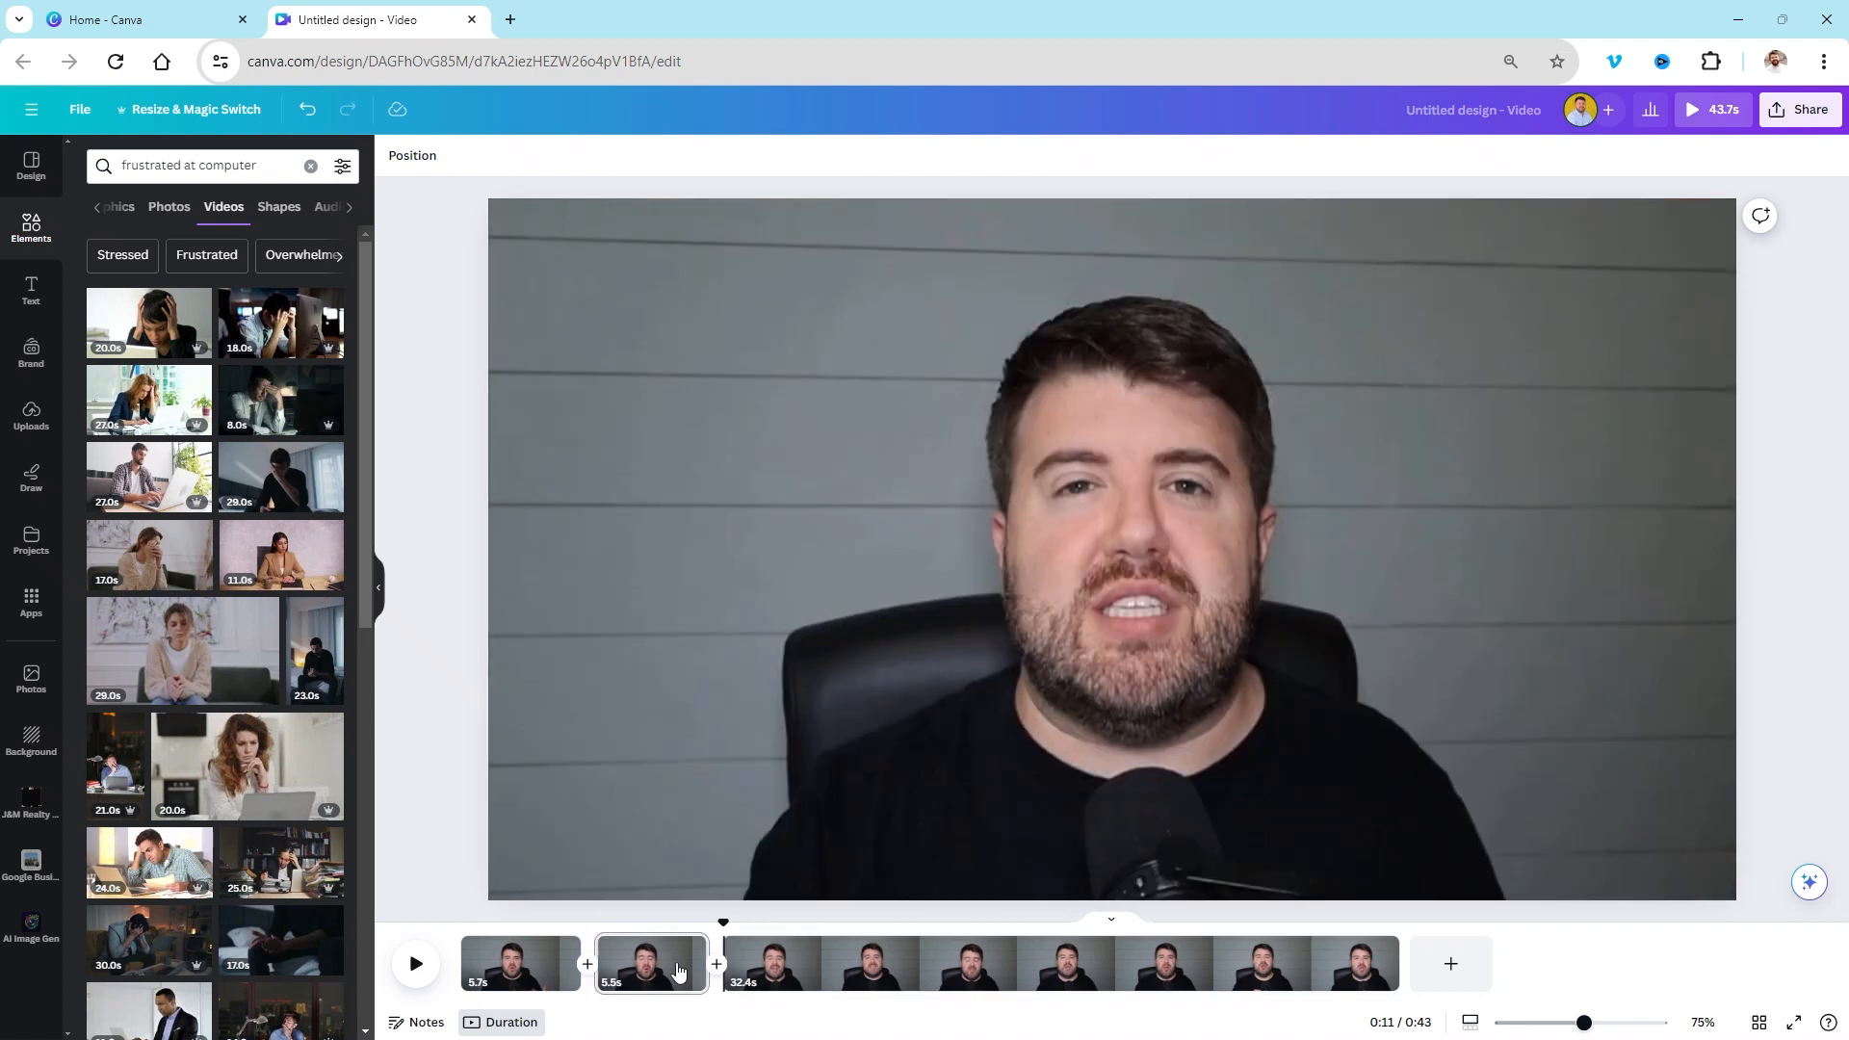
left_click(677, 970)
left_click(641, 972)
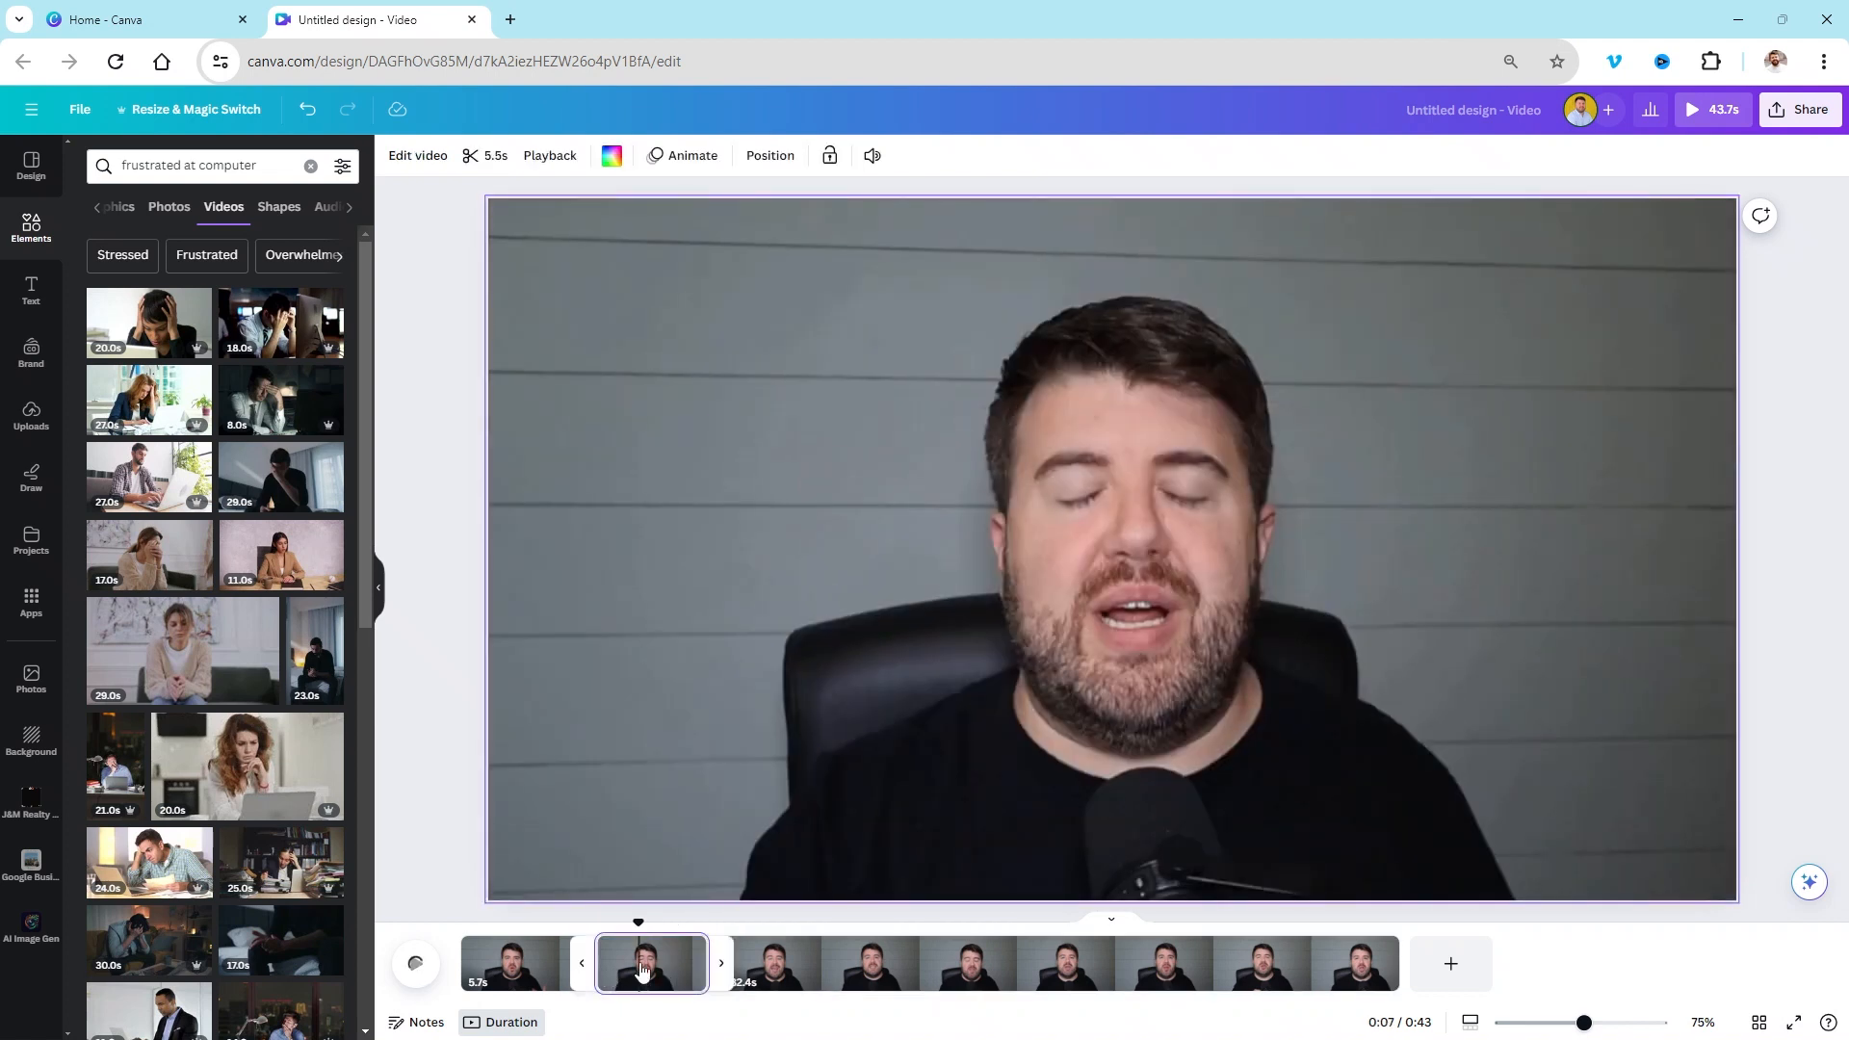
left_click_drag(126, 303, 597, 275)
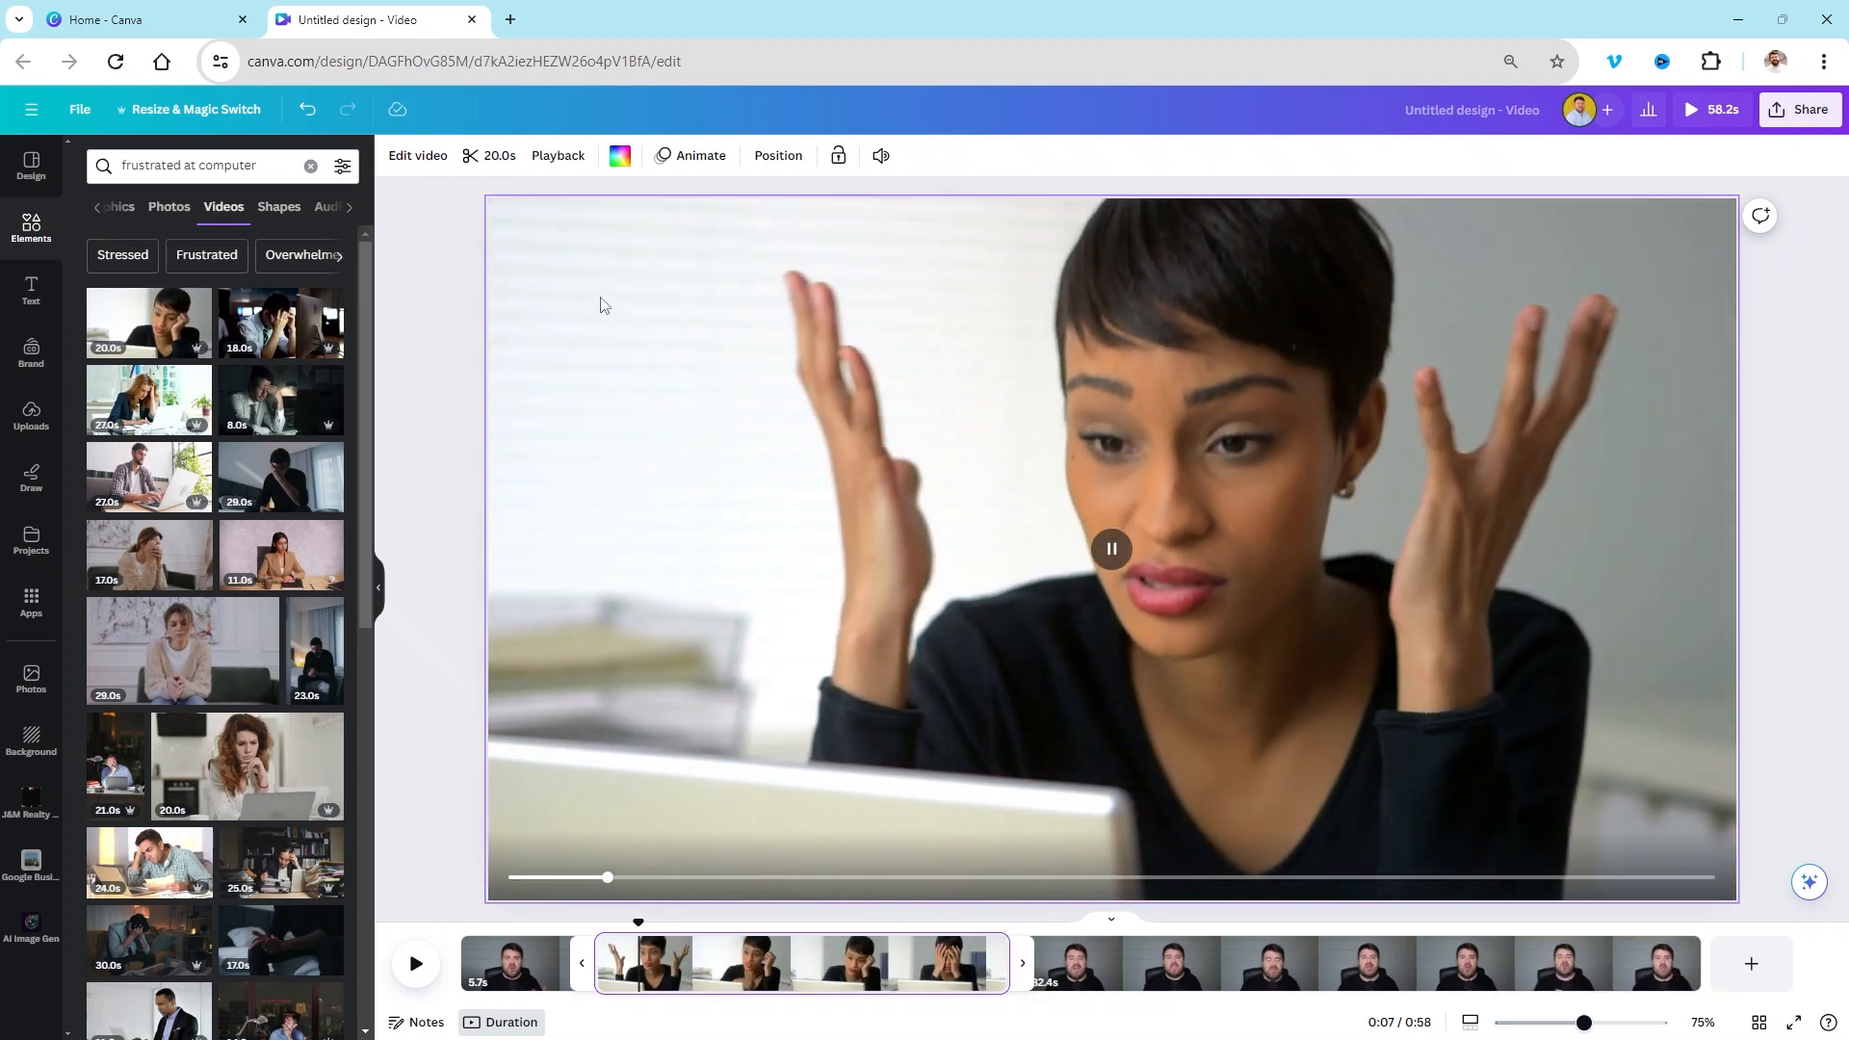
Step: Play and stop a preview of the video with the new stock clip
left_click(414, 965)
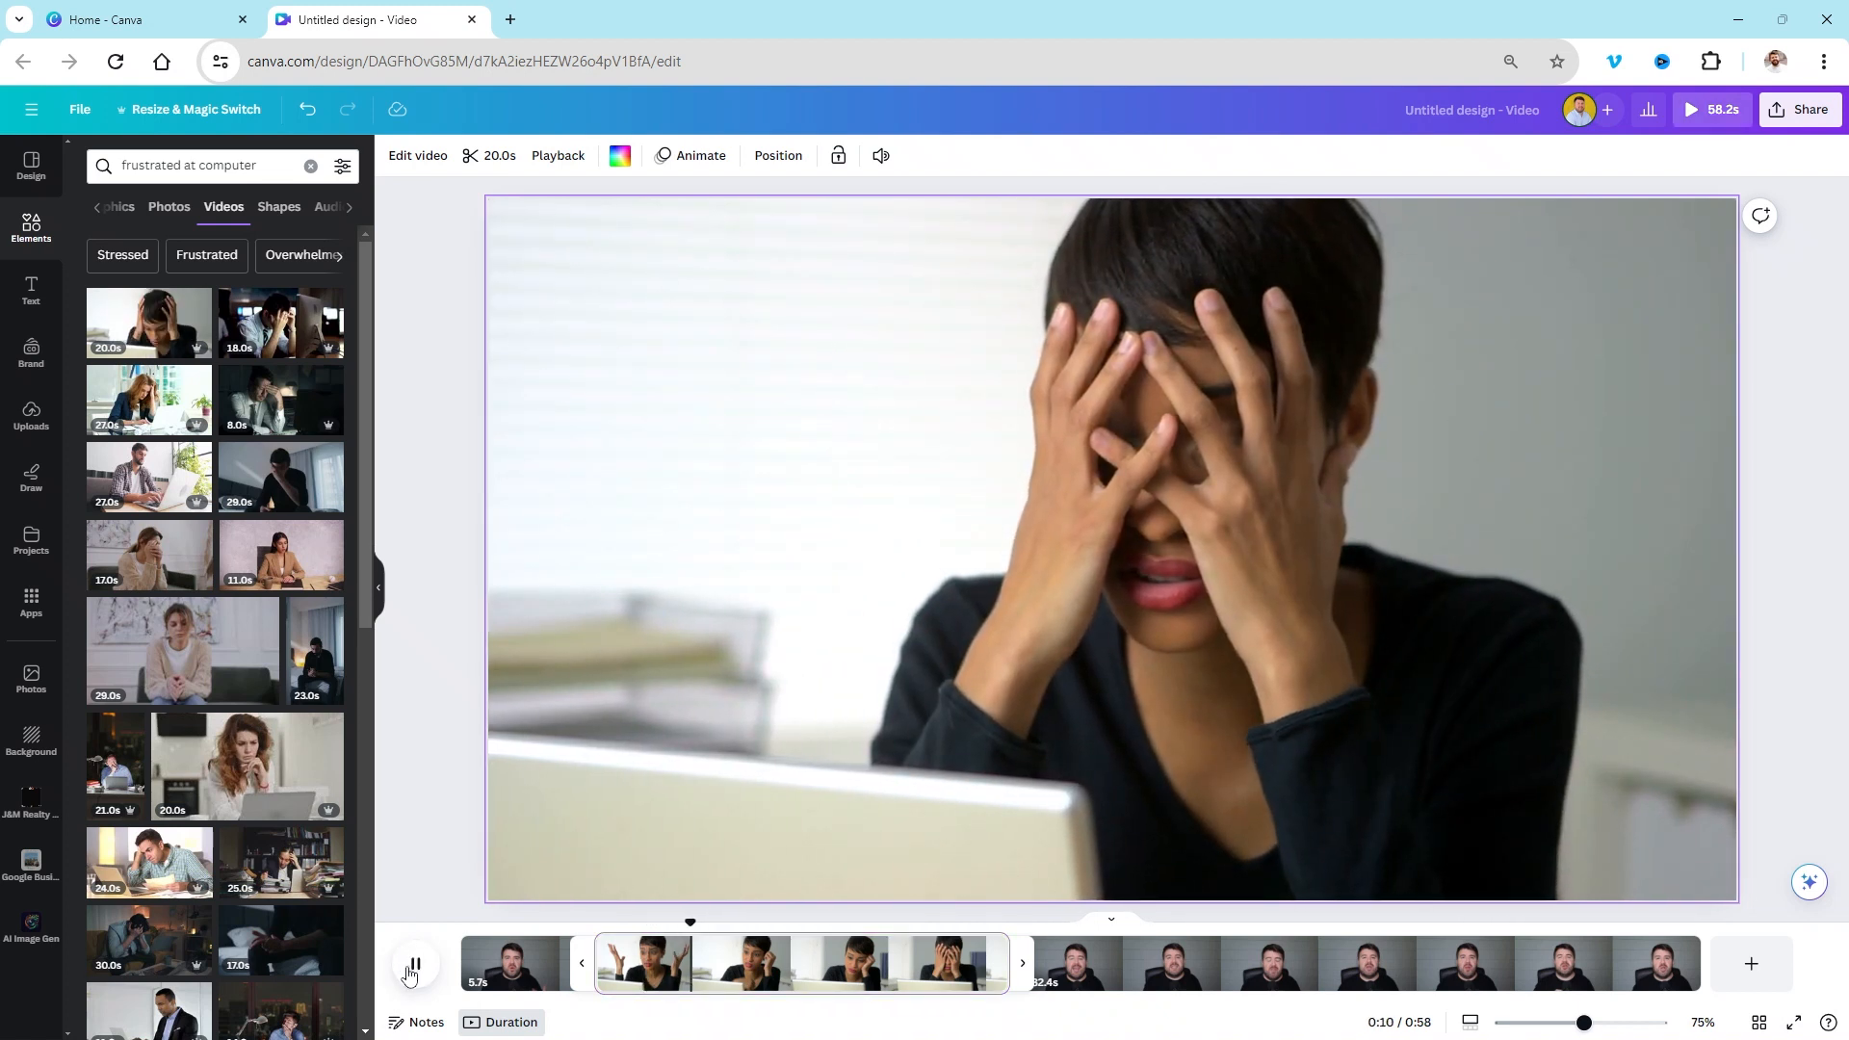
left_click(408, 968)
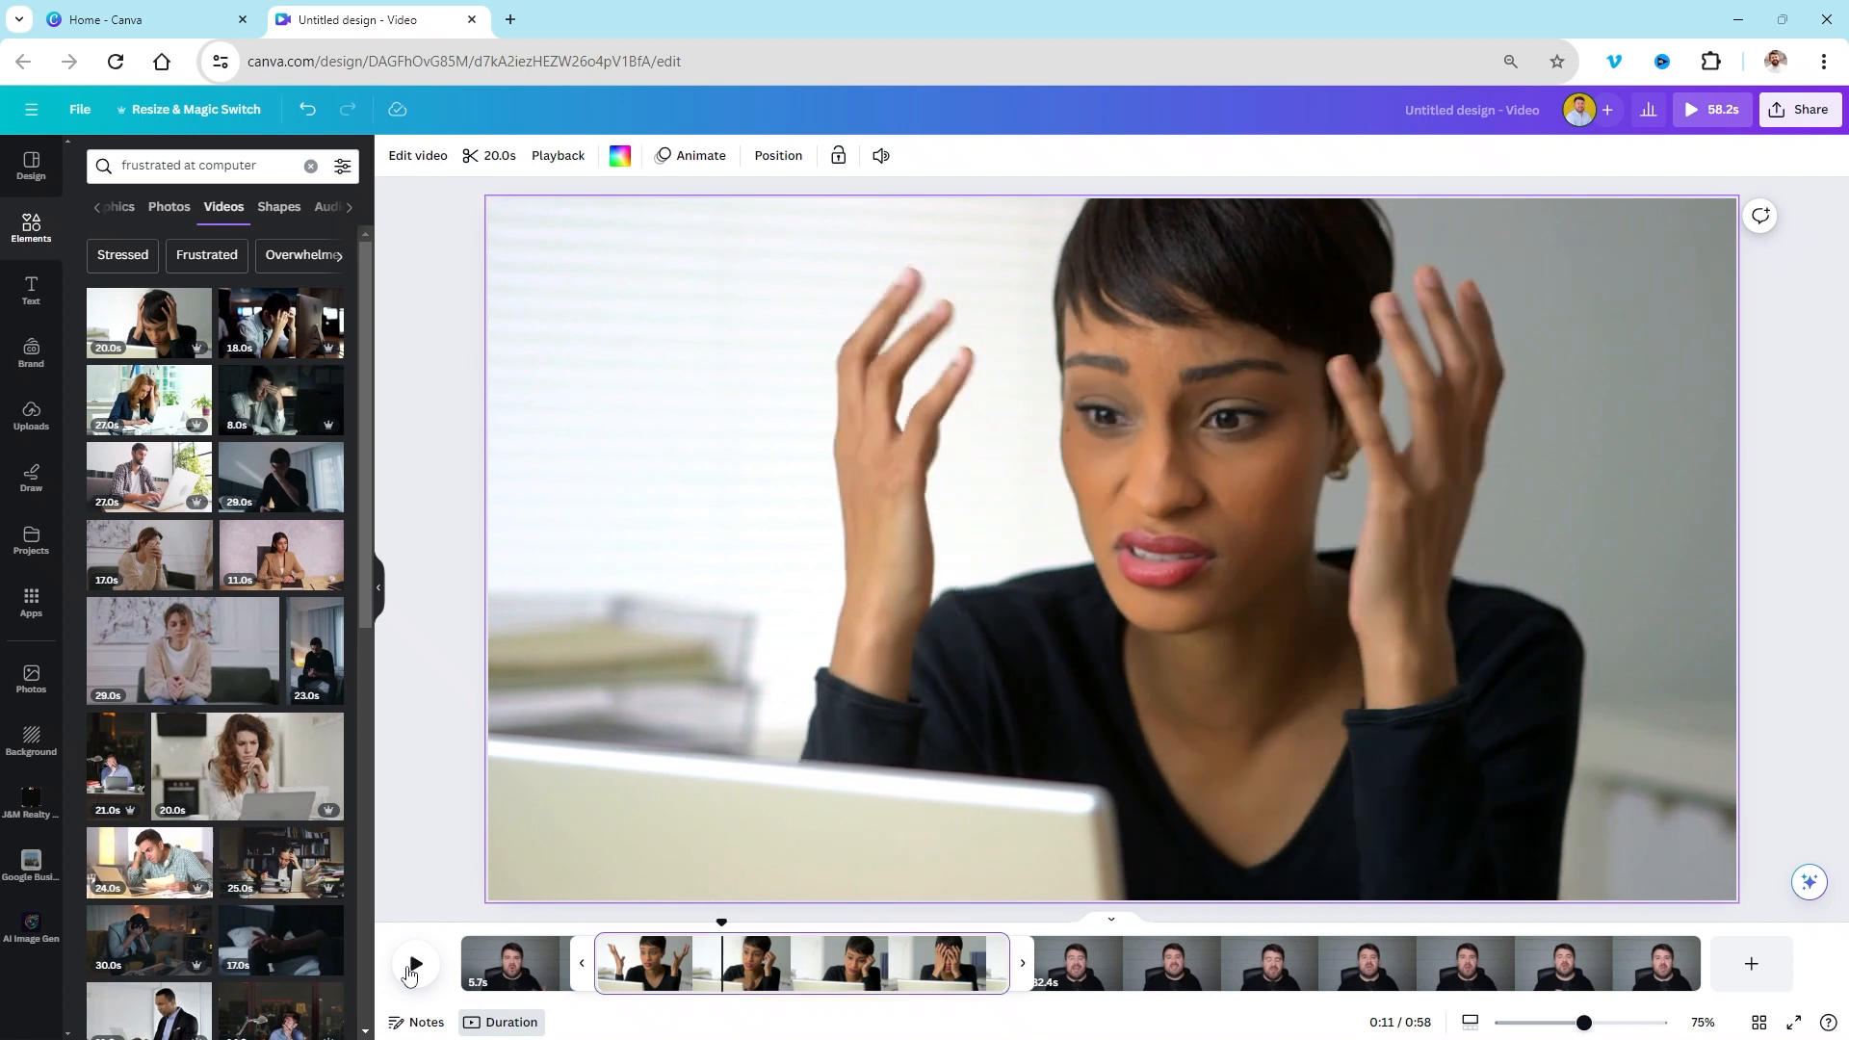
Step: Undo the replacement, then add the frustrated-woman video and stretch it over the whole page
key("ctrl+z")
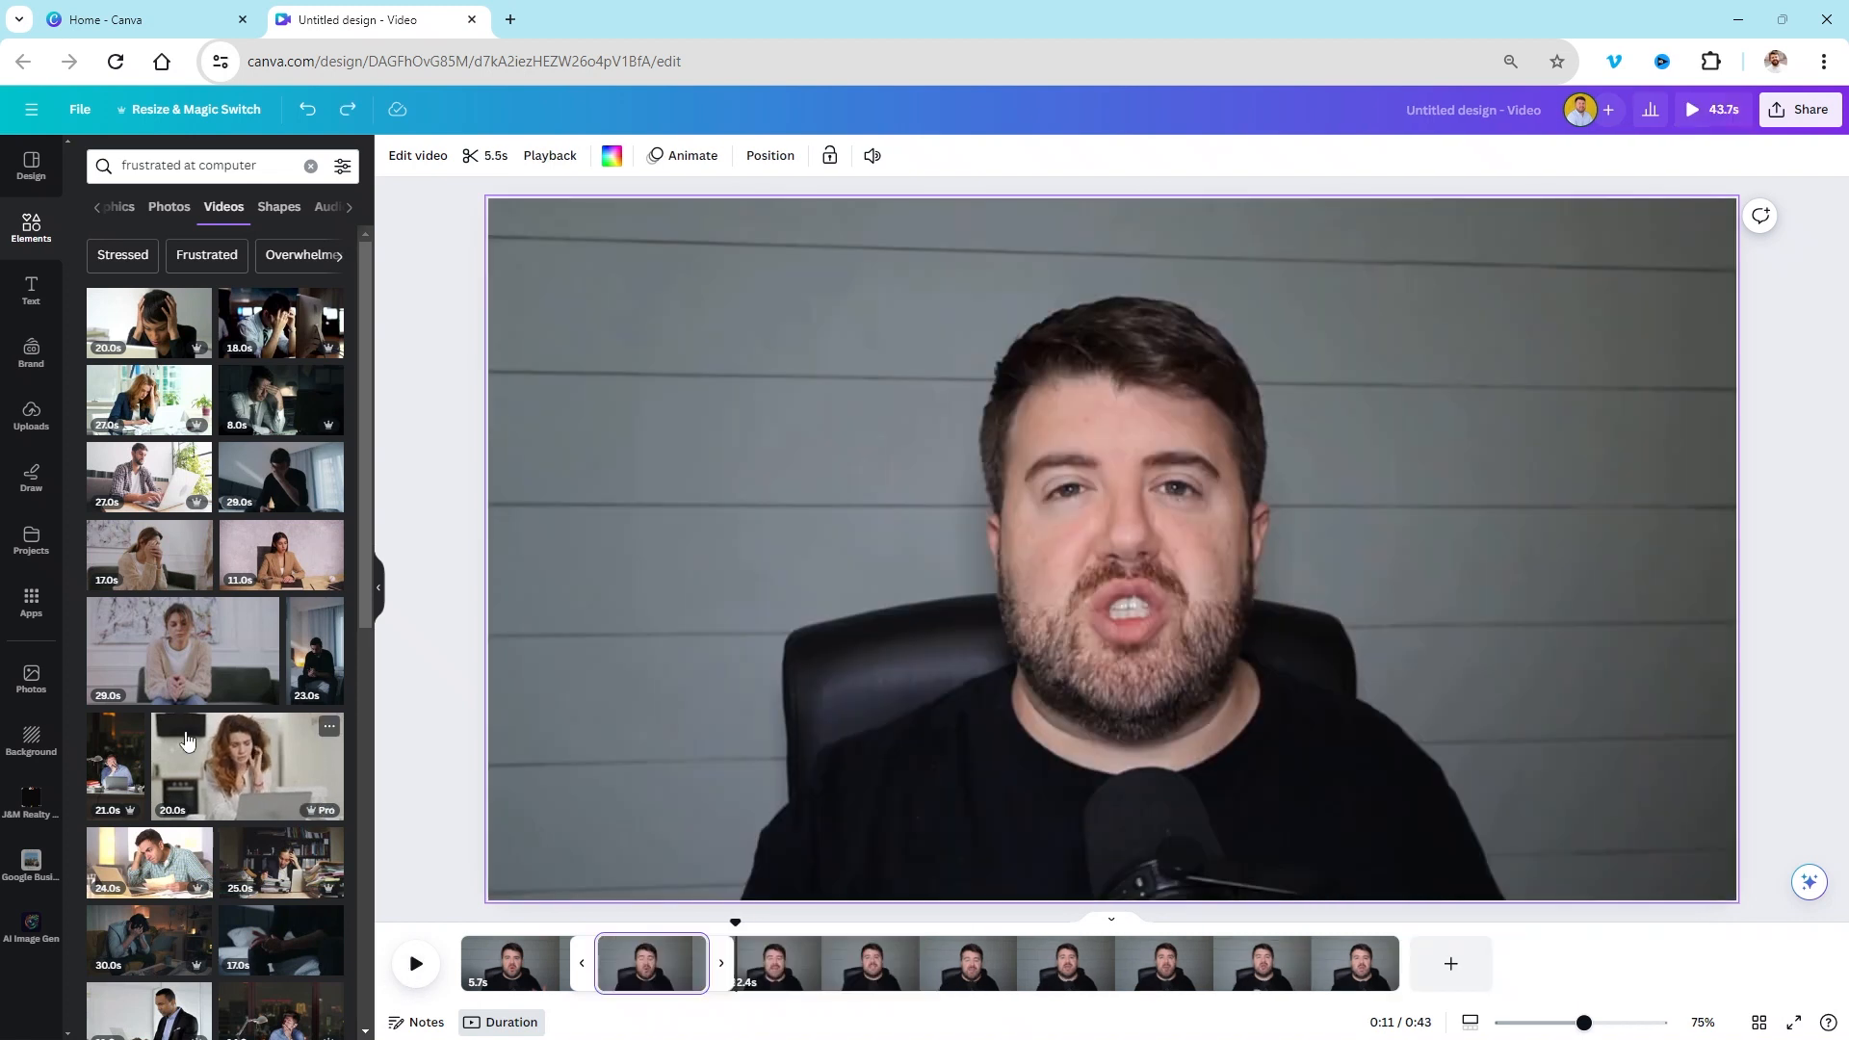
left_click_drag(191, 303, 723, 420)
left_click_drag(808, 542, 677, 376)
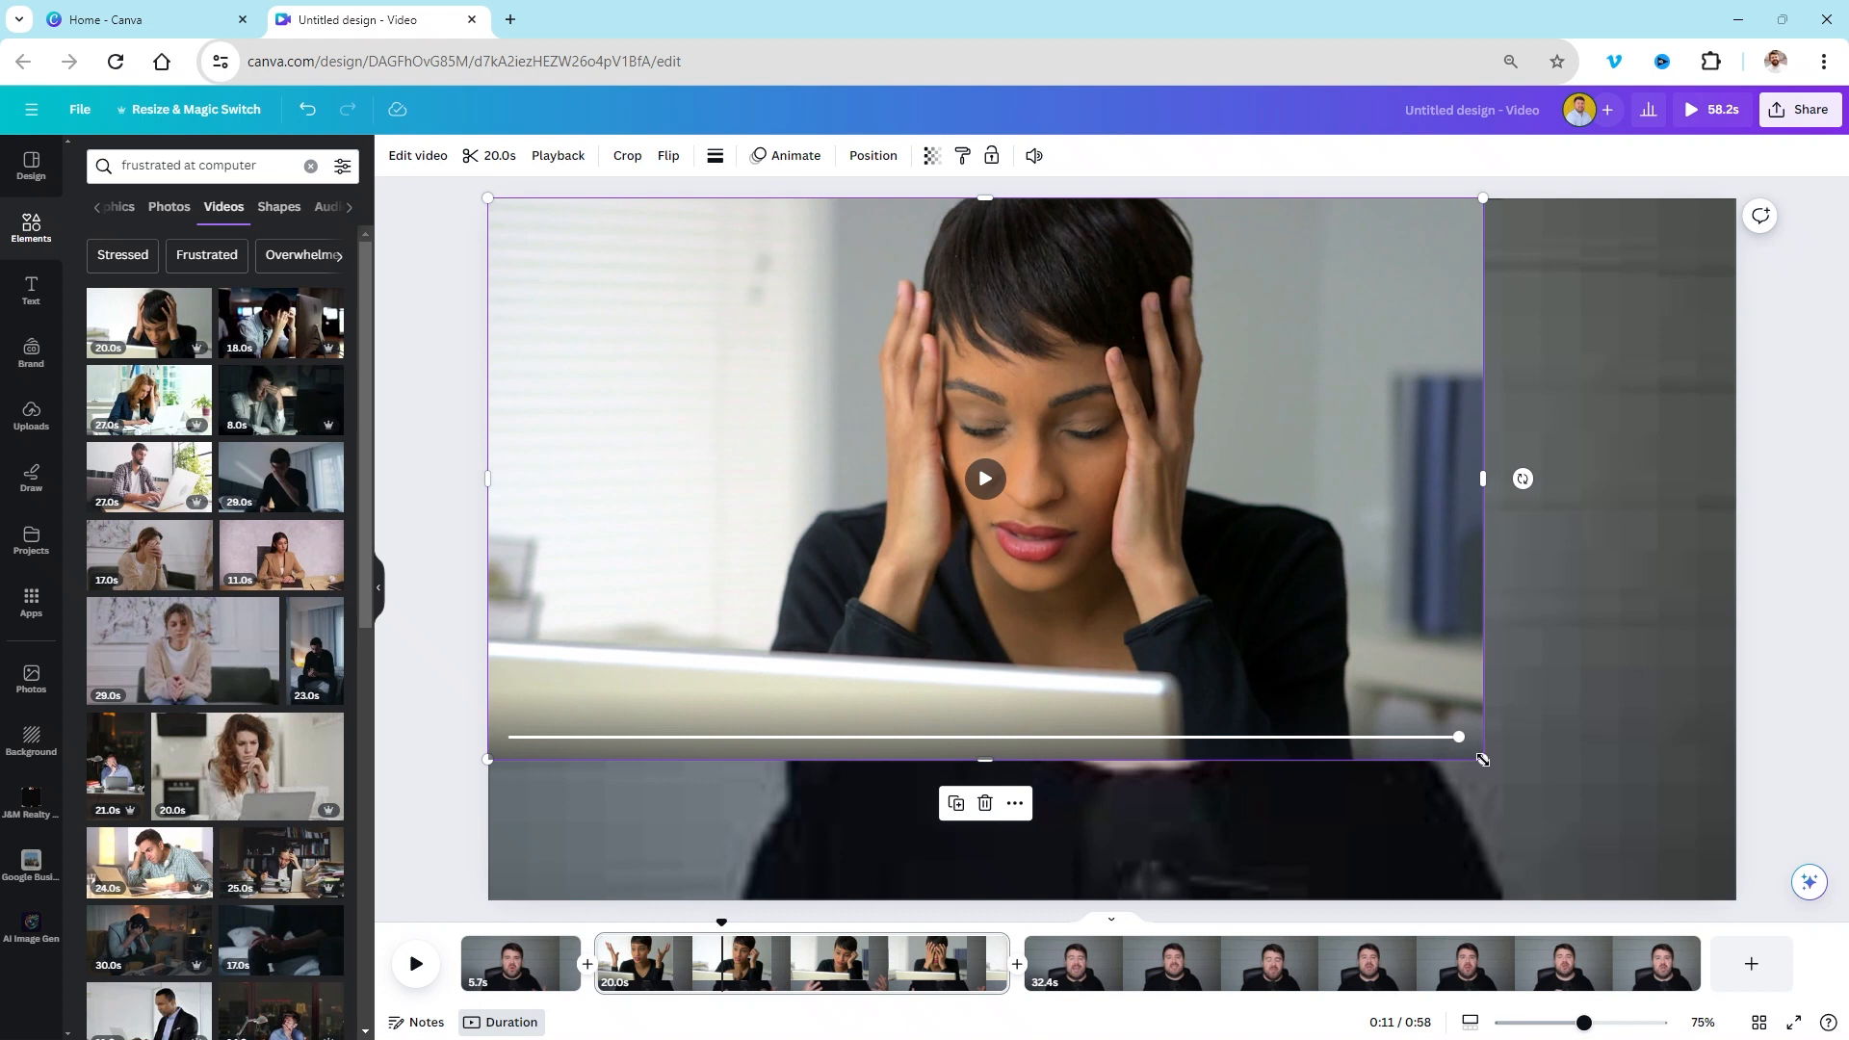
left_click_drag(1484, 761, 1697, 982)
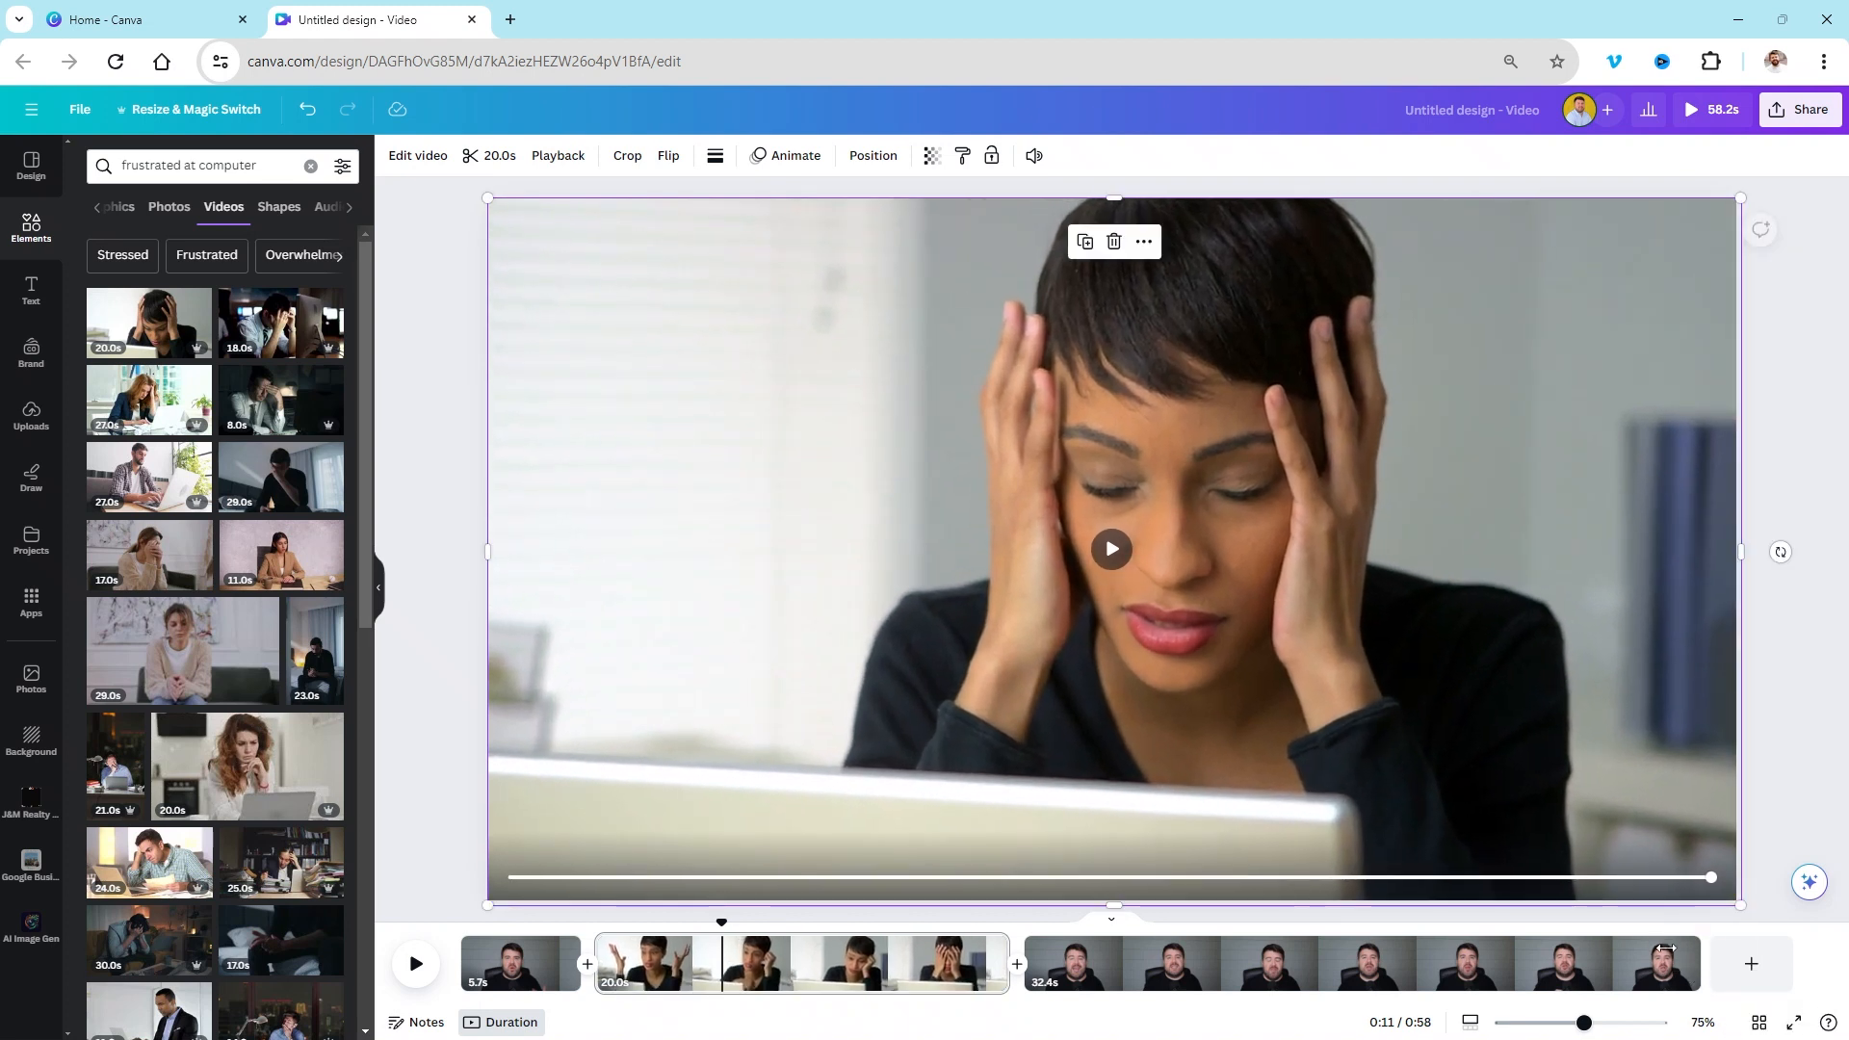
Step: Apply the Tectonic photo animation to the frustrated-woman video
left_click(783, 158)
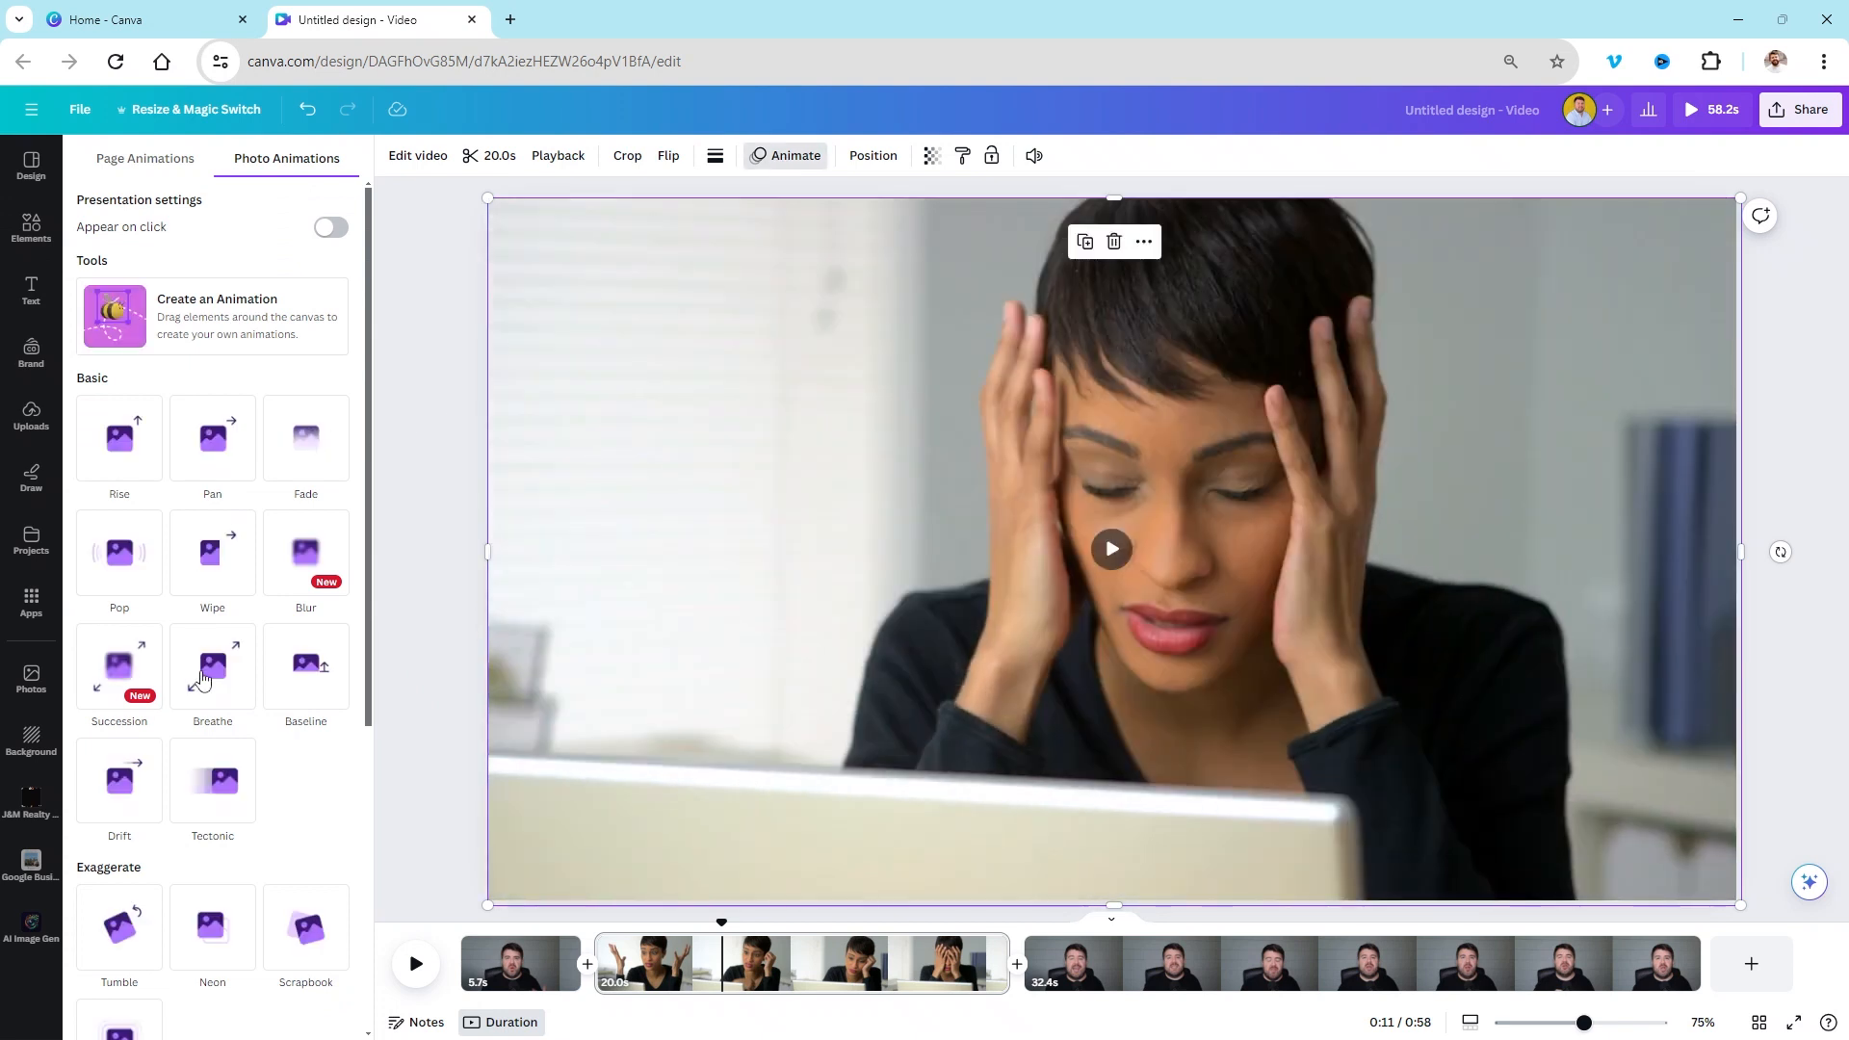
scroll(202, 674, "down", 1)
scroll(203, 679, "down", 3)
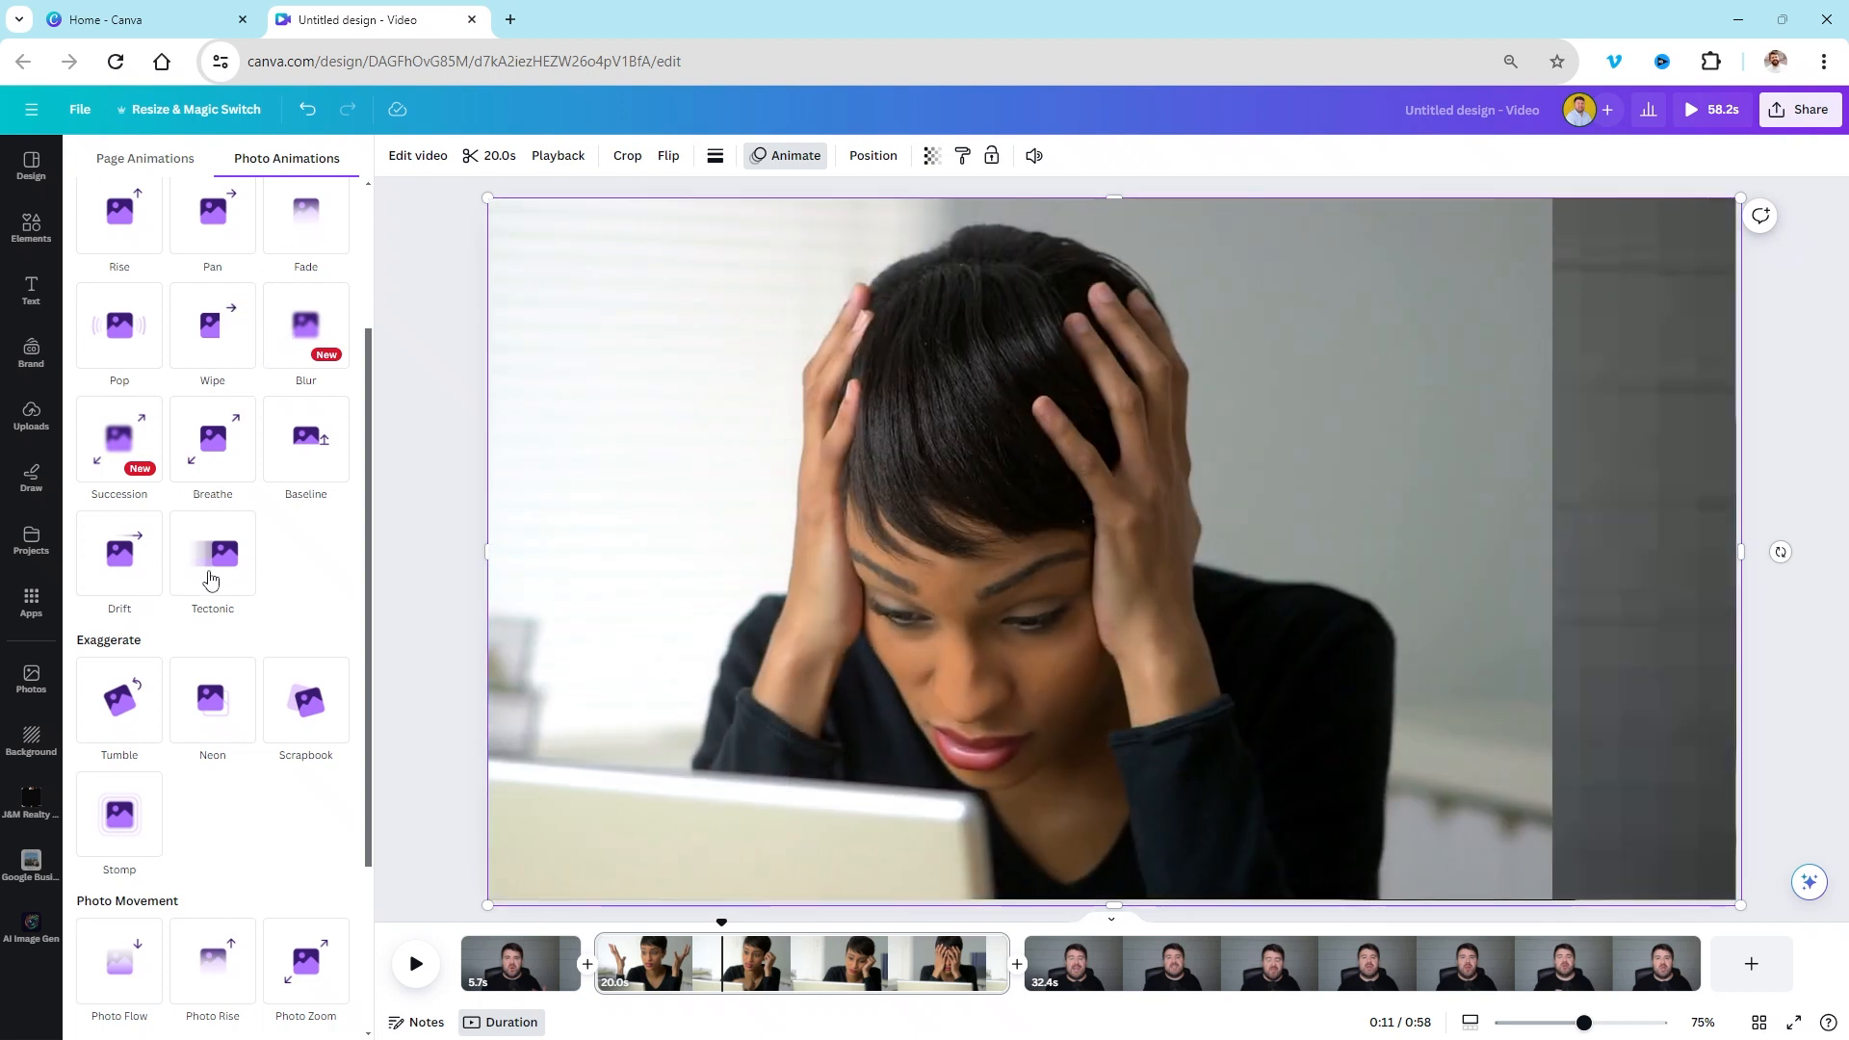
left_click(227, 581)
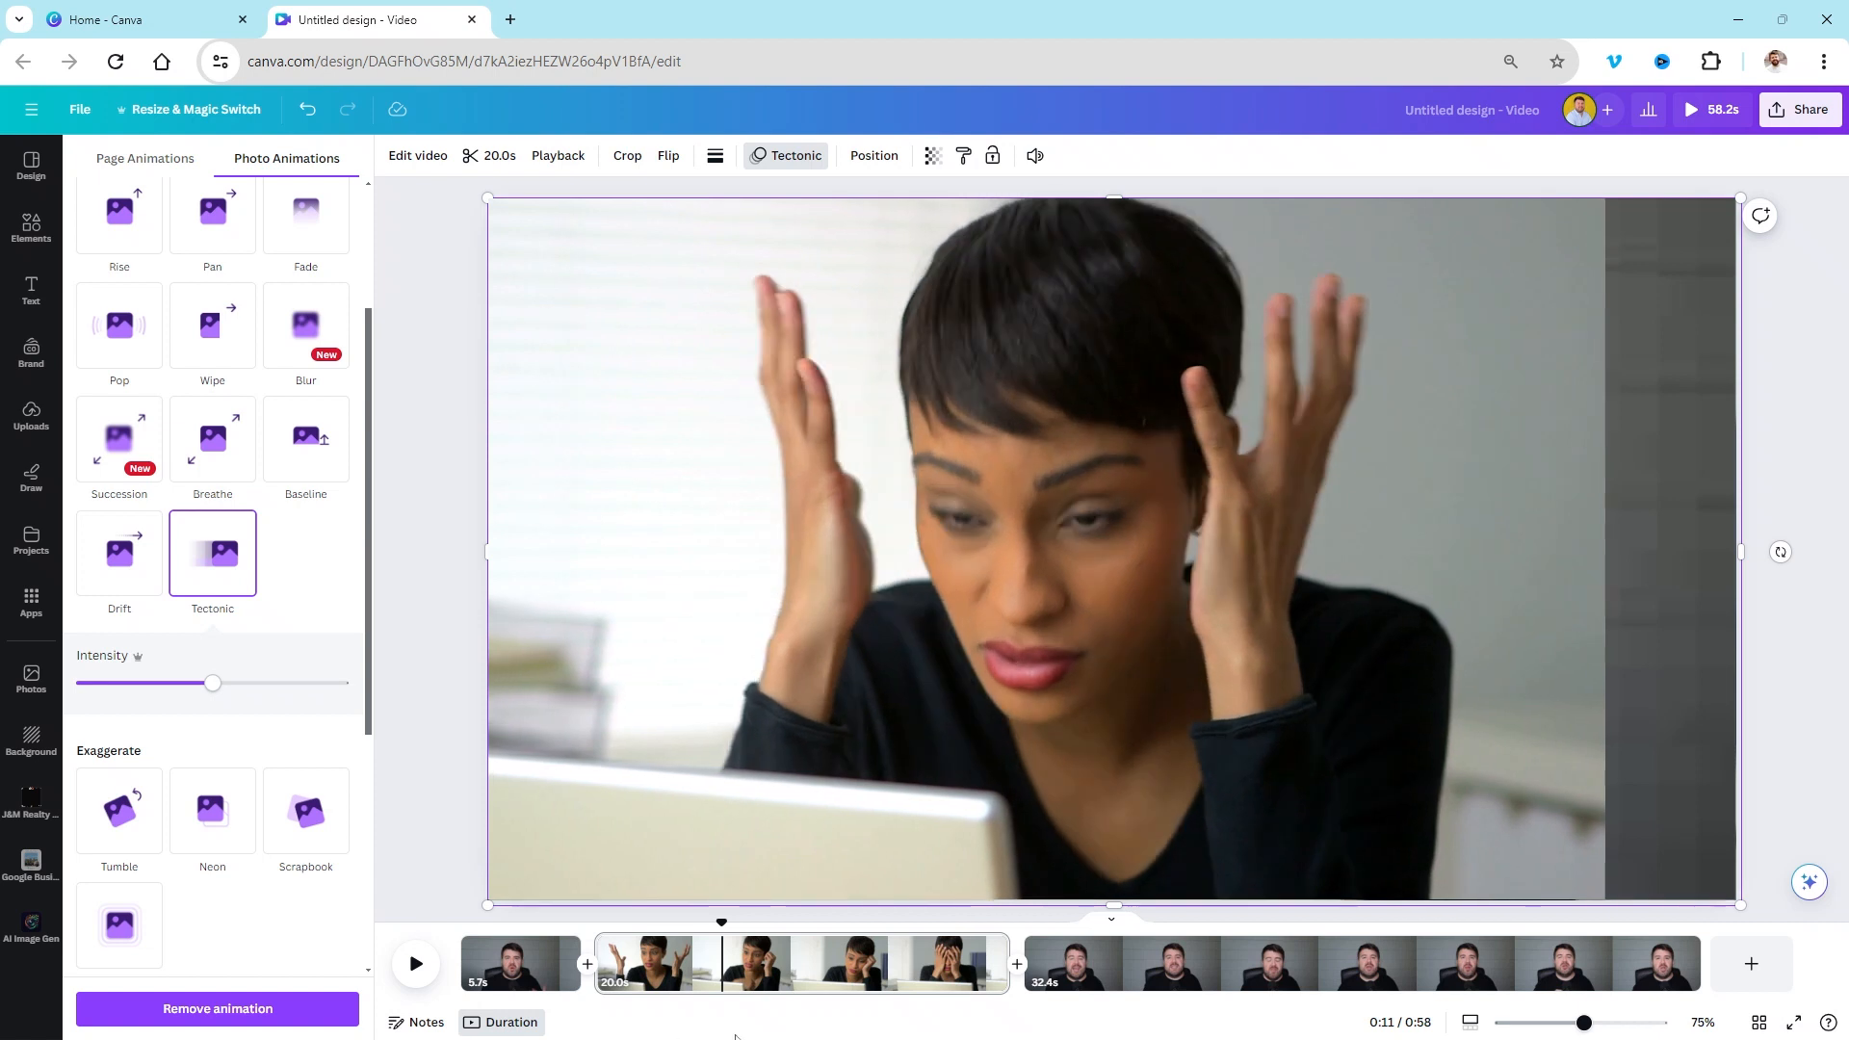
left_click_drag(725, 919, 535, 925)
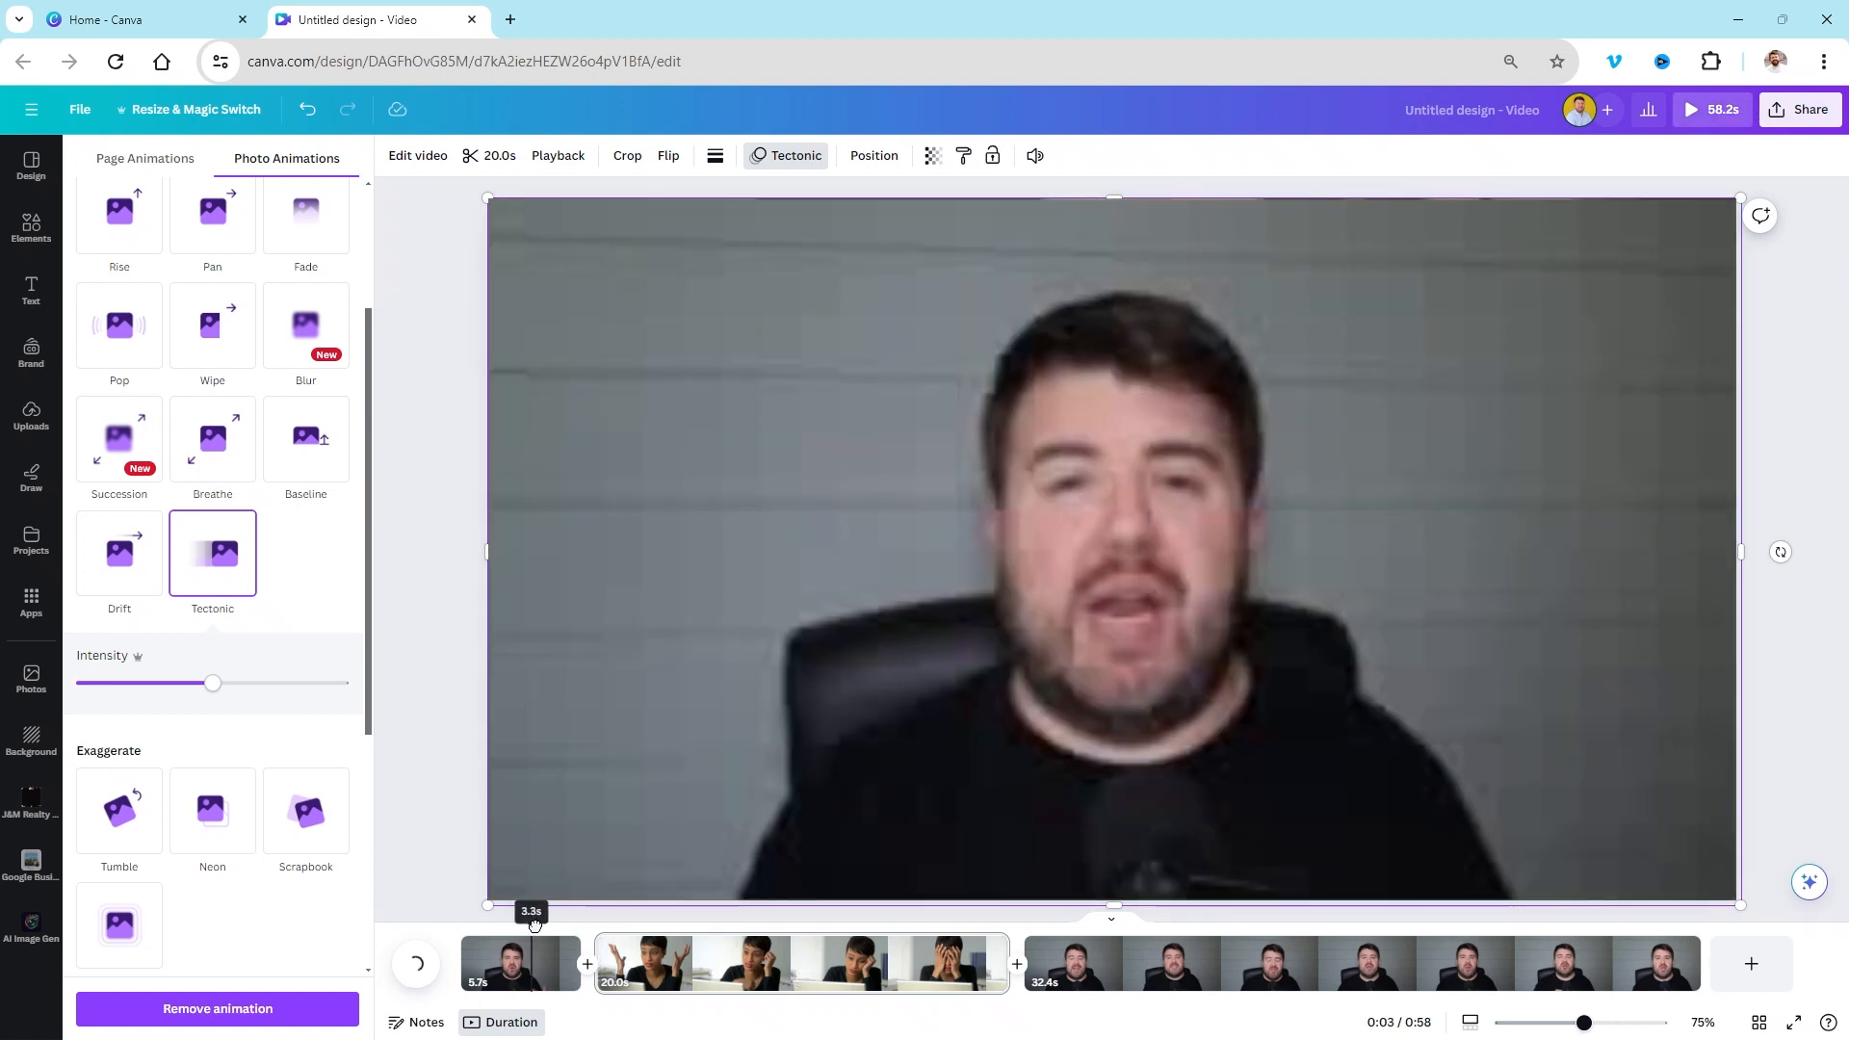
left_click(535, 924)
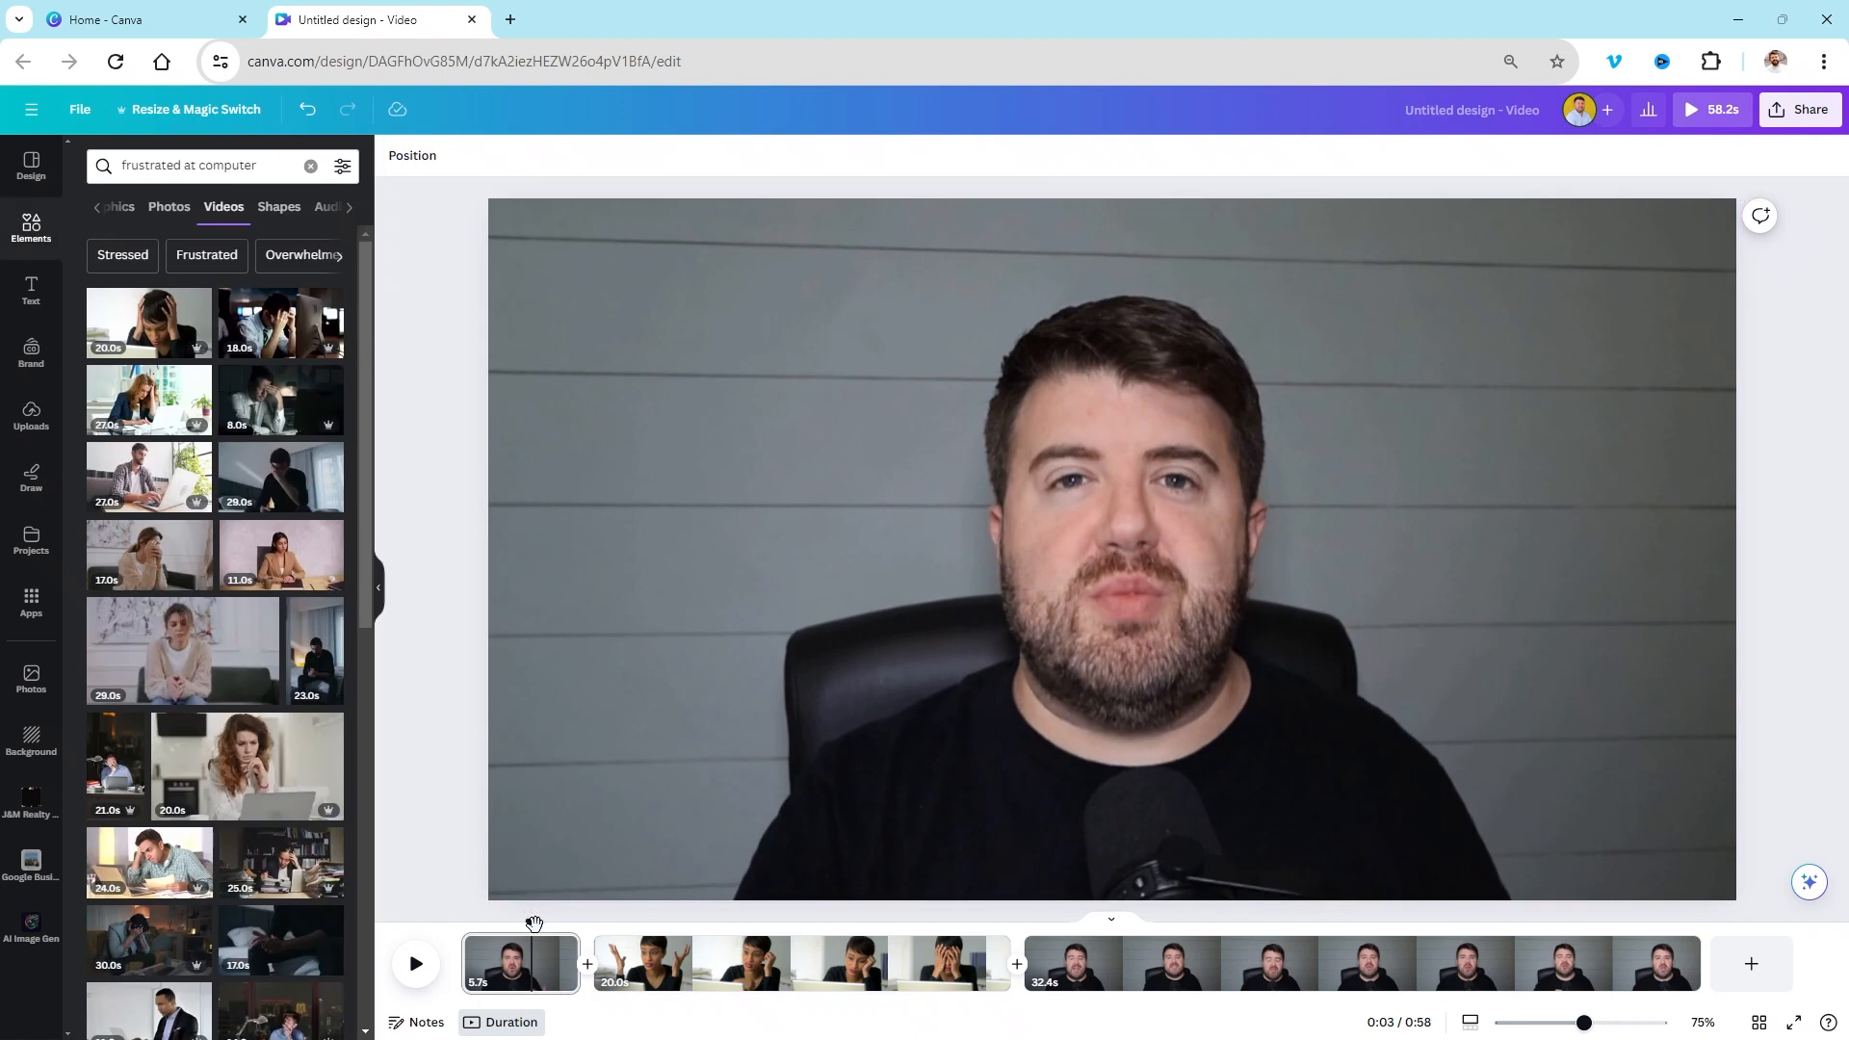
Step: Preview from 0:03, then undo three times to remove the frustrated-woman overlay
key("space")
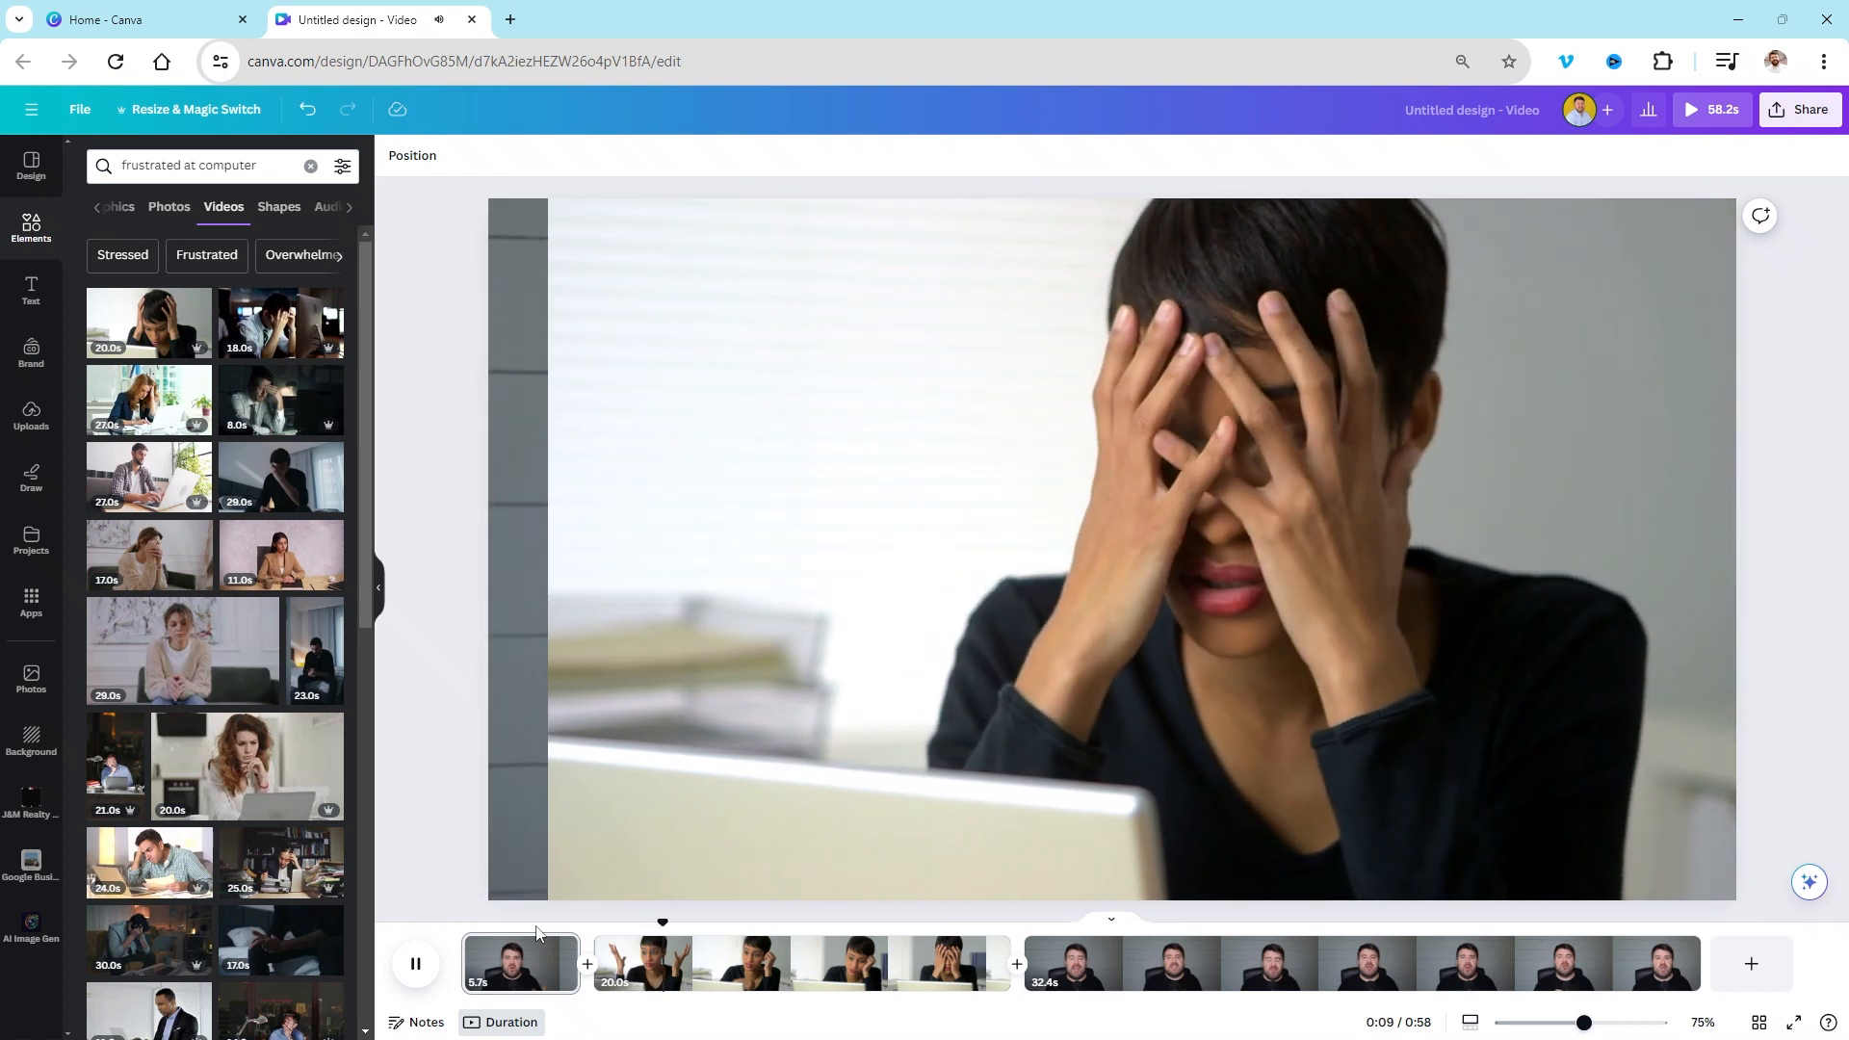
key("space")
mouse_move(582, 963)
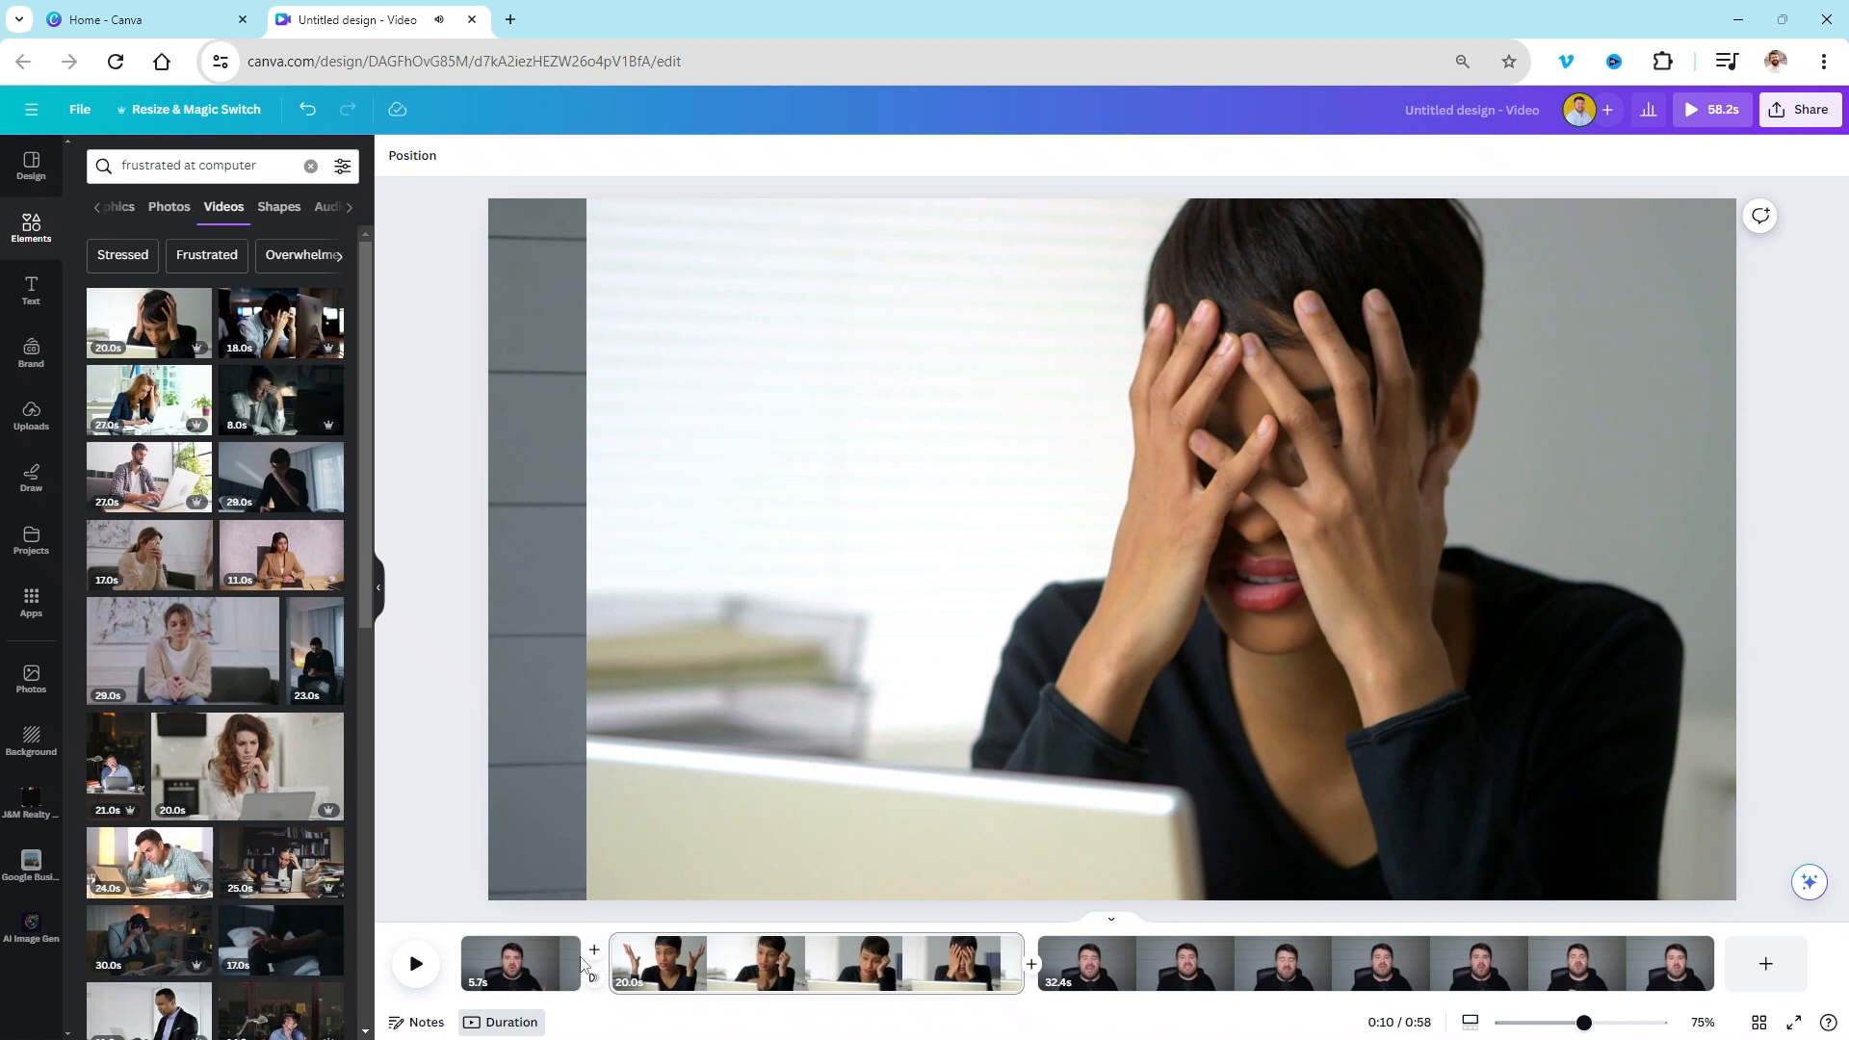
key("ctrl+z")
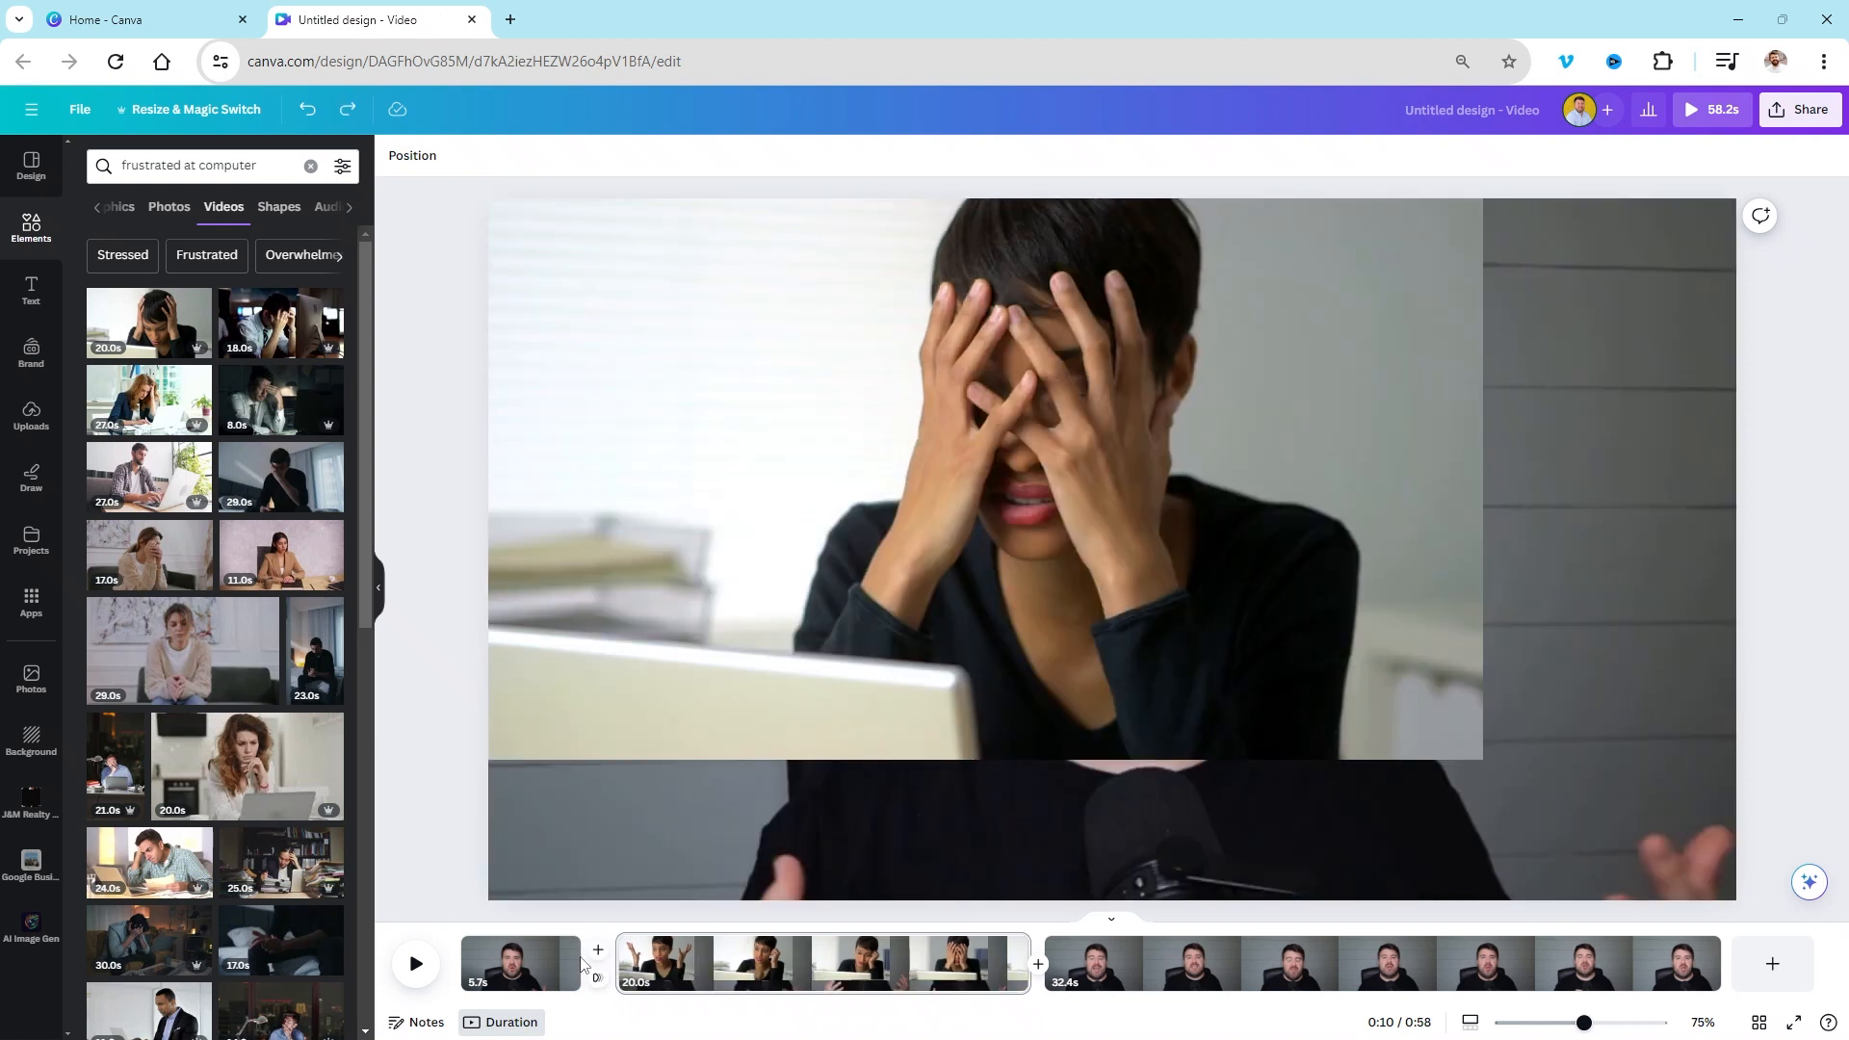
key("ctrl+z")
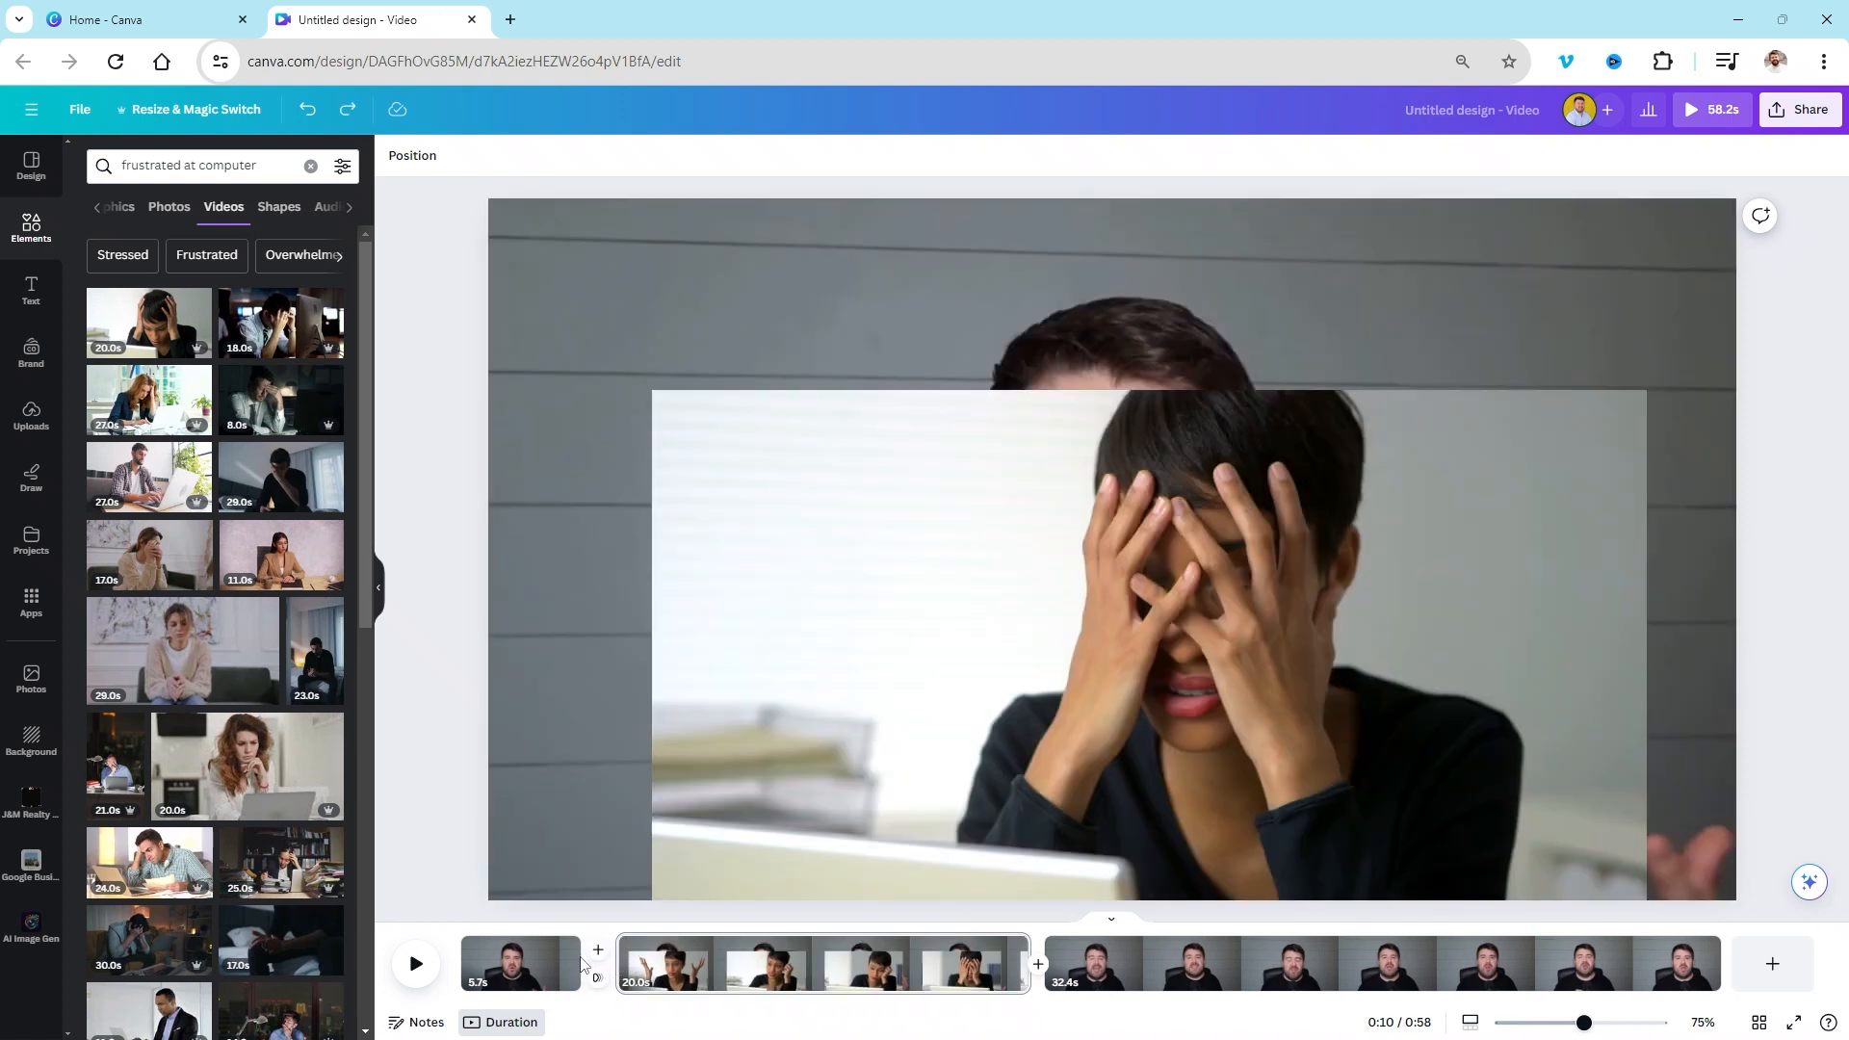
key("ctrl+z")
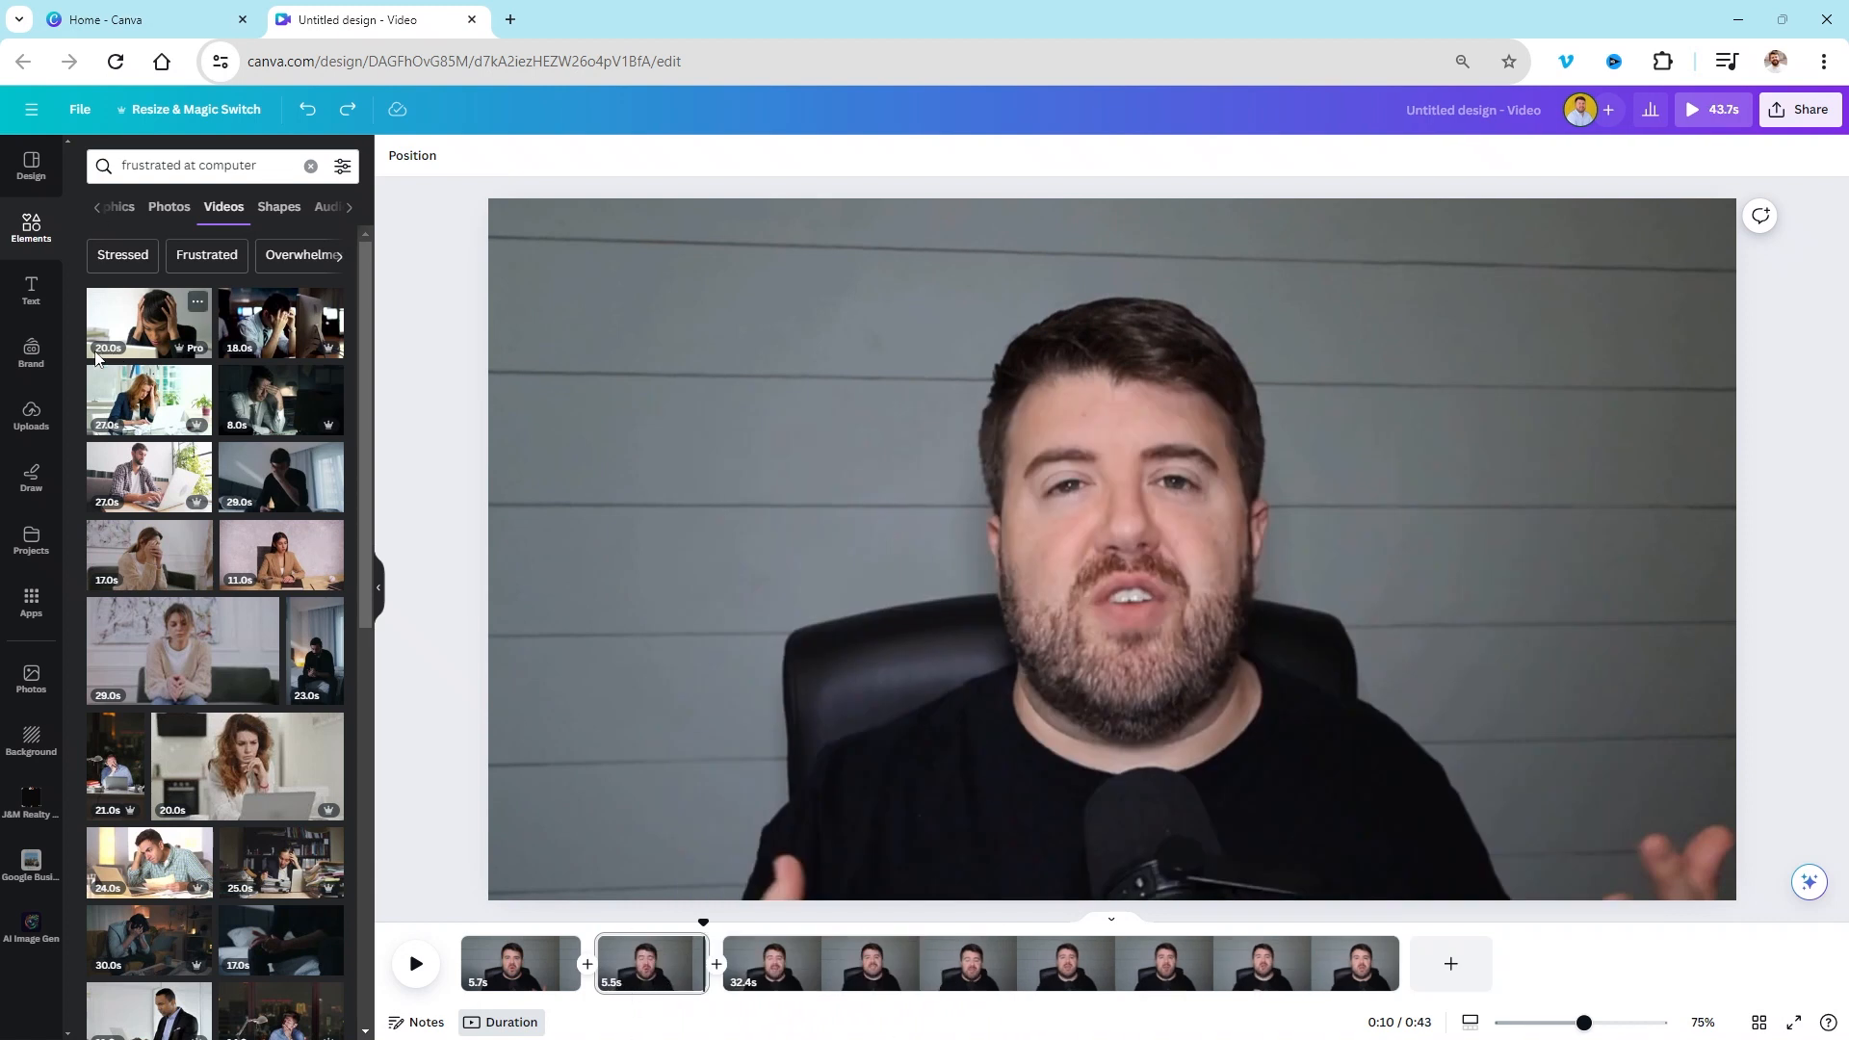
Step: Add the 20.0s frustrated-woman stock clip to the second page
left_click_drag(133, 320, 767, 280)
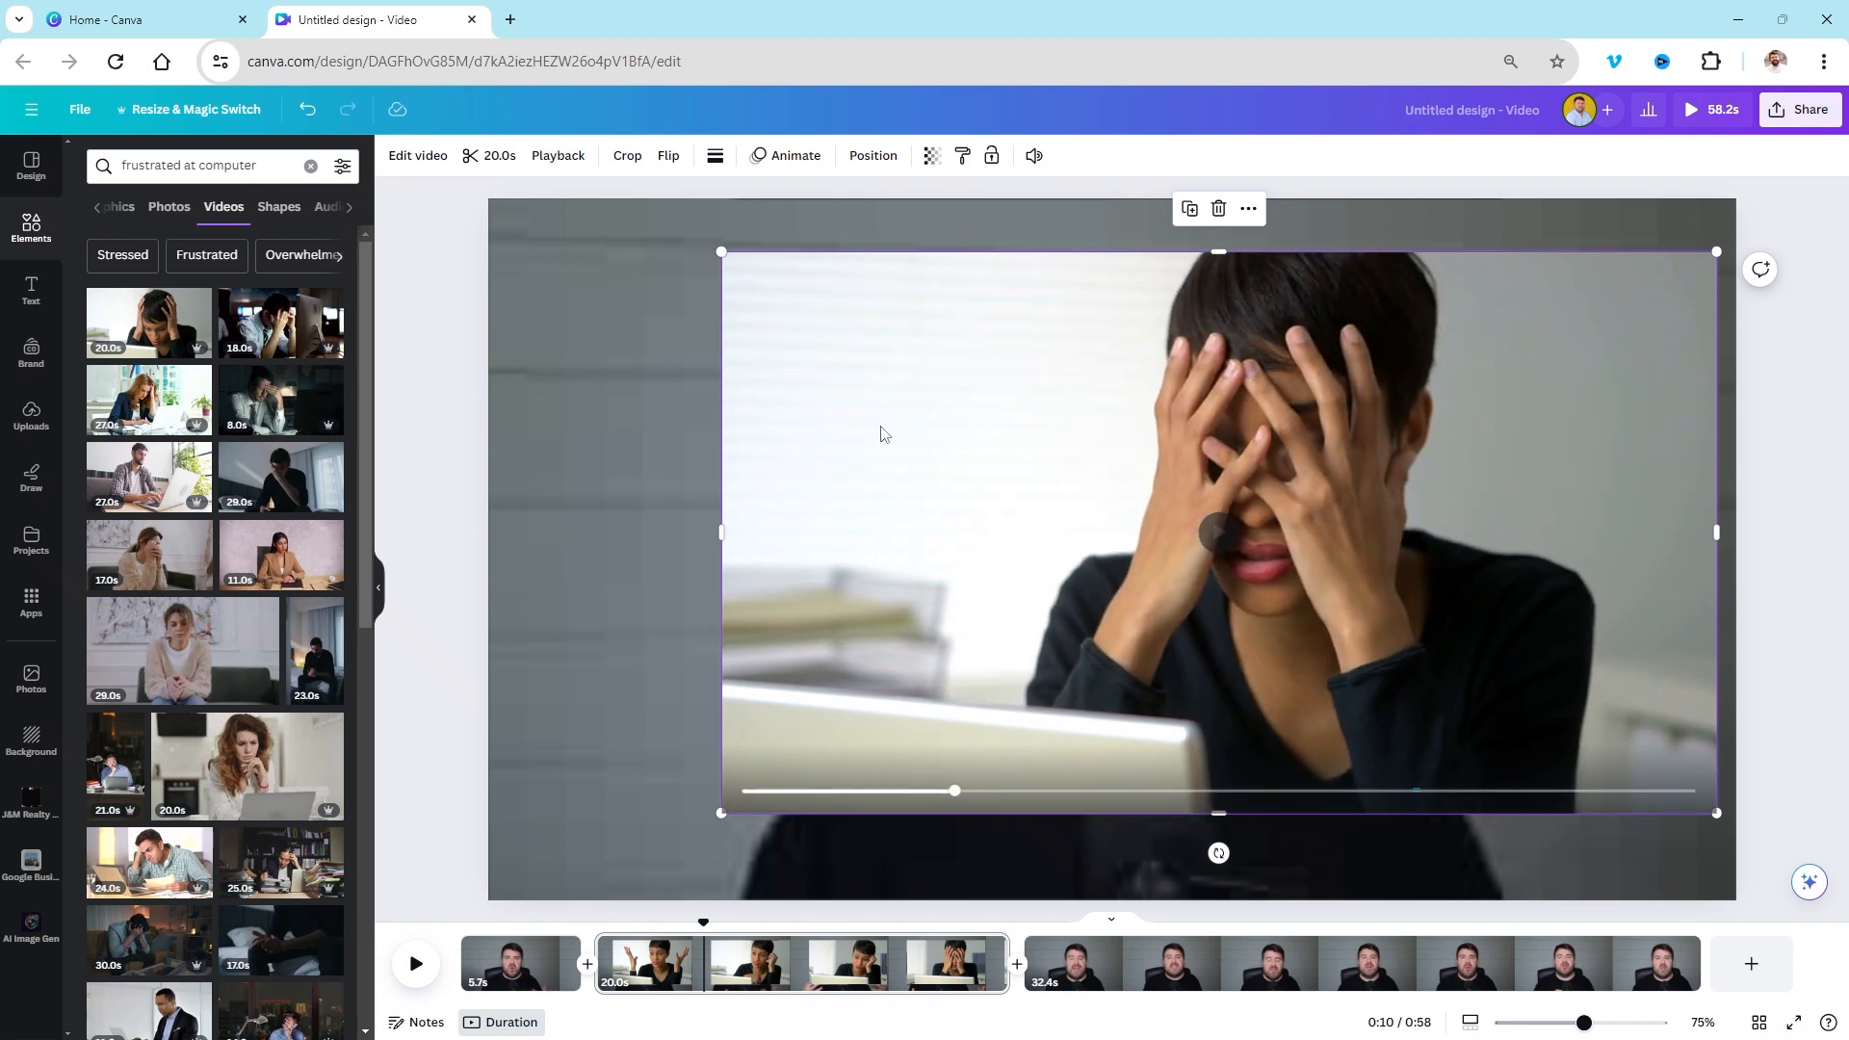
left_click(479, 157)
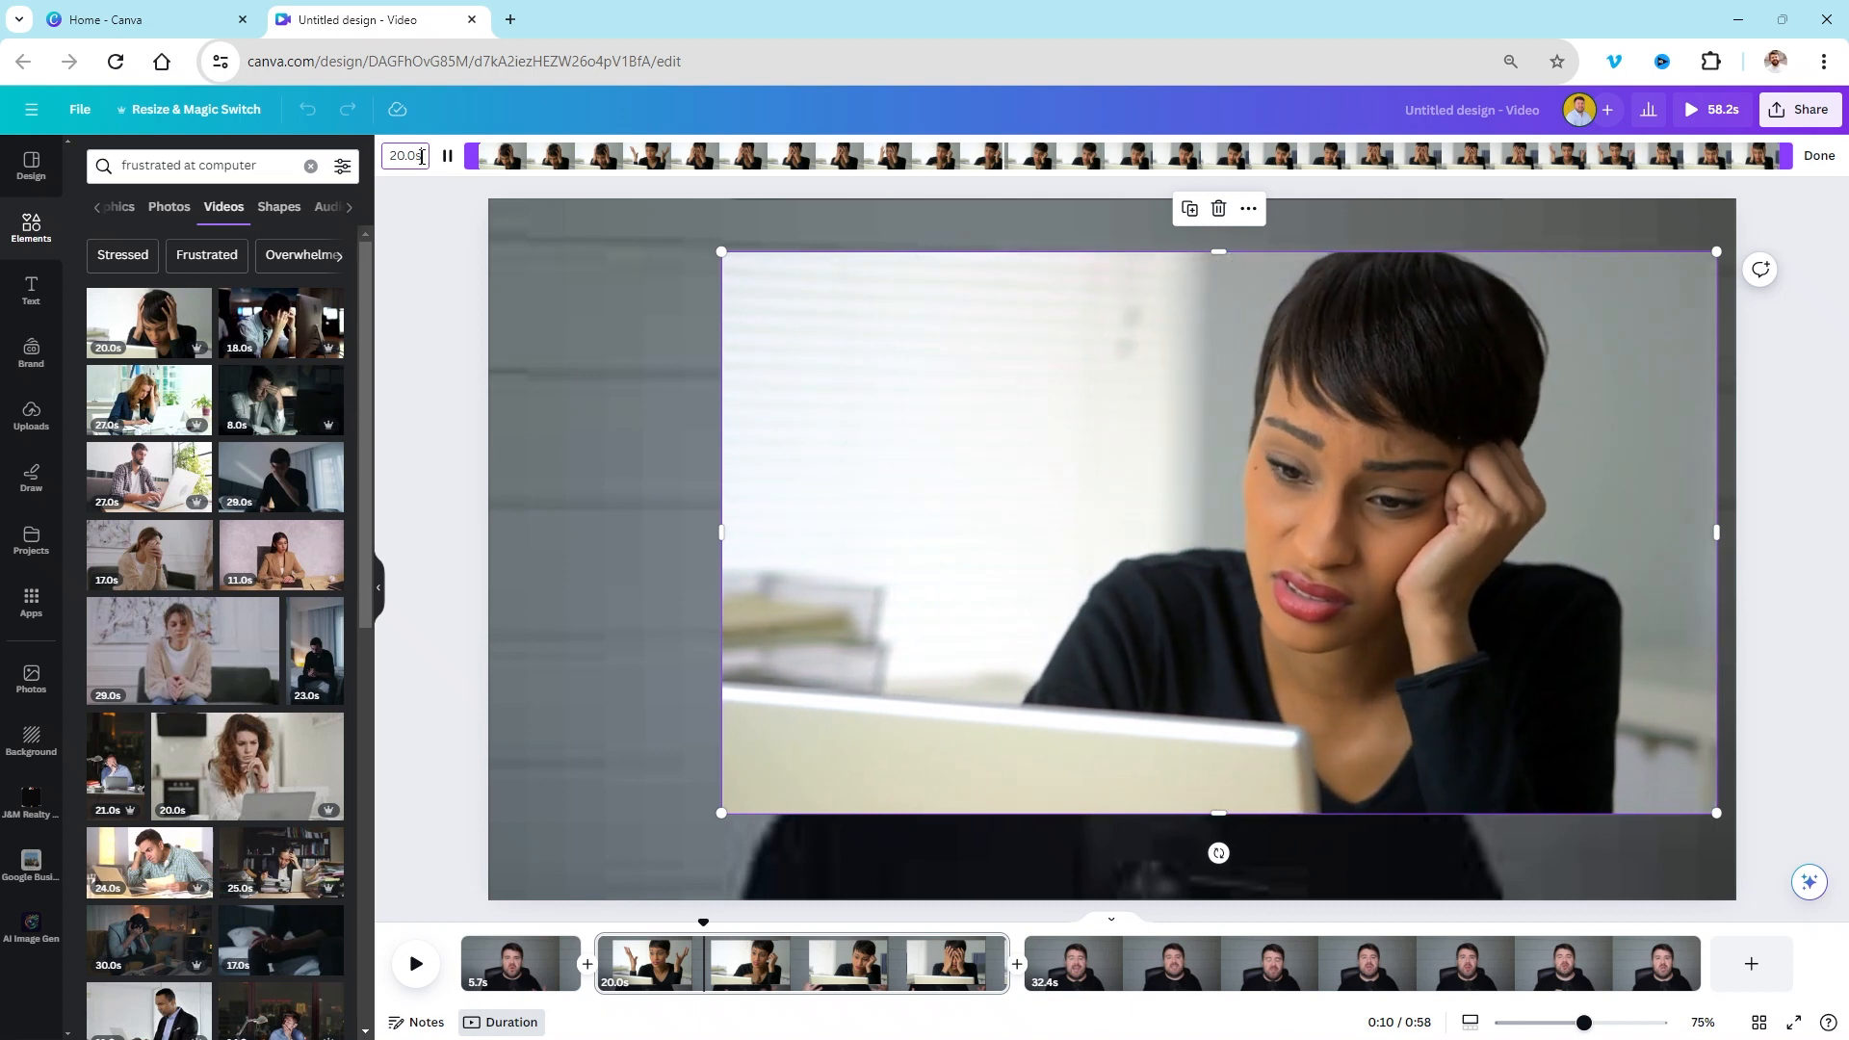
key("BackSpace")
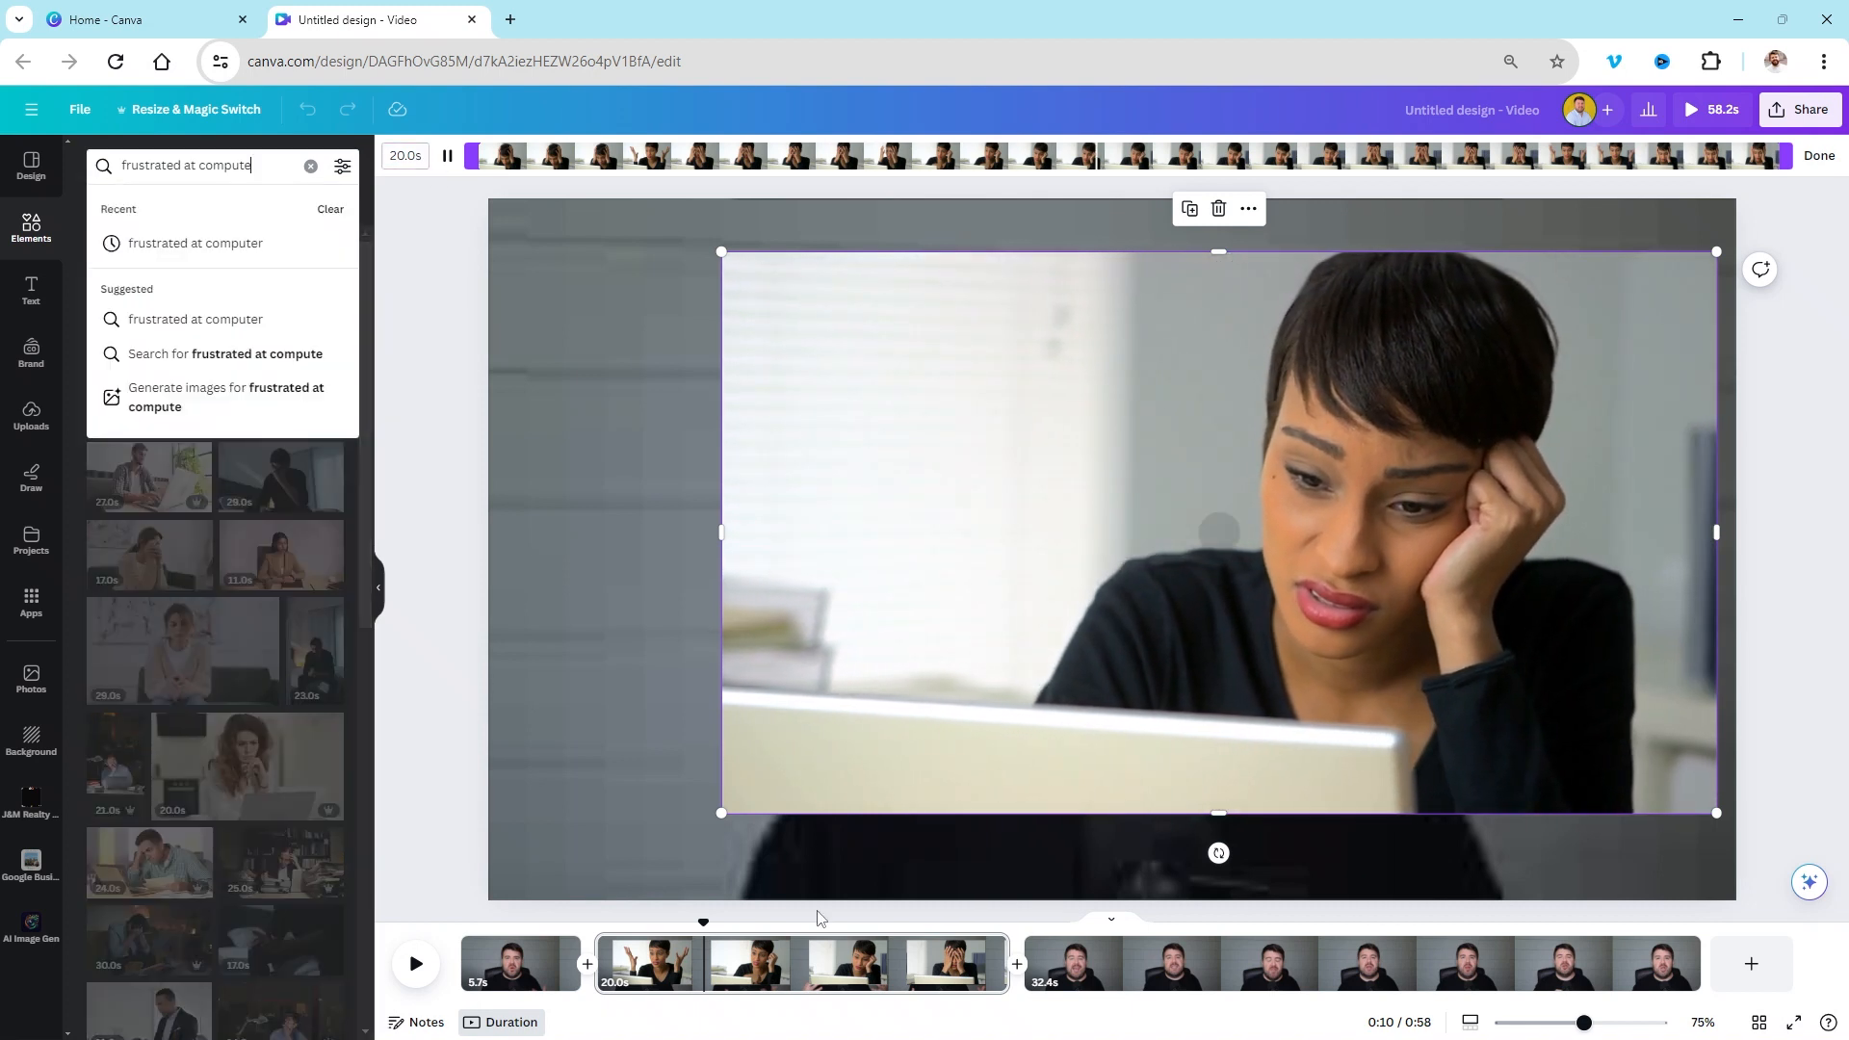
left_click(419, 766)
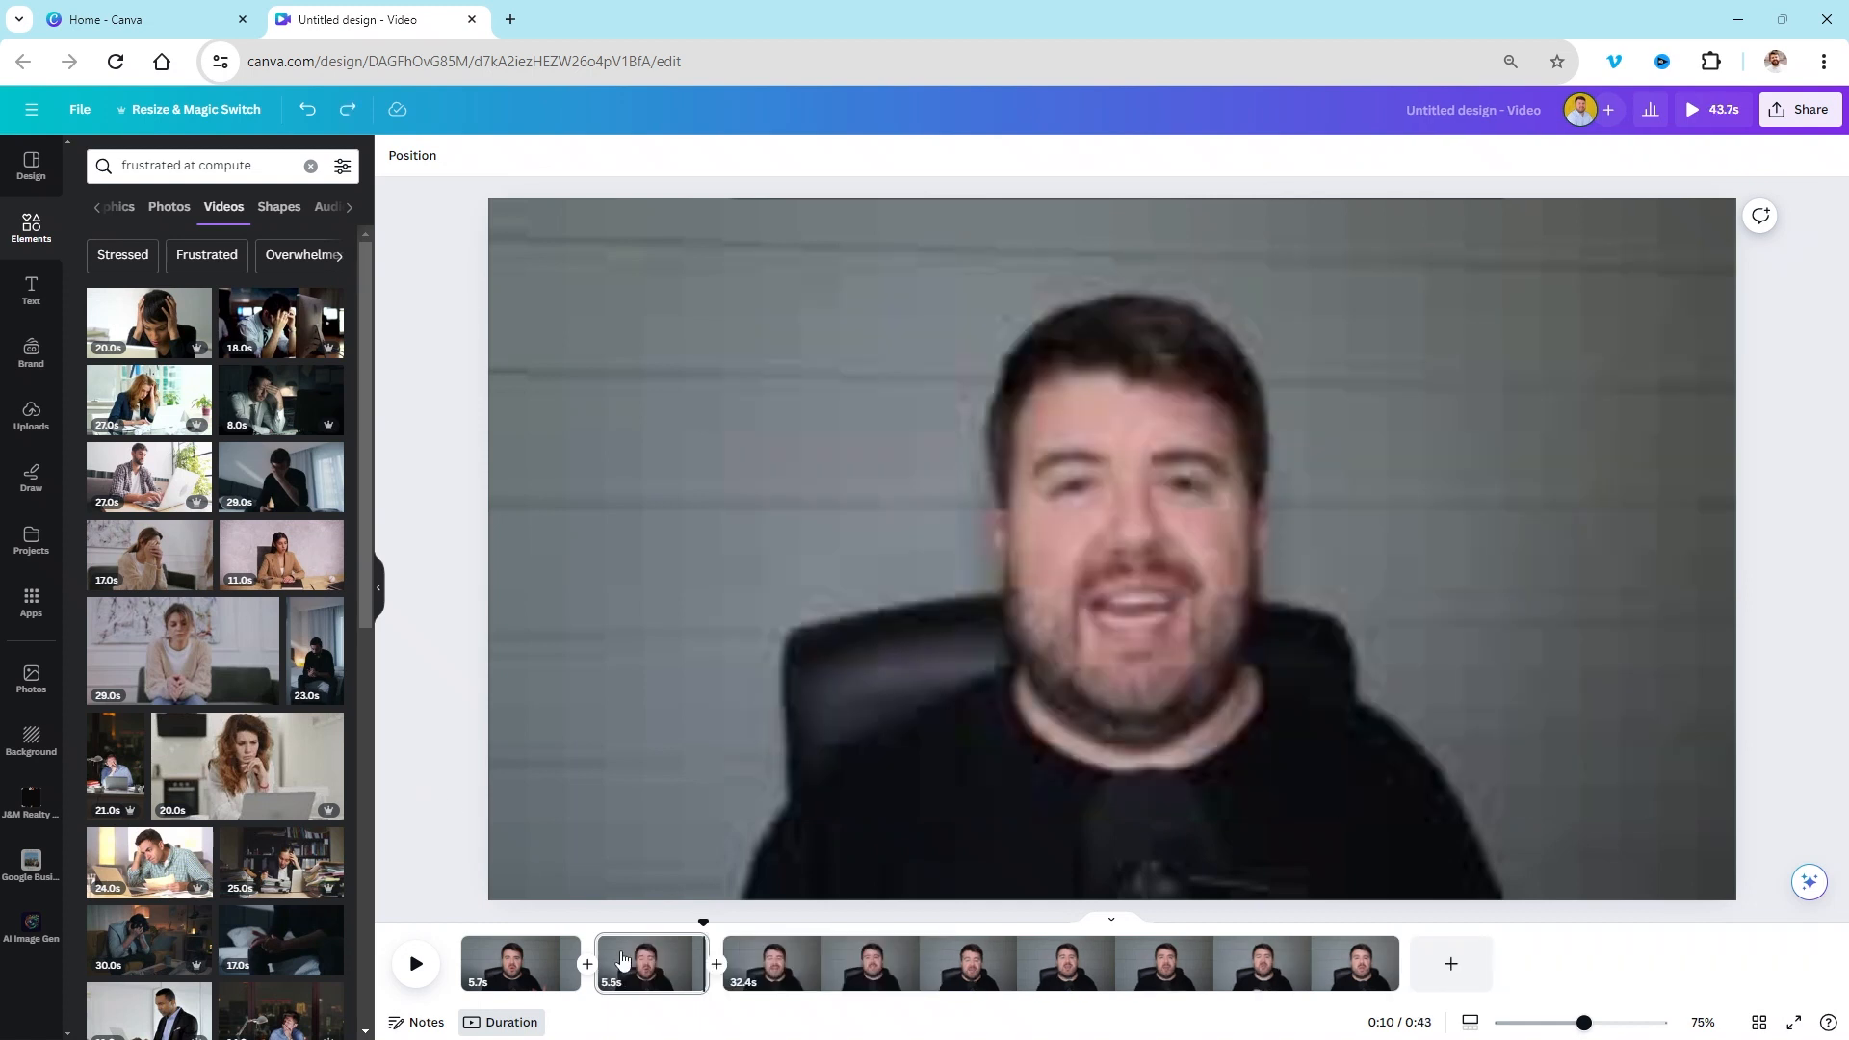
Step: Place the woman clip on the canvas, cut it to 5.5s, and enlarge it to fill the frame
left_click_drag(149, 323, 642, 433)
left_click(489, 155)
left_click(404, 153)
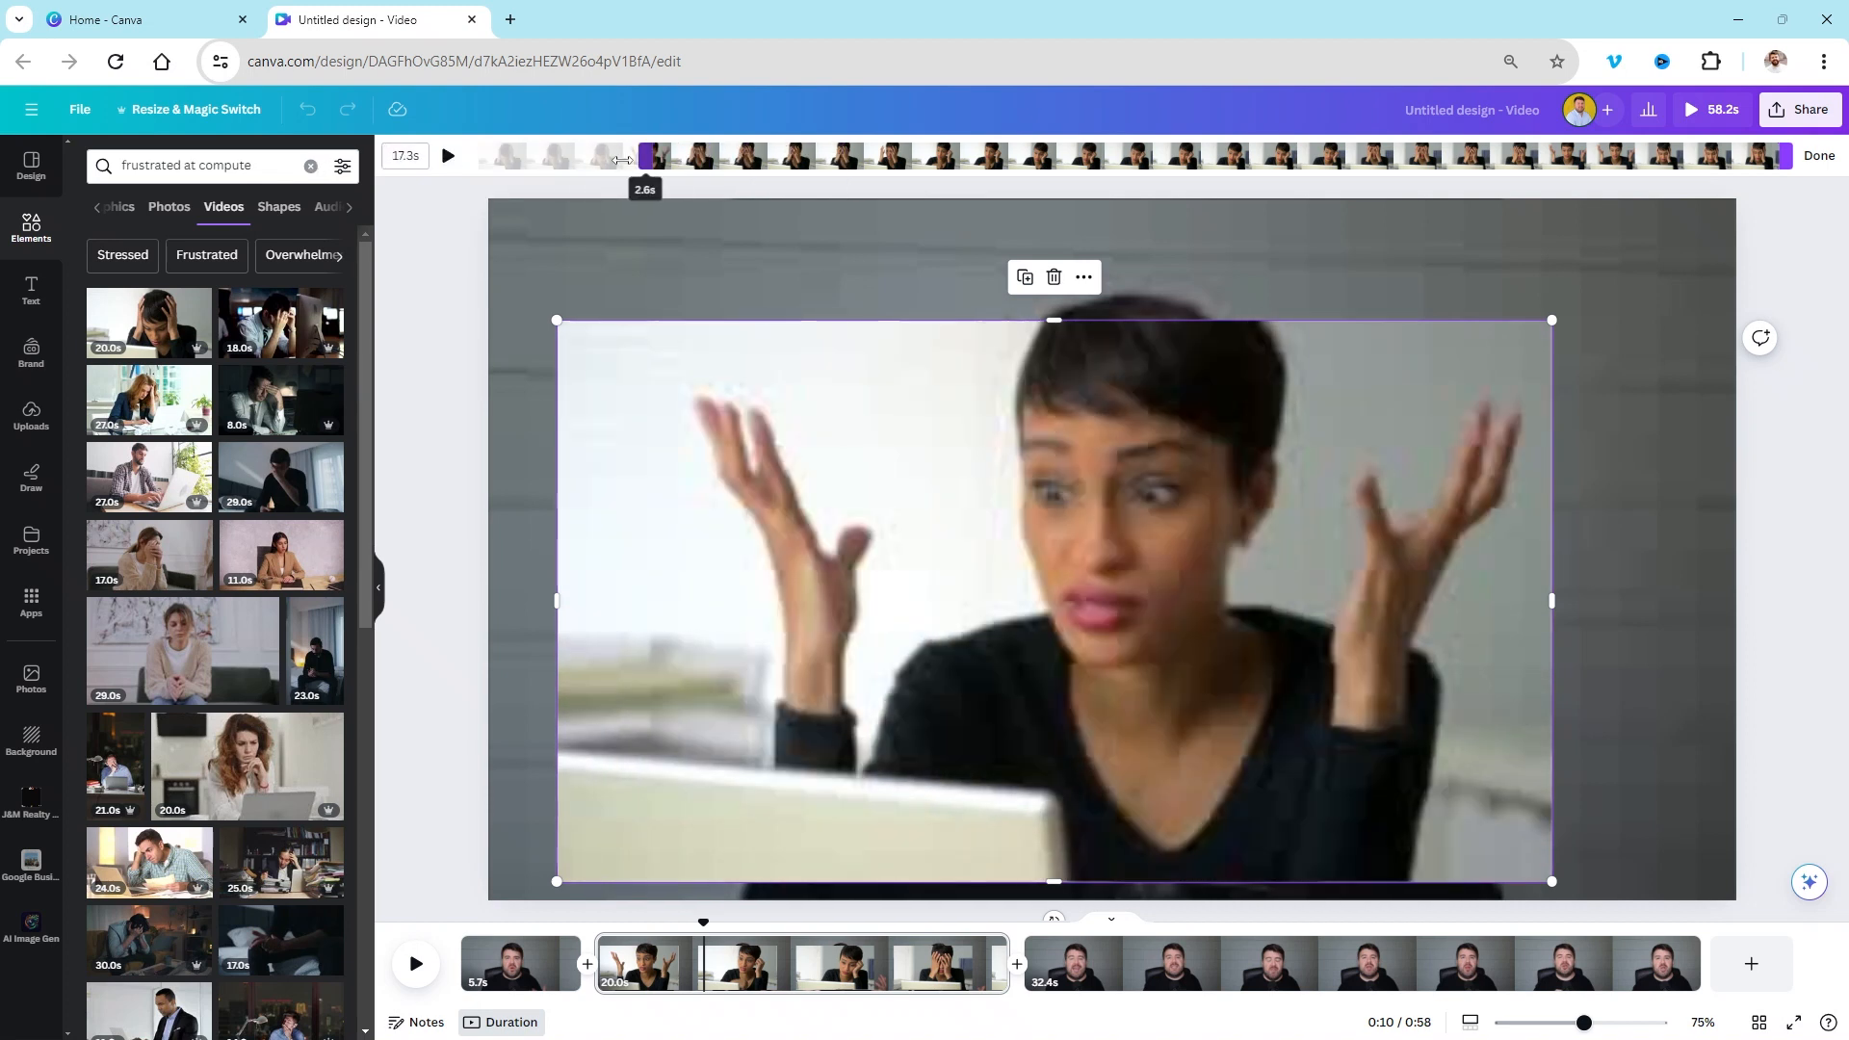
left_click(447, 155)
left_click(444, 156)
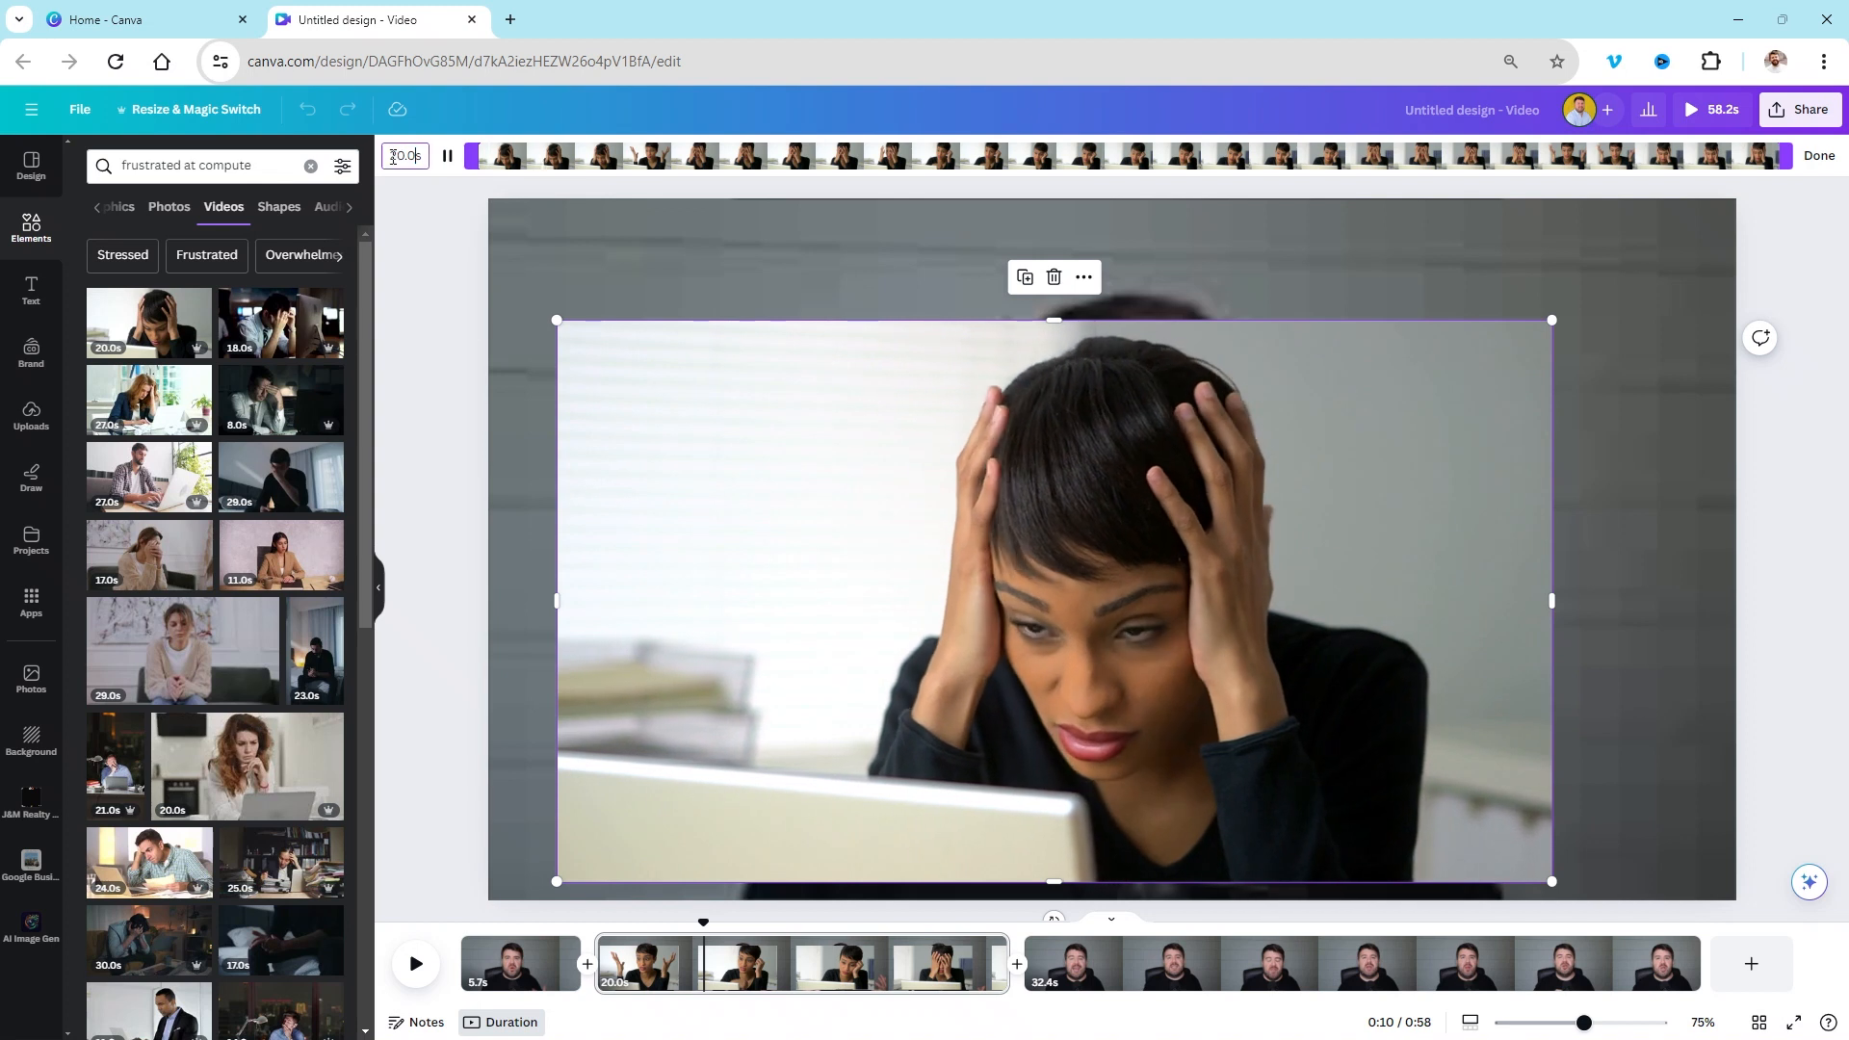
left_click_drag(393, 157, 444, 207)
type("5.5s")
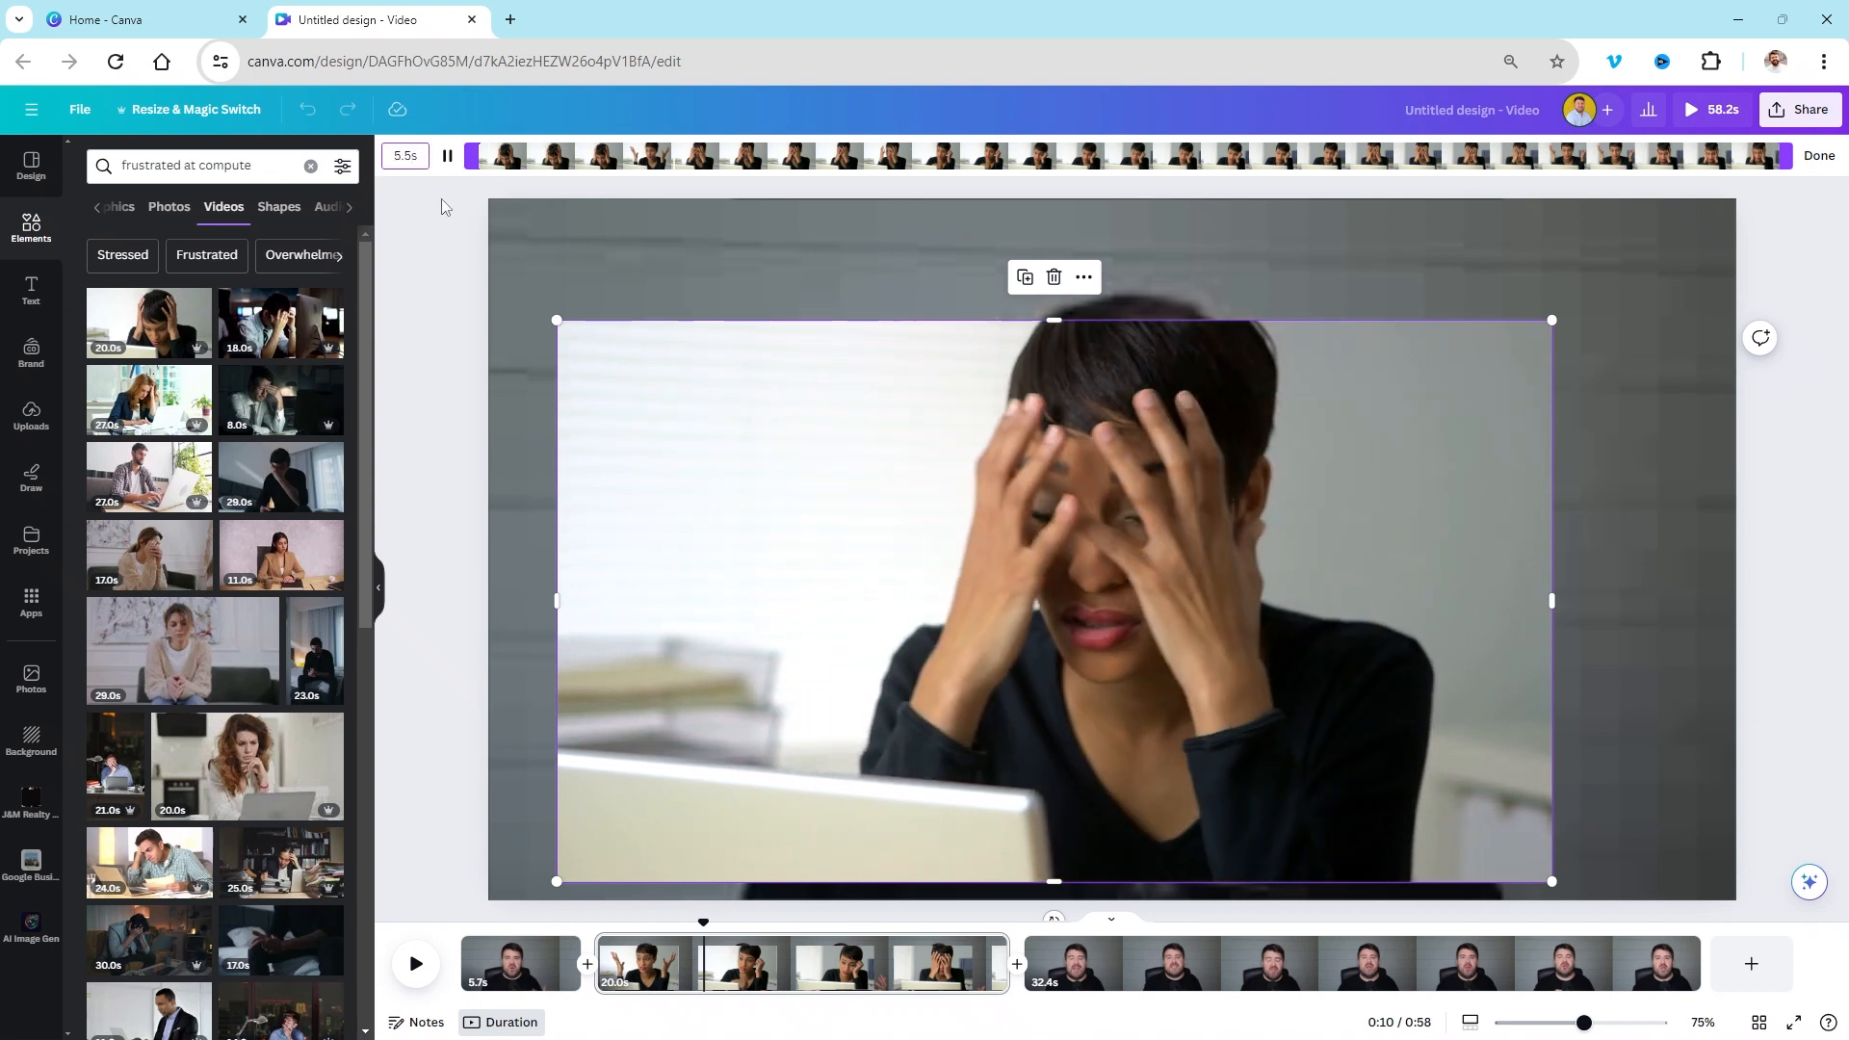
key("Return")
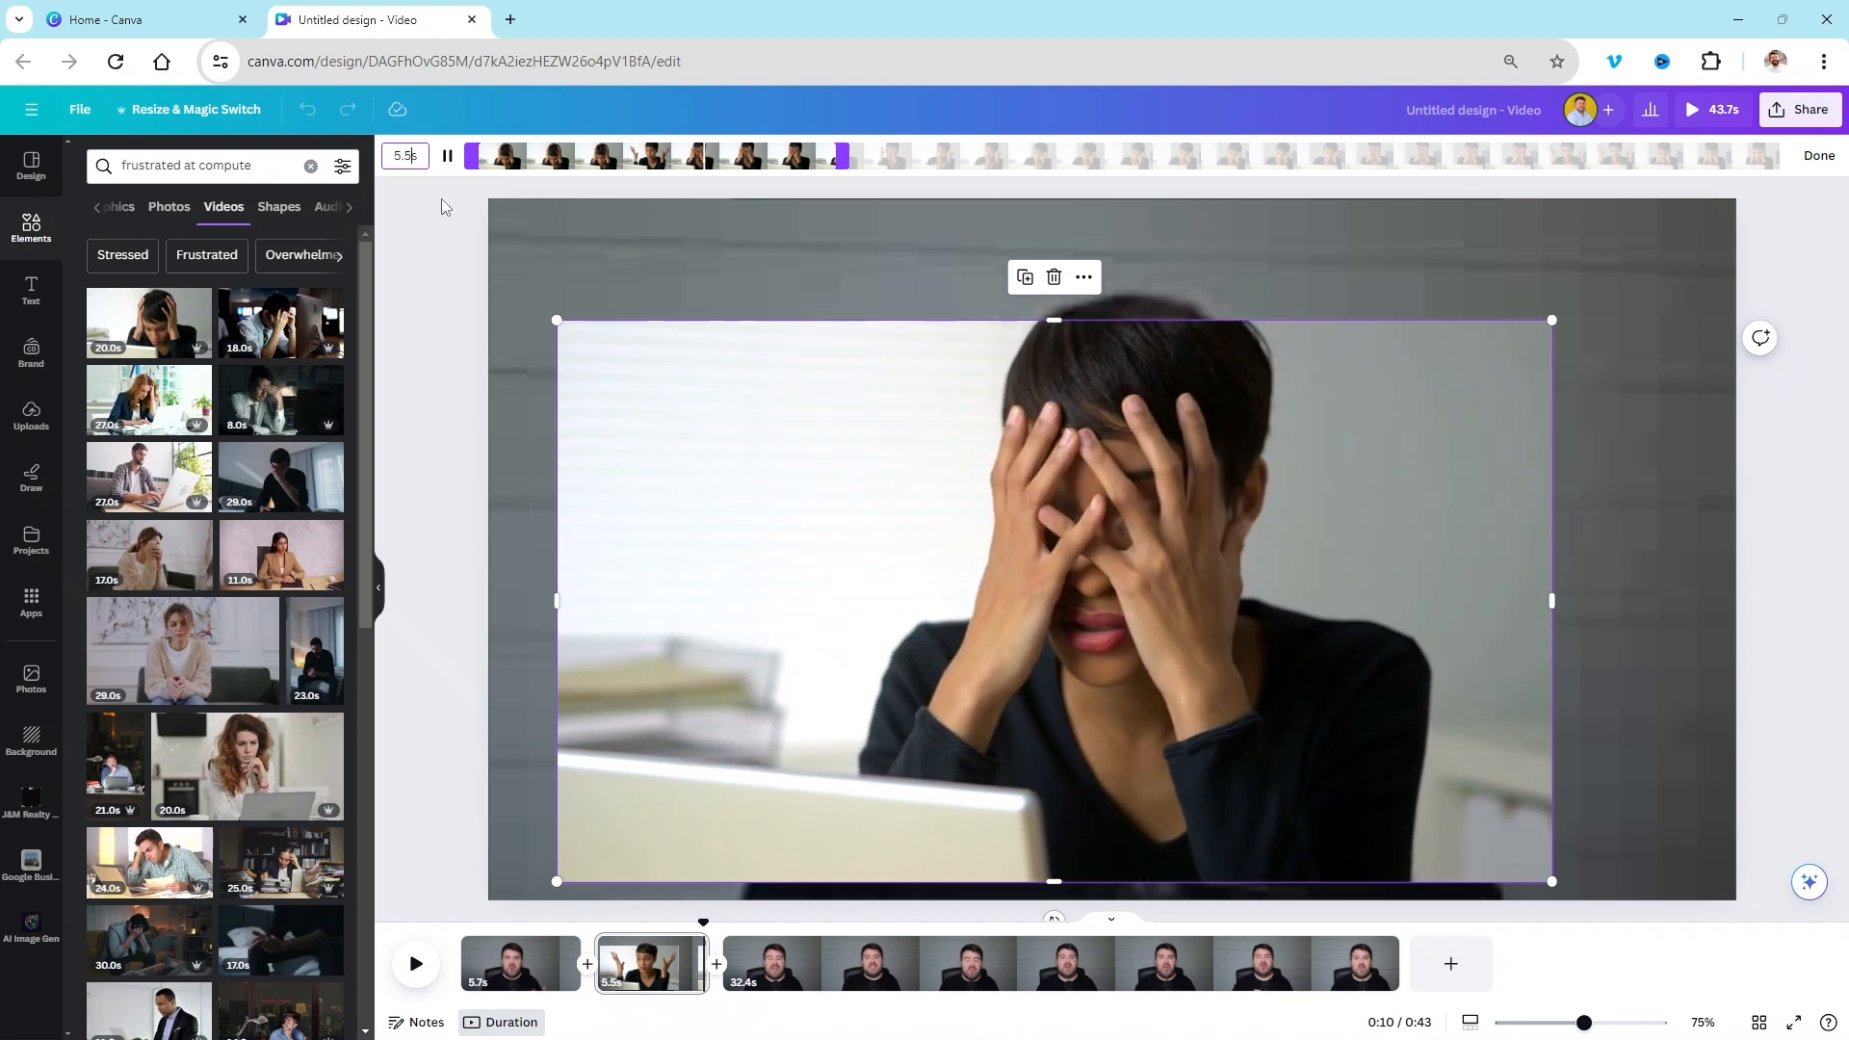
left_click_drag(789, 546, 726, 405)
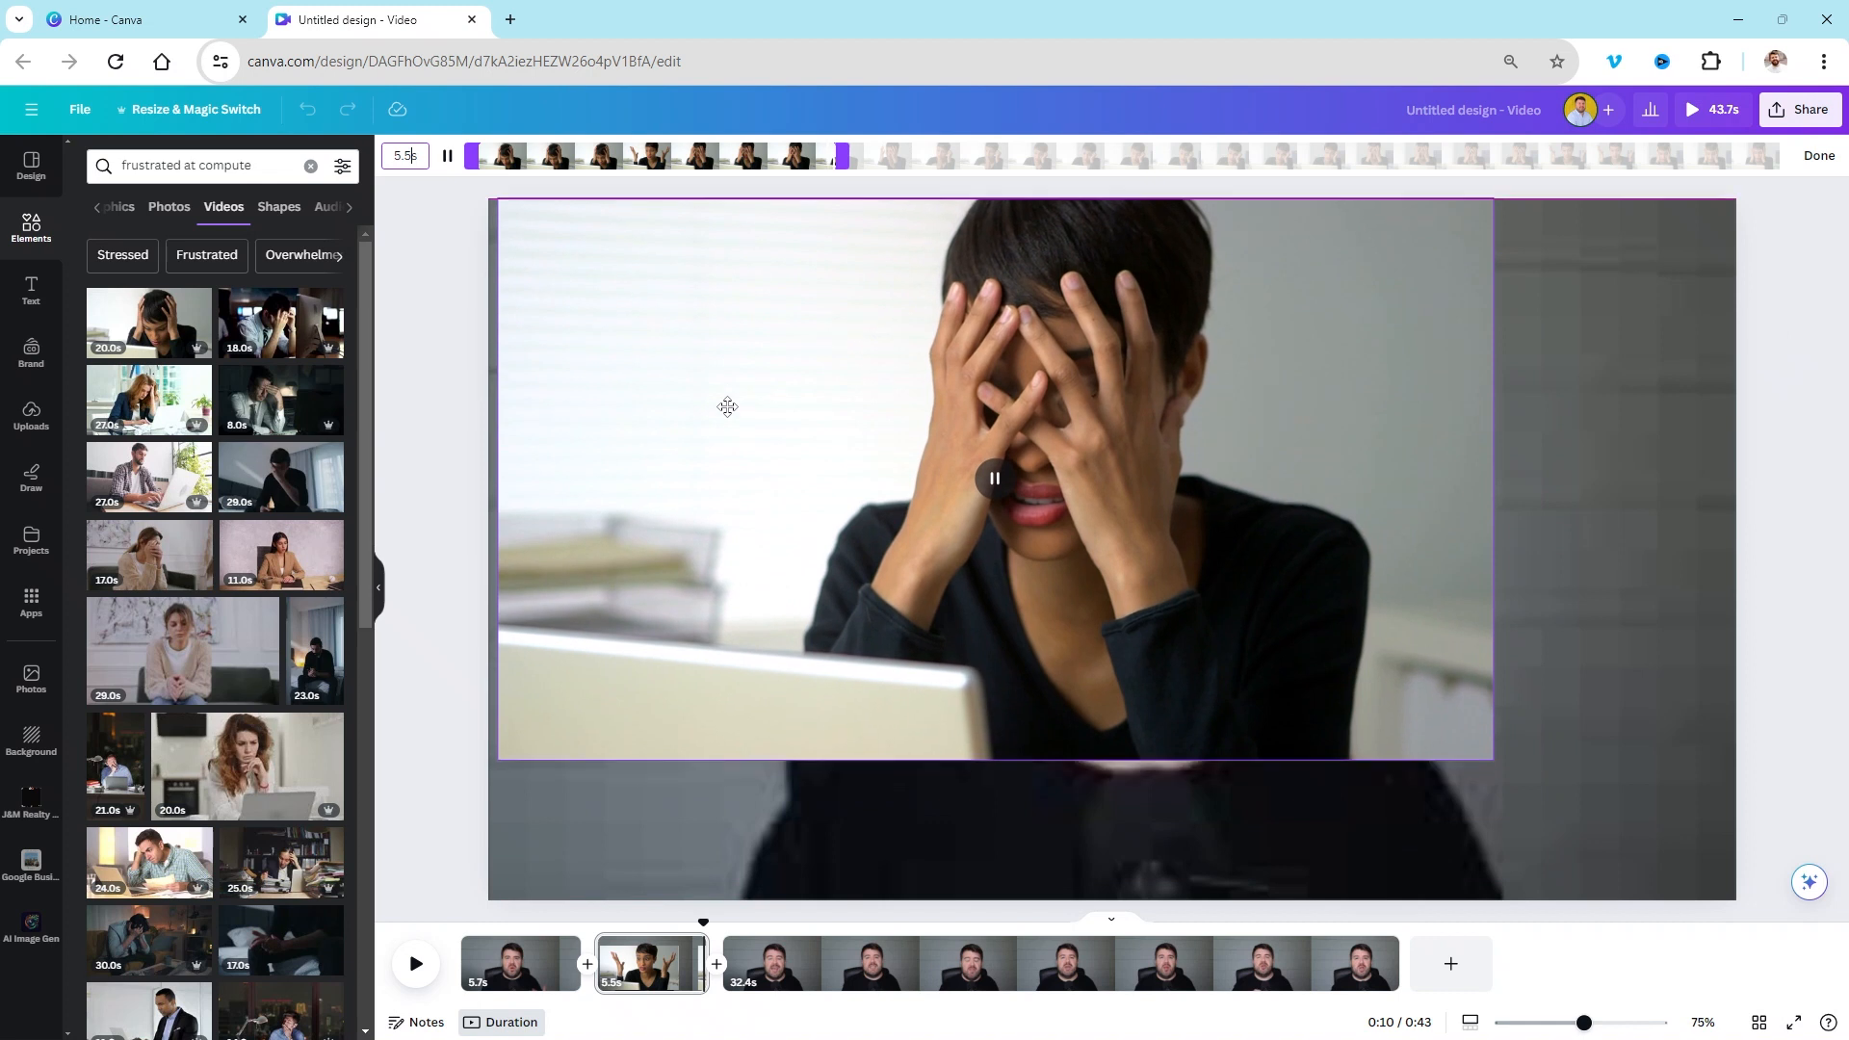
left_click_drag(1486, 764, 1707, 957)
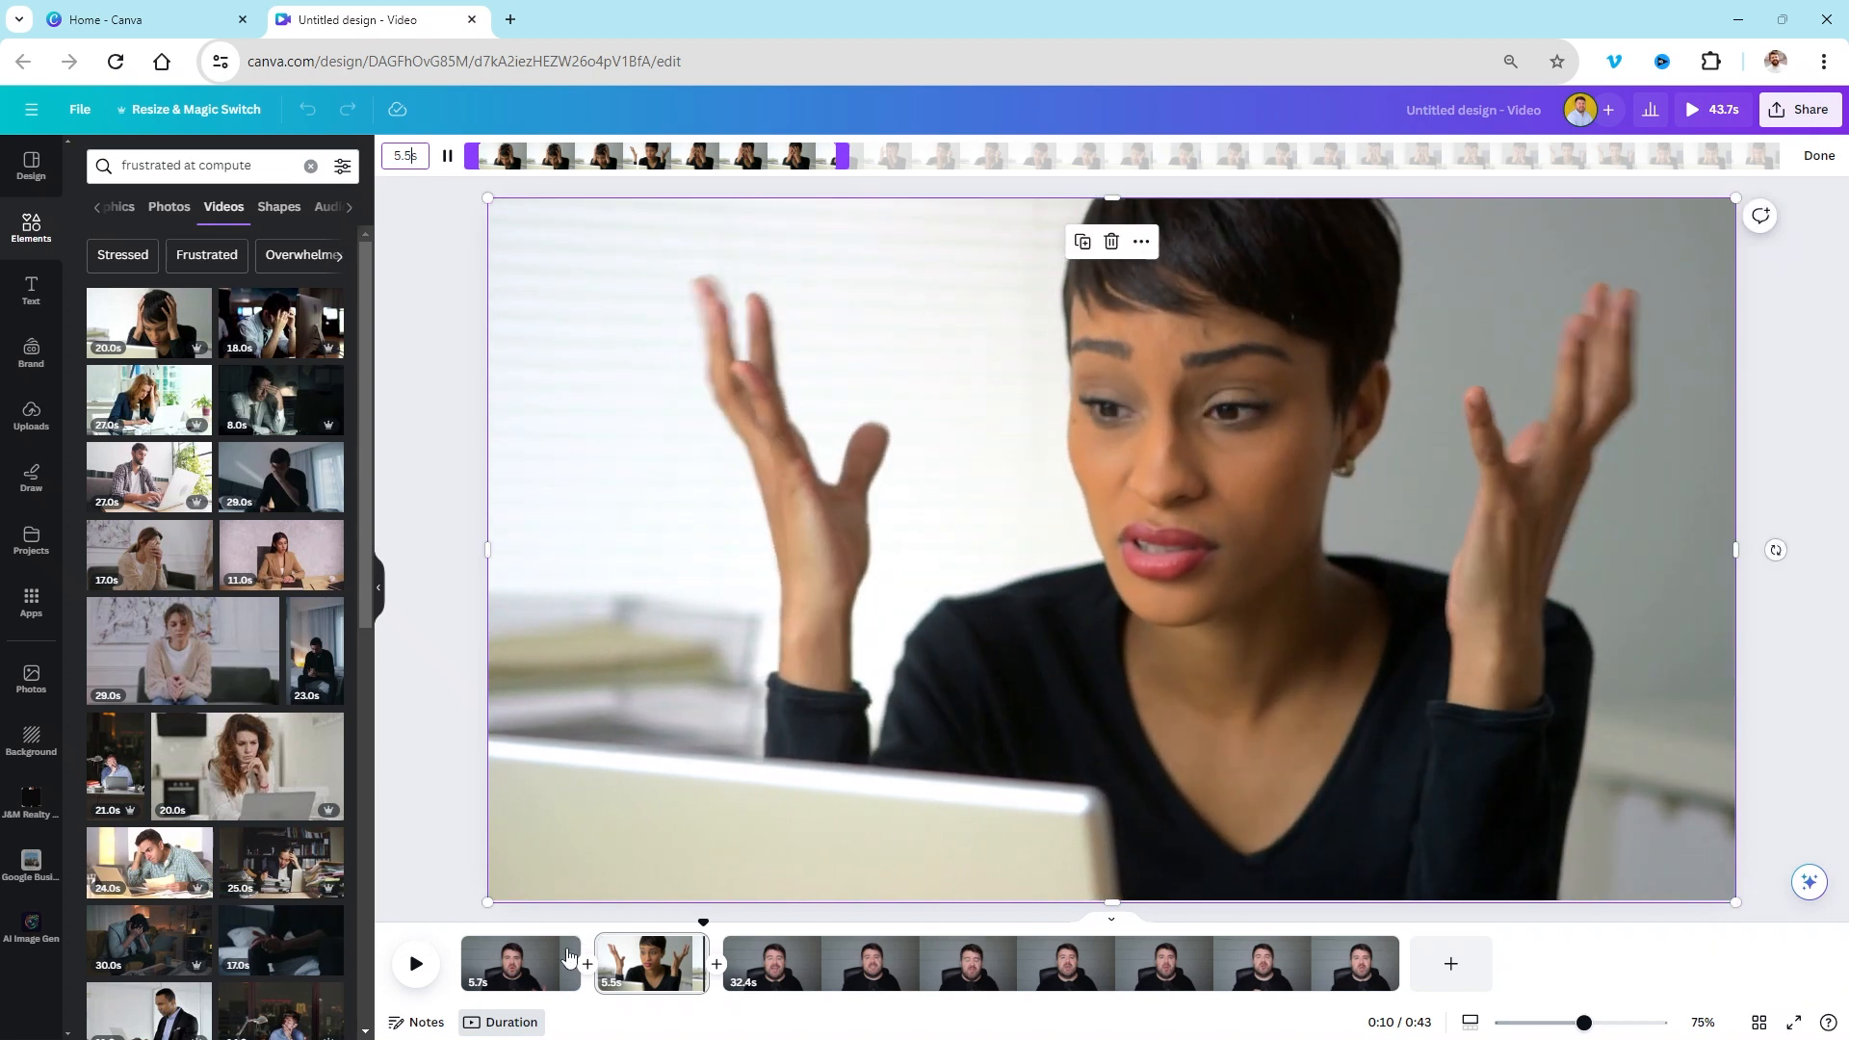
right_click(527, 968)
left_click(564, 980)
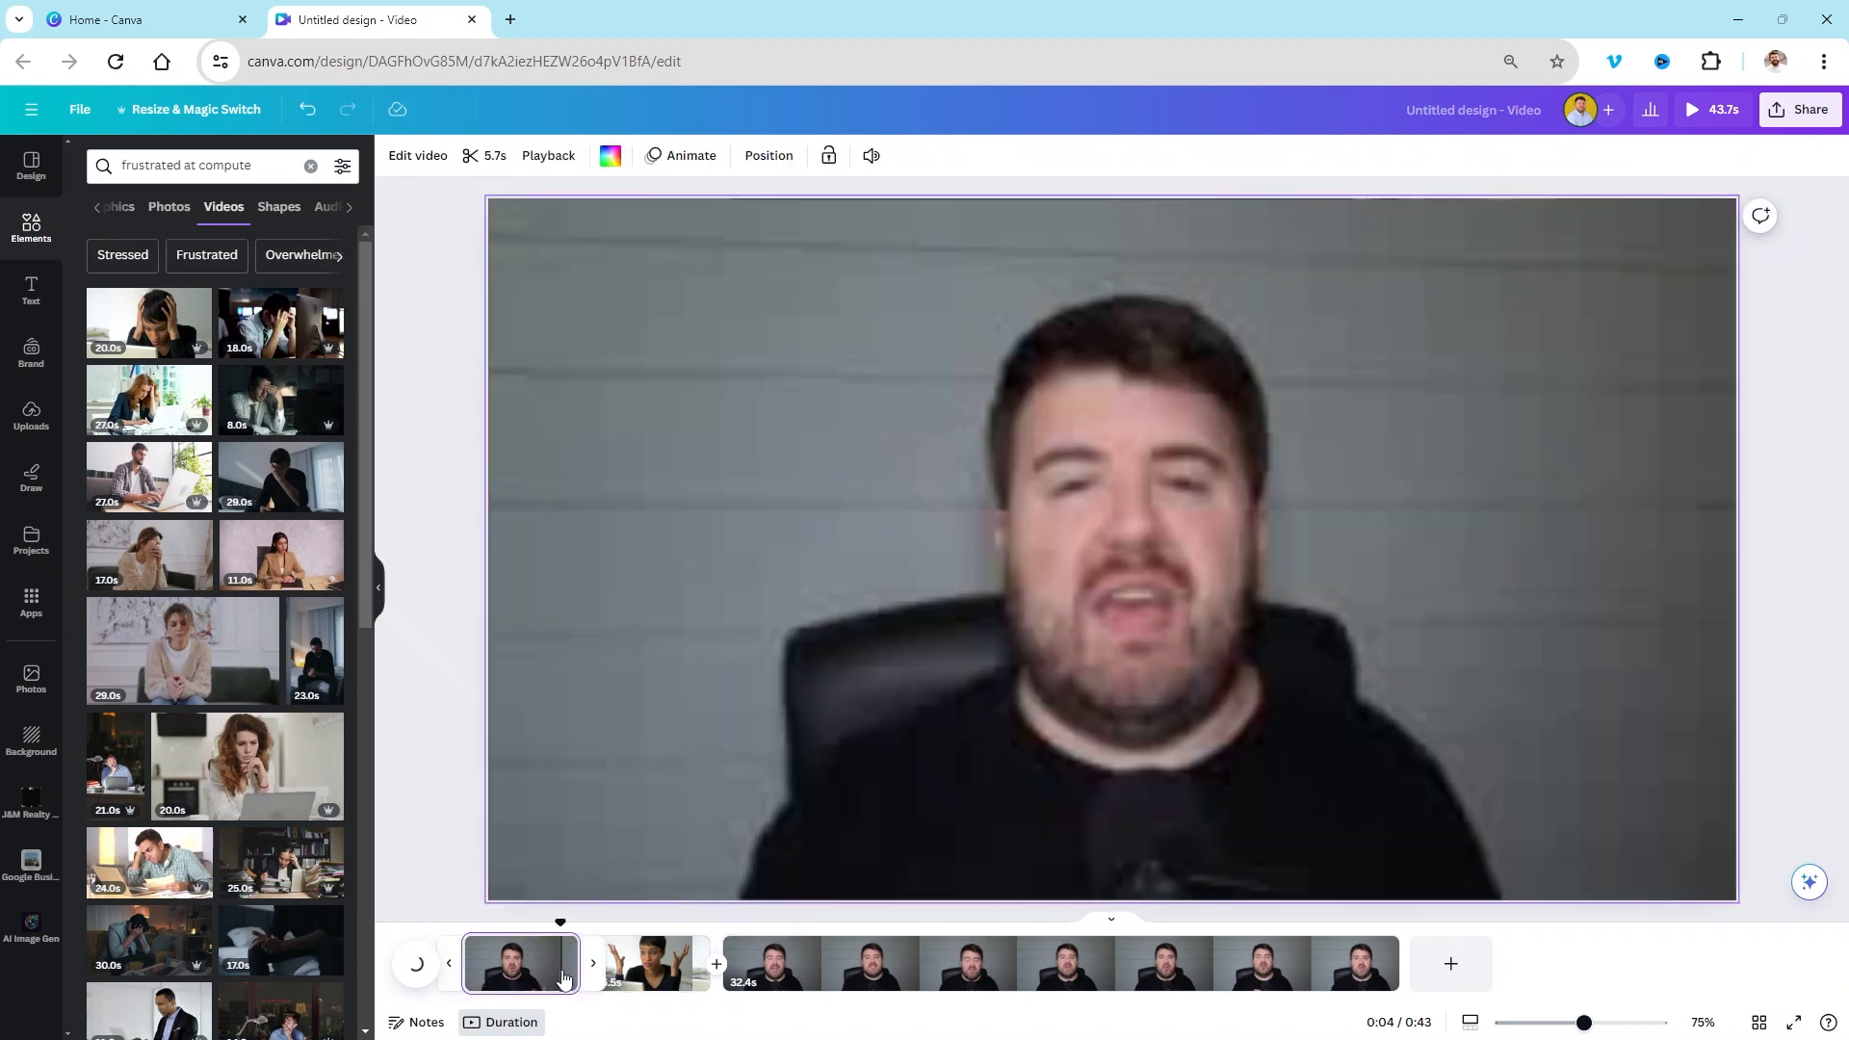
left_click(427, 968)
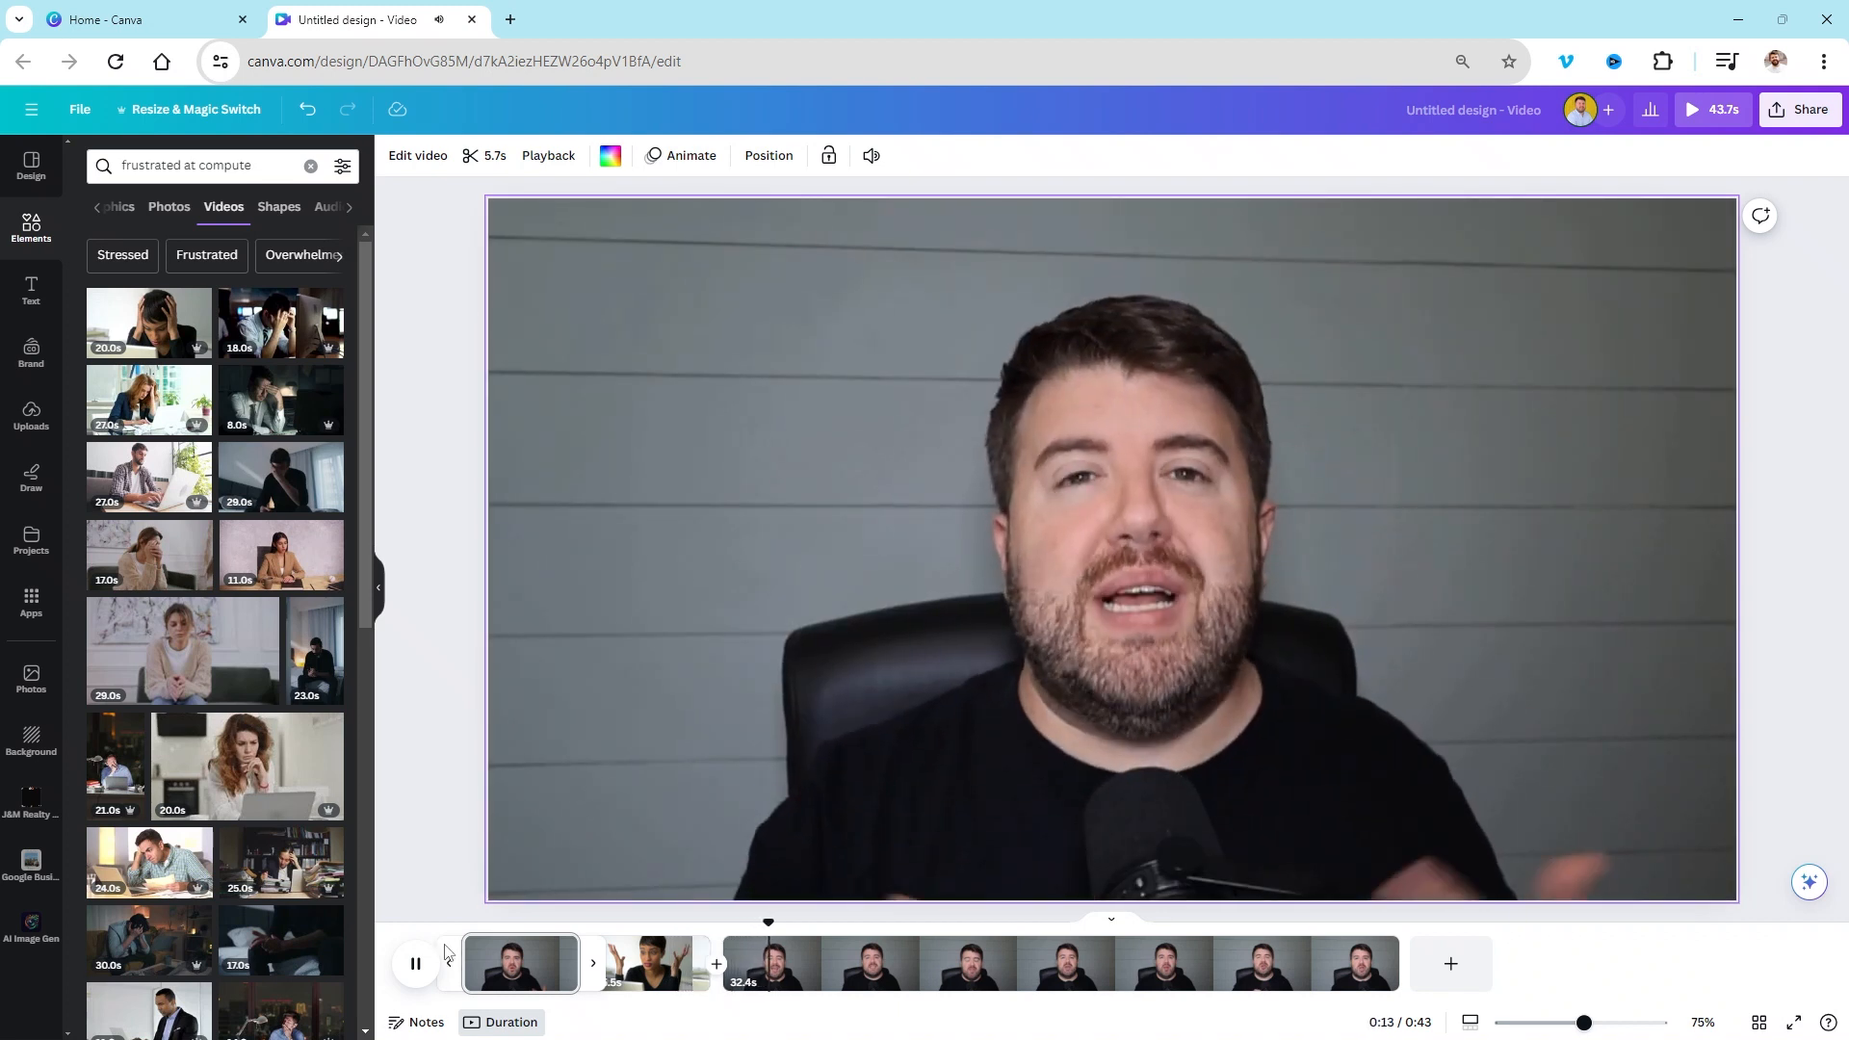
left_click(438, 943)
left_click(687, 949)
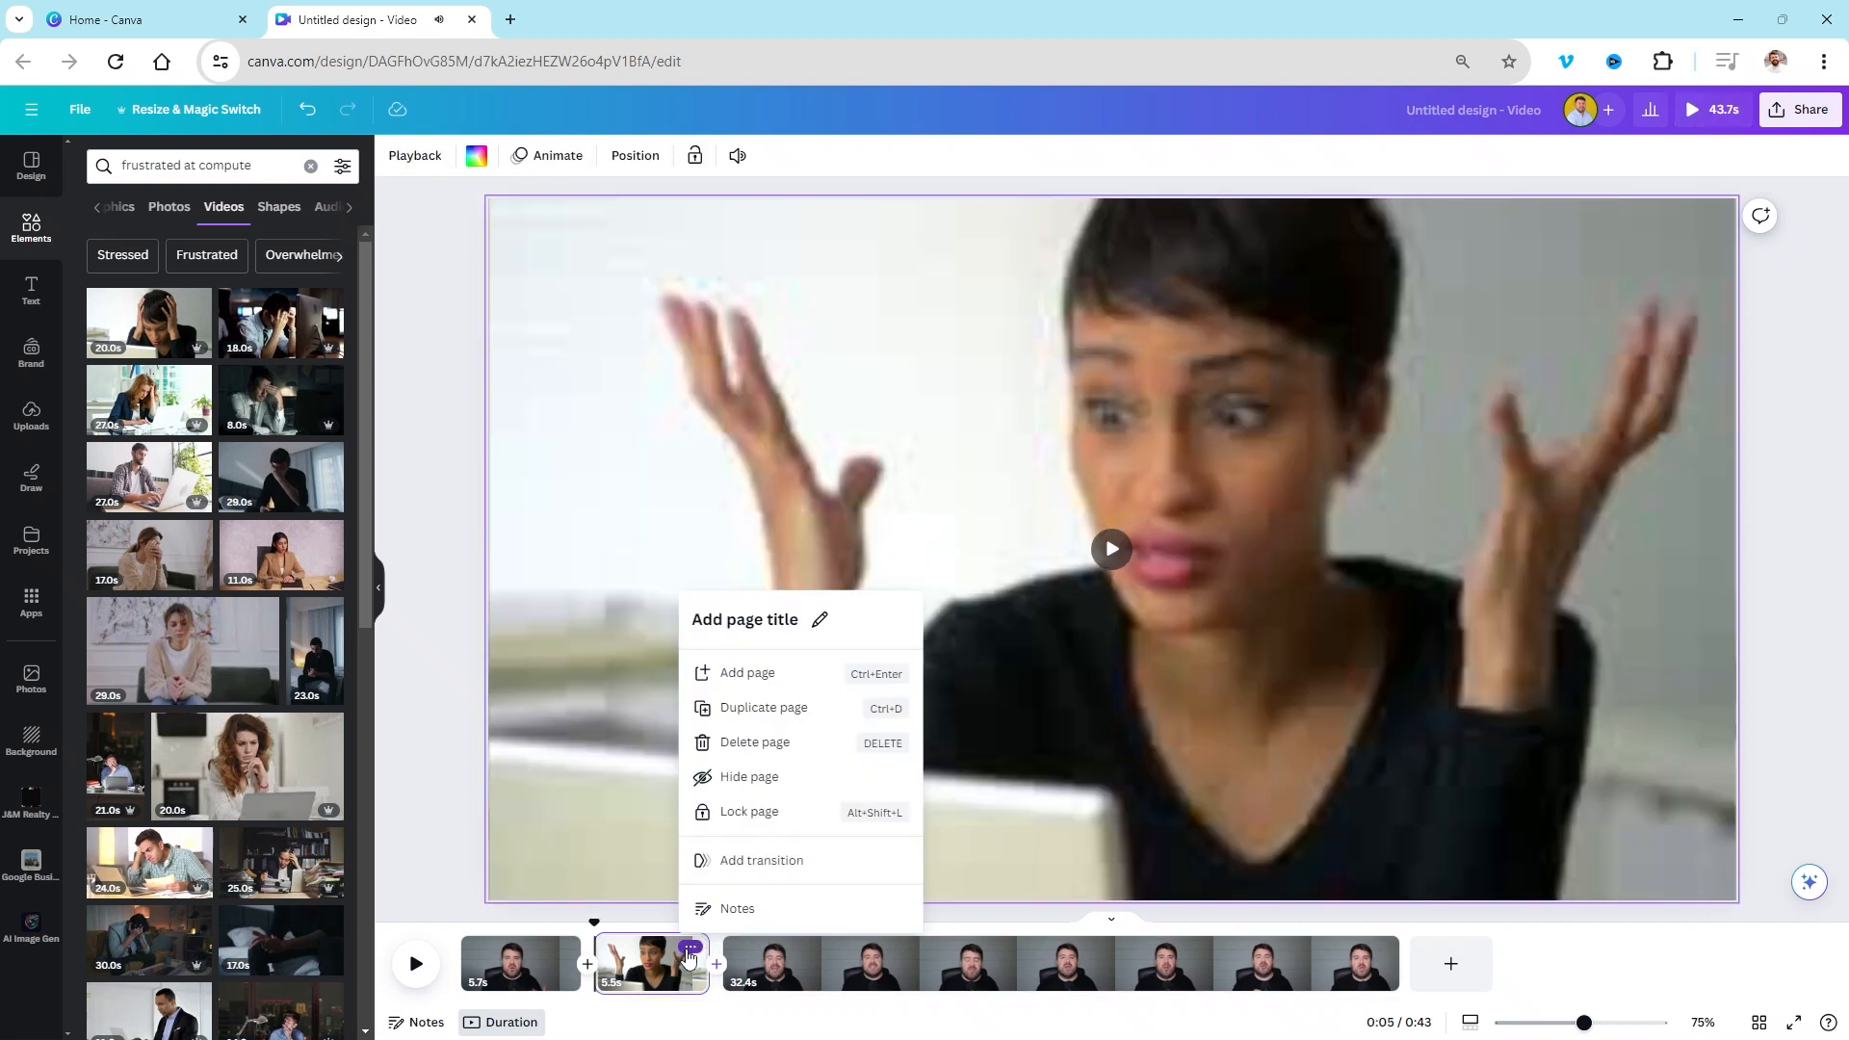
left_click(693, 956)
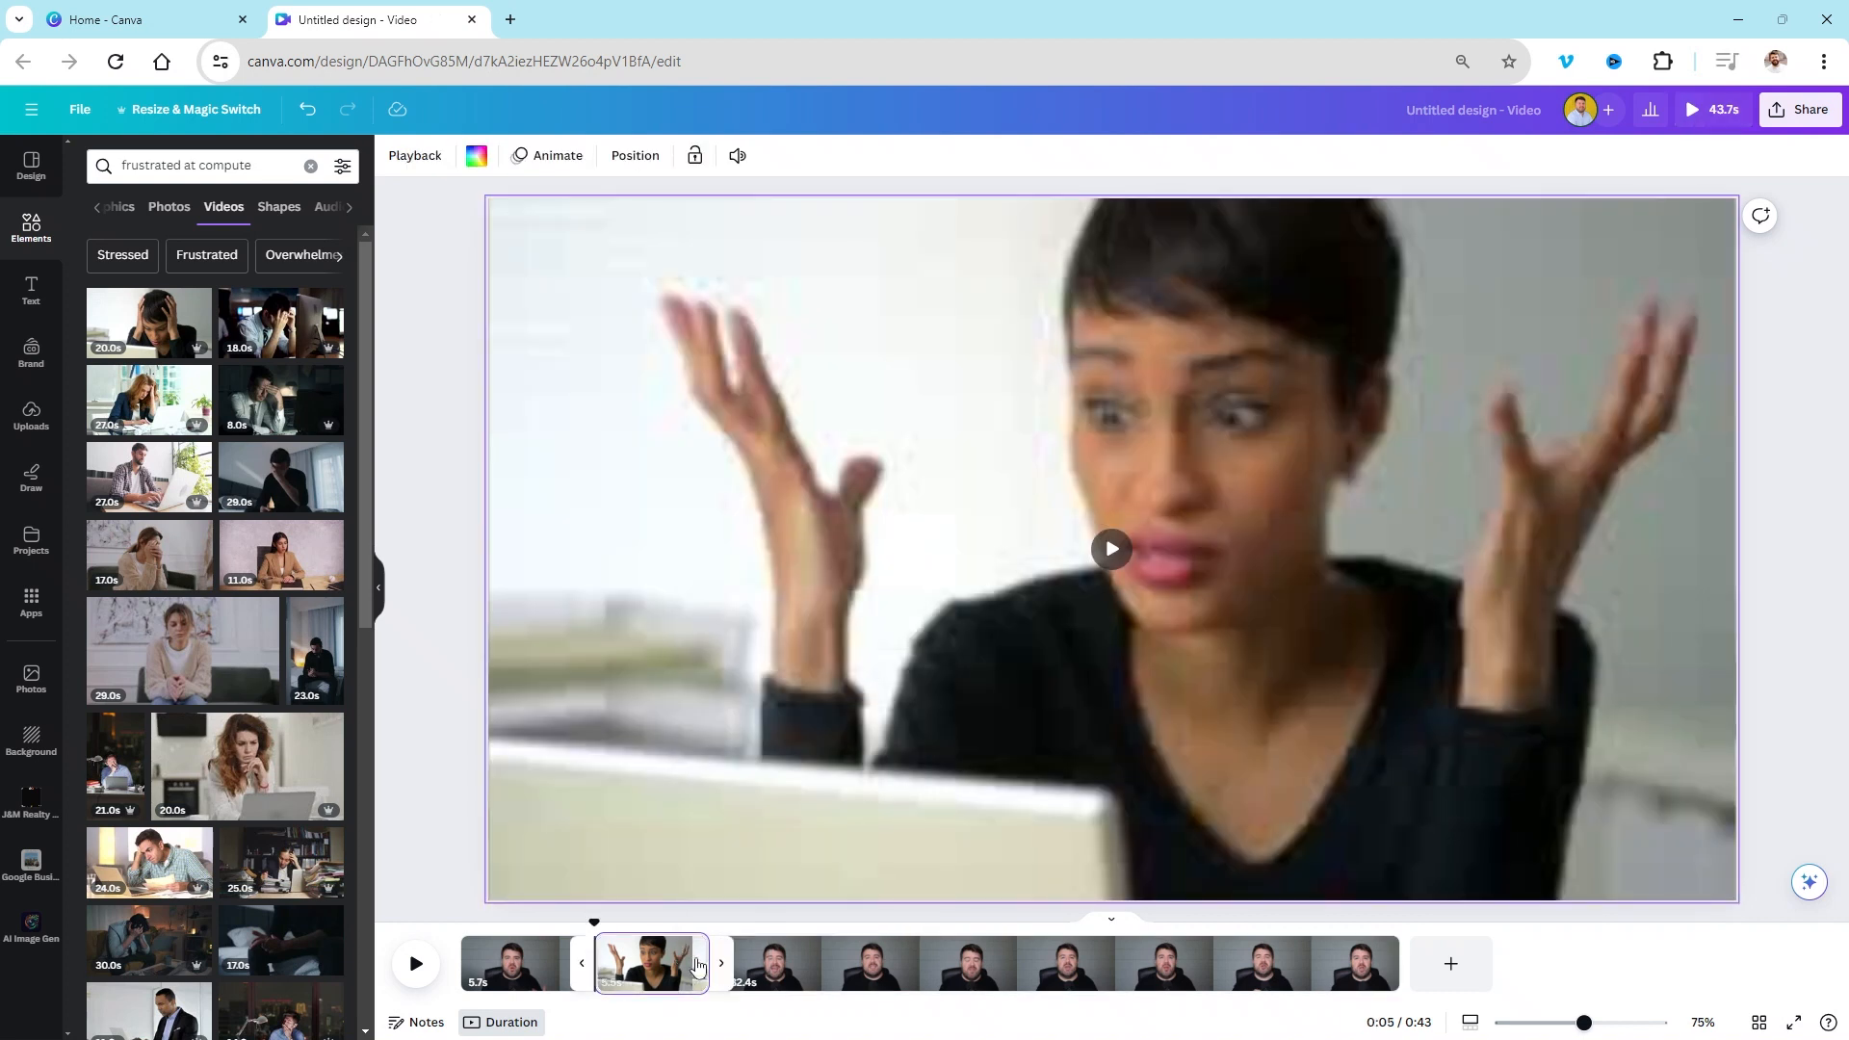
left_click(698, 965)
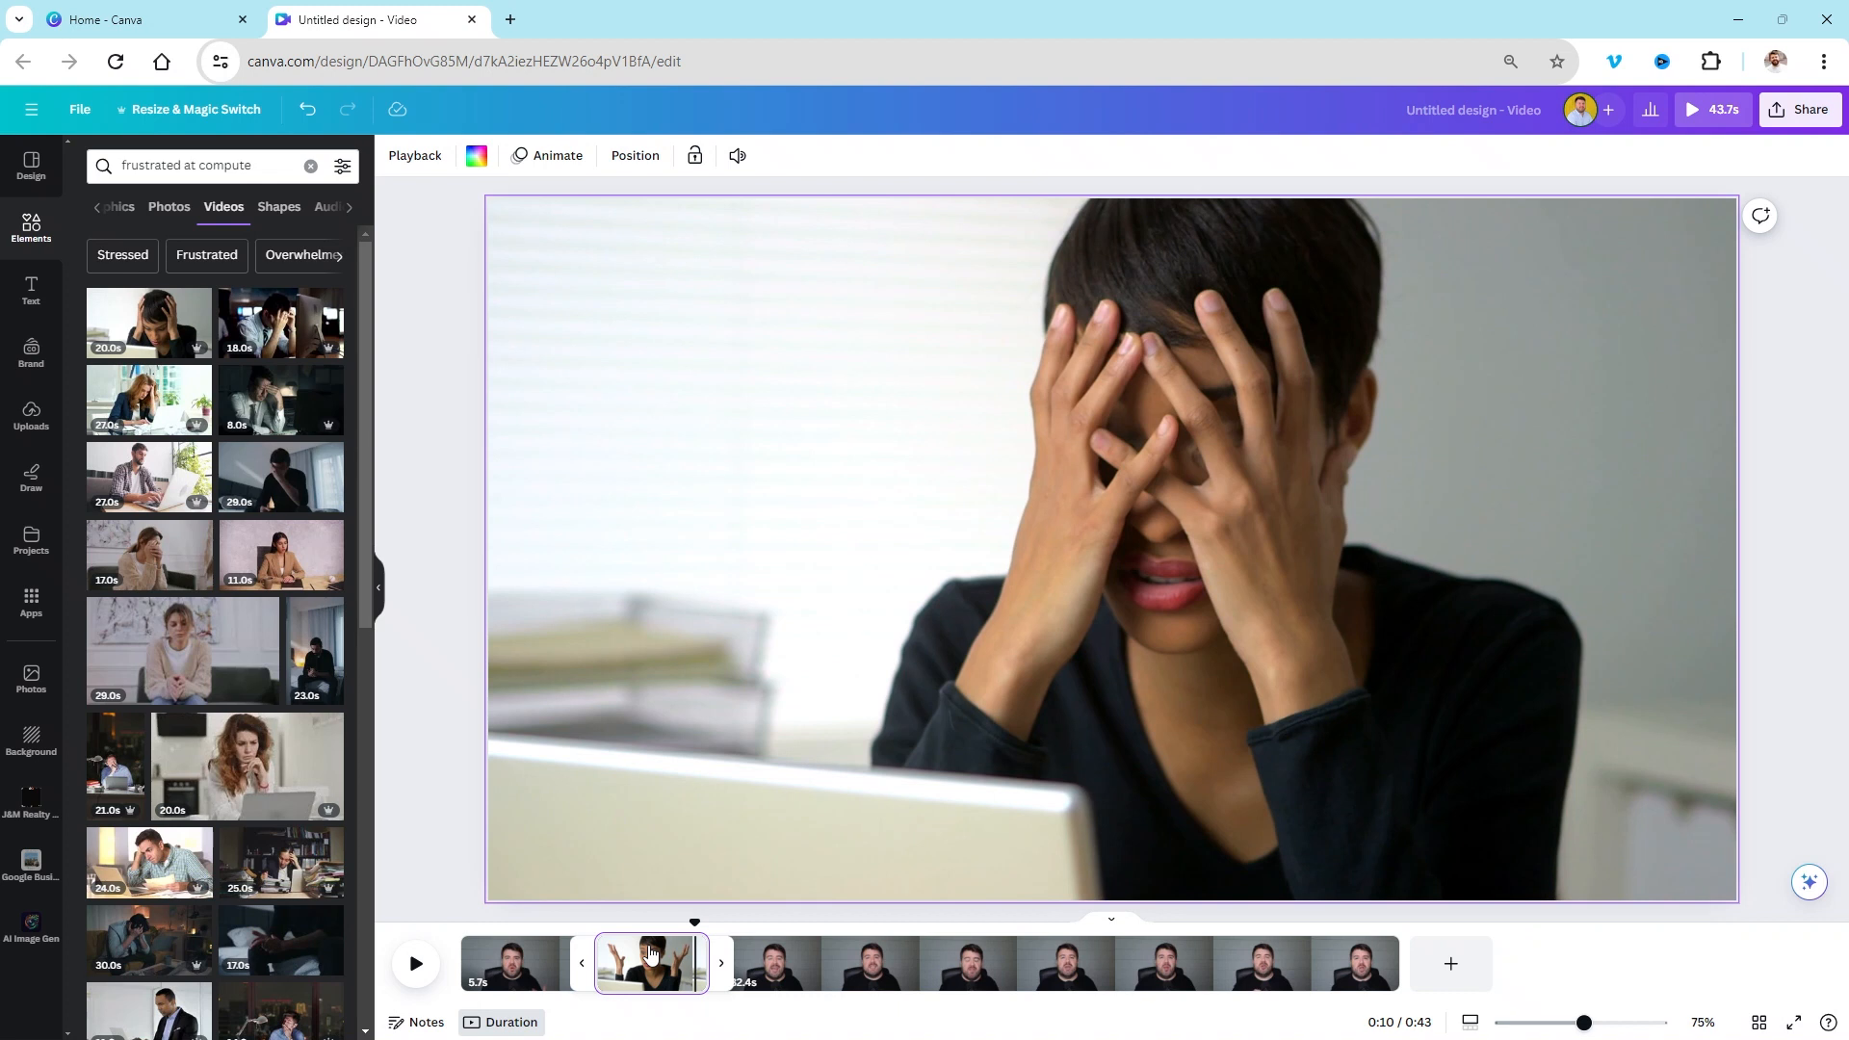
key("space")
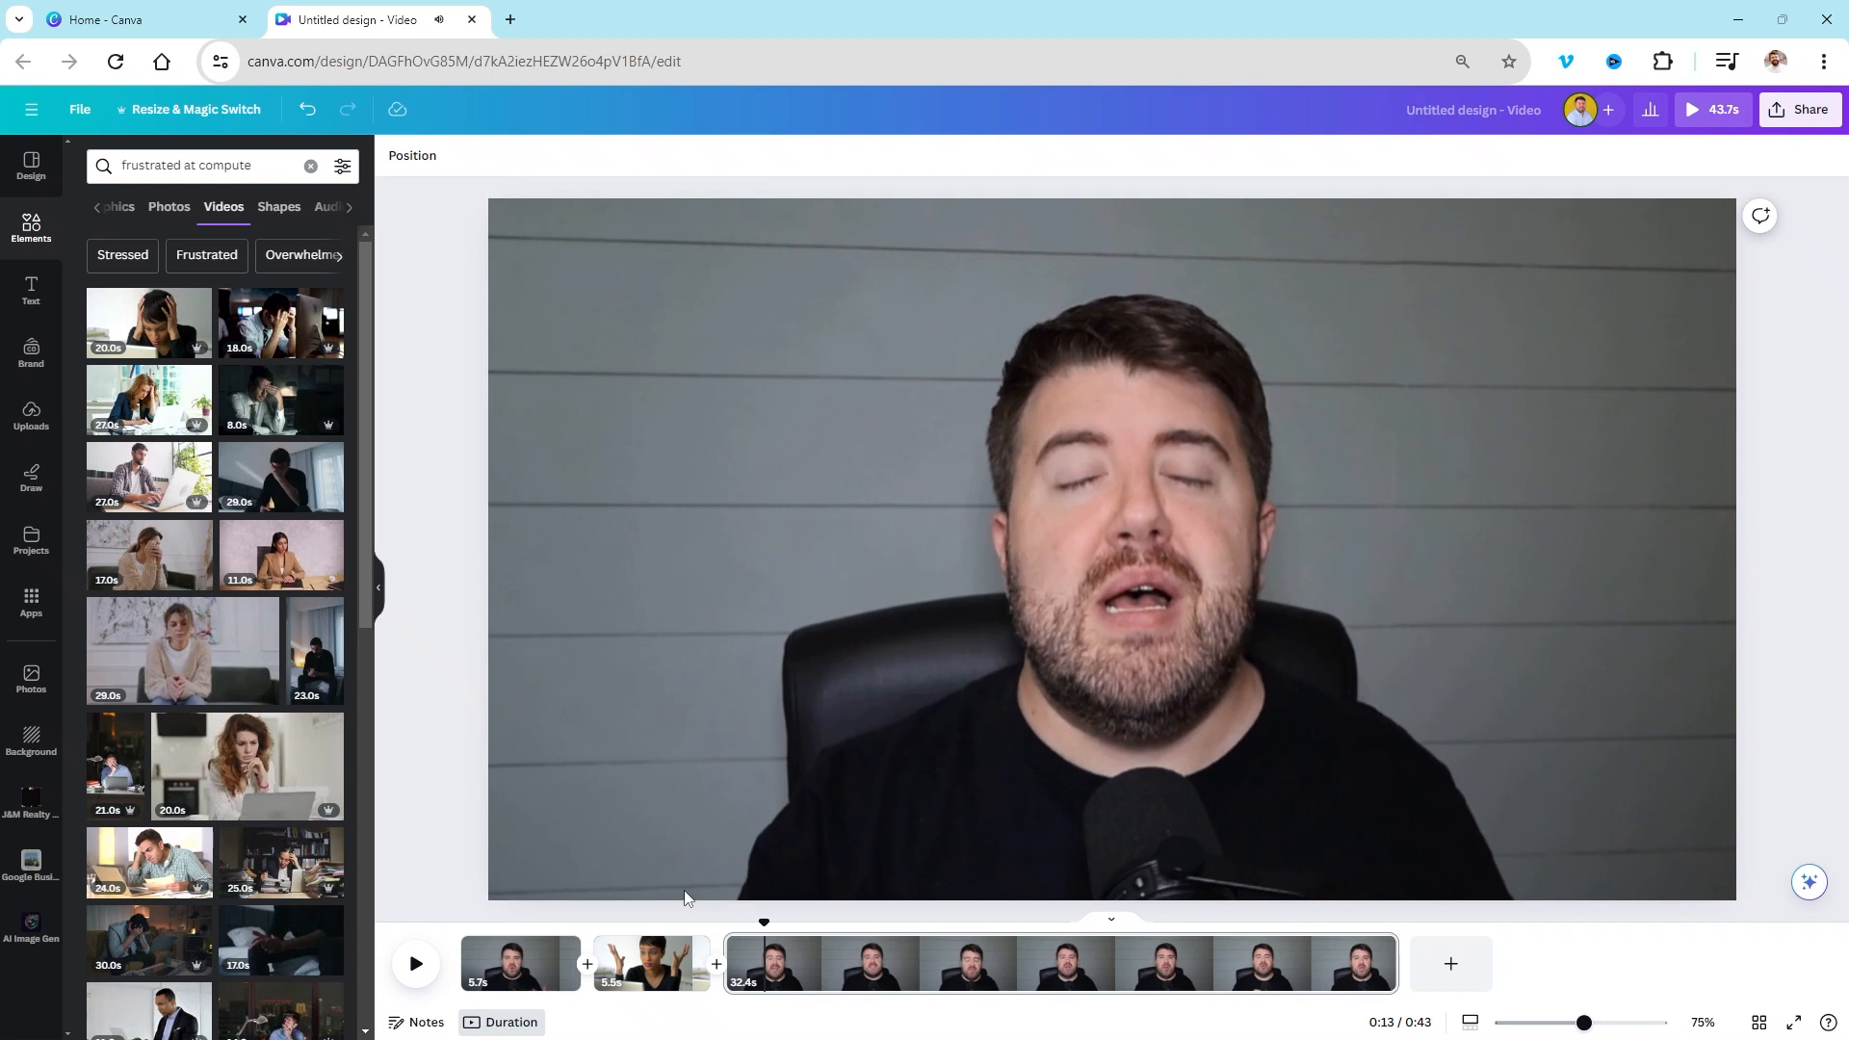
left_click(641, 953)
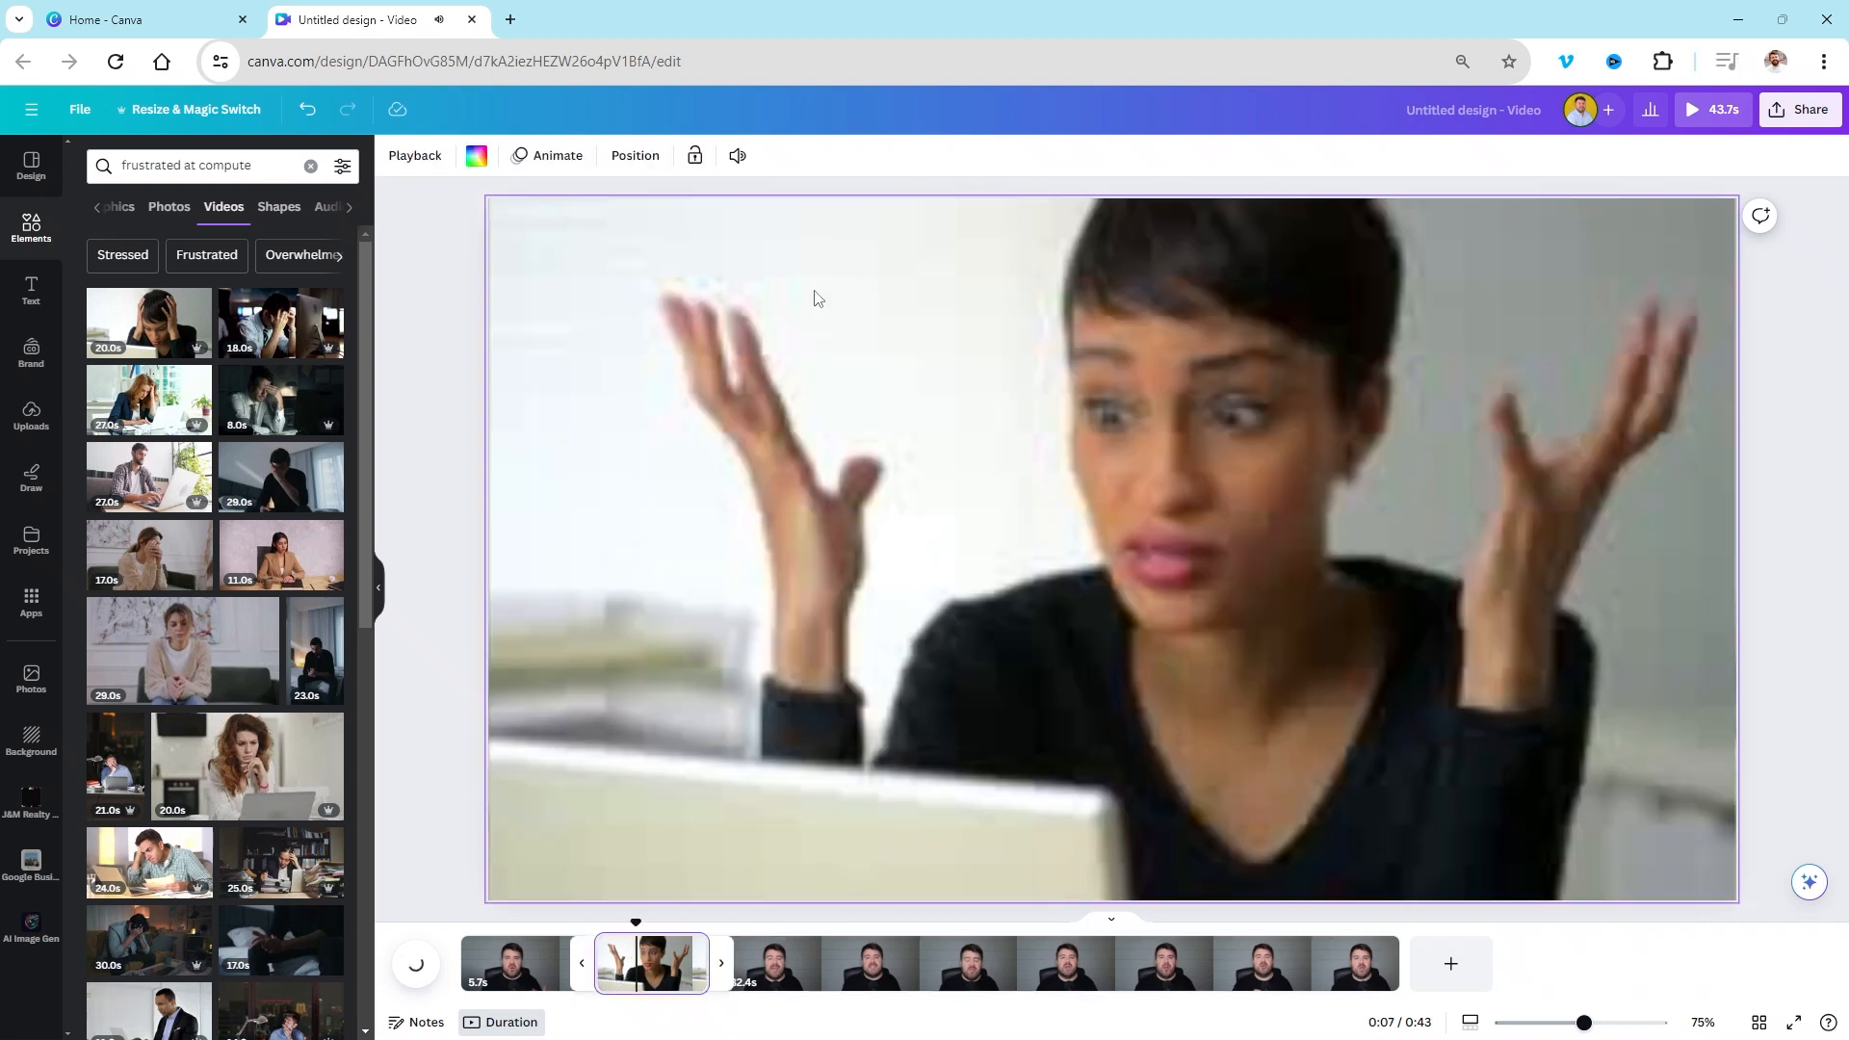
Step: Apply the Tectonic animation to the woman clip and undo an accidental trim of the first clip
left_click(771, 162)
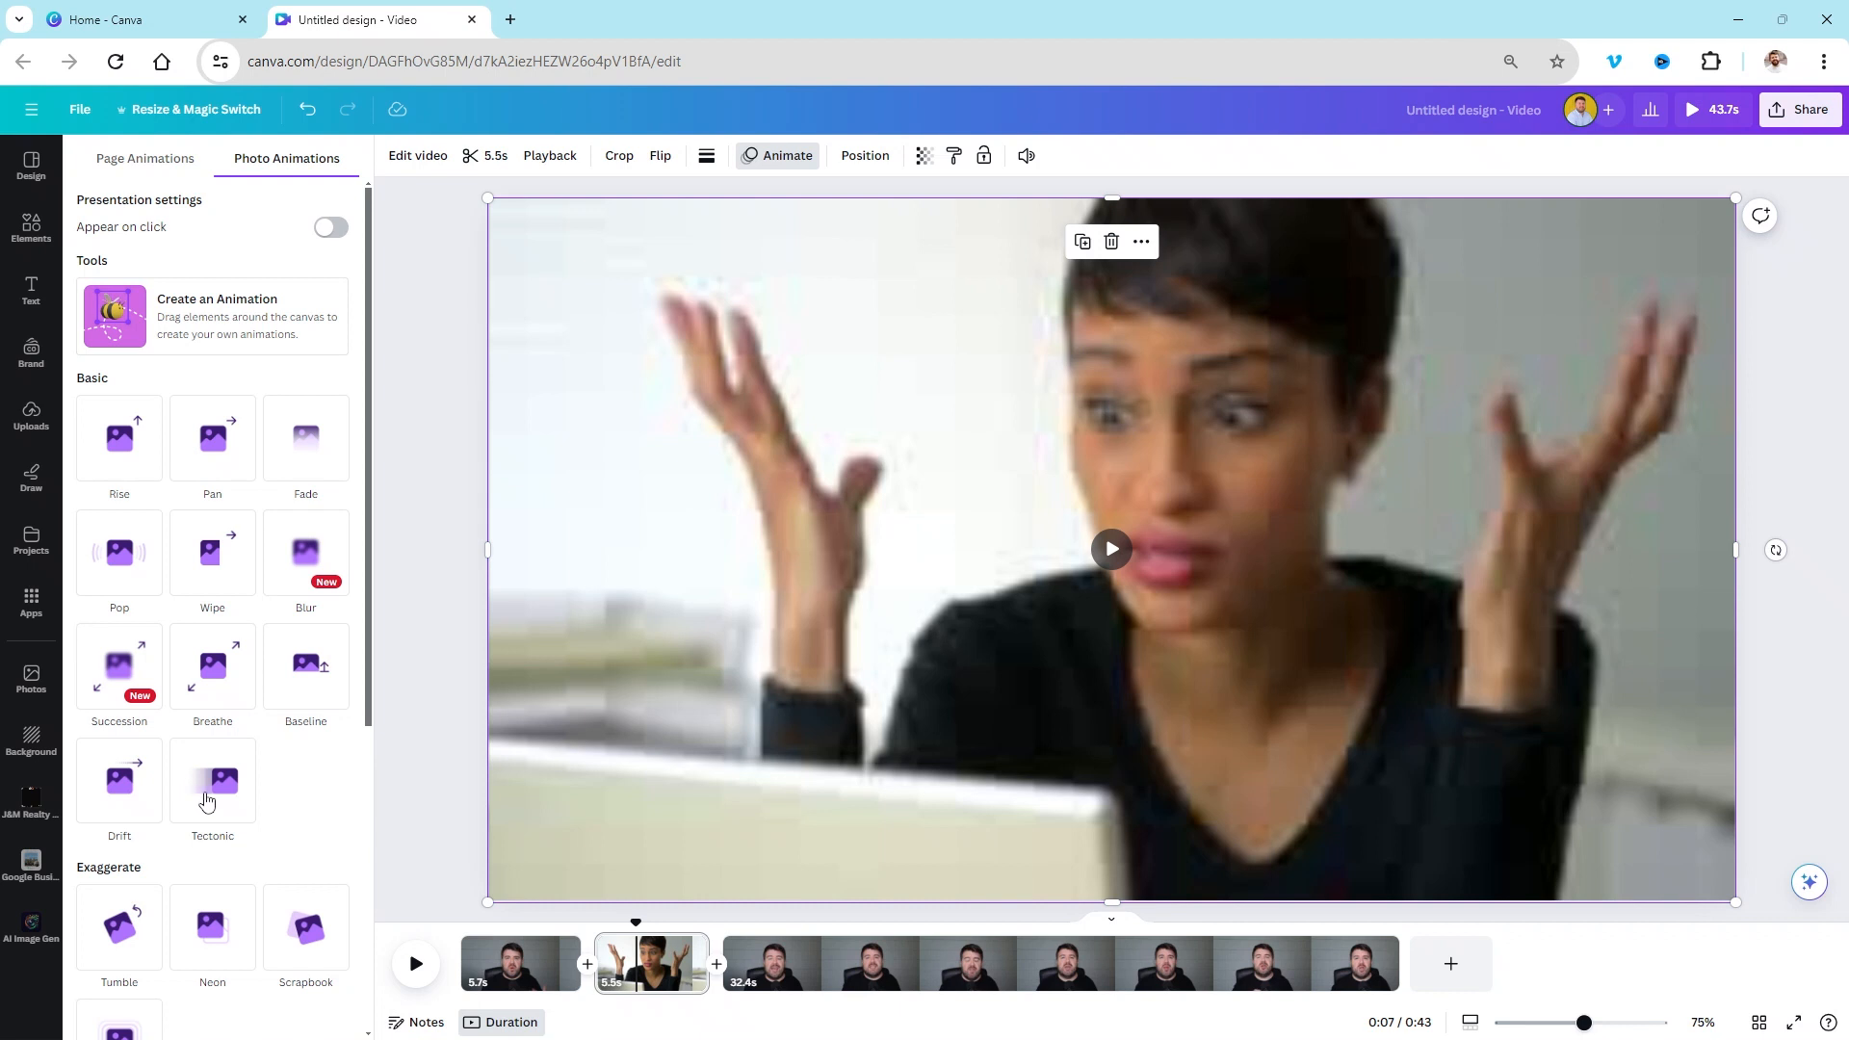
left_click(205, 800)
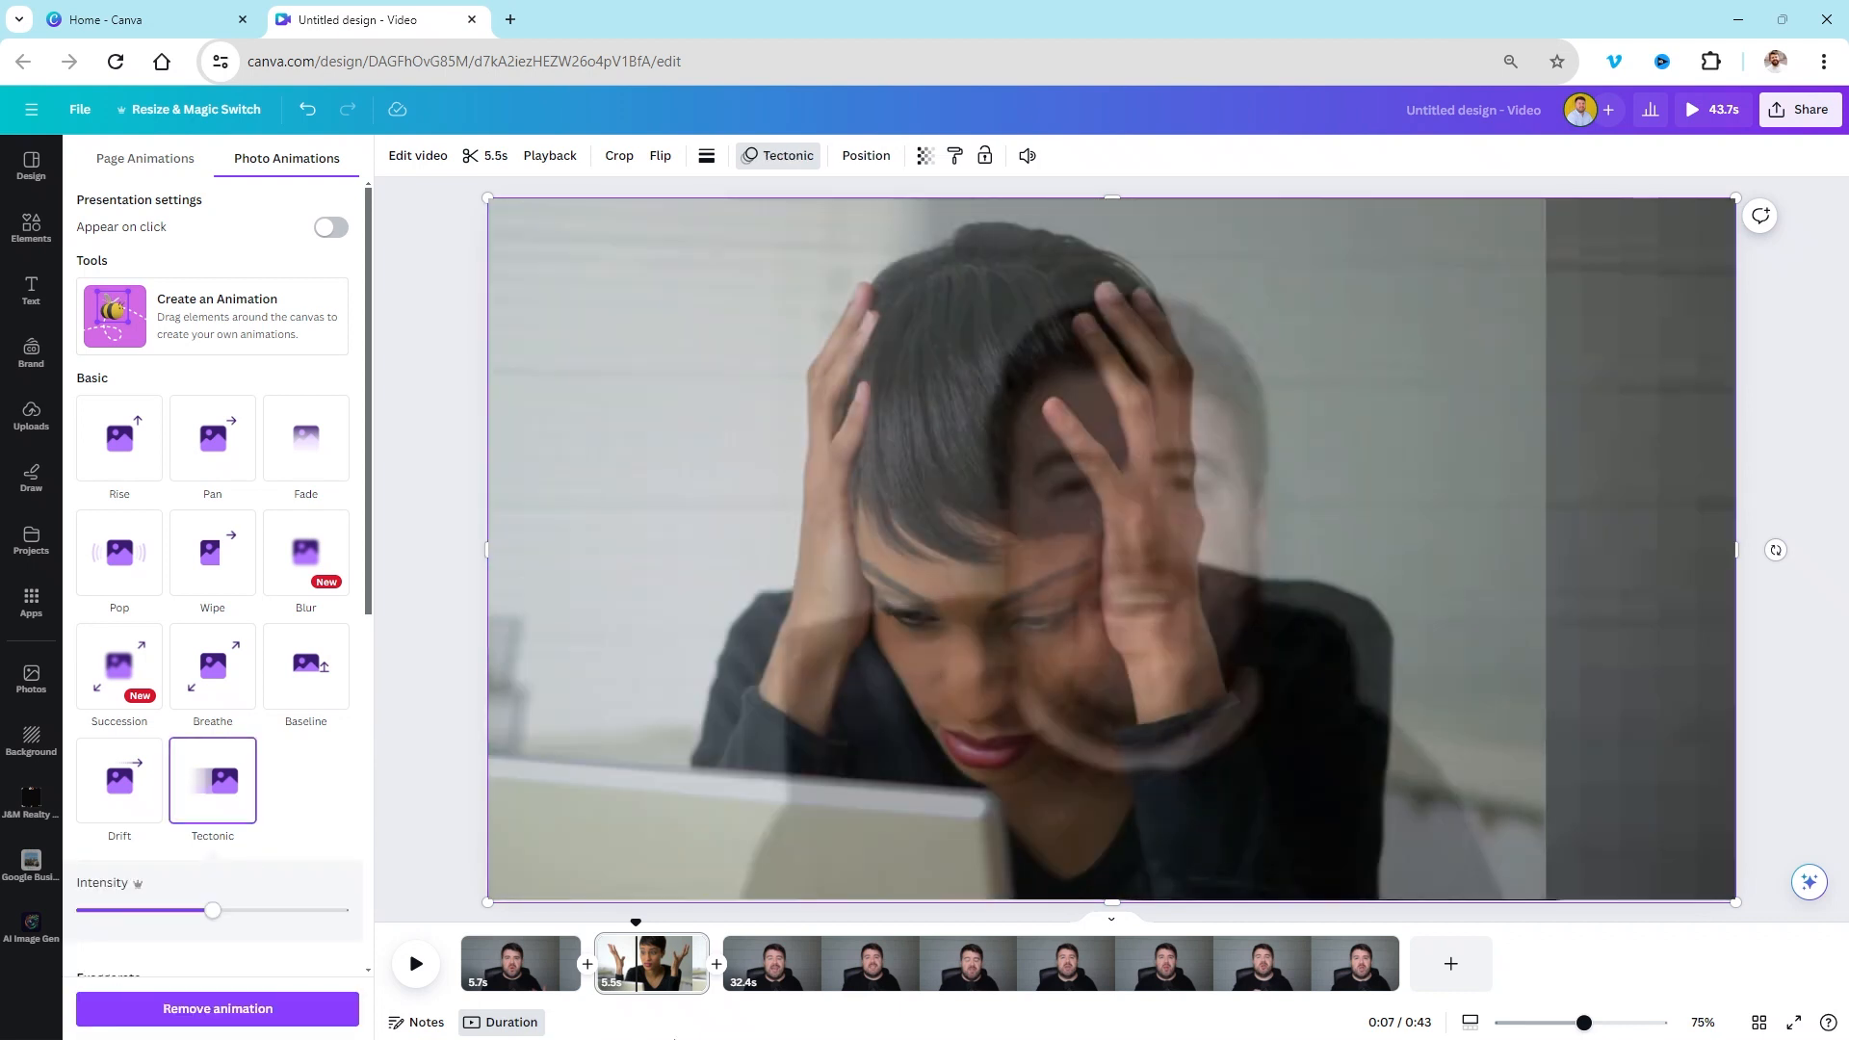
left_click(571, 953)
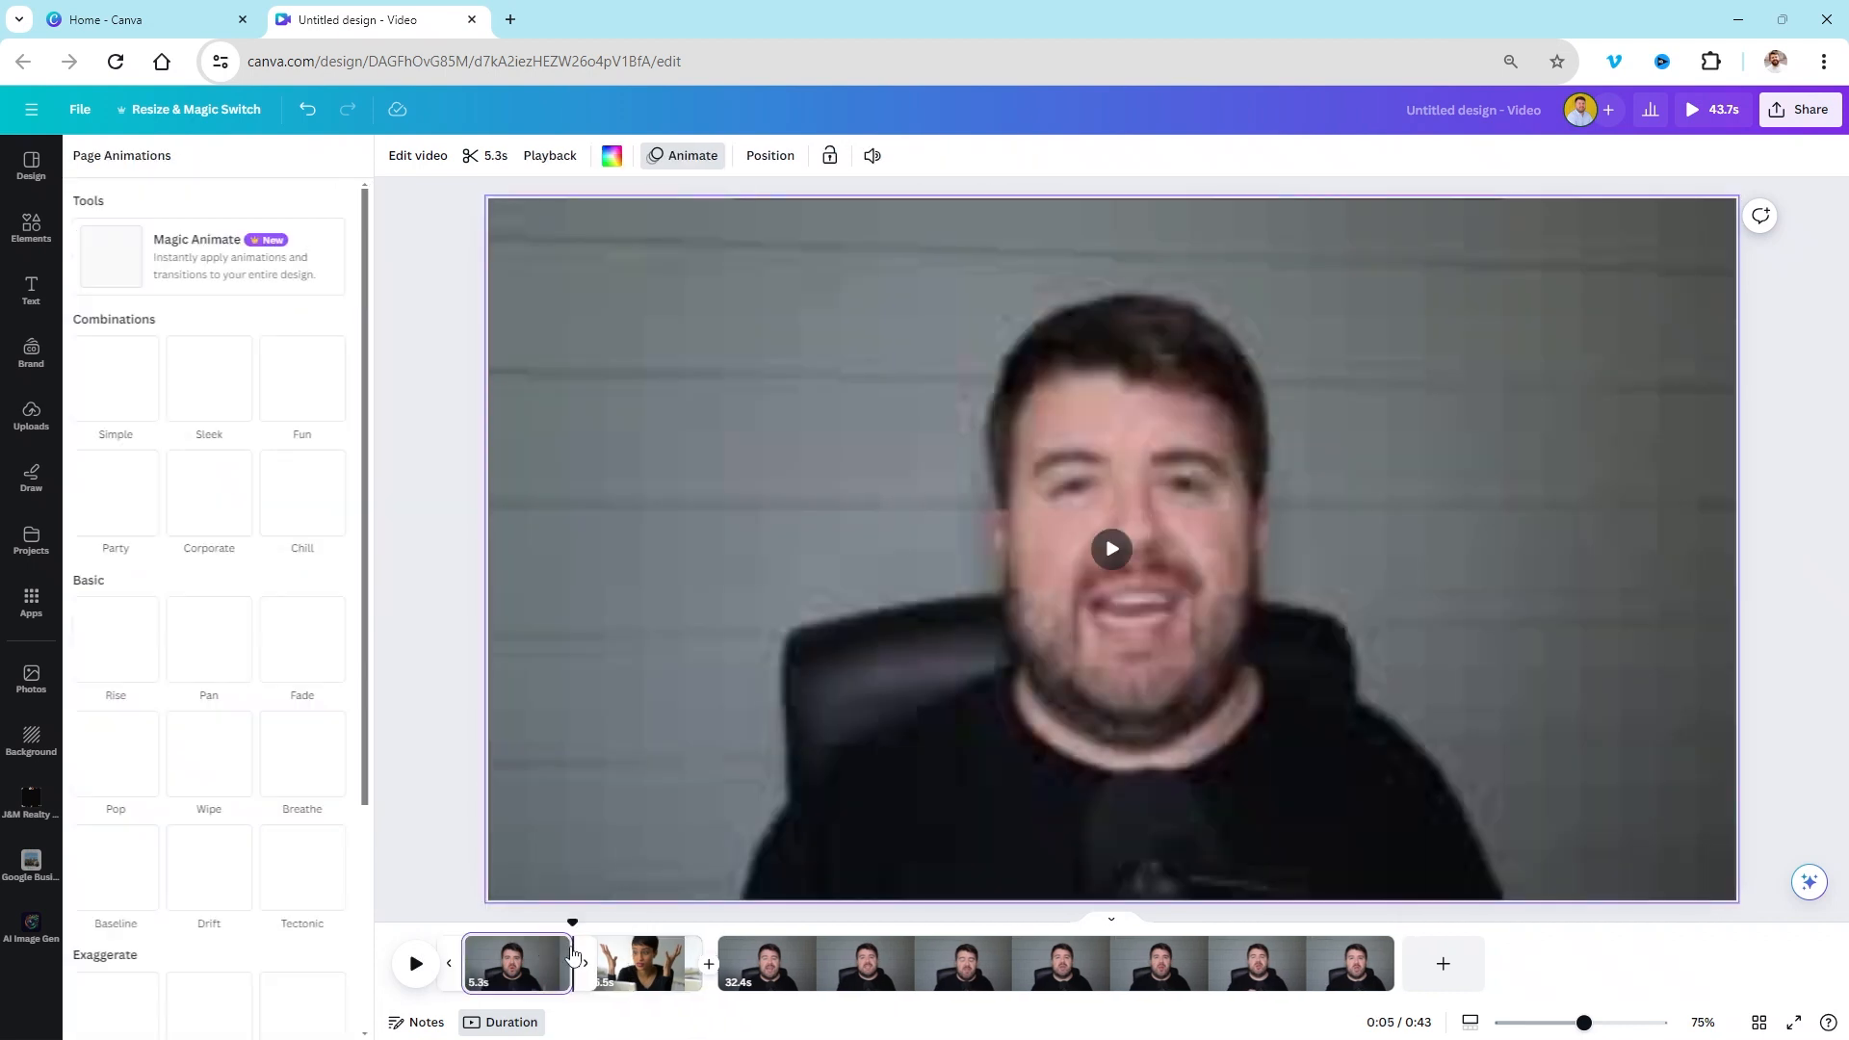
key("ctrl+z")
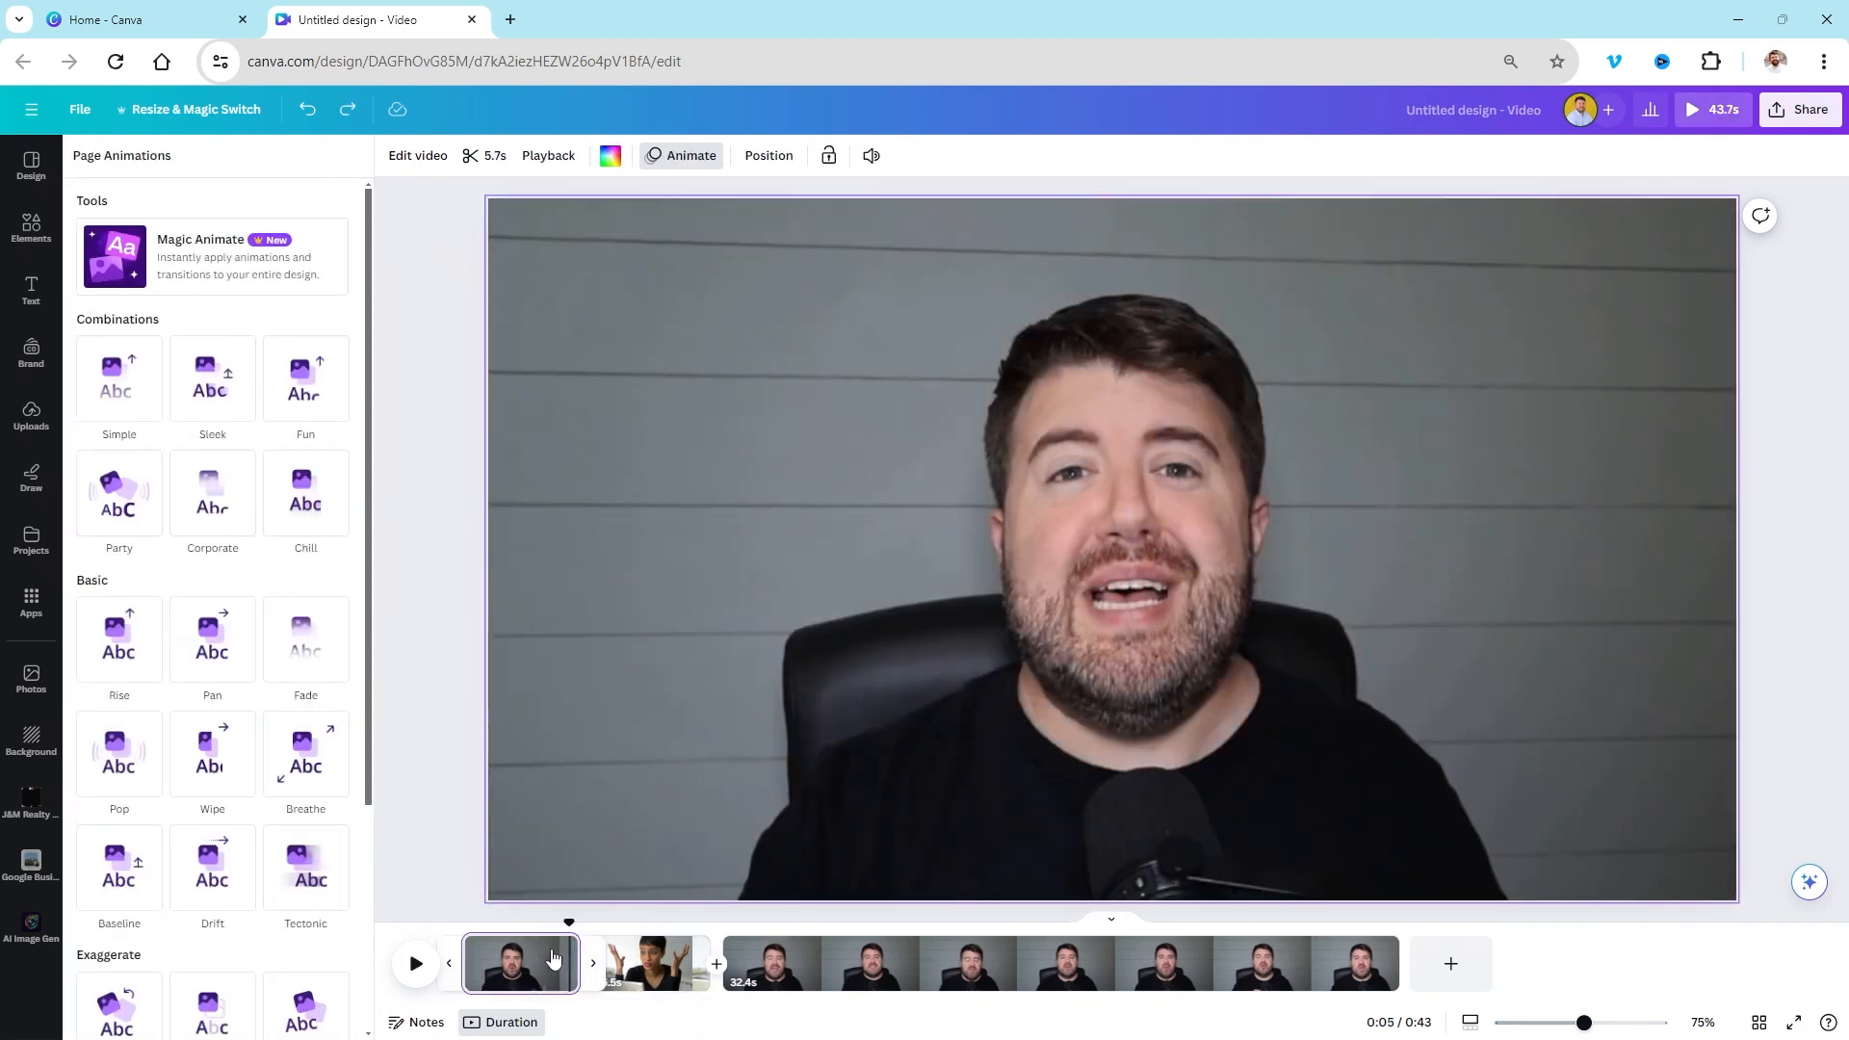
key("space")
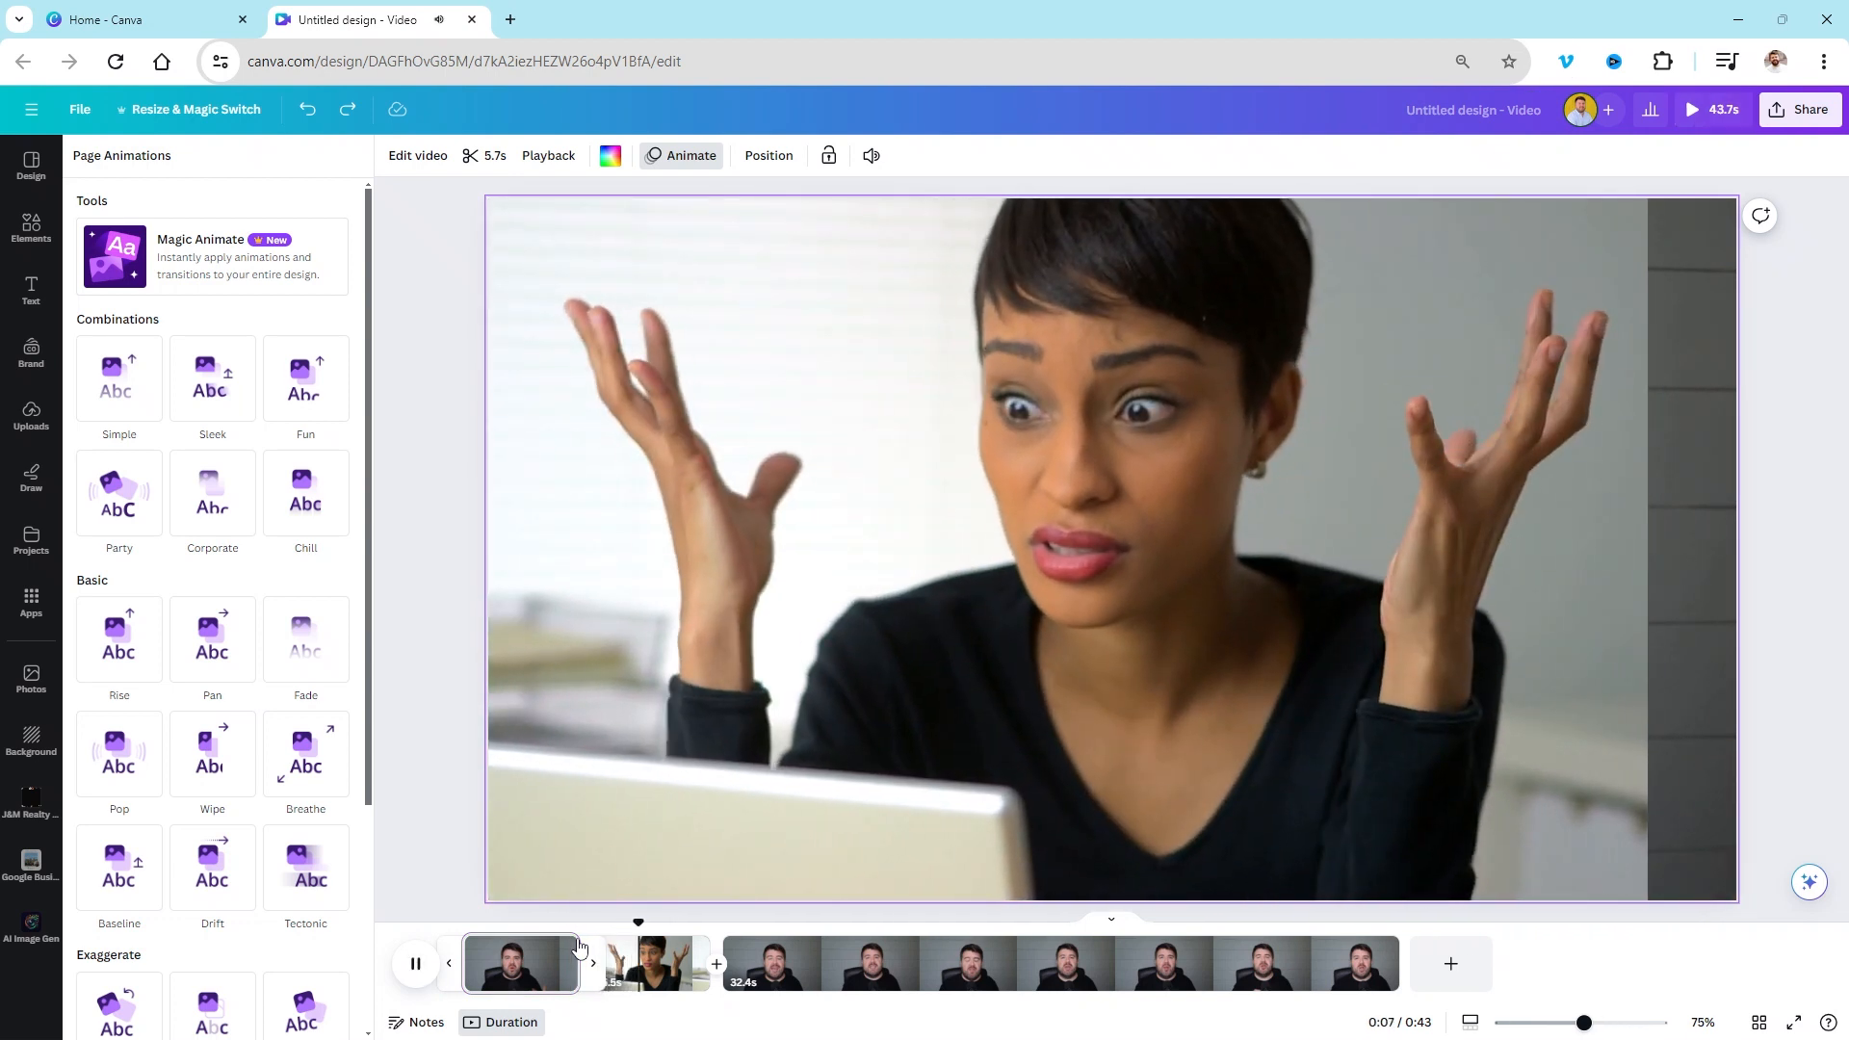
left_click(651, 963)
Step: Switch the woman clip's animation to Fade and return the playhead to 0:07
left_click(776, 400)
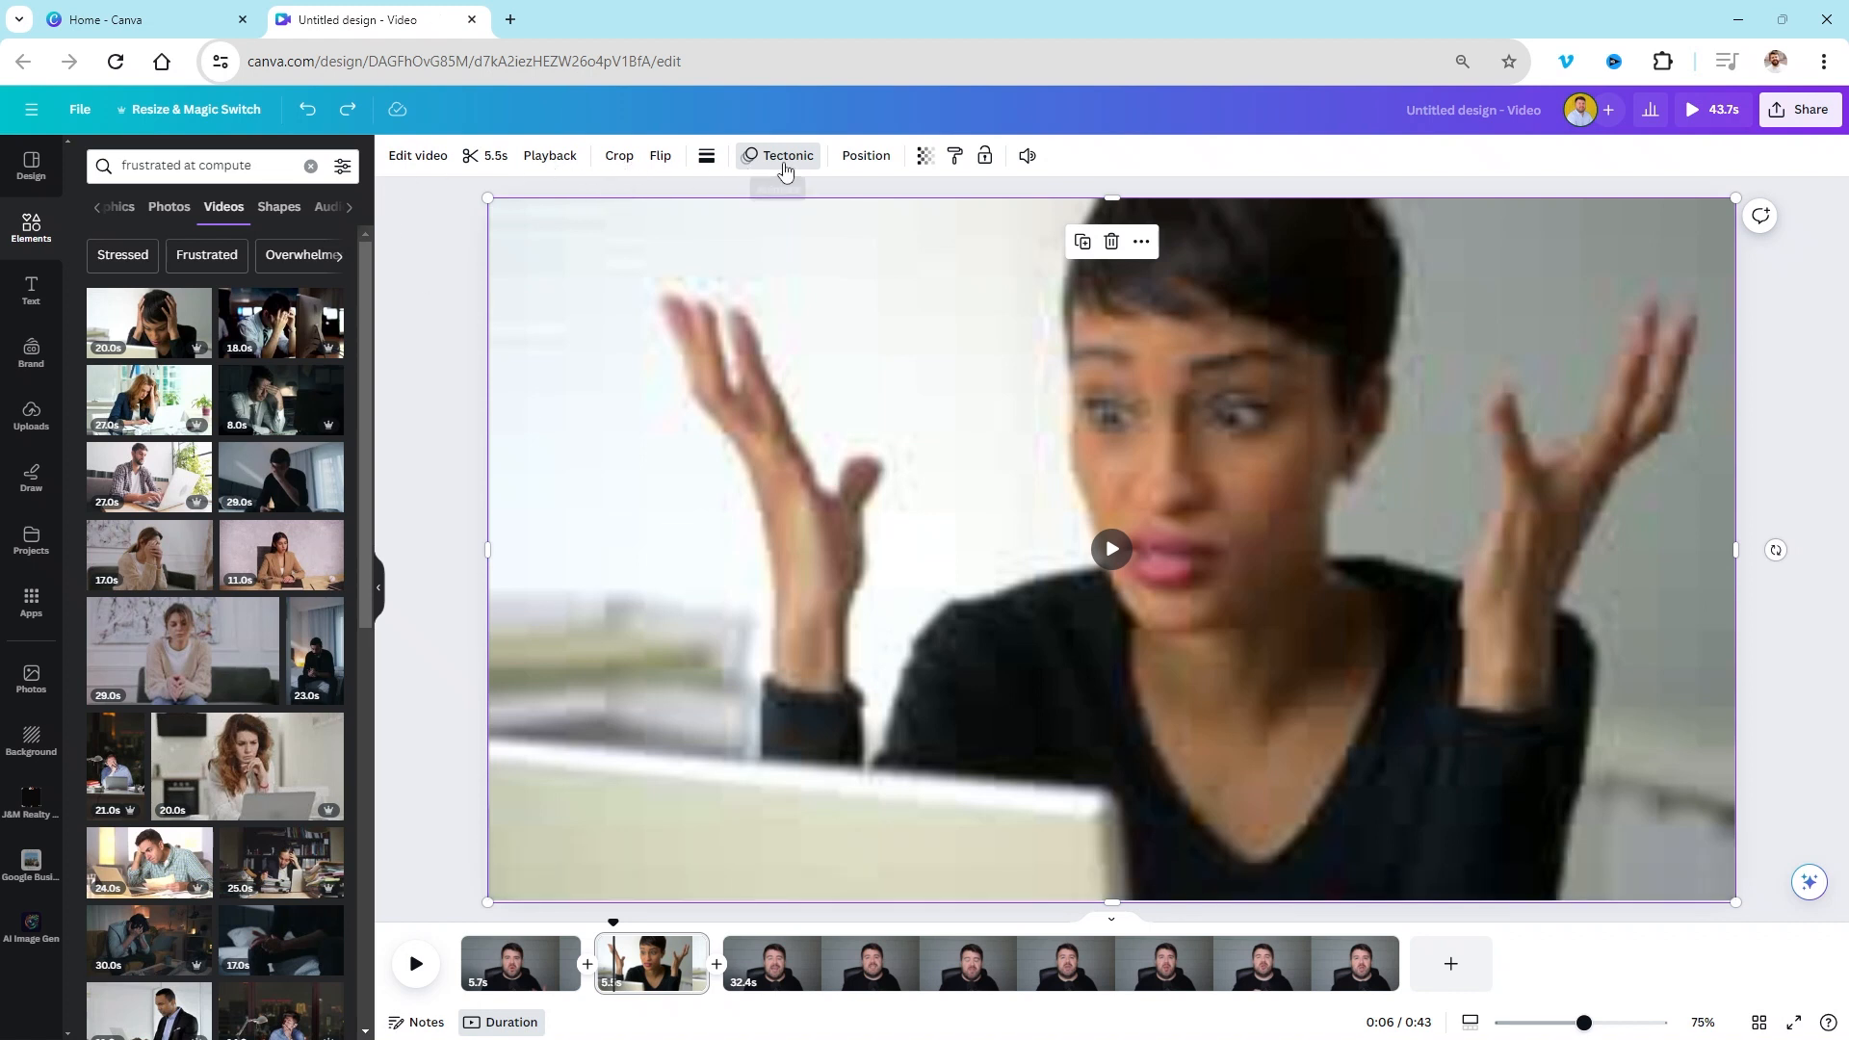
left_click(776, 156)
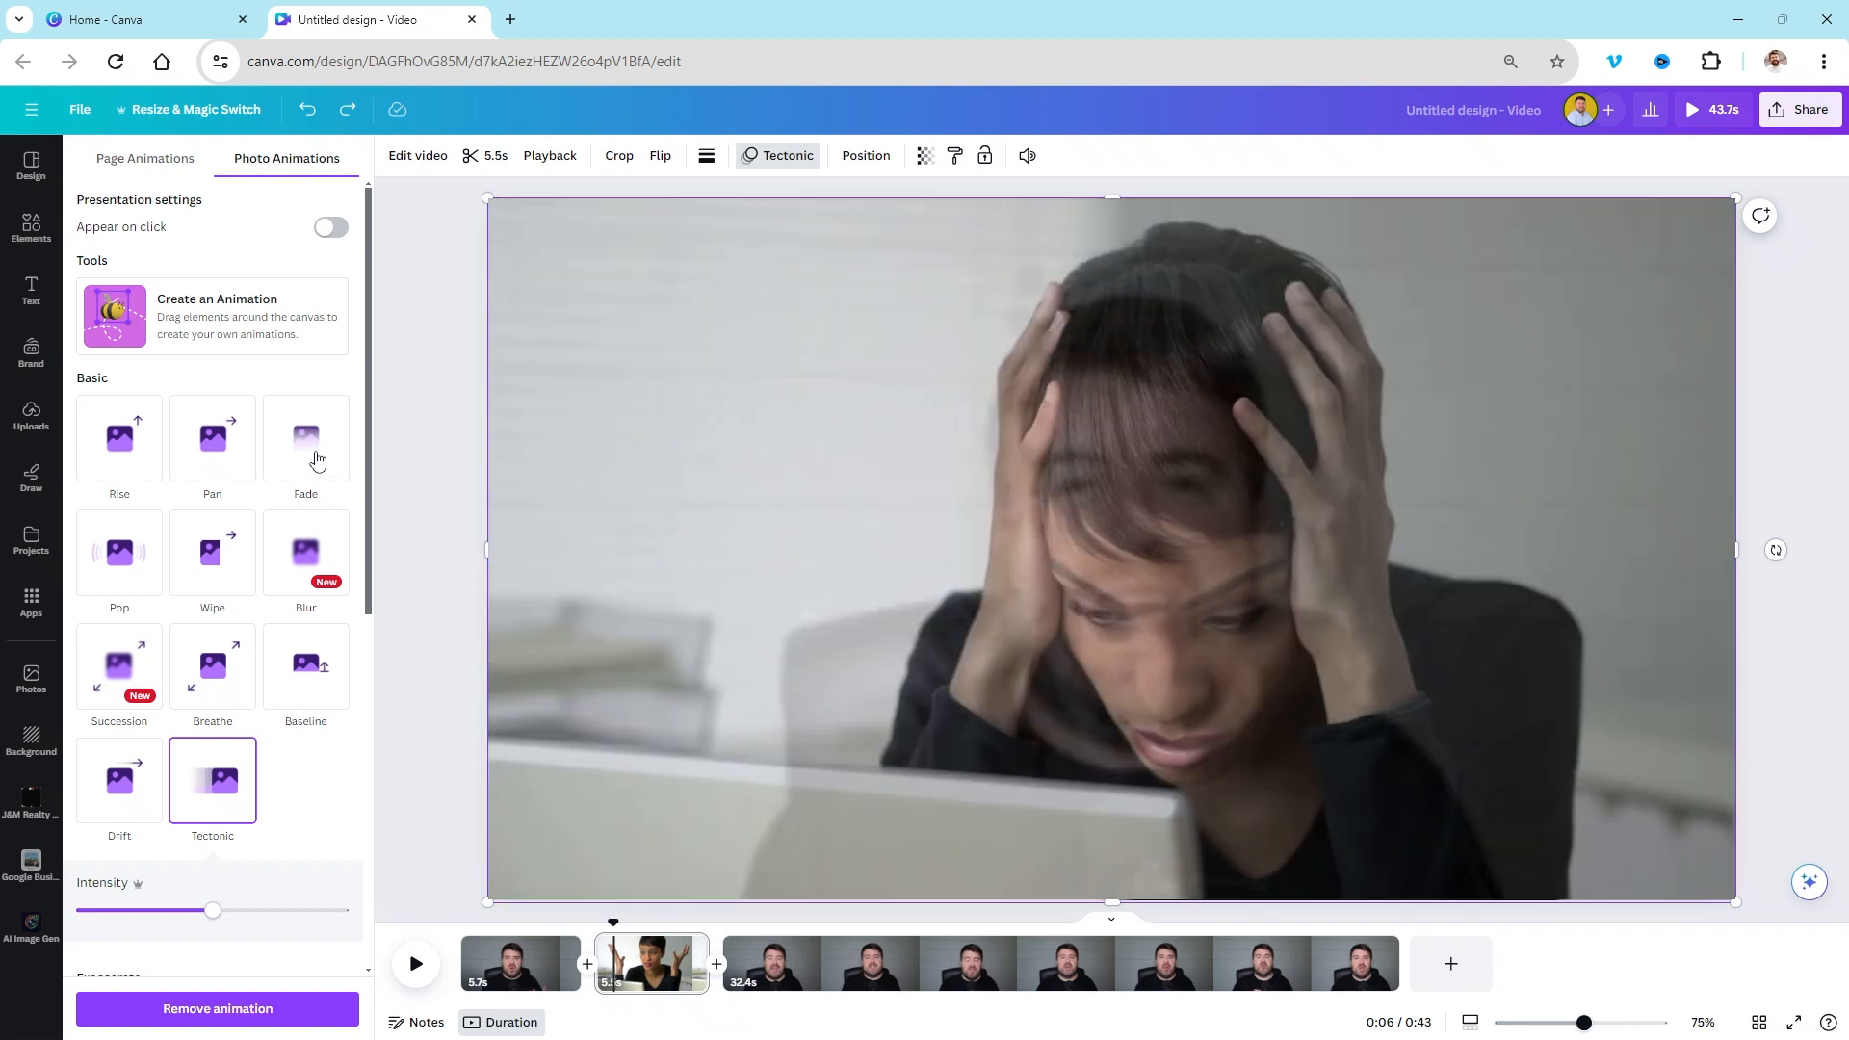
left_click(310, 466)
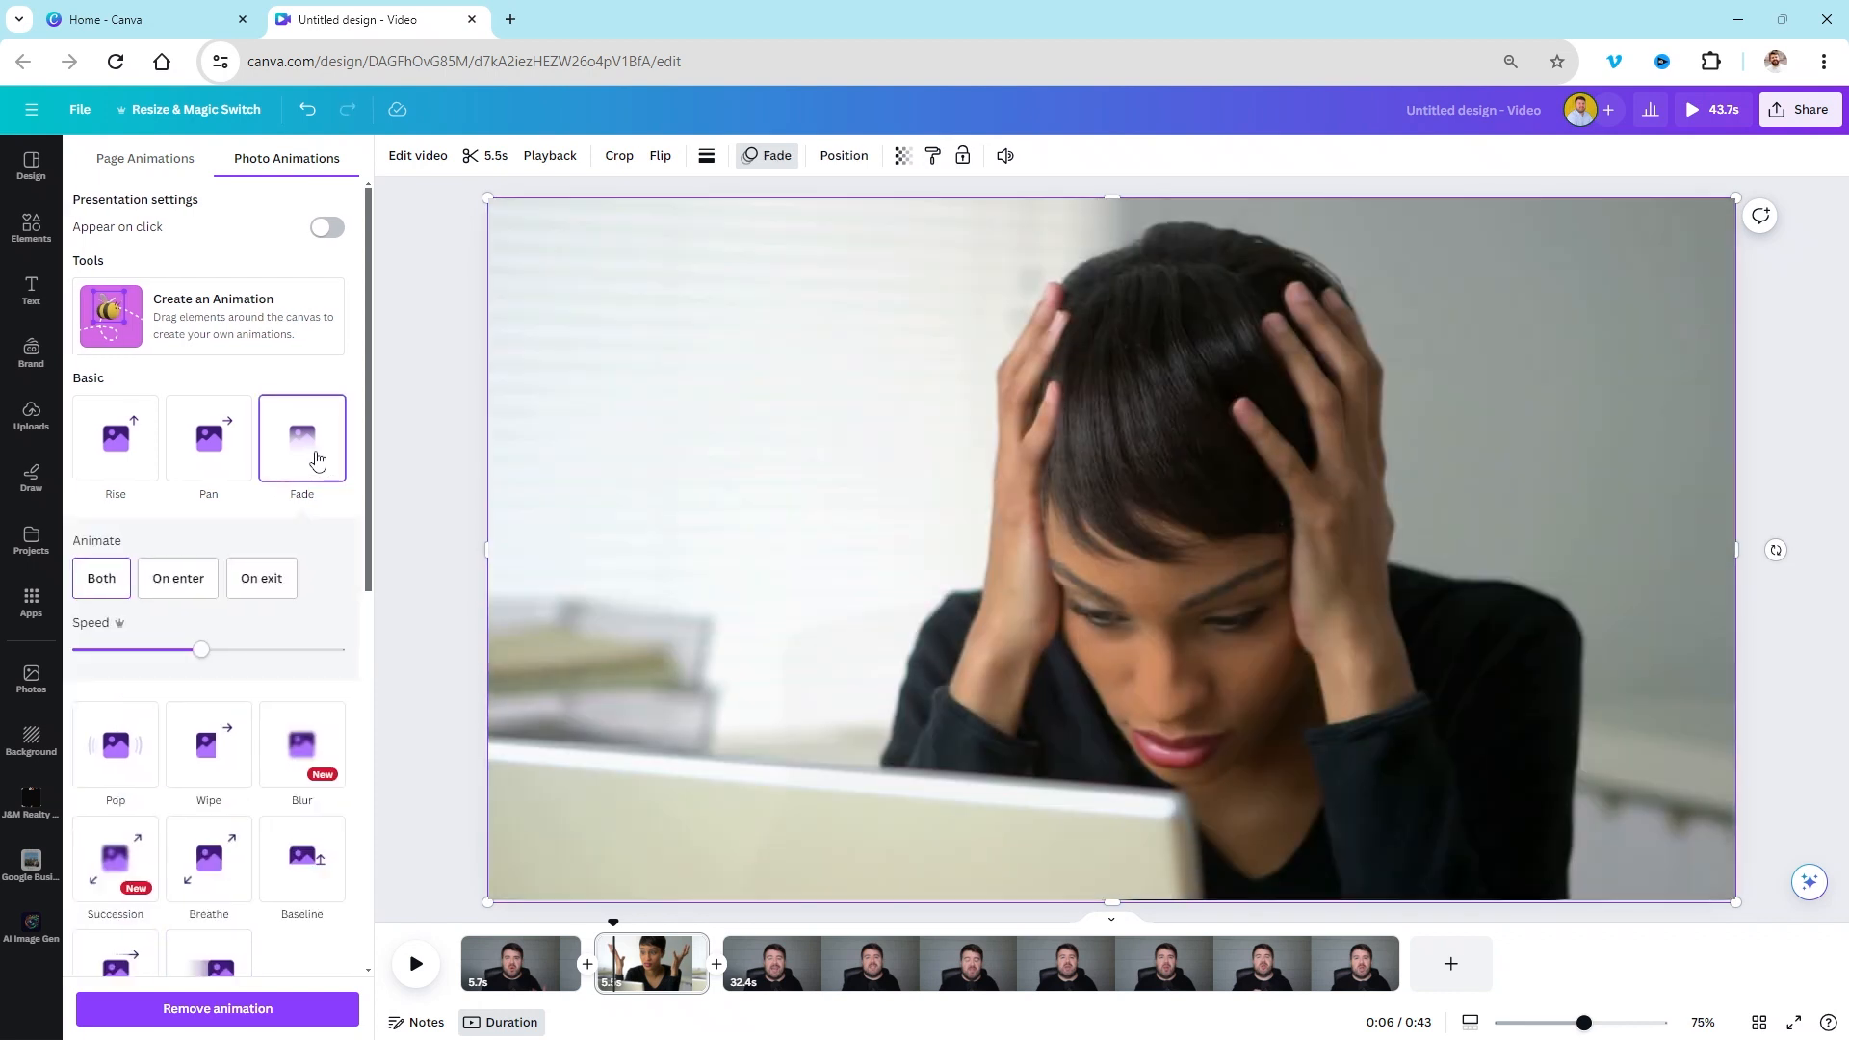
right_click(564, 954)
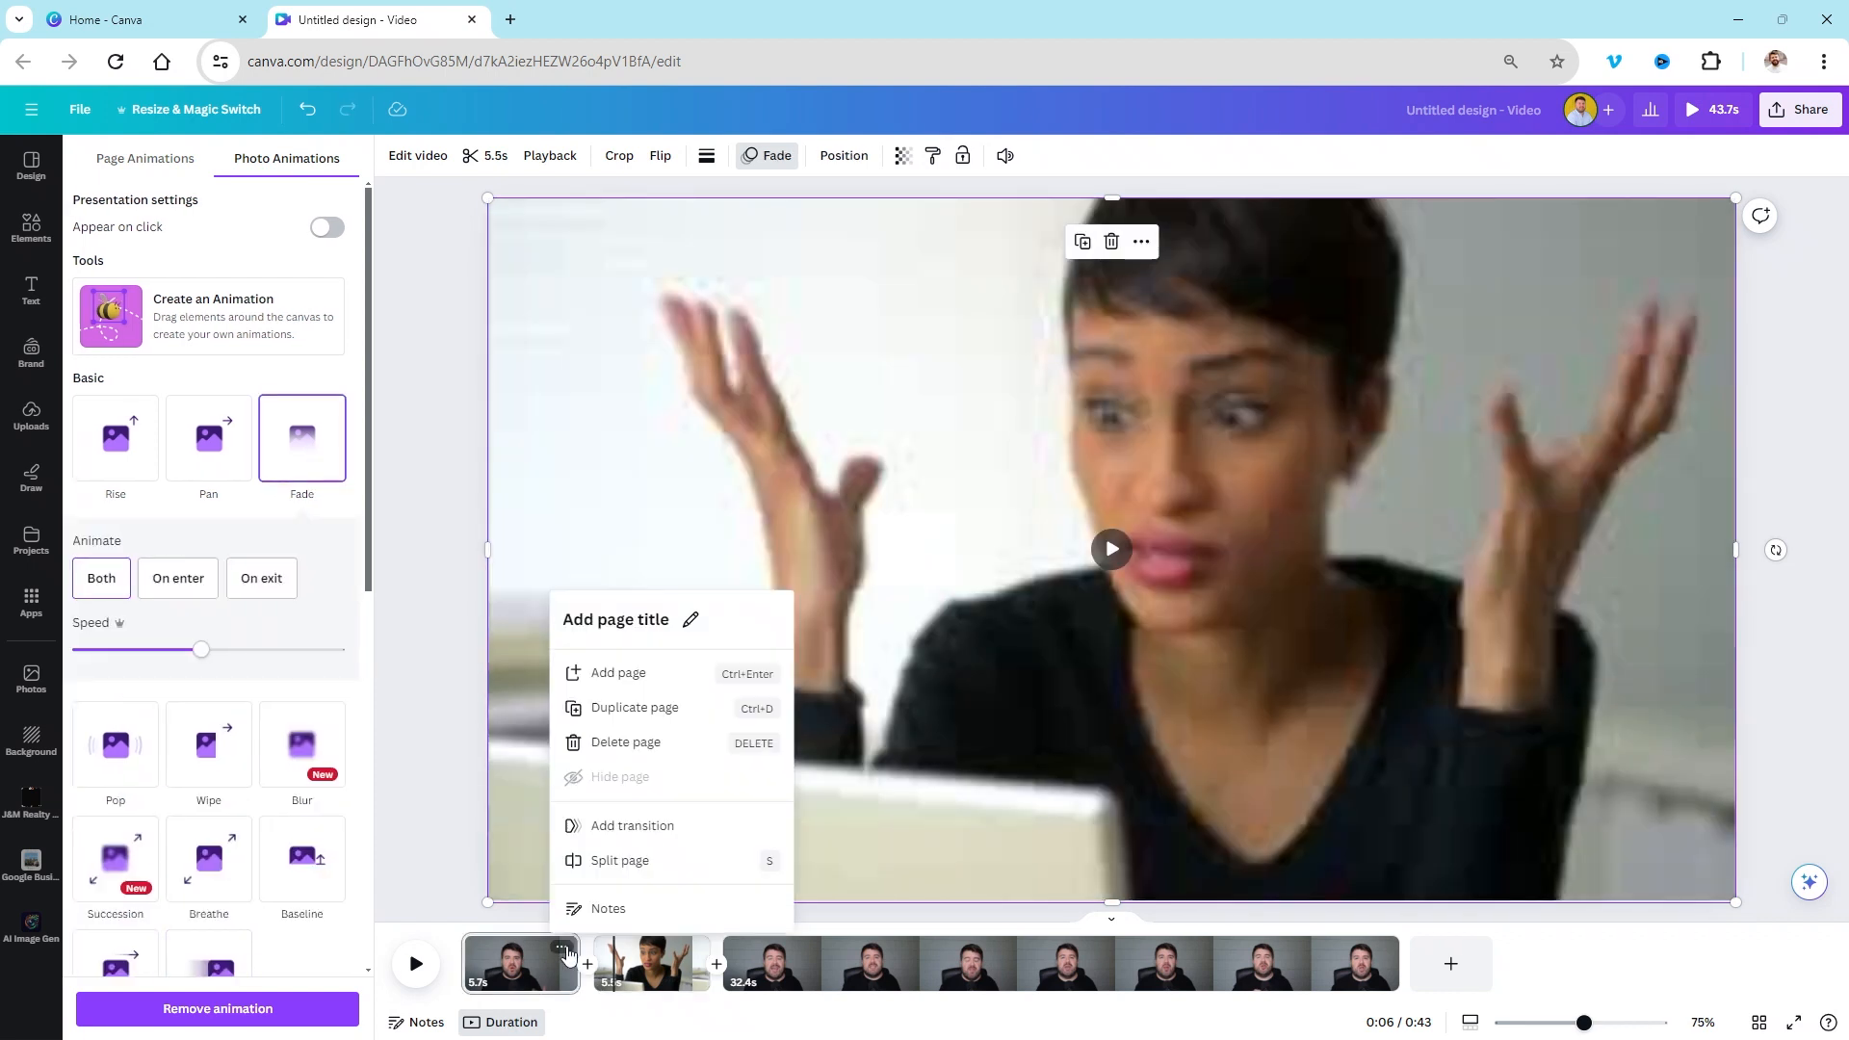
left_click(485, 934)
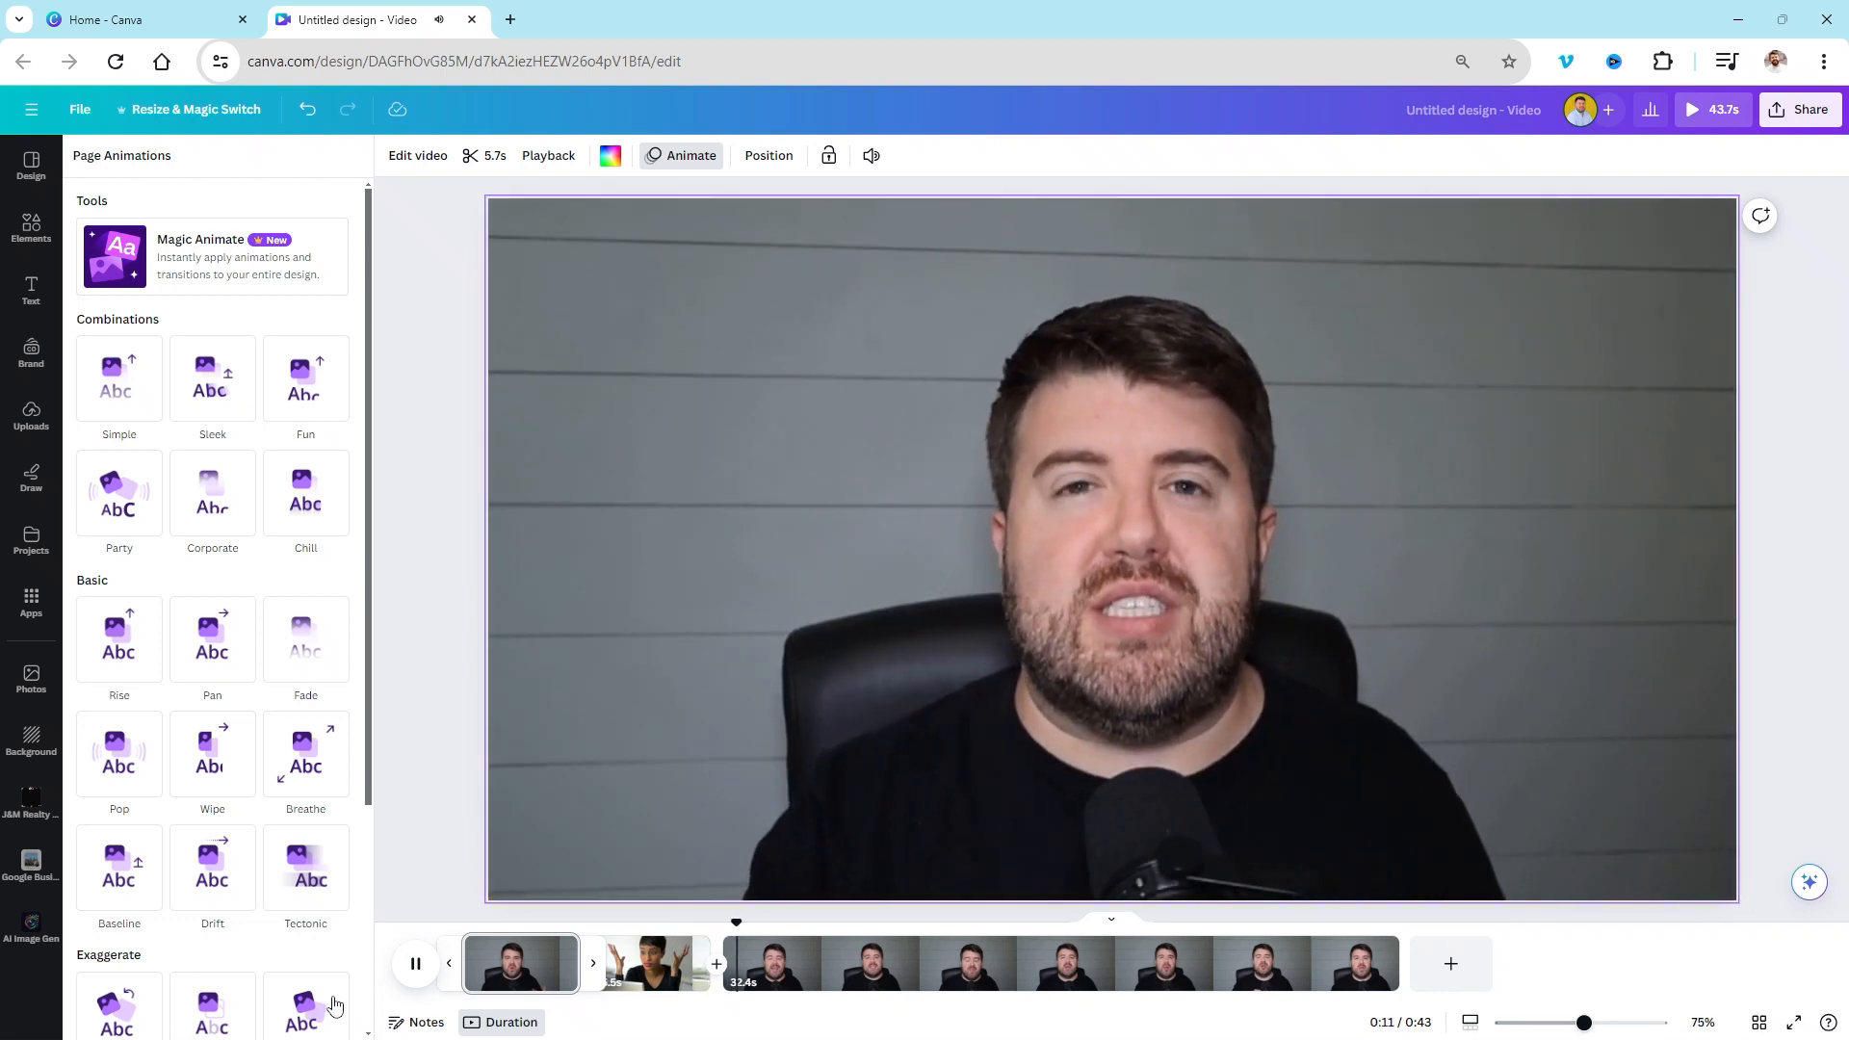
key("space")
left_click(661, 977)
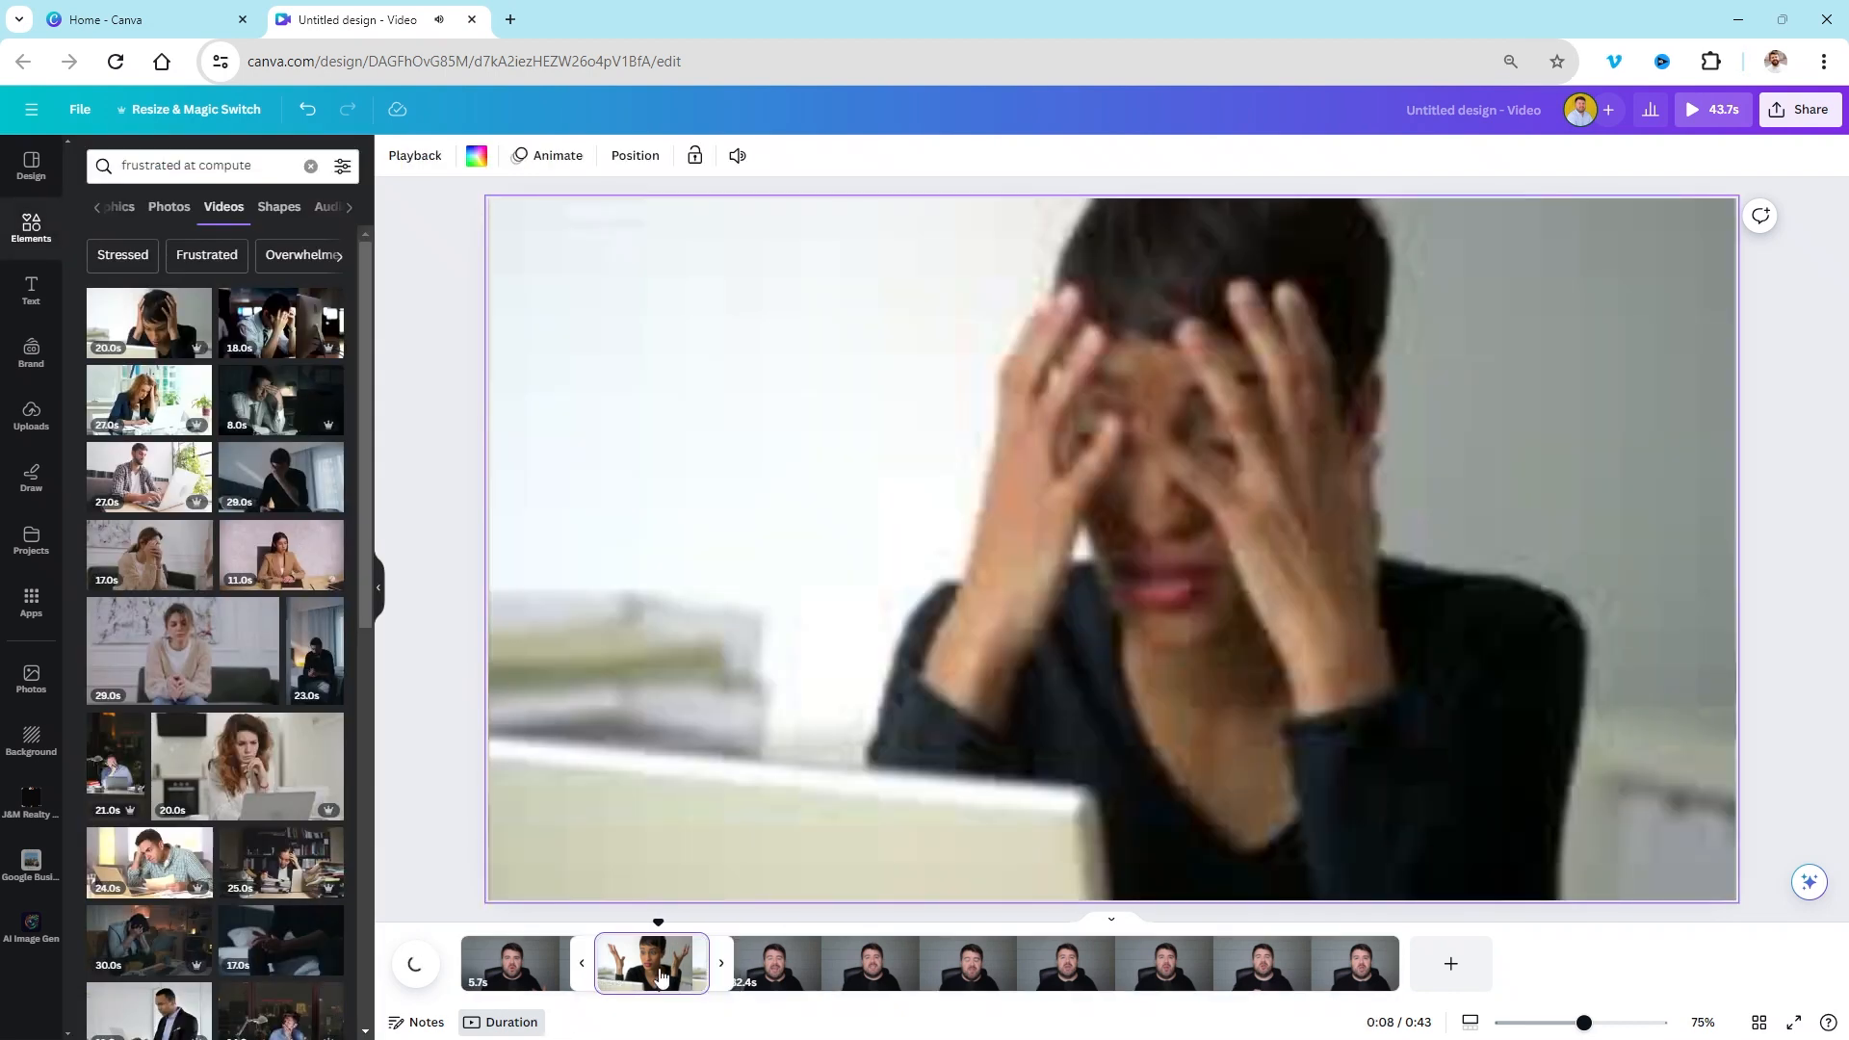
left_click(630, 963)
Step: Reposition the hands-raised woman video so it nearly fills the second page
left_click(770, 773)
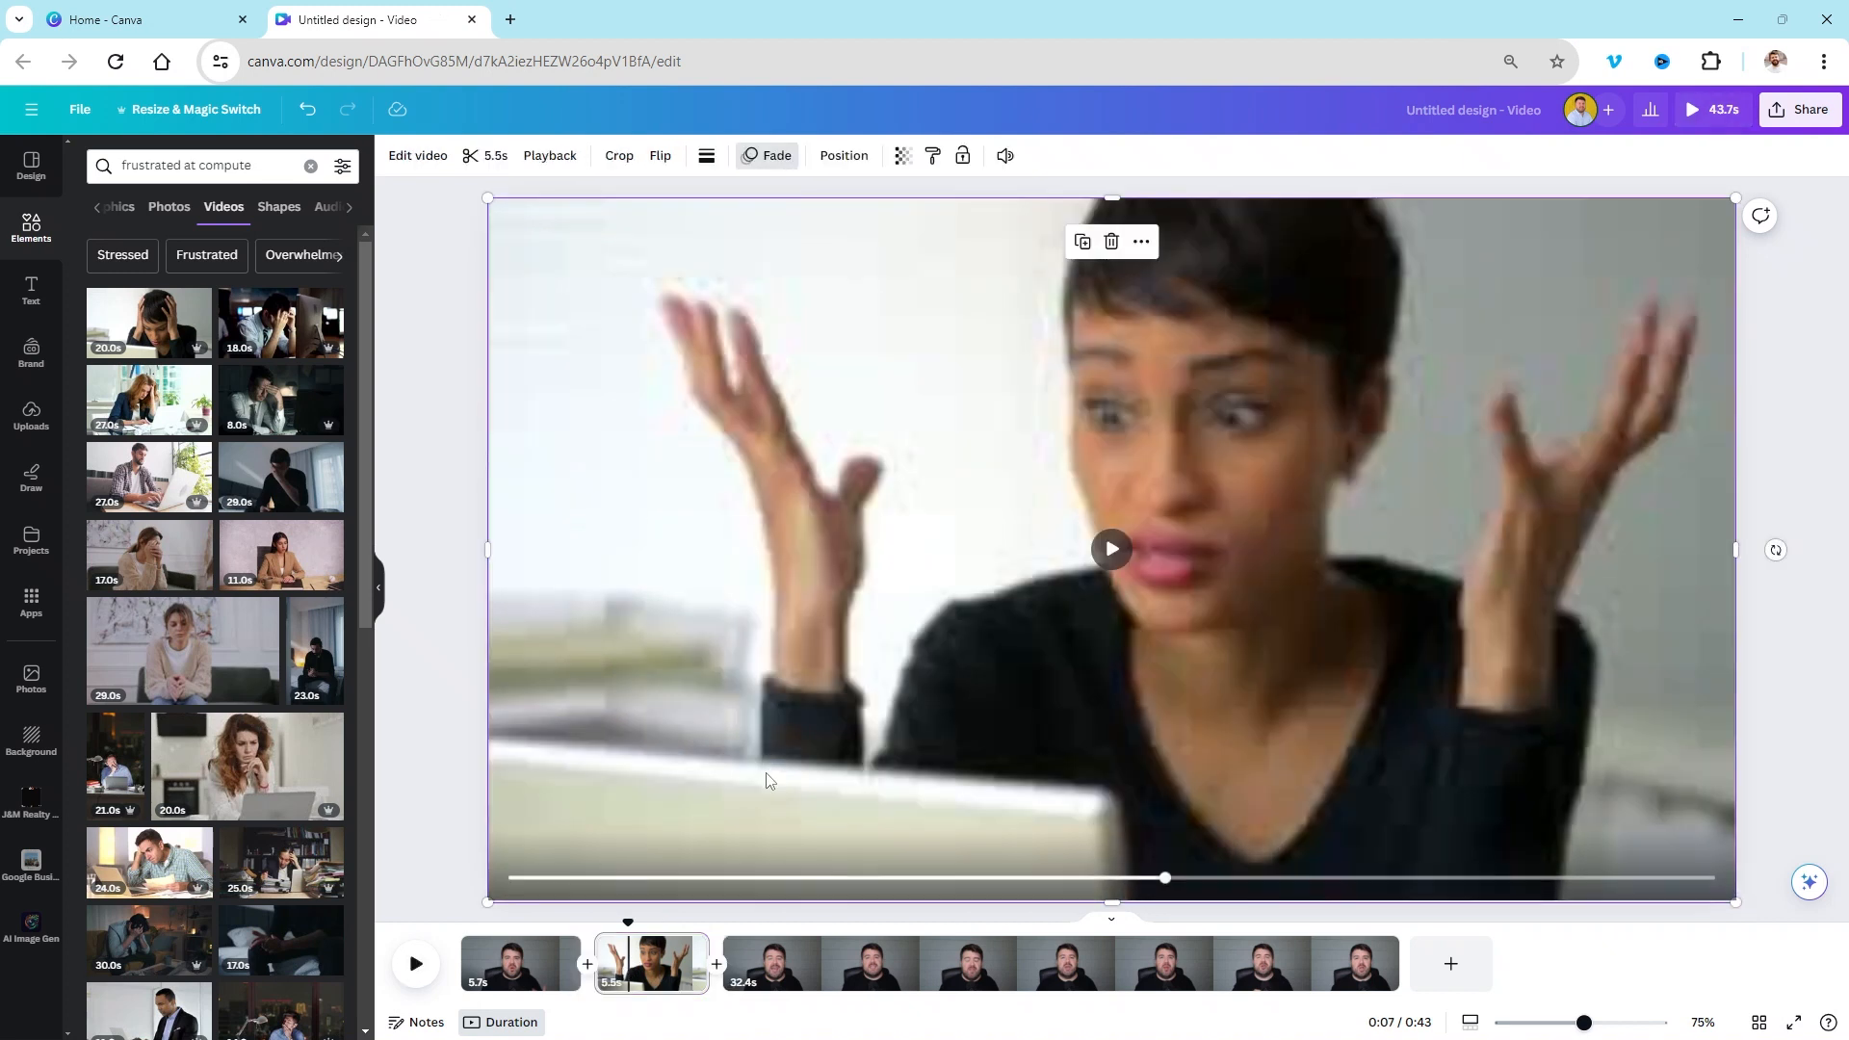
left_click(764, 965)
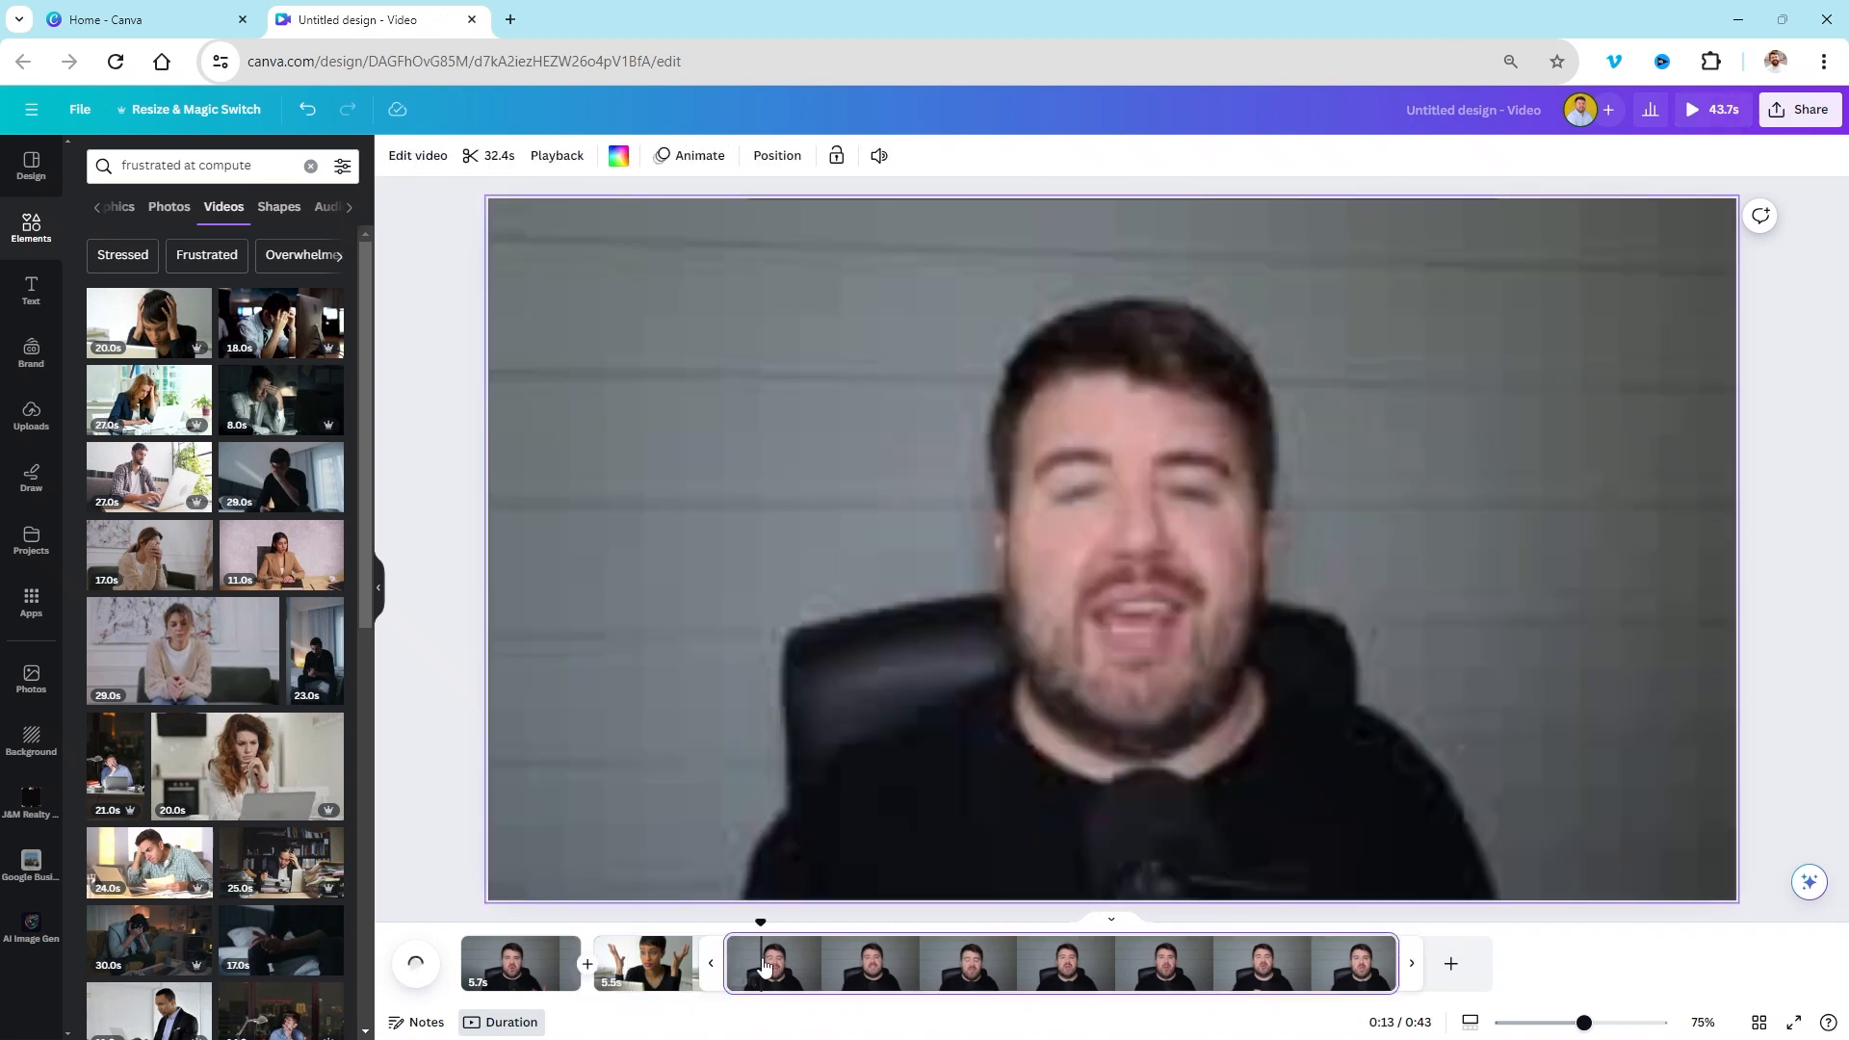
left_click(658, 966)
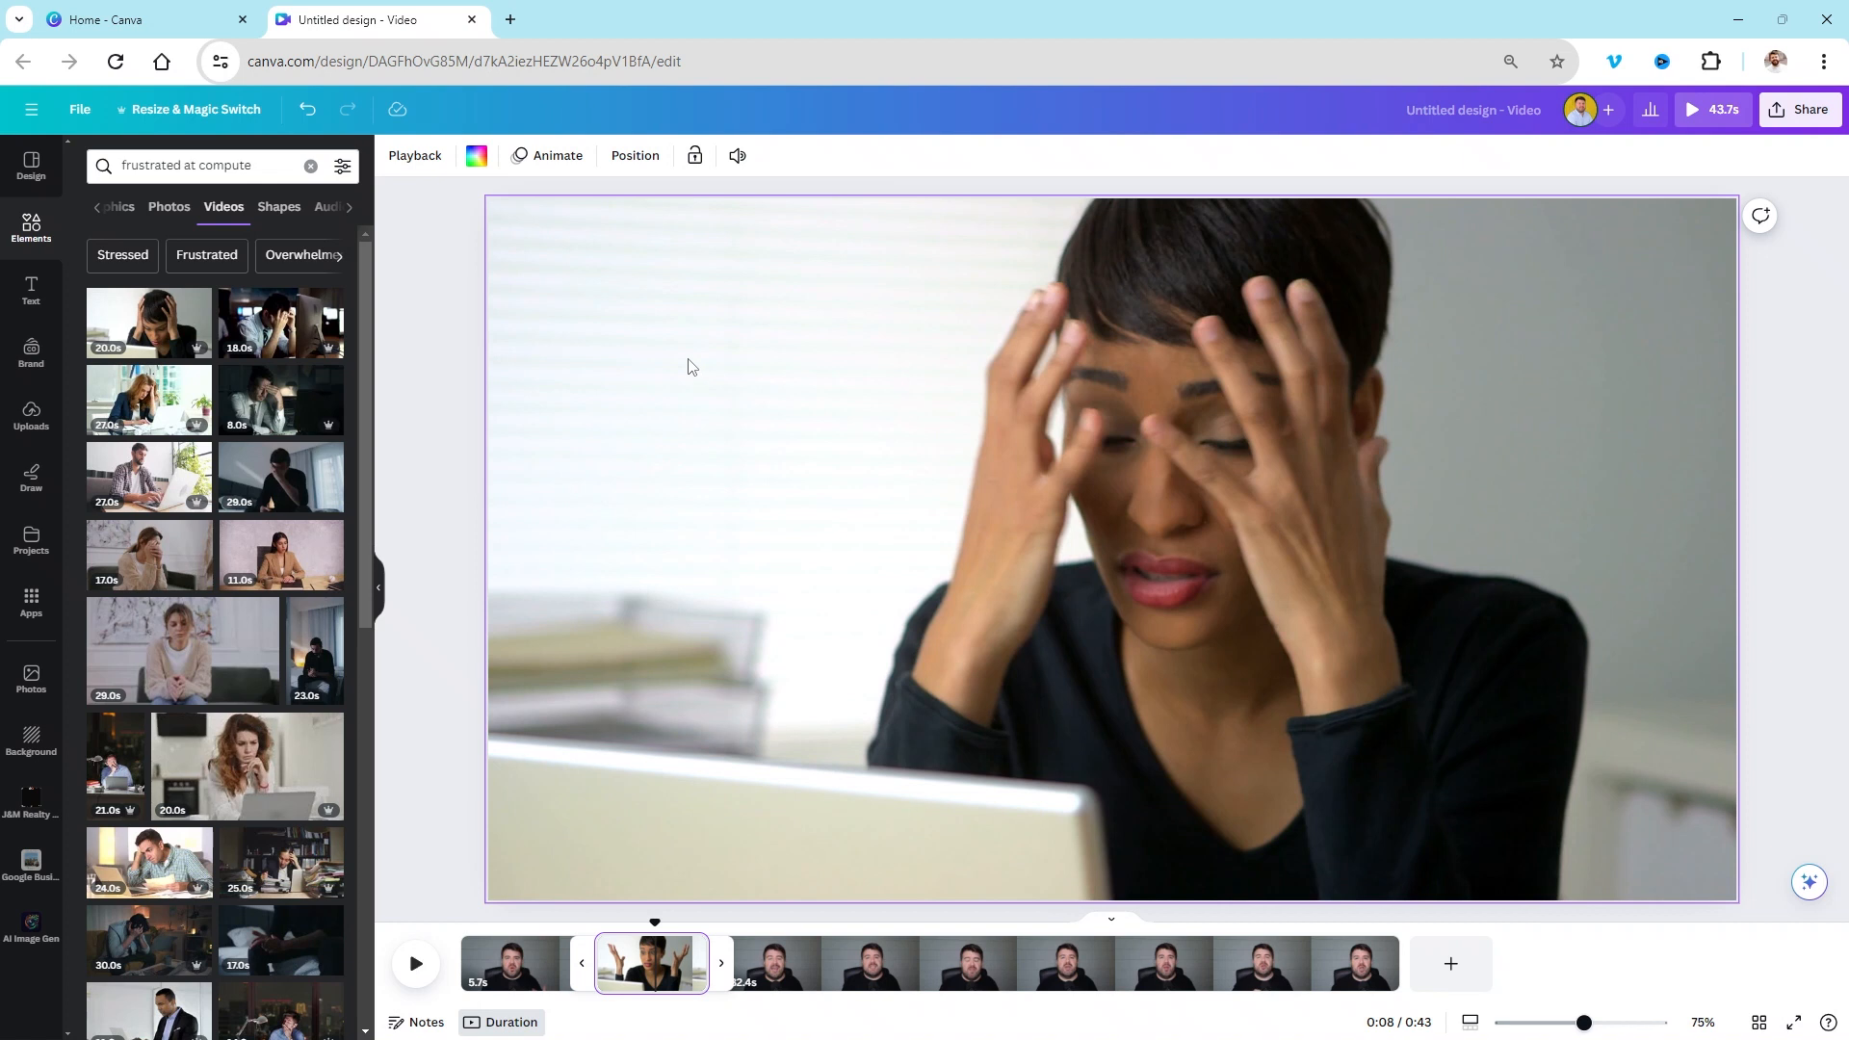
left_click(751, 412)
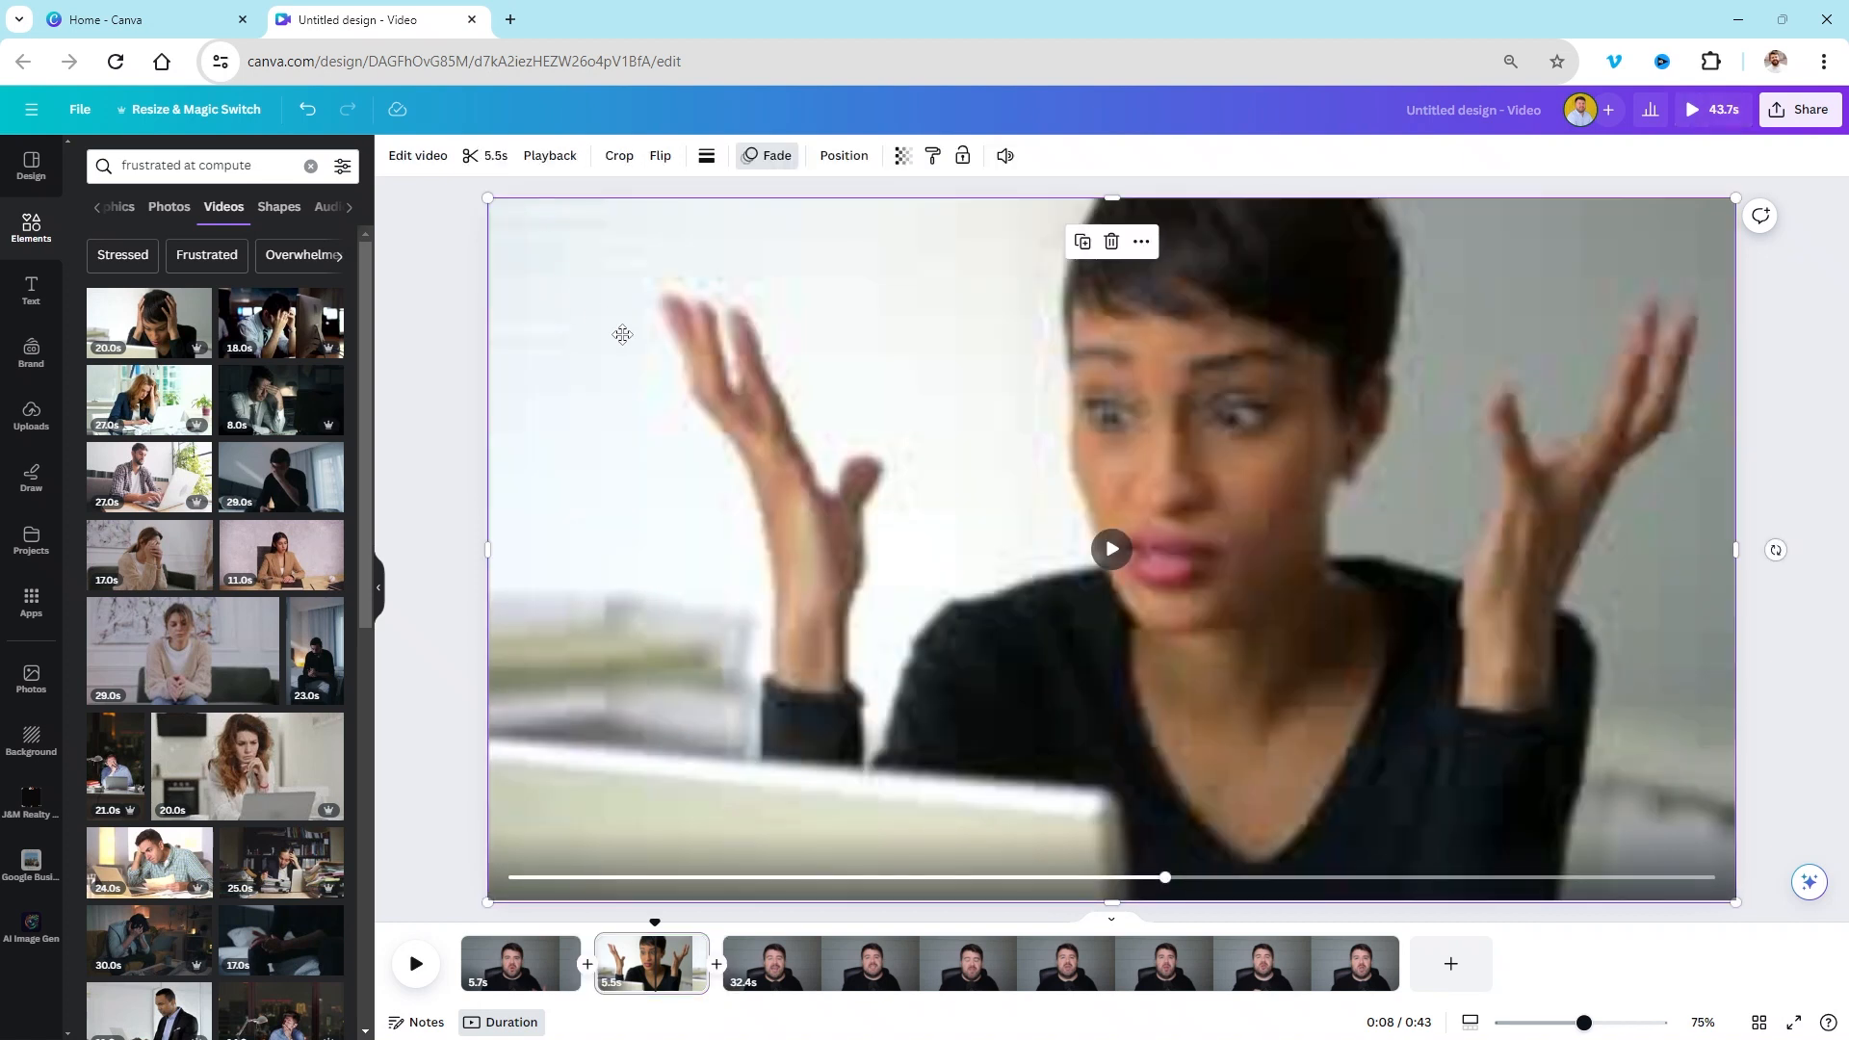
left_click_drag(622, 335, 738, 459)
left_click(553, 253)
left_click_drag(636, 387, 520, 264)
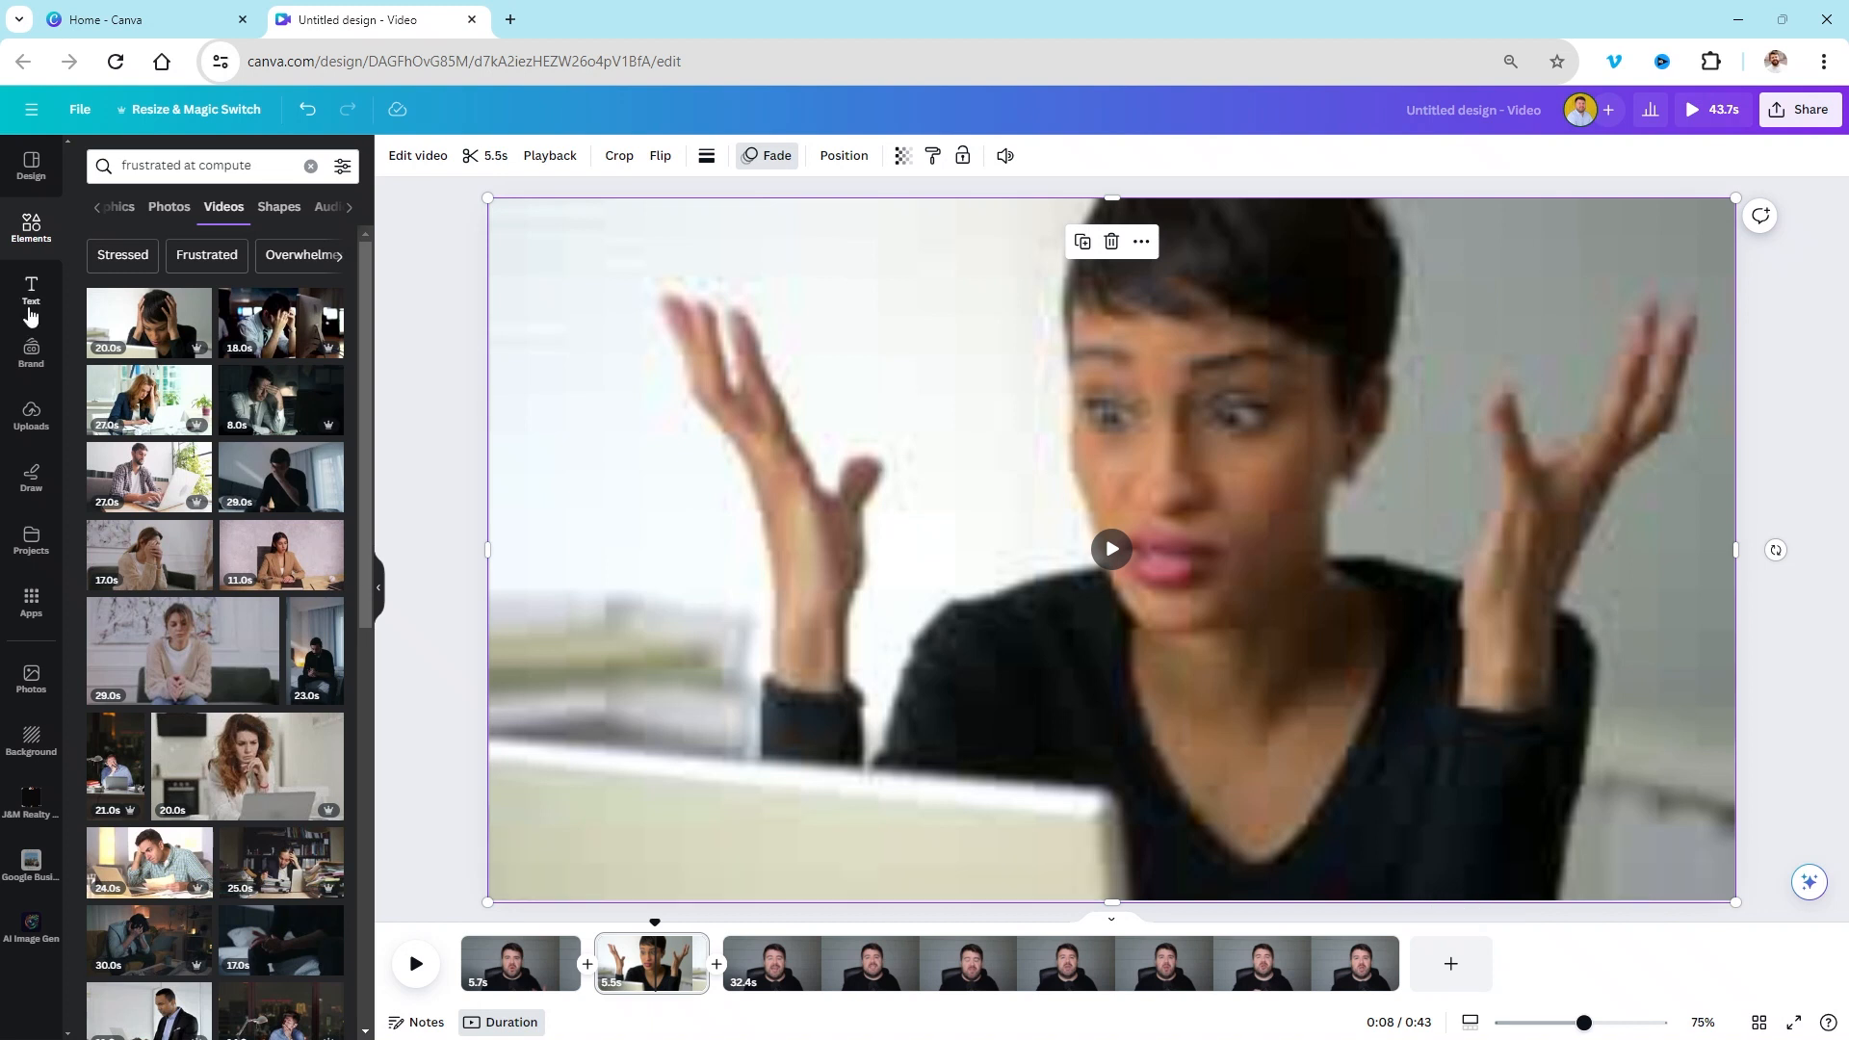
Step: Add the 37.4s uploaded clip as the final scene and undo the accidentally added 53.2s video
left_click(31, 414)
left_click_drag(135, 356, 1474, 961)
left_click_drag(1537, 1027, 1532, 1002)
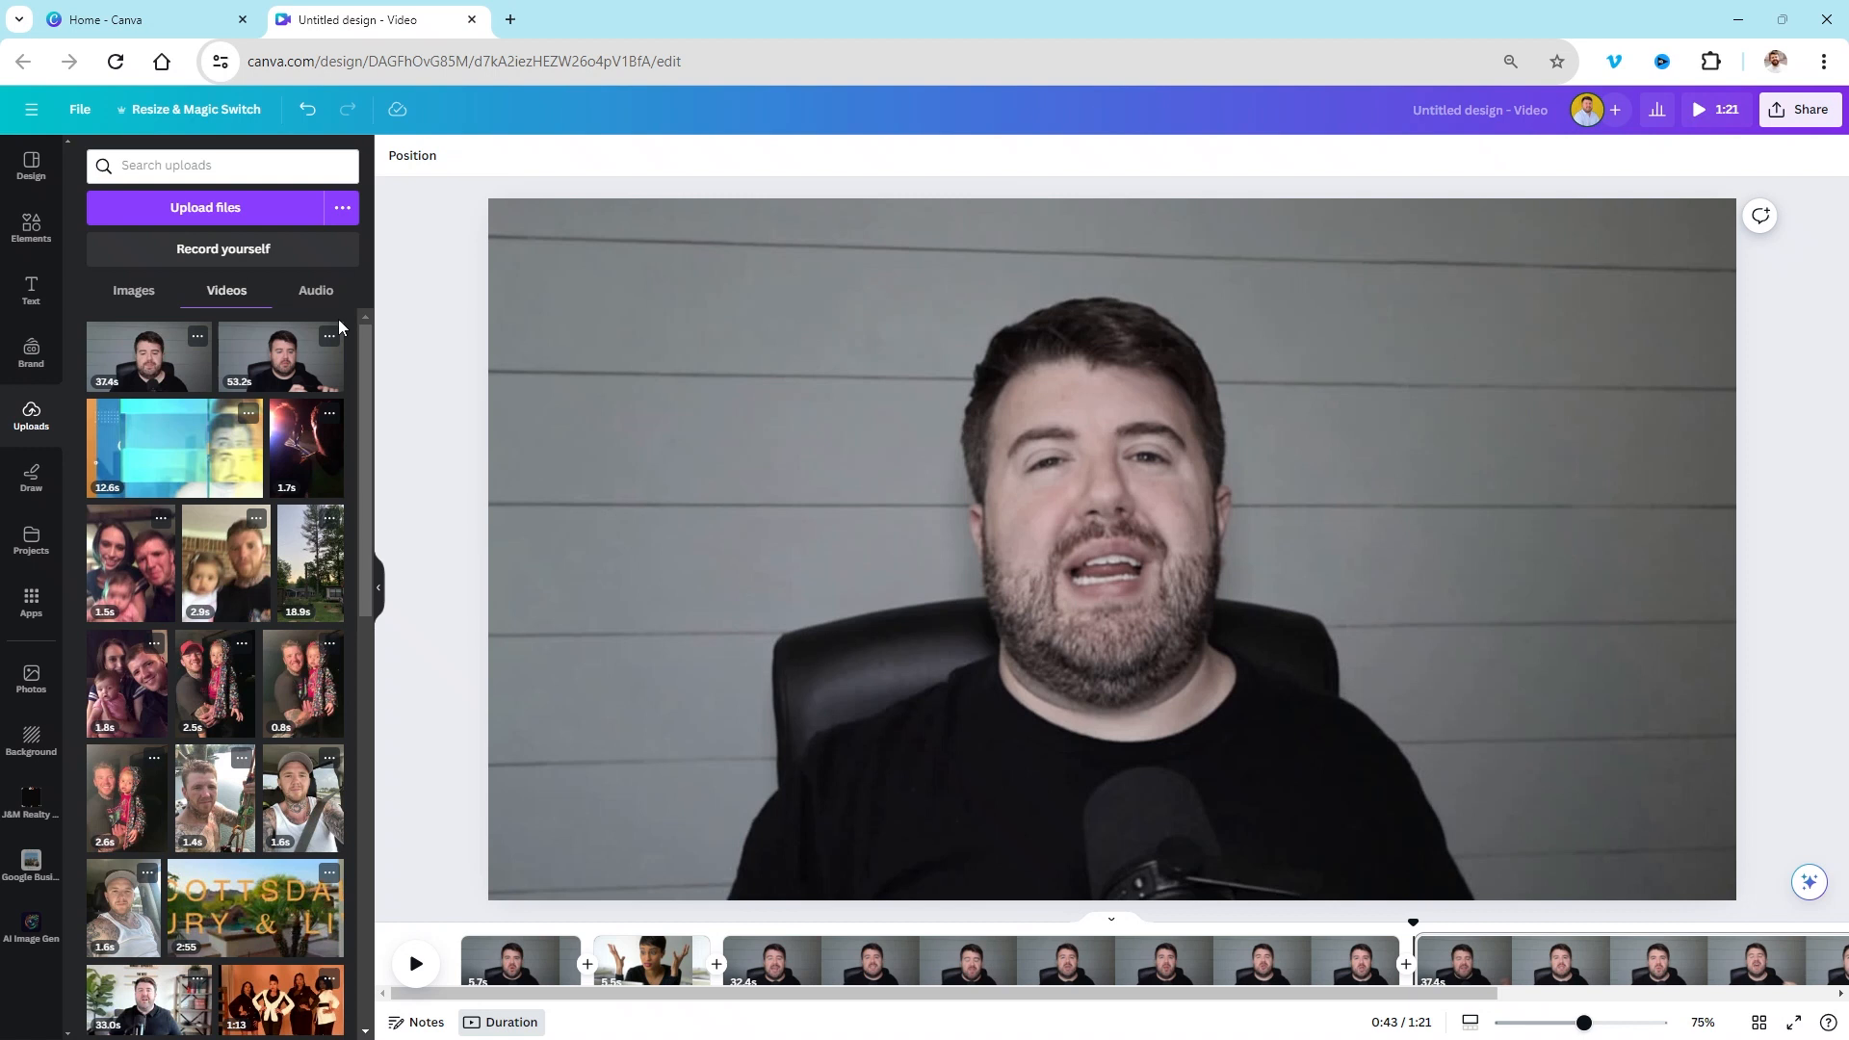
left_click(291, 356)
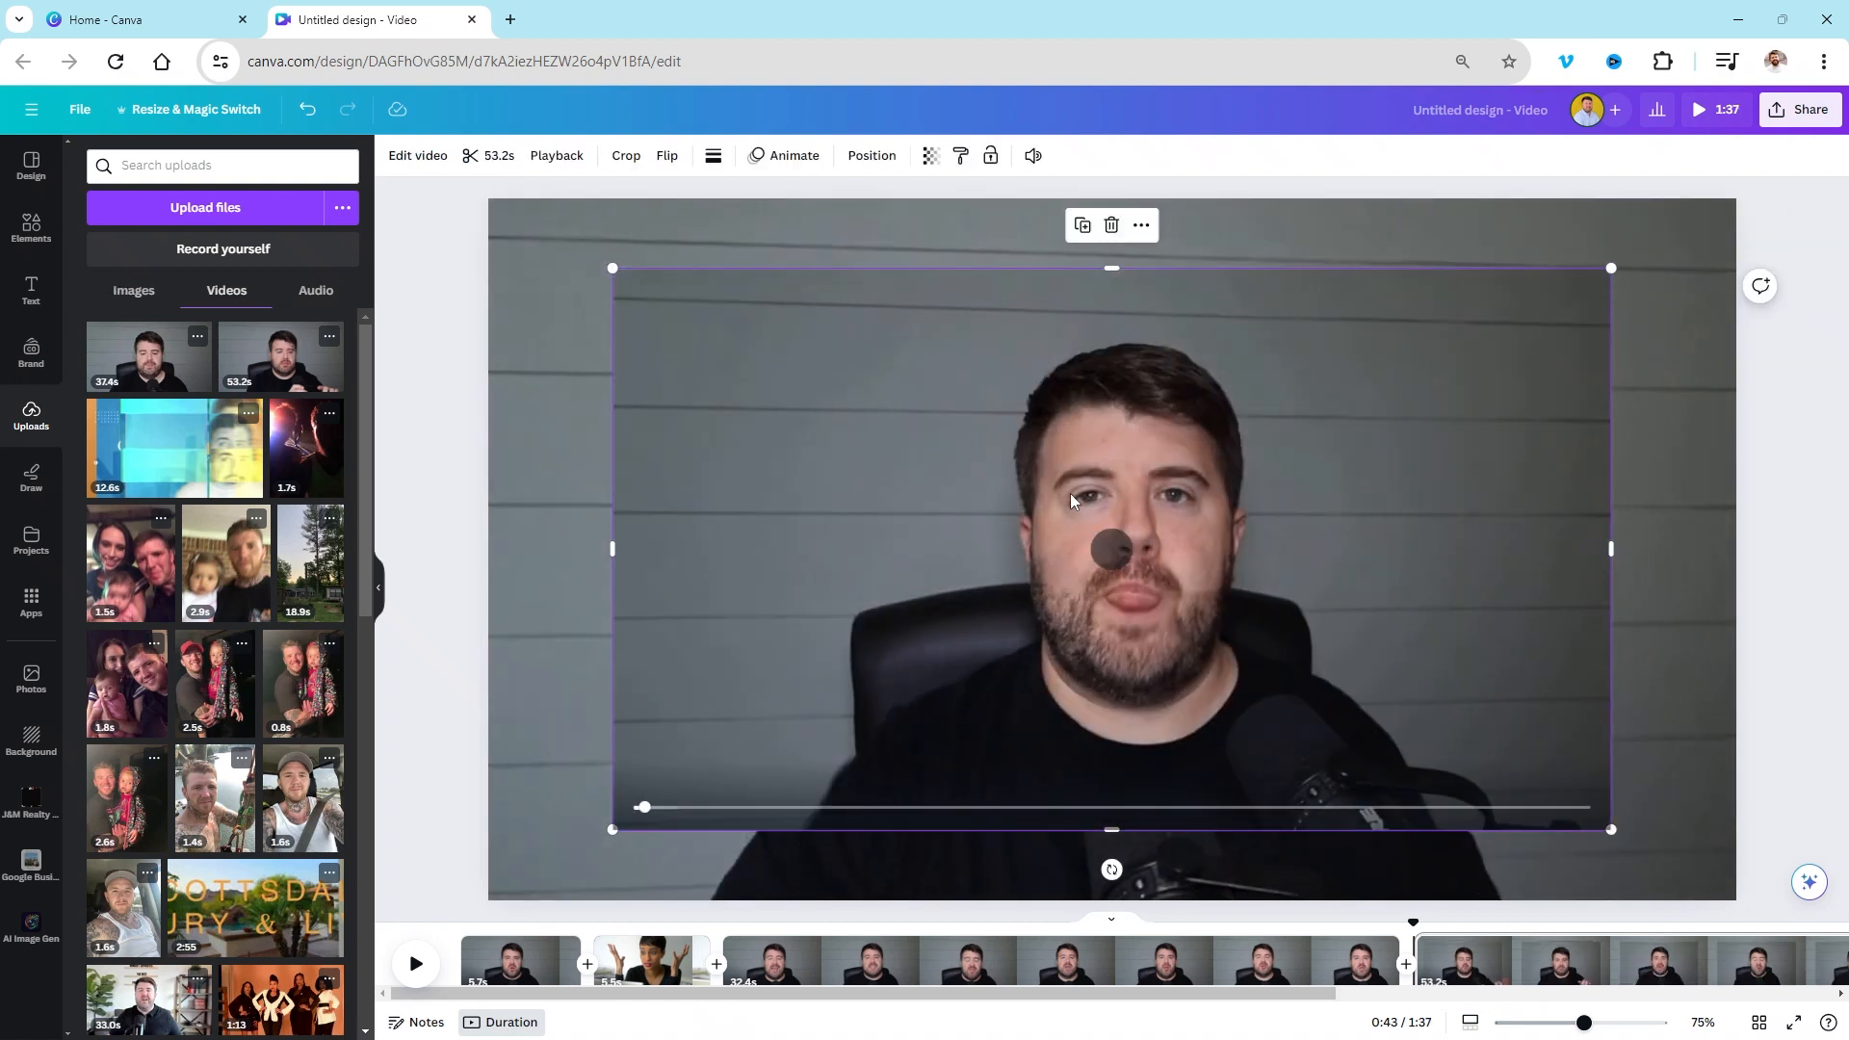
key("ctrl+z")
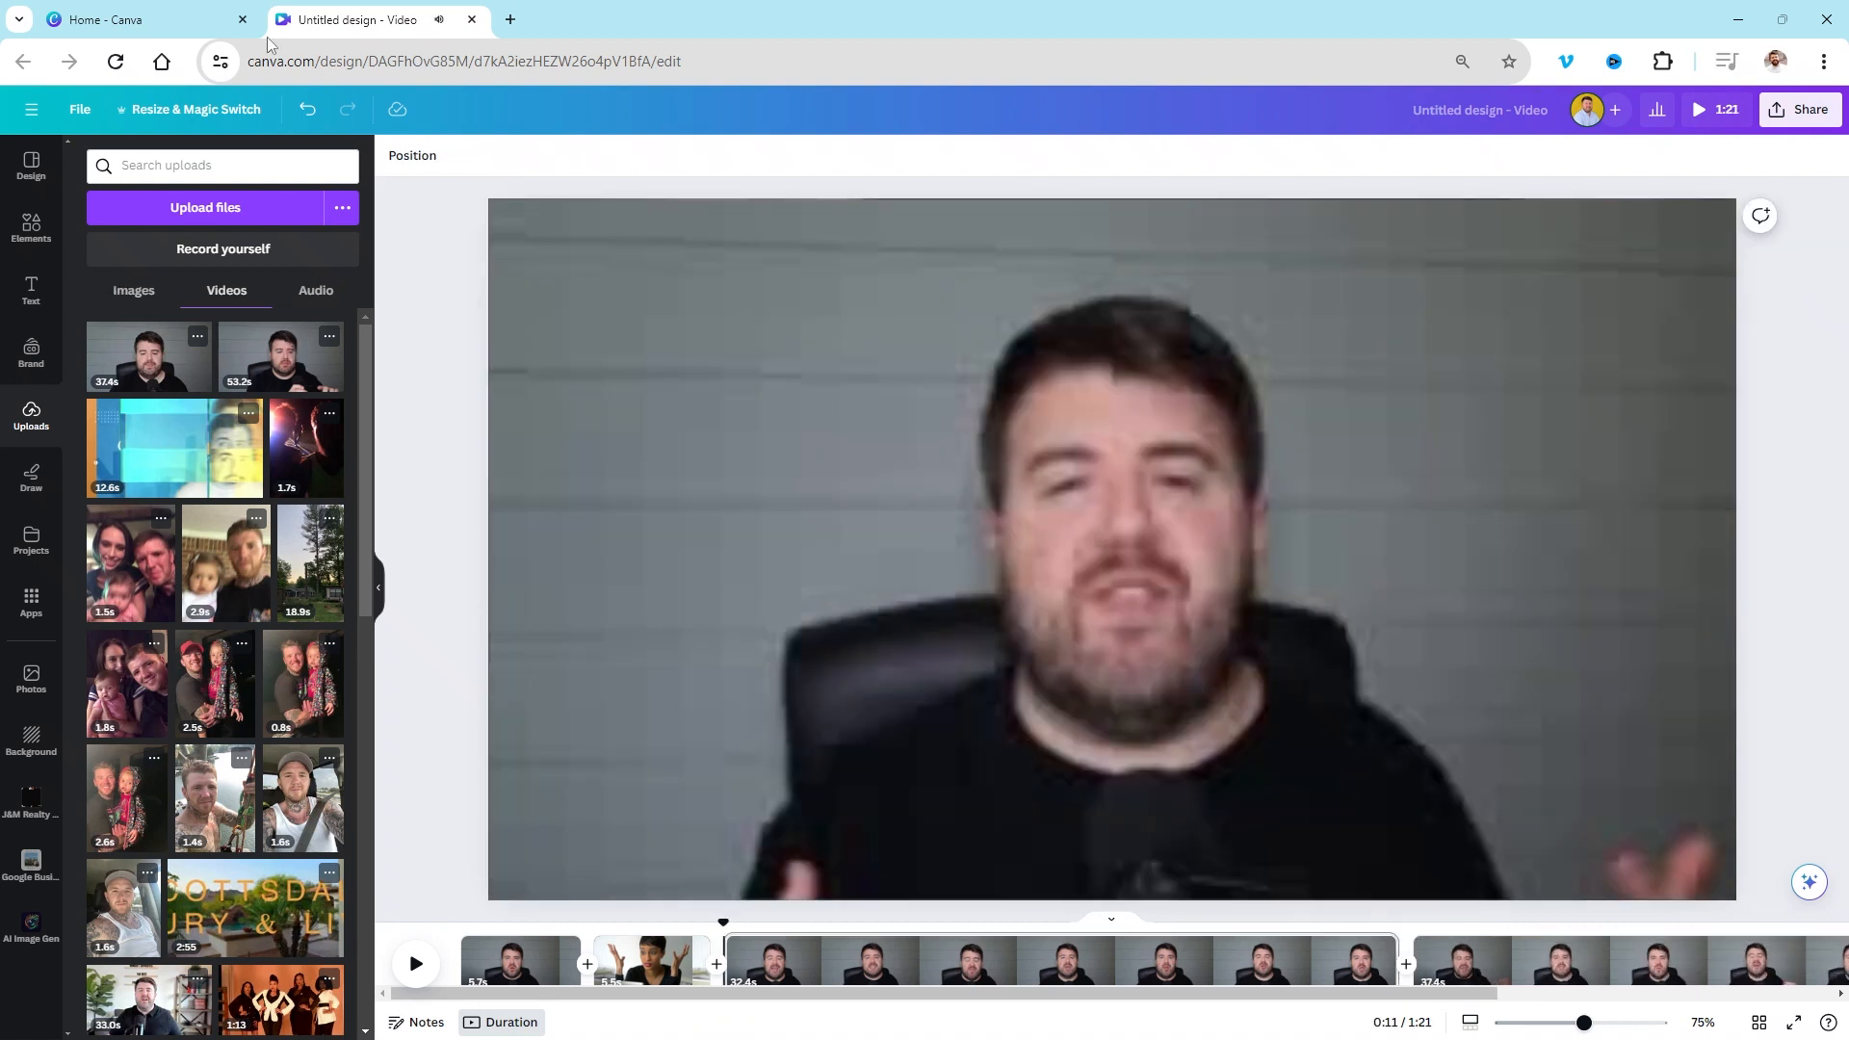
Step: Select the 32.4s speaker clip at 0:38 and look over the page animation options
left_click(29, 169)
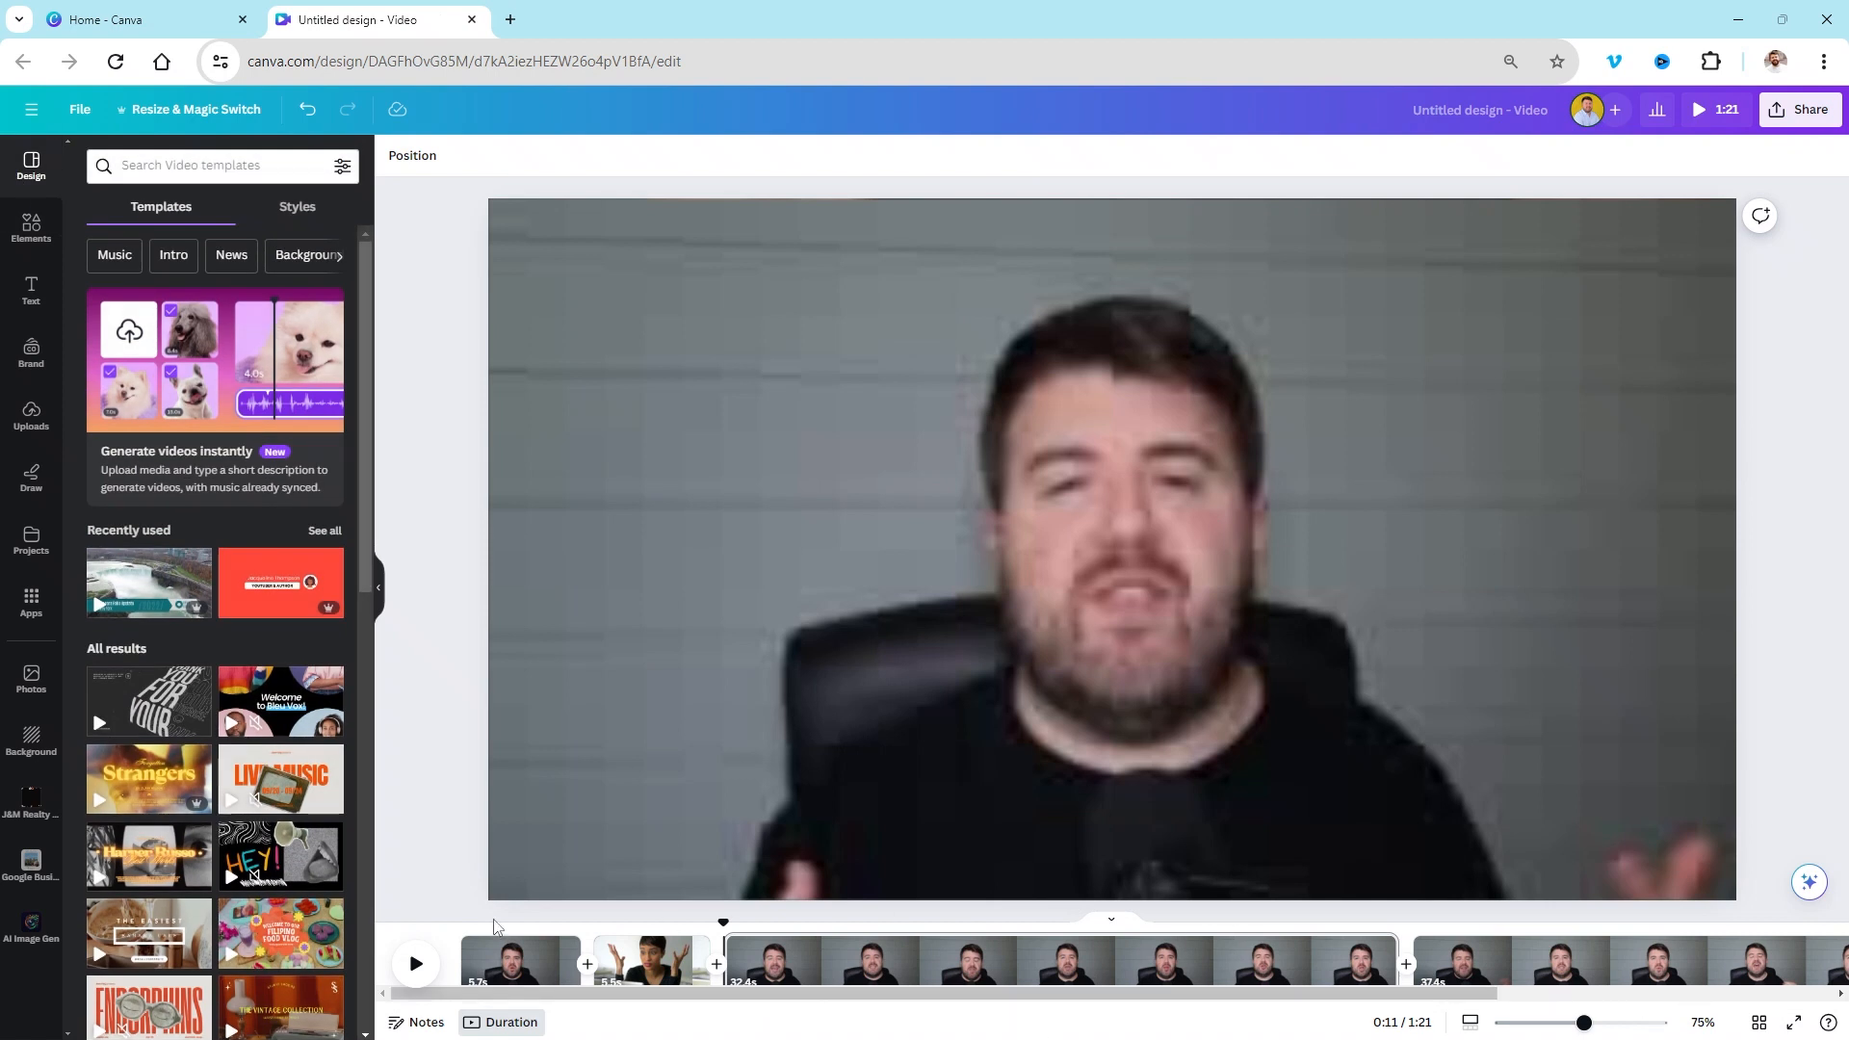
left_click(1391, 953)
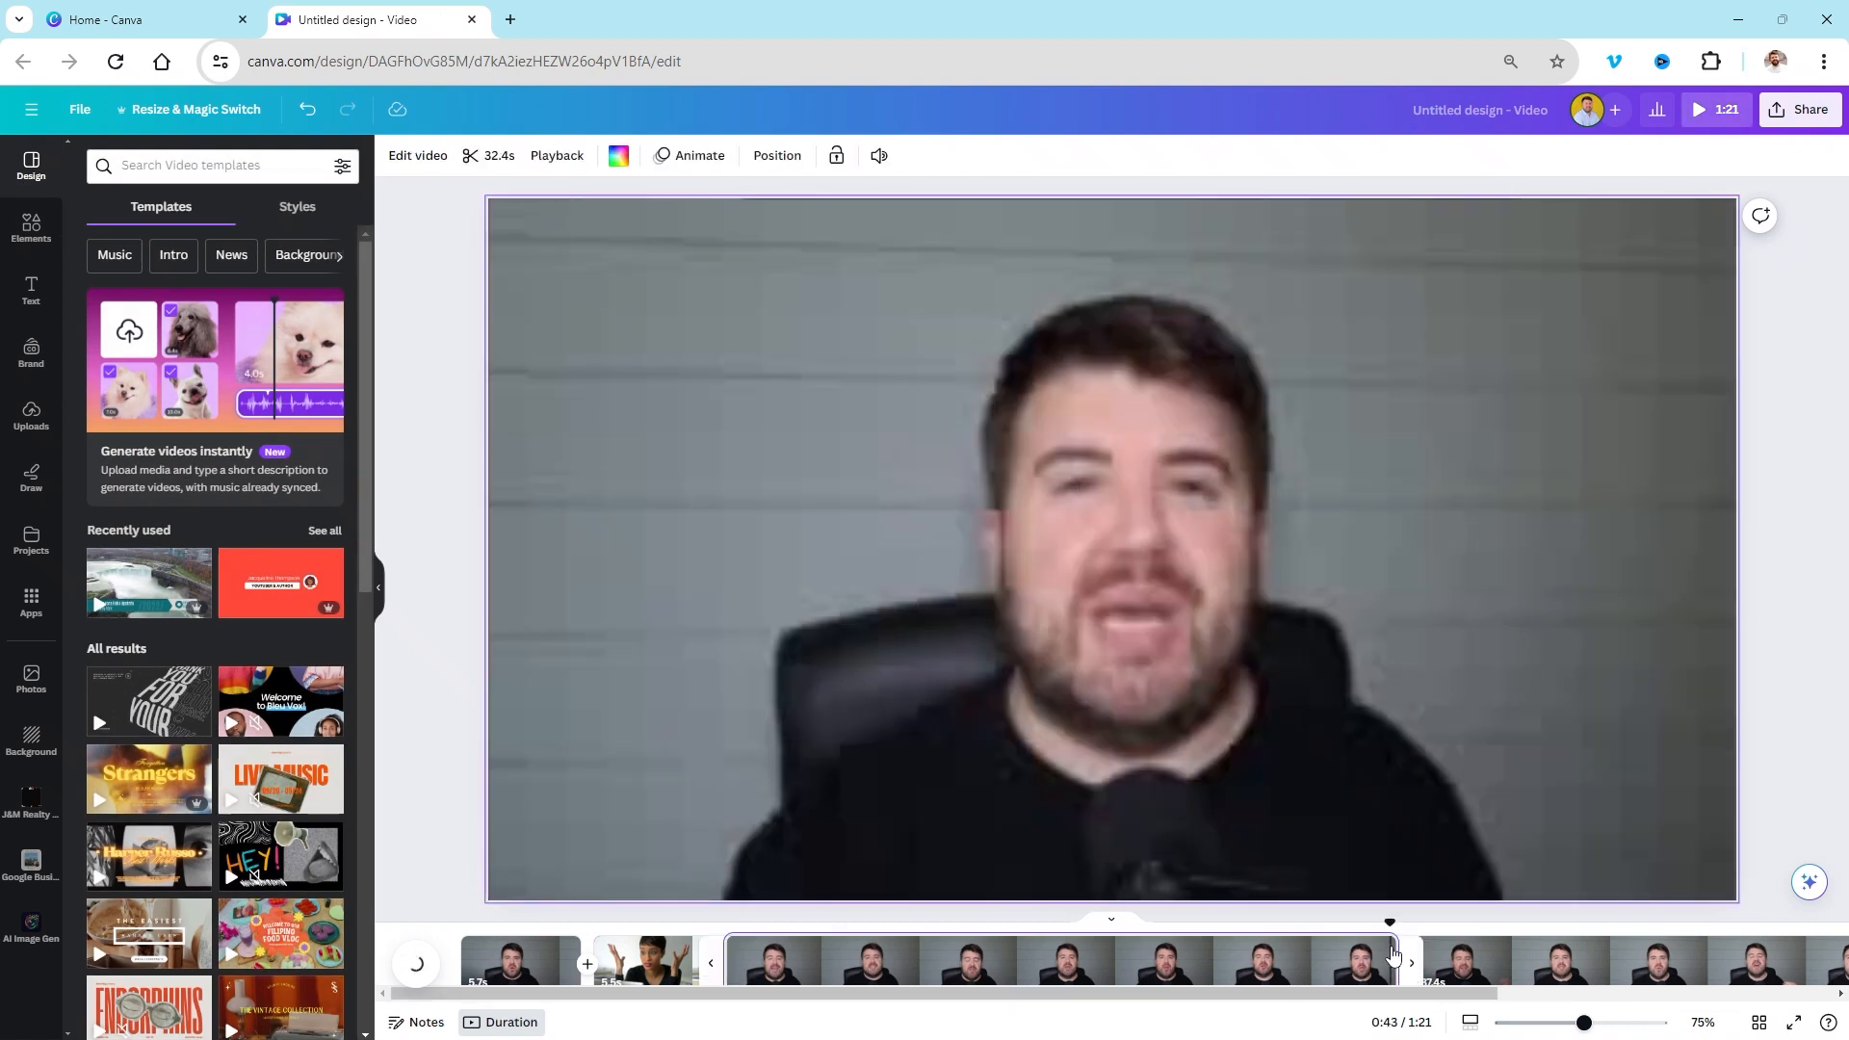
left_click(1295, 955)
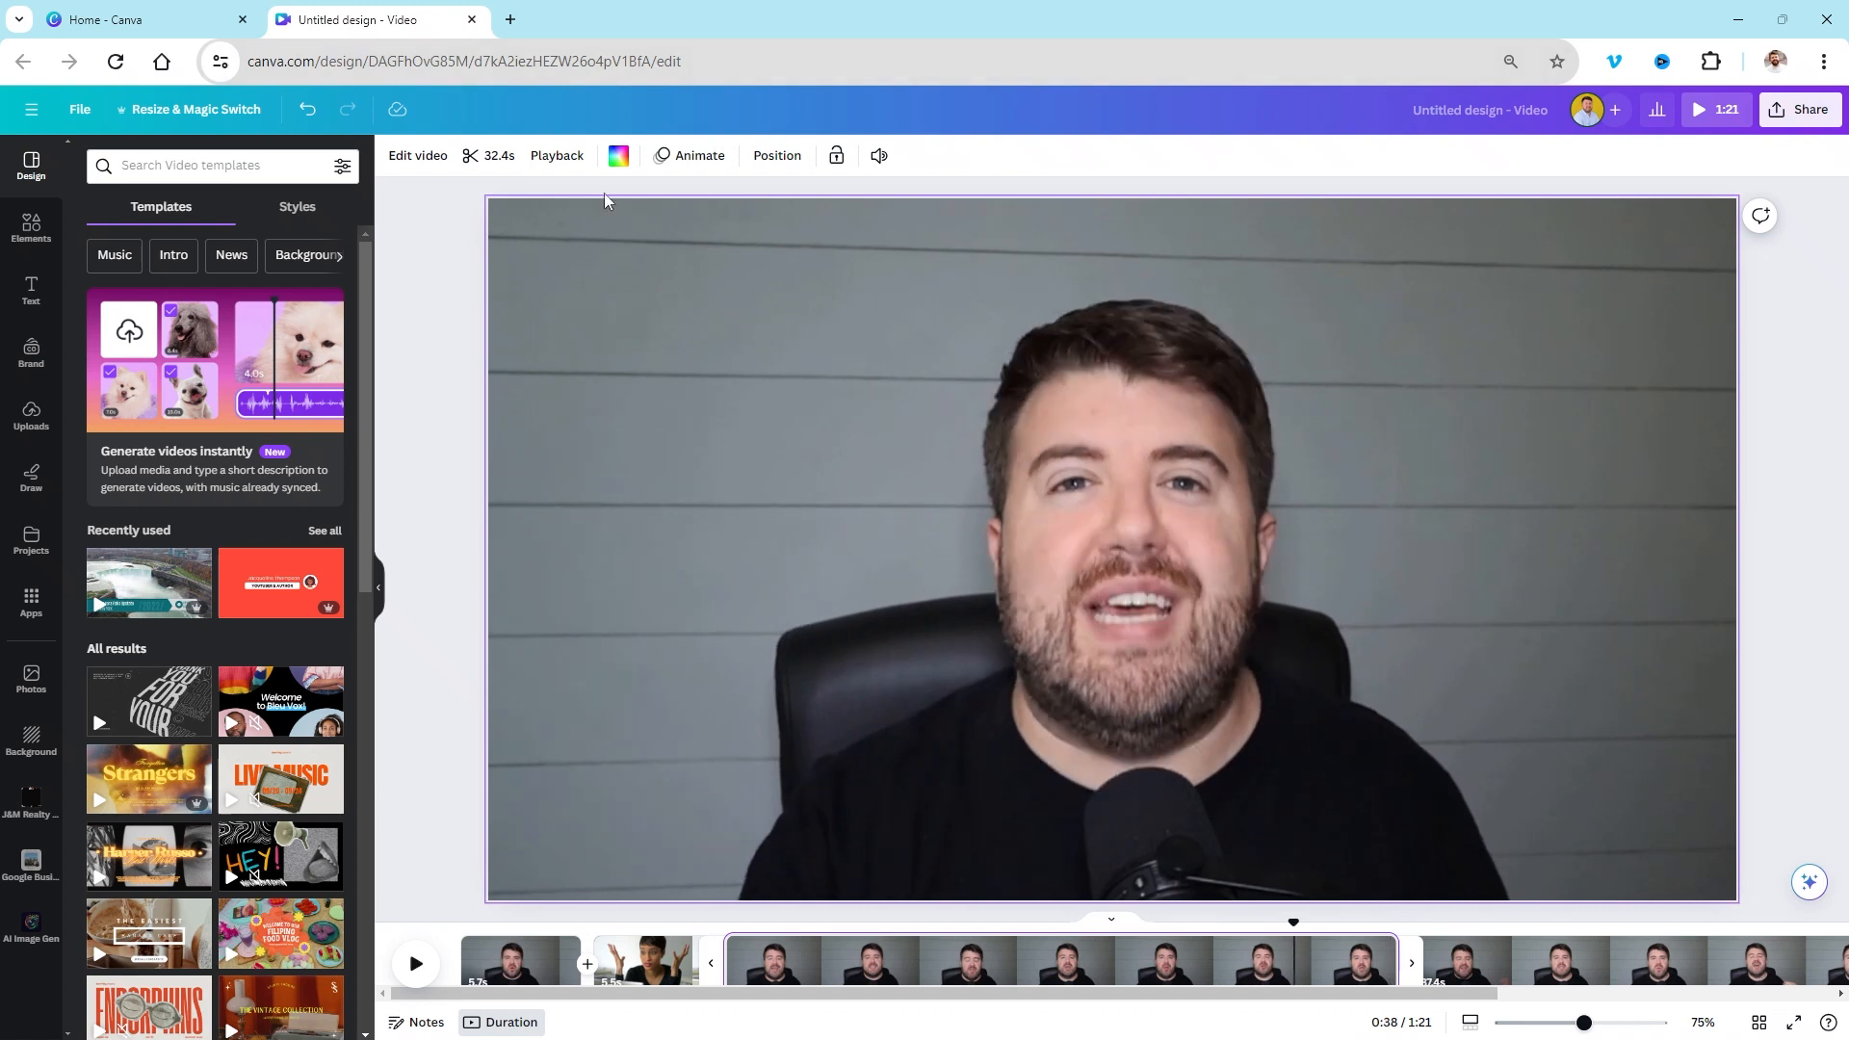
left_click(690, 159)
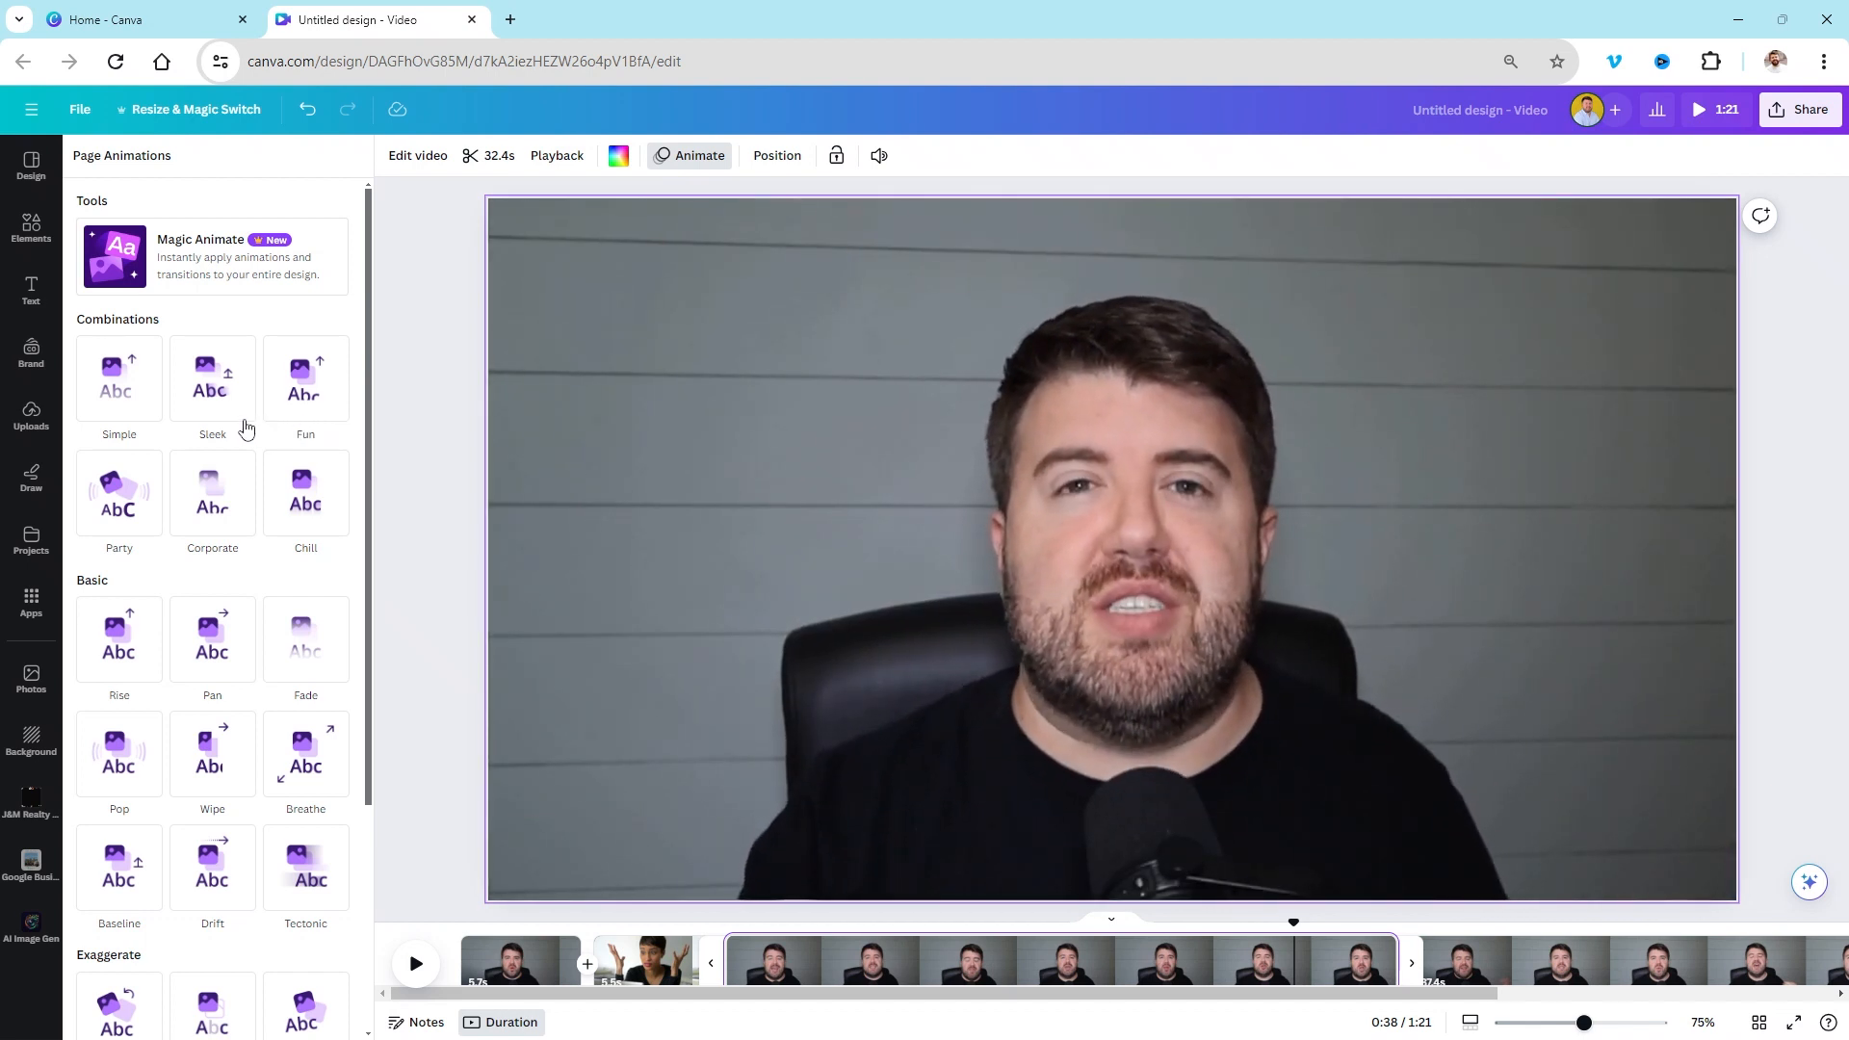
left_click(423, 285)
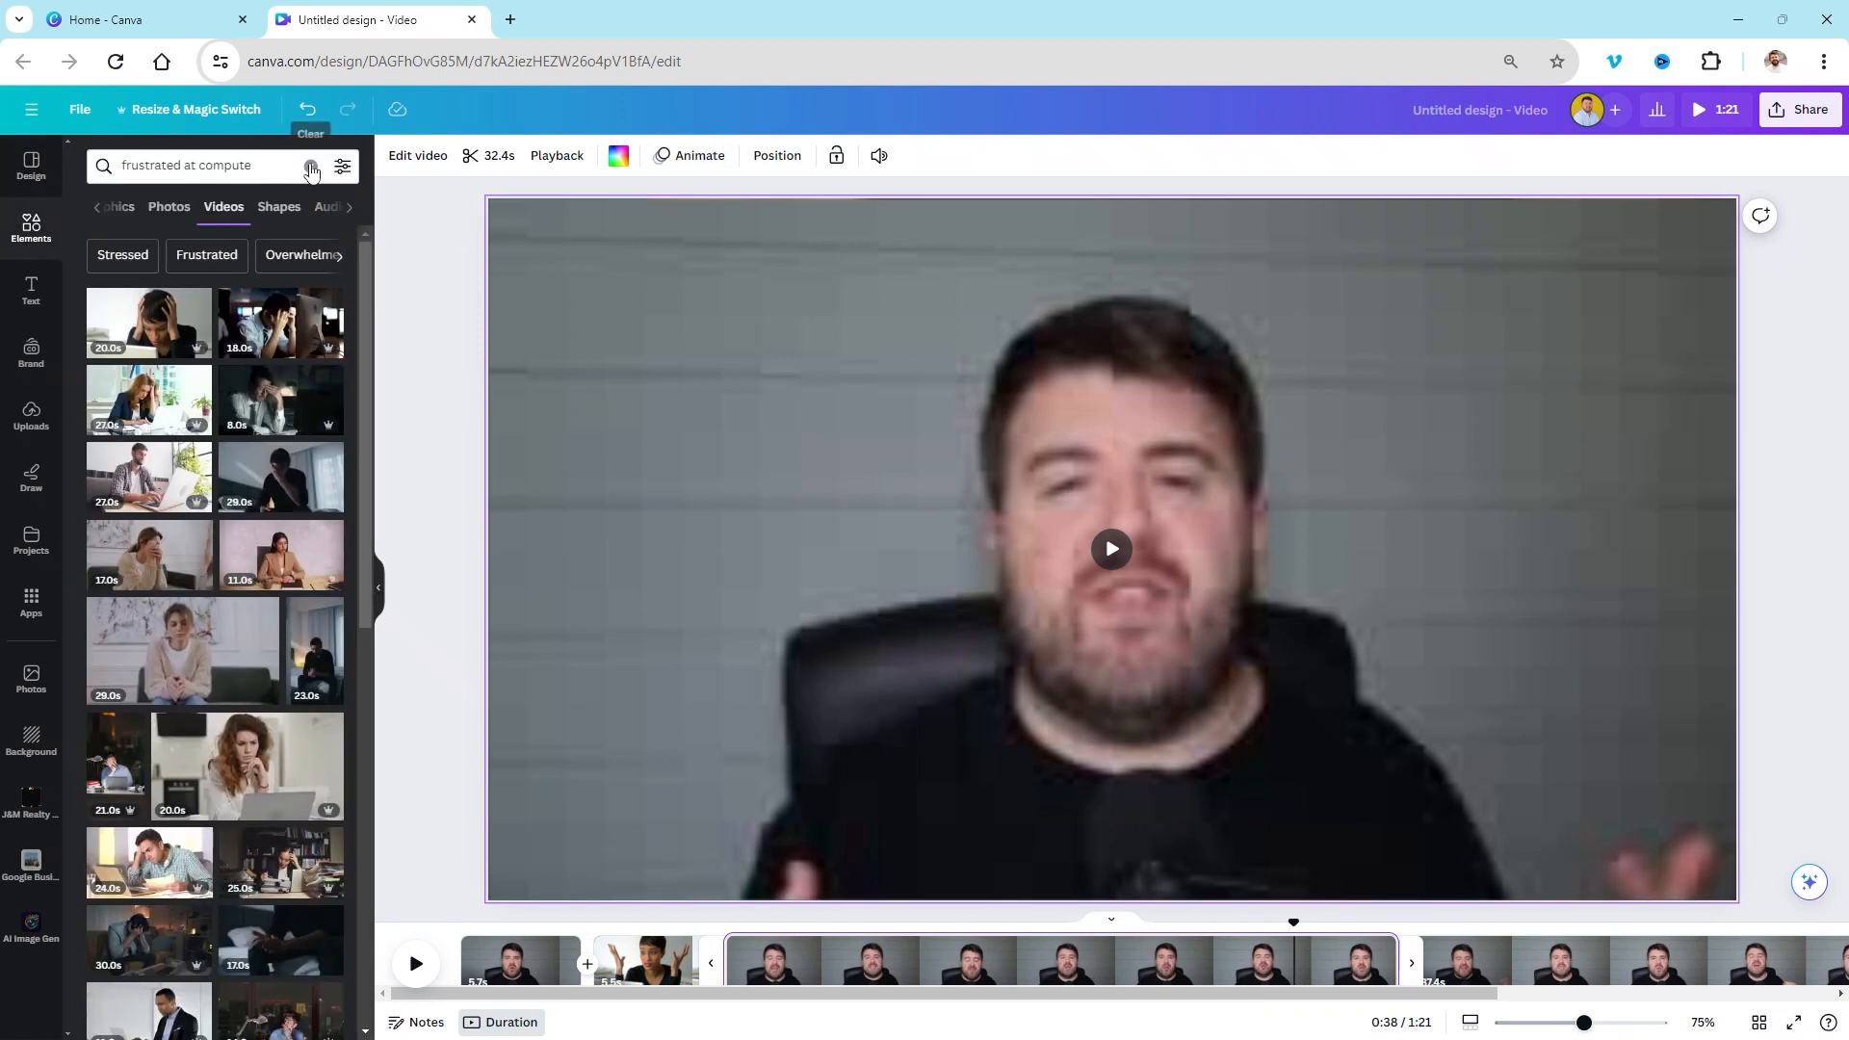
Step: Search Elements for 'video transition' and show all the video results
left_click(310, 167)
type("video tra")
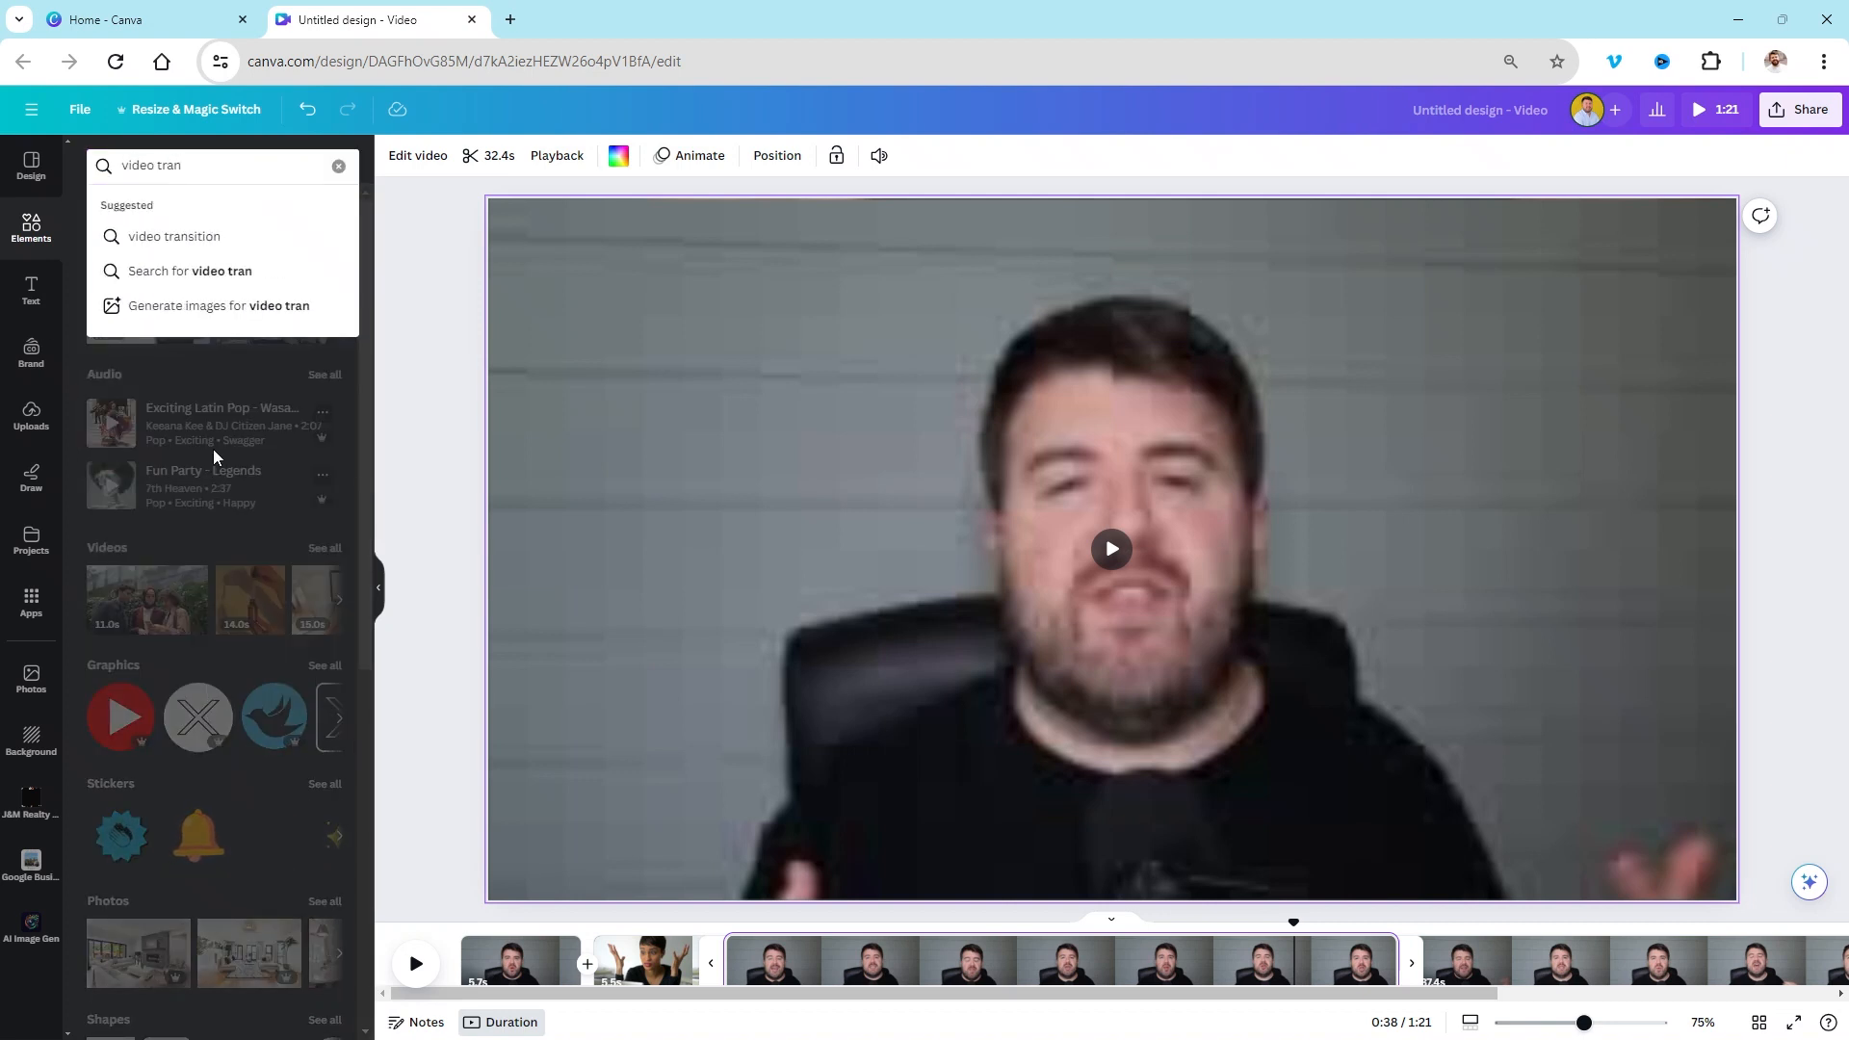
type("n")
key("Down")
key("Return")
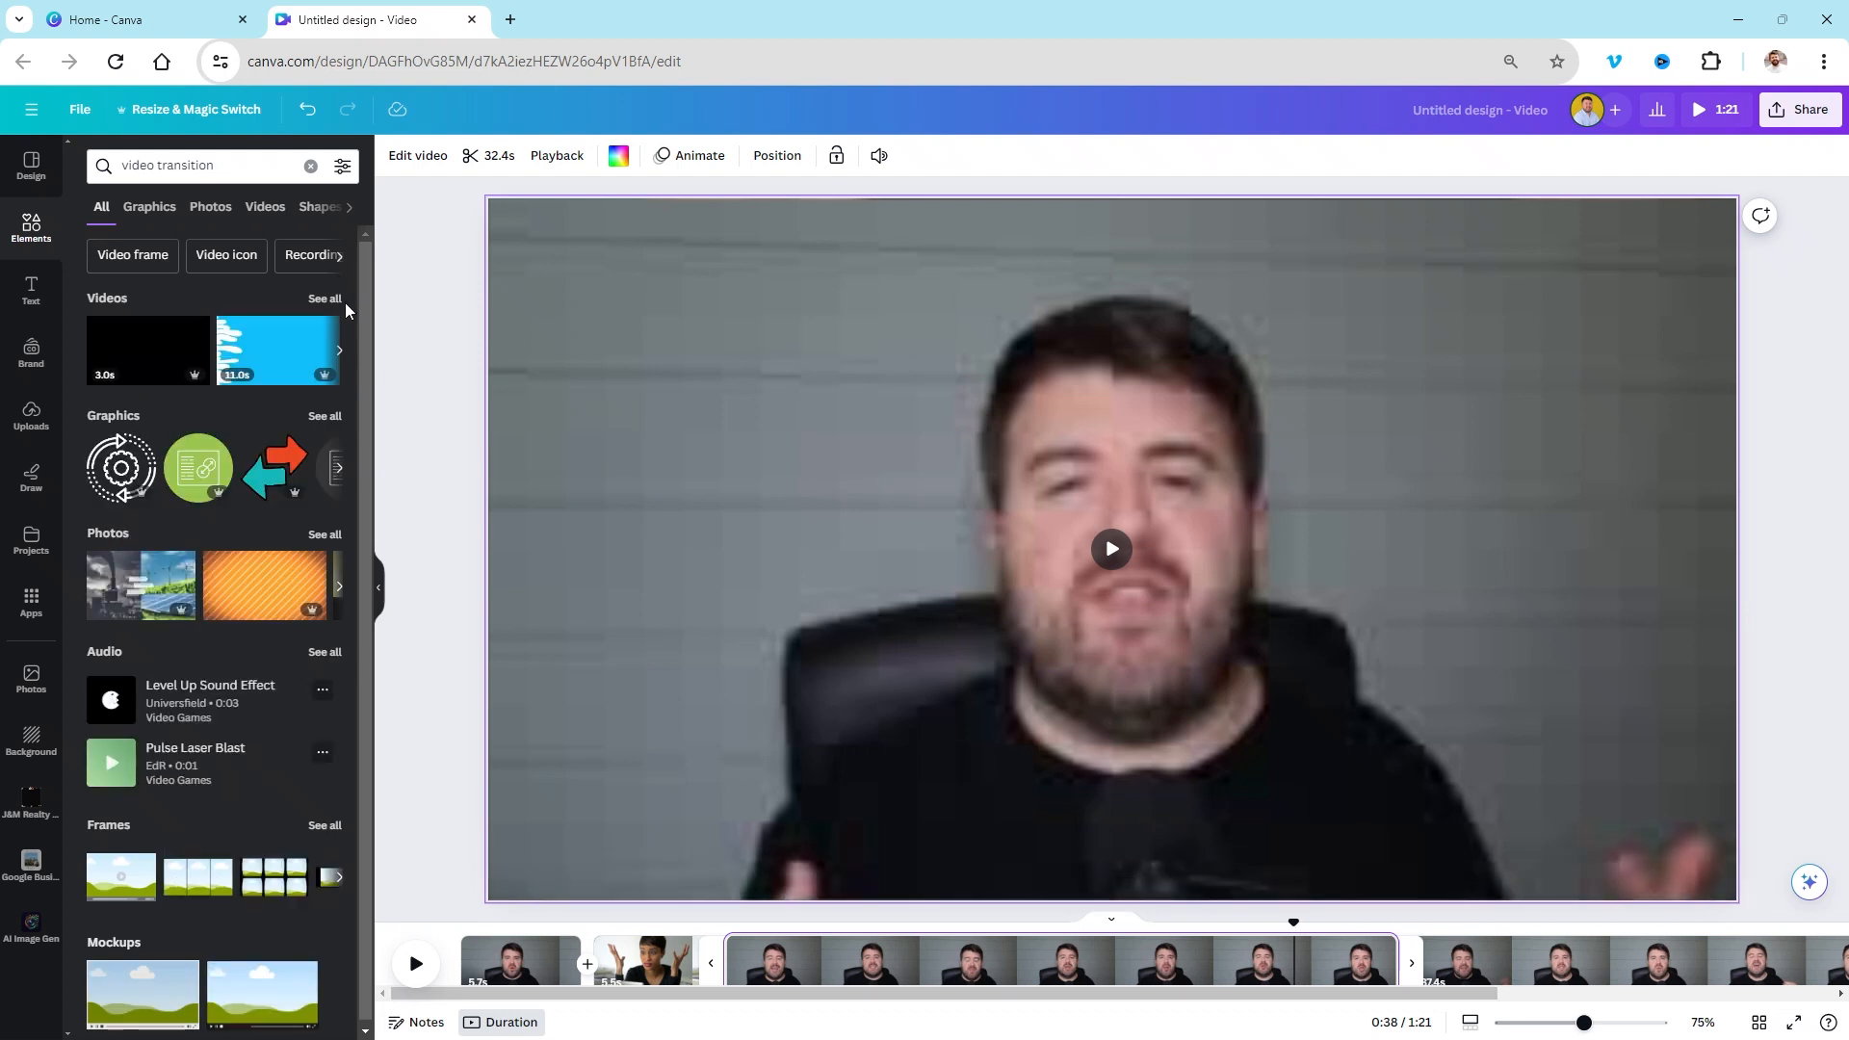
left_click(341, 300)
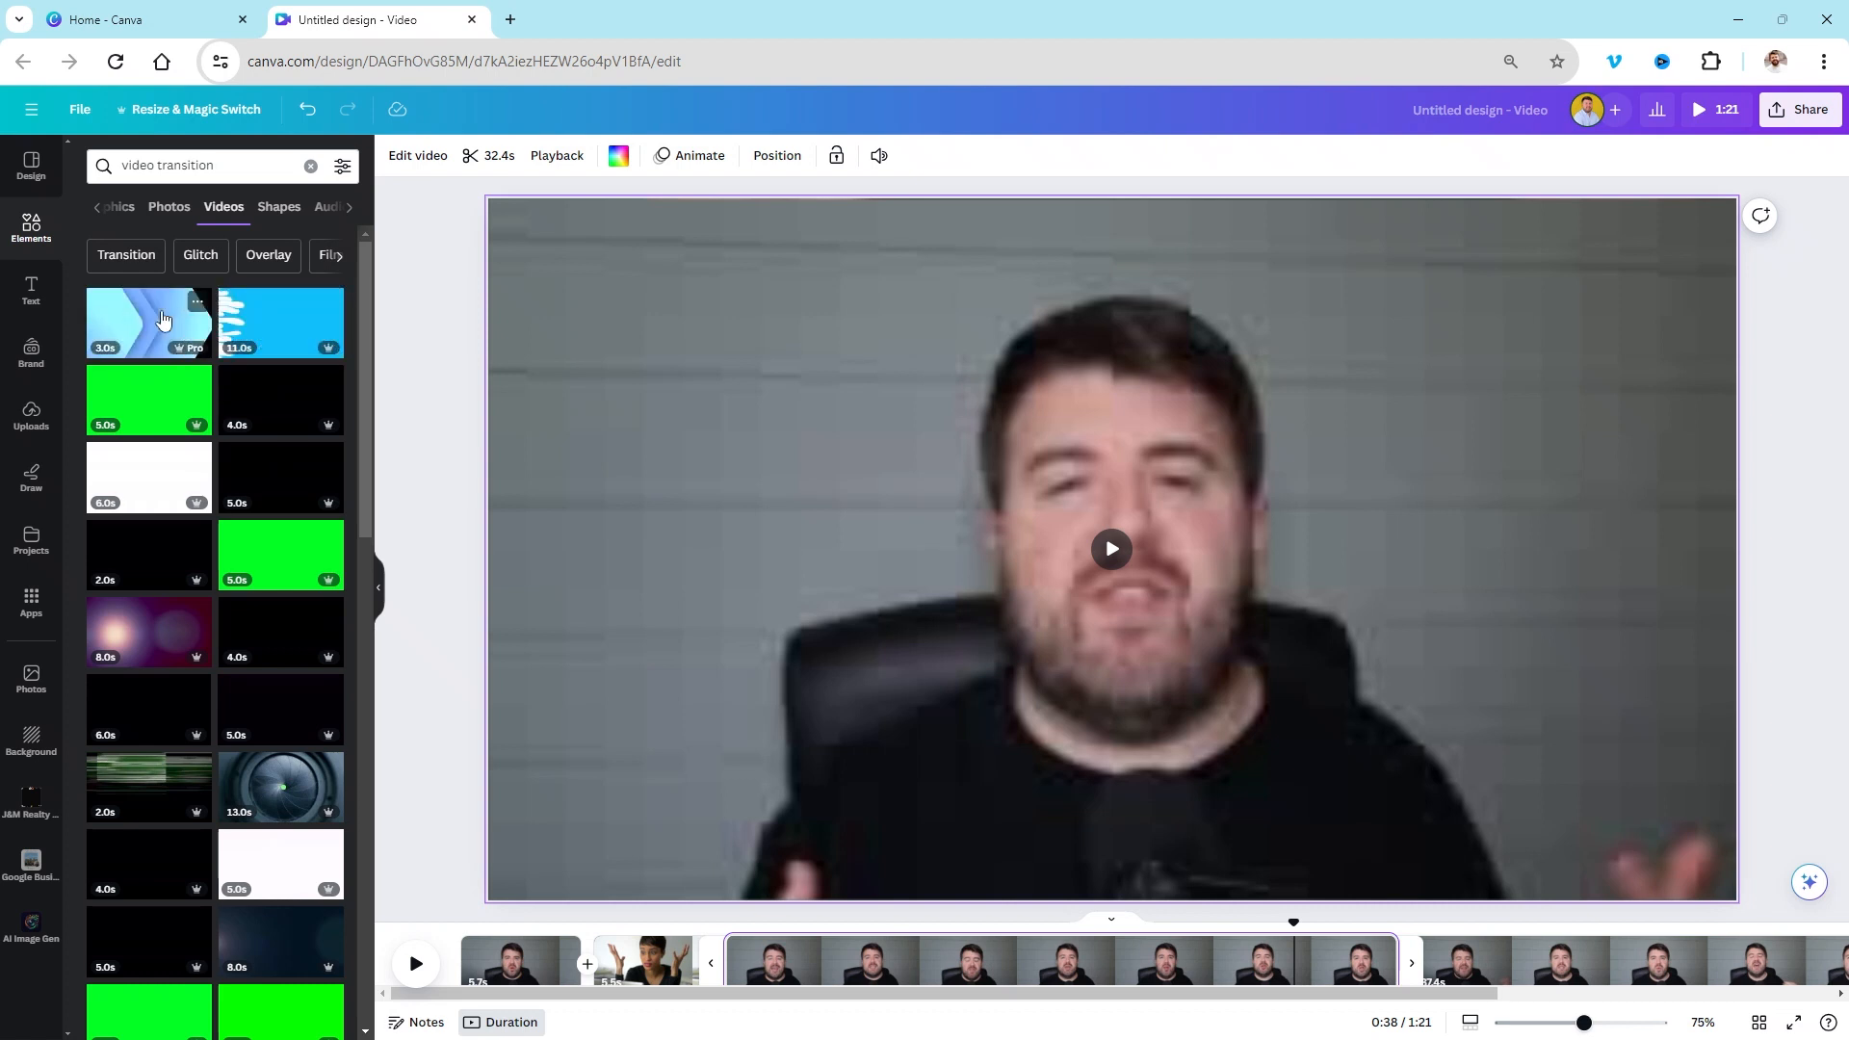
Step: Drop the 3.0s chevron transition between the speaker clips and trim it to 1.2 seconds
left_click_drag(148, 329, 1408, 961)
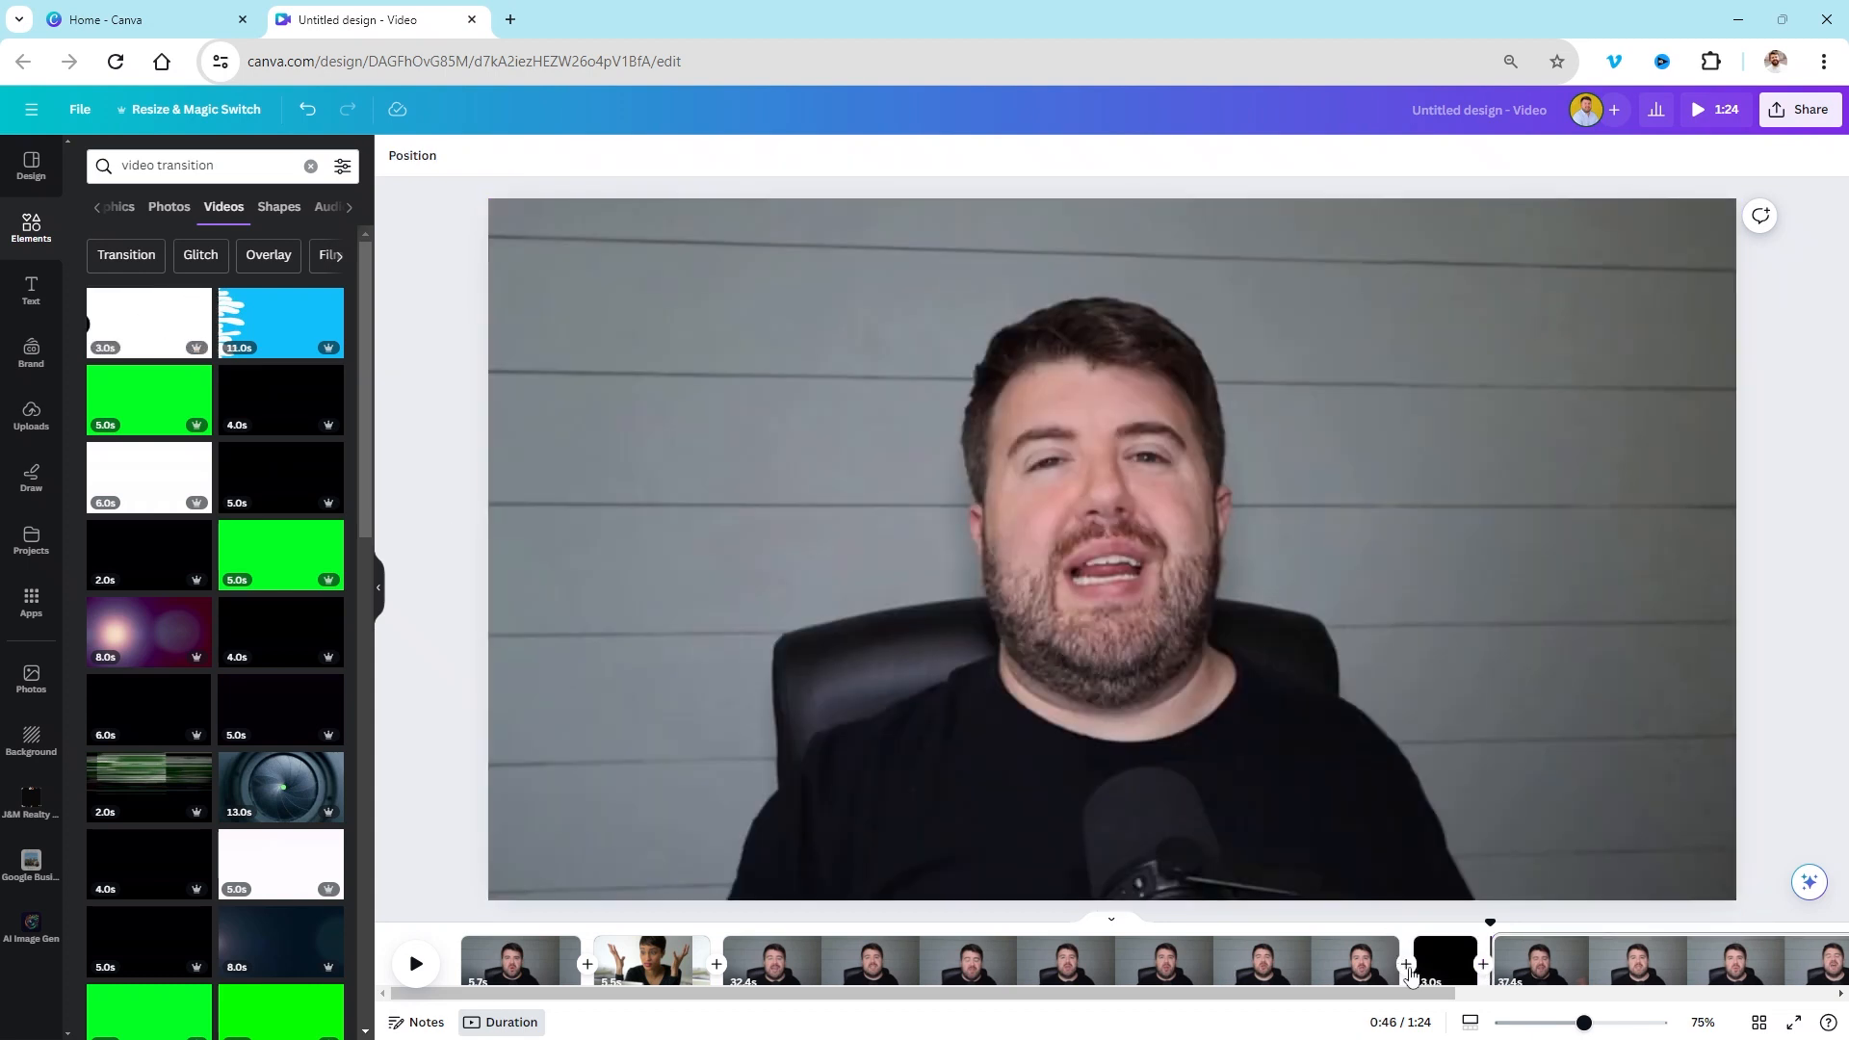
right_click(1376, 963)
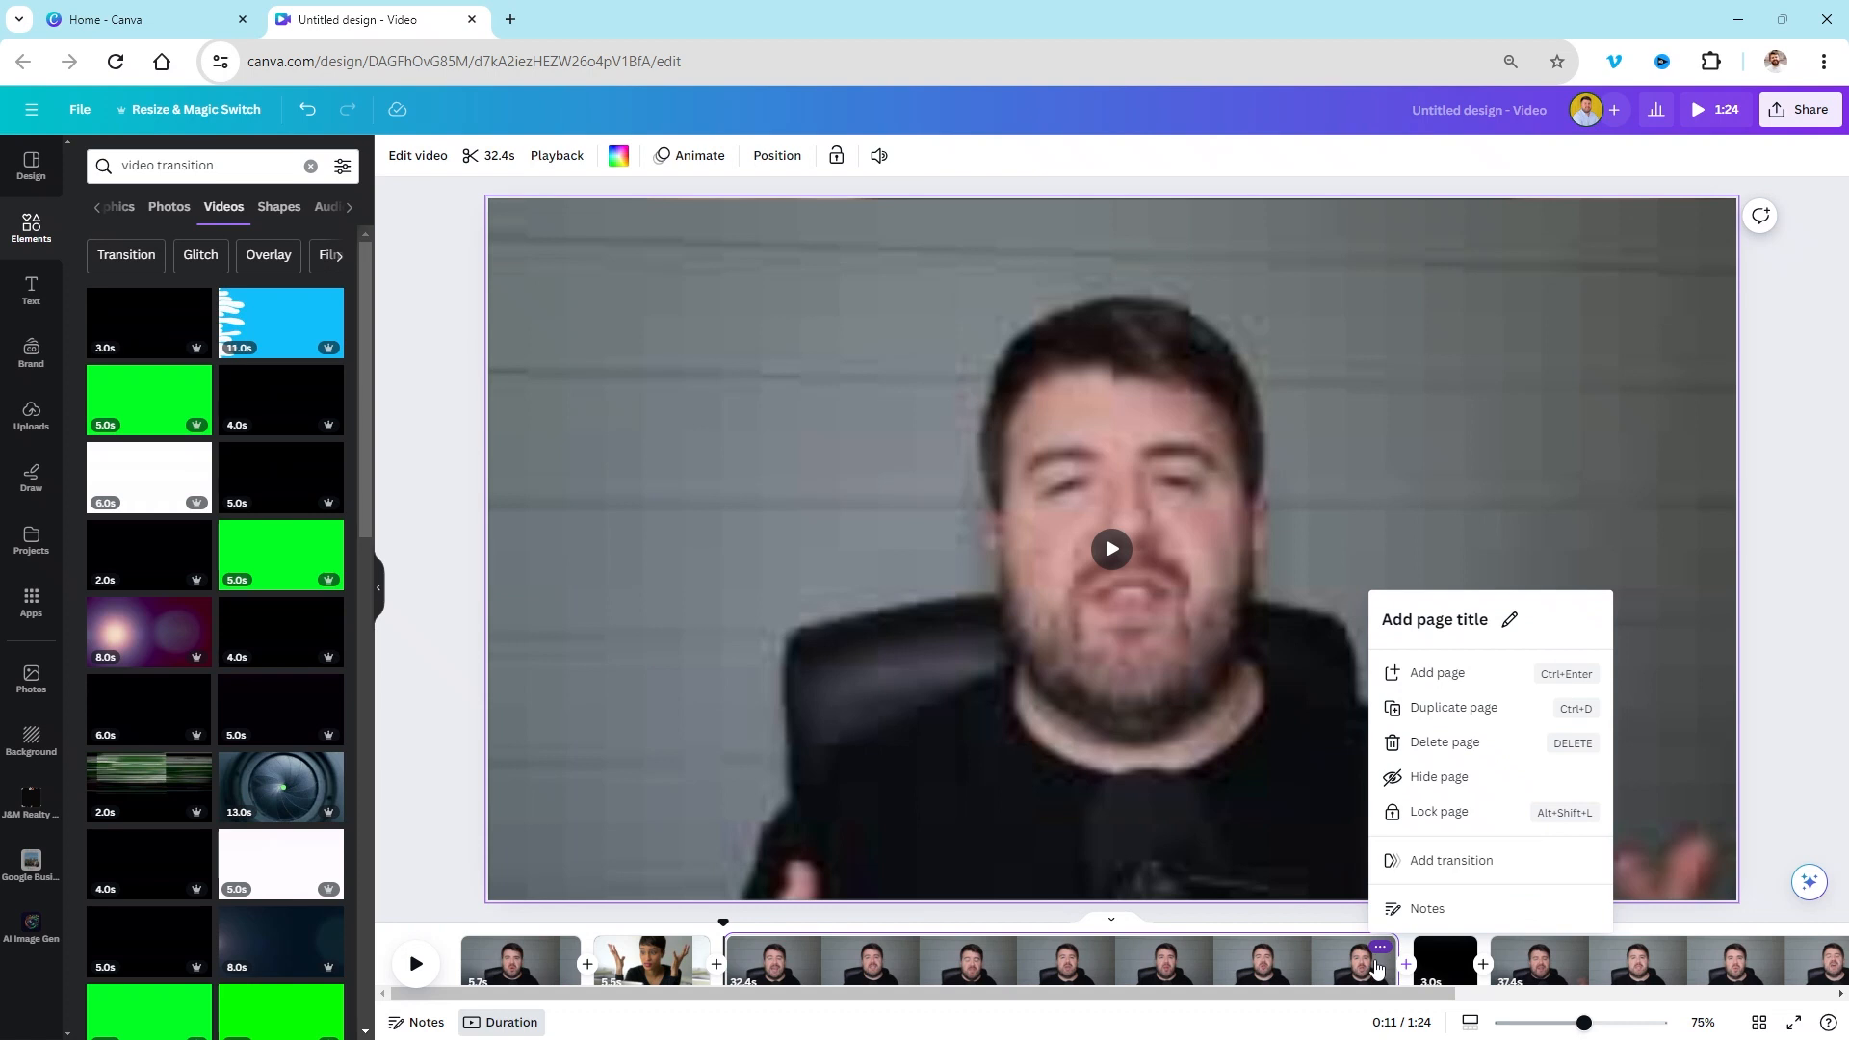
left_click(1376, 956)
left_click(1371, 948)
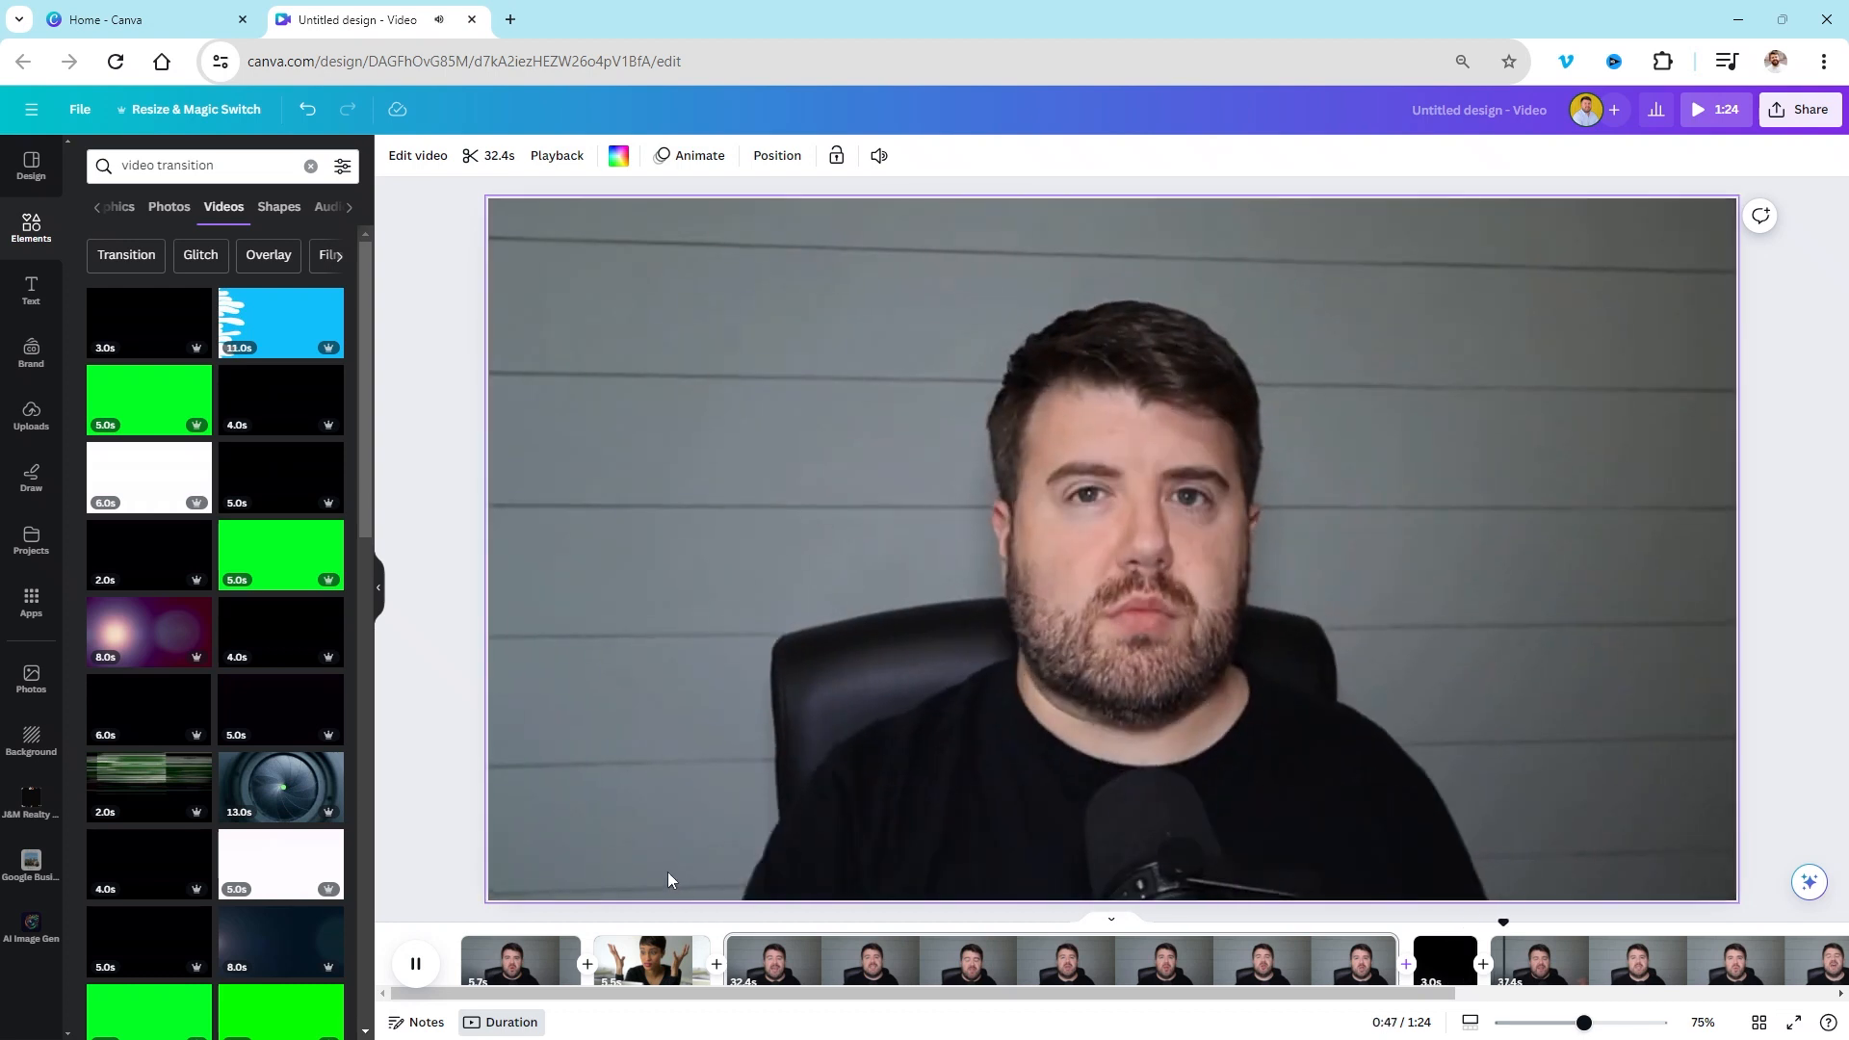
left_click(1009, 798)
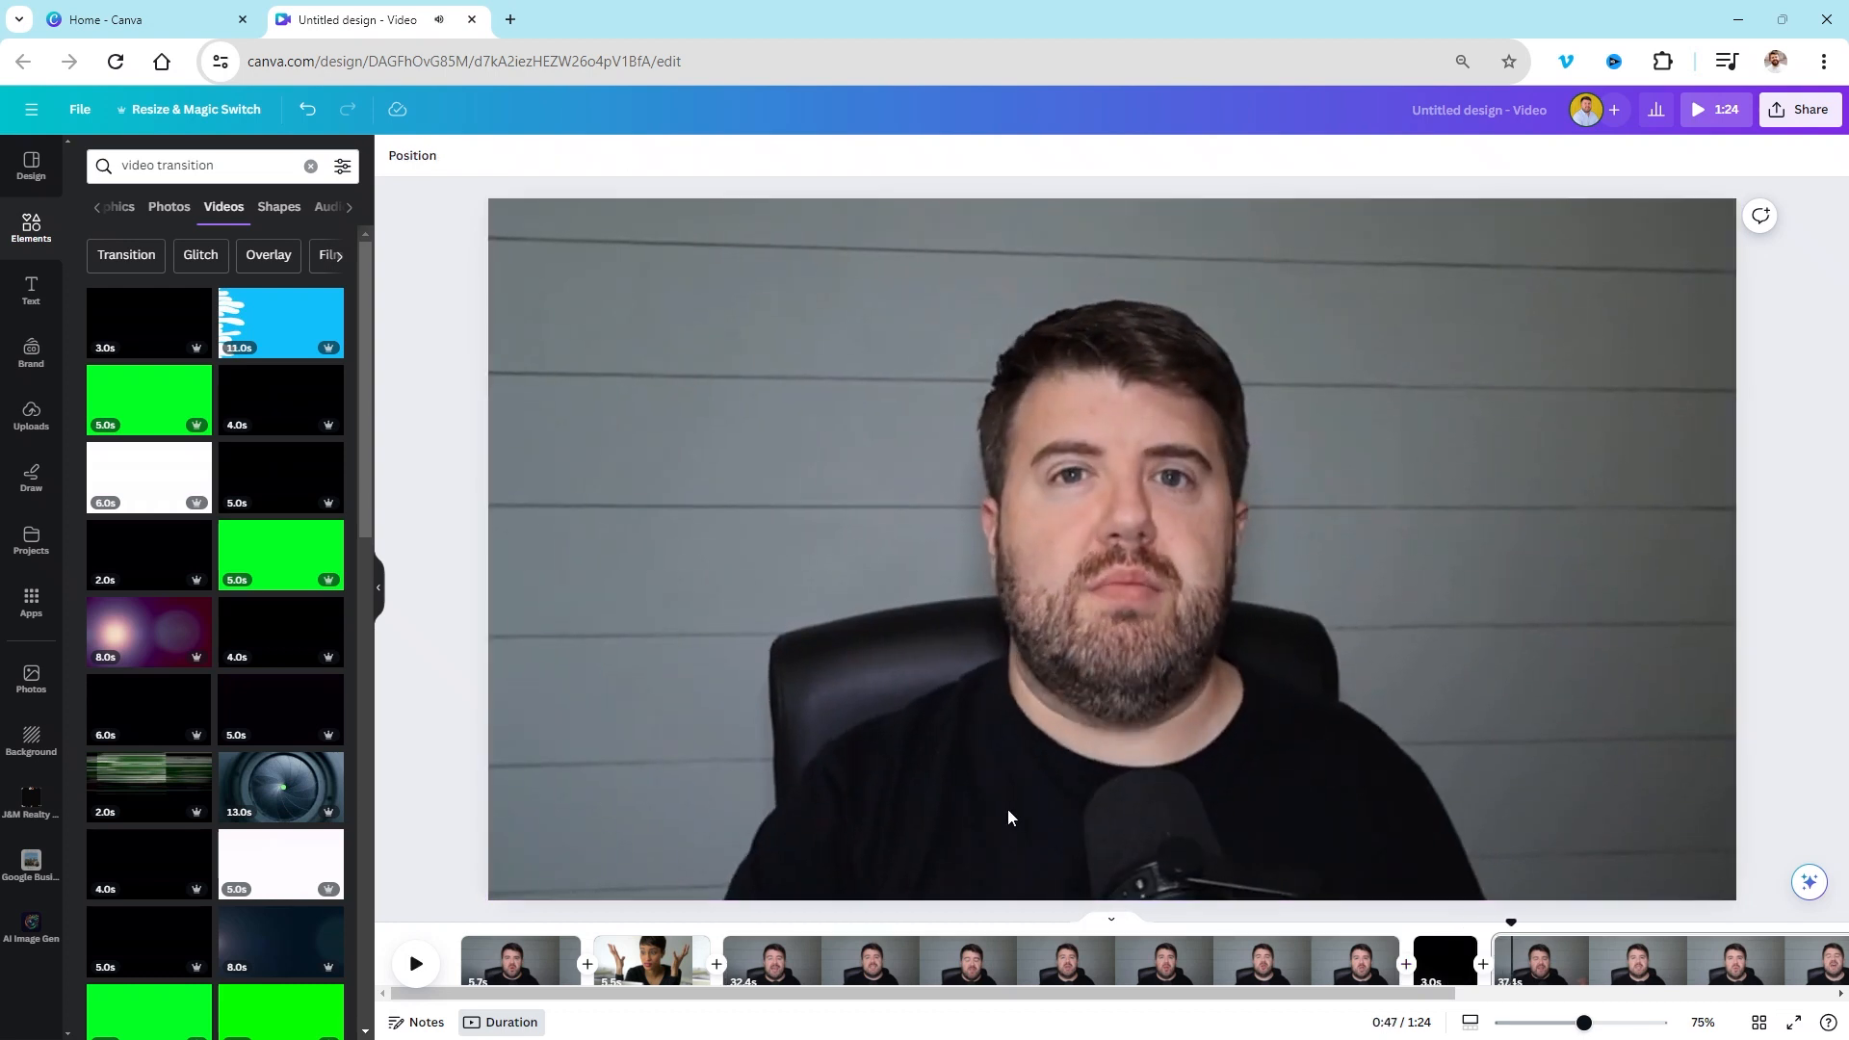
double_click(1426, 982)
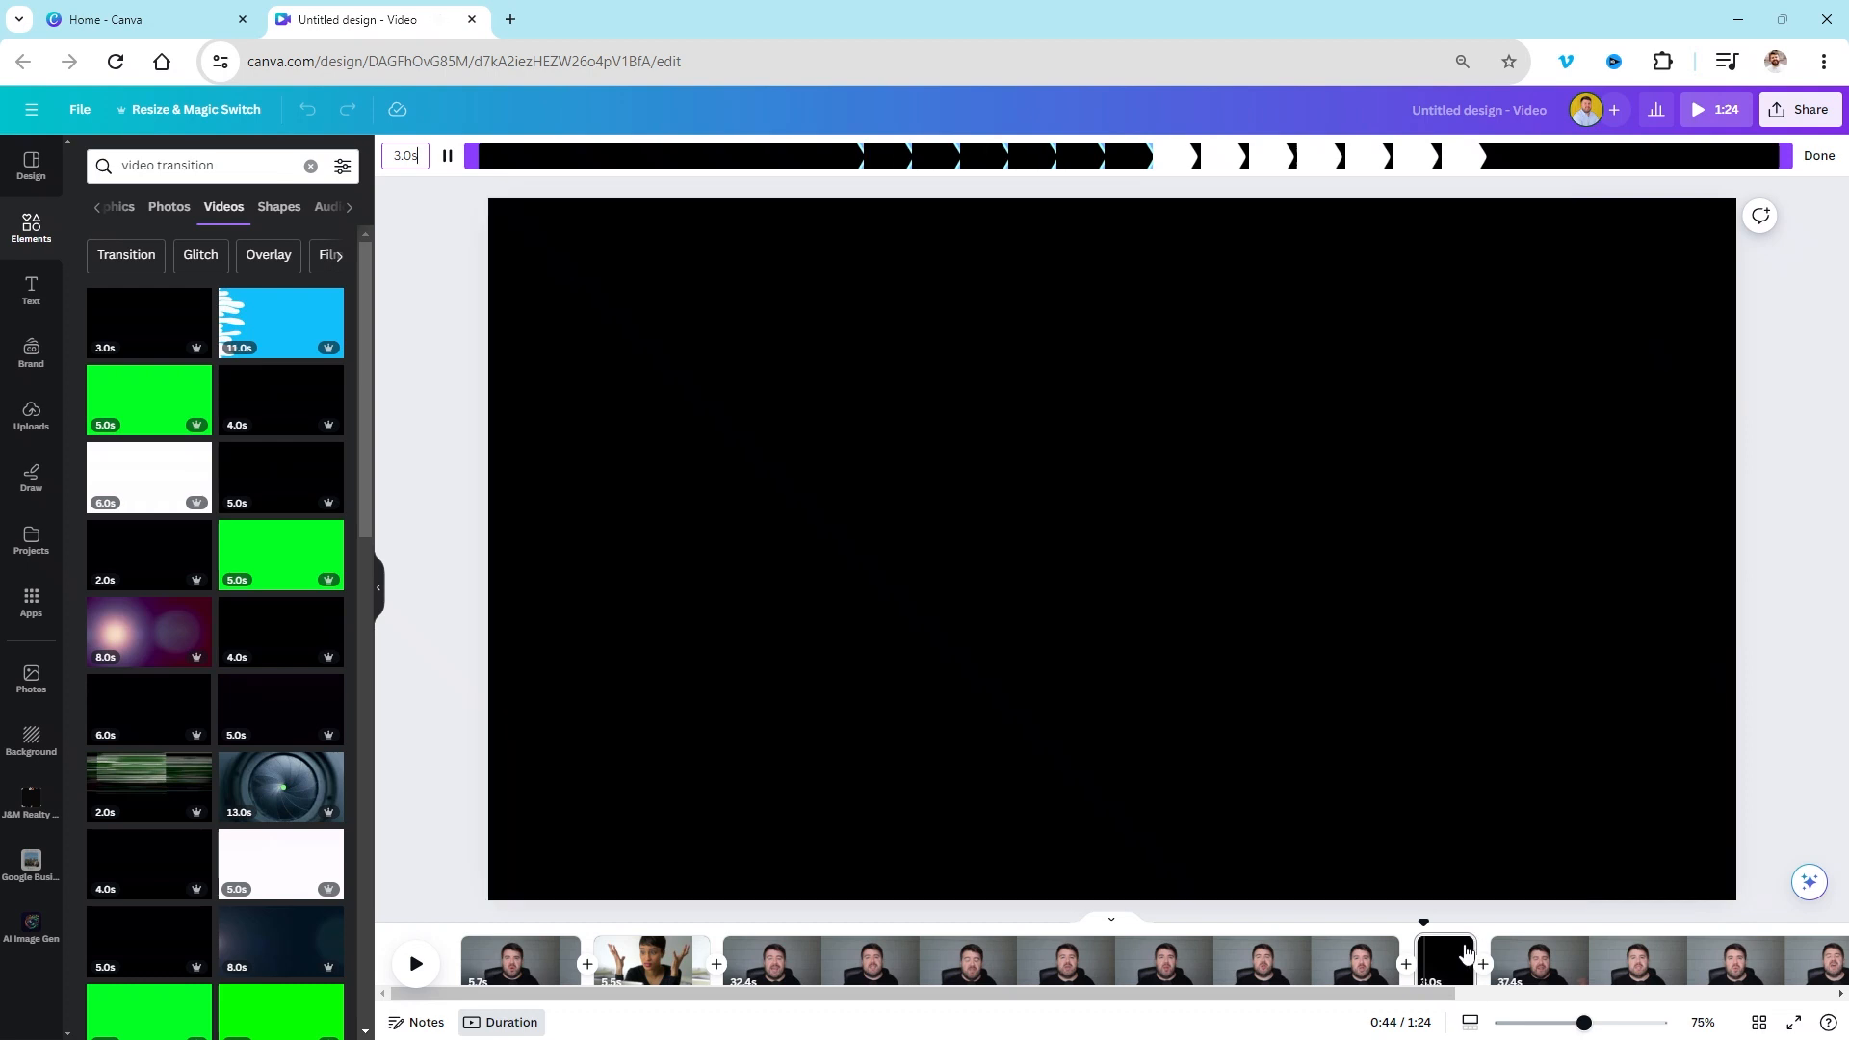
left_click_drag(1468, 944, 1434, 942)
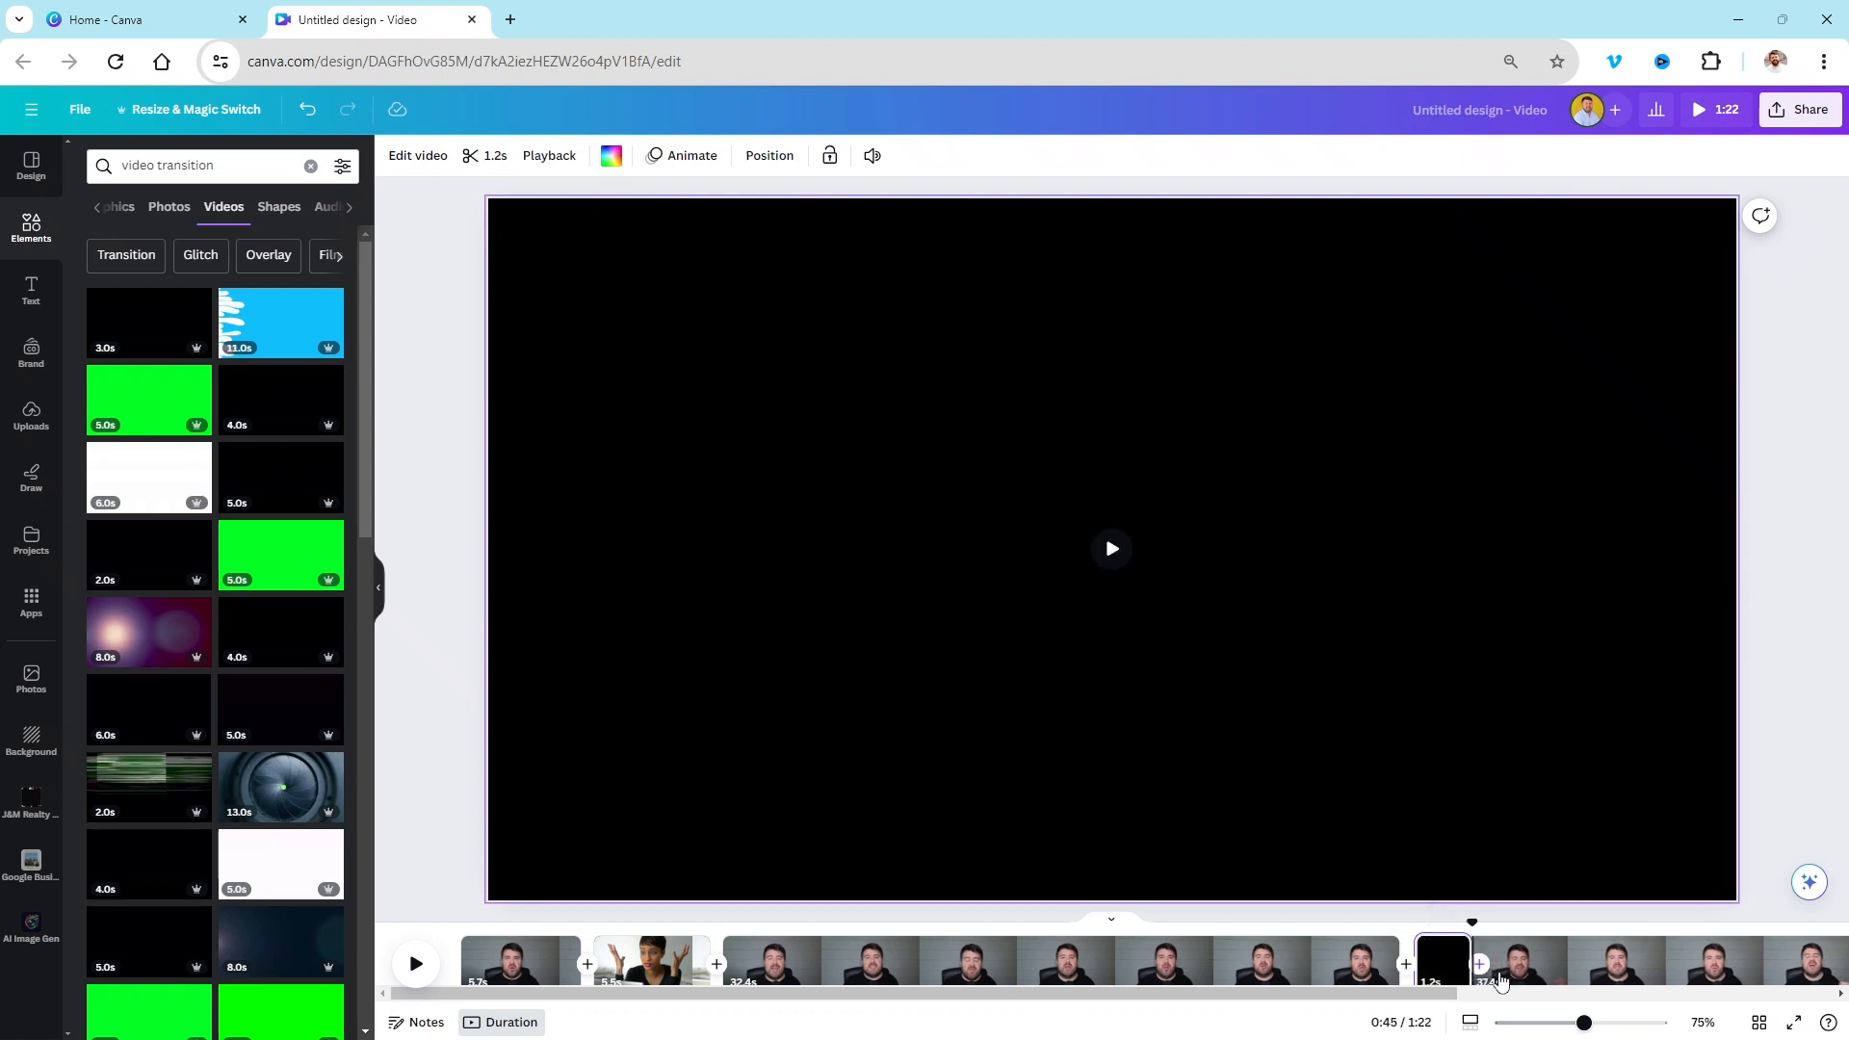
left_click(1379, 957)
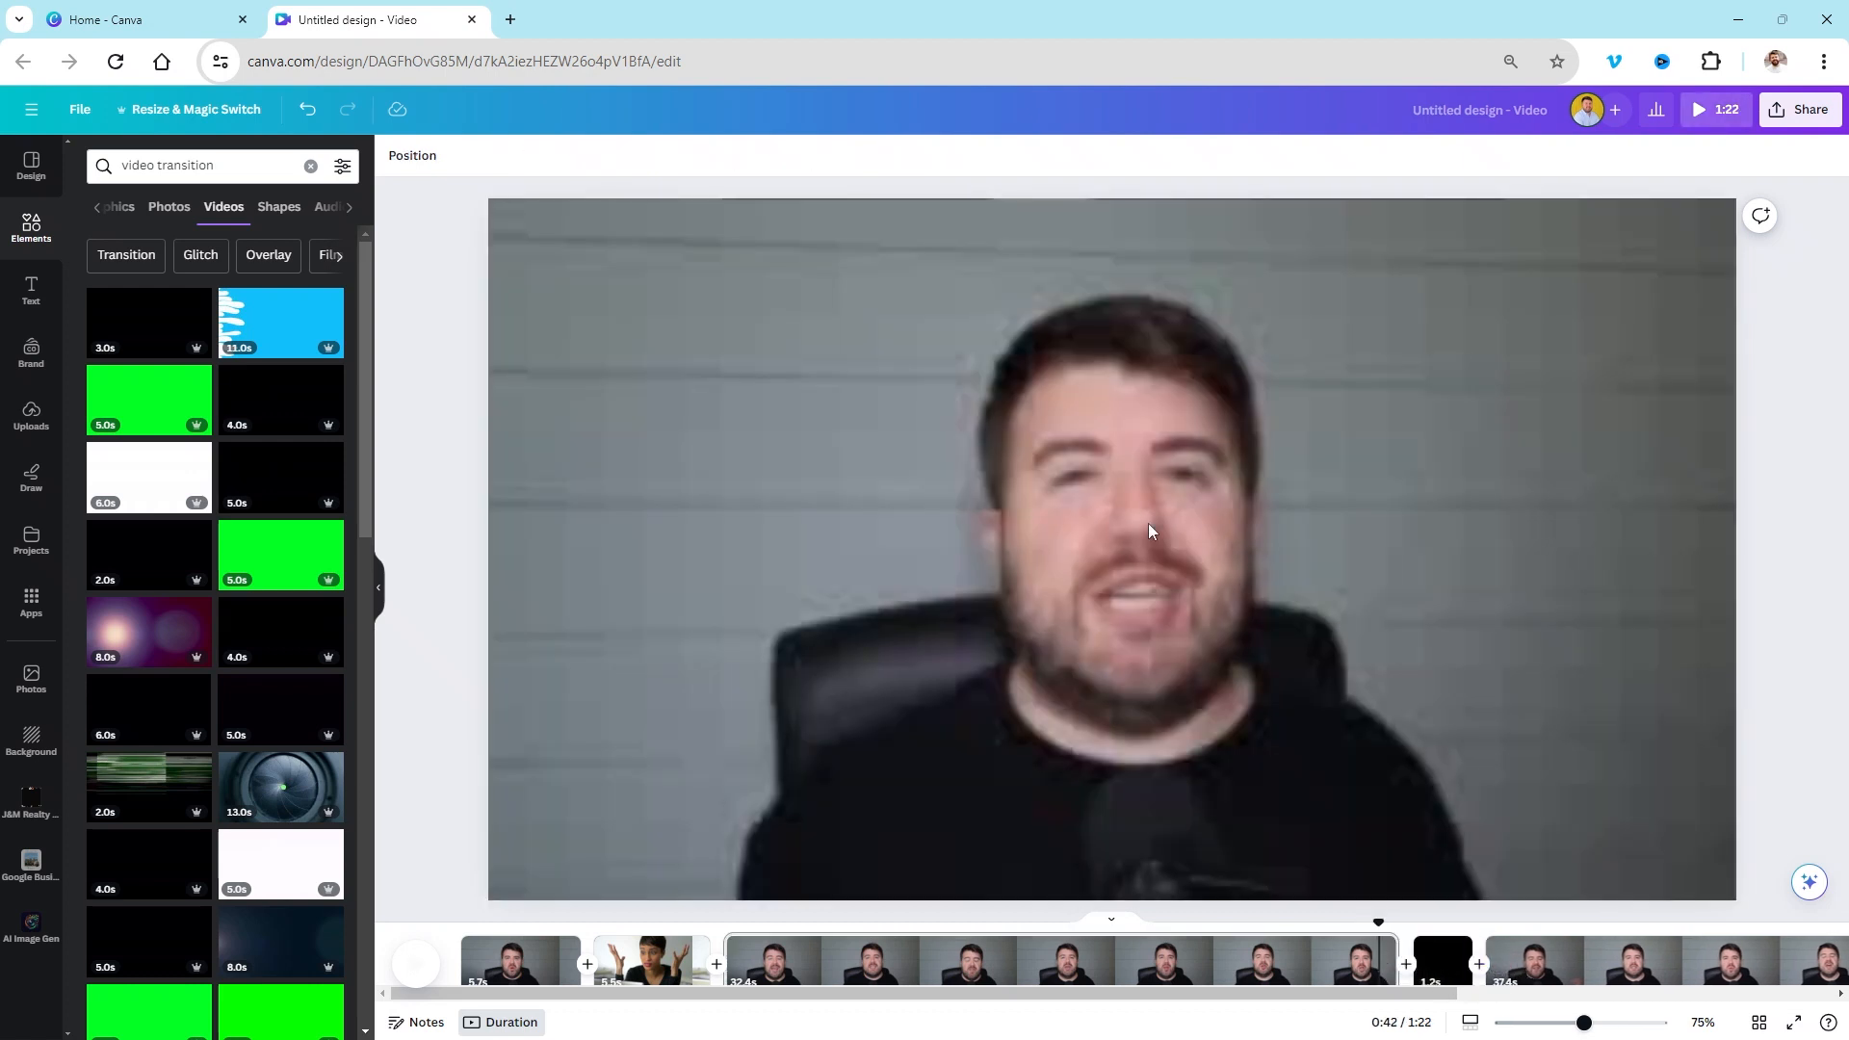
Step: Play and pause the preview through the transition
left_click(433, 969)
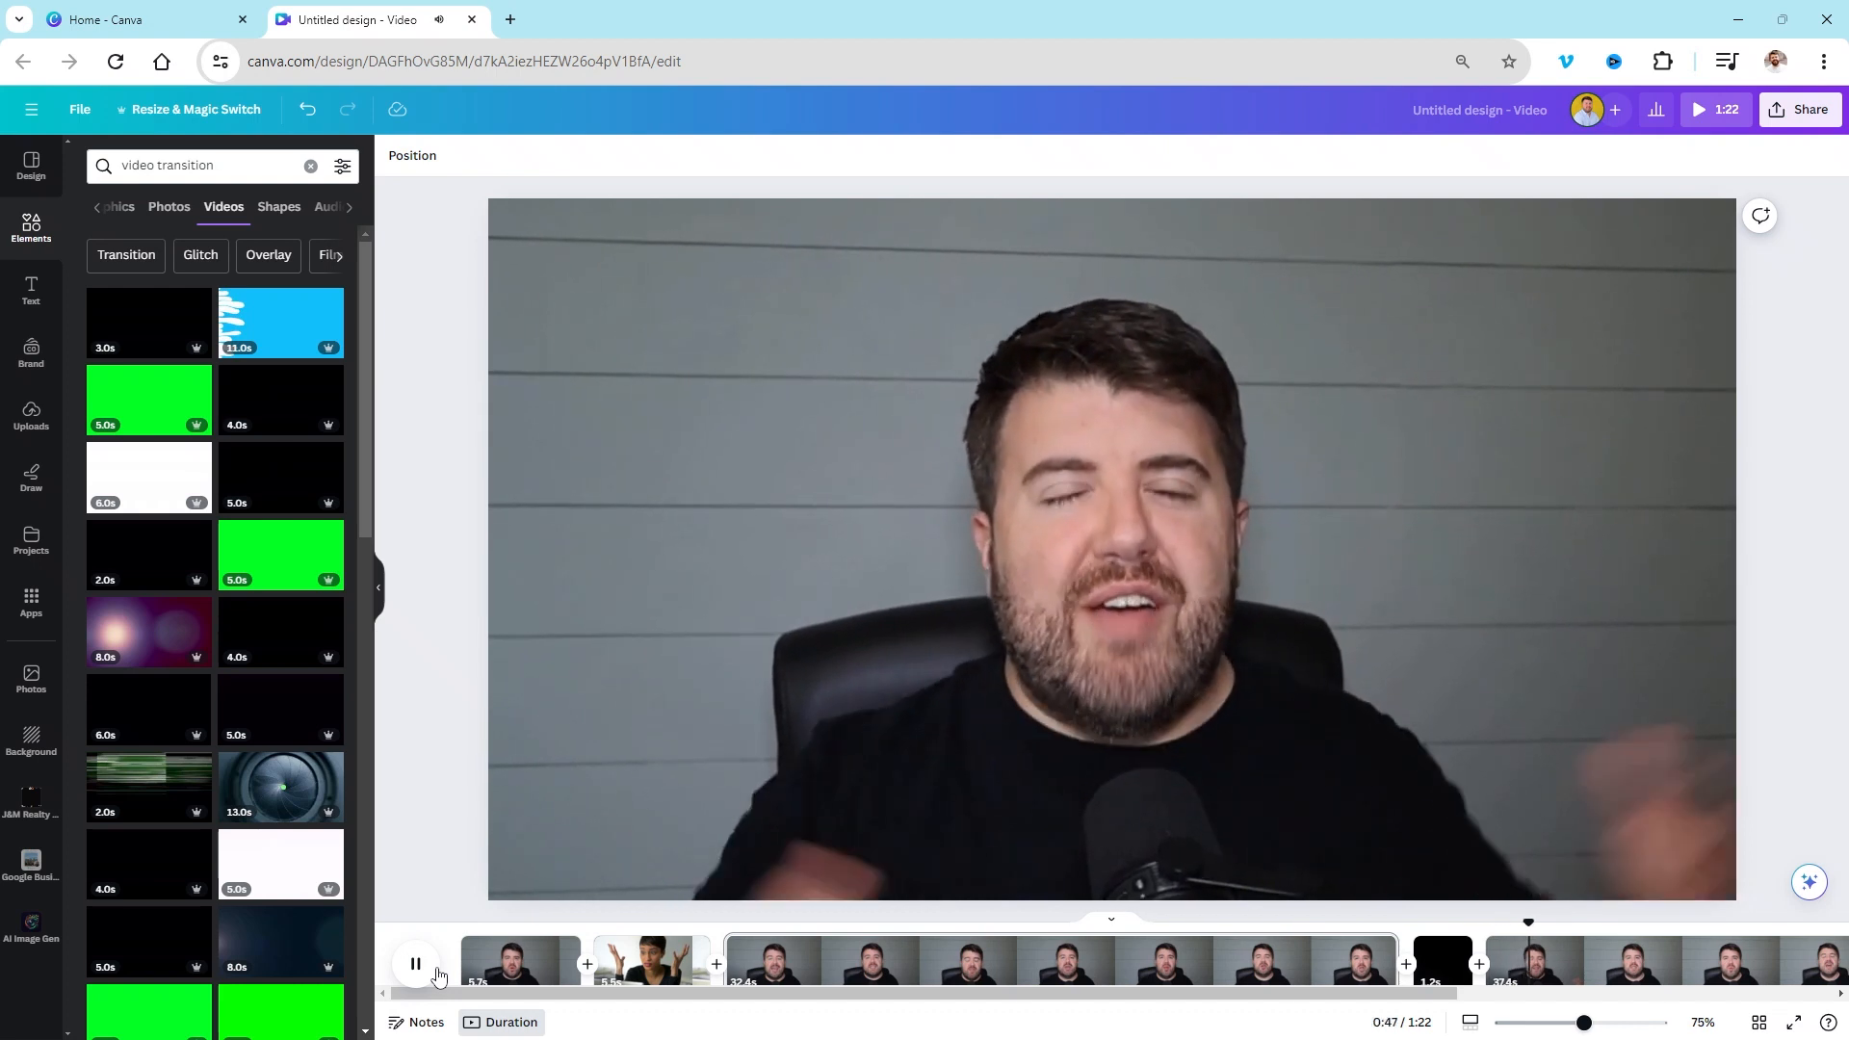
left_click(433, 971)
left_click_drag(1249, 992, 1781, 1012)
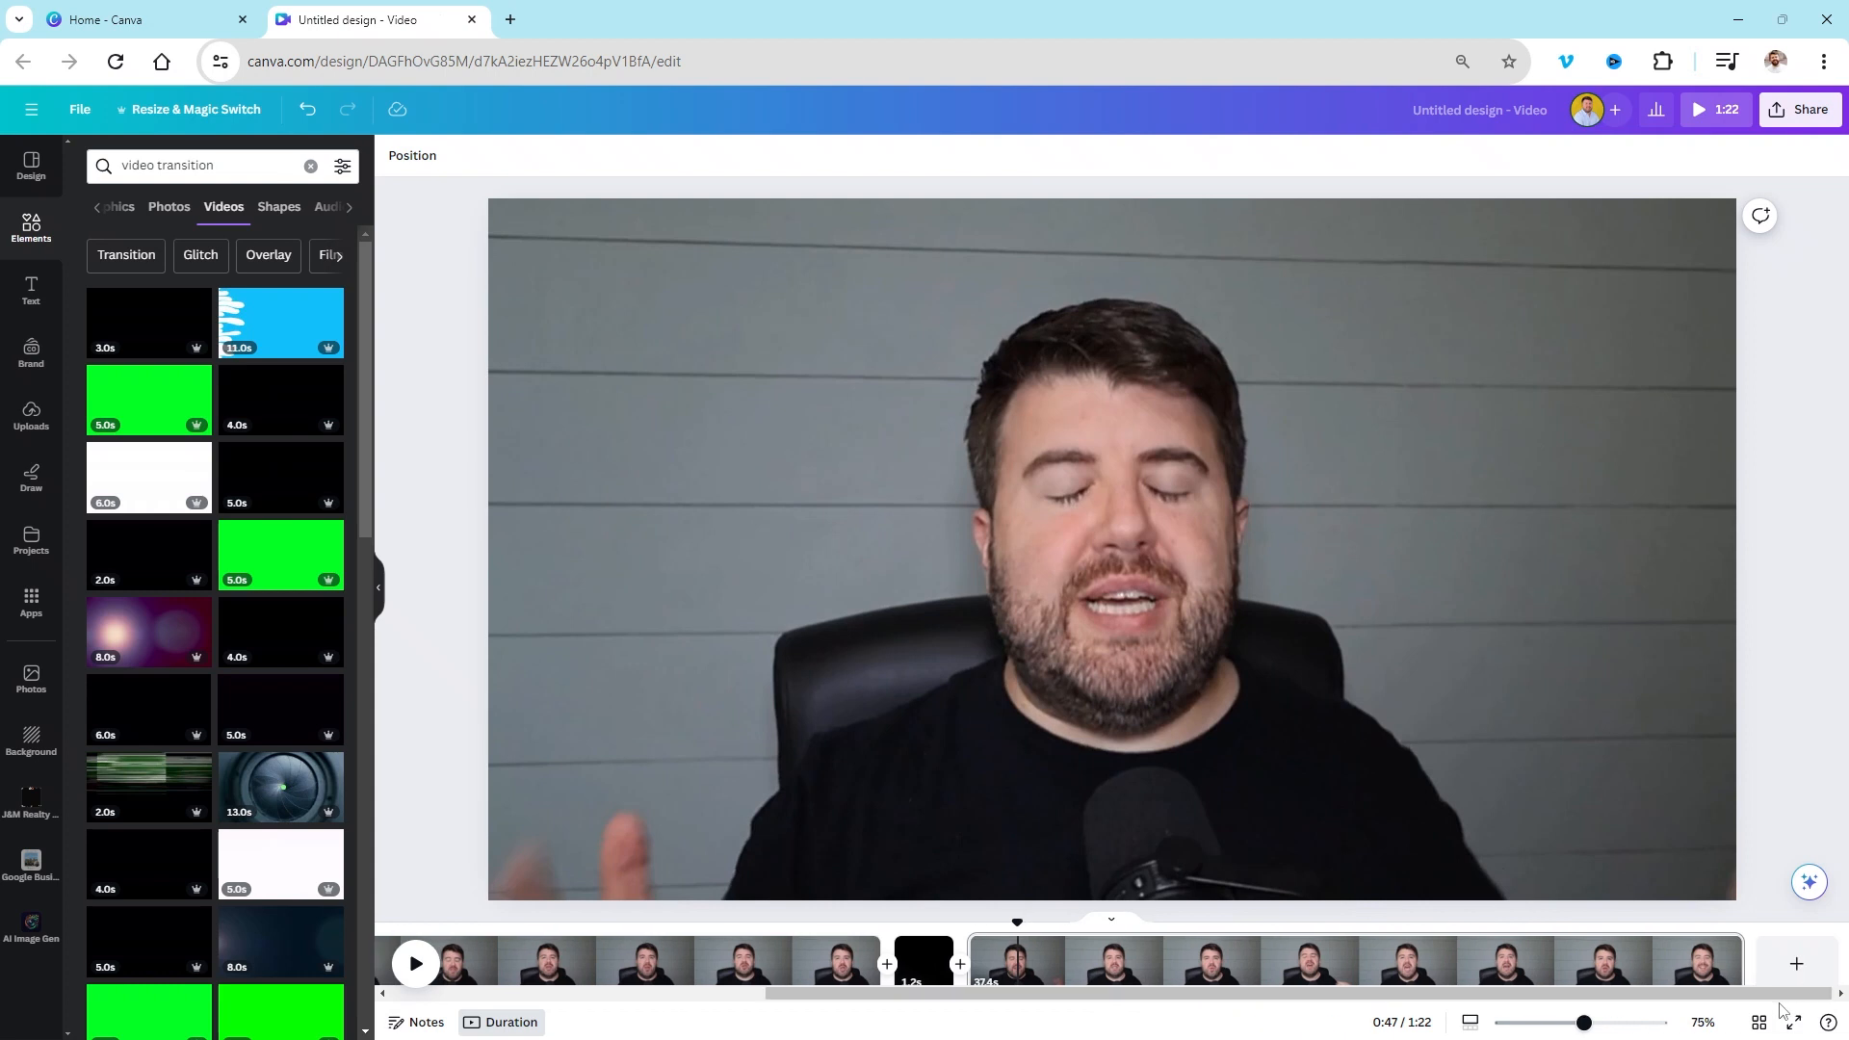
Step: Trim both ends of the final 37.4s speaker clip down to 35.3 seconds
left_click(995, 953)
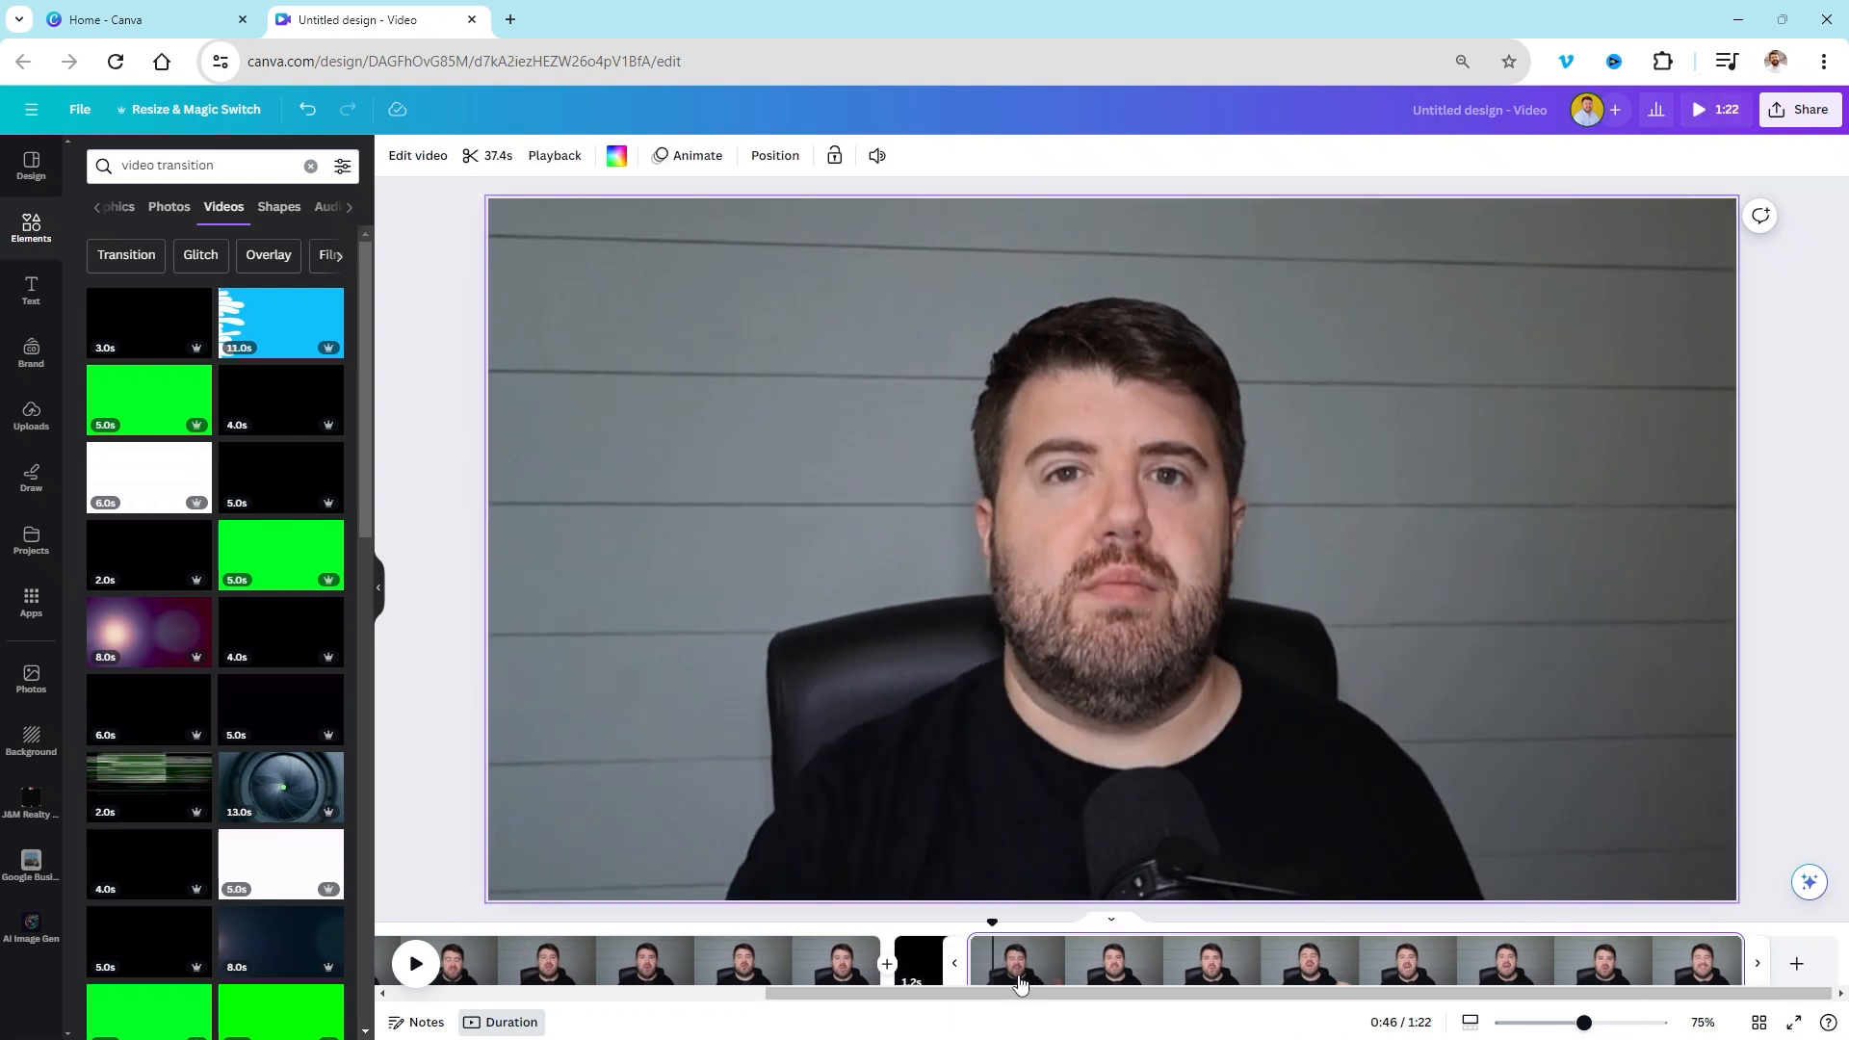
left_click_drag(997, 921, 967, 922)
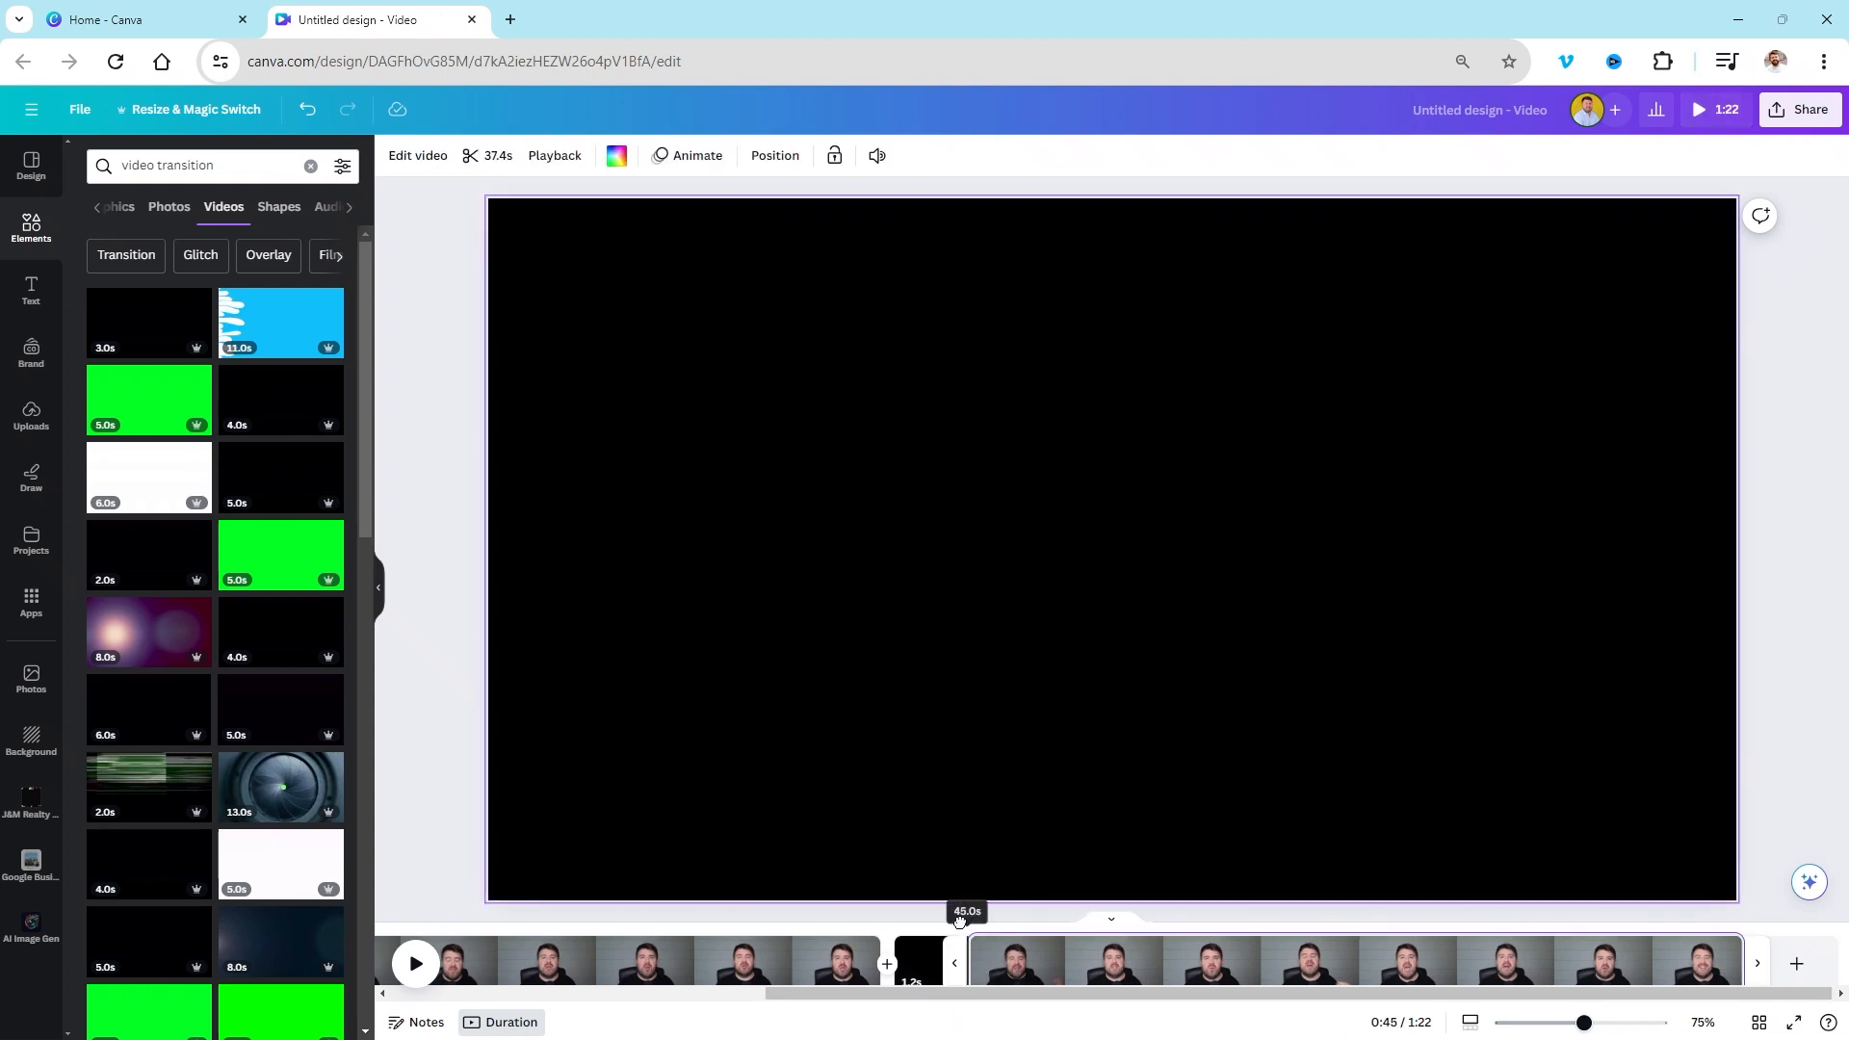
left_click_drag(961, 958, 1003, 962)
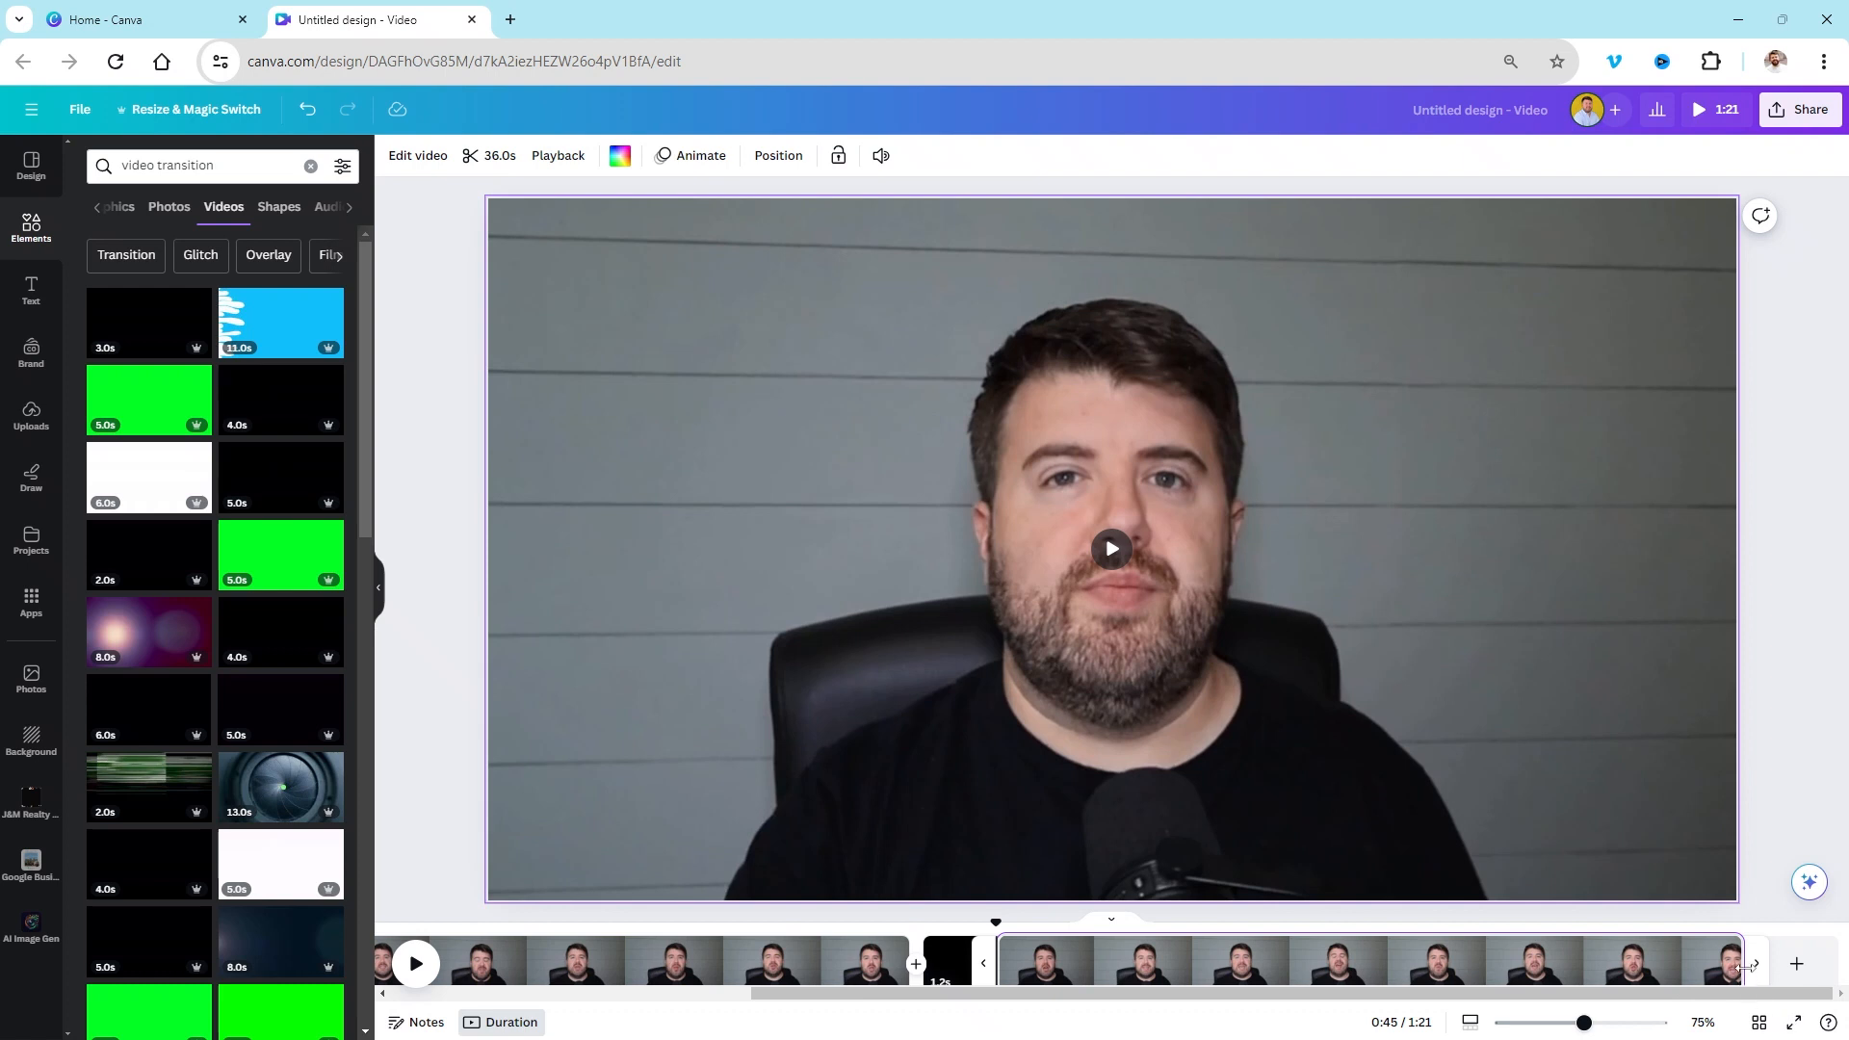
left_click_drag(1744, 976, 1739, 965)
left_click_drag(1733, 966, 1730, 966)
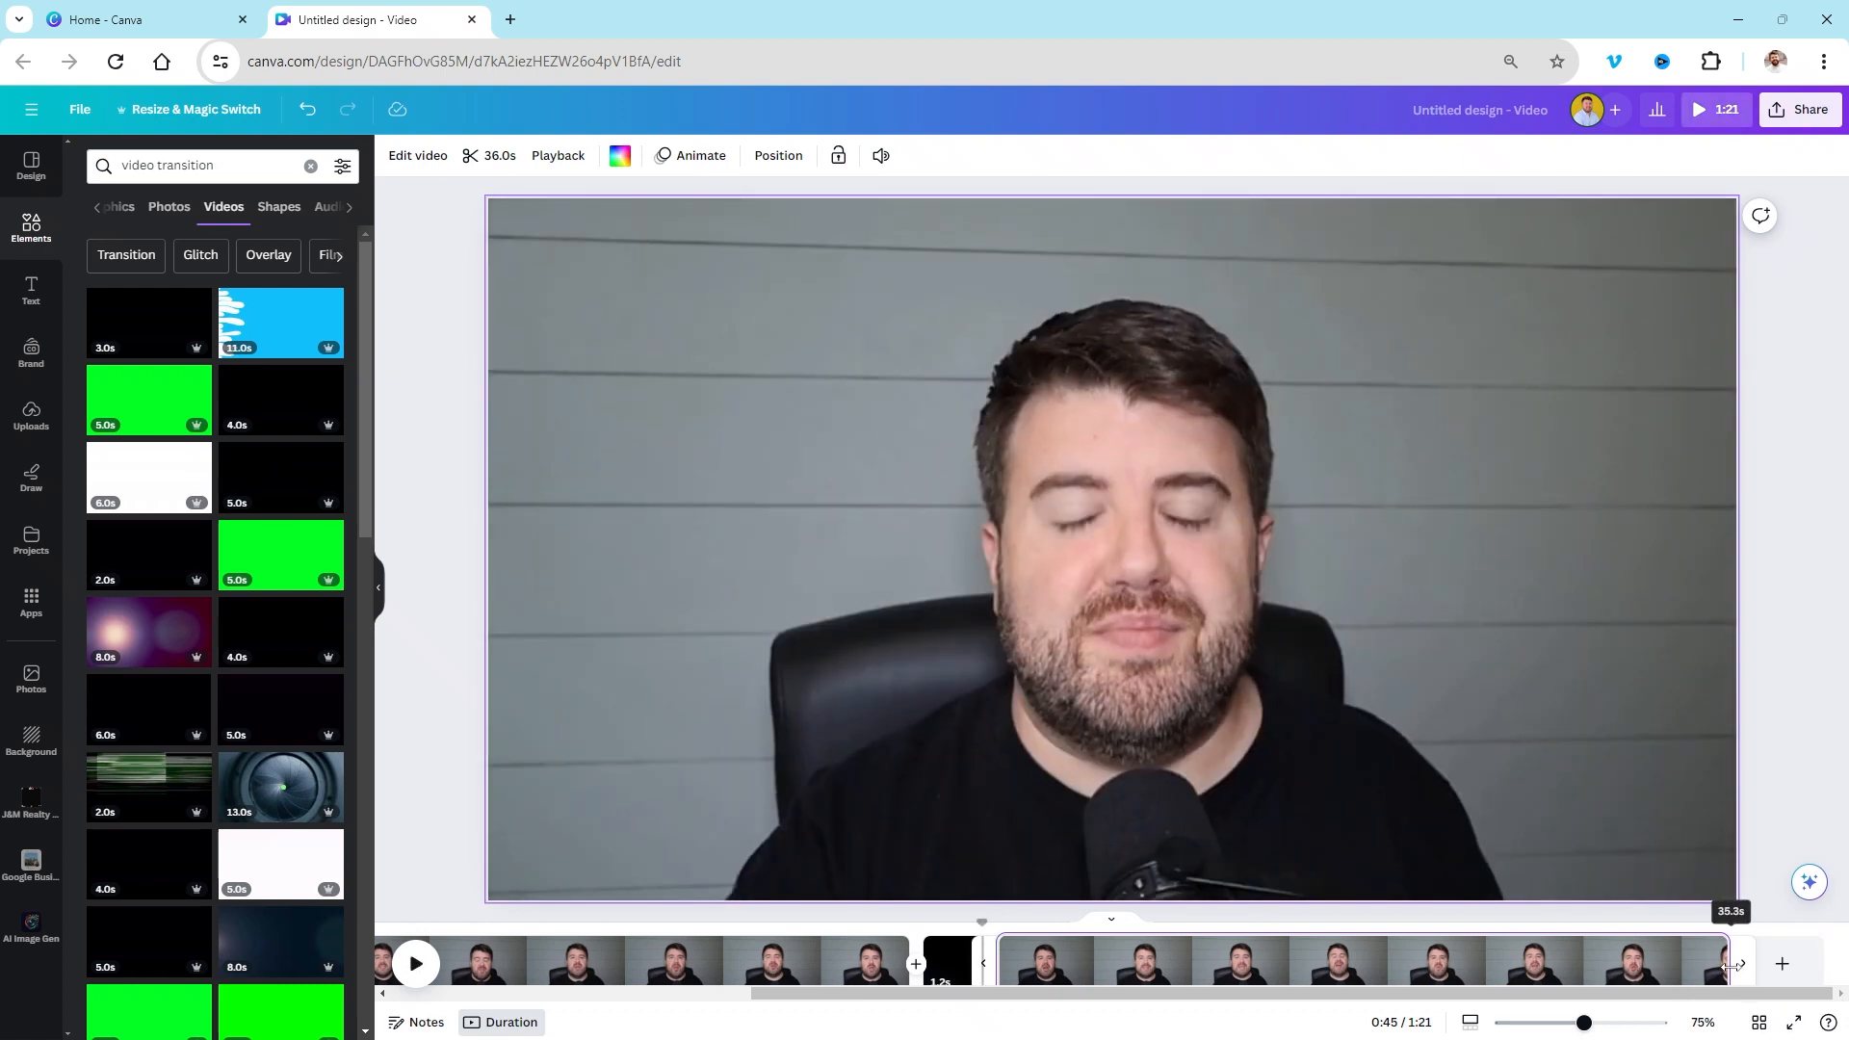
left_click_drag(1730, 973, 1731, 973)
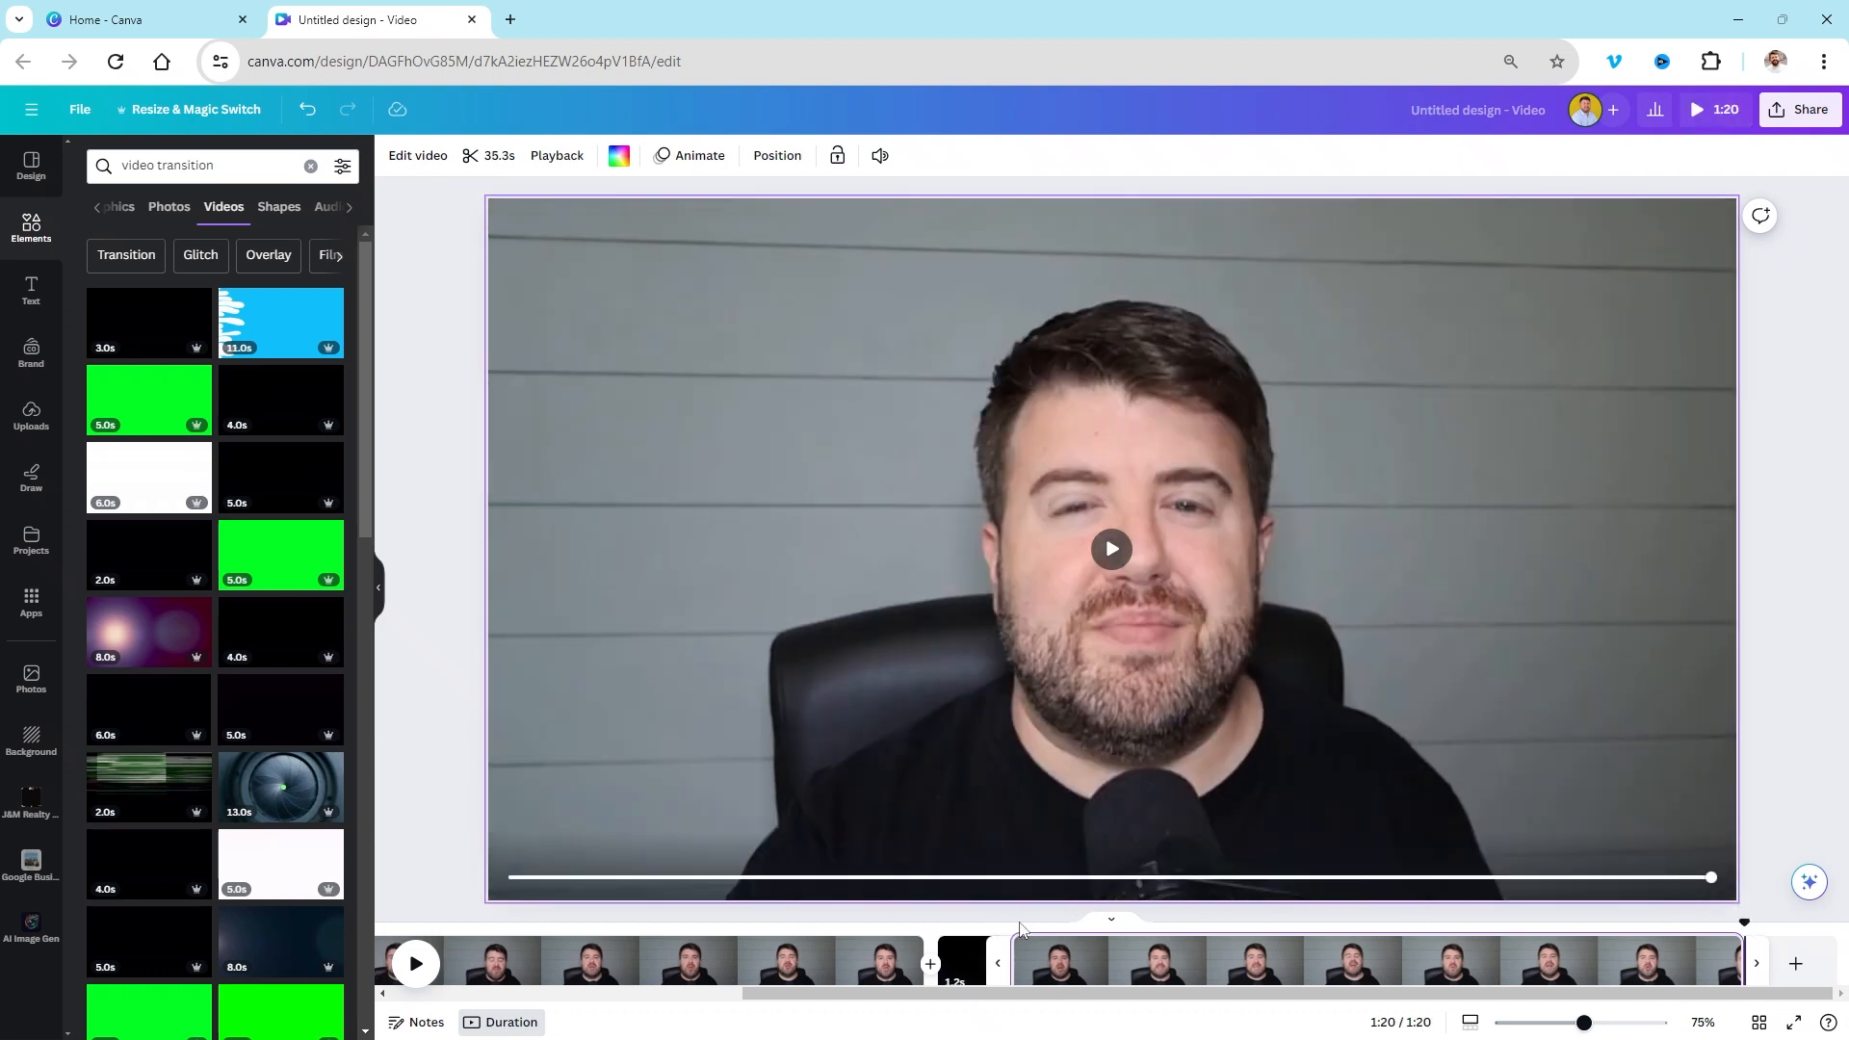
Step: Play the final clip and stop the playhead at 0:49
left_click(1071, 960)
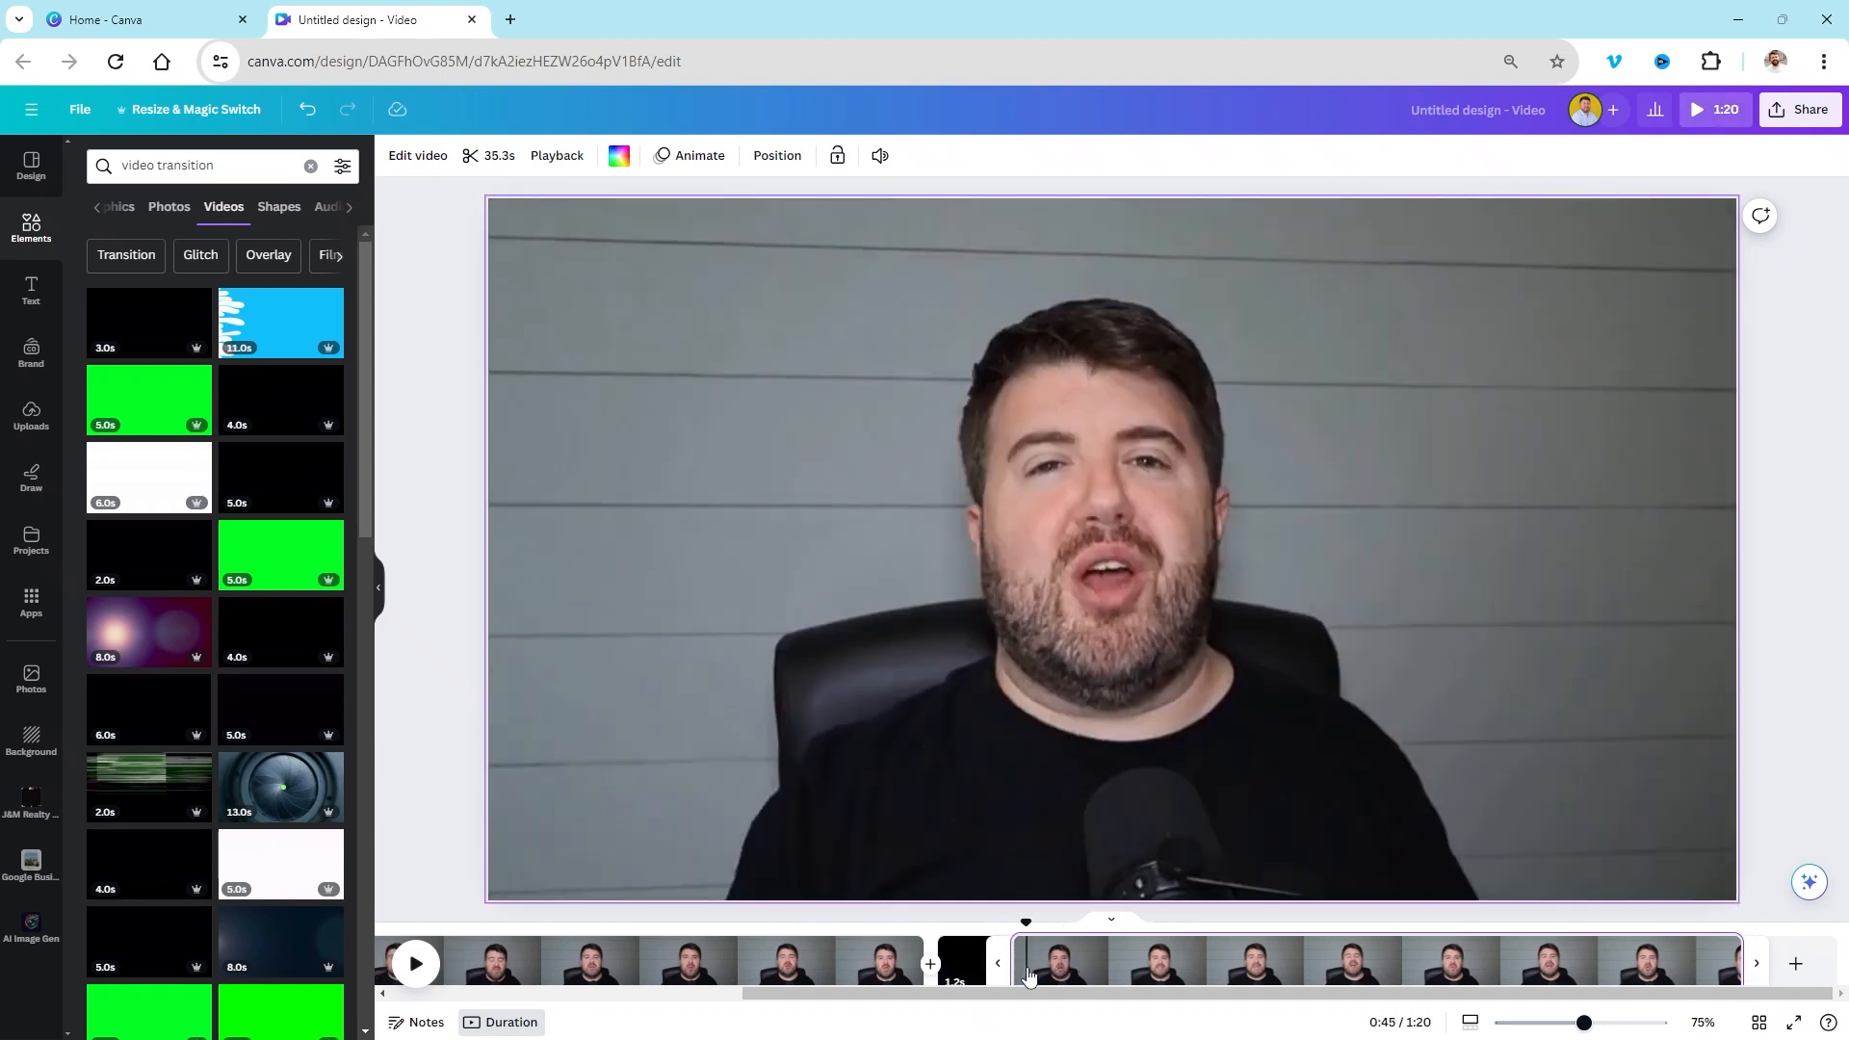
left_click(416, 964)
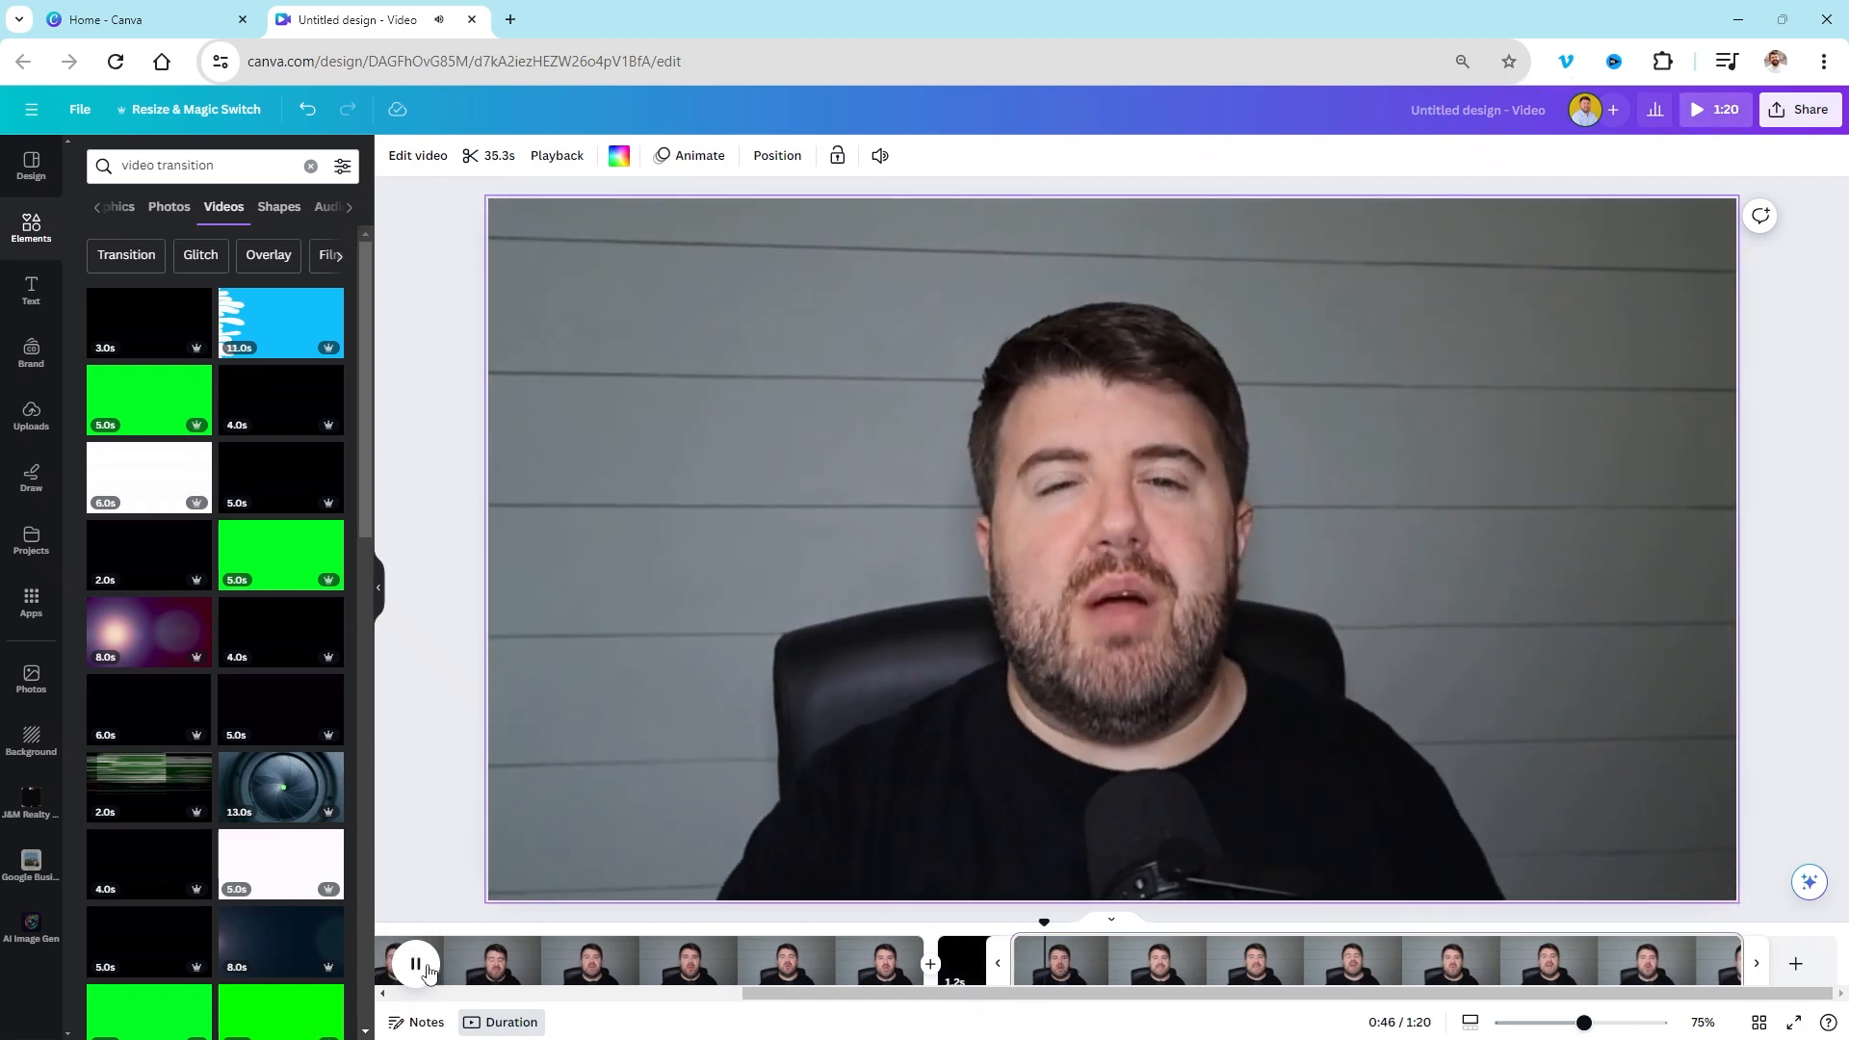
left_click(426, 970)
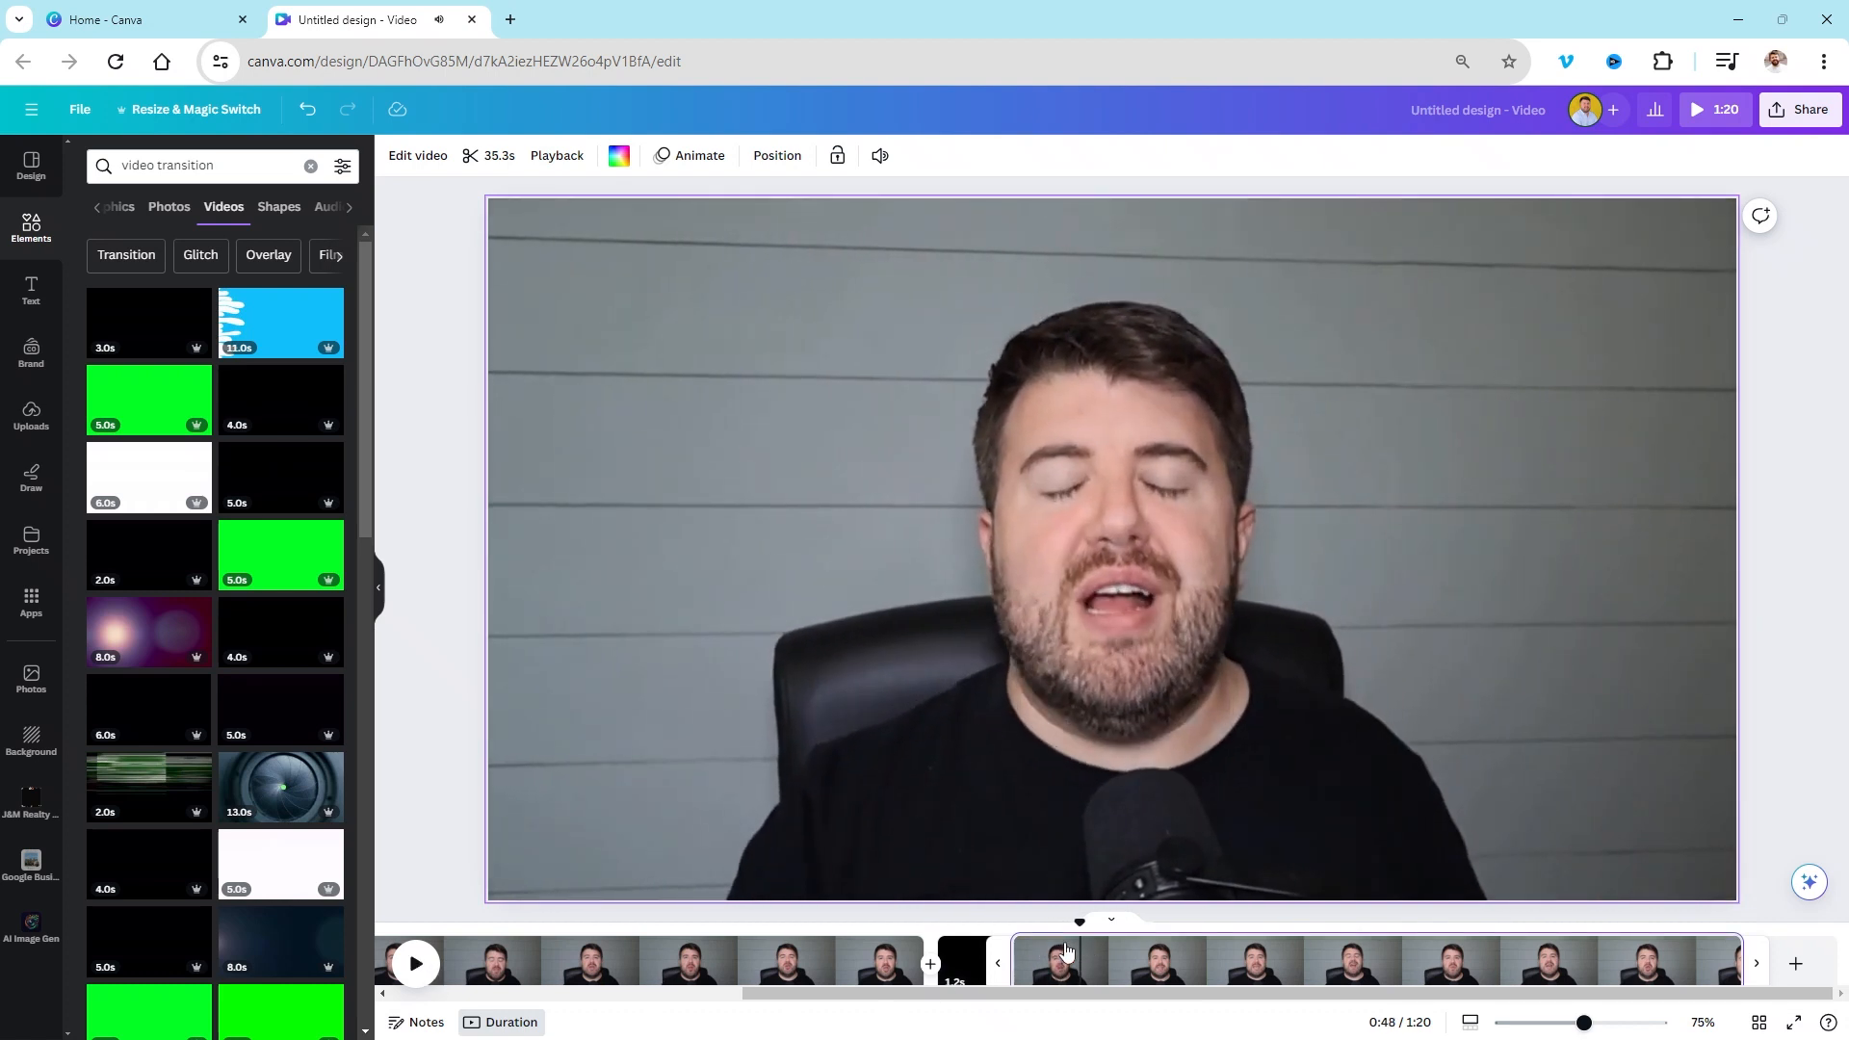
left_click(420, 968)
left_click(420, 968)
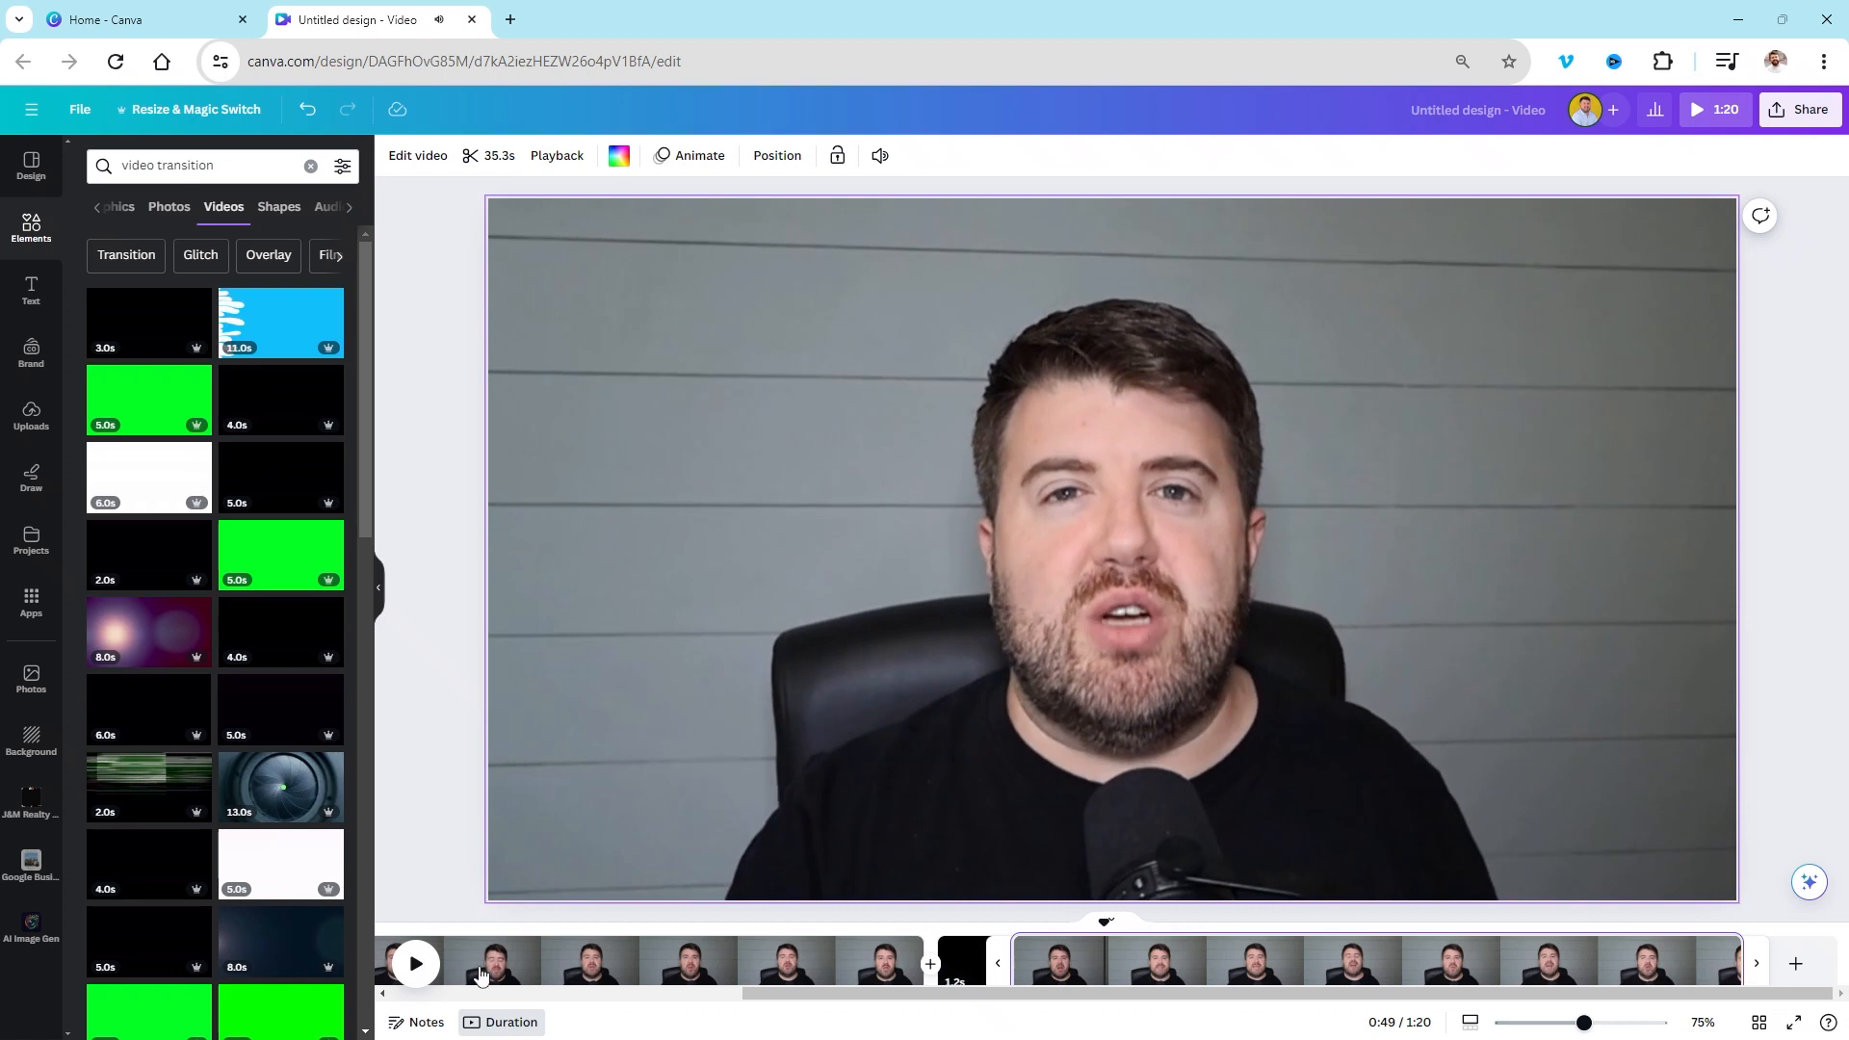
Step: Split the closing clip at 0:49 into 4.4s and 30.8s pages and browse the Text panel's font combinations
right_click(1107, 954)
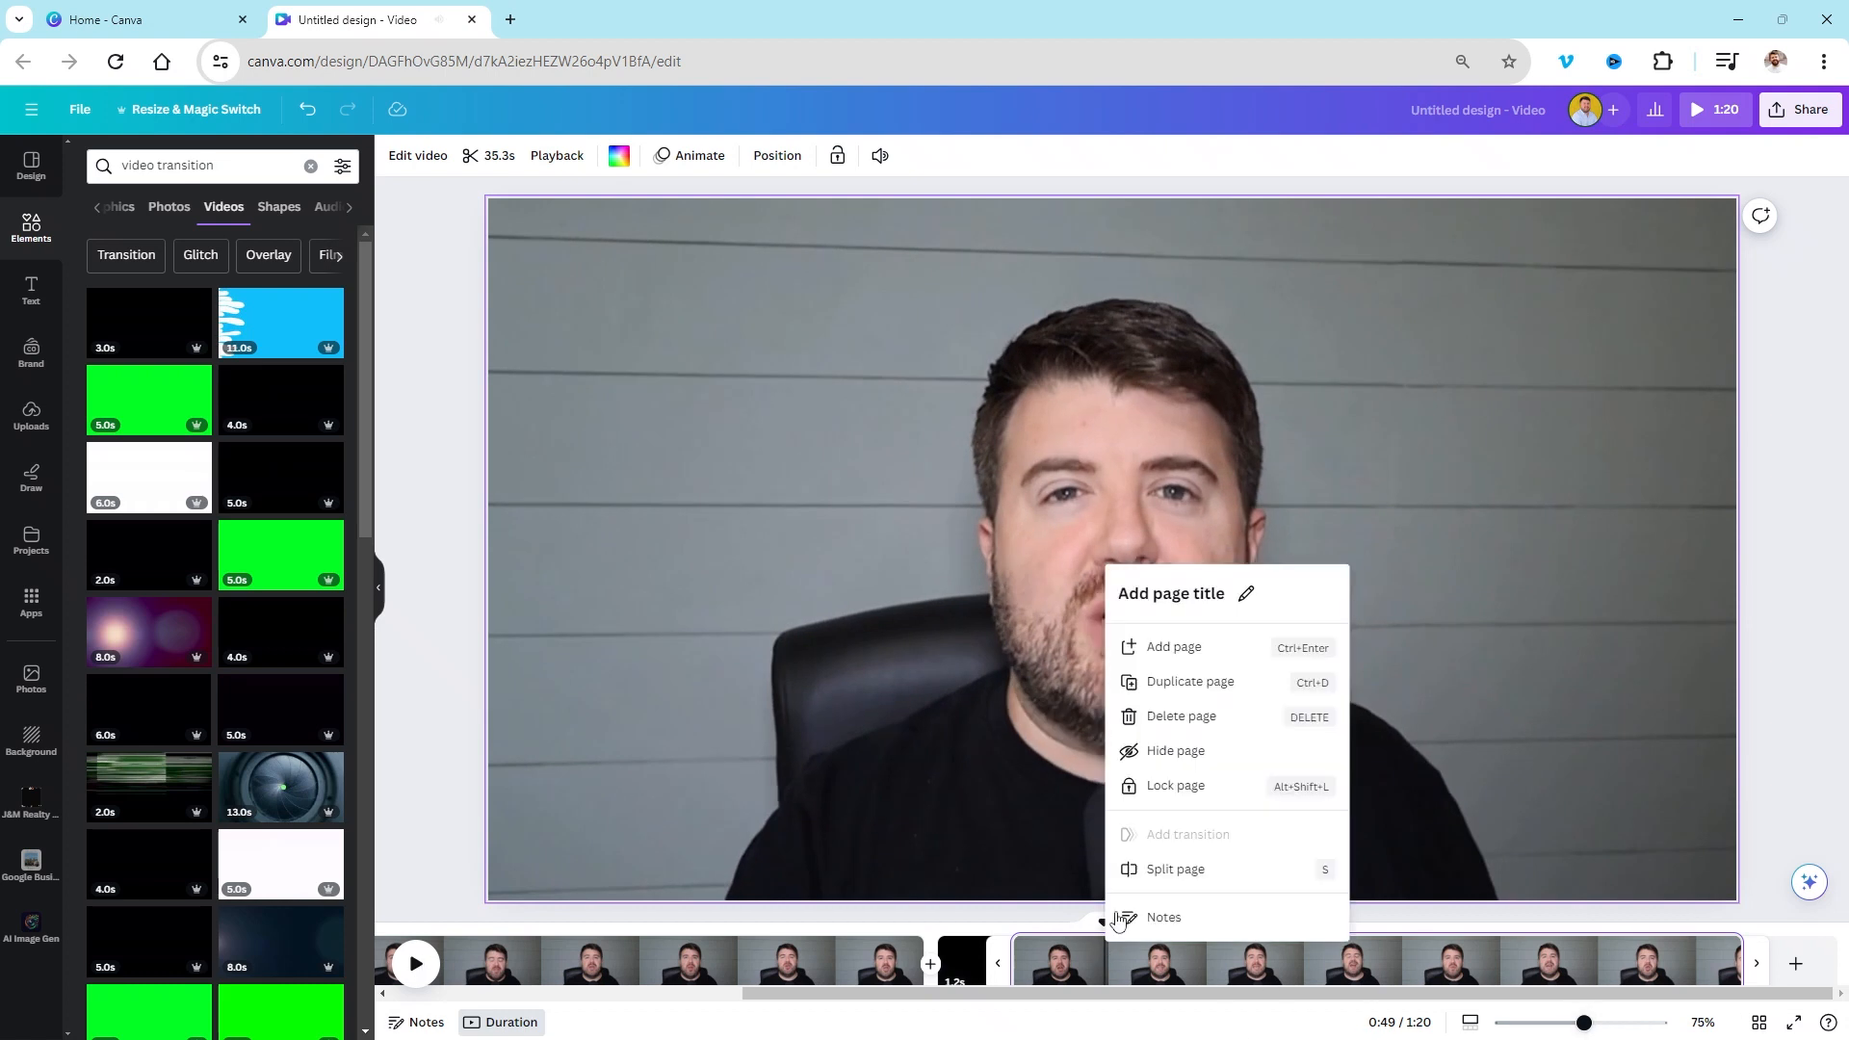
left_click(1167, 870)
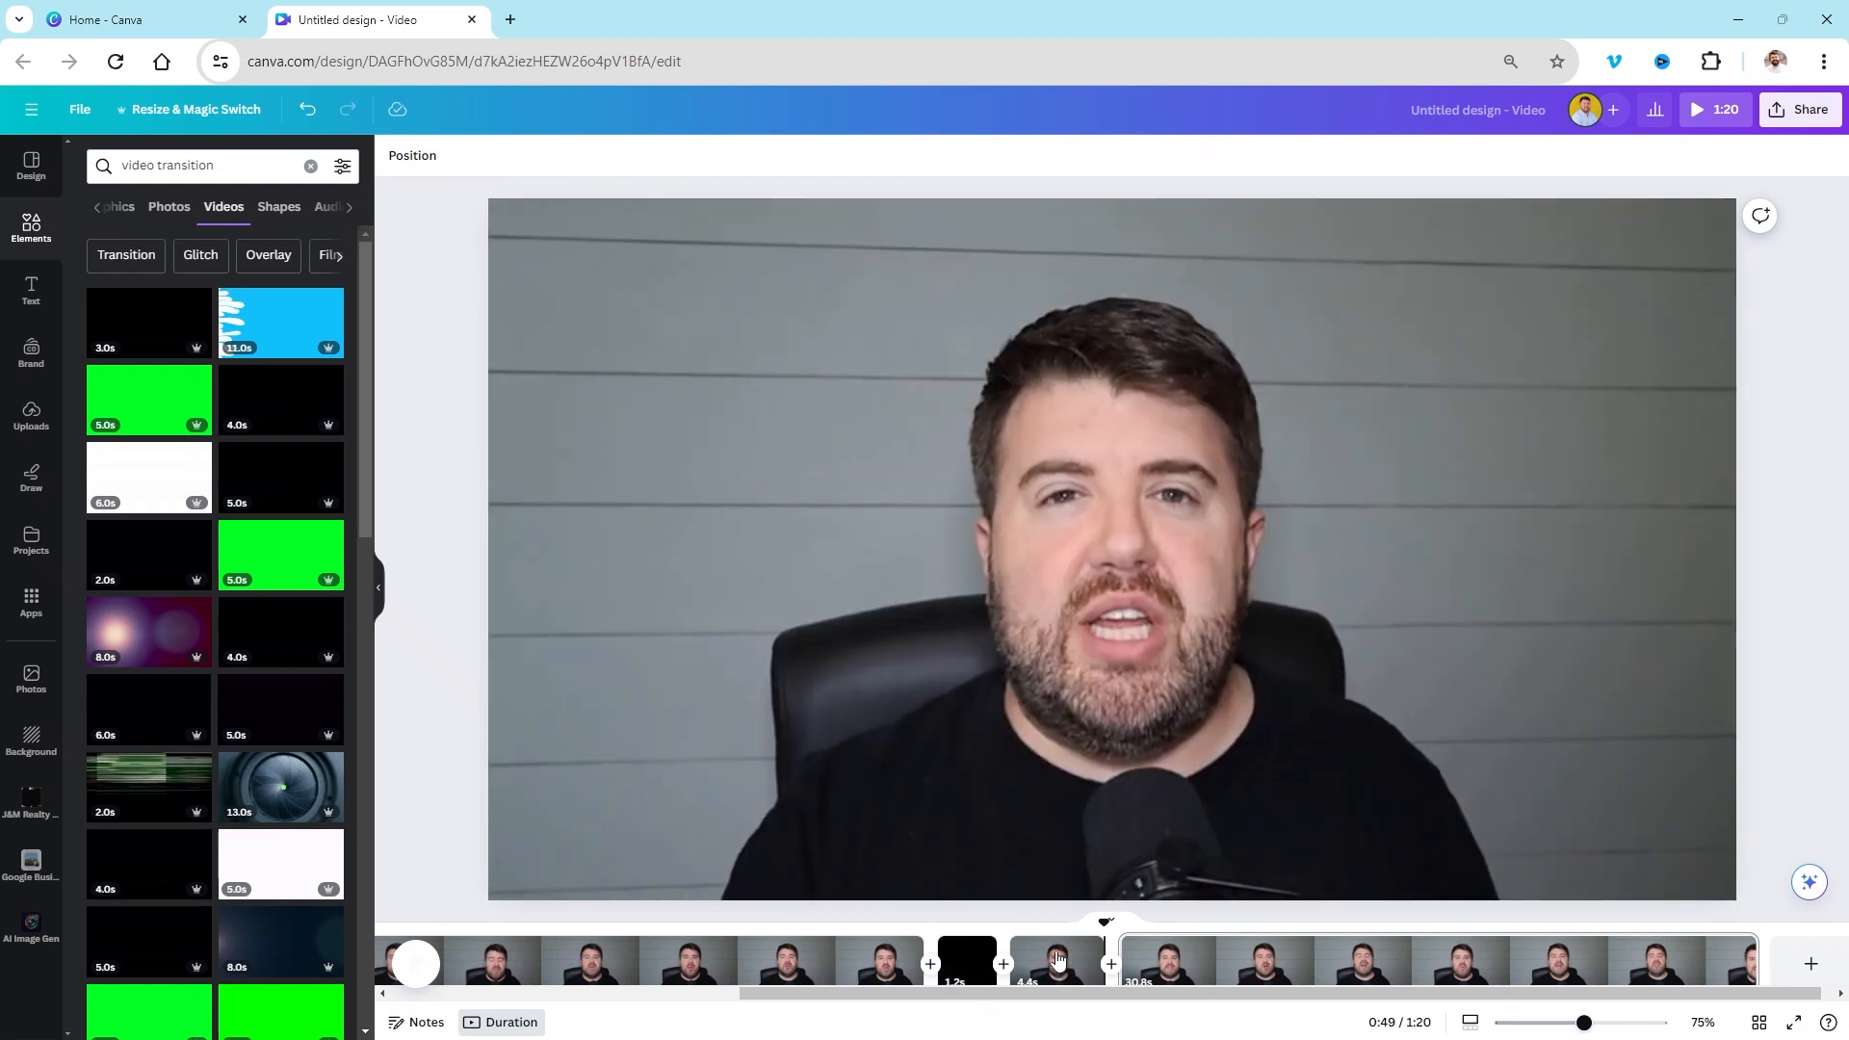
left_click(31, 292)
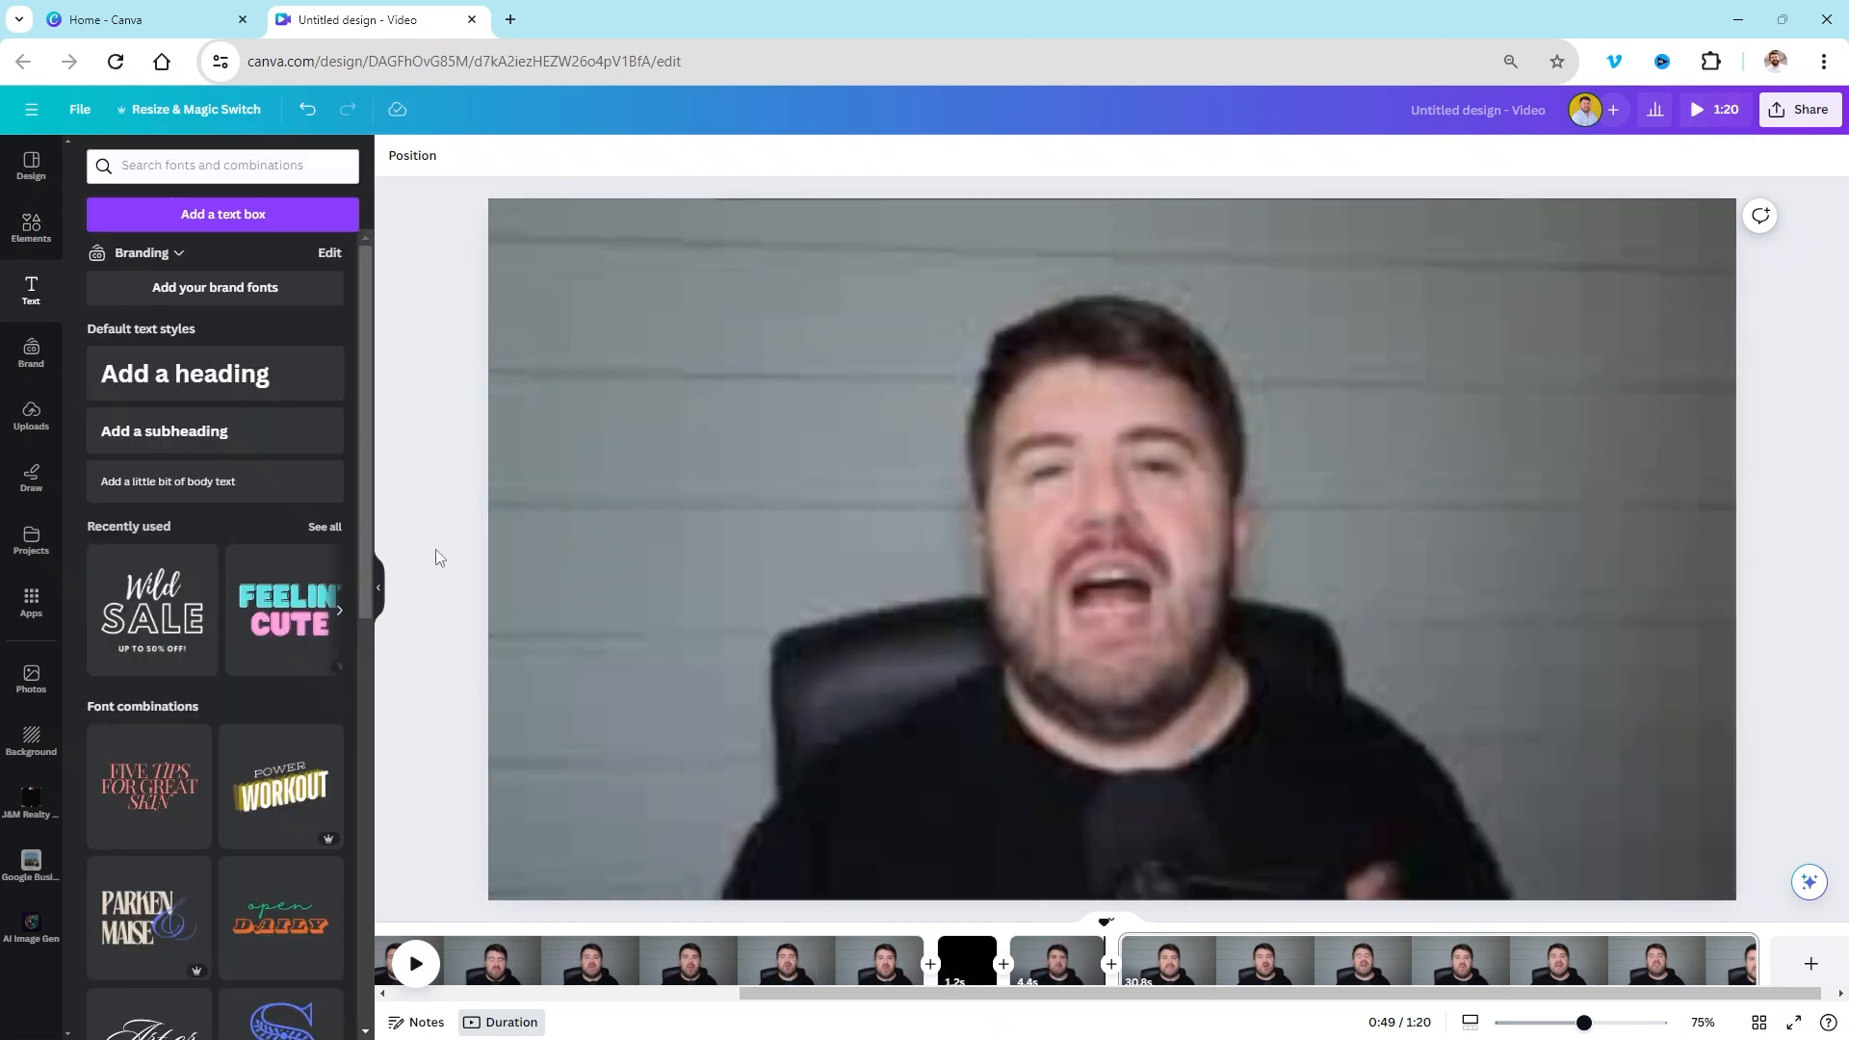
scroll(206, 688, "down", 3)
scroll(206, 684, "down", 15)
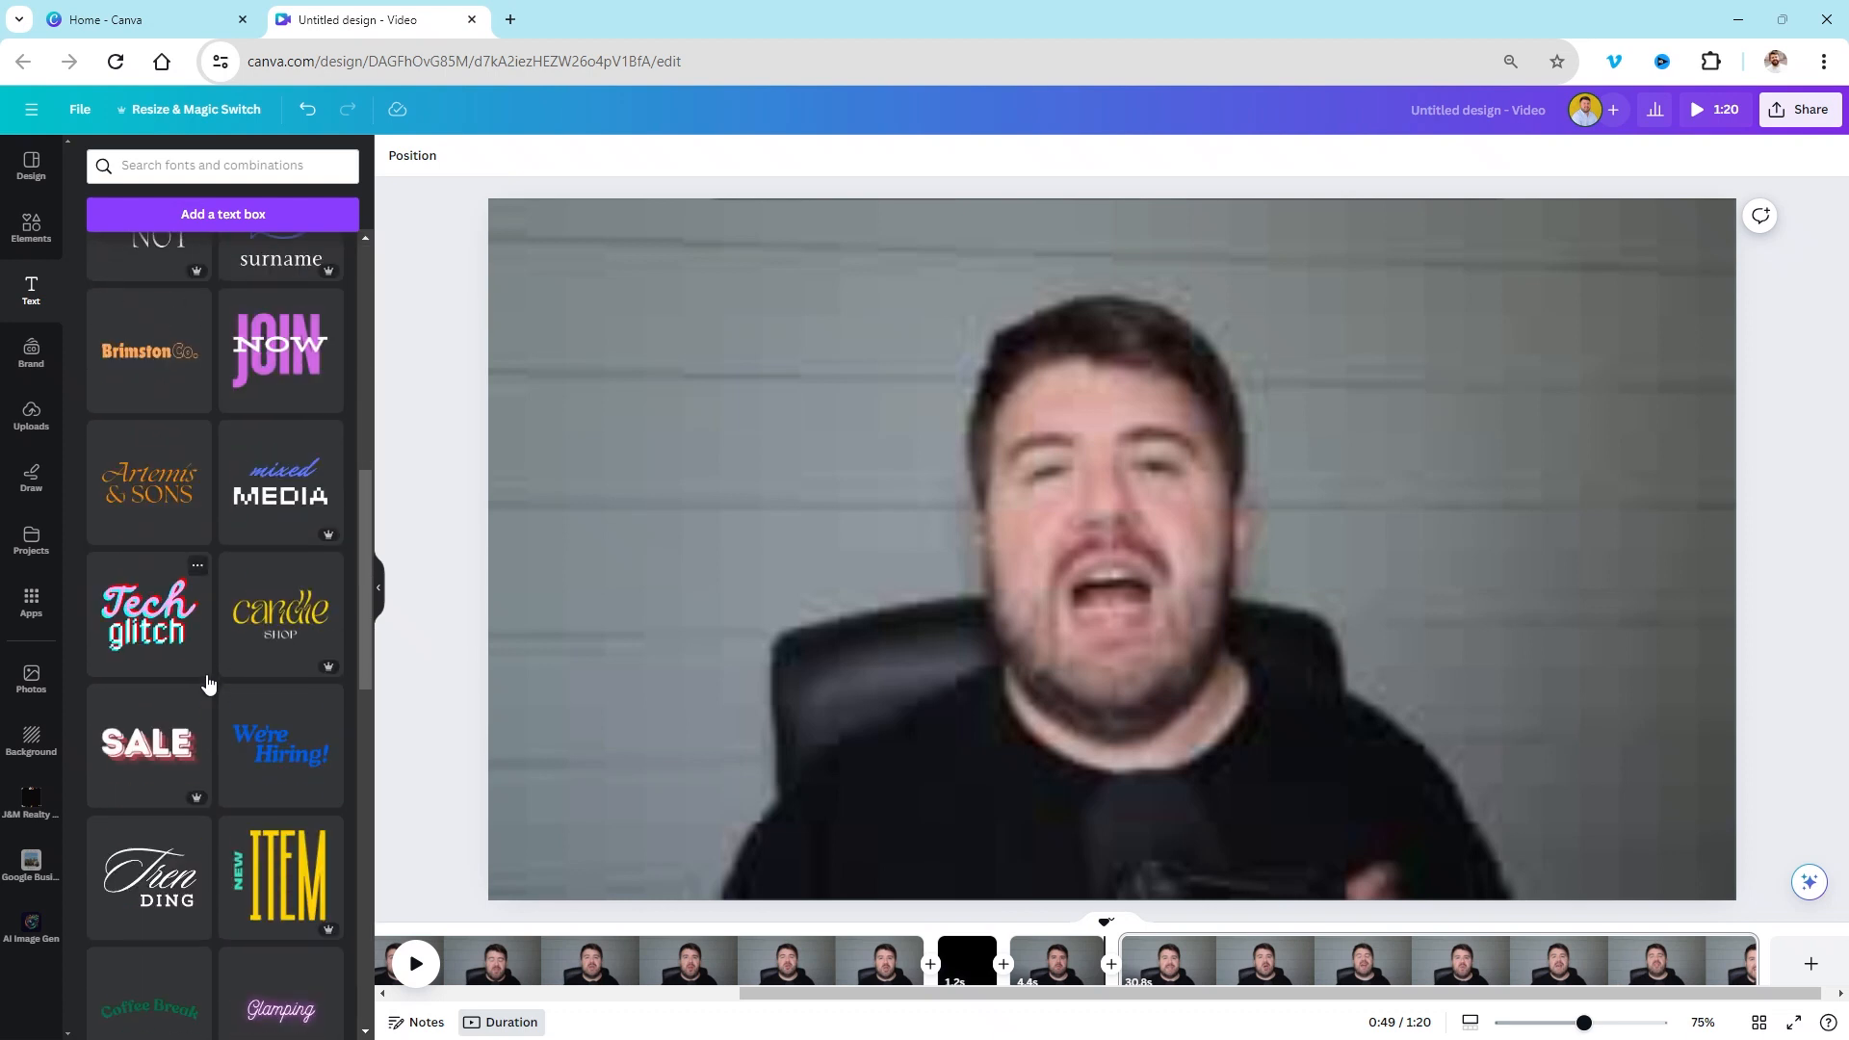
scroll(208, 683, "down", 12)
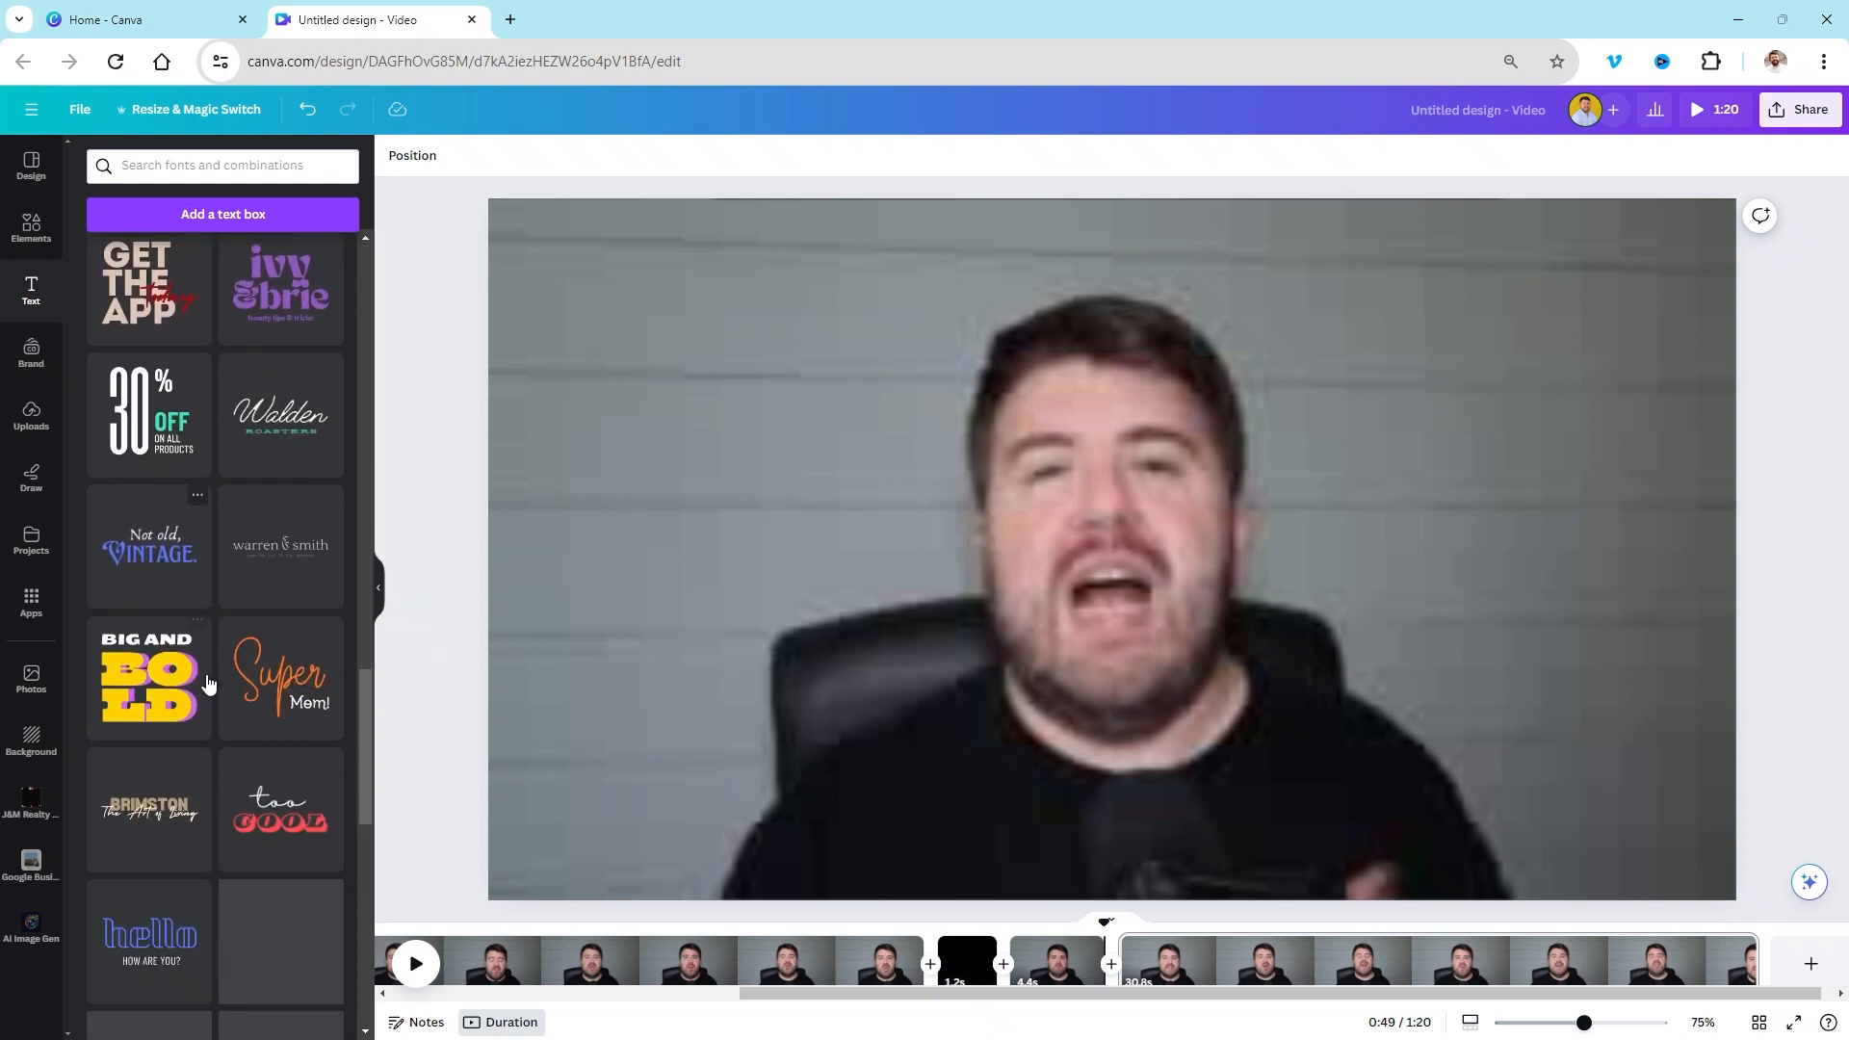
Step: Type the presenter's full name in capitals into a new text box, correcting the typos
left_click(32, 287)
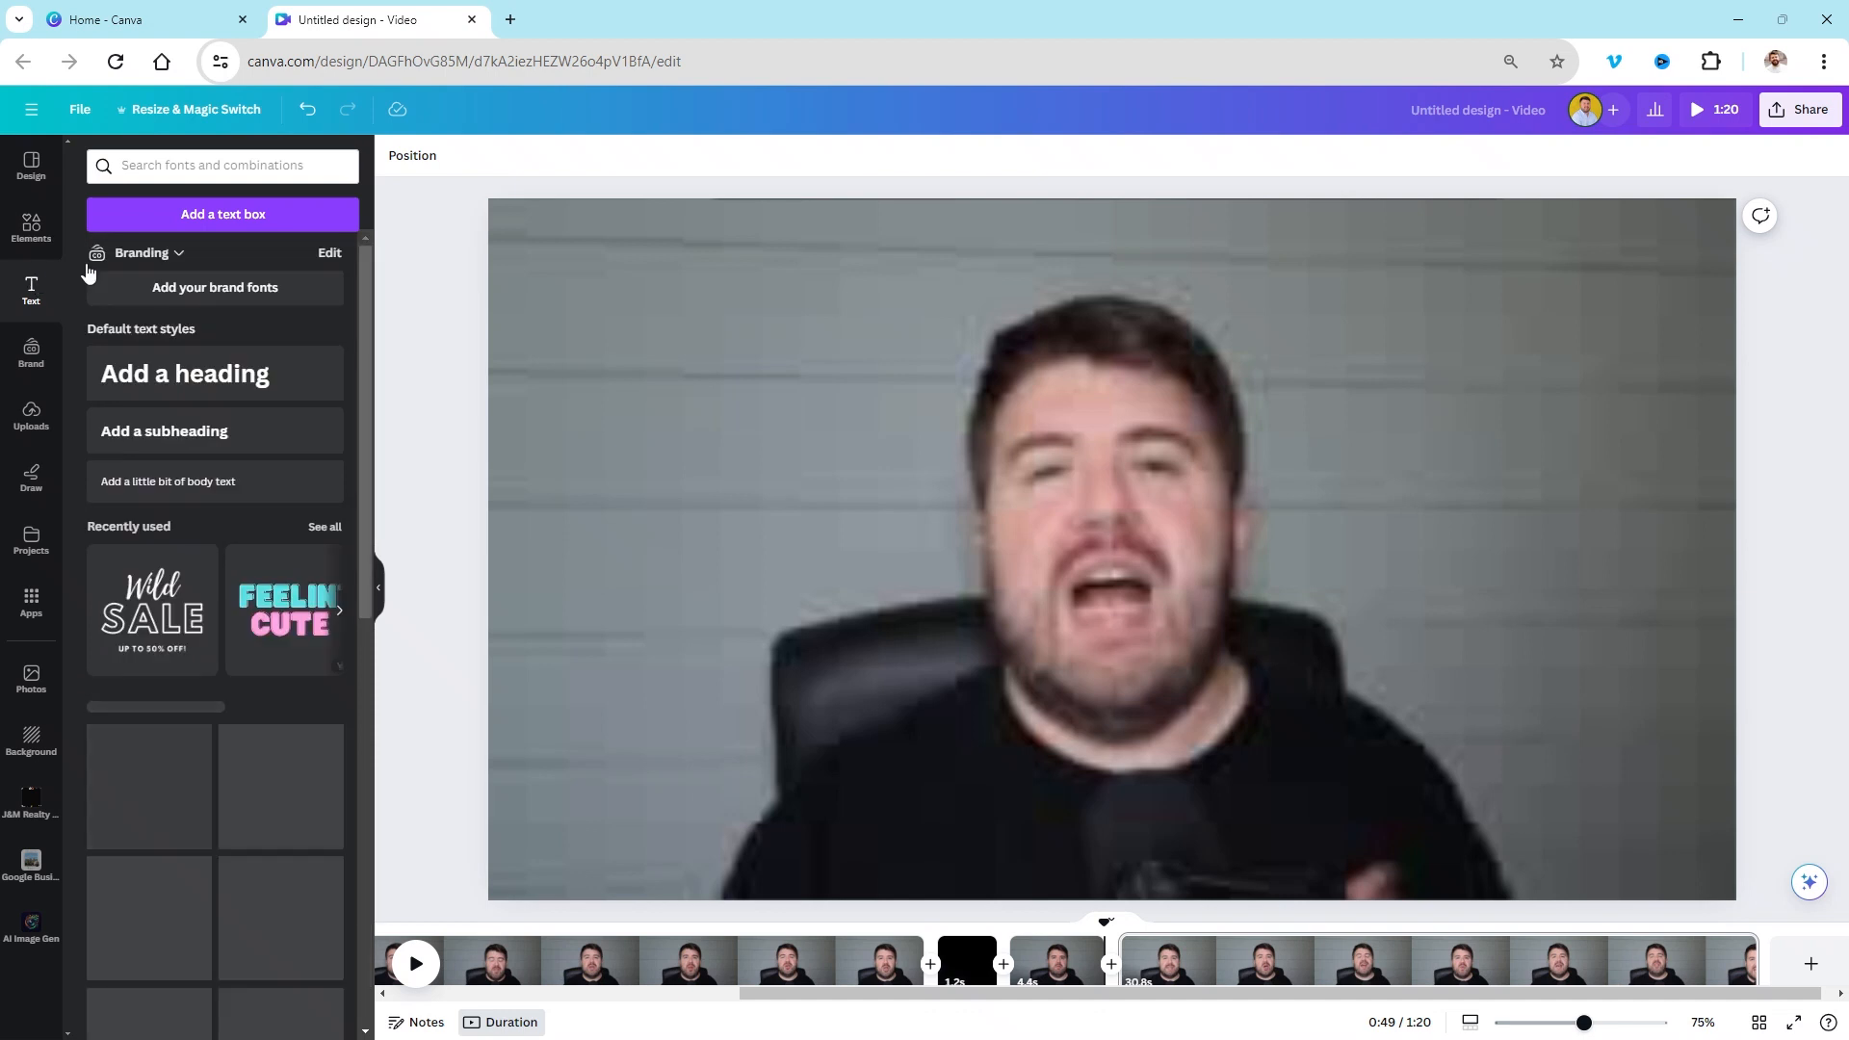
type("text")
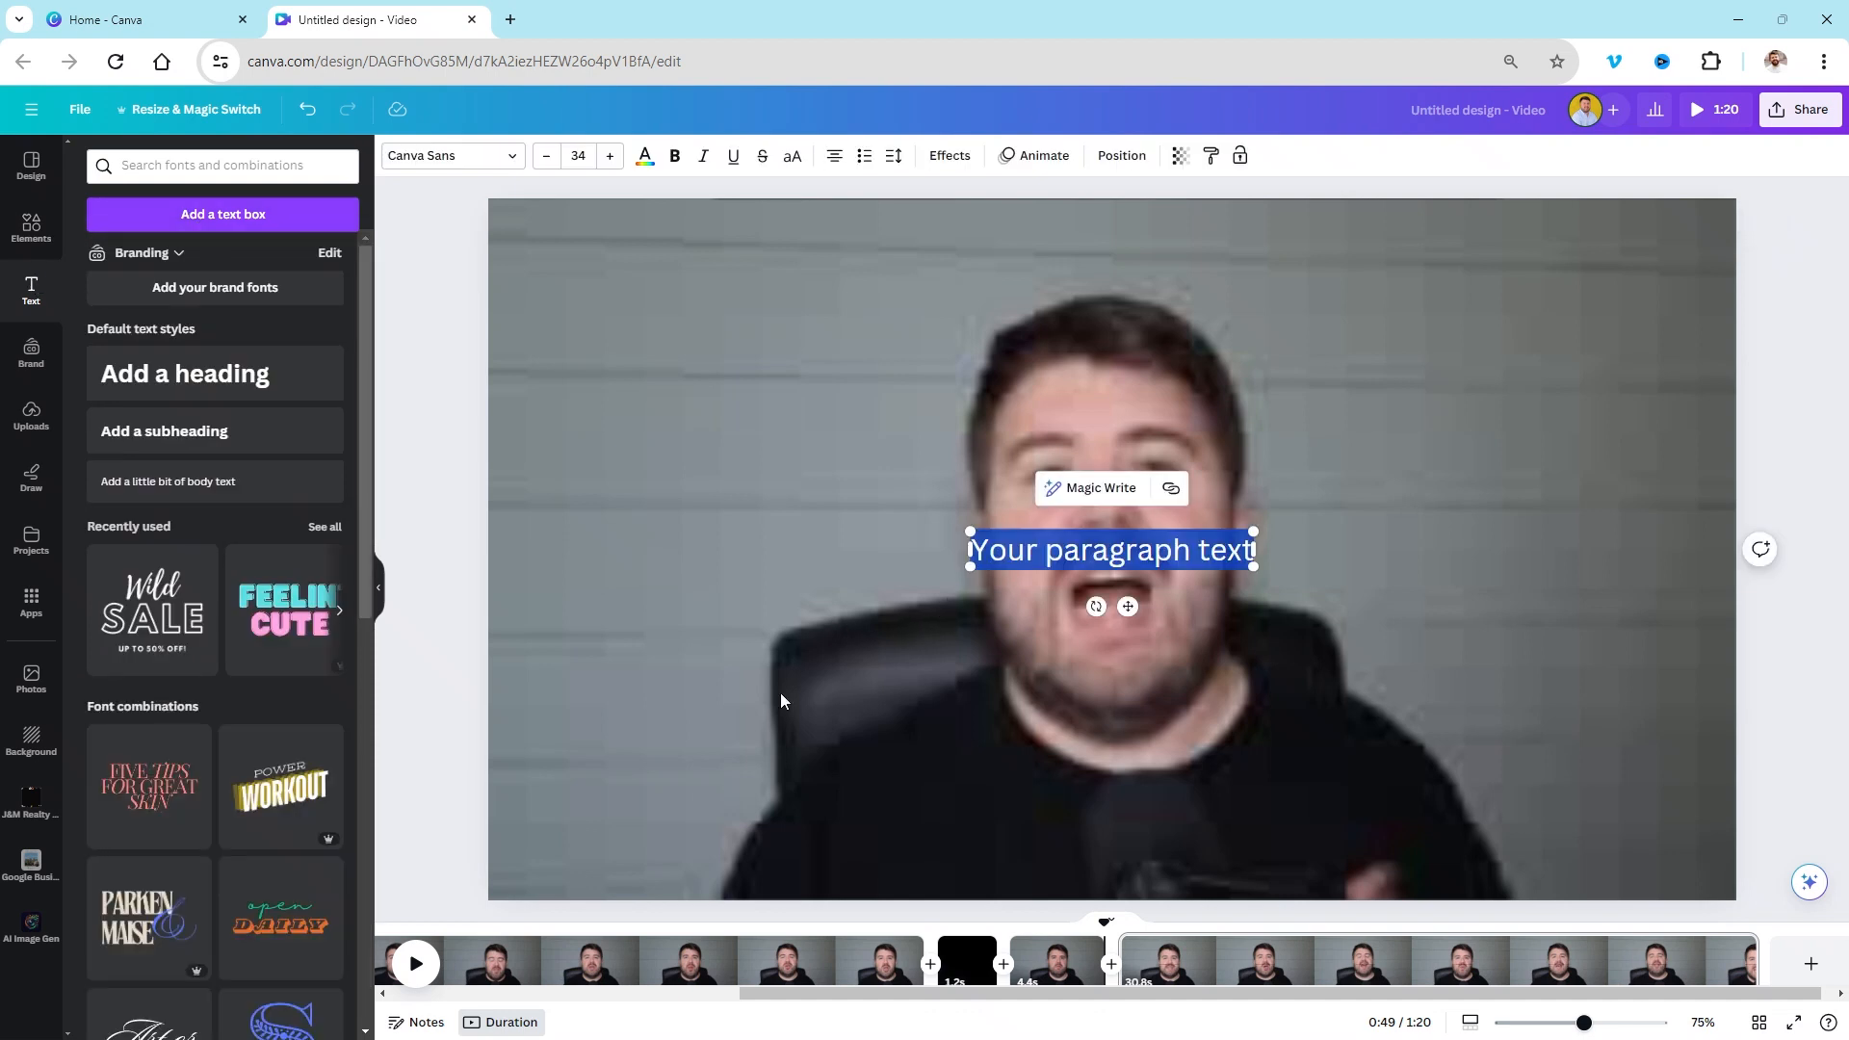
type("Jacob")
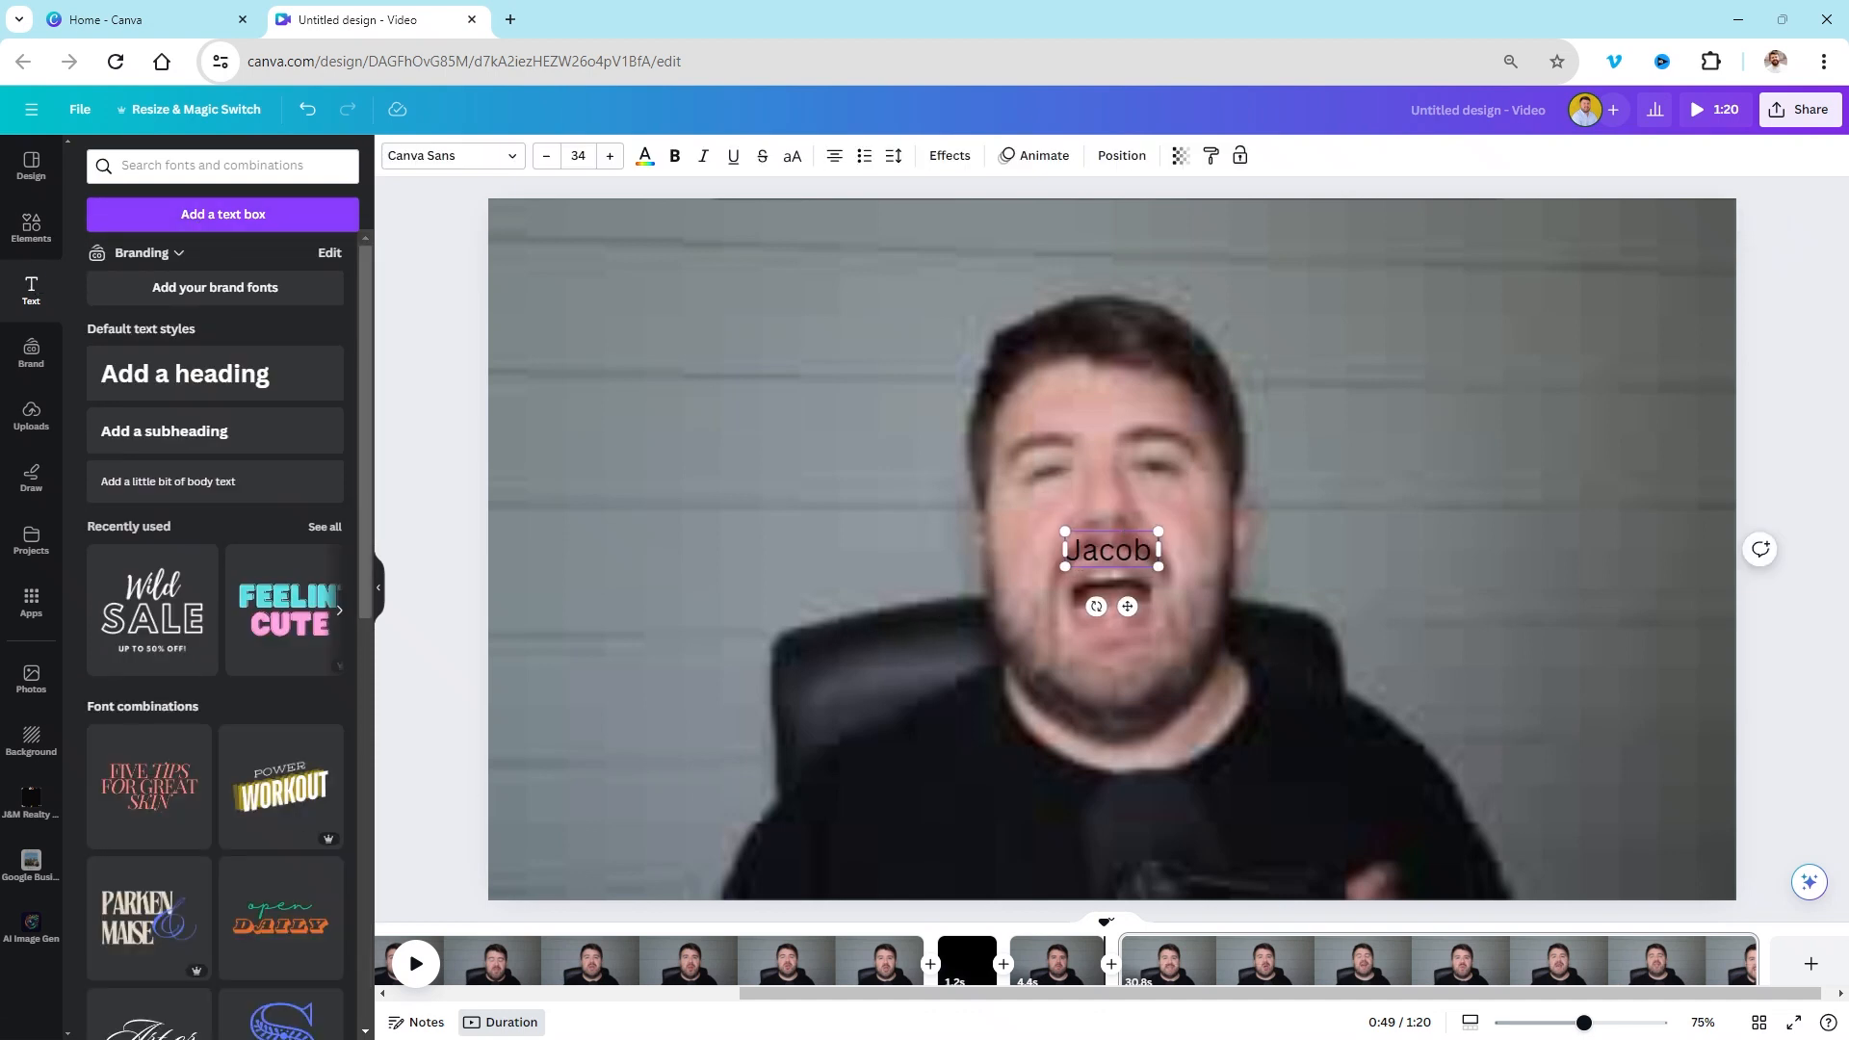
type(" Shiream")
key("BackSpace")
key("BackSpace")
key("BackSpace")
key("BackSpace")
key("BackSpace")
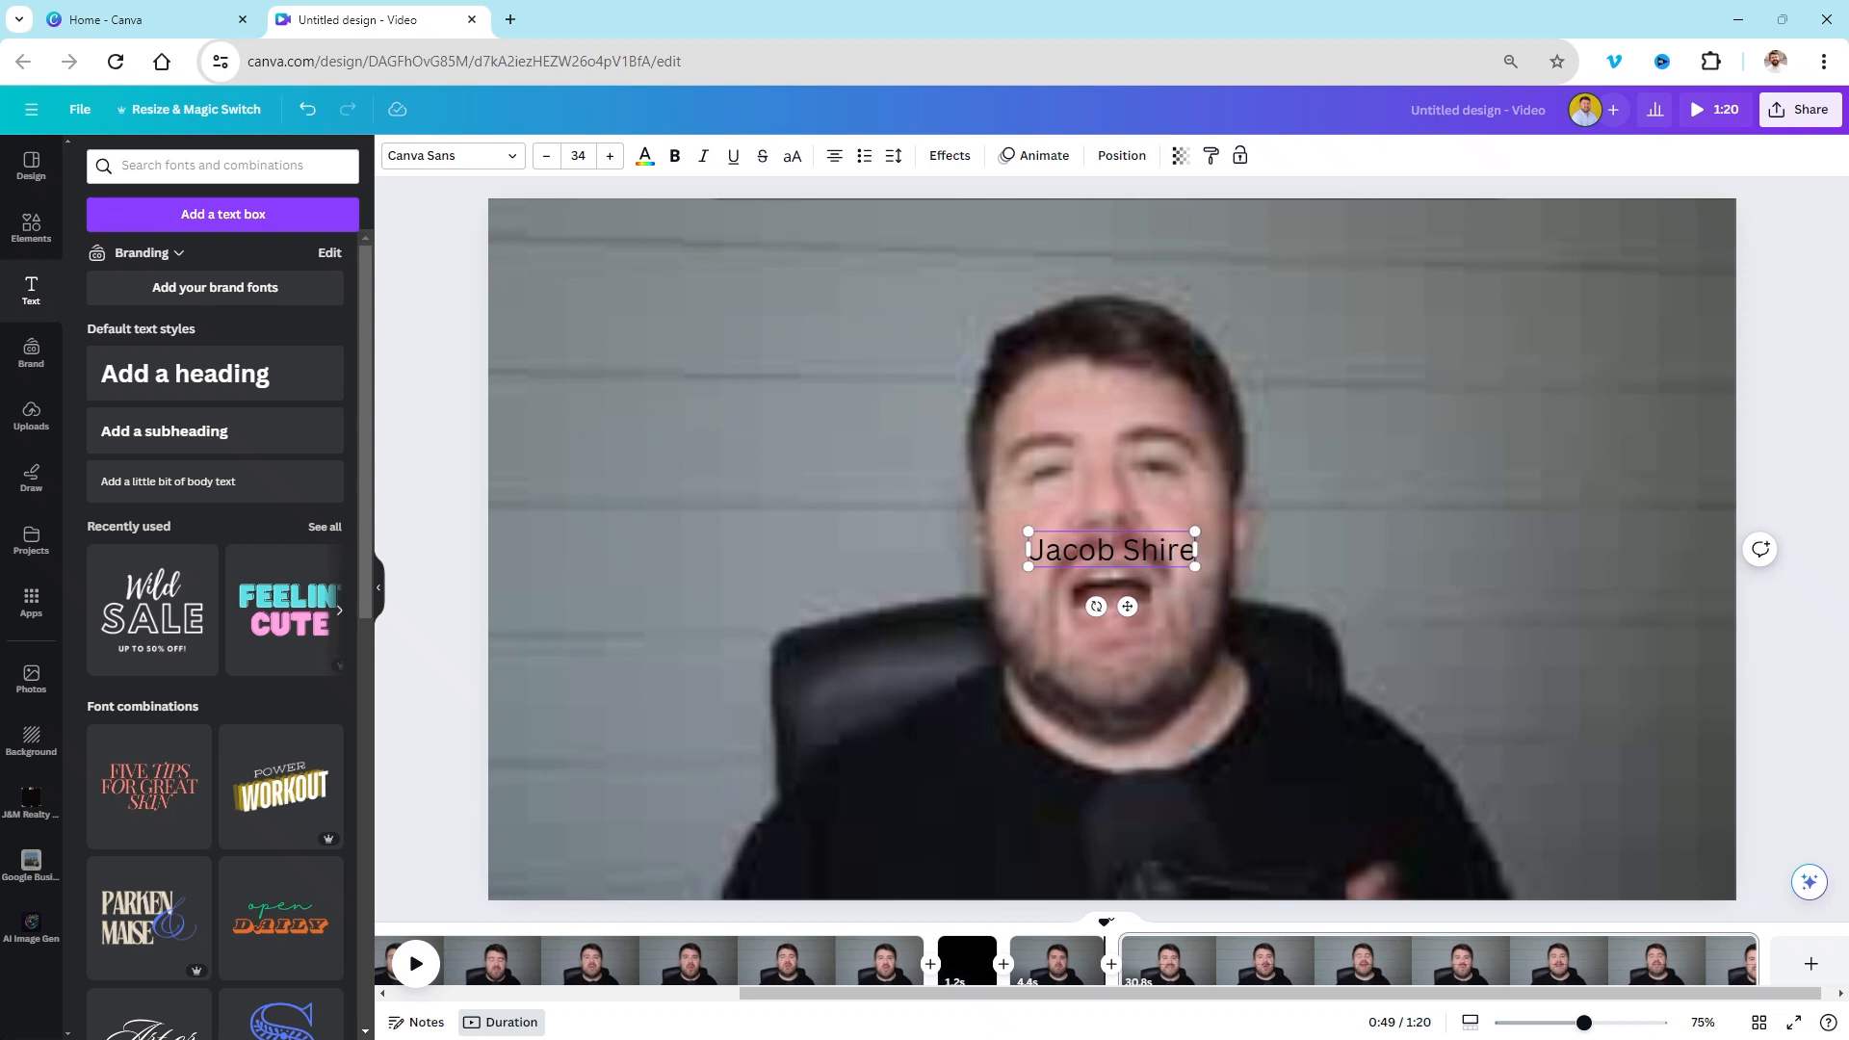
key("BackSpace")
key("BackSpace")
key("BackSpace")
key("BackSpace")
key("BackSpace")
key("BackSpace")
key("BackSpace")
key("BackSpace")
type("JACOBSHI")
key("BackSpace")
key("BackSpace")
key("BackSpace")
type("SHIREMAN")
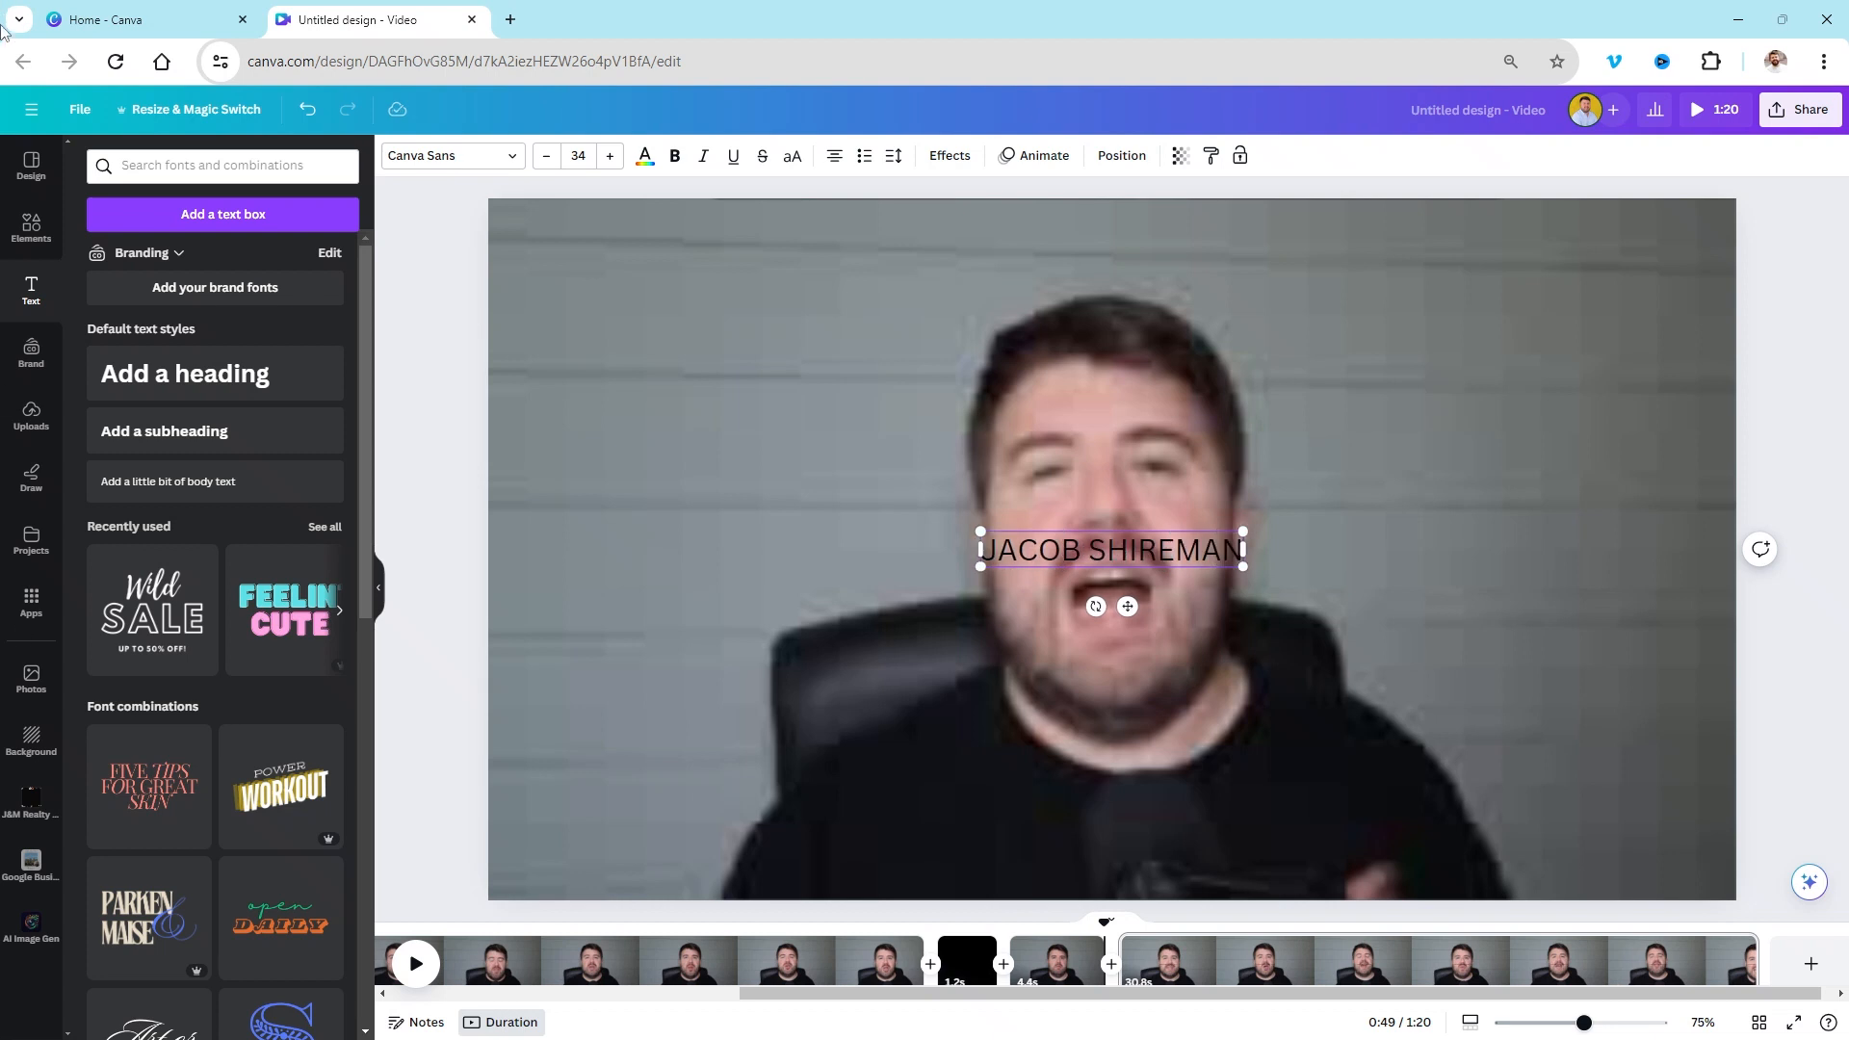
Step: Give the name a dark navy background box and make the text bold white
left_click(959, 157)
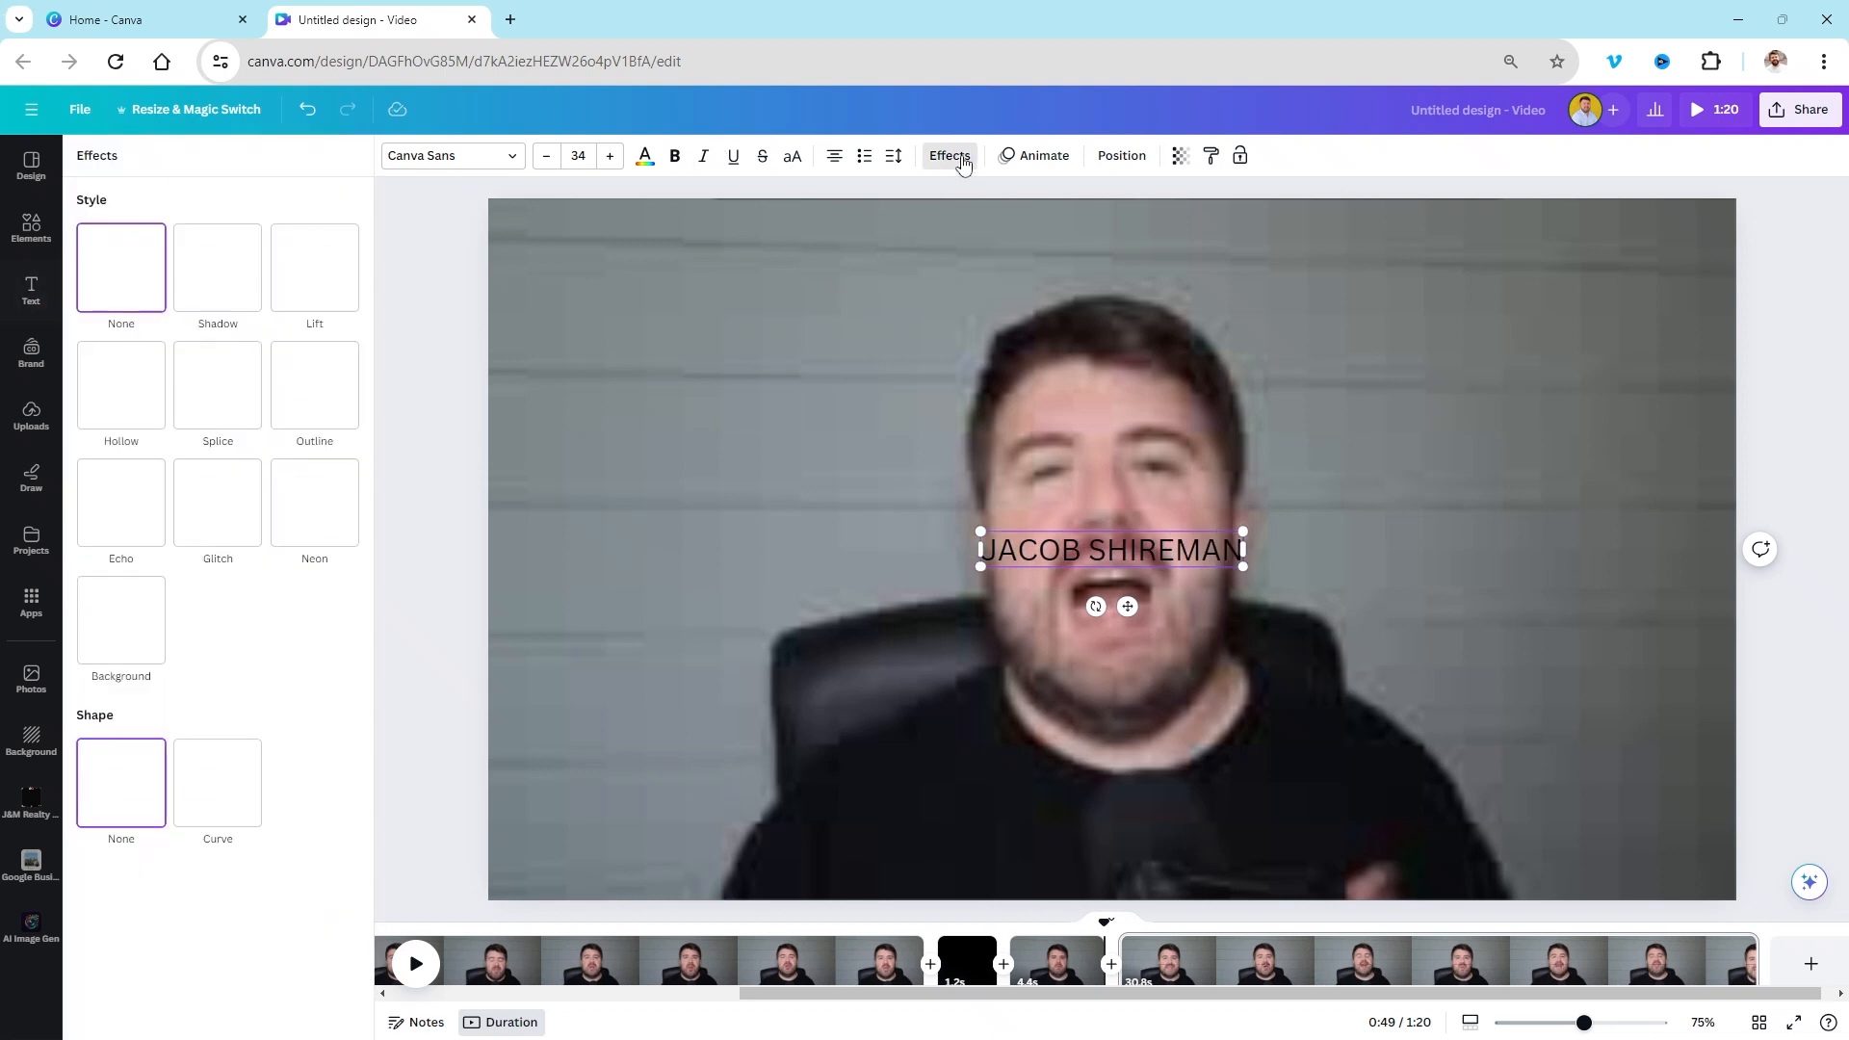
left_click(103, 643)
left_click(335, 881)
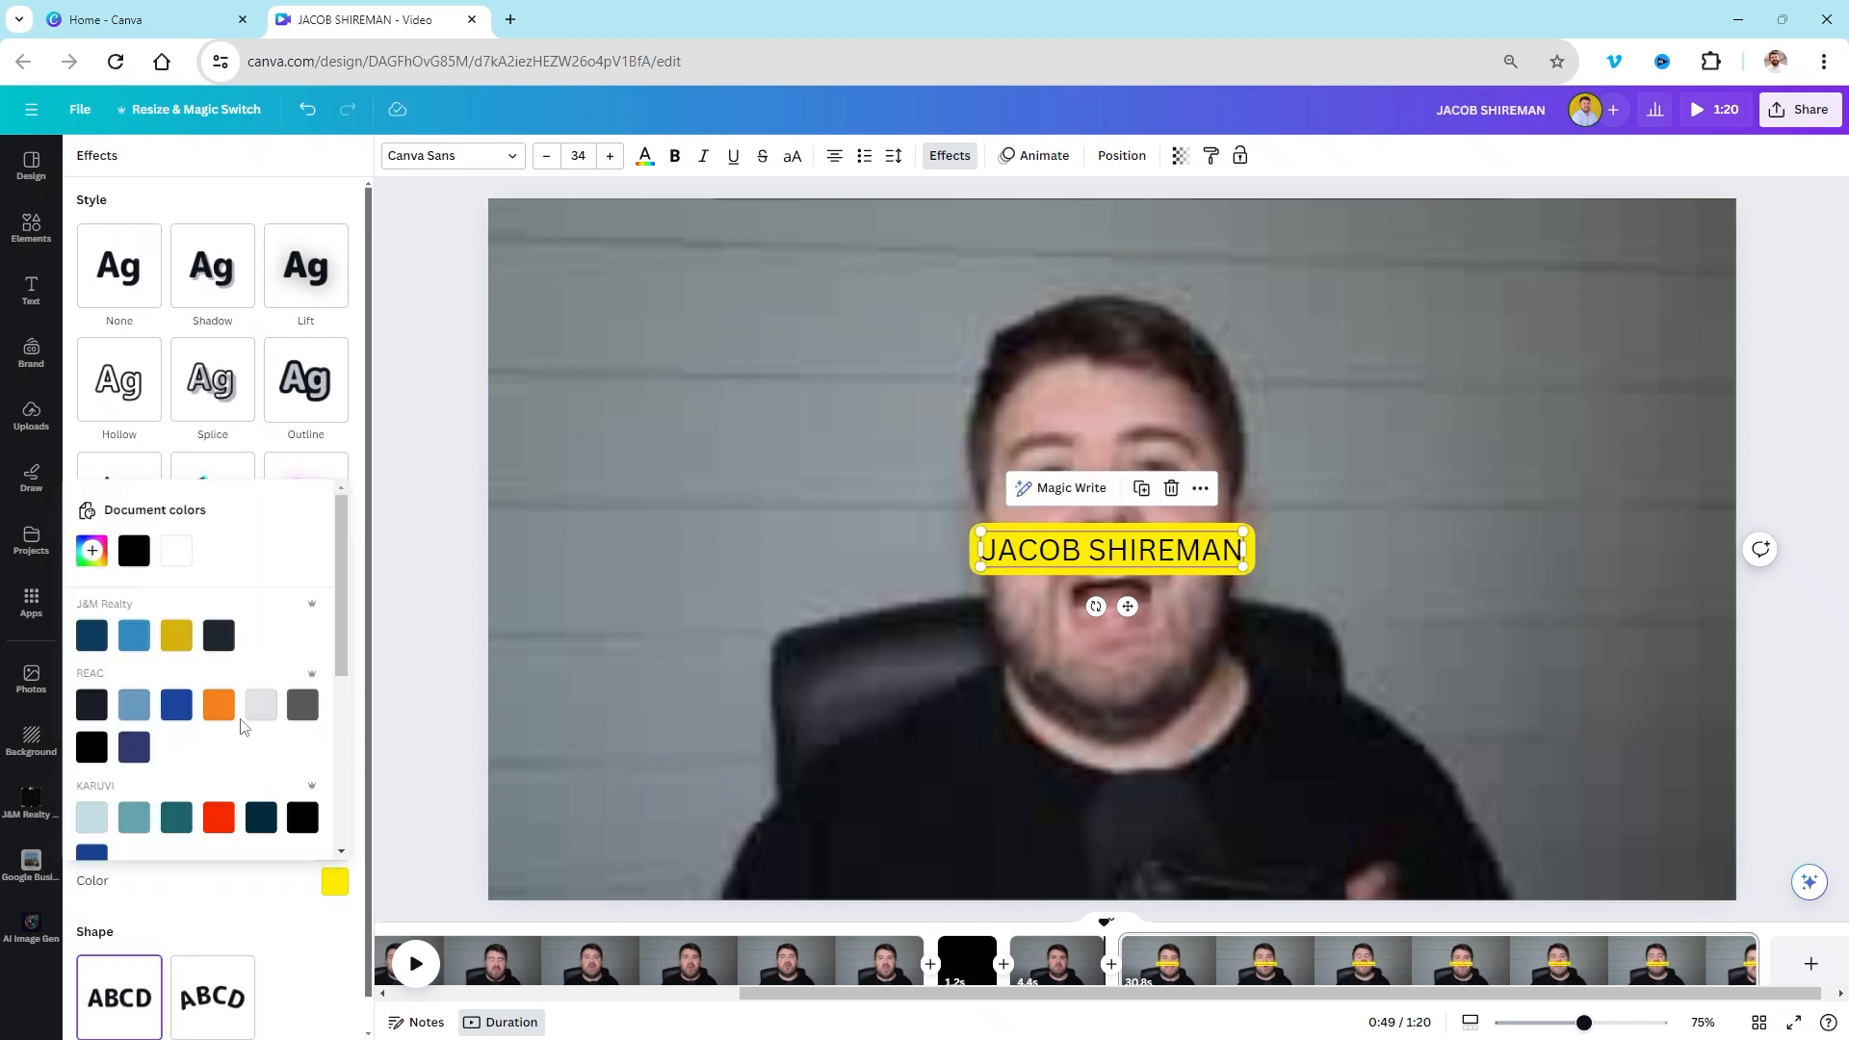
left_click(135, 643)
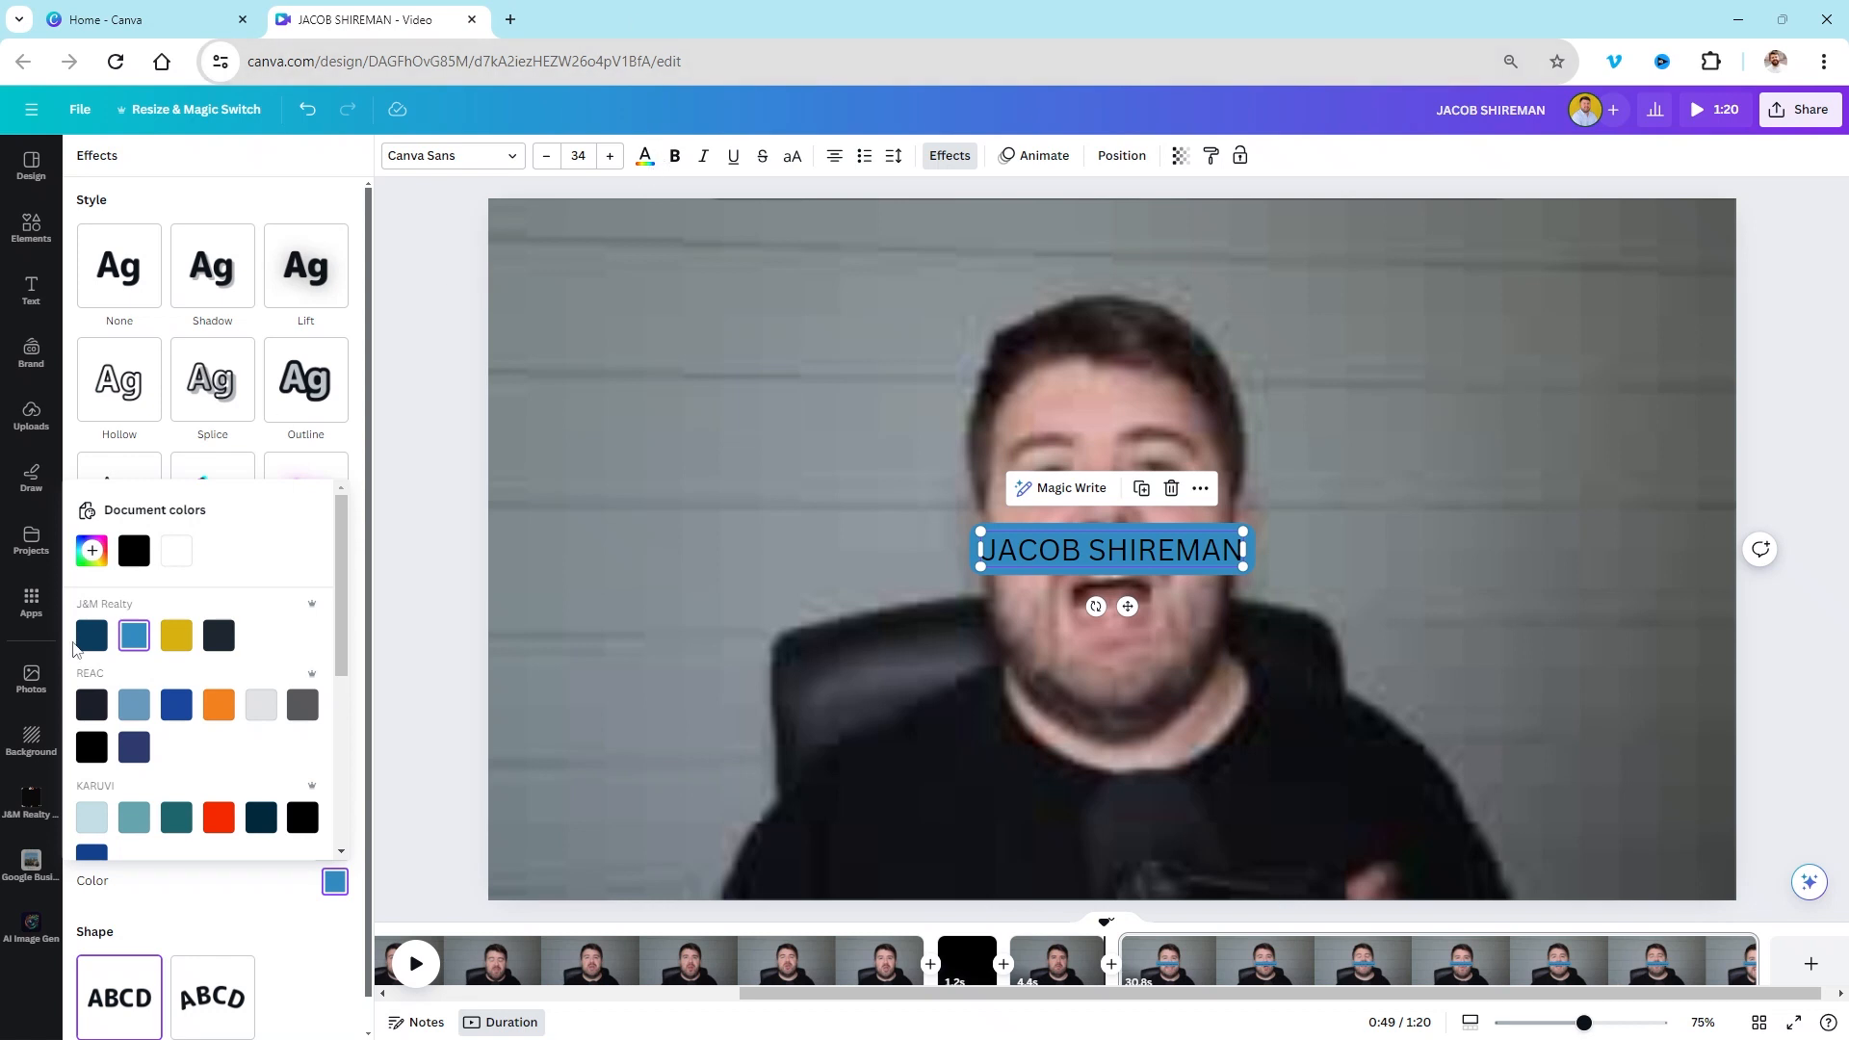
left_click(83, 642)
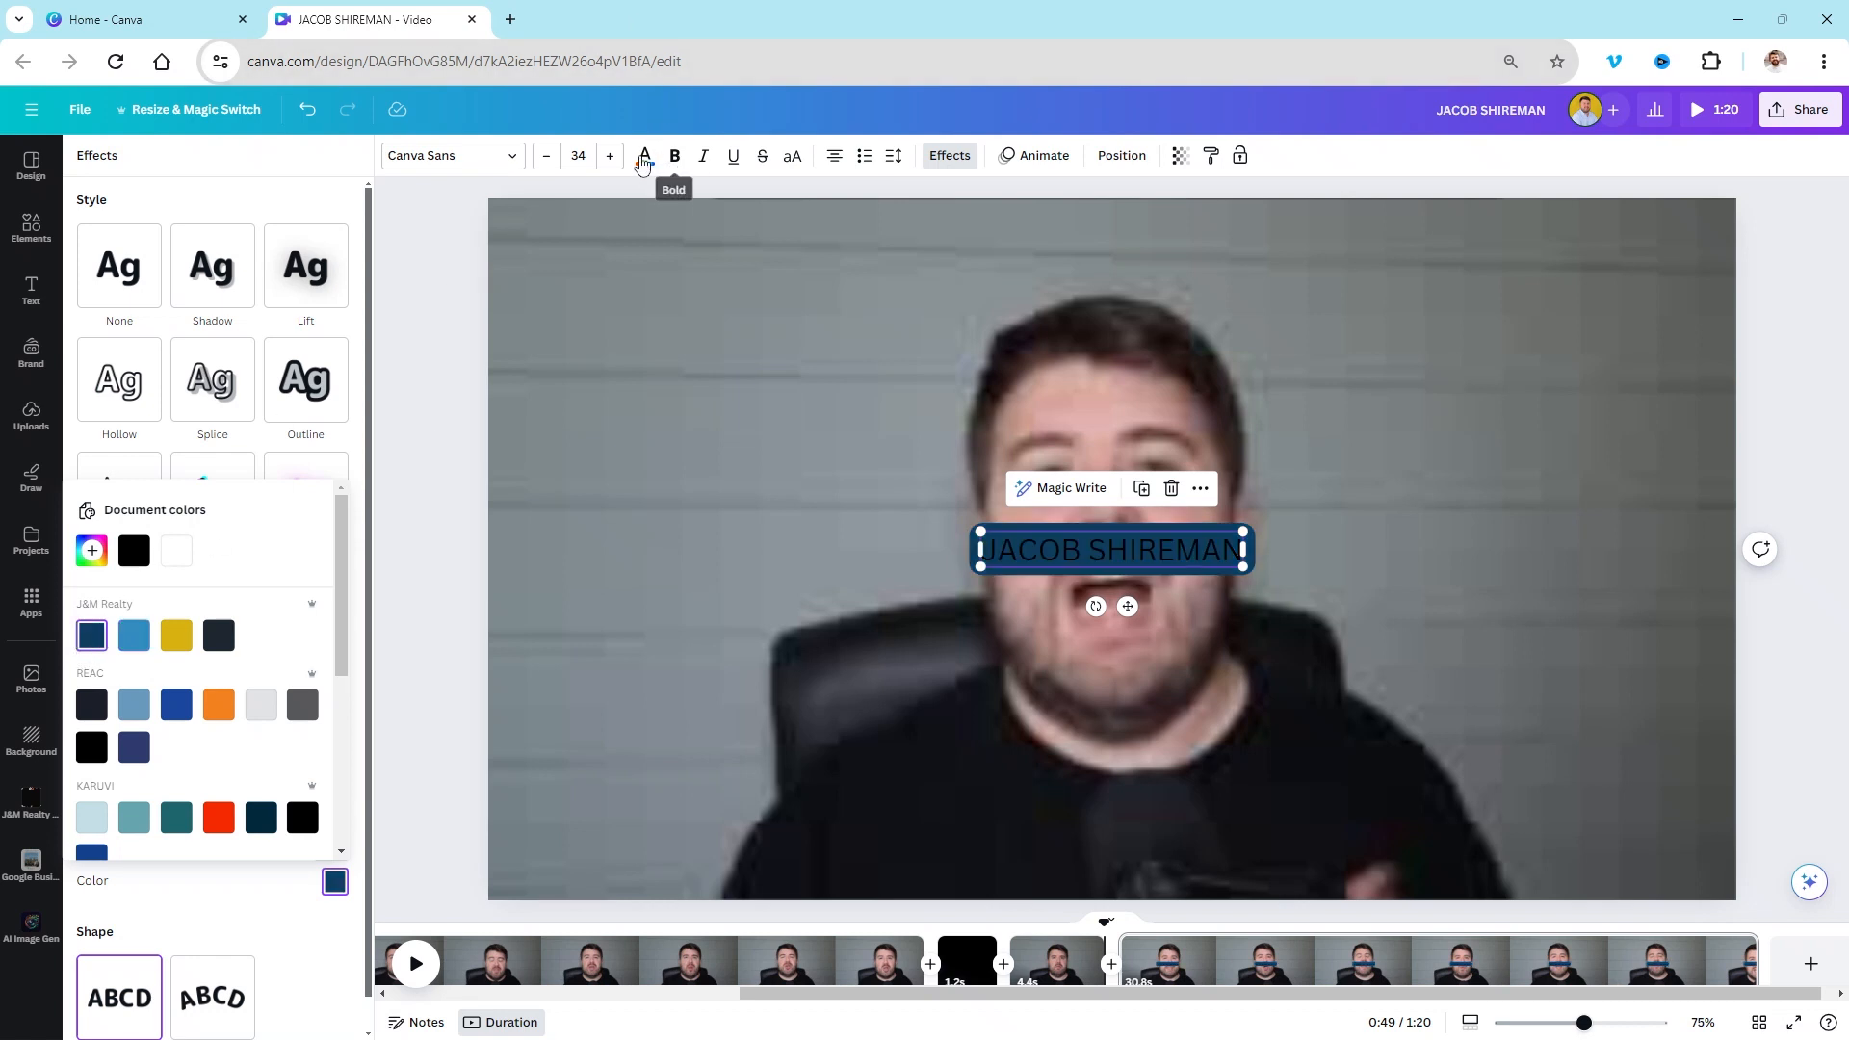
left_click(645, 155)
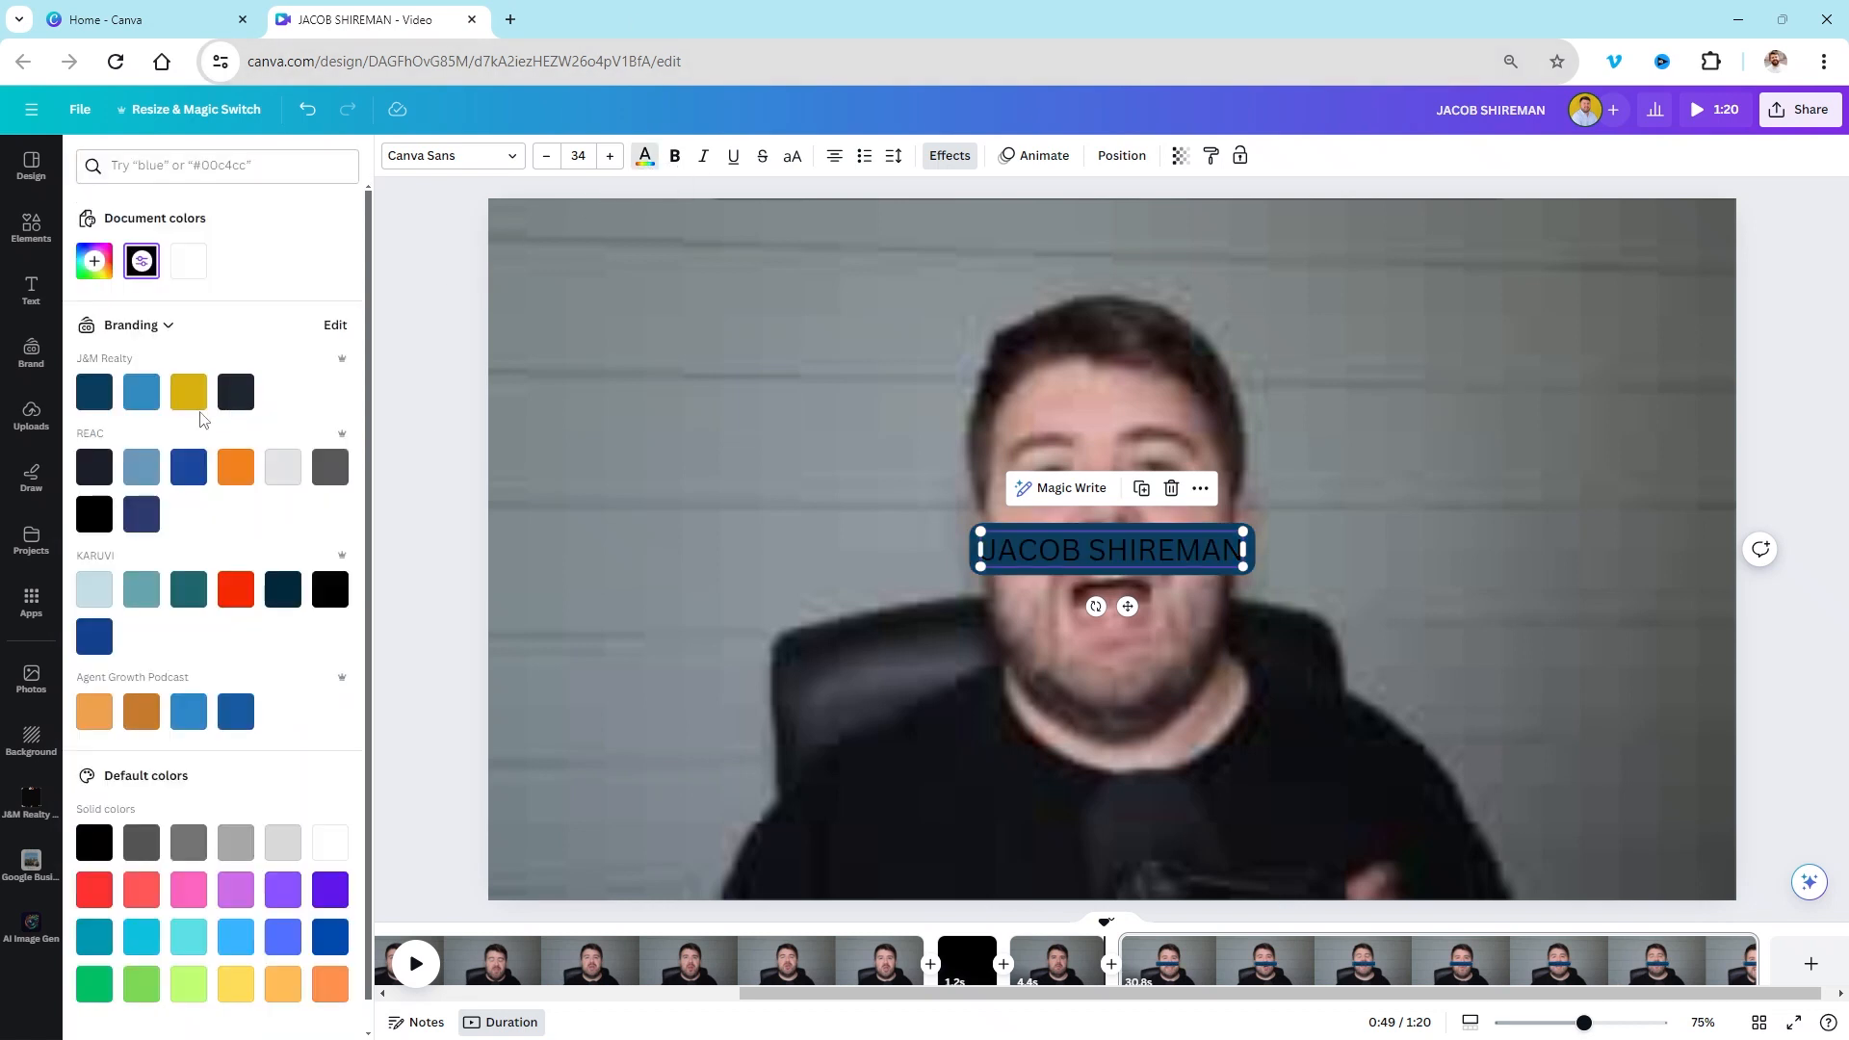
left_click(330, 842)
left_click(674, 155)
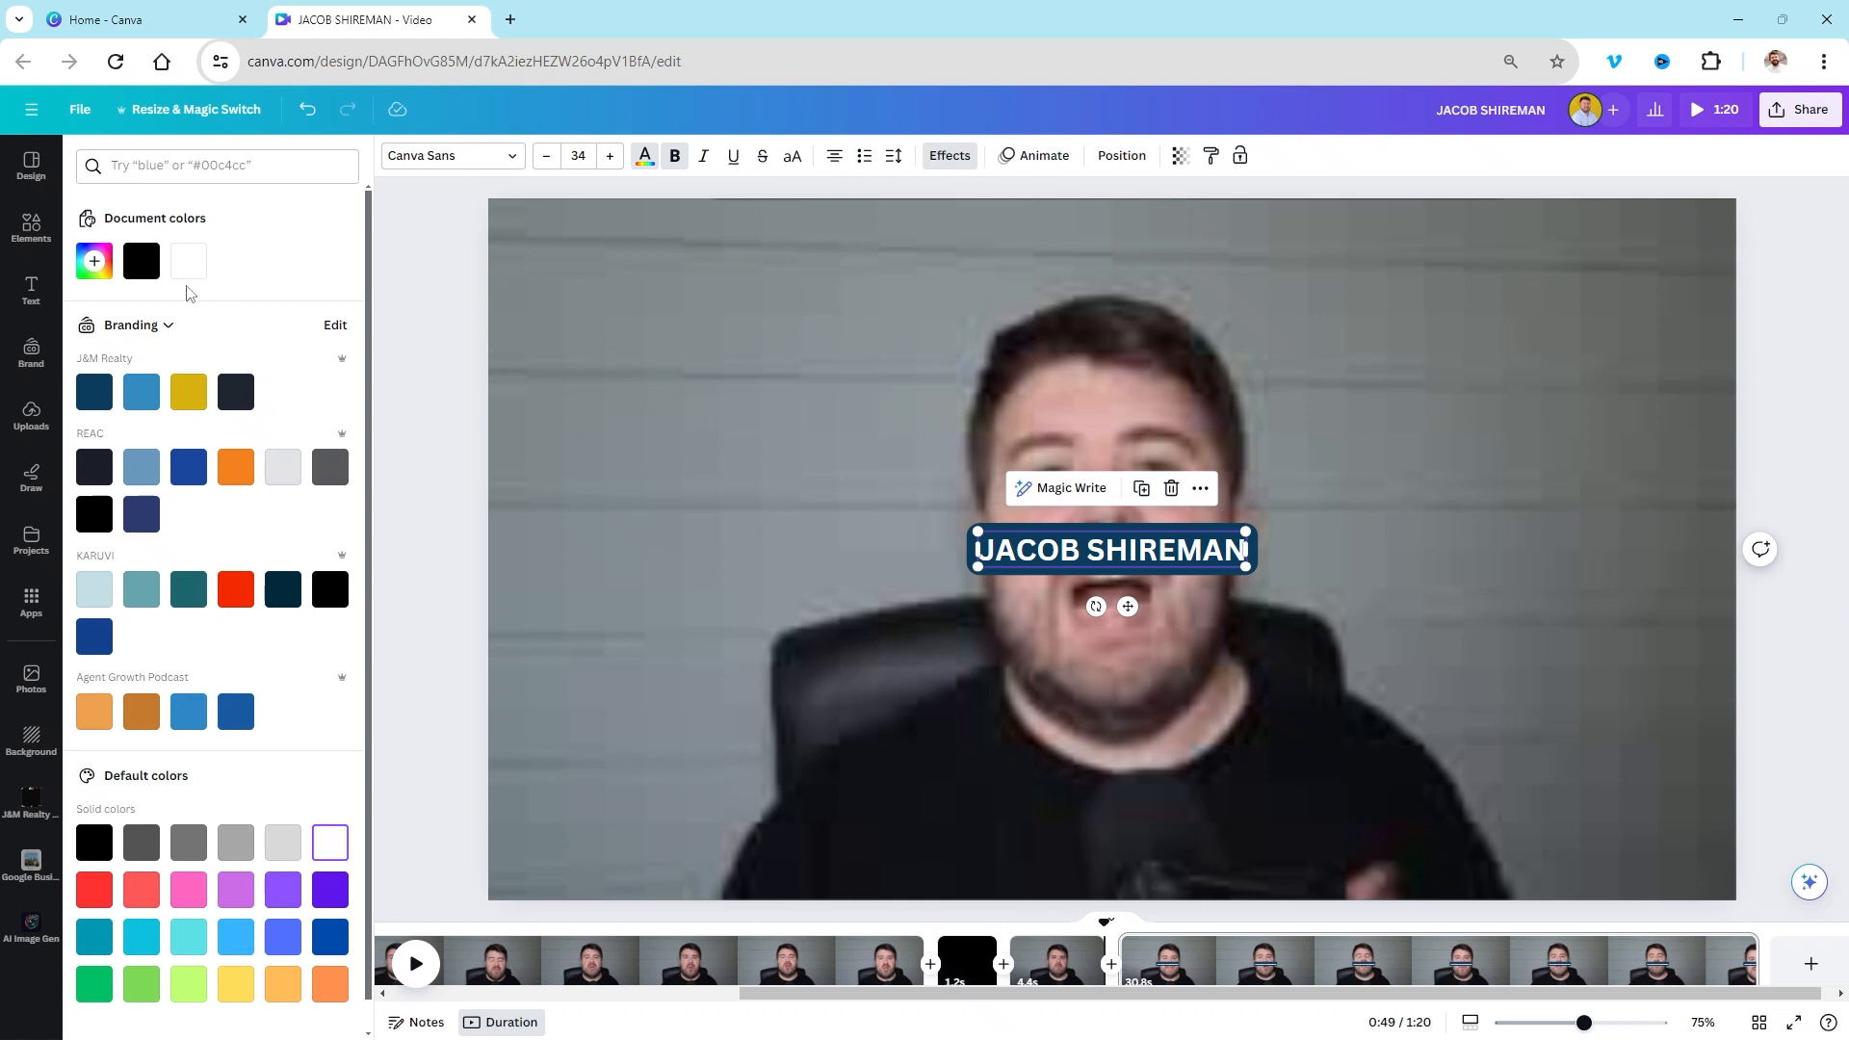
Step: Set the background box to square corners, full opacity and spread 66
left_click(953, 159)
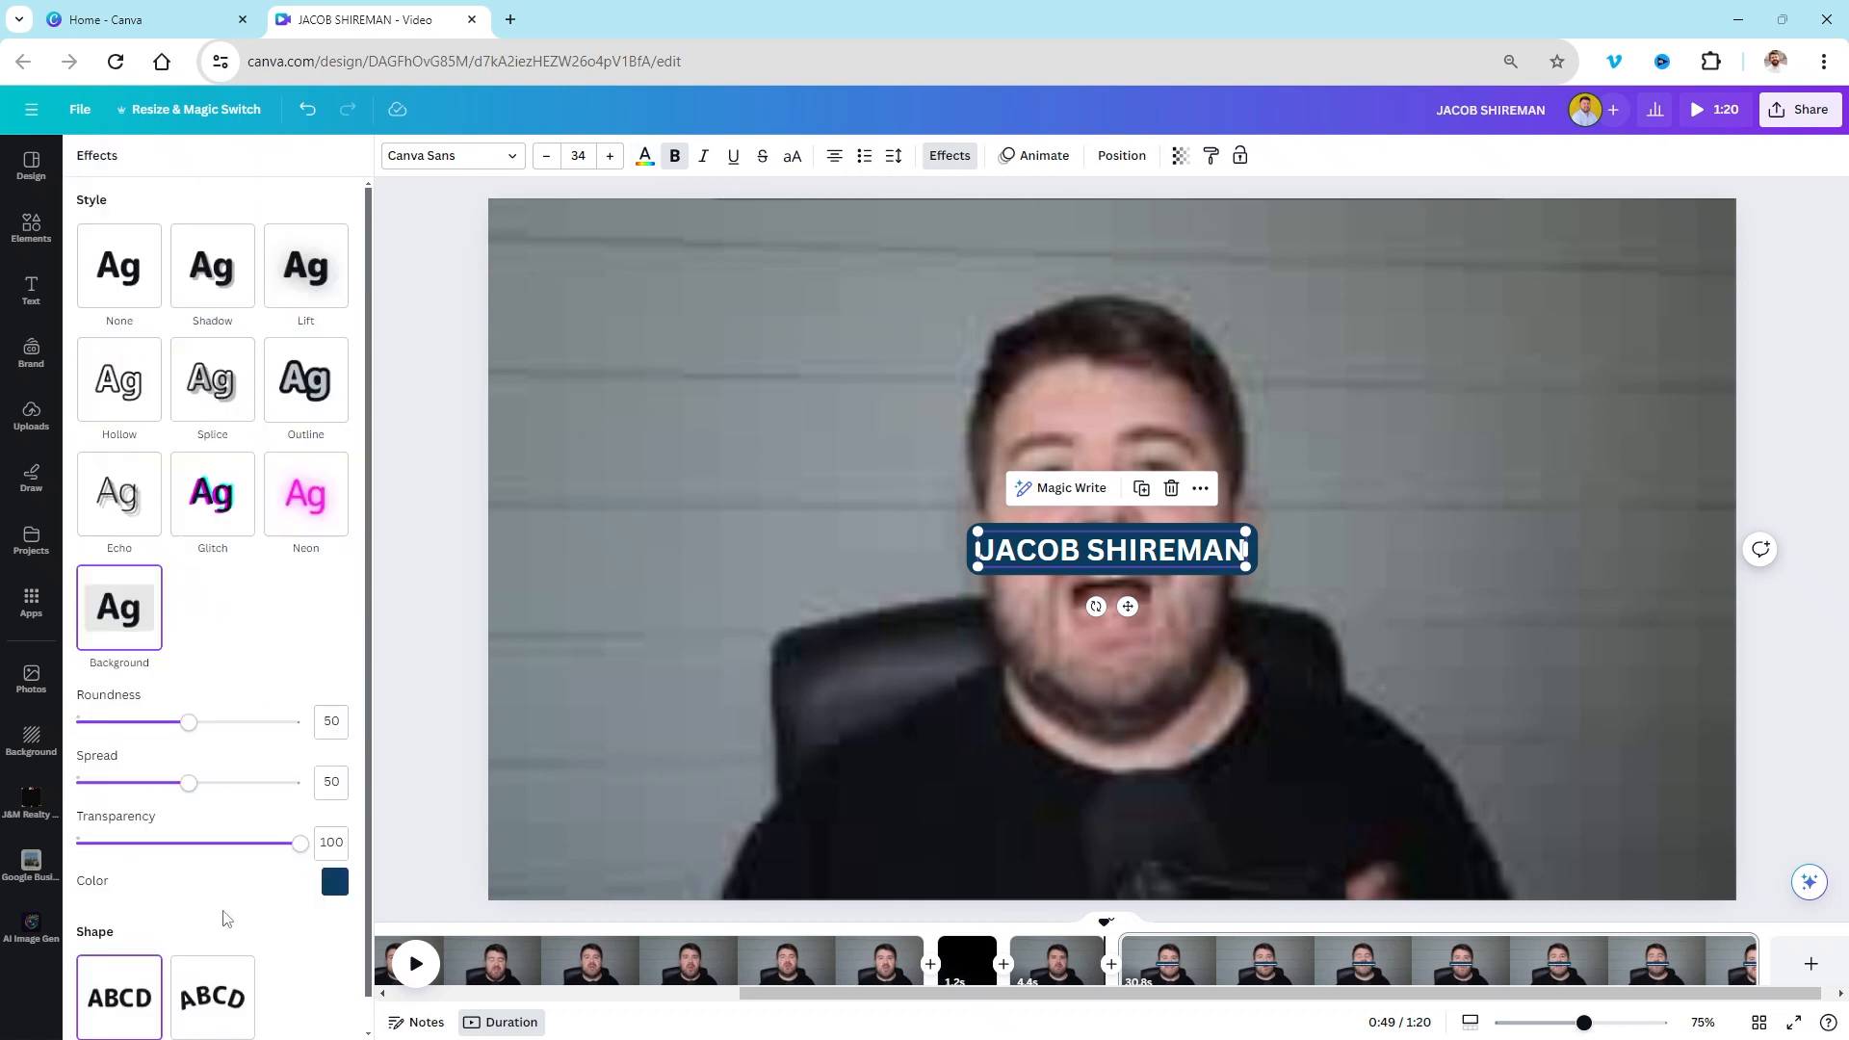
left_click_drag(192, 735, 73, 724)
left_click_drag(299, 843, 347, 845)
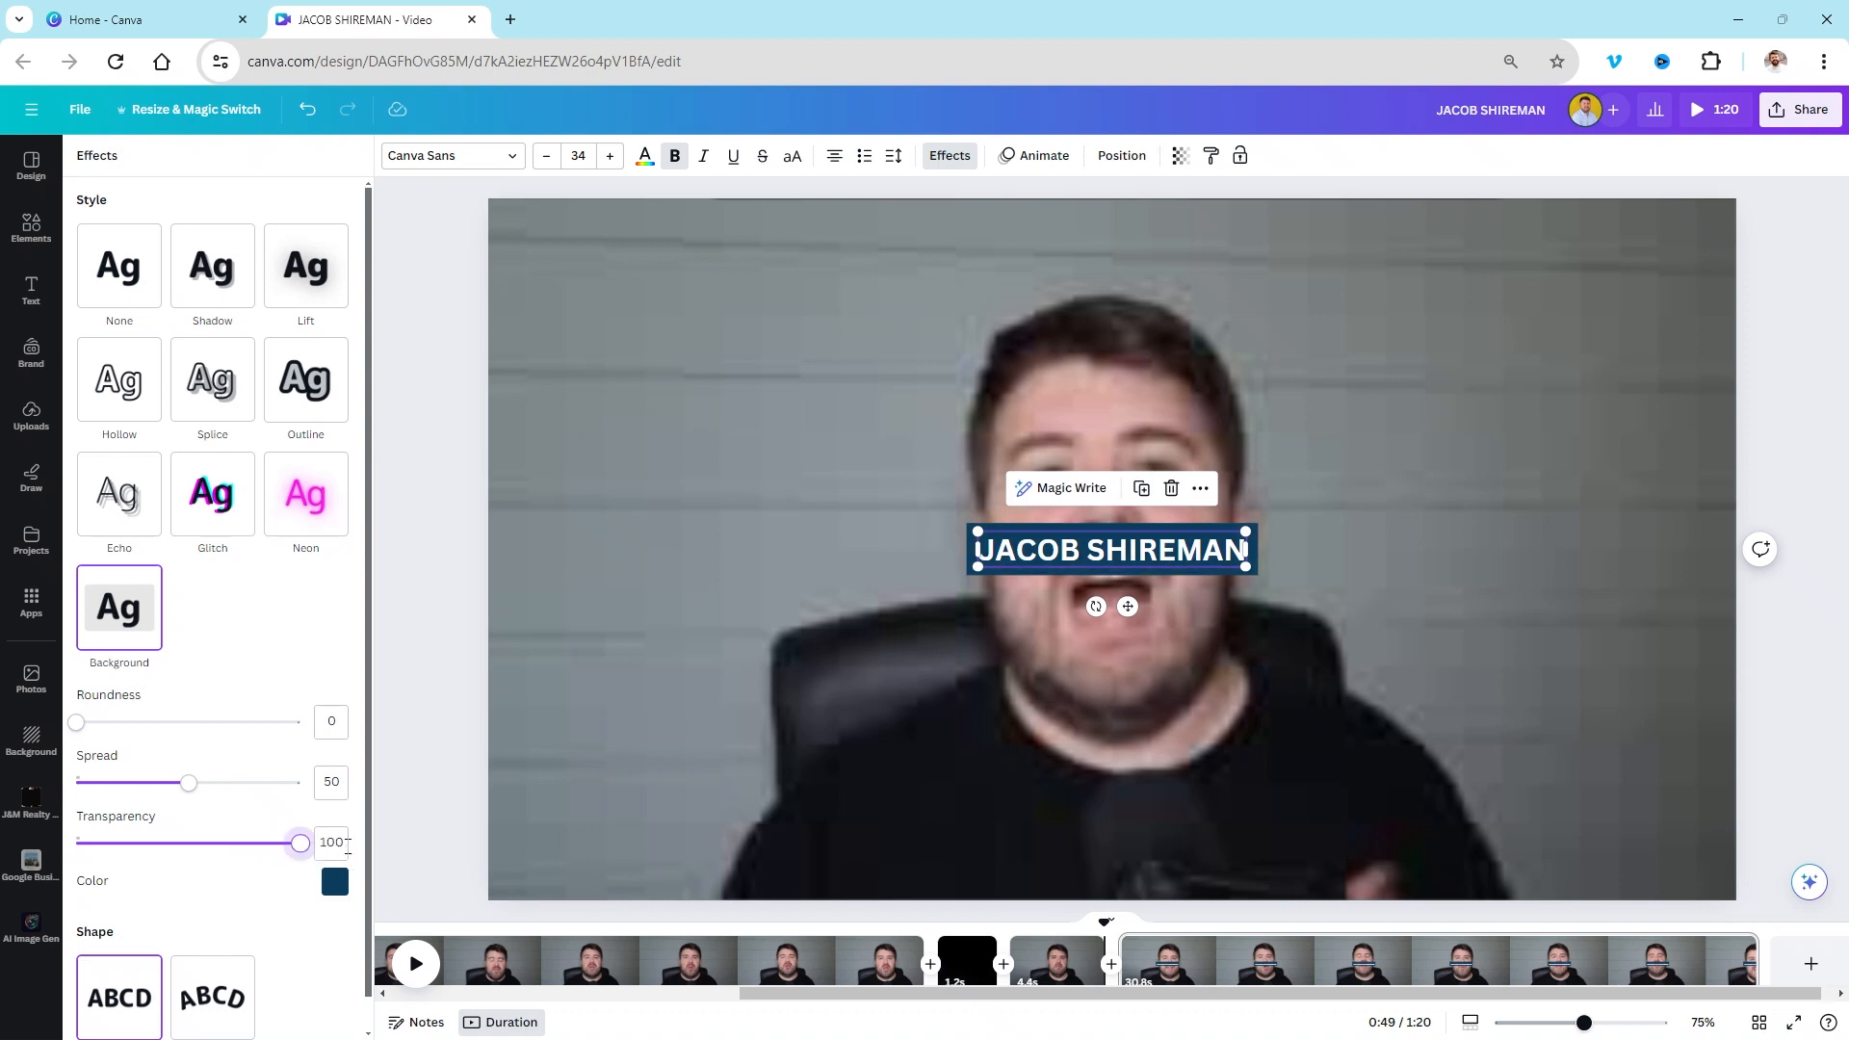
left_click_drag(187, 783, 225, 783)
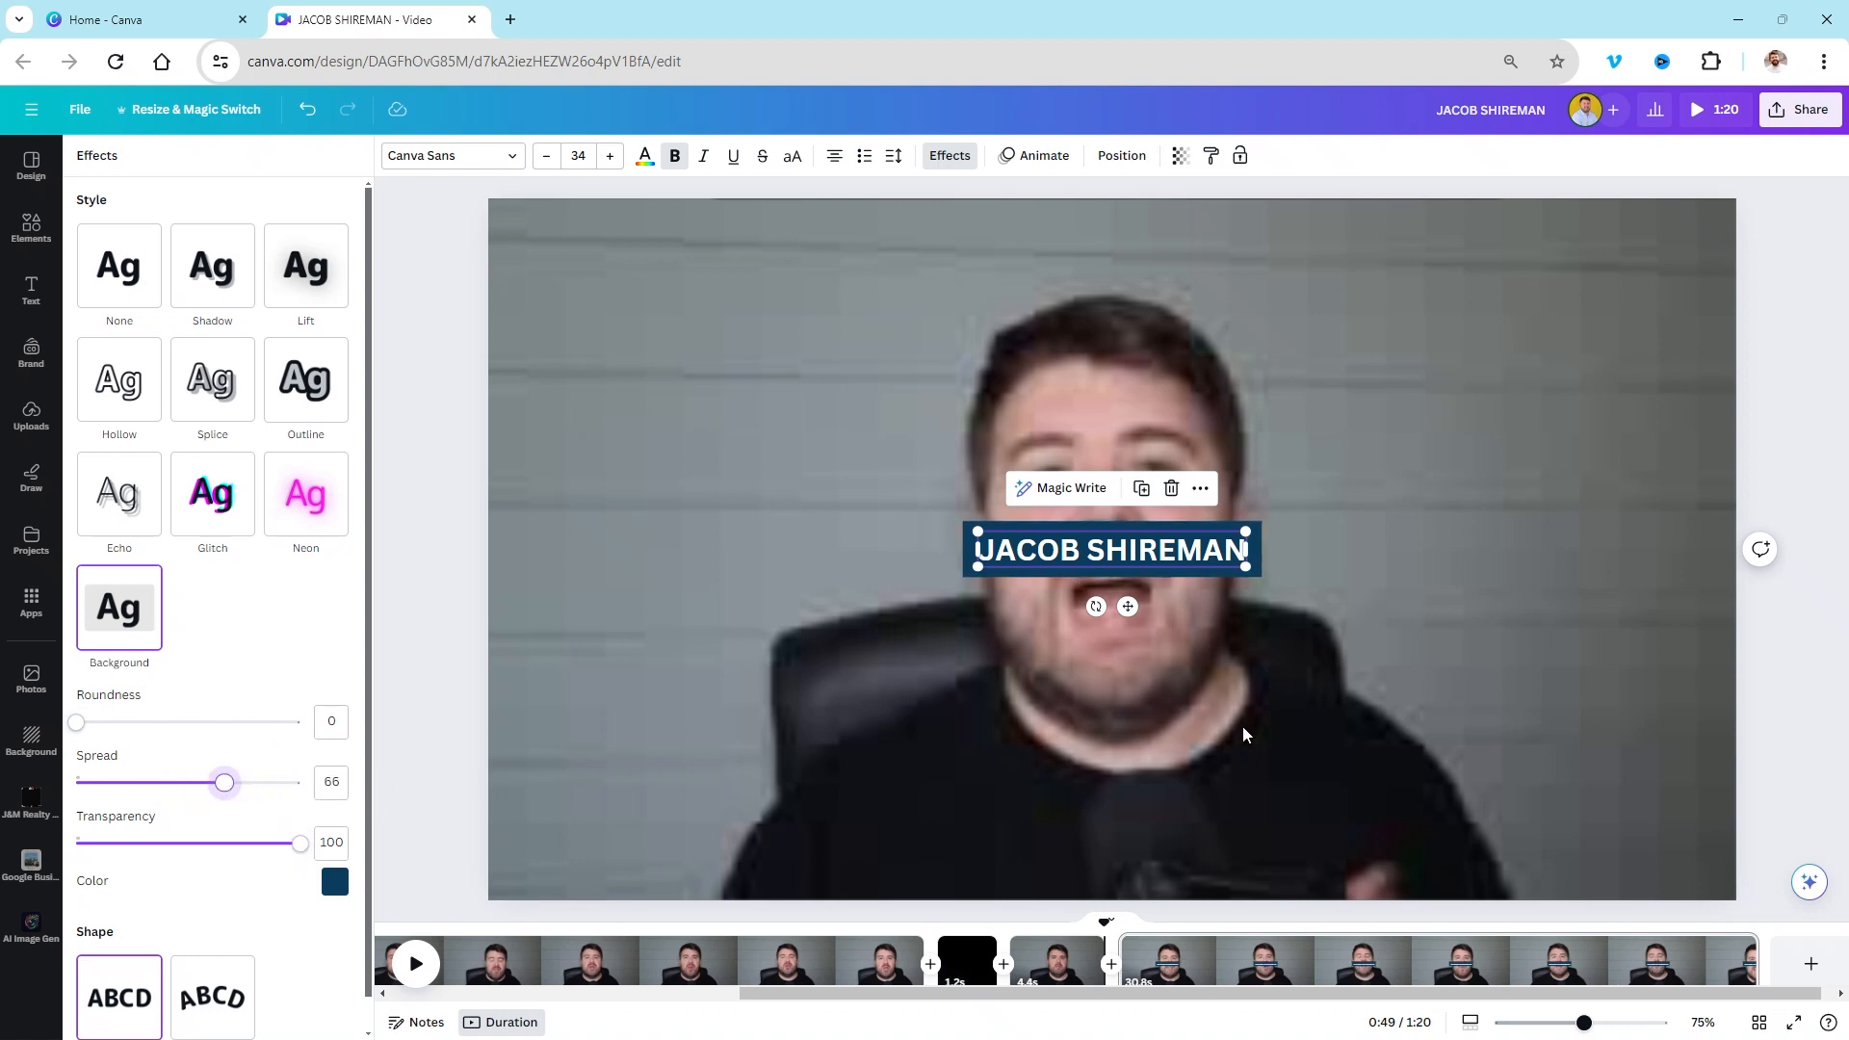
Step: Drag the navy-boxed name title down to the lower-left corner of the video frame
left_click(1383, 516)
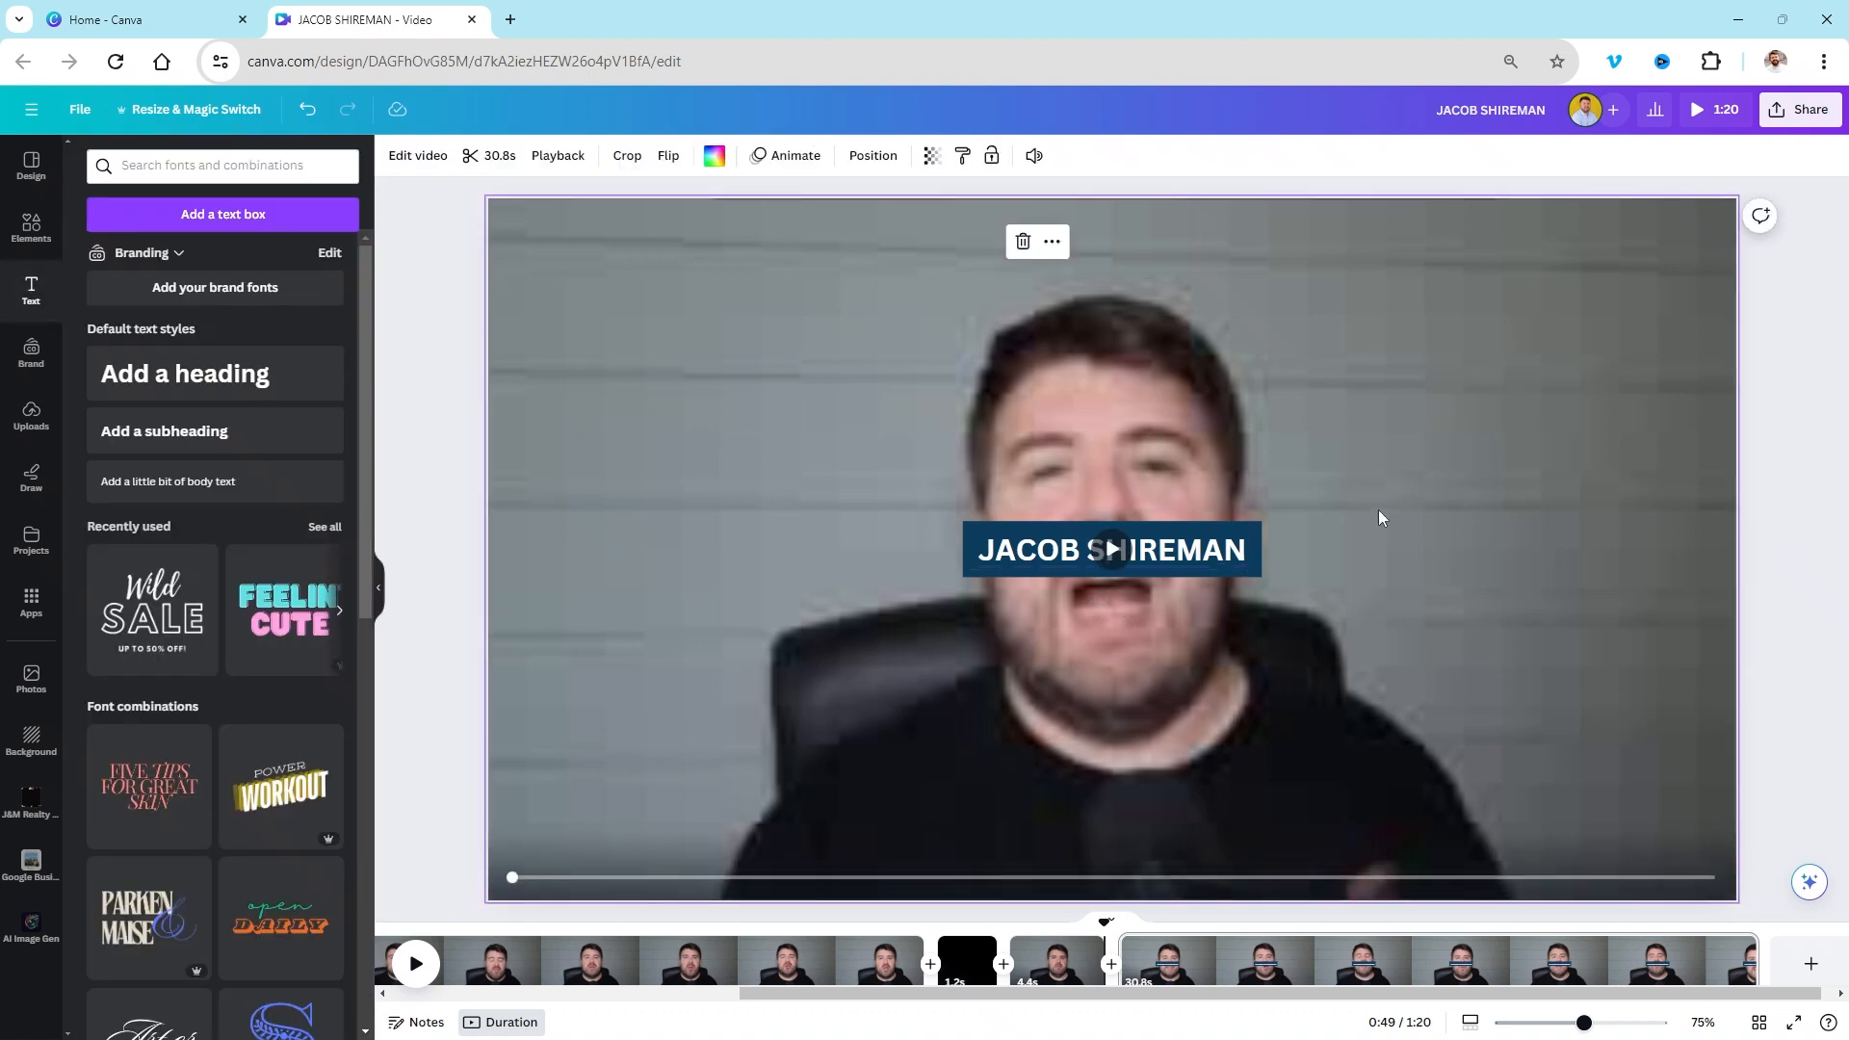
left_click(1191, 558)
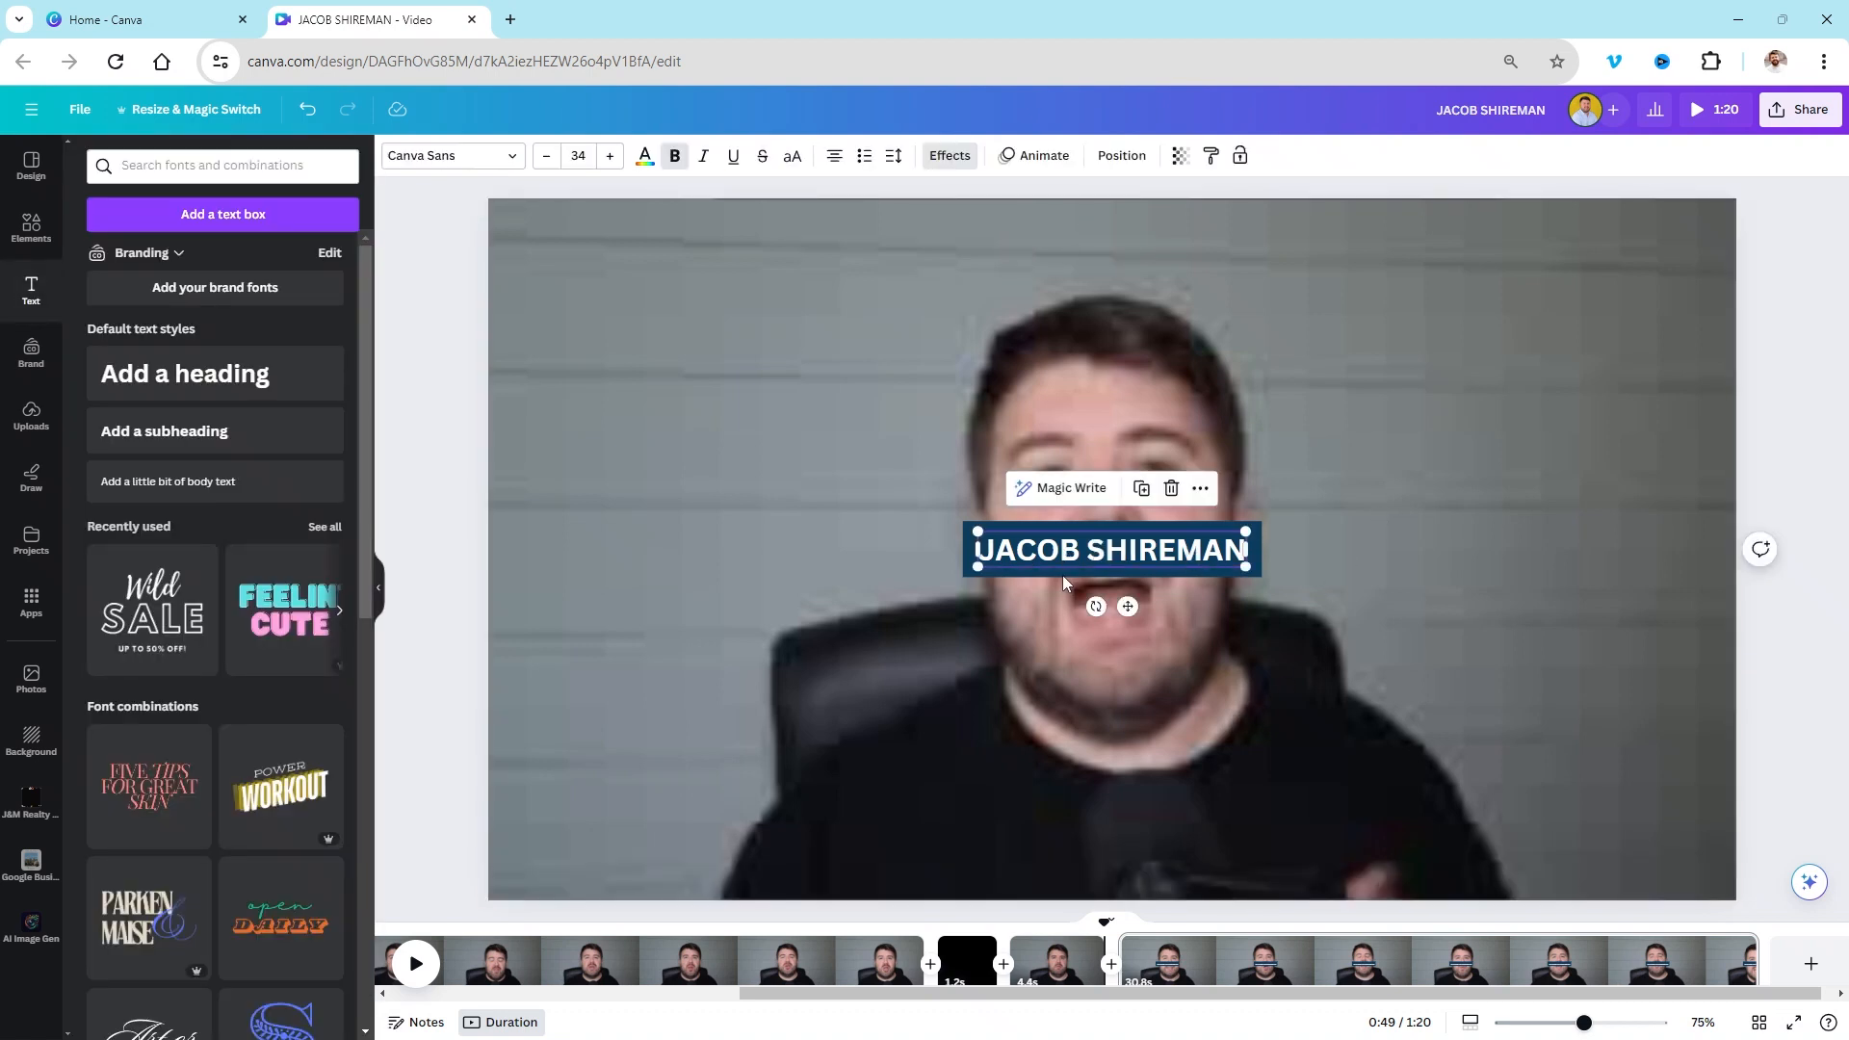
left_click_drag(1048, 550, 620, 751)
left_click(476, 718)
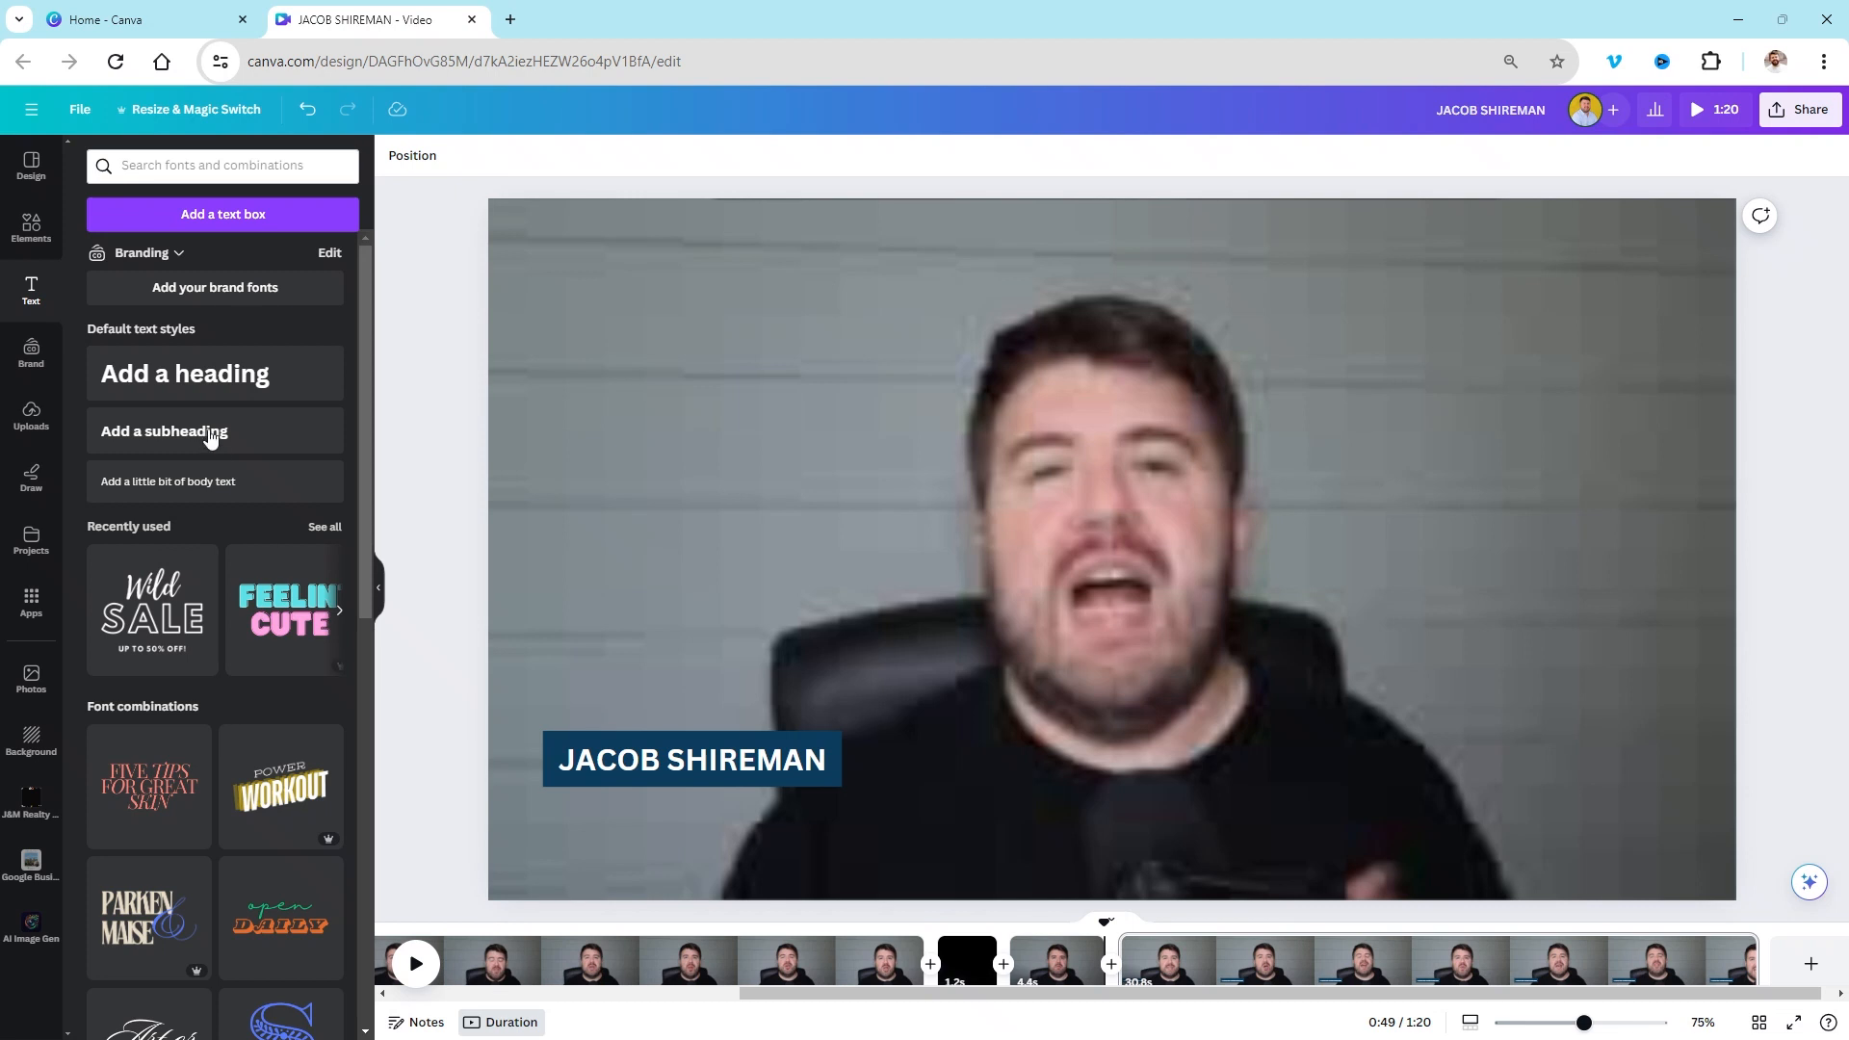
Step: Open and dismiss the brand fonts setup, then add a new text box
left_click(192, 303)
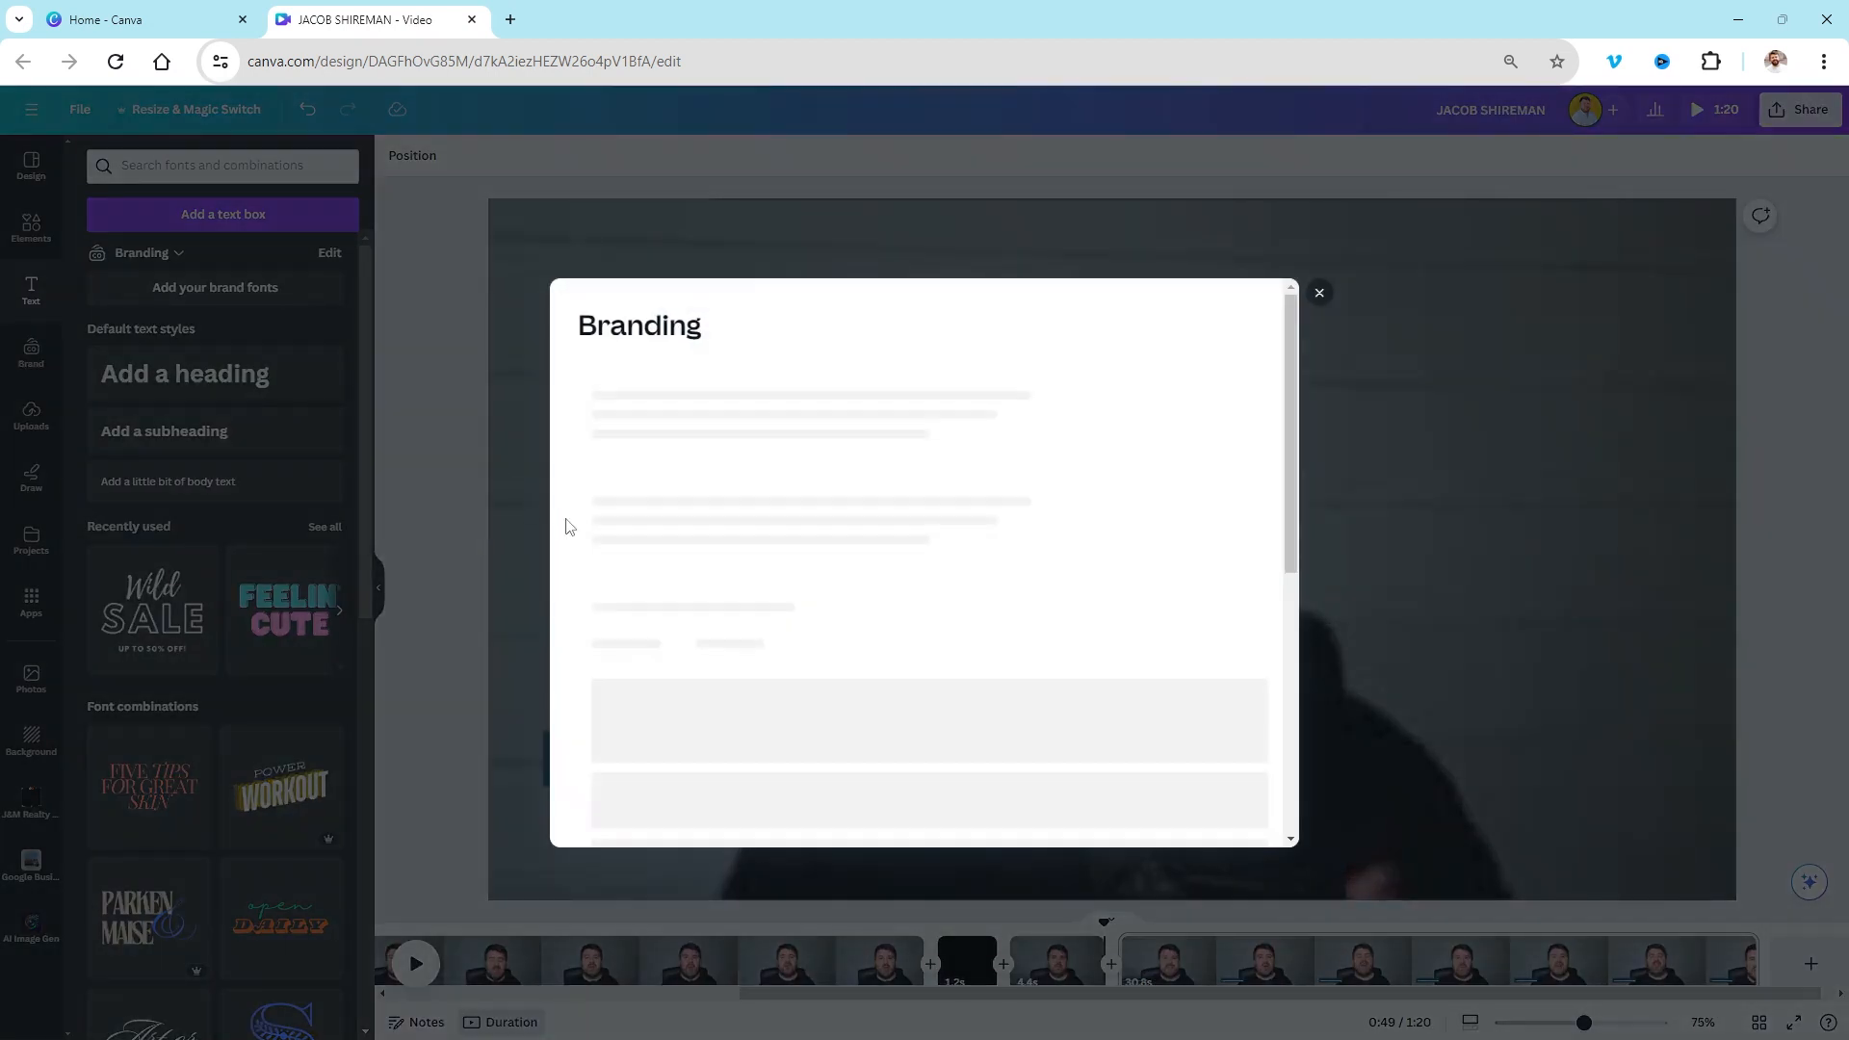
left_click(1318, 294)
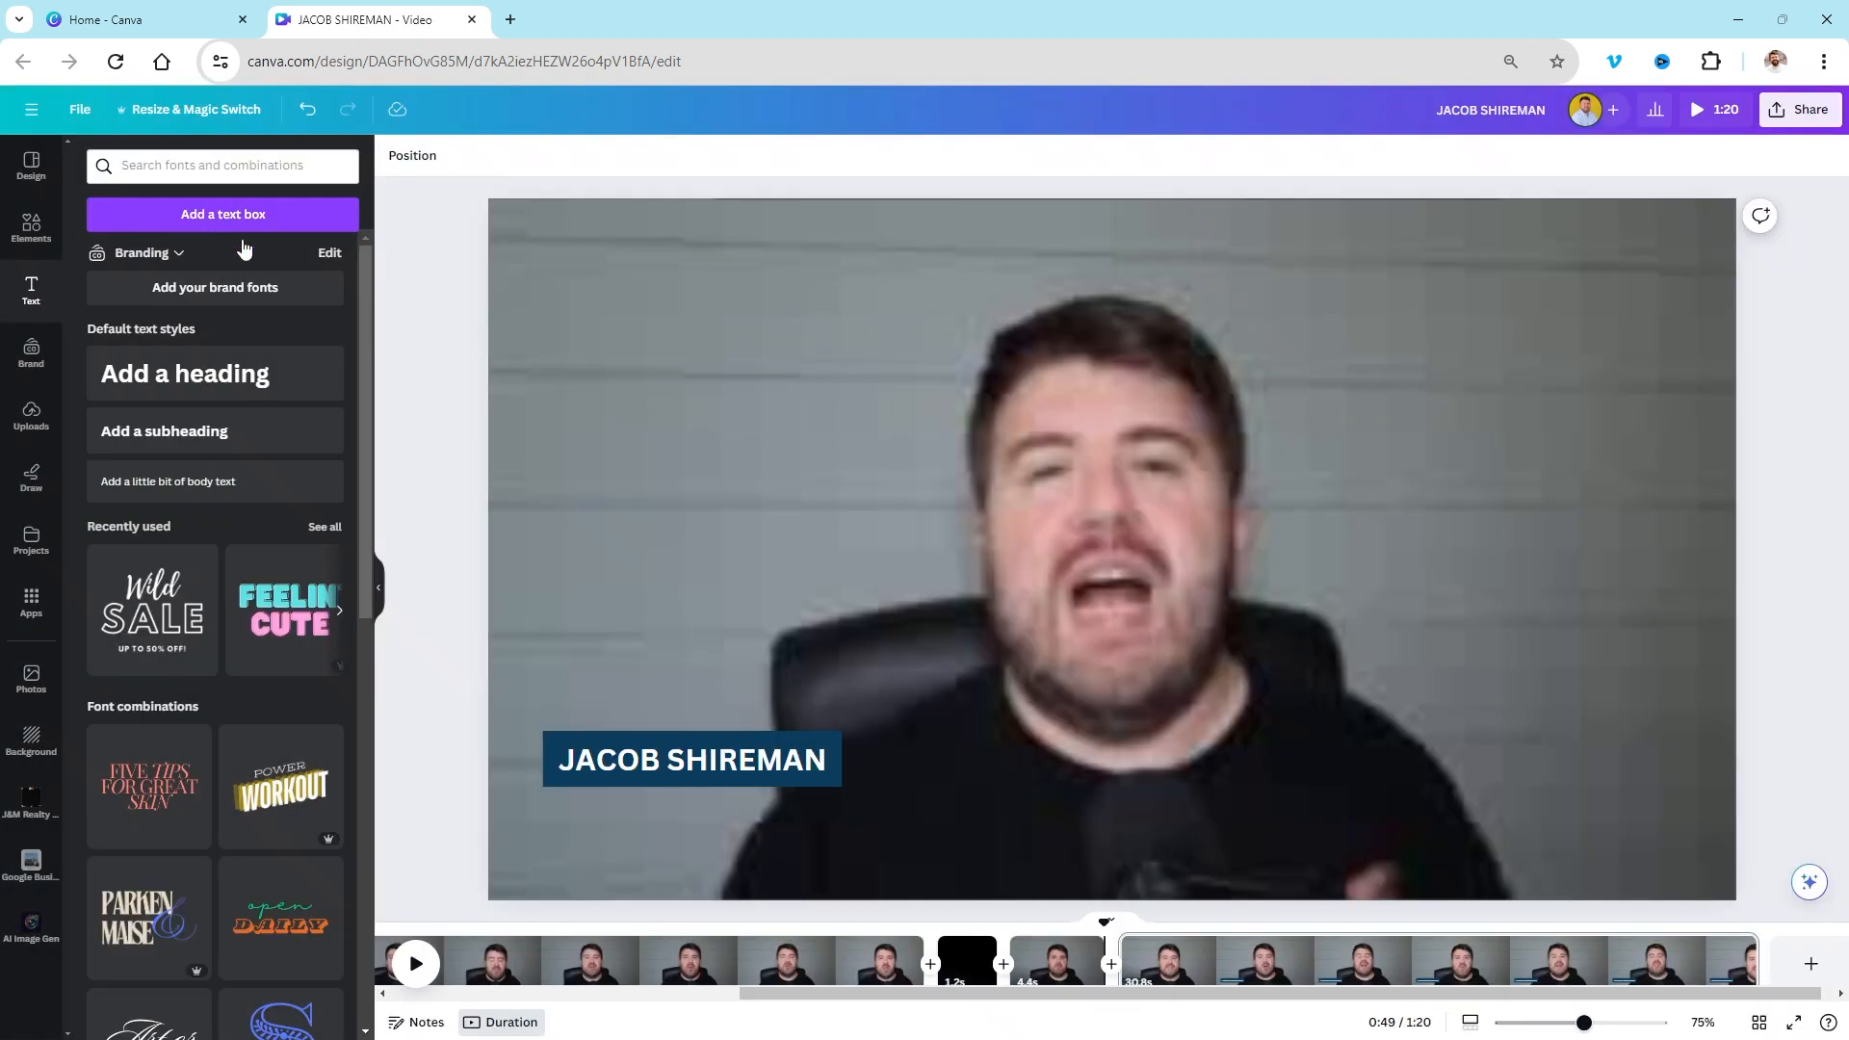
left_click(217, 213)
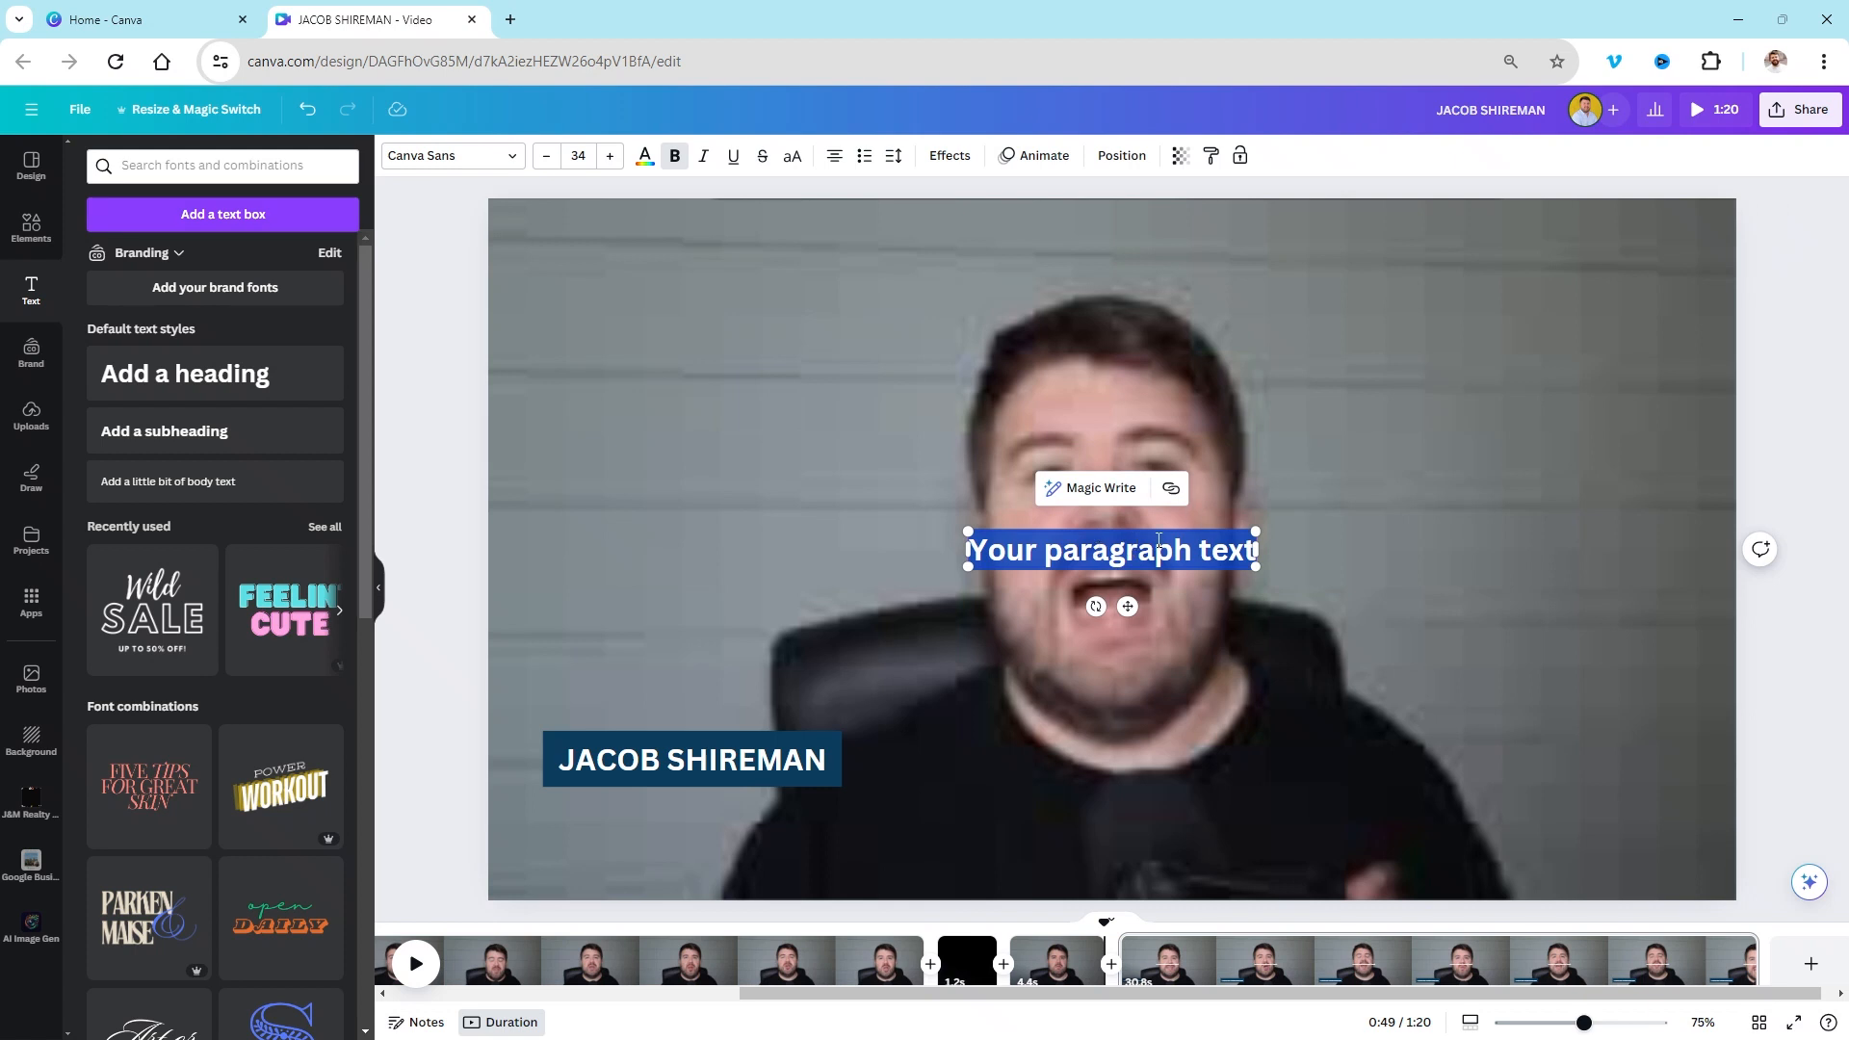
key("BackSpace")
left_click(700, 760)
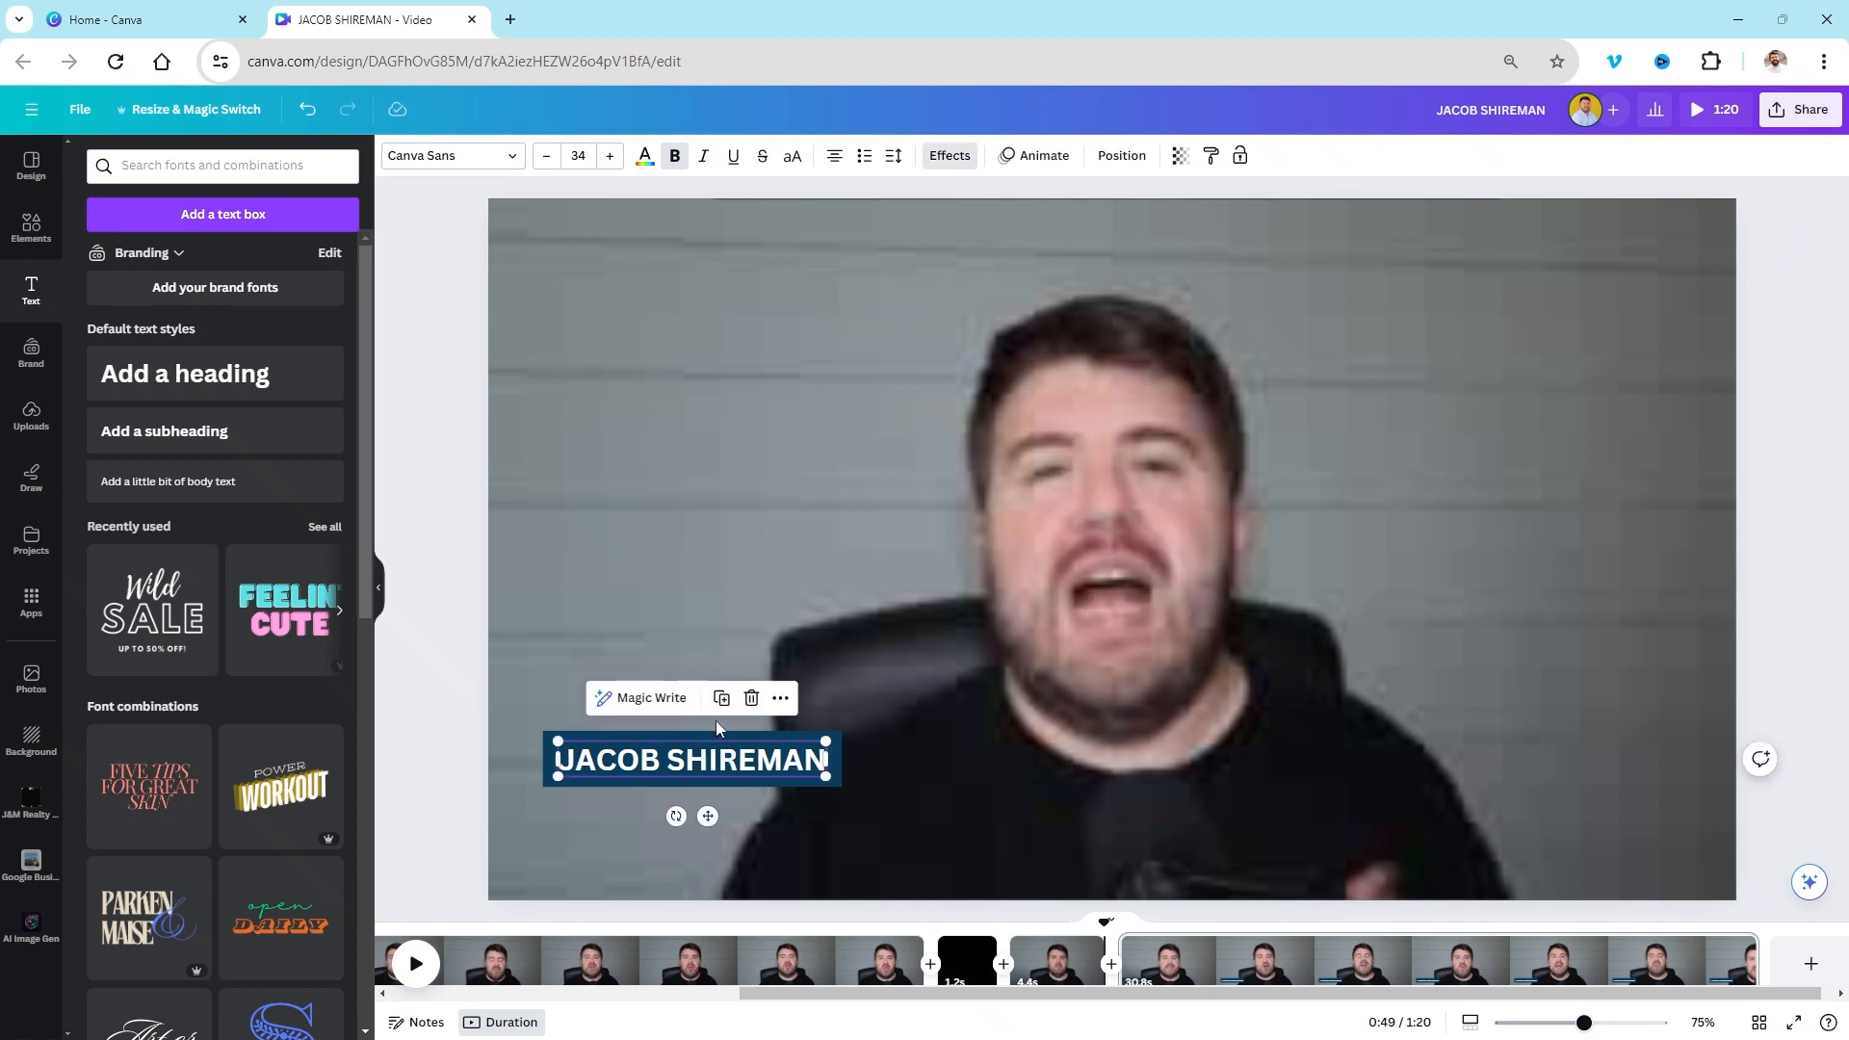
left_click_drag(715, 760, 724, 771)
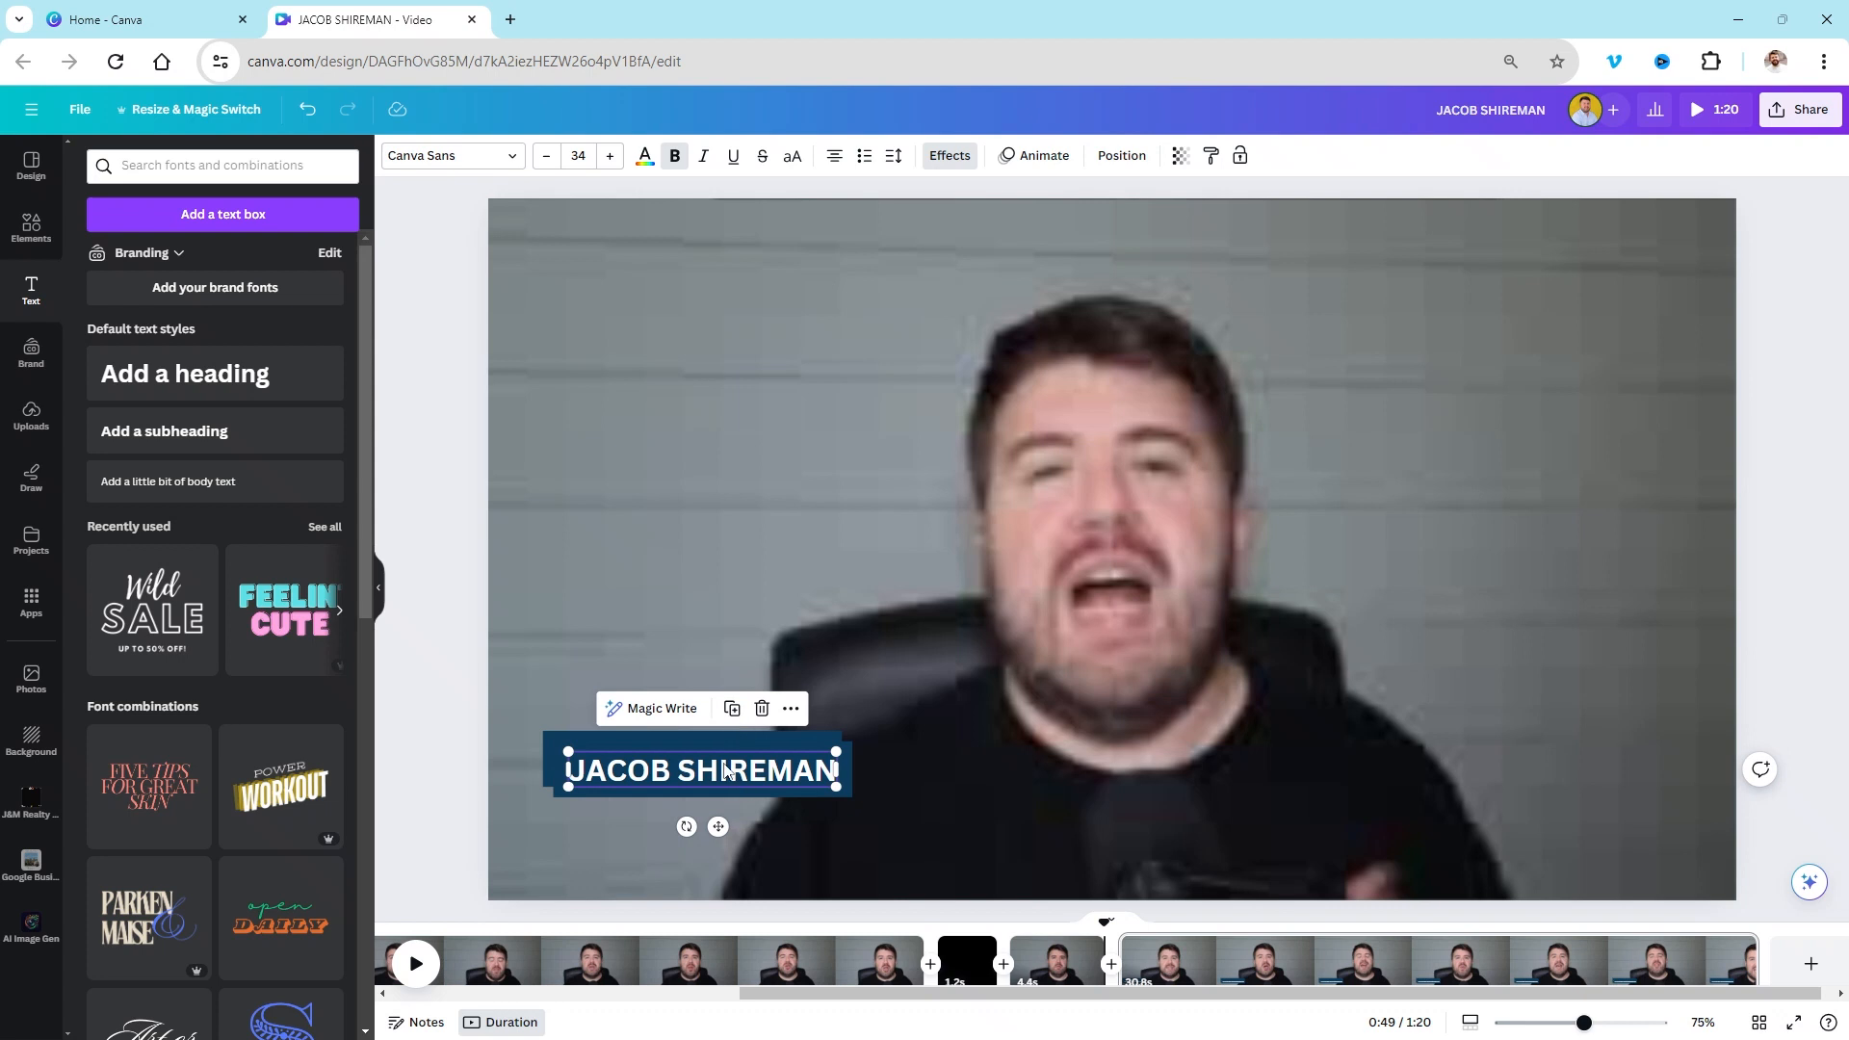
left_click_drag(703, 776, 689, 814)
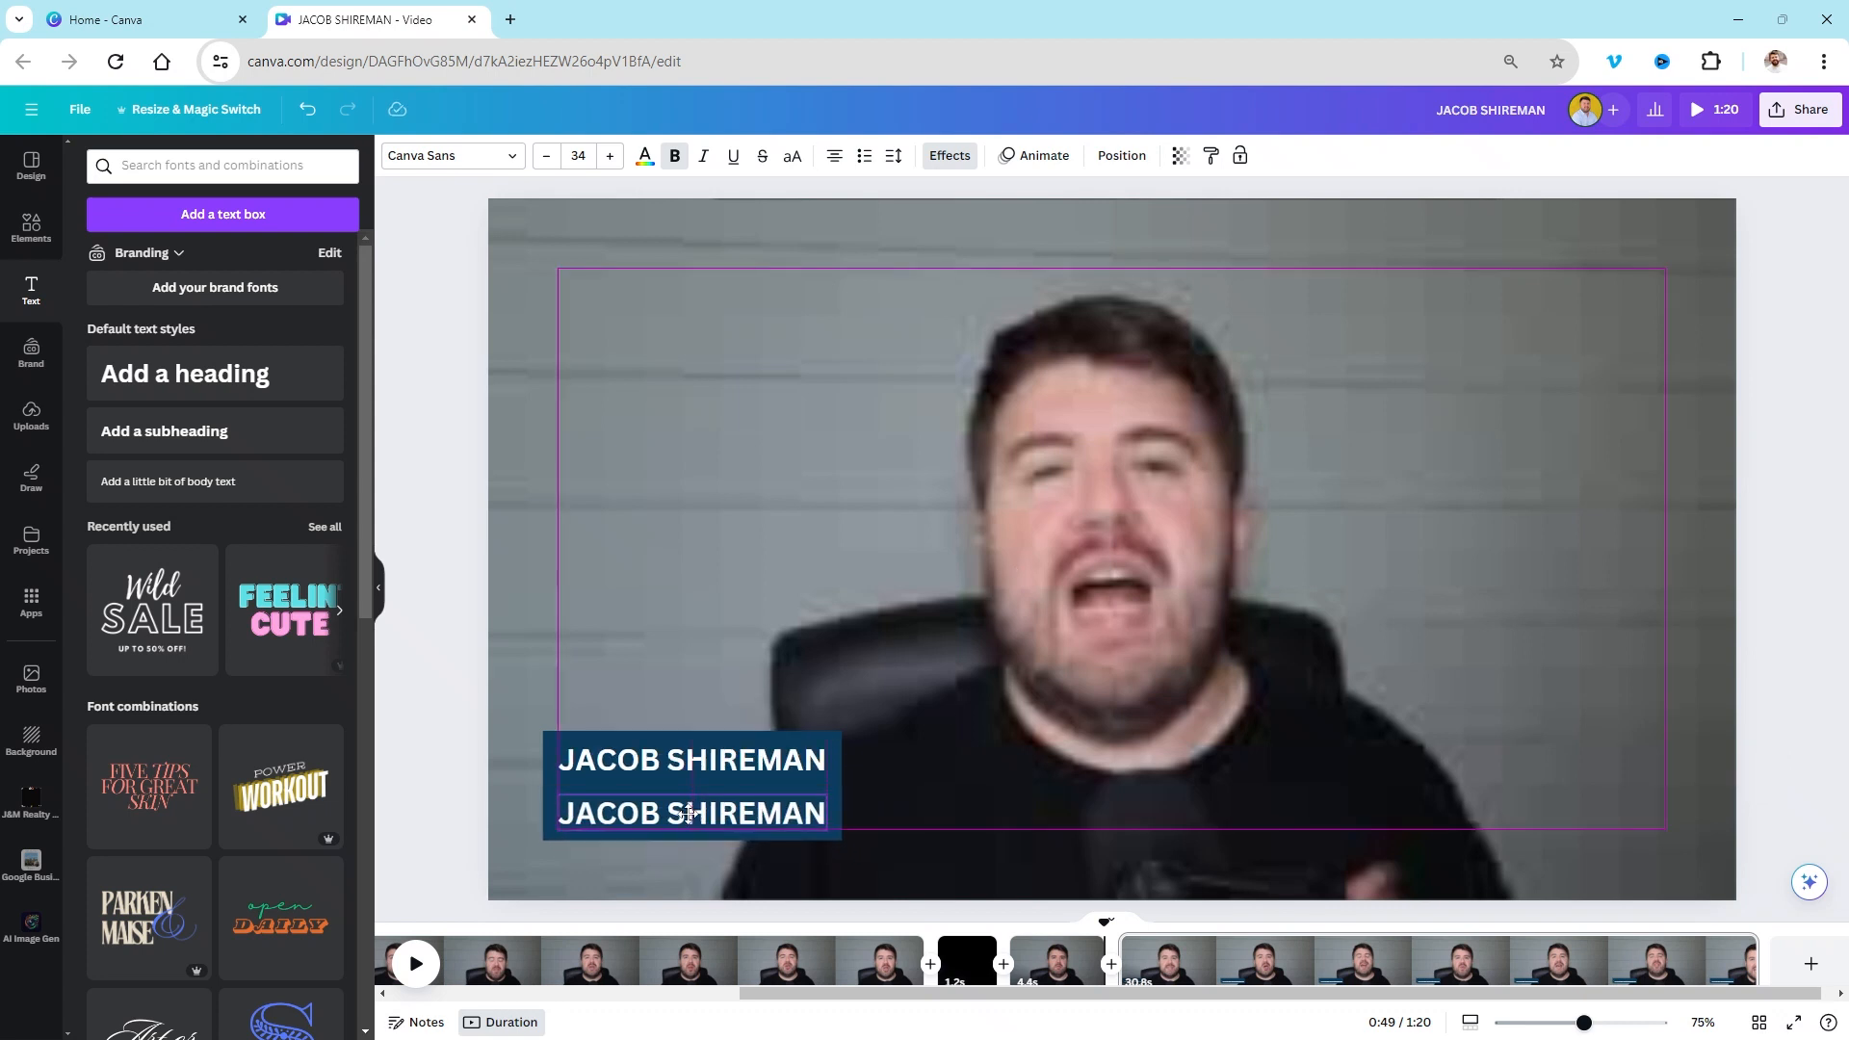
Step: Unbold the copied line and change its text to 'Houston Realtor'
double_click(689, 814)
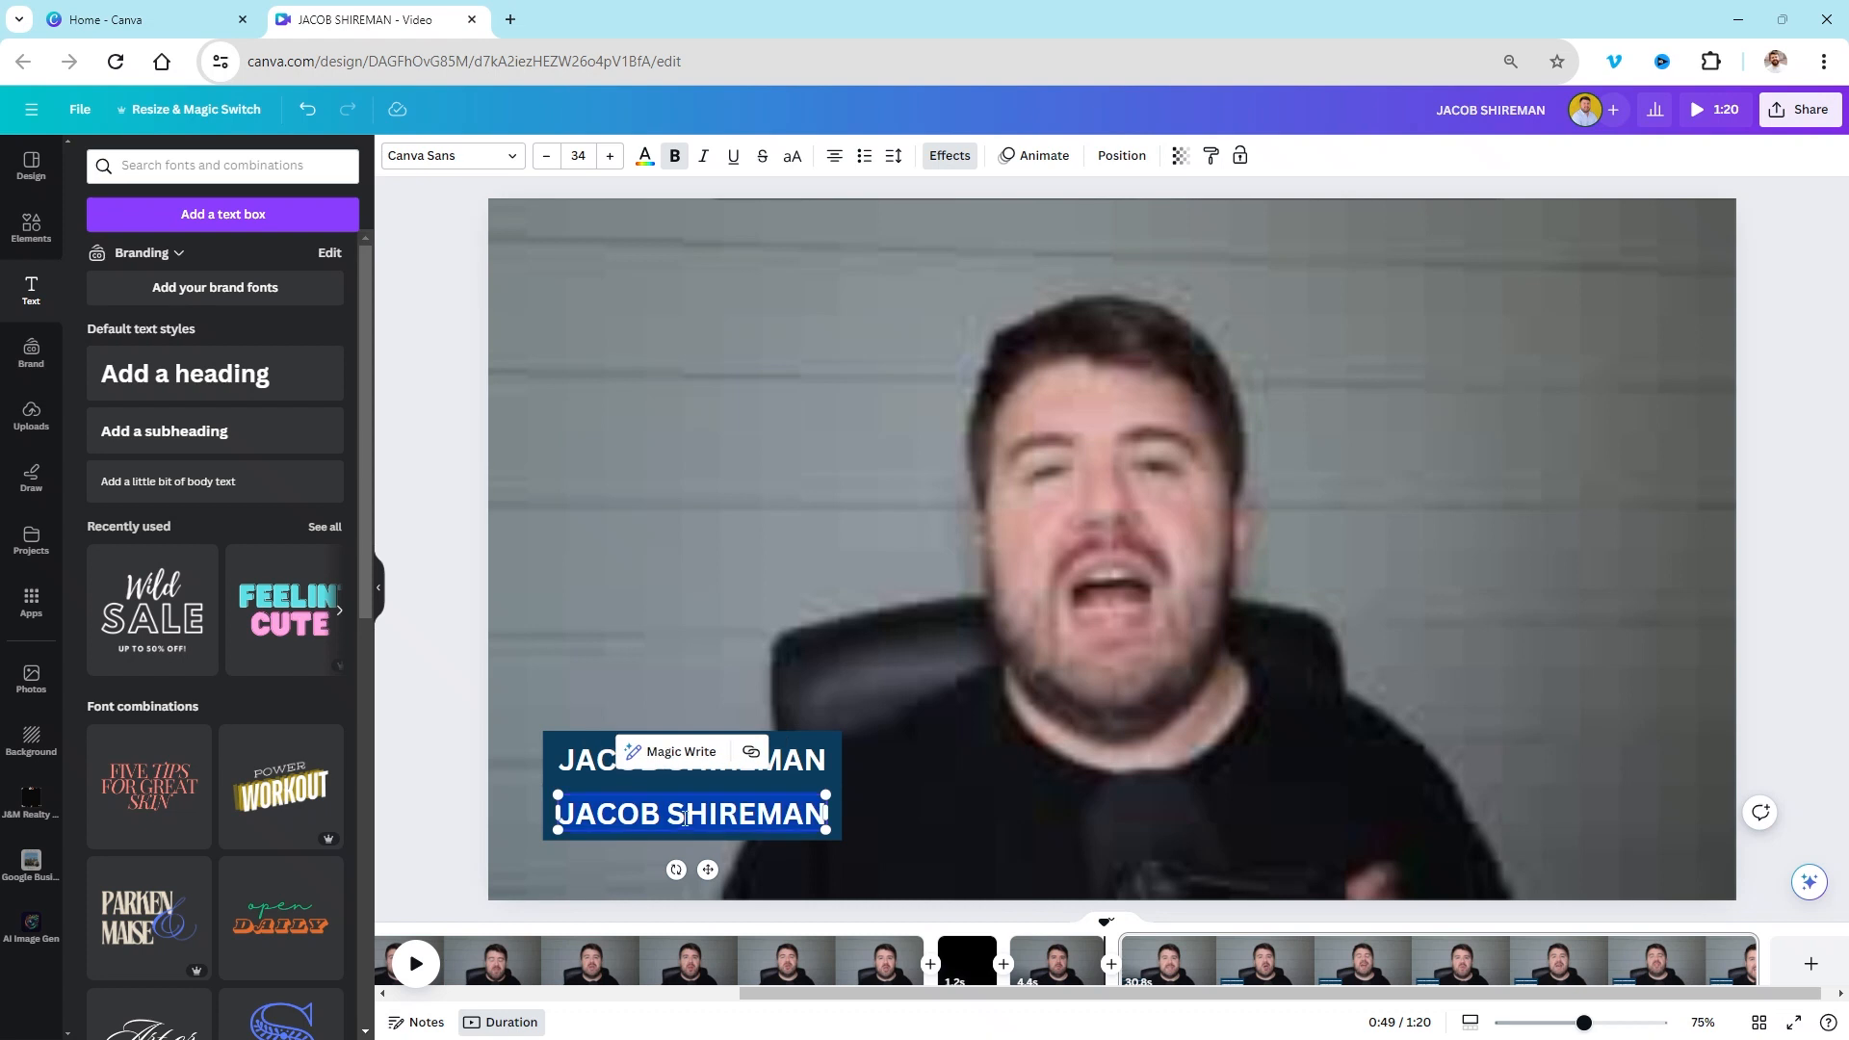
key("ctrl+b")
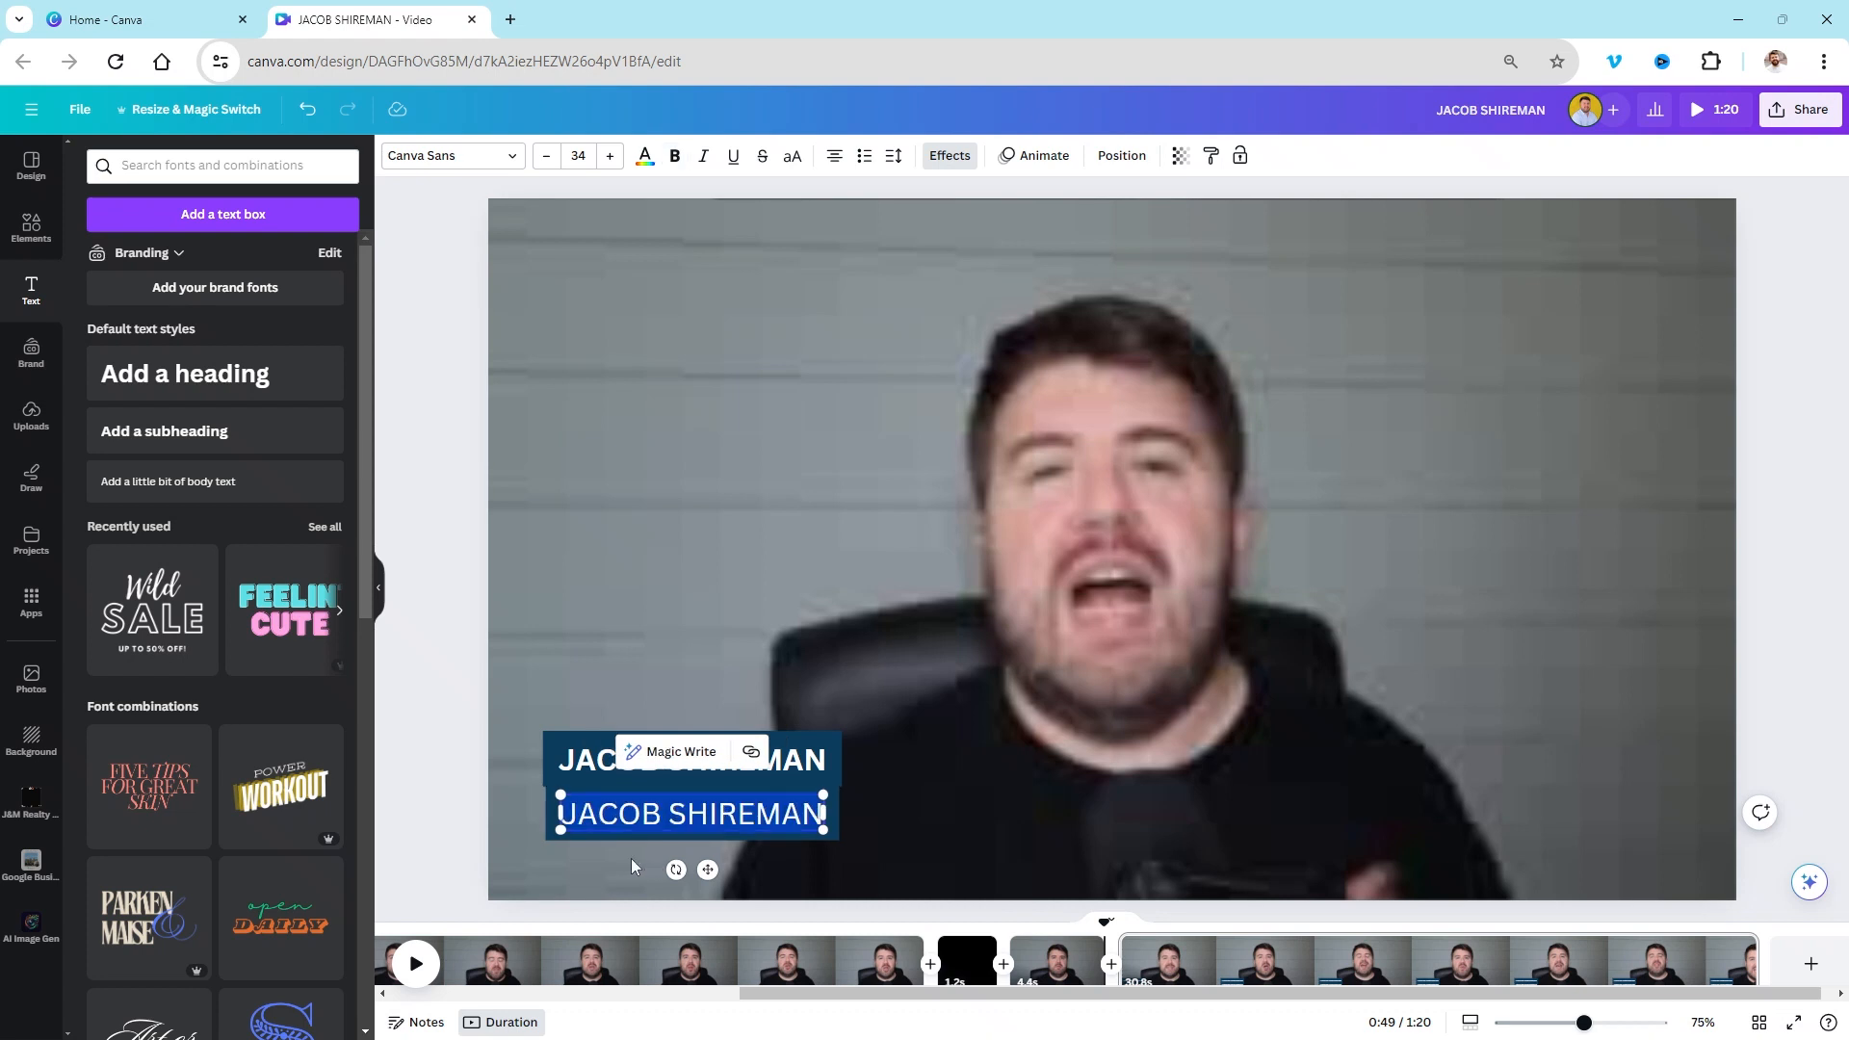
type("Ma")
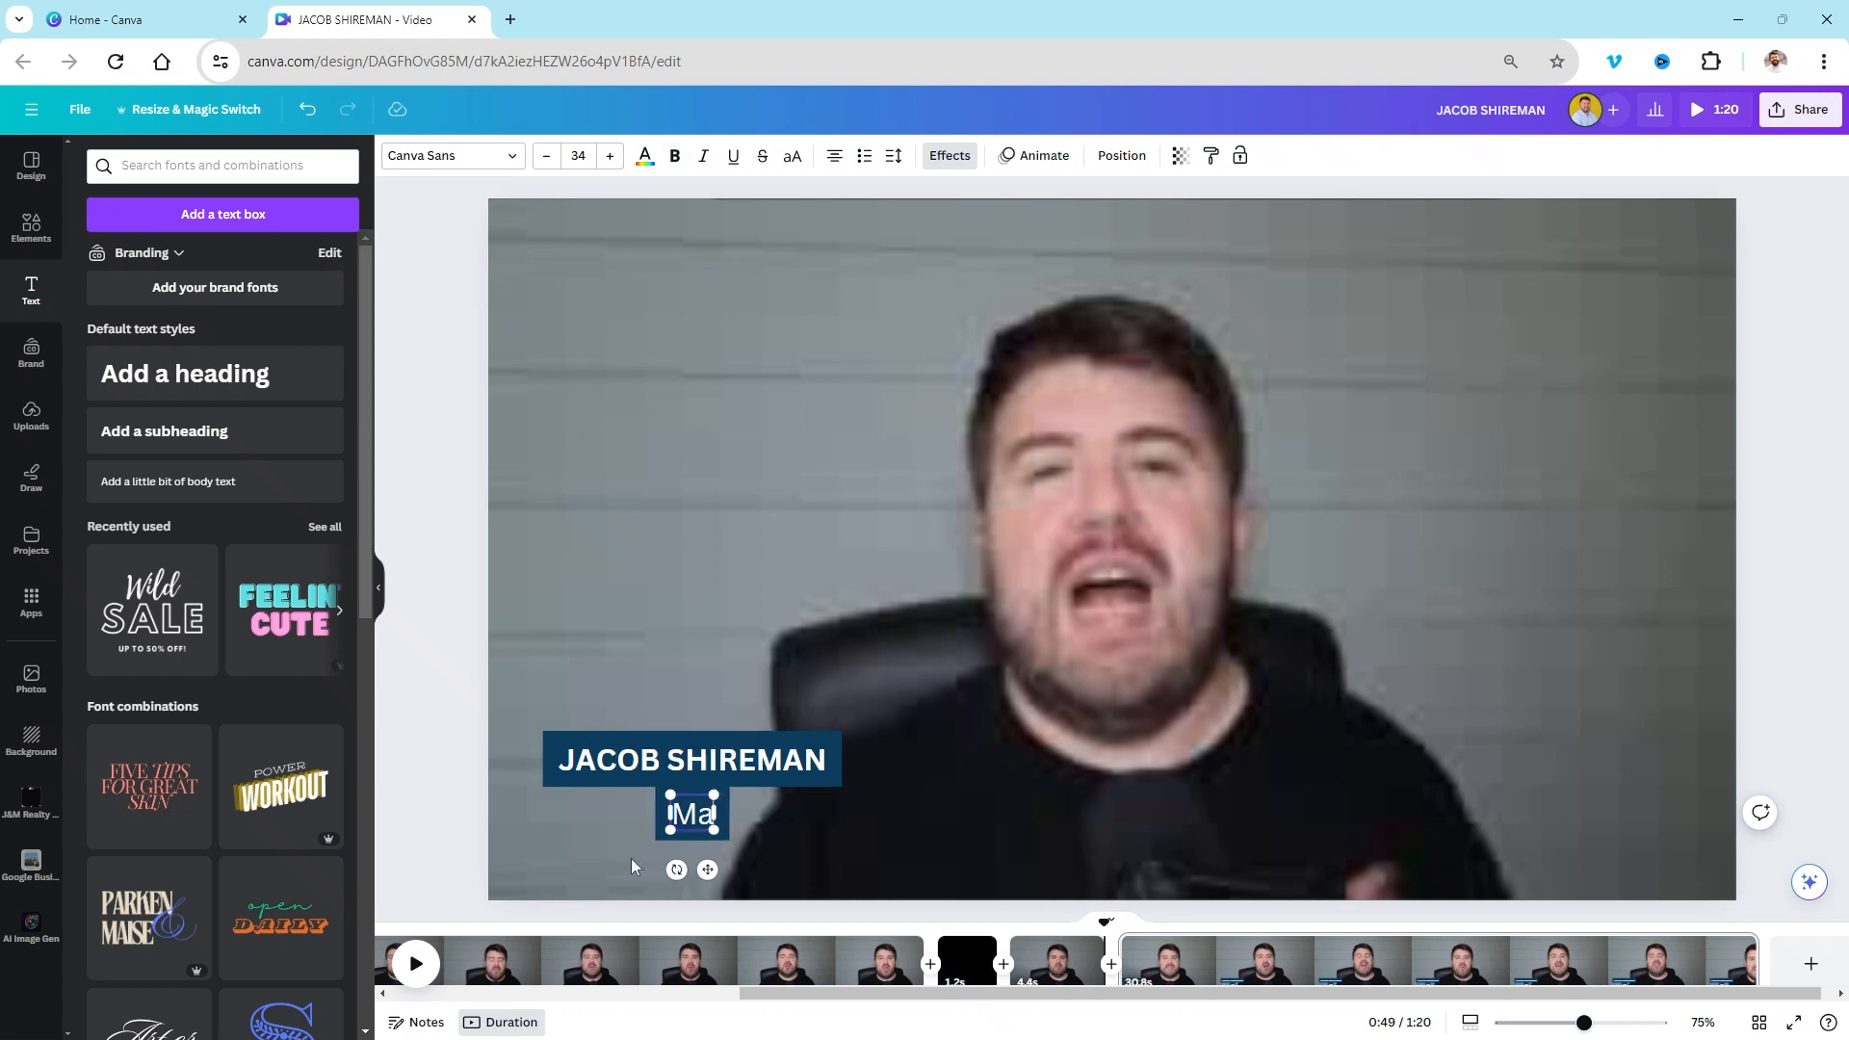
key("BackSpace")
key("BackSpace")
type("Houston Realtor")
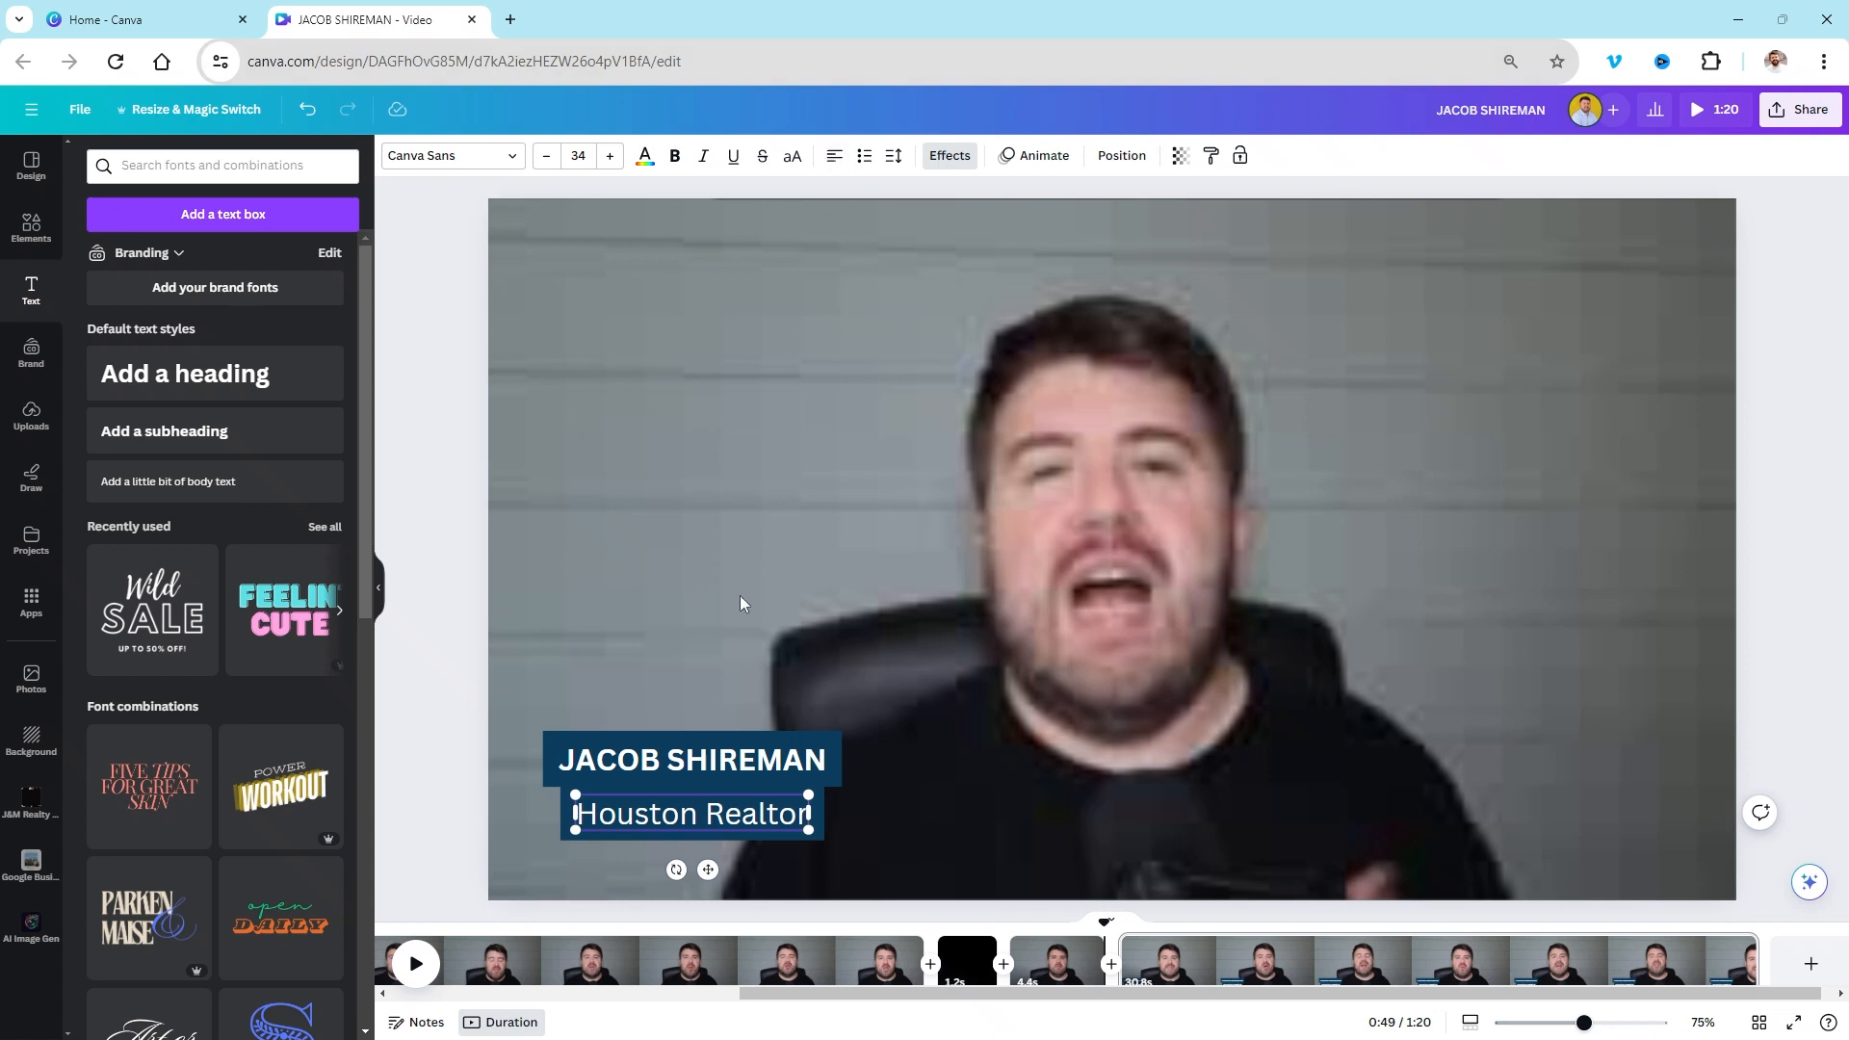
Step: Shrink Houston Realtor to size 24 and align it directly under the name
triple_click(726, 809)
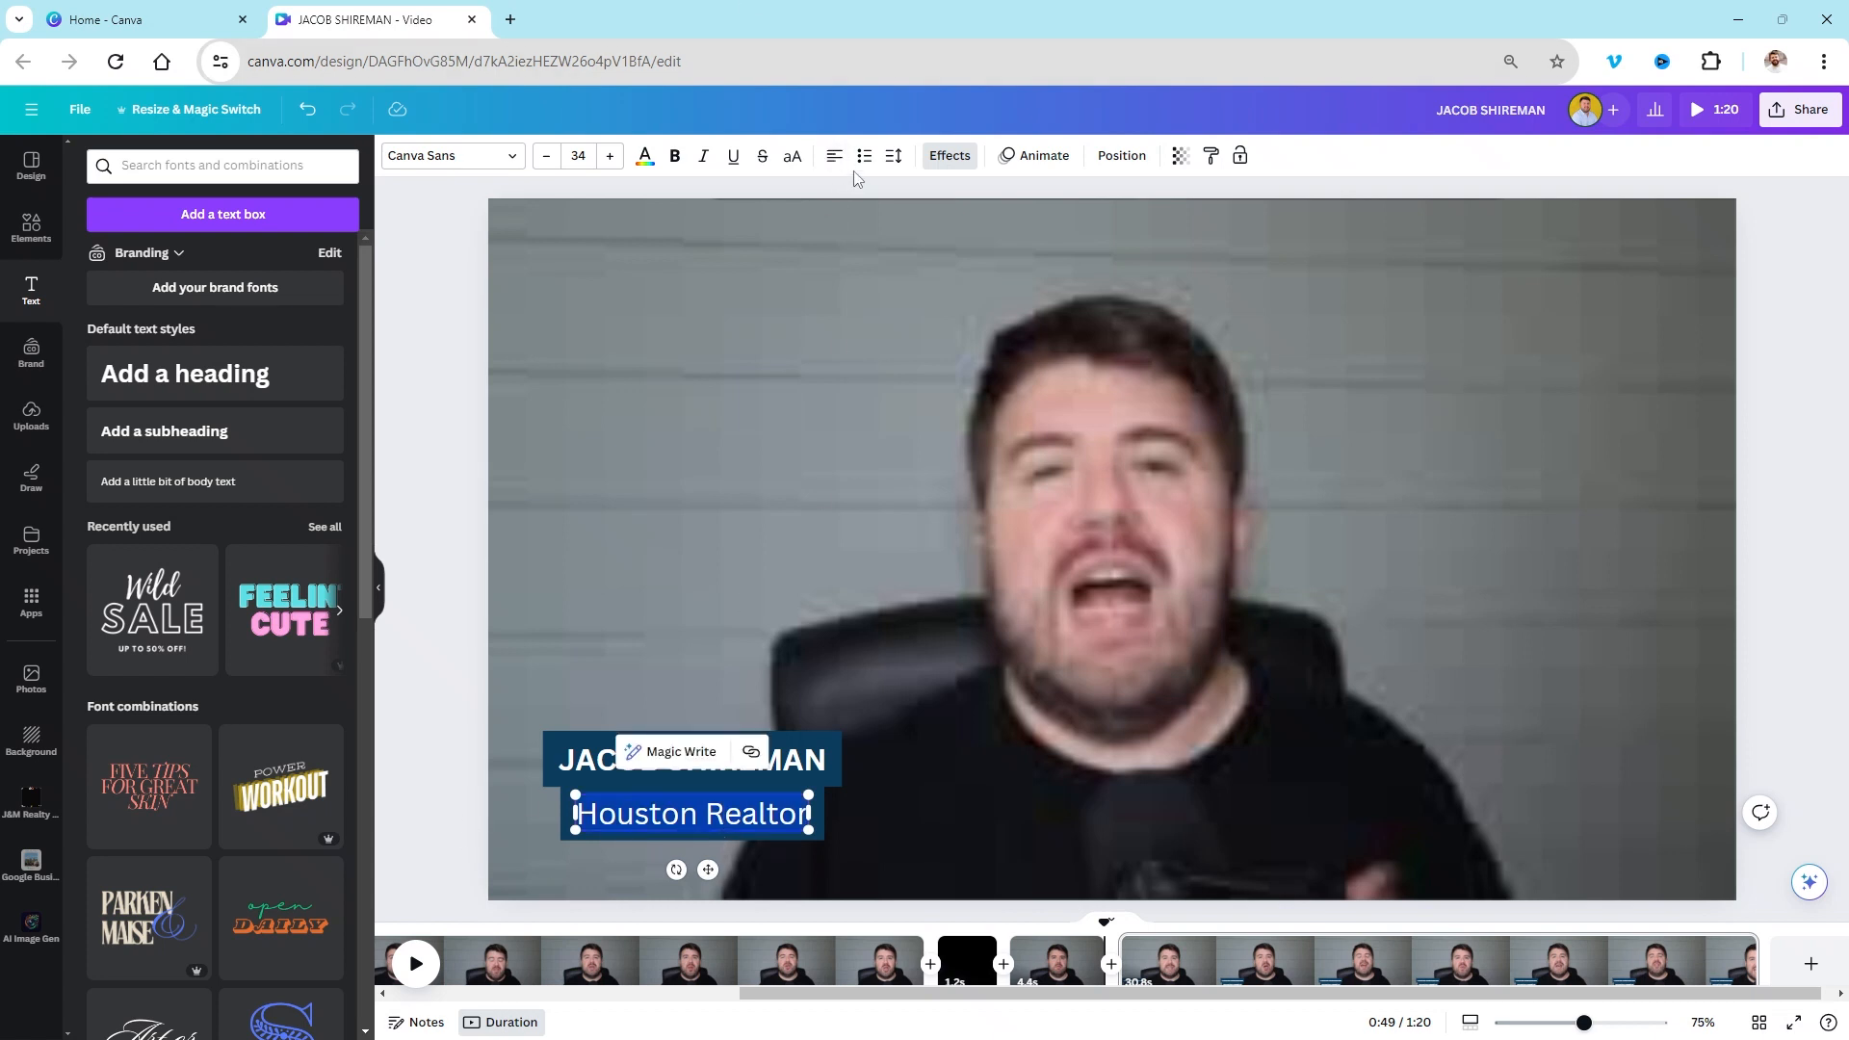
left_click(548, 156)
left_click(548, 156)
left_click(548, 156)
left_click(548, 156)
left_click(548, 156)
left_click(548, 156)
left_click(548, 156)
left_click(548, 156)
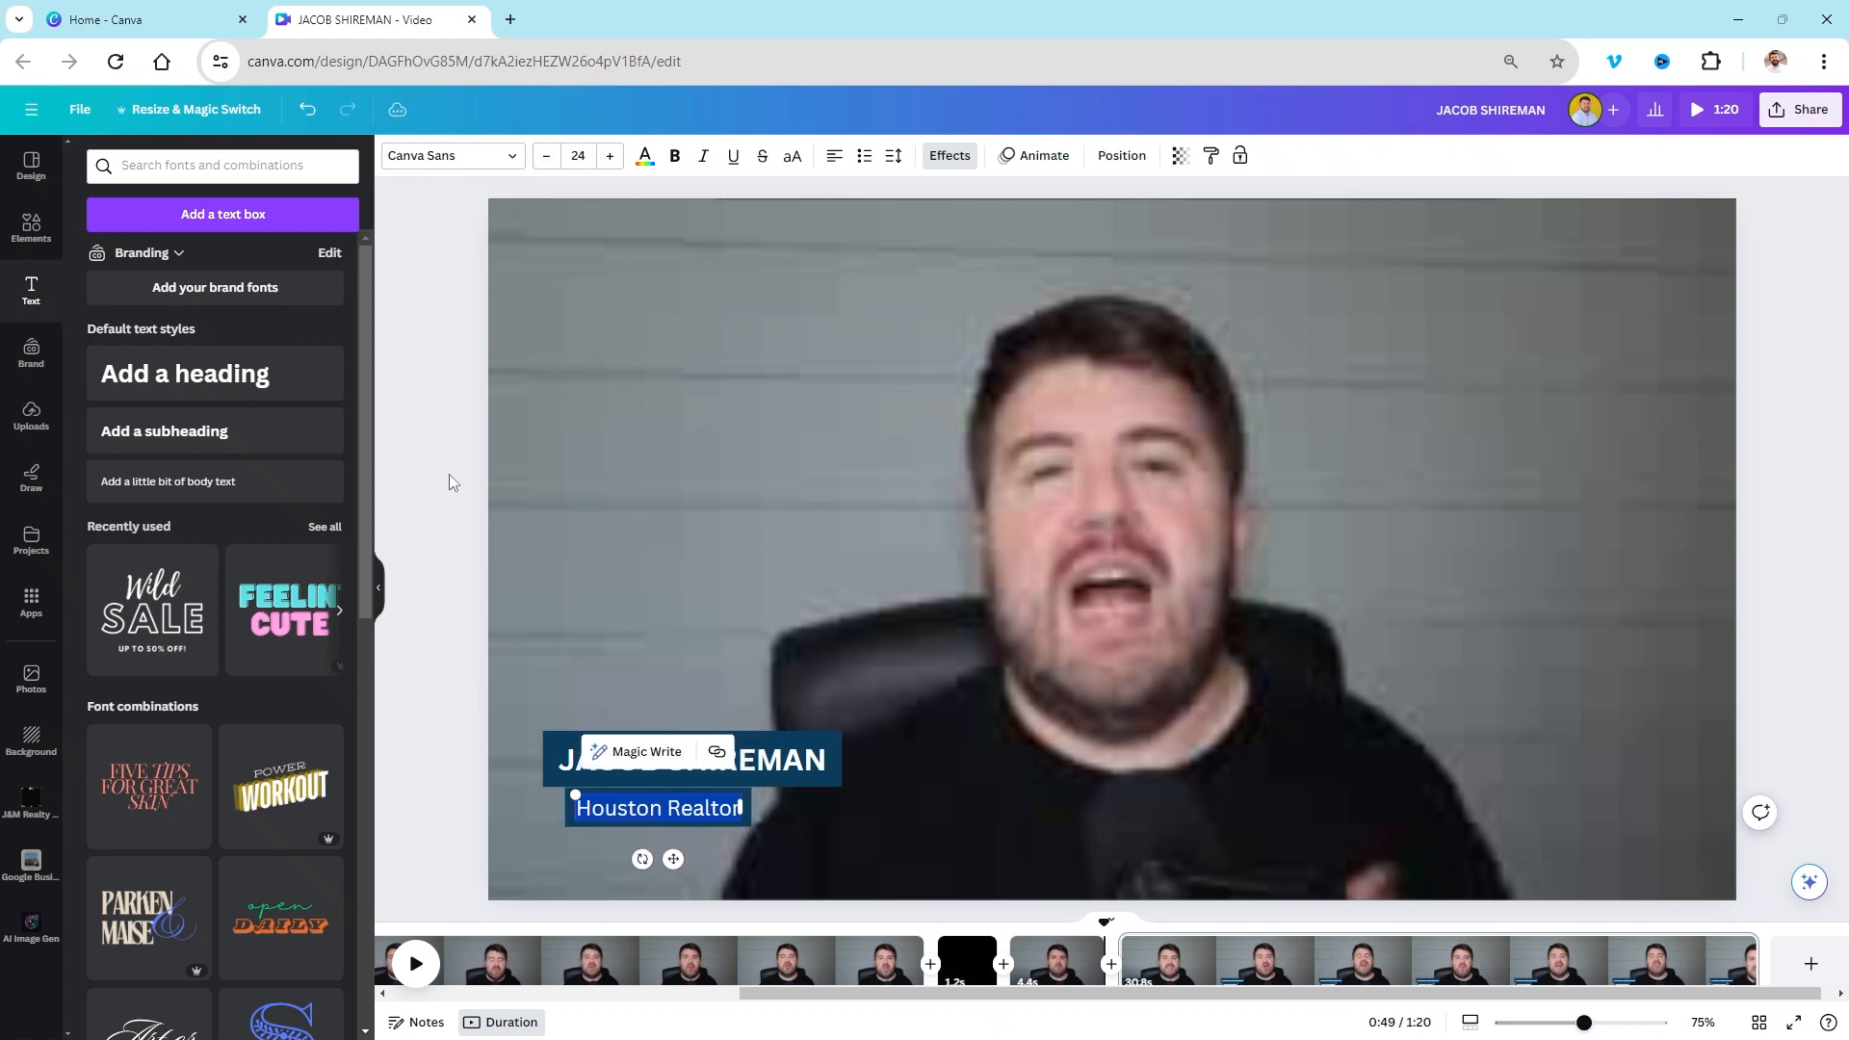
left_click(554, 910)
left_click_drag(638, 818, 611, 807)
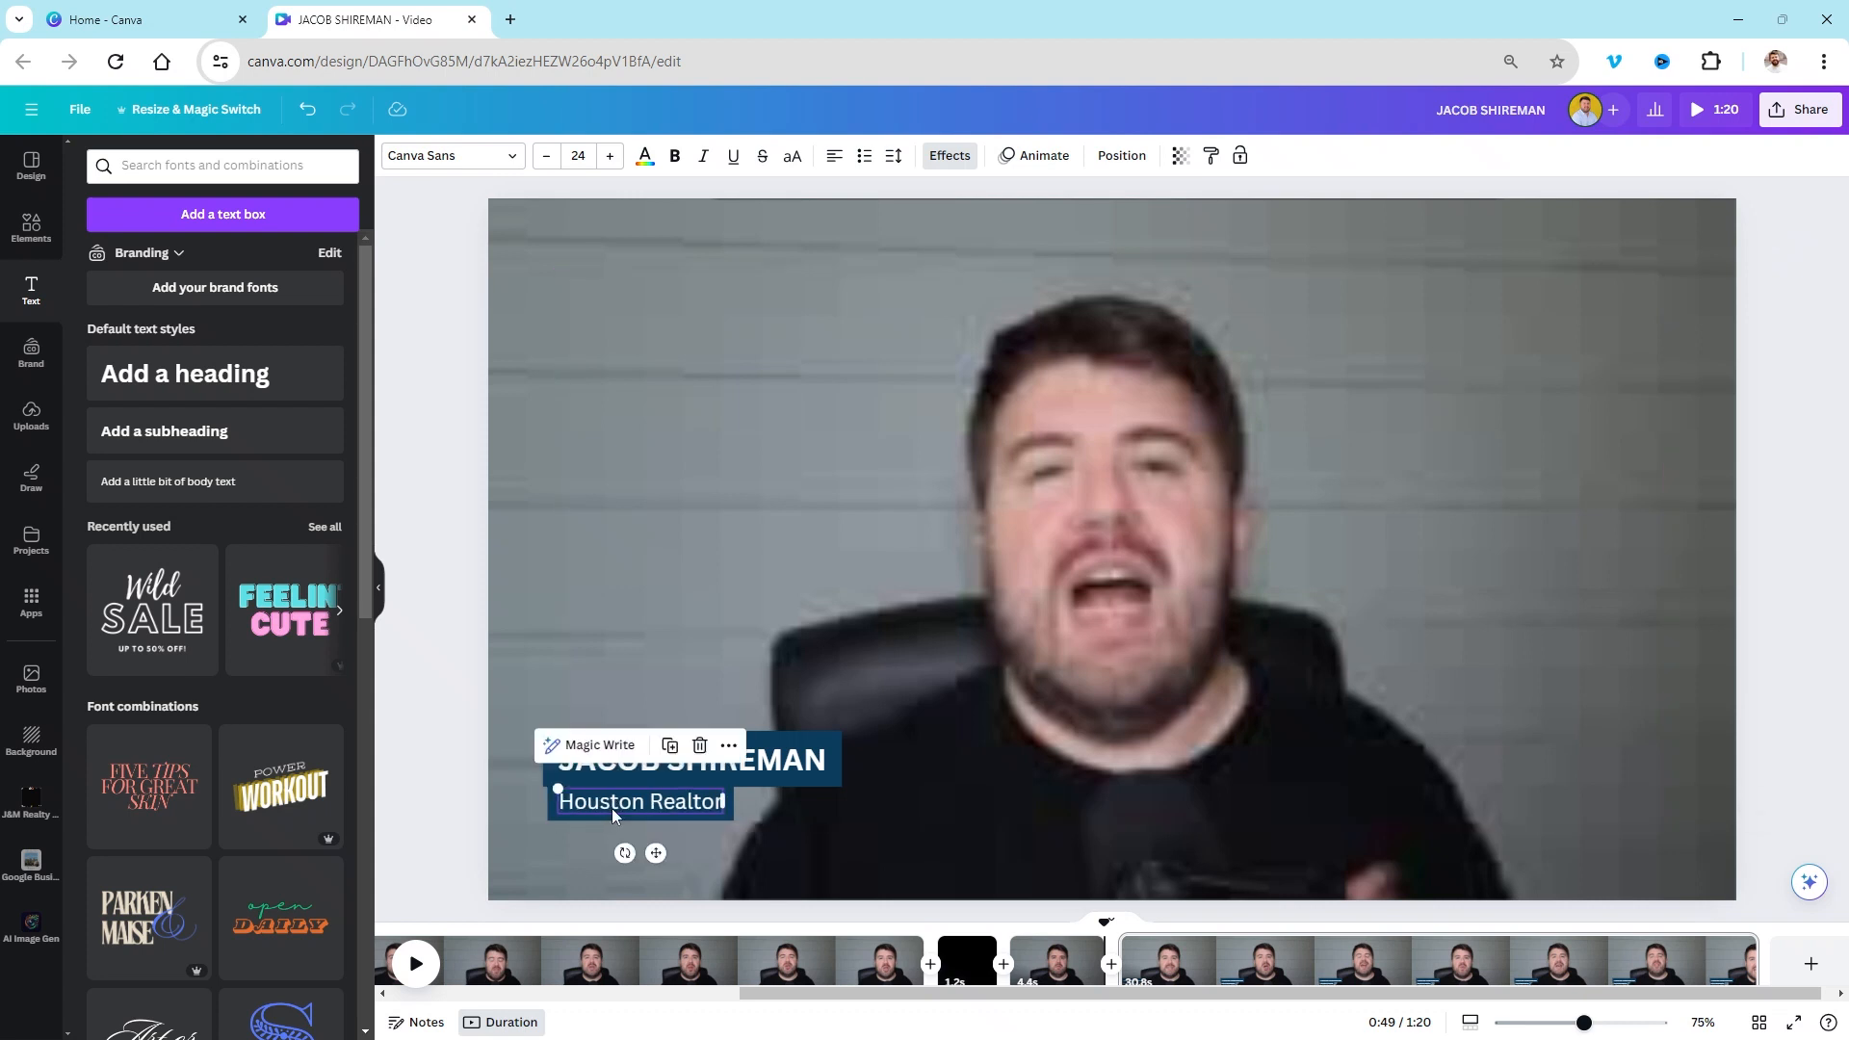
key("Left")
key("Left")
key("Left")
key("Left")
key("Left")
key("Left")
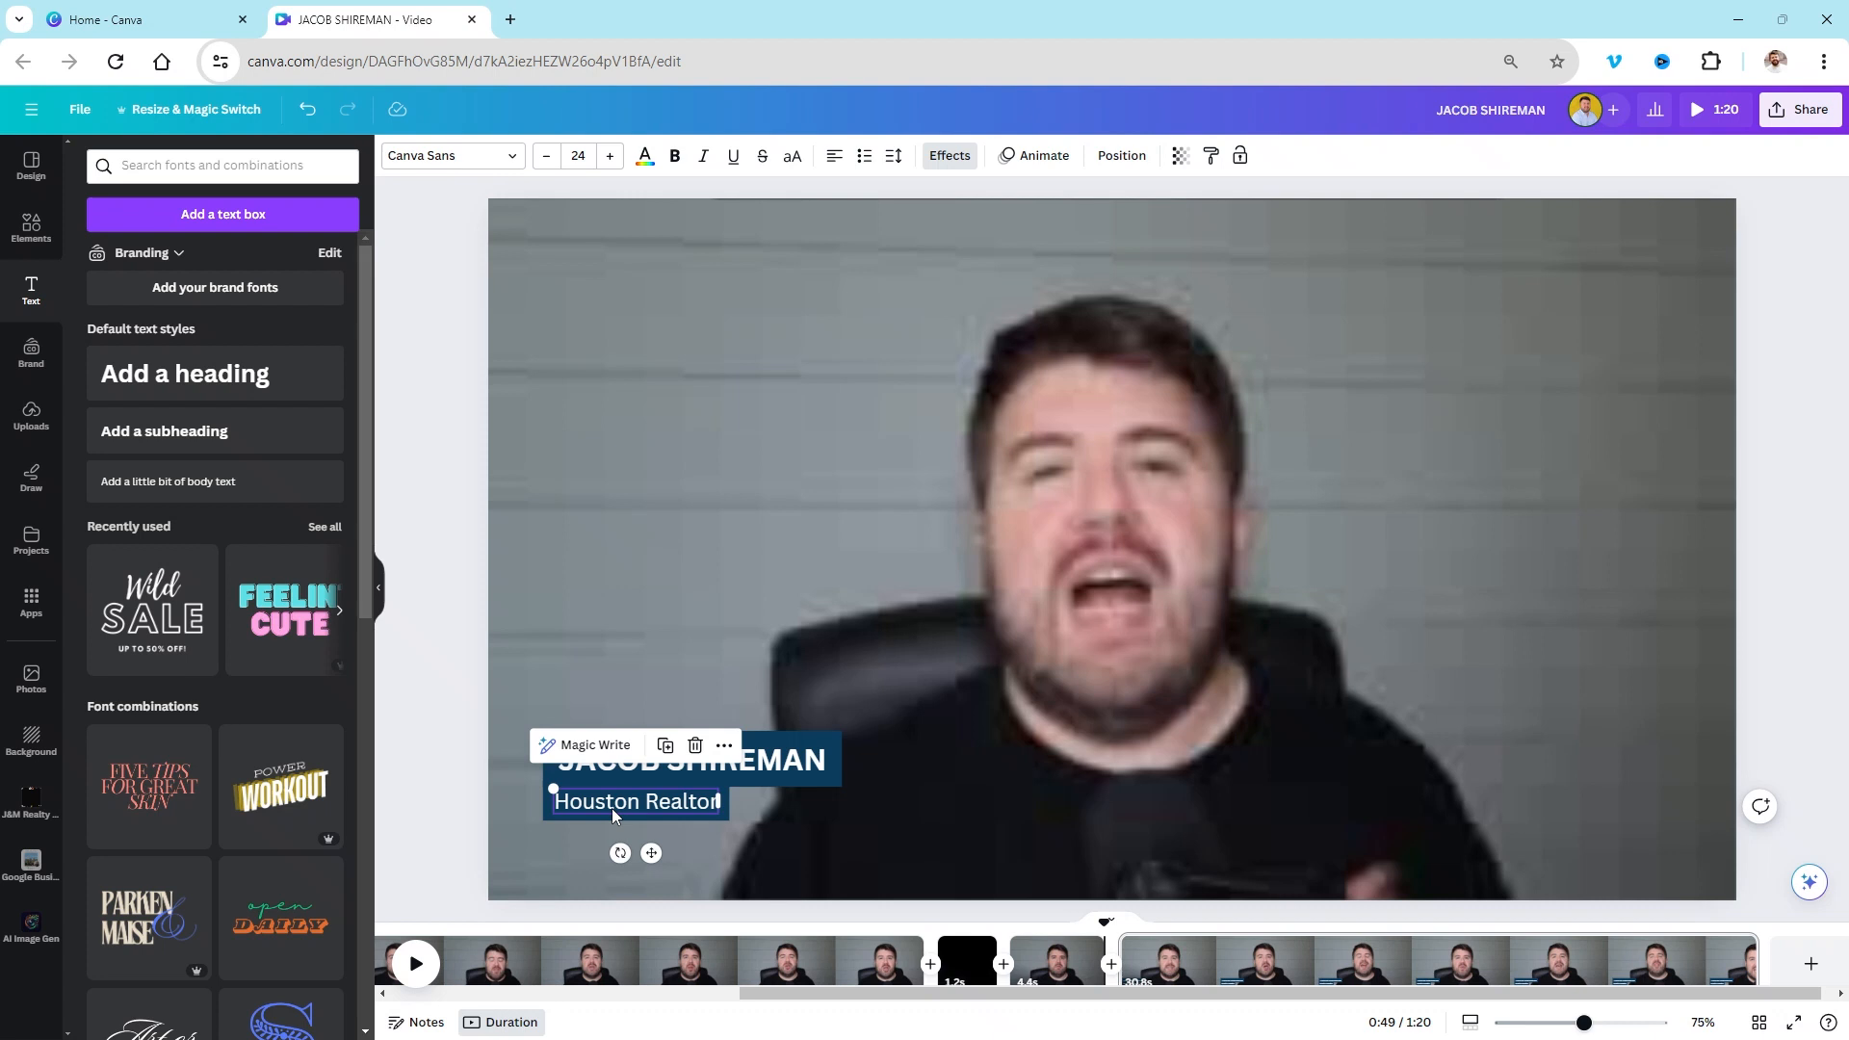
Step: Give Houston Realtor a yellow brand background and dark navy brand text colour
left_click(949, 156)
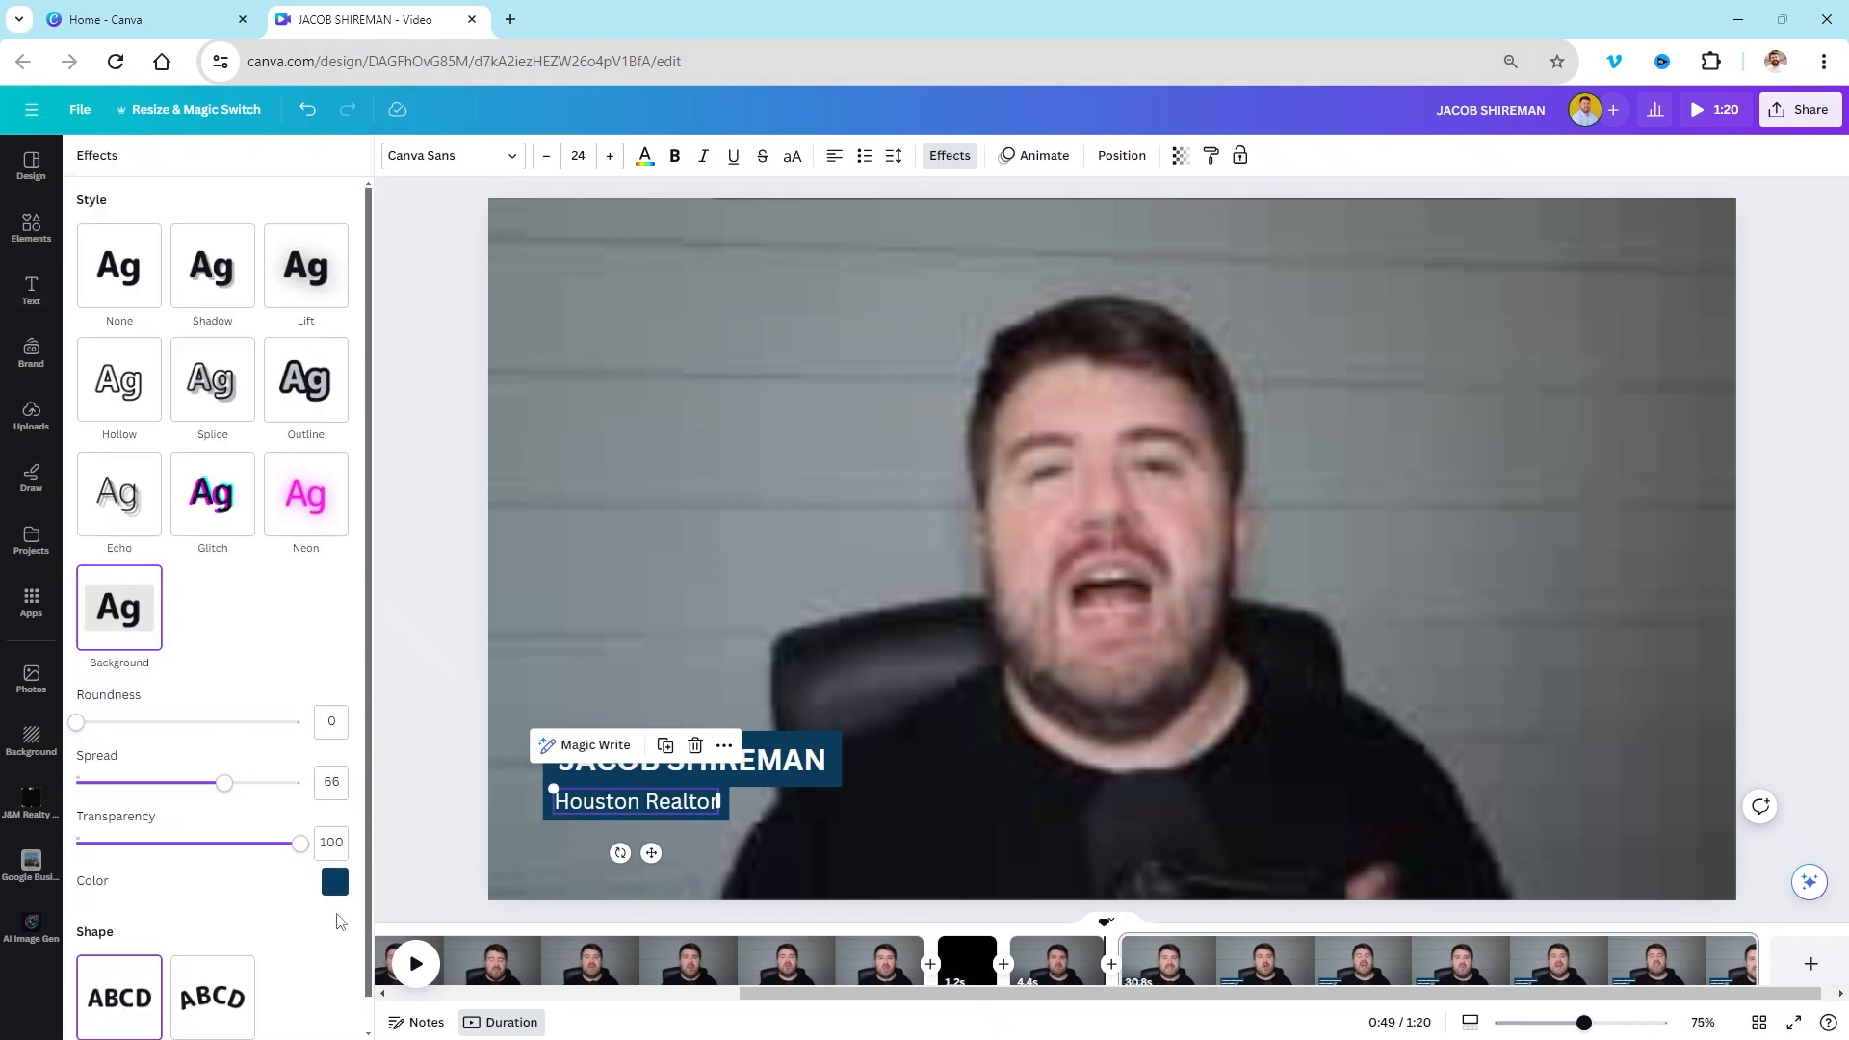
left_click(336, 882)
left_click(176, 636)
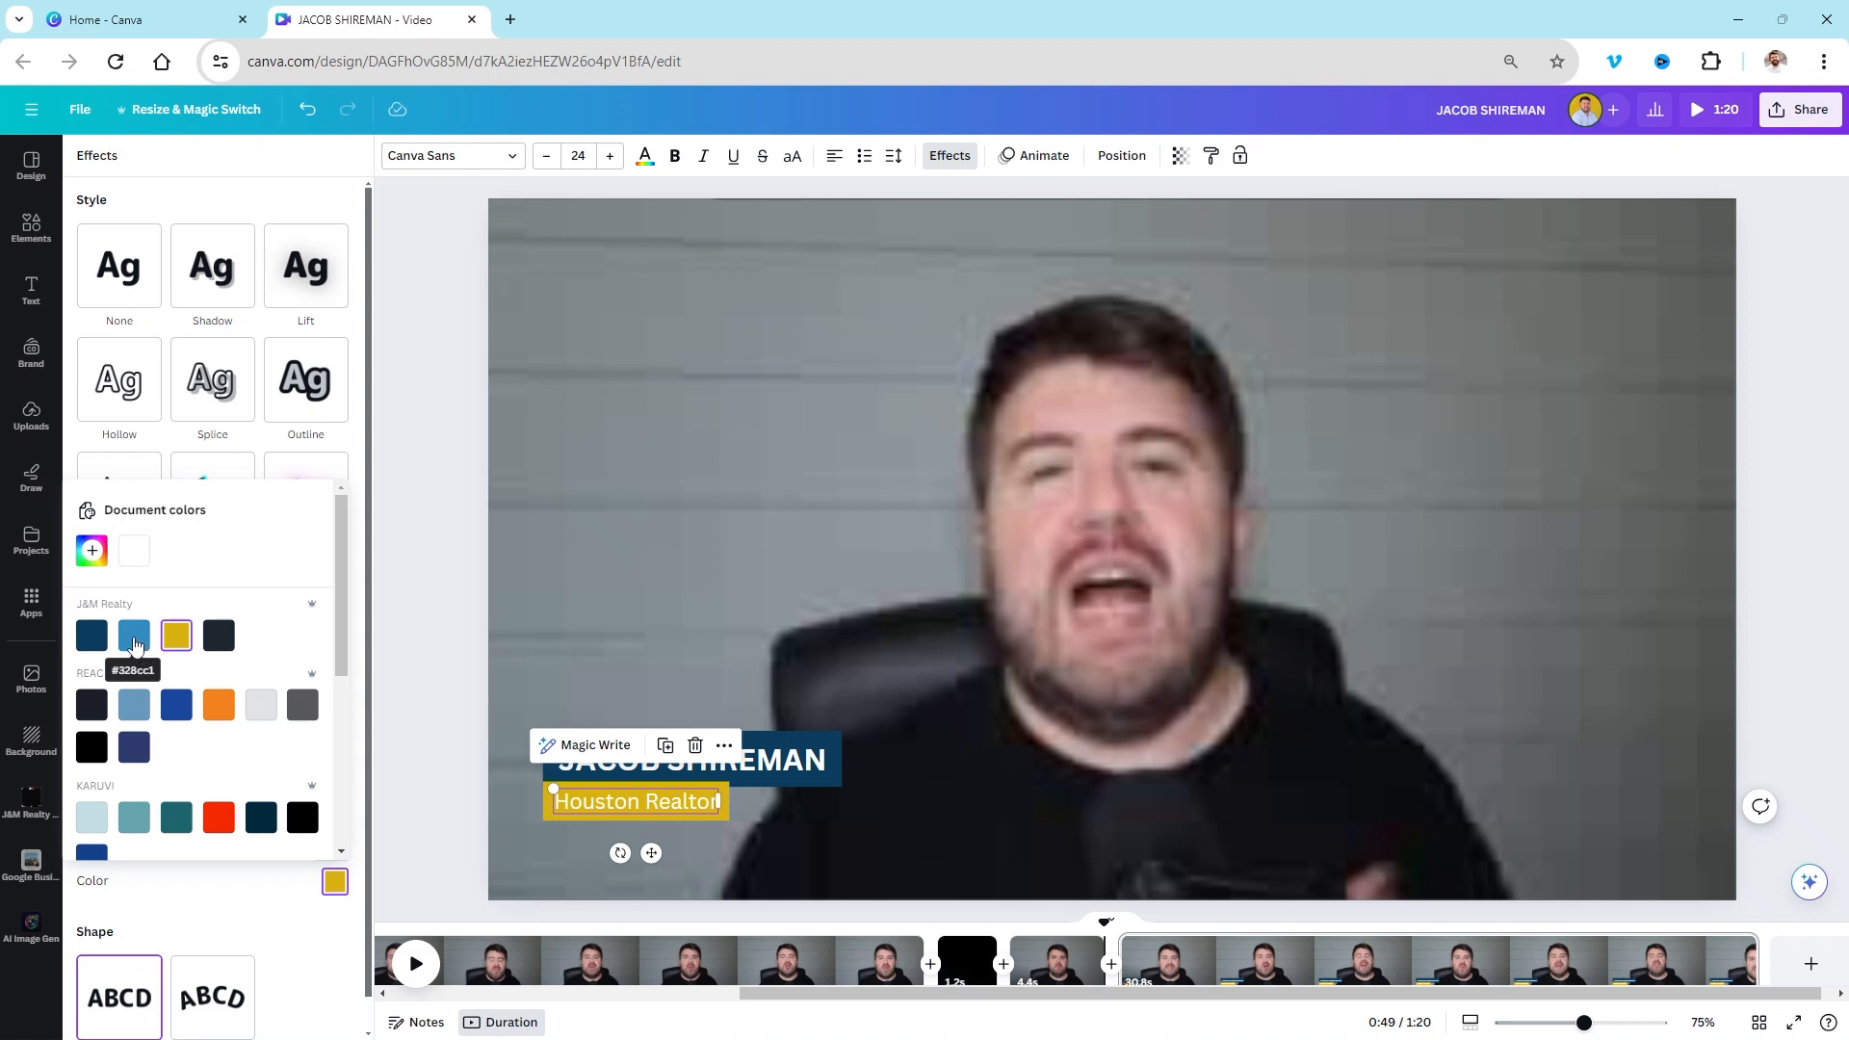
left_click(644, 157)
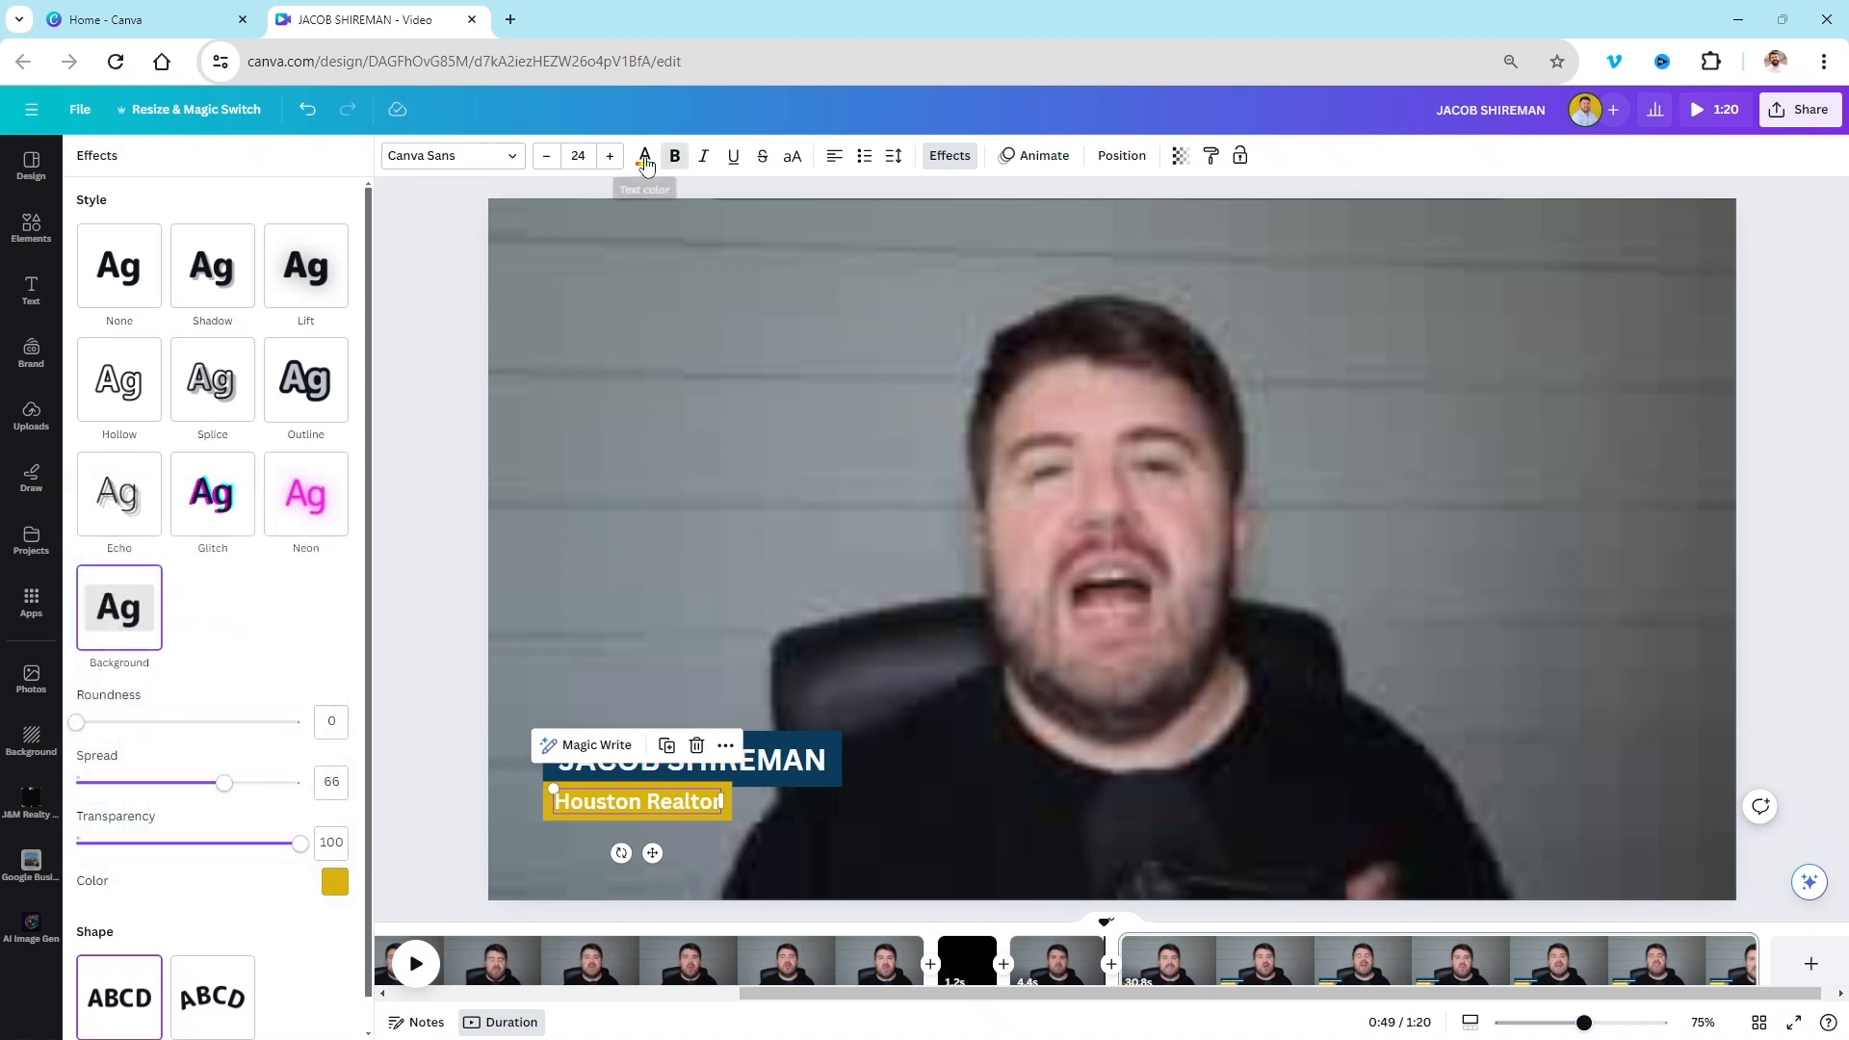
left_click(643, 157)
left_click(236, 395)
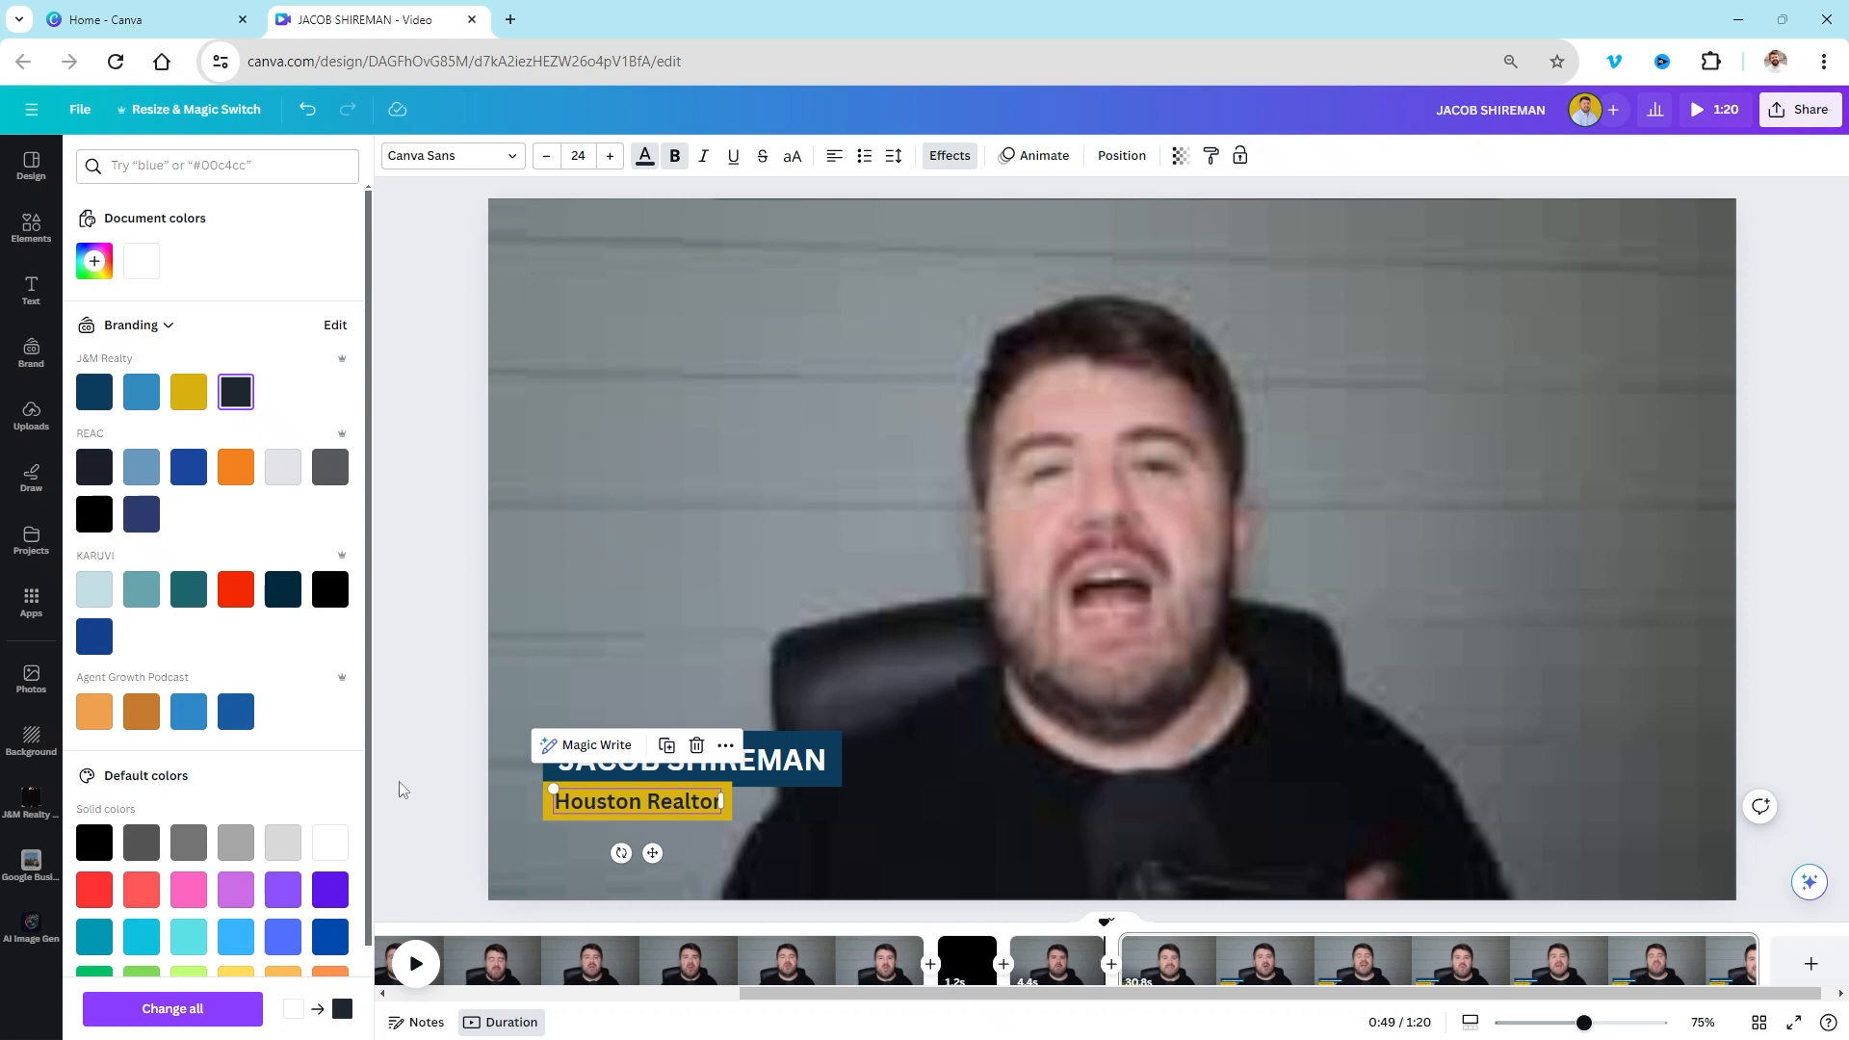
left_click(457, 761)
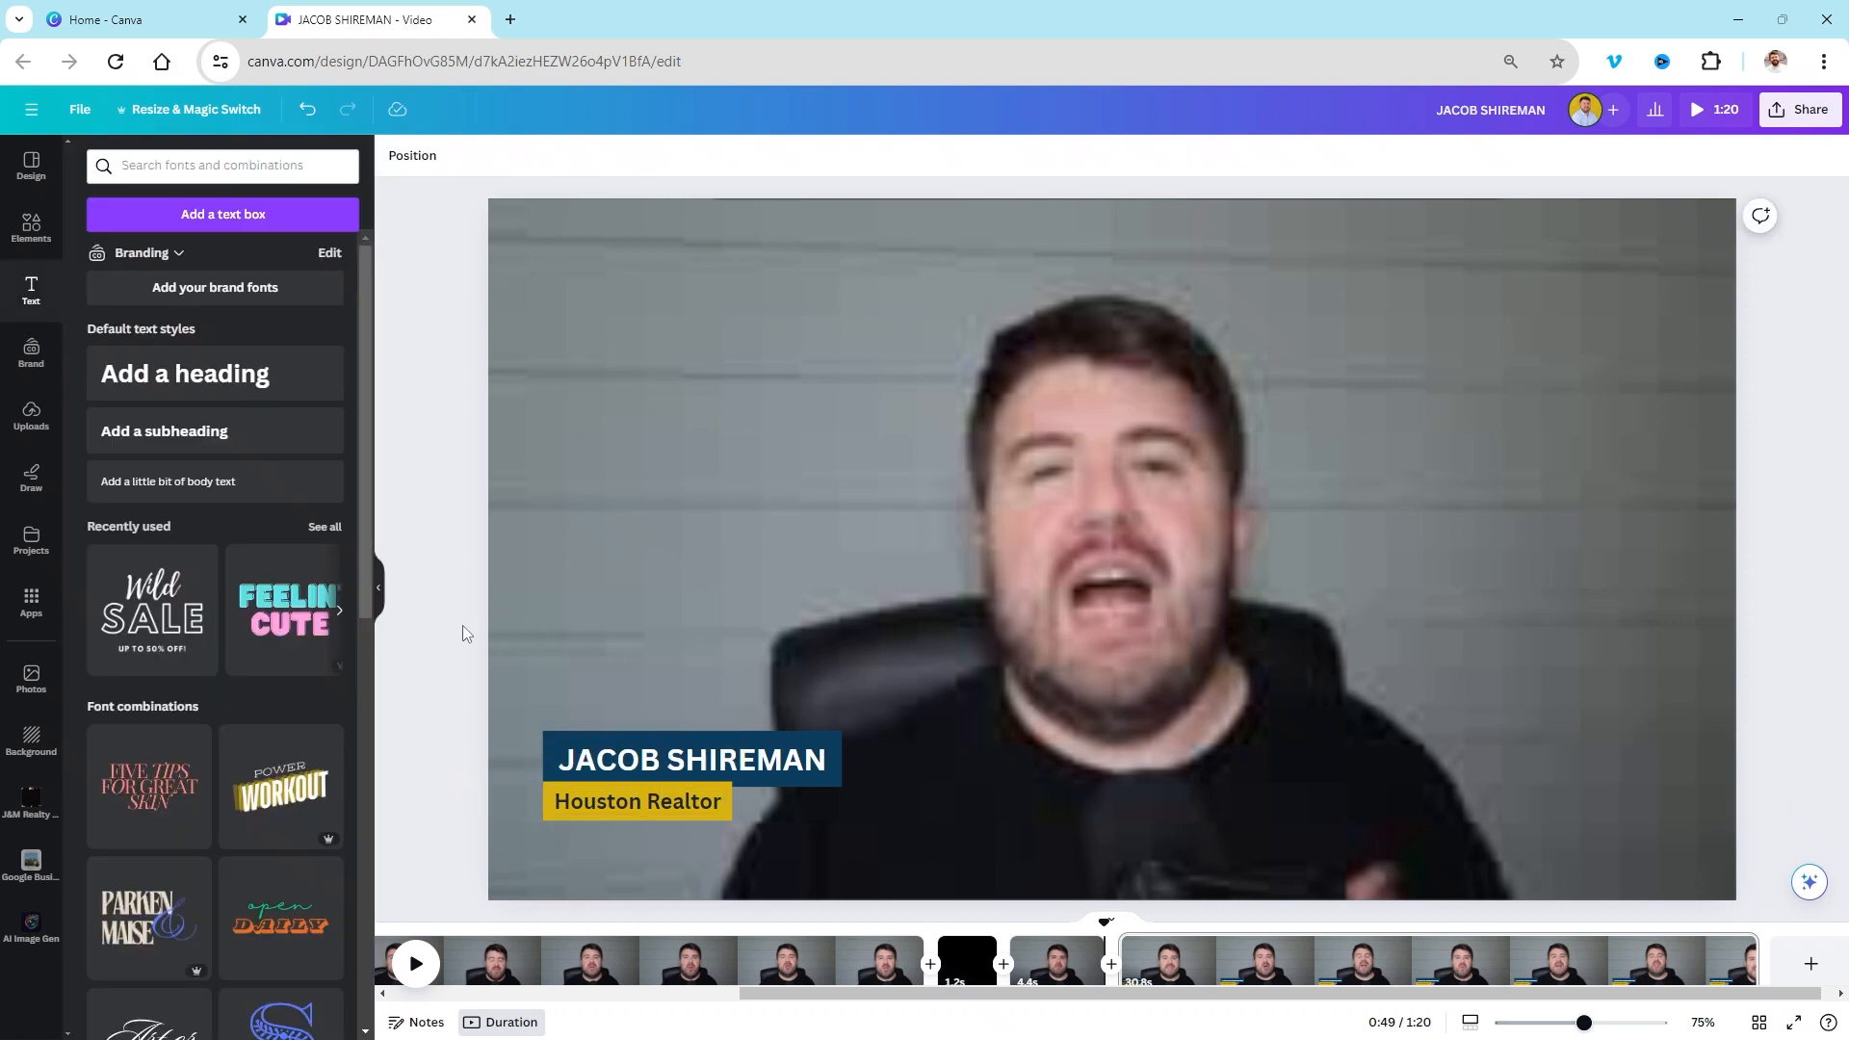
Step: Select the JACOB SHIREMAN and Houston Realtor lines and group them together
left_click(675, 759)
left_click(643, 797, "shift")
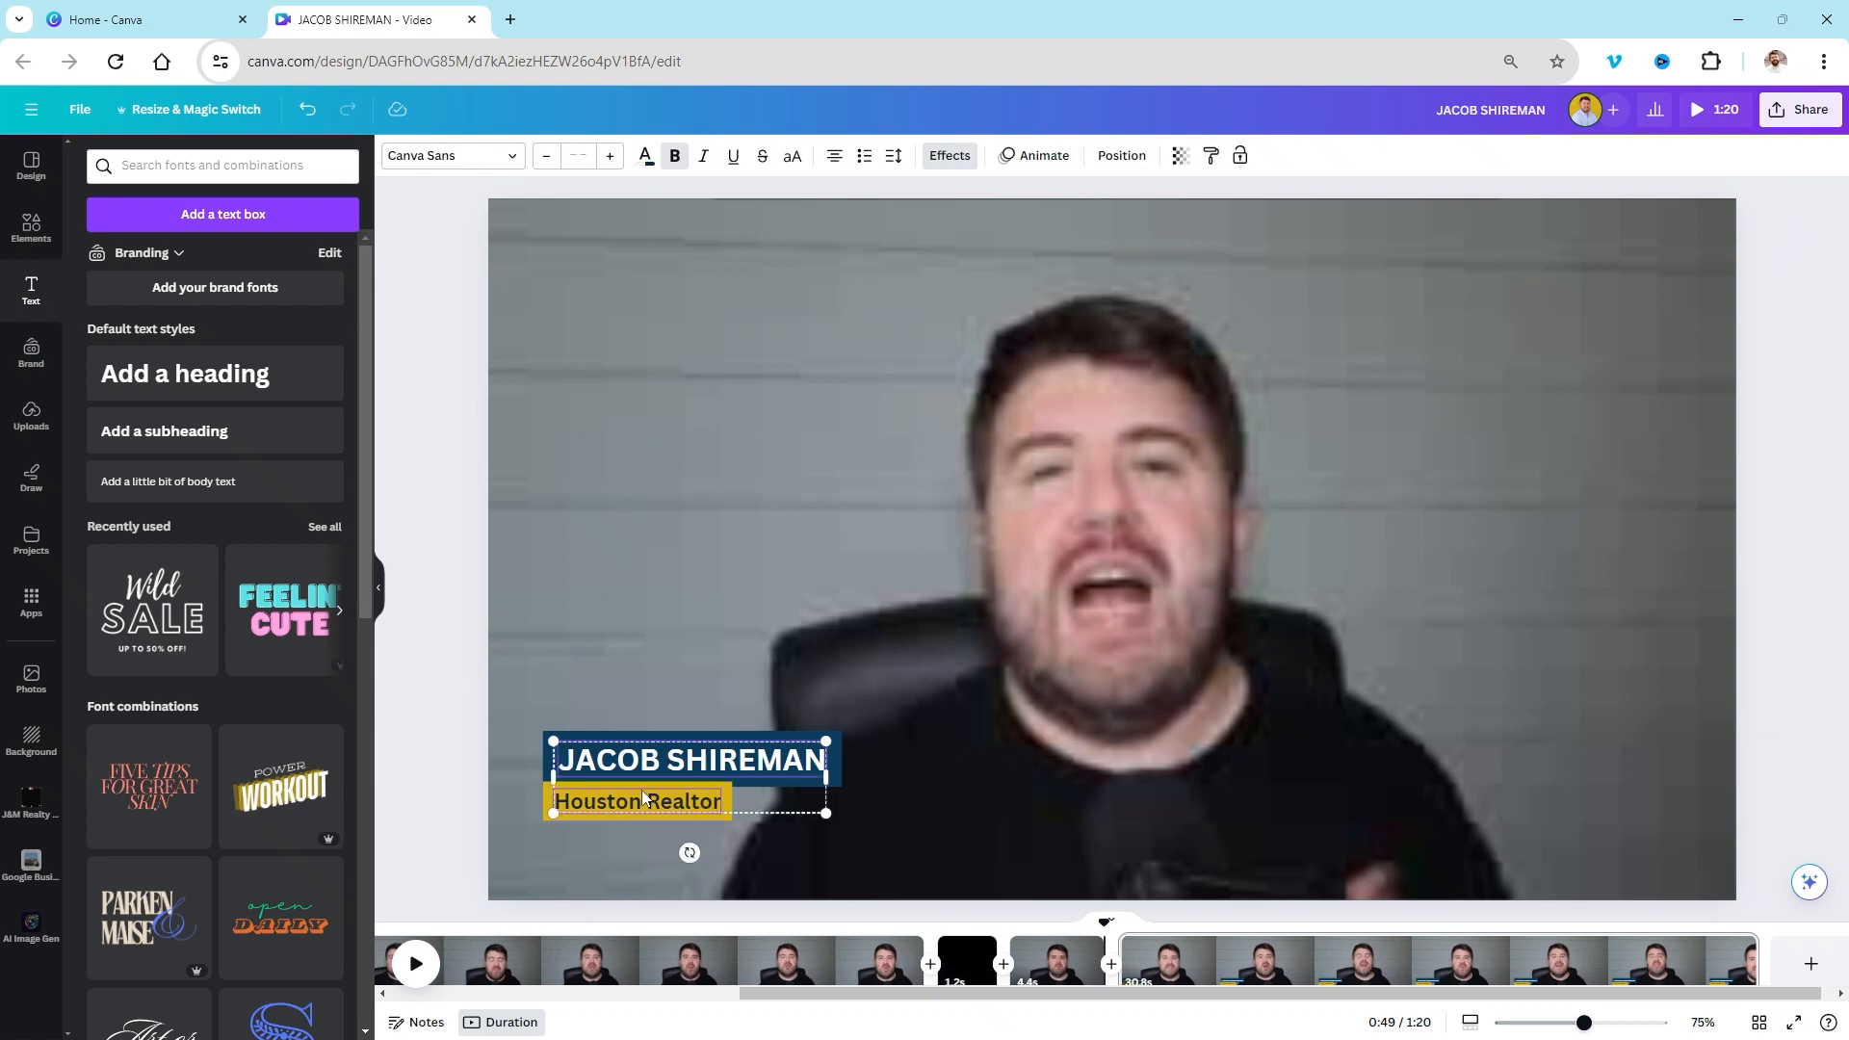
right_click(643, 797)
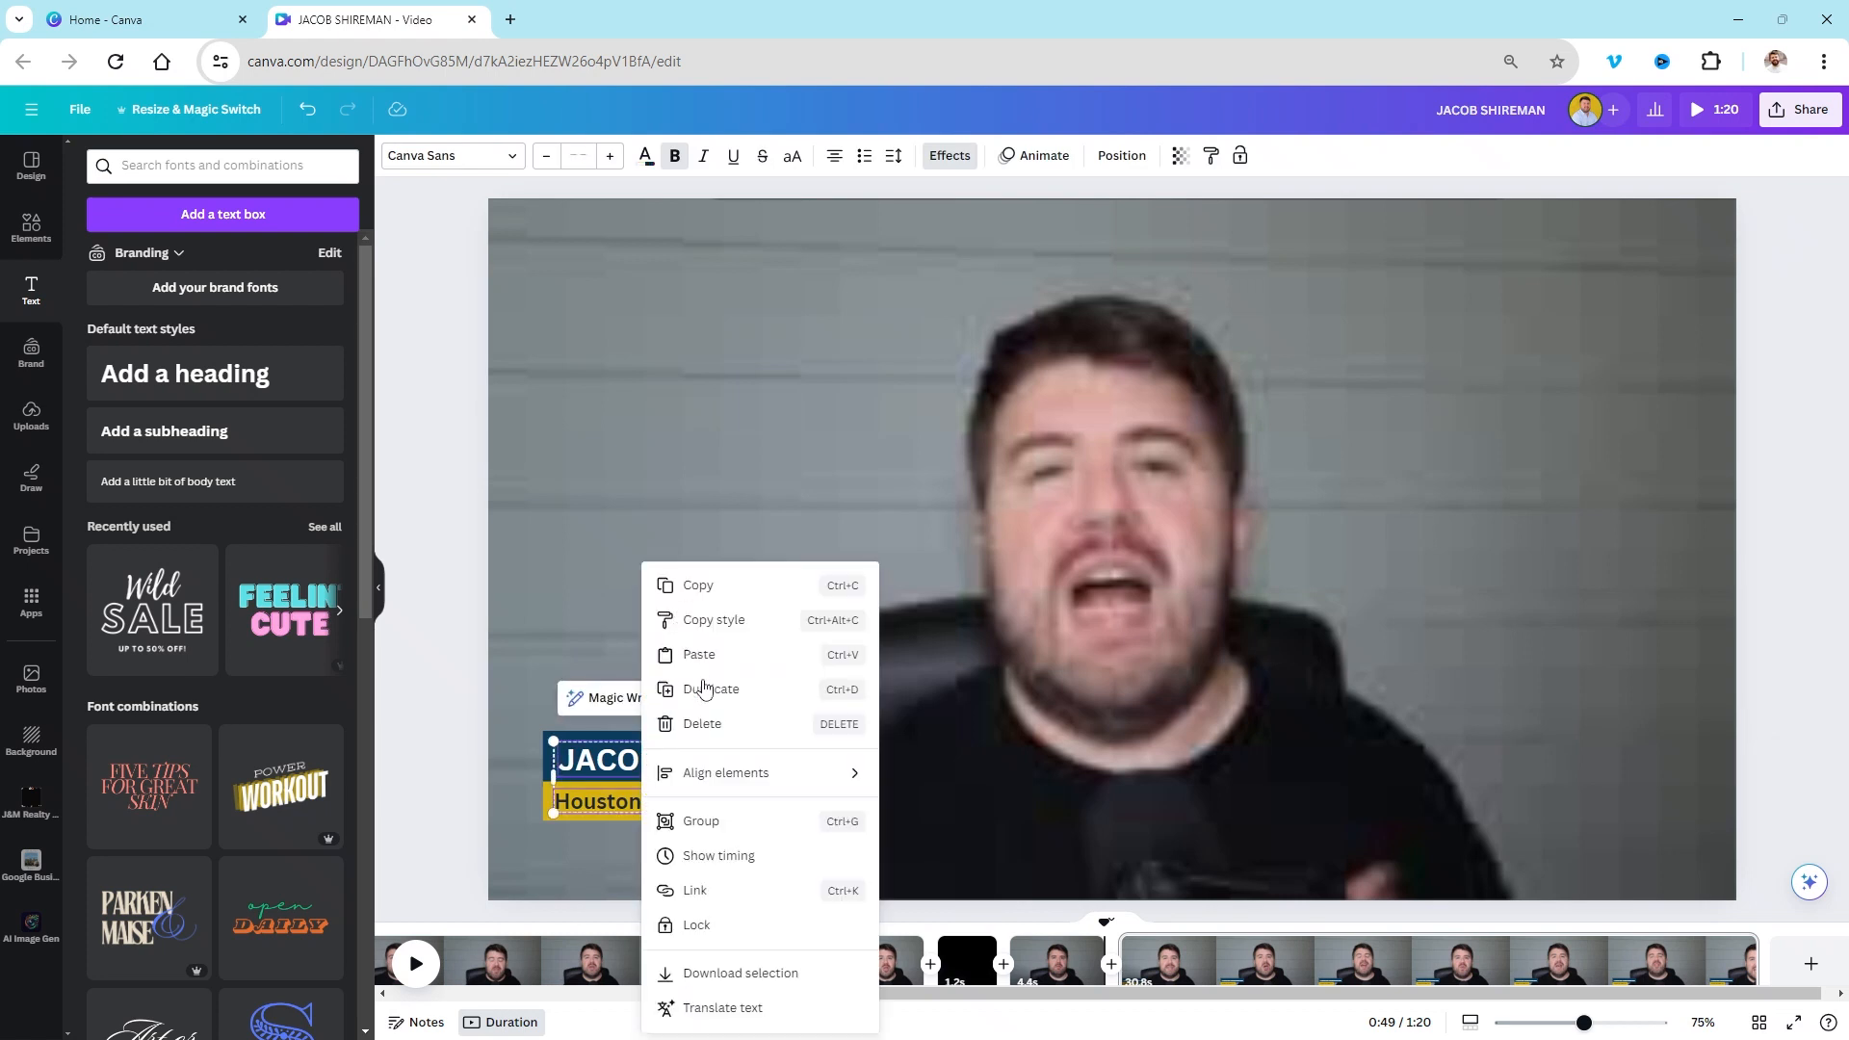
left_click(676, 822)
Step: Select the name text within the group and bring up its animation choices
left_click(483, 692)
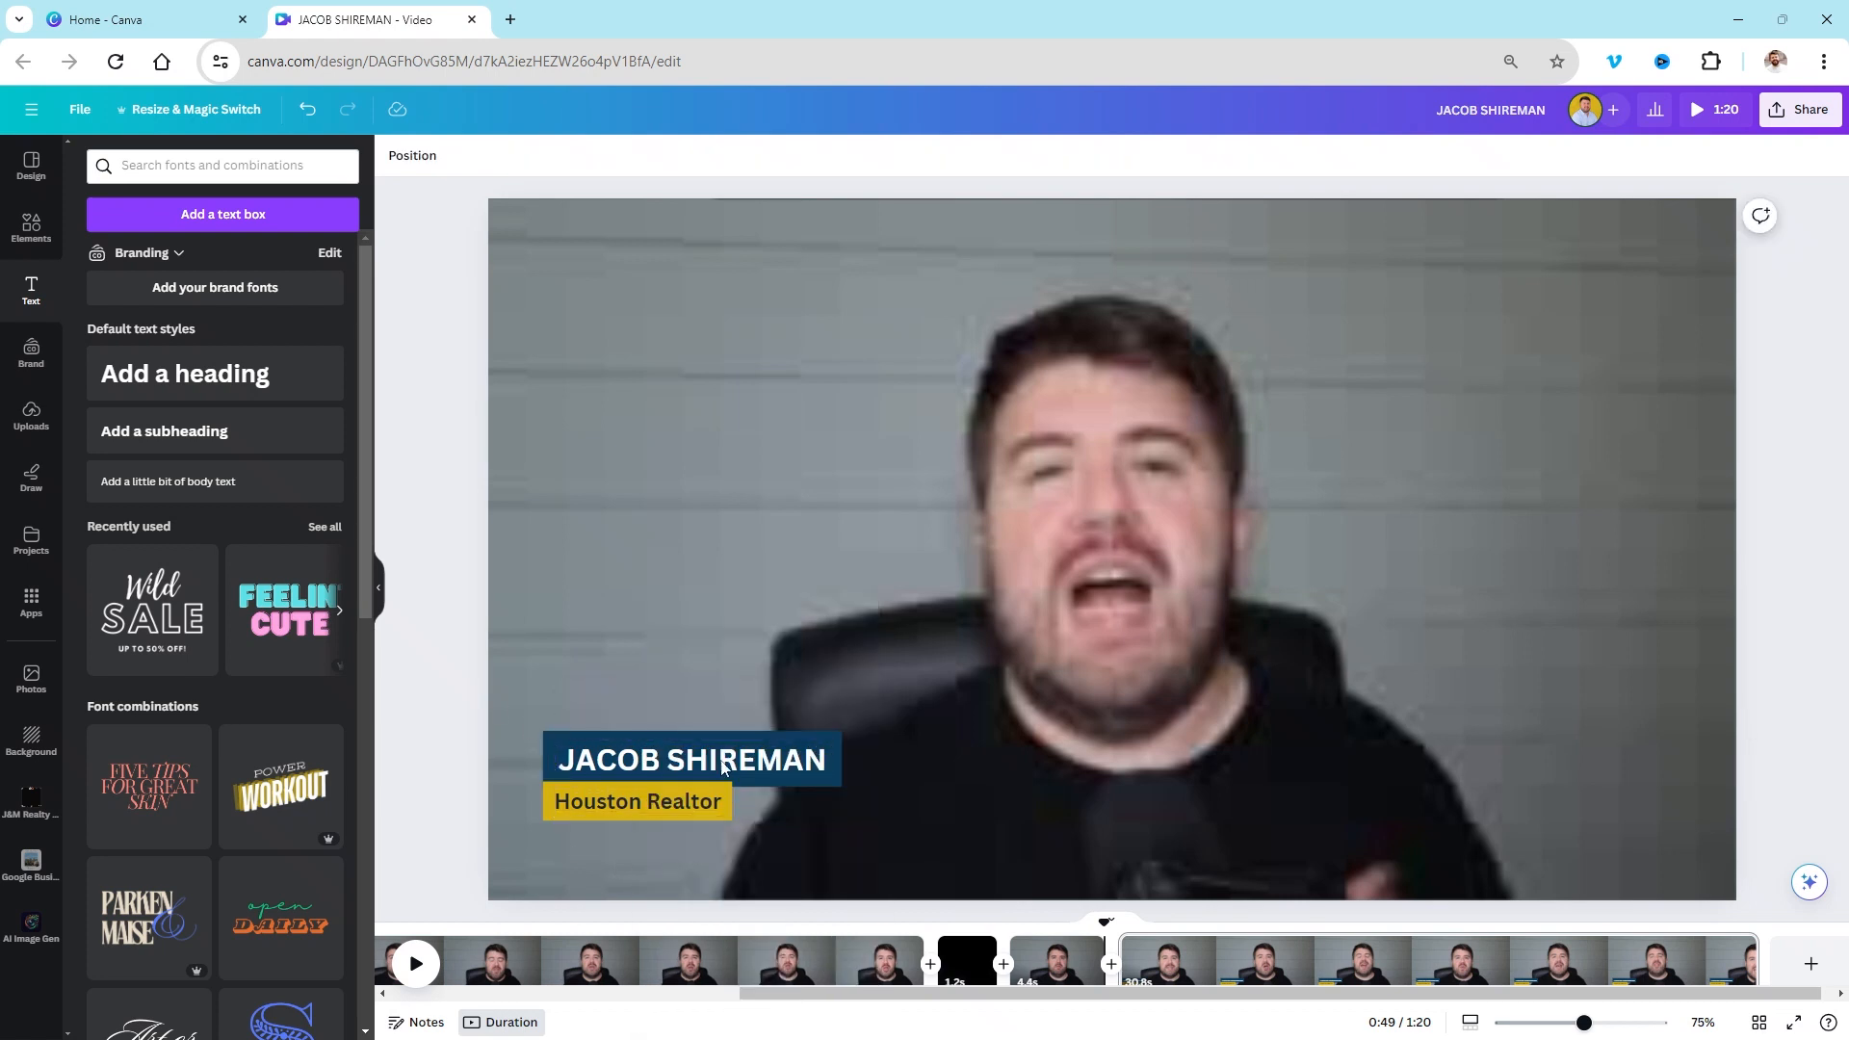
left_click(717, 766)
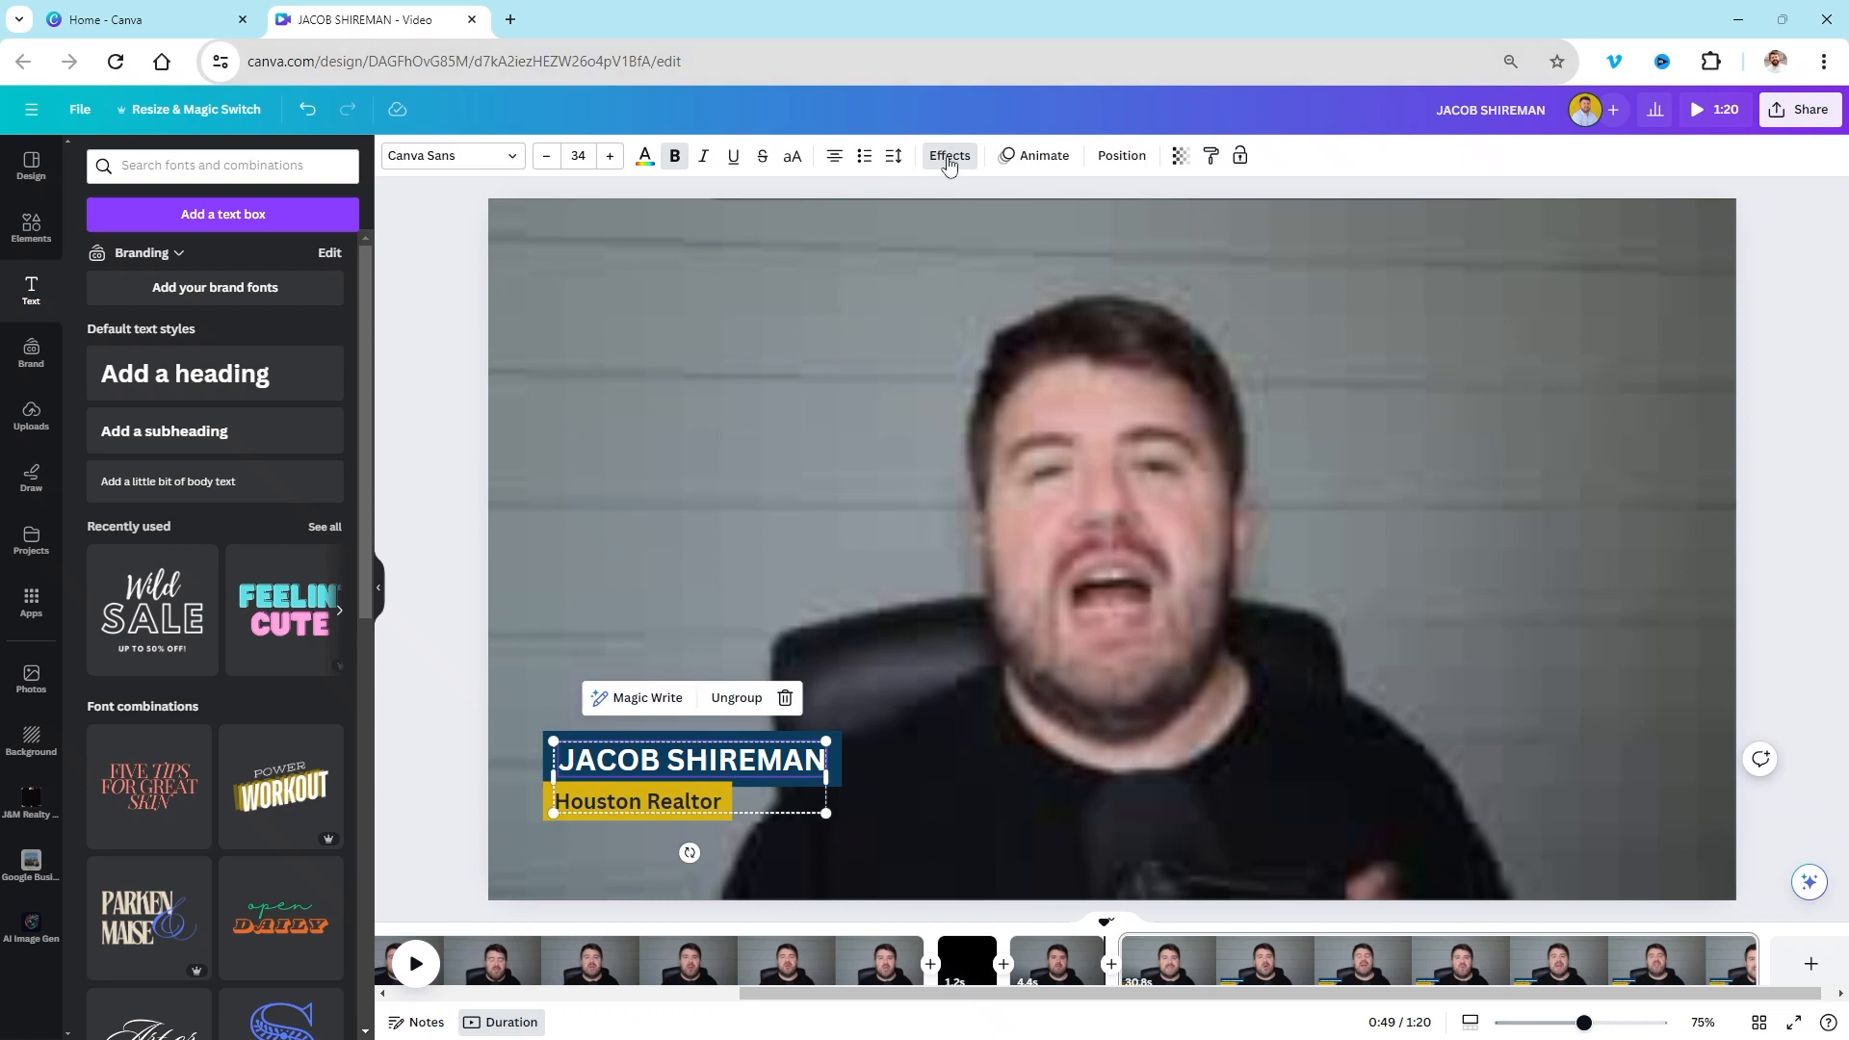
left_click(1038, 157)
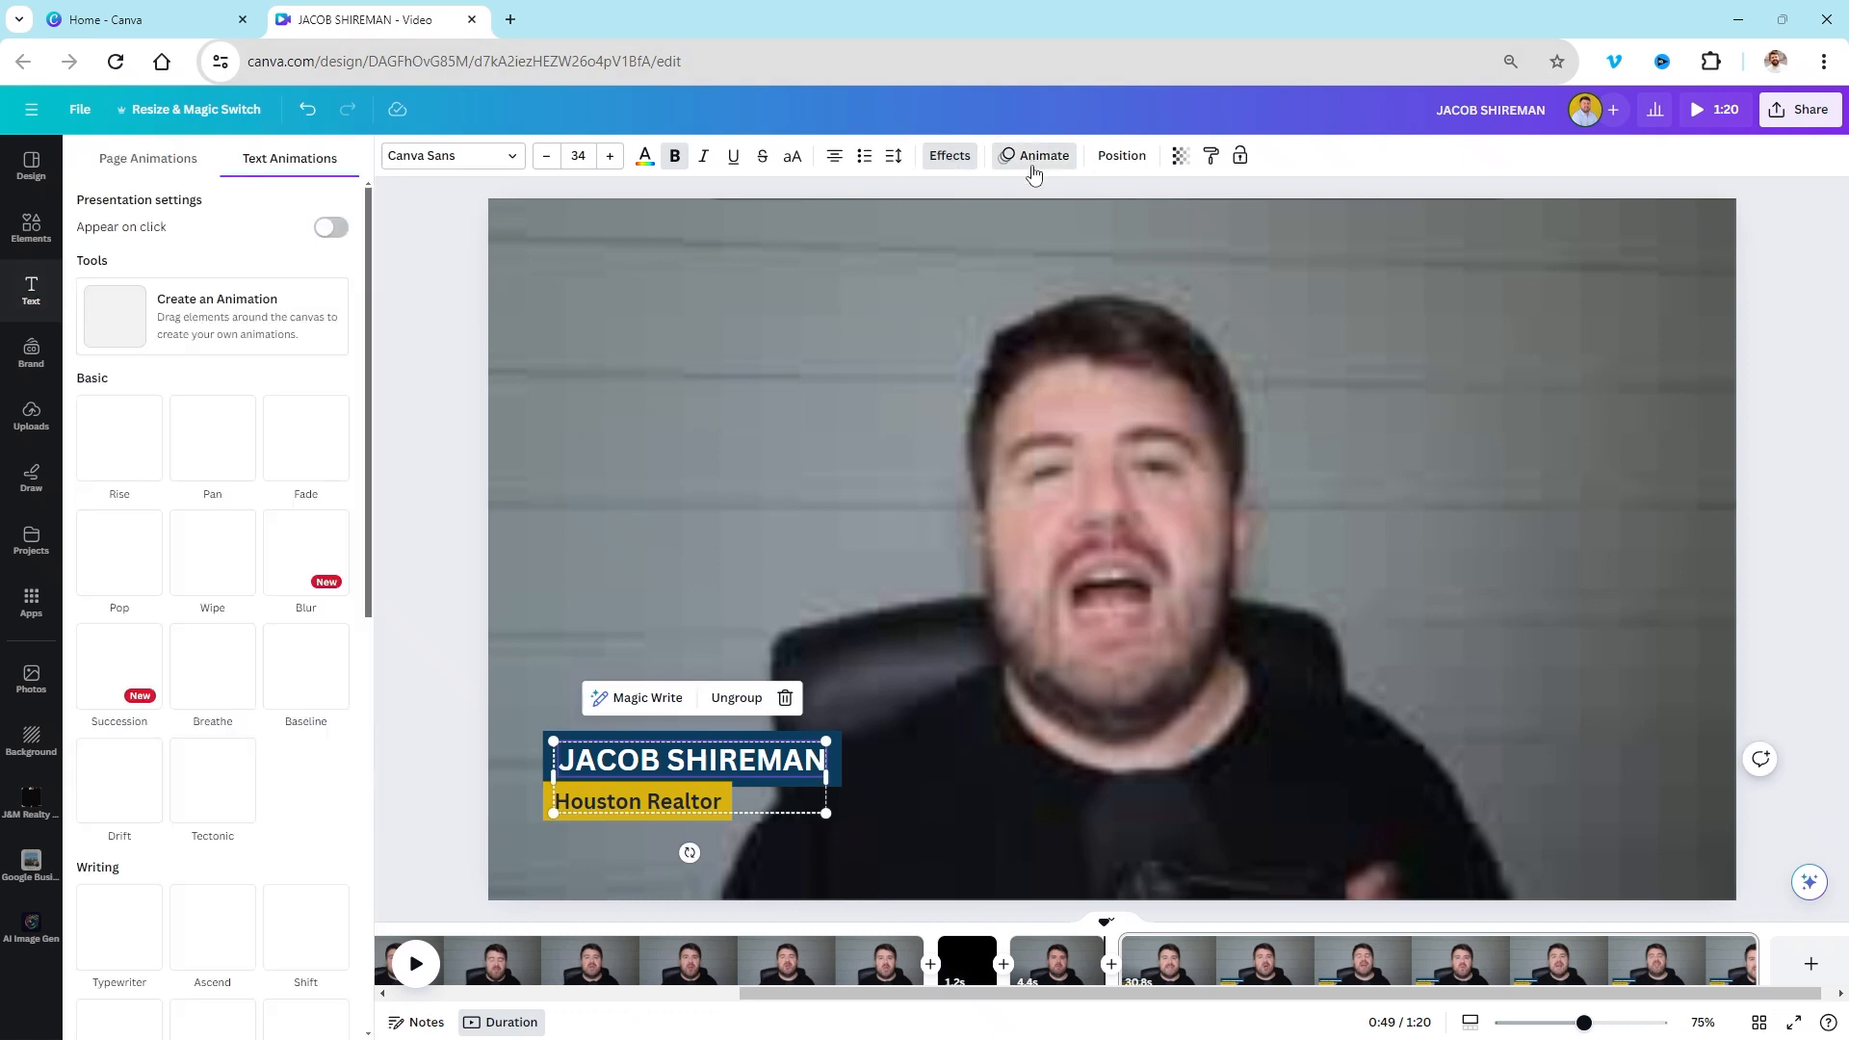
Step: Apply the Pan animation to the name and Houston Realtor, playing on both entry and exit
left_click(193, 442)
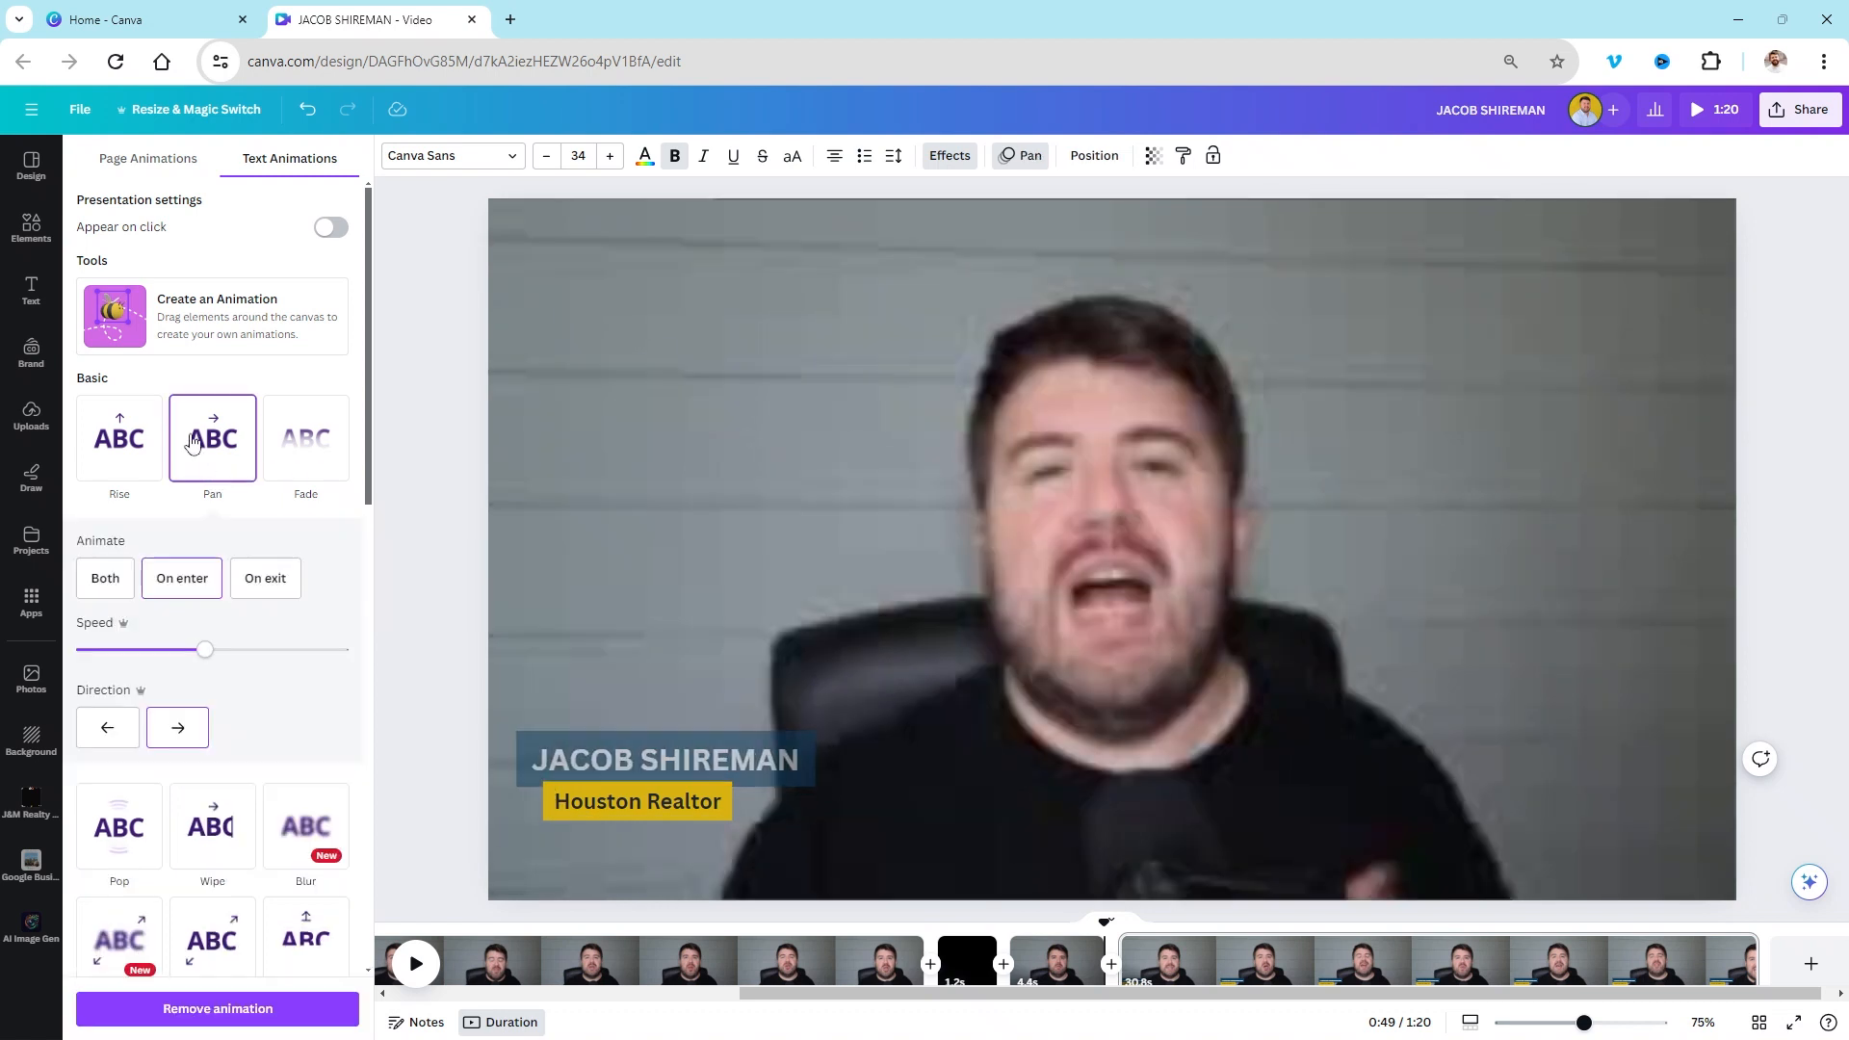
left_click(587, 804)
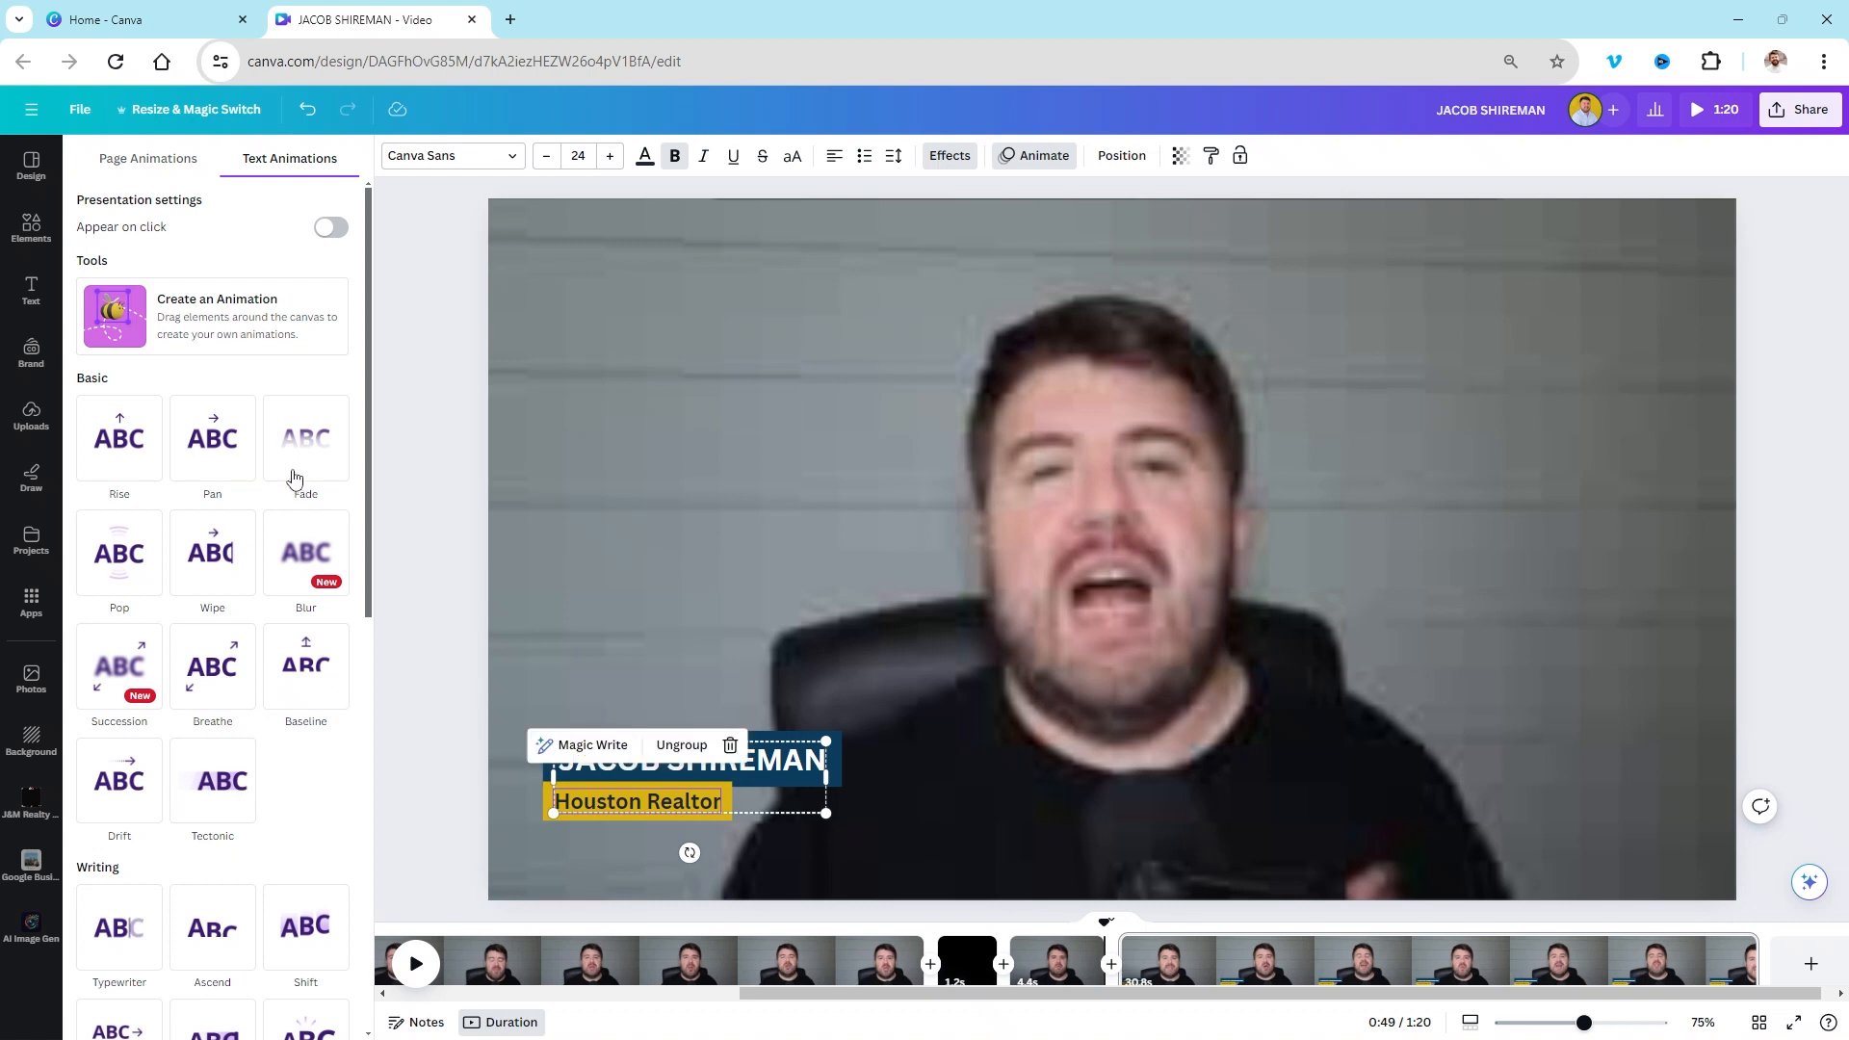
left_click(240, 455)
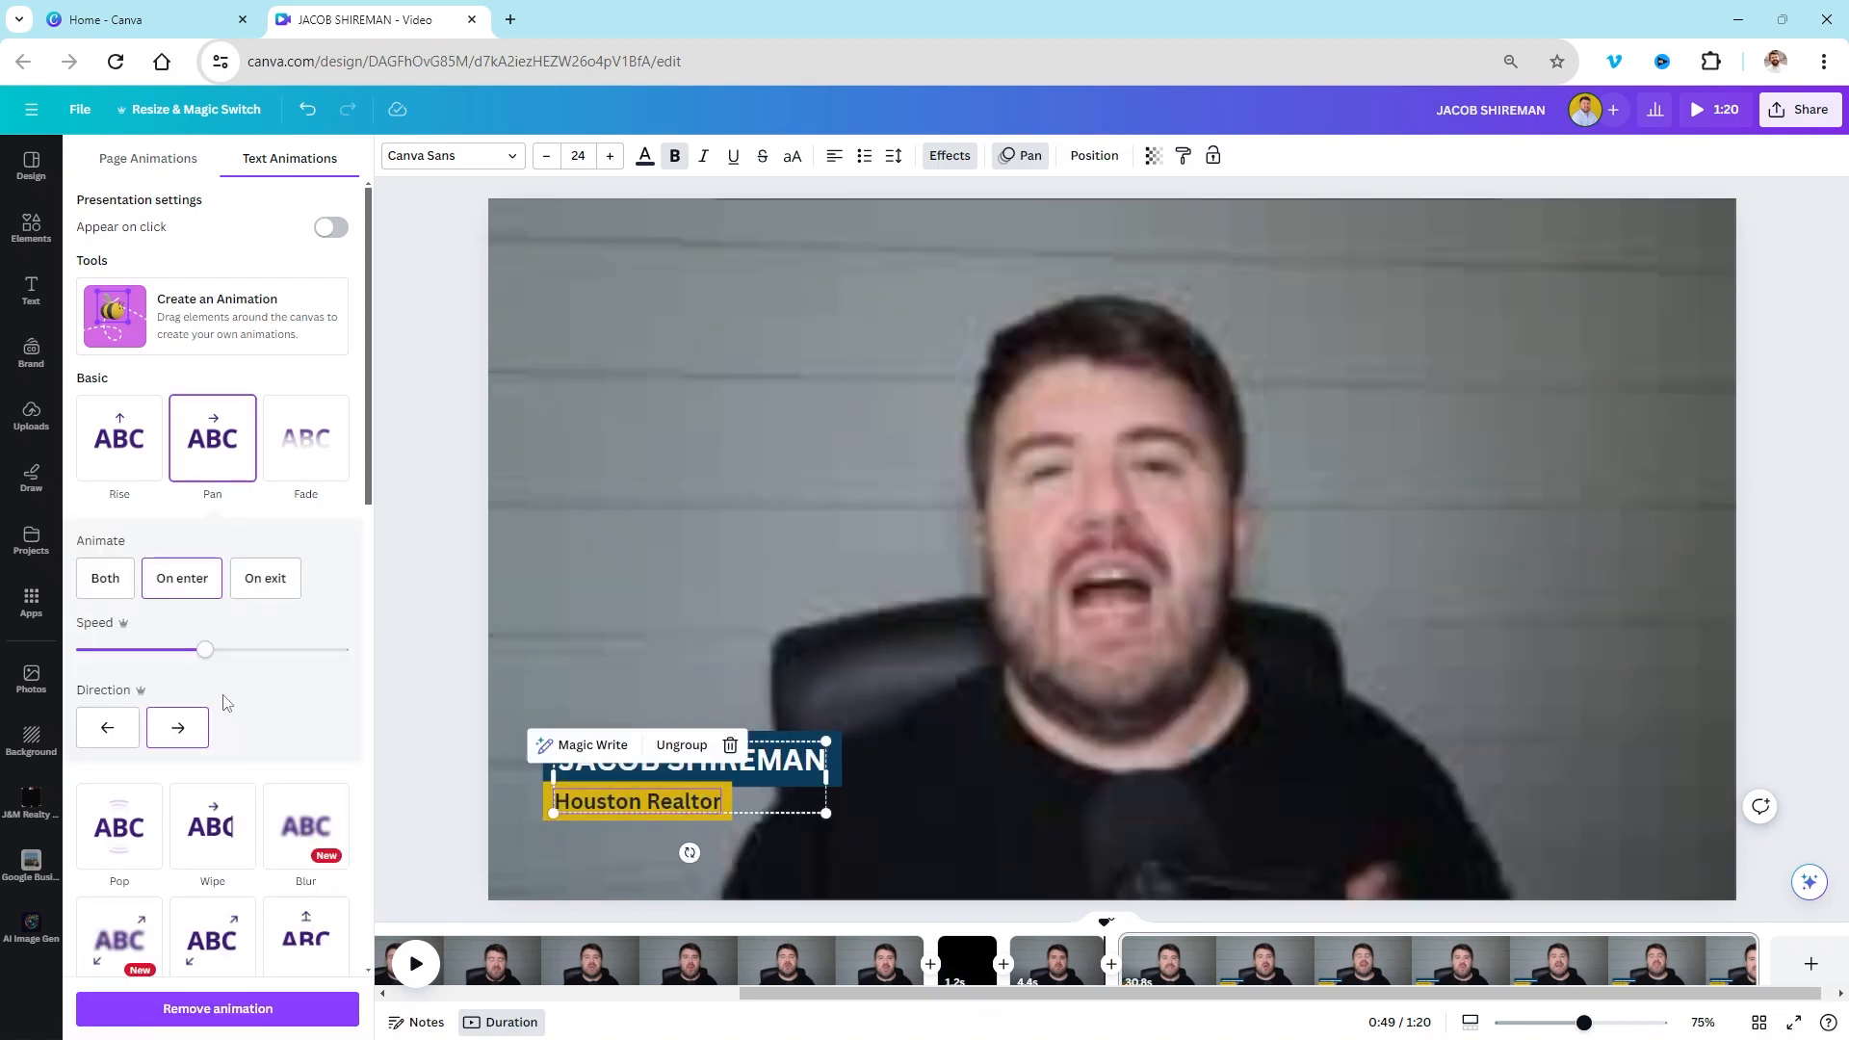
left_click(270, 585)
left_click(209, 587)
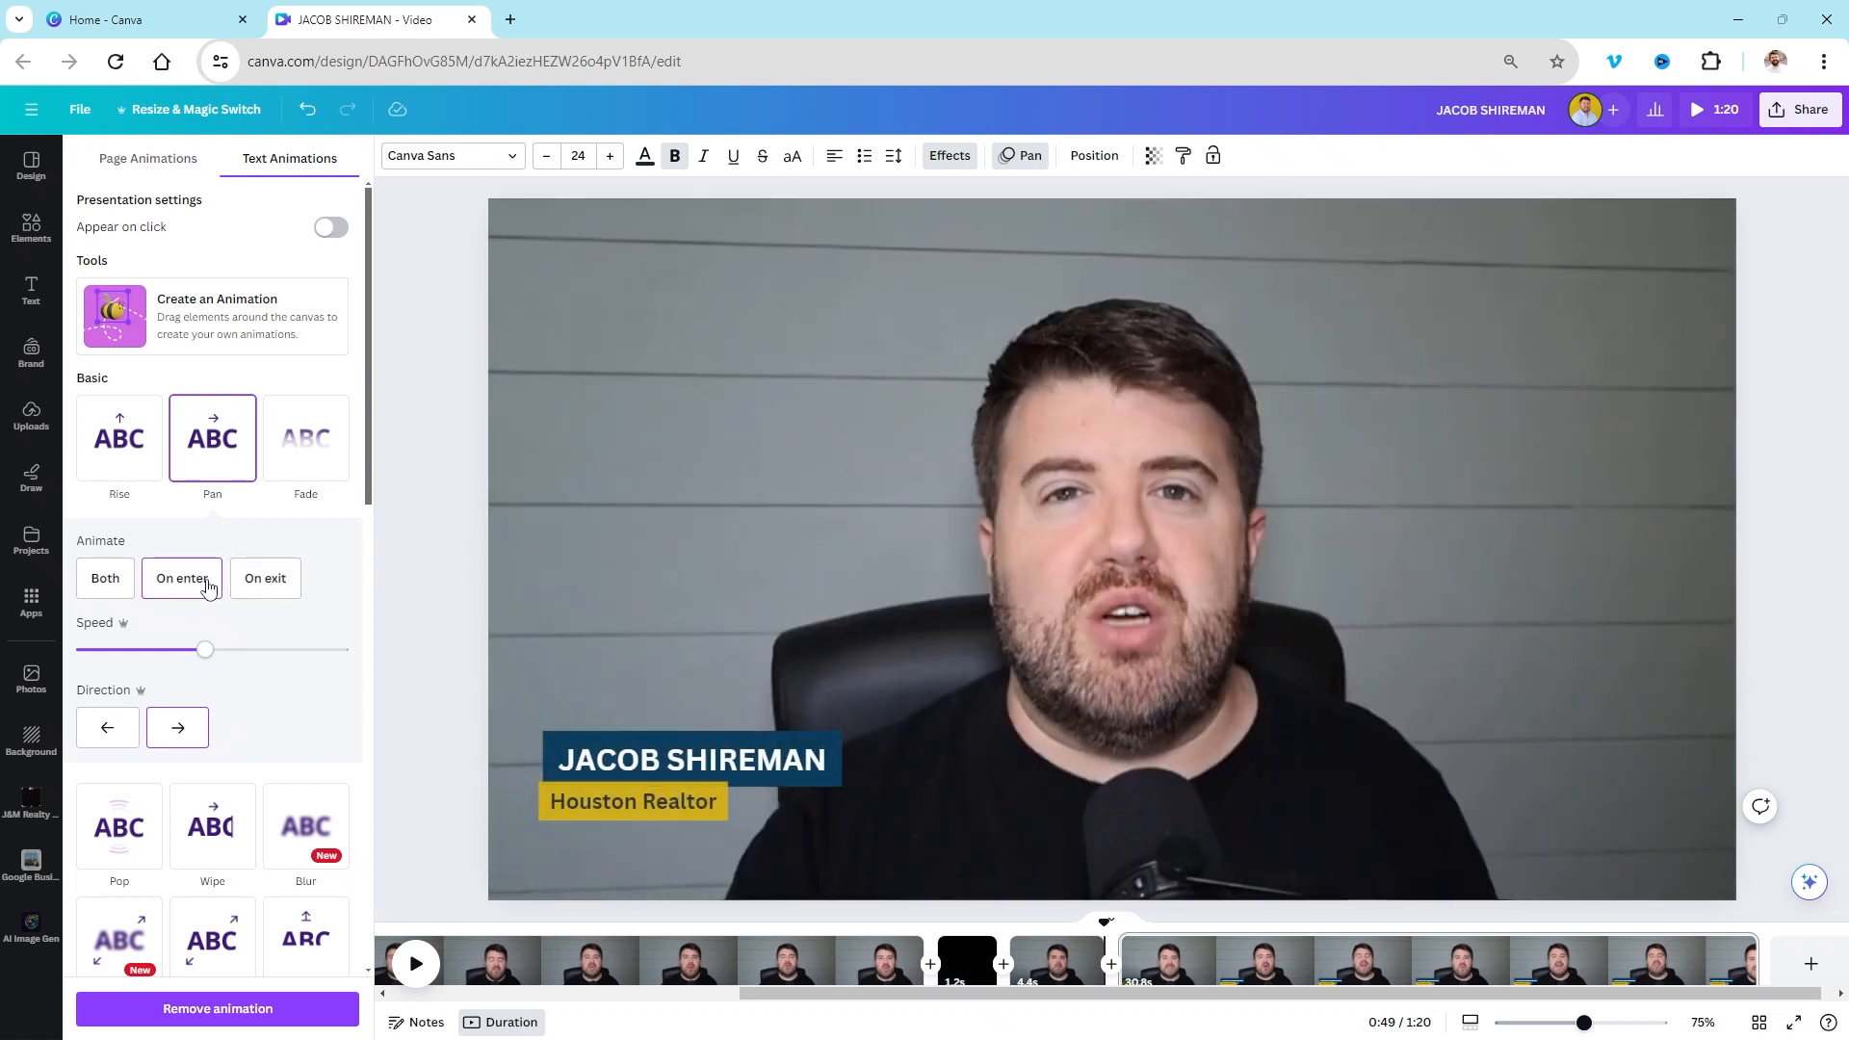
left_click(101, 586)
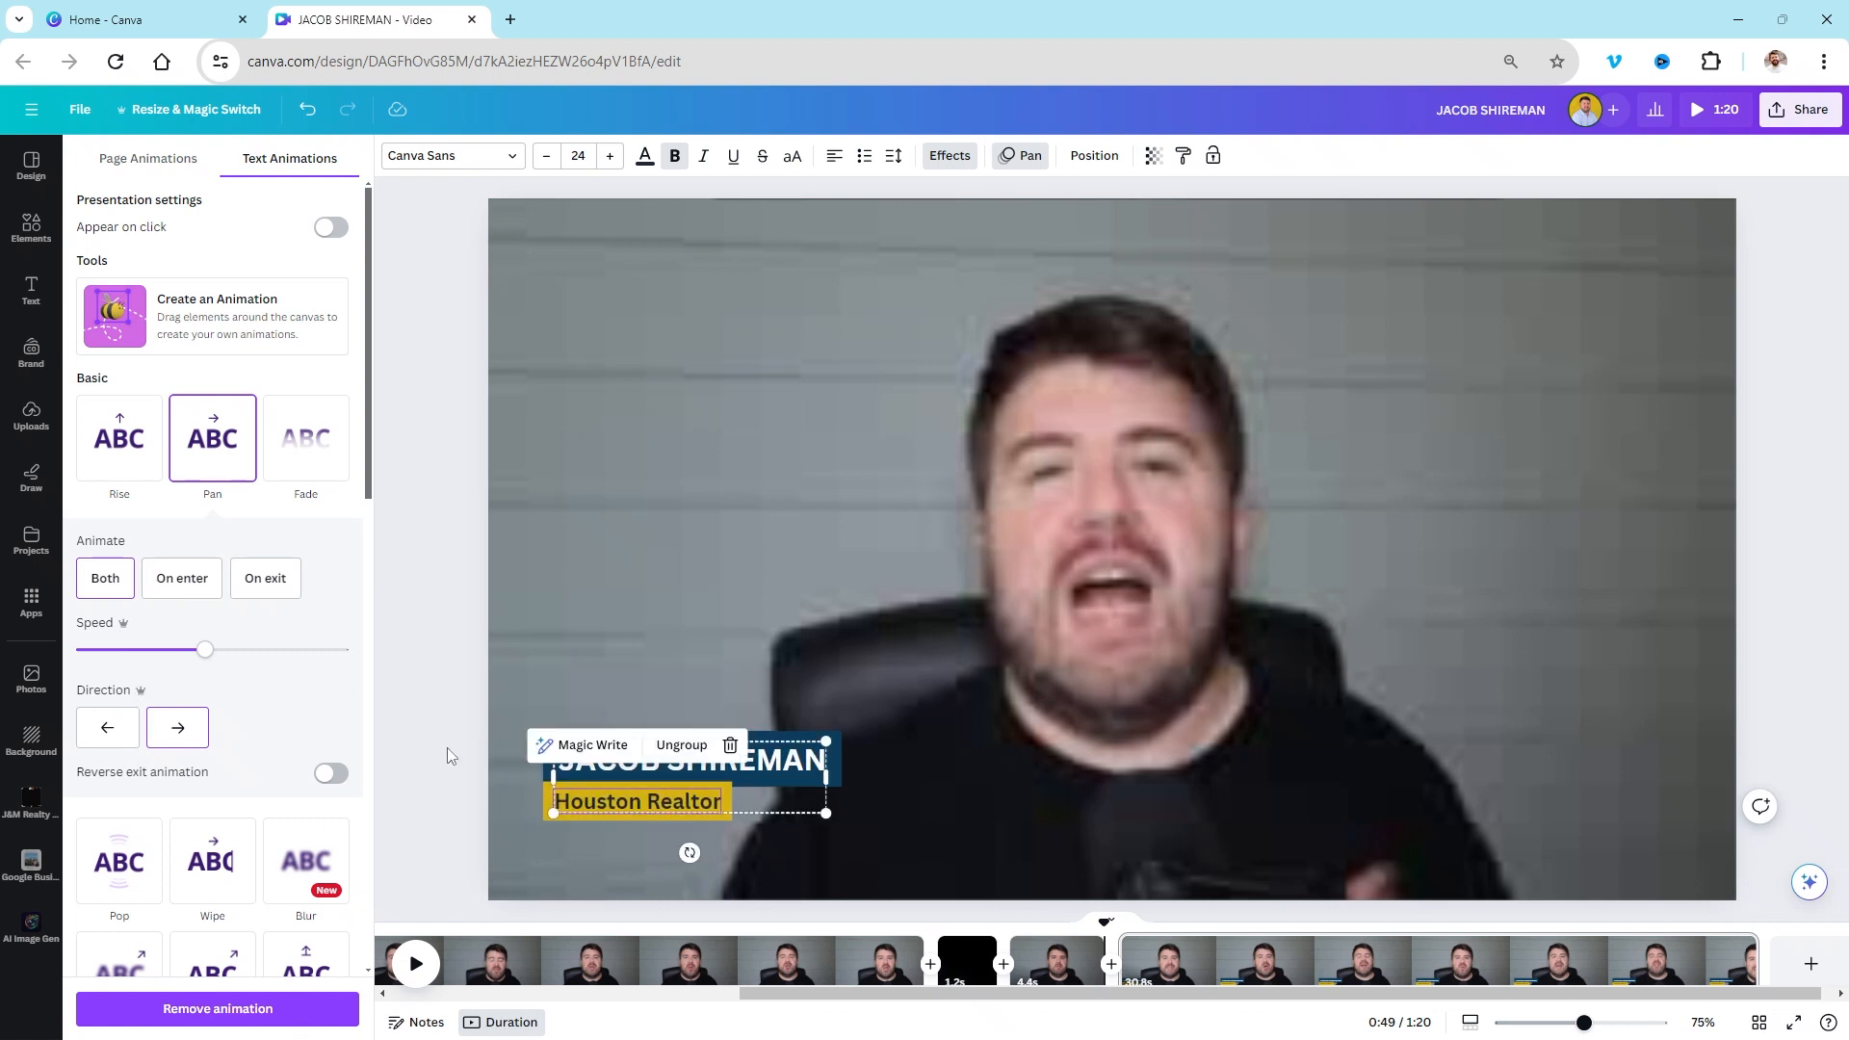
left_click(1105, 966)
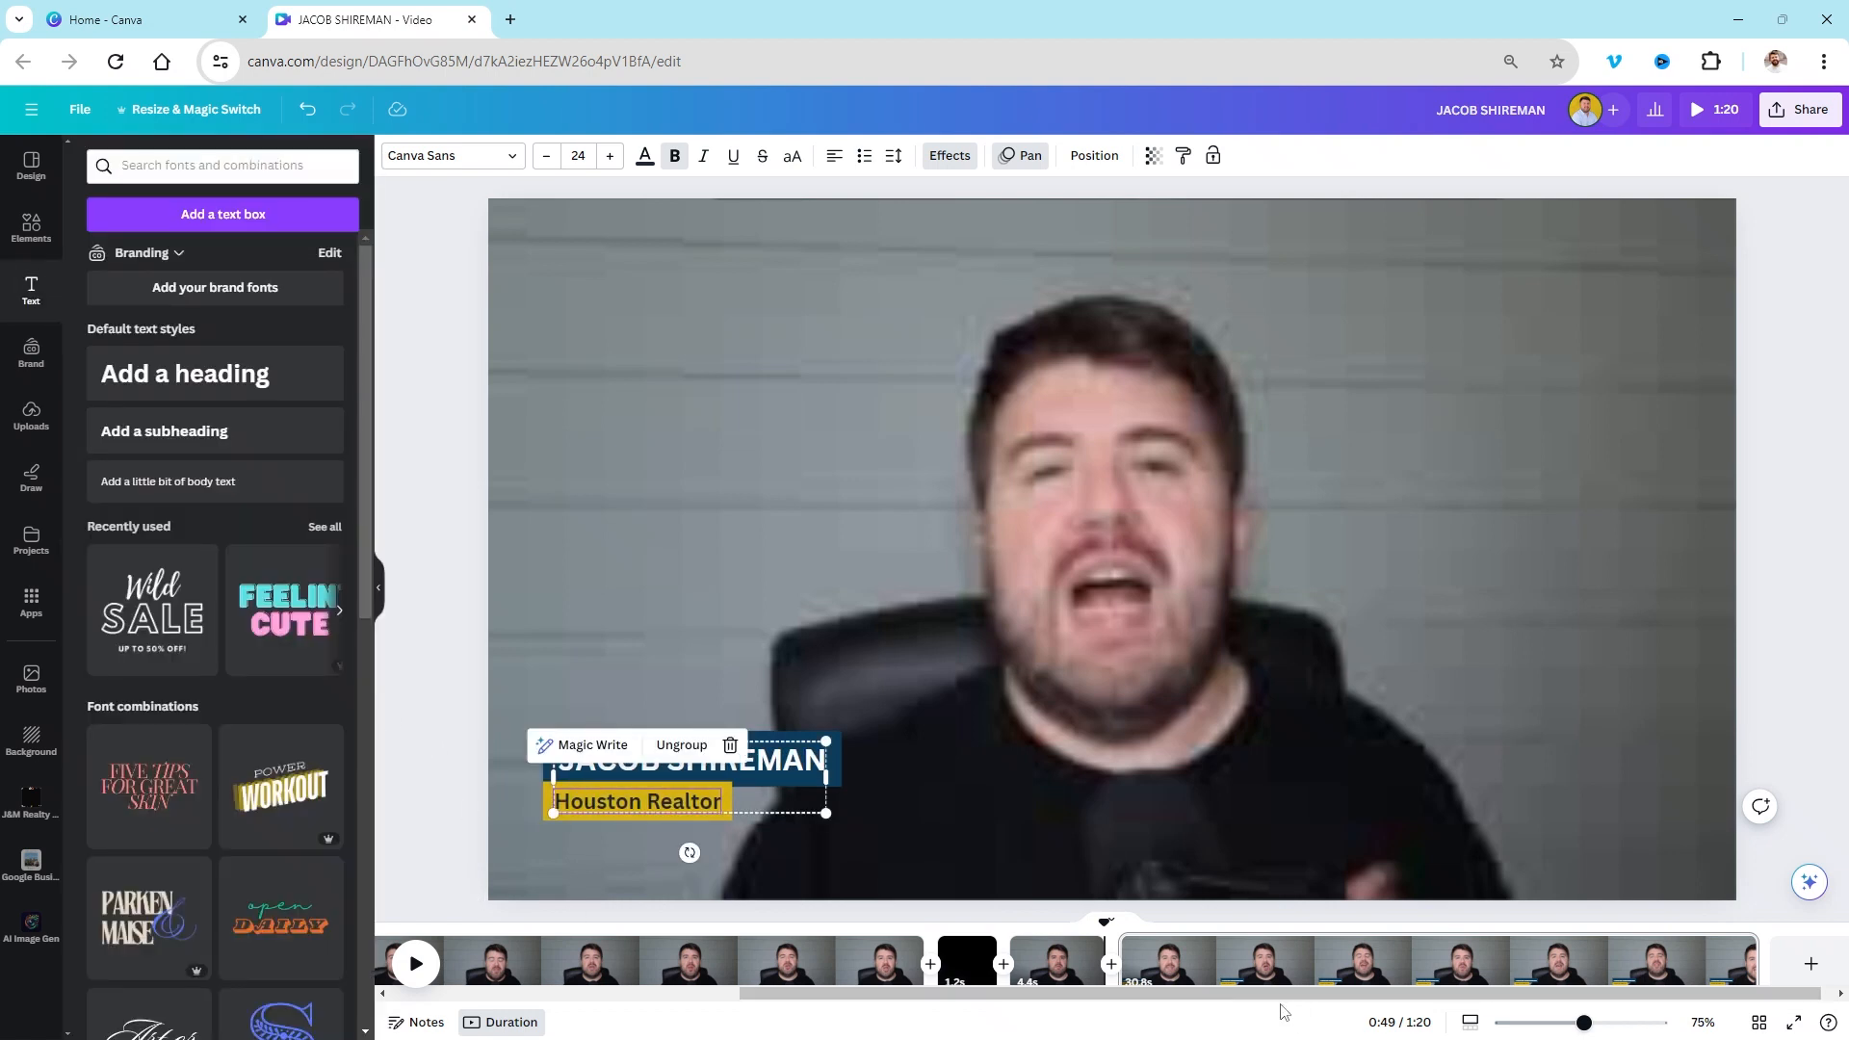
Step: Delete both title lines at 0:54, then restore them with Ctrl+Z and select them together
left_click(1228, 953)
left_click(690, 782)
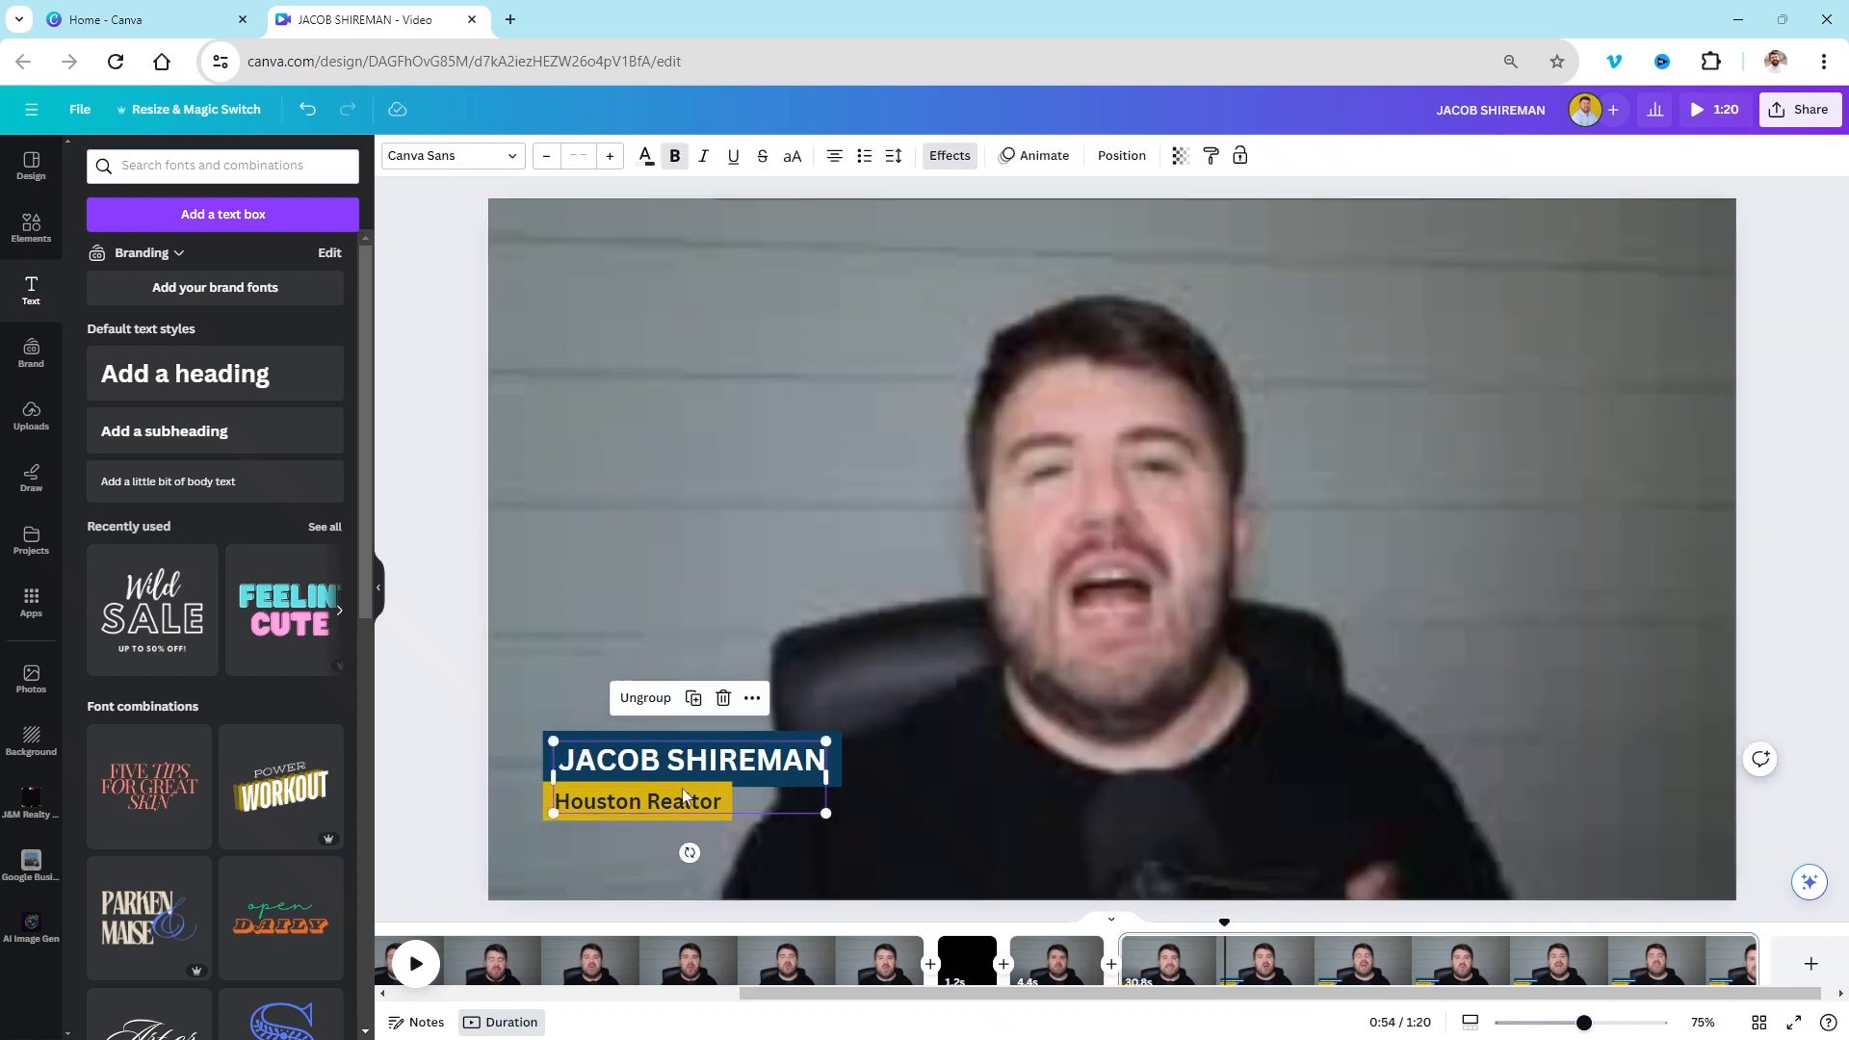
left_click(636, 811)
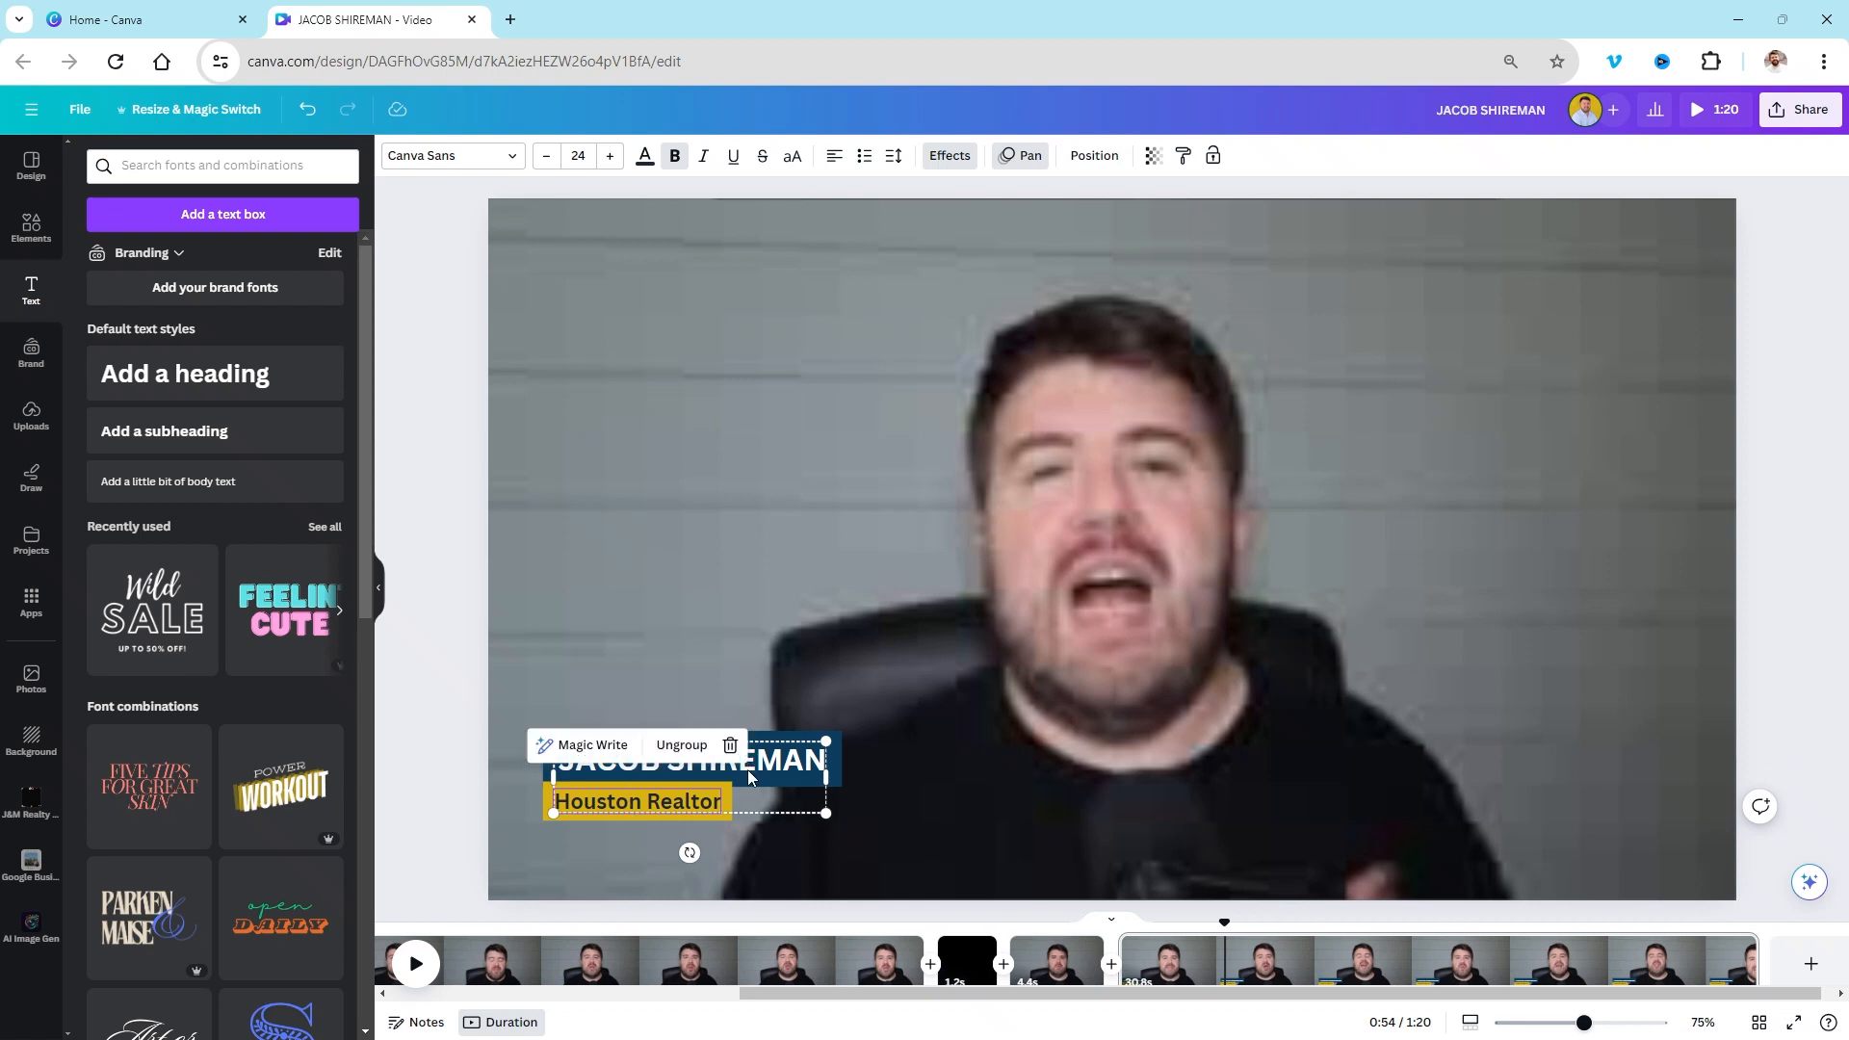
key("Delete")
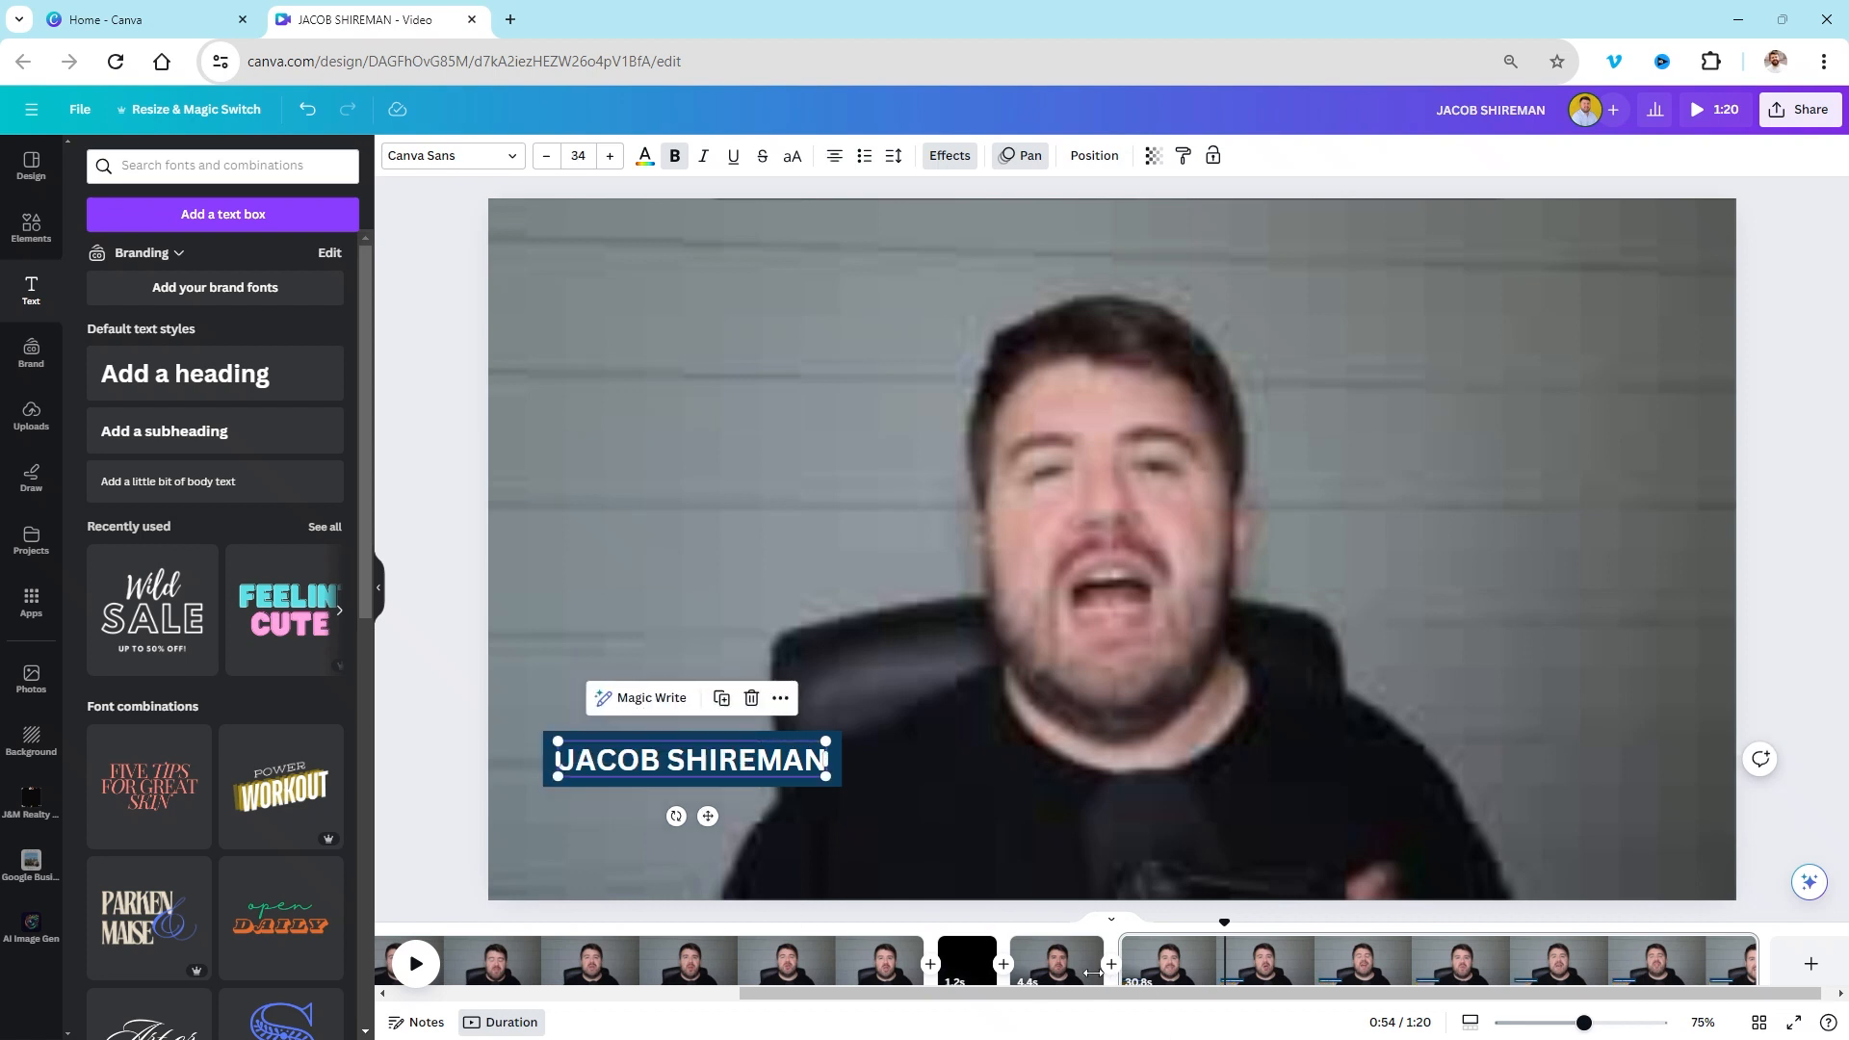
key("Delete")
key("ctrl+z")
key("ctrl+z")
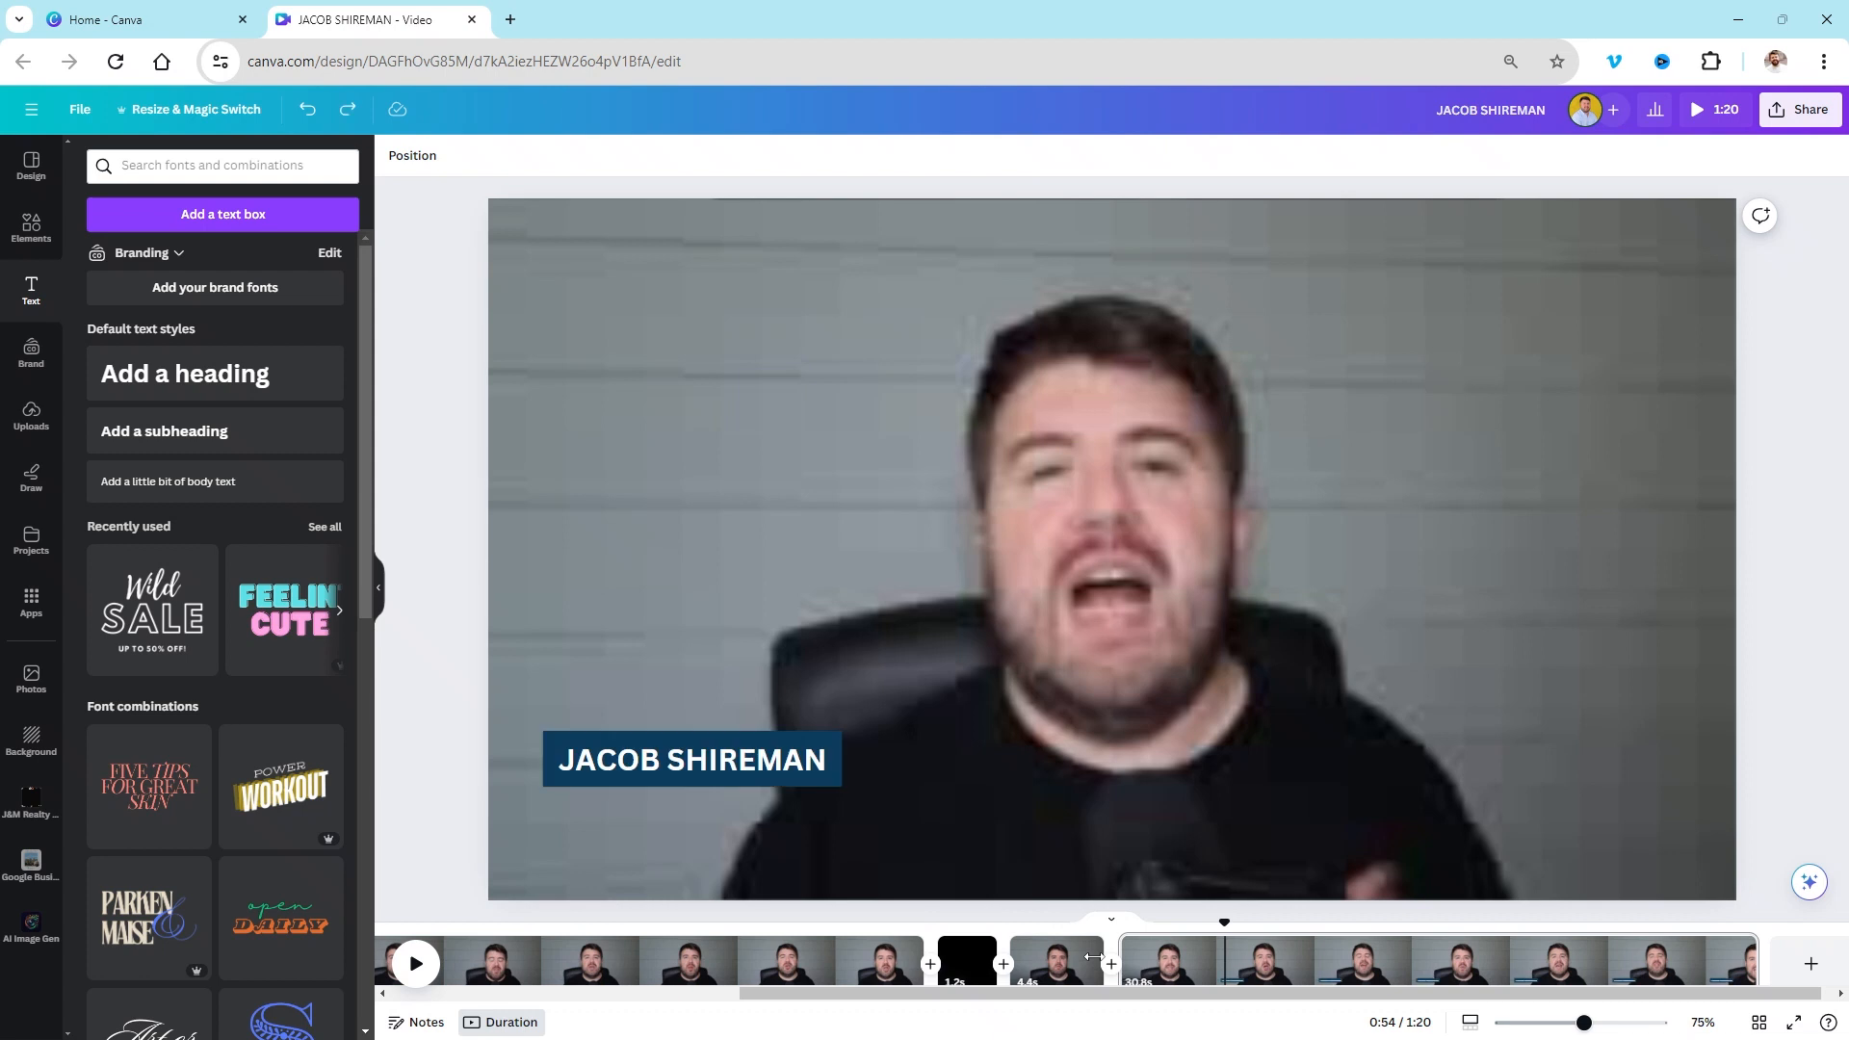
left_click_drag(441, 725, 743, 805)
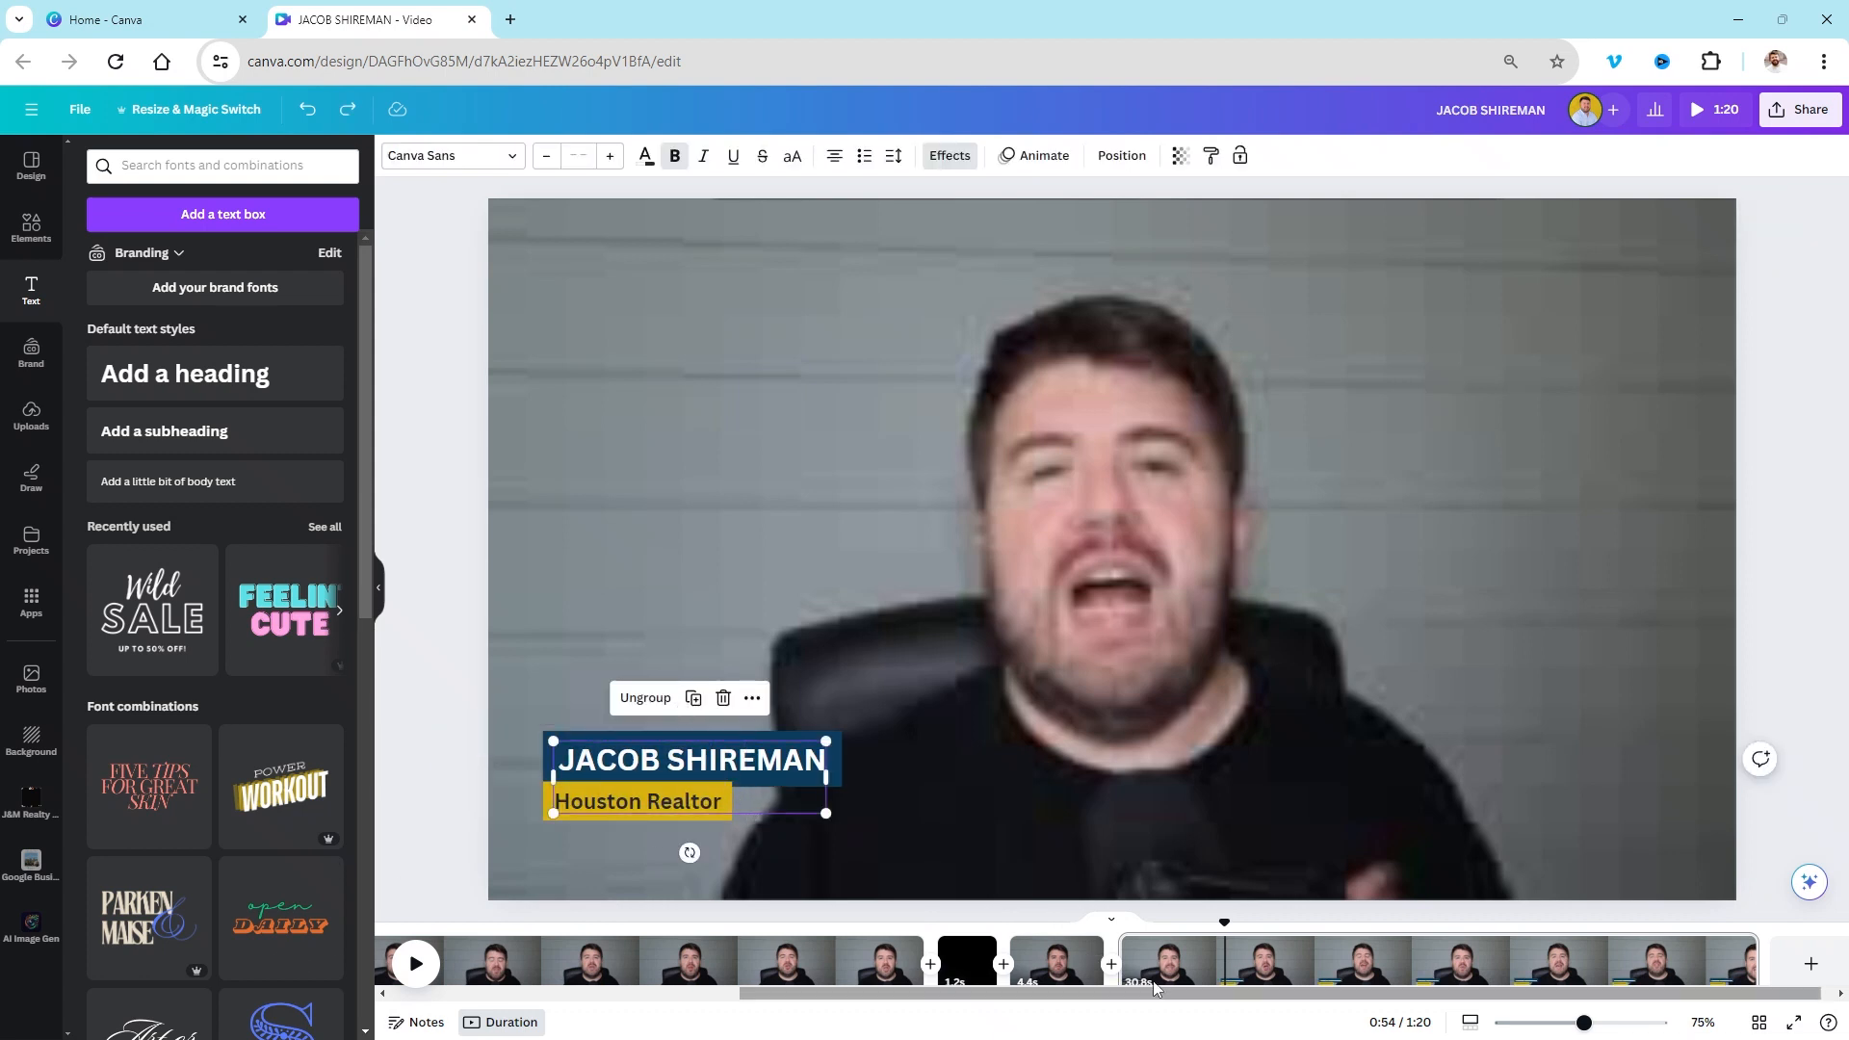
Step: Scrub the 4.4-second clip back to 0:45, preview it, and paste the title group
left_click(1042, 963)
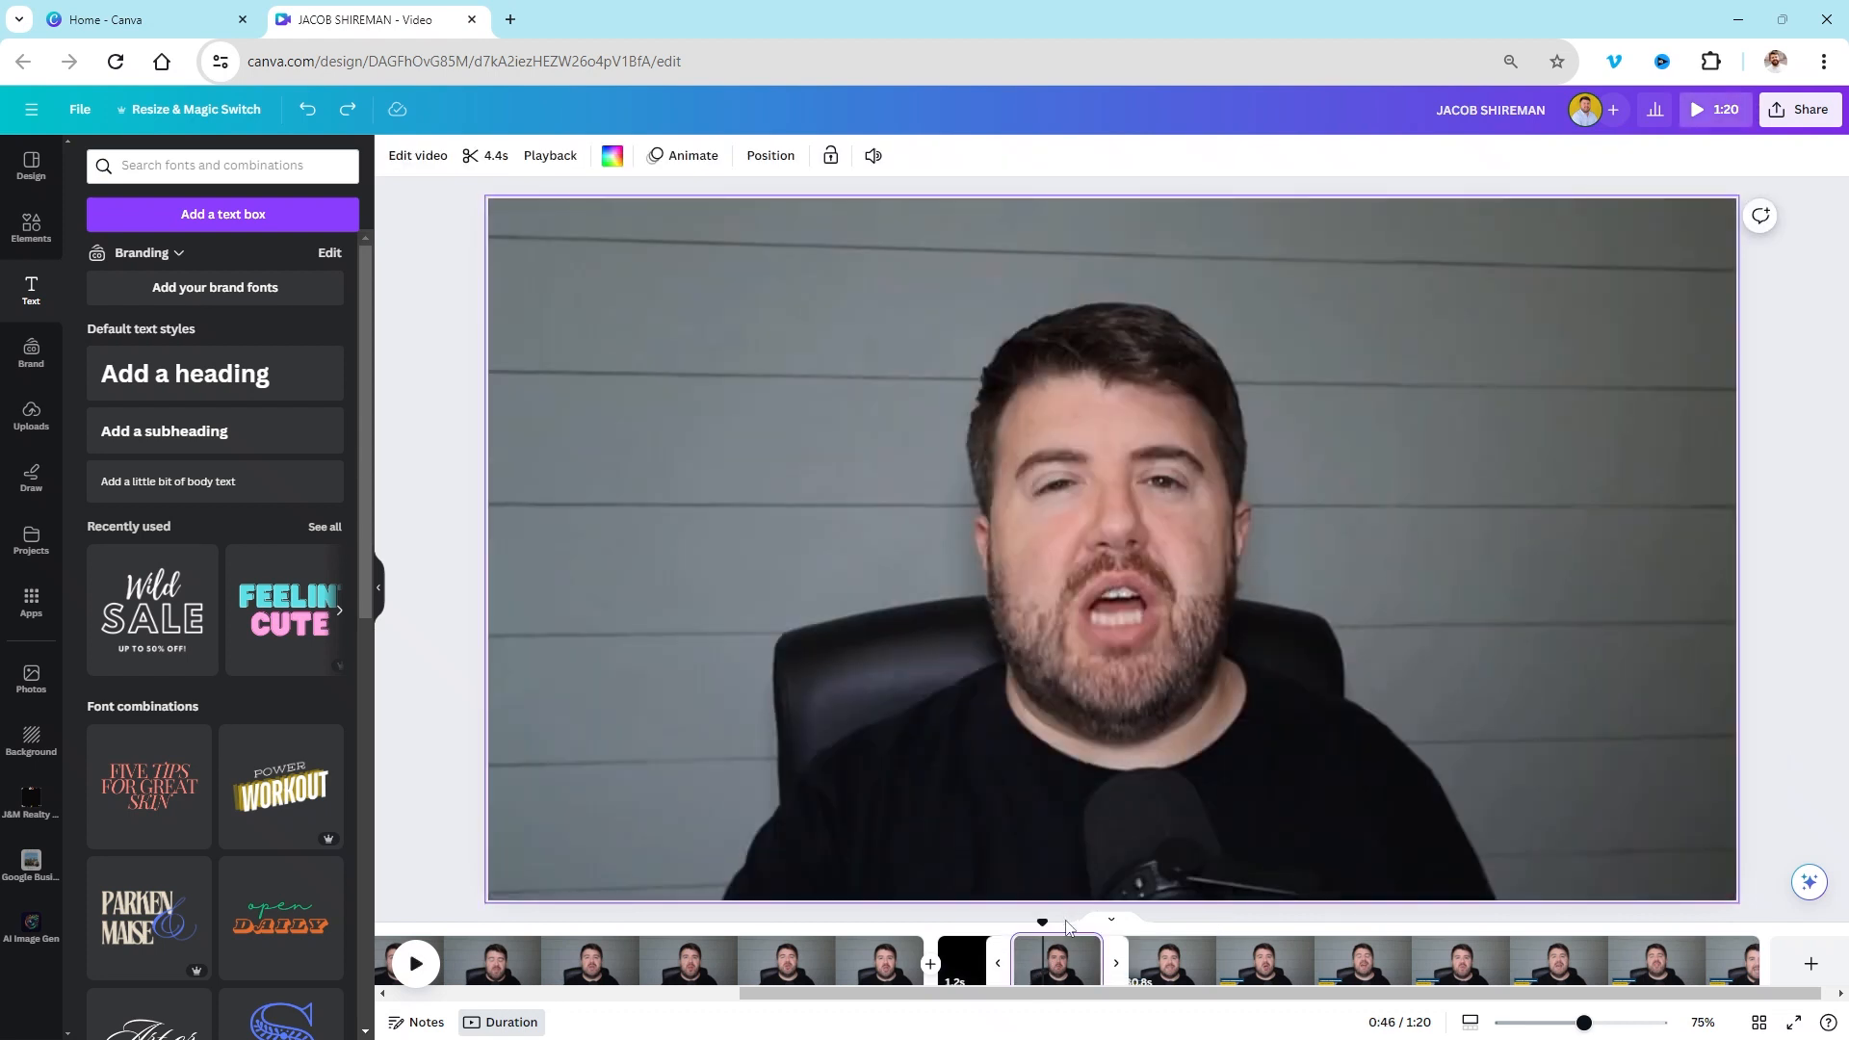
left_click_drag(1045, 922, 1011, 909)
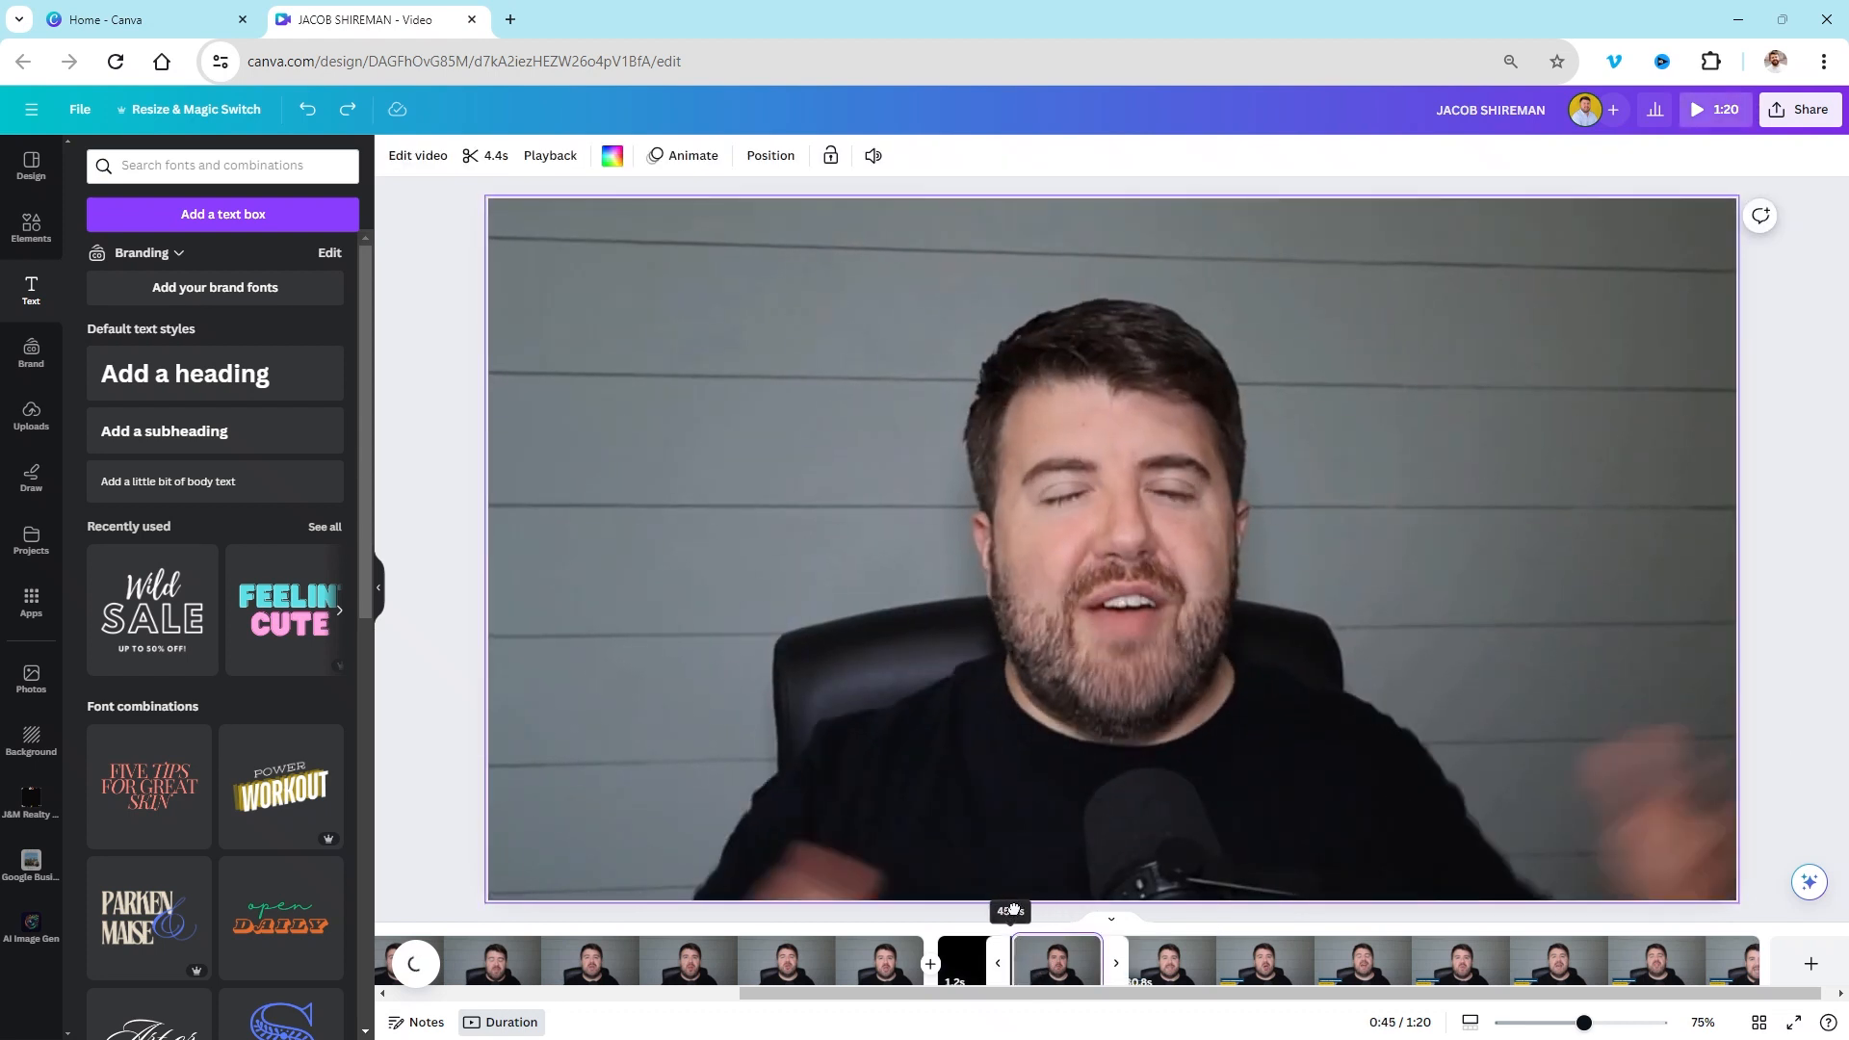
key("space")
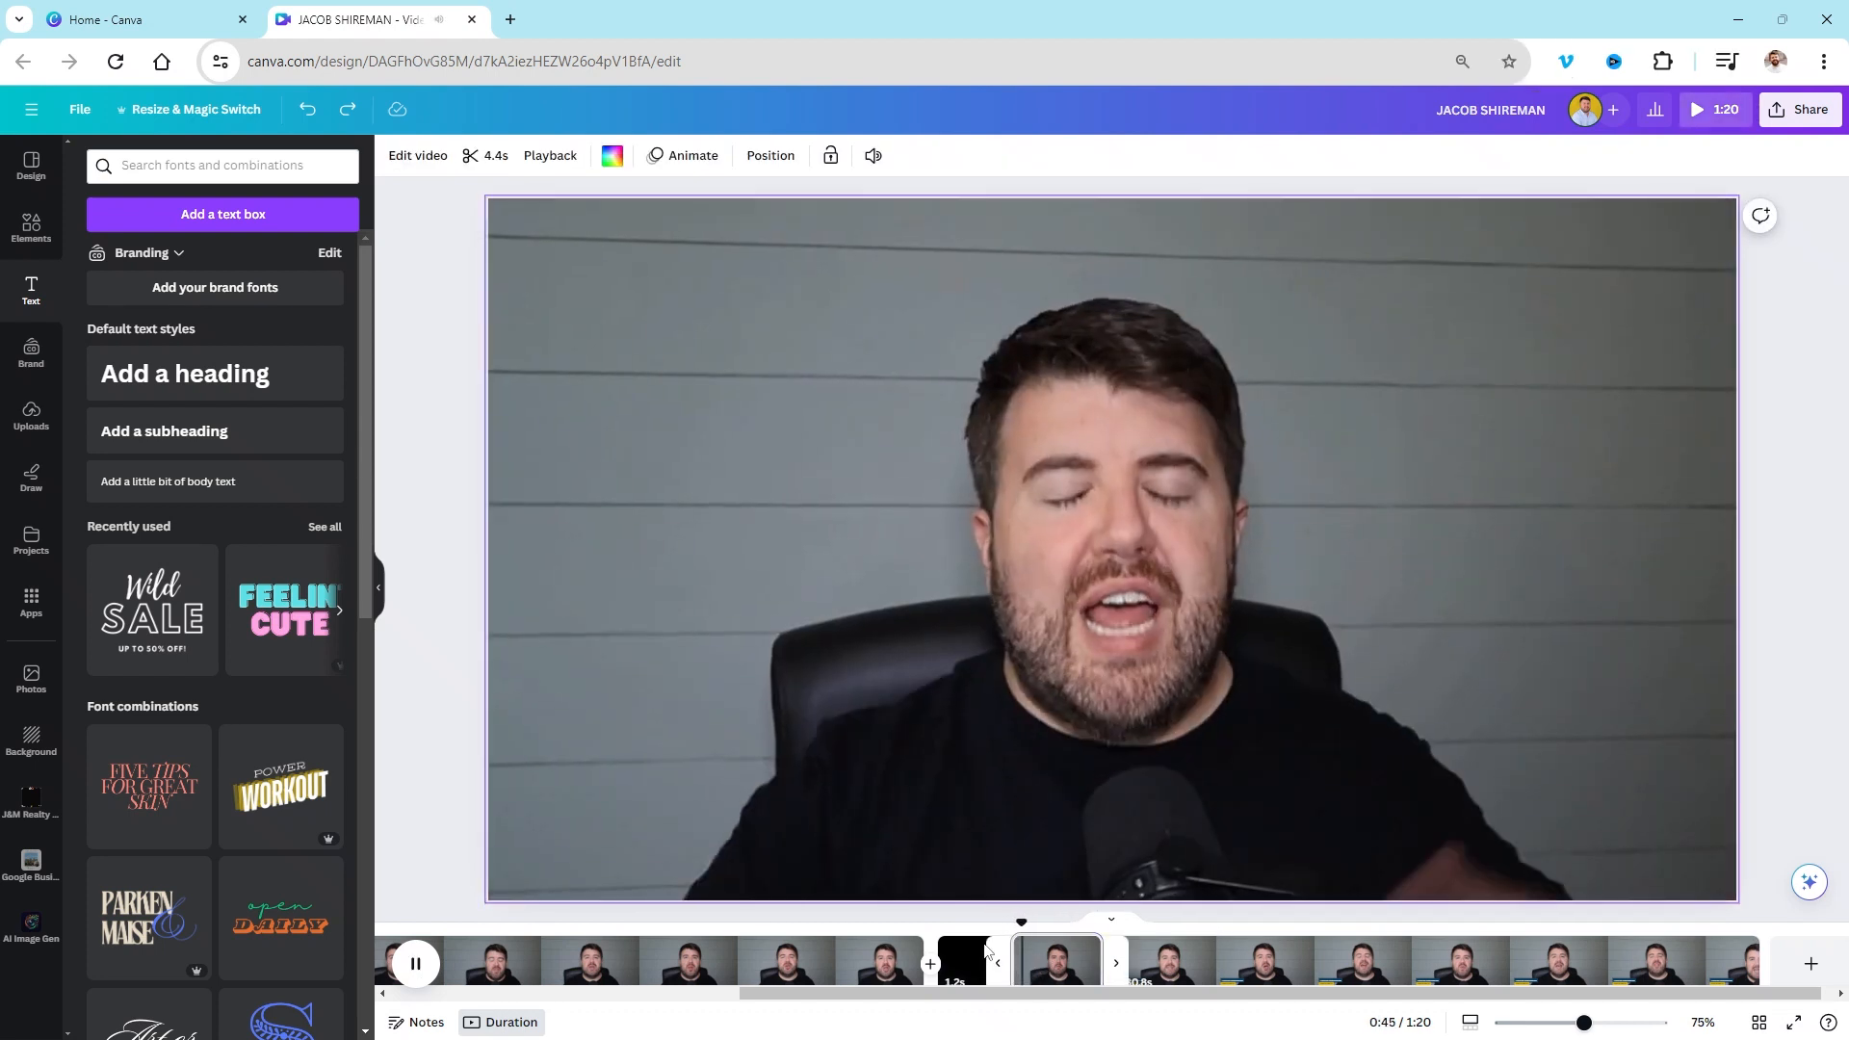
key("space")
left_click(638, 664)
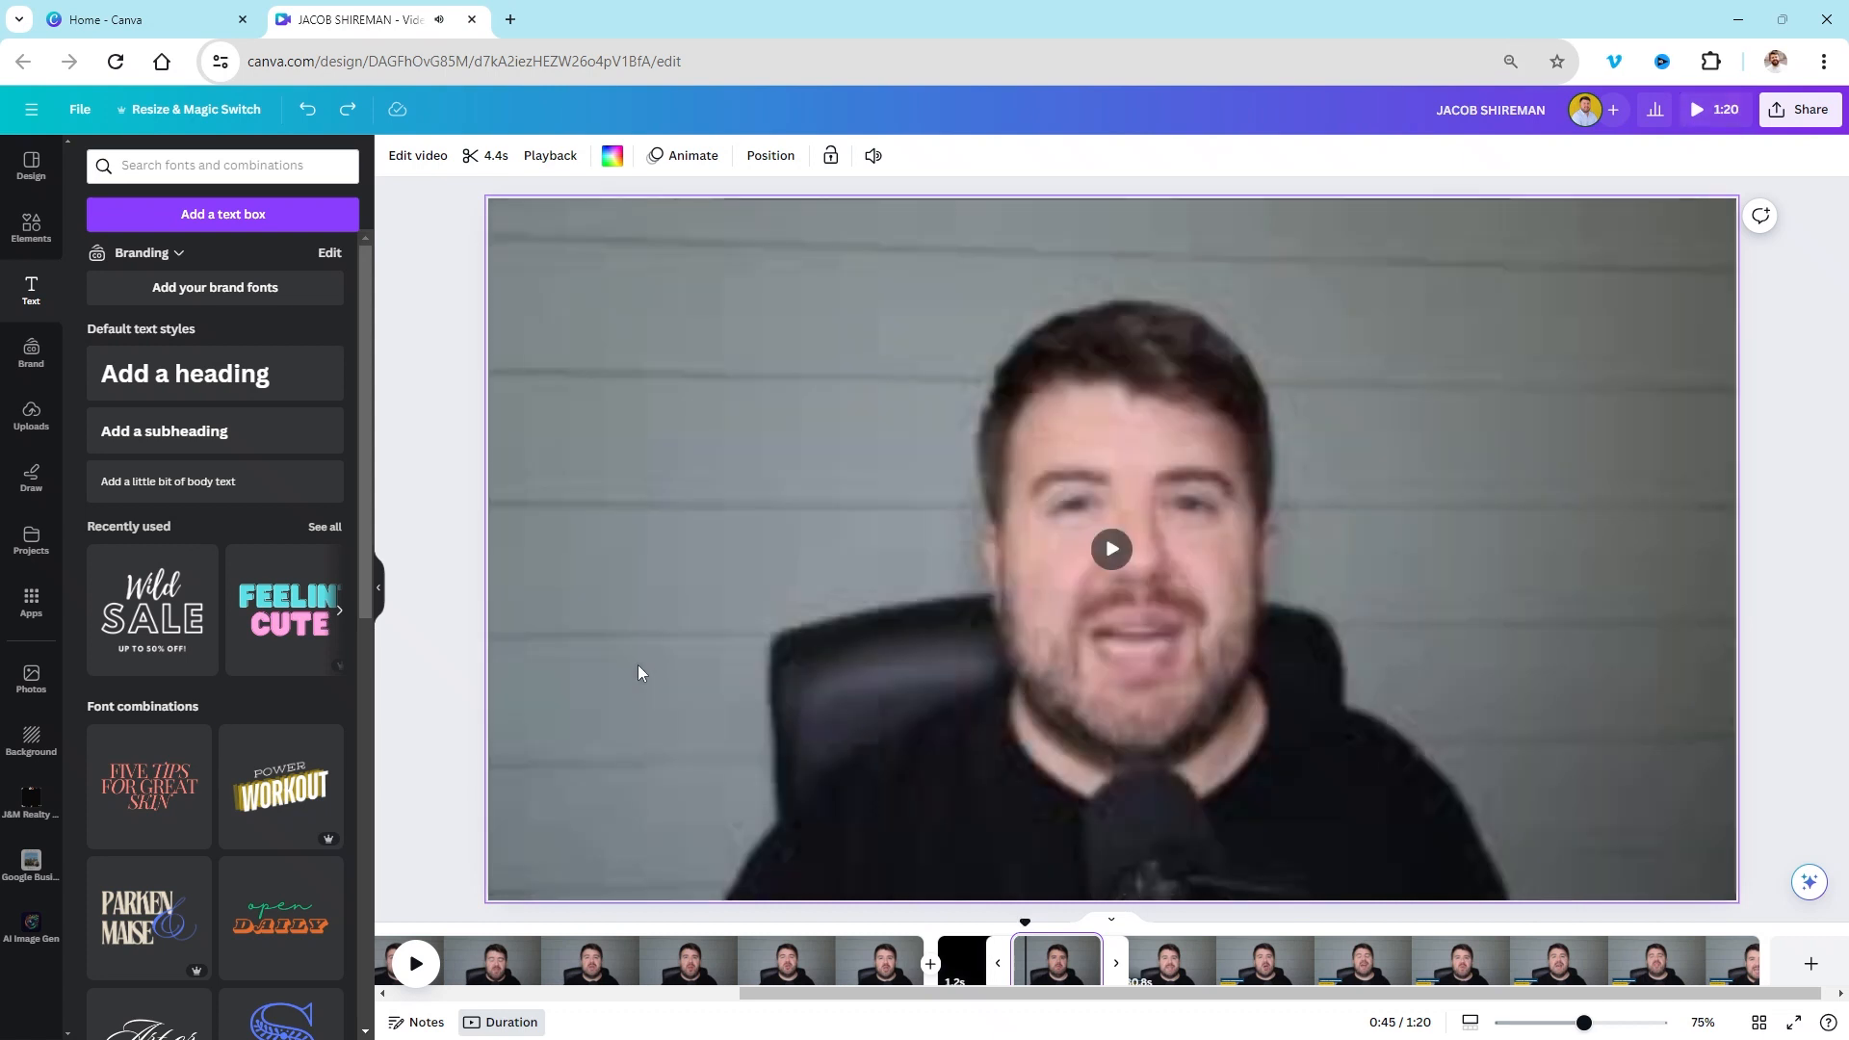
key("ctrl+v")
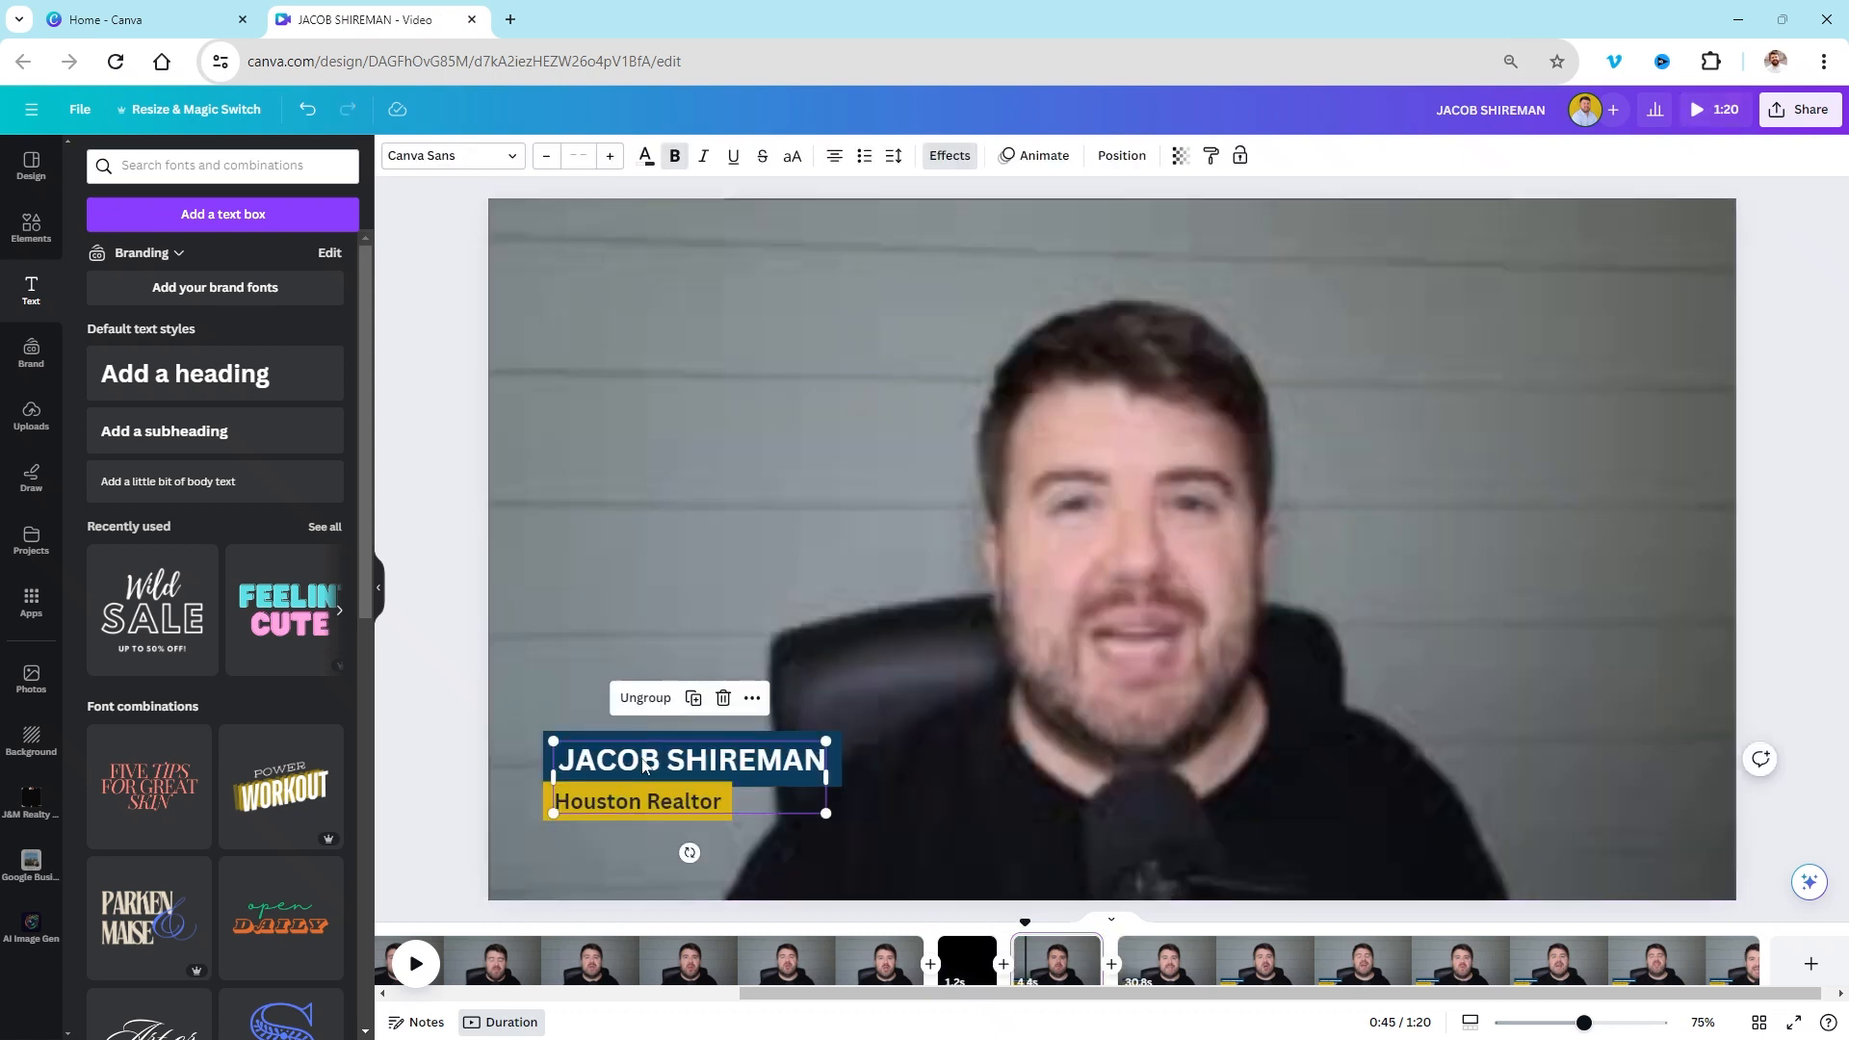
Step: Delete the title from the 30.8-second page and scrub back to watch it exit on the 4.4-second clip
left_click(1049, 961)
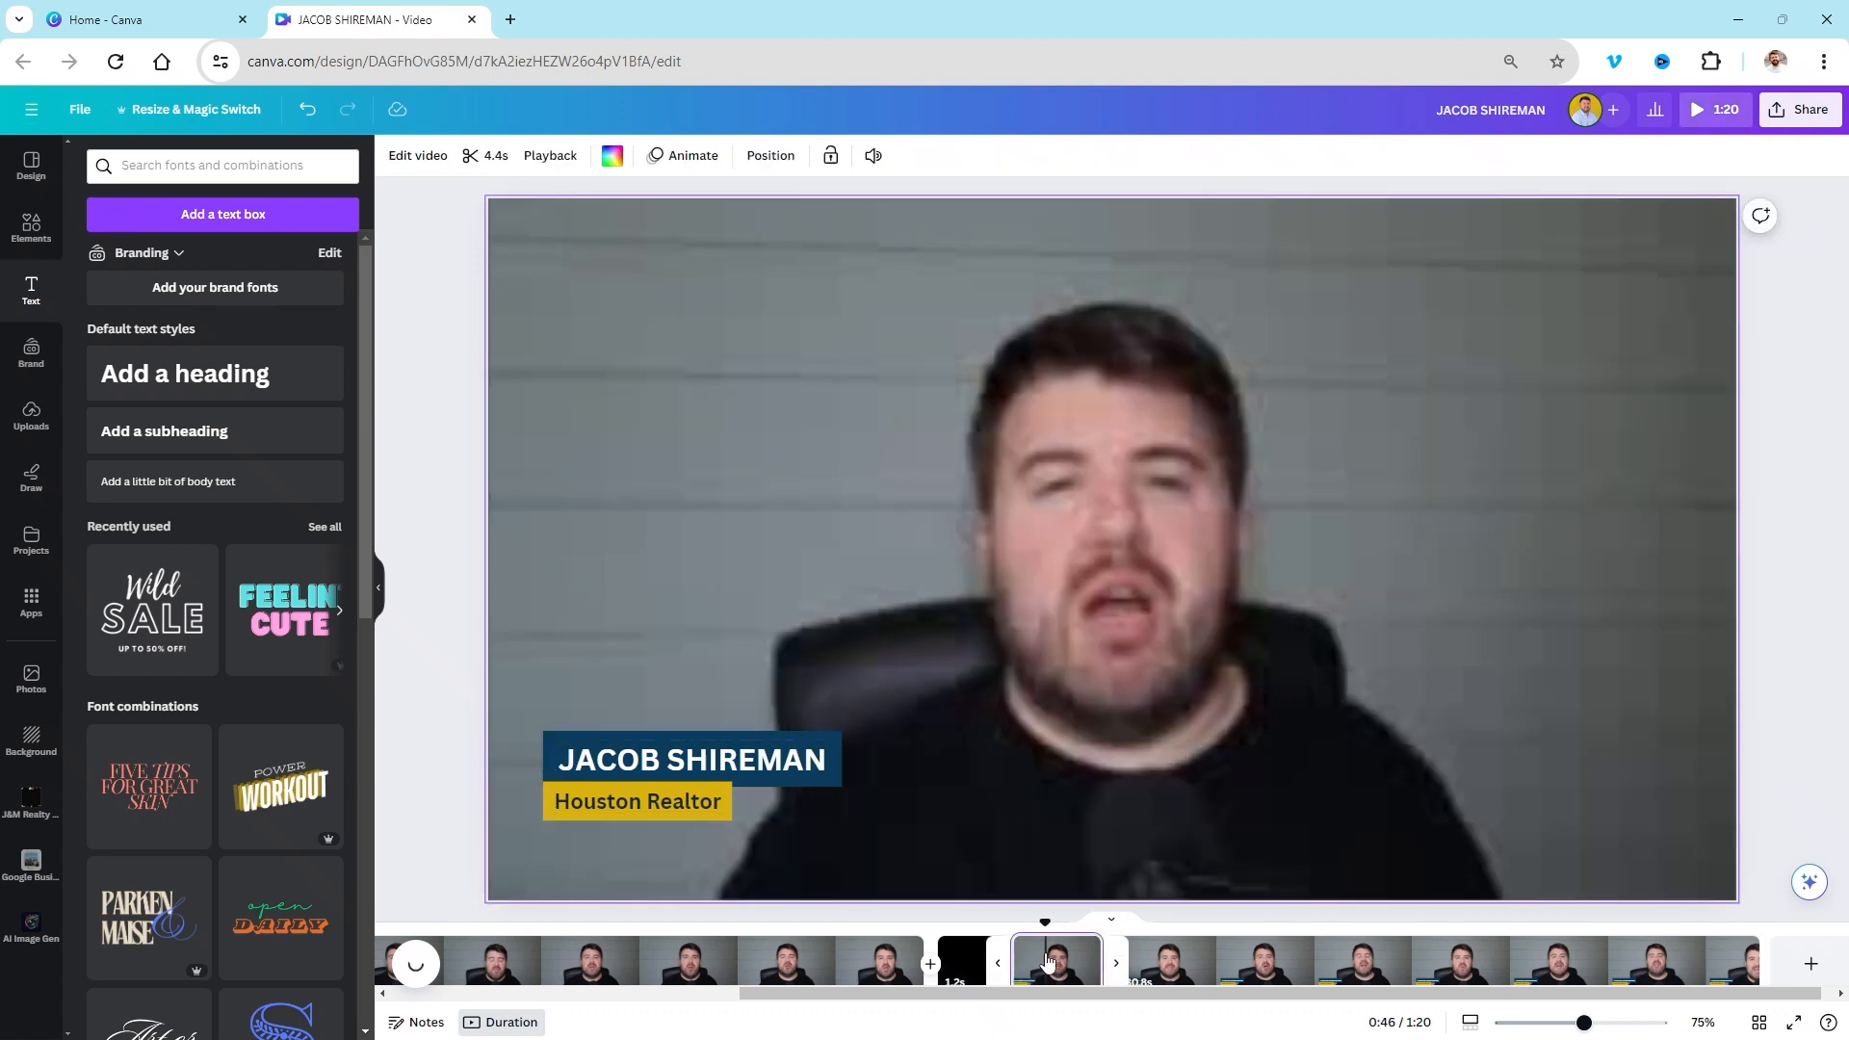
left_click(1123, 869)
left_click(706, 742)
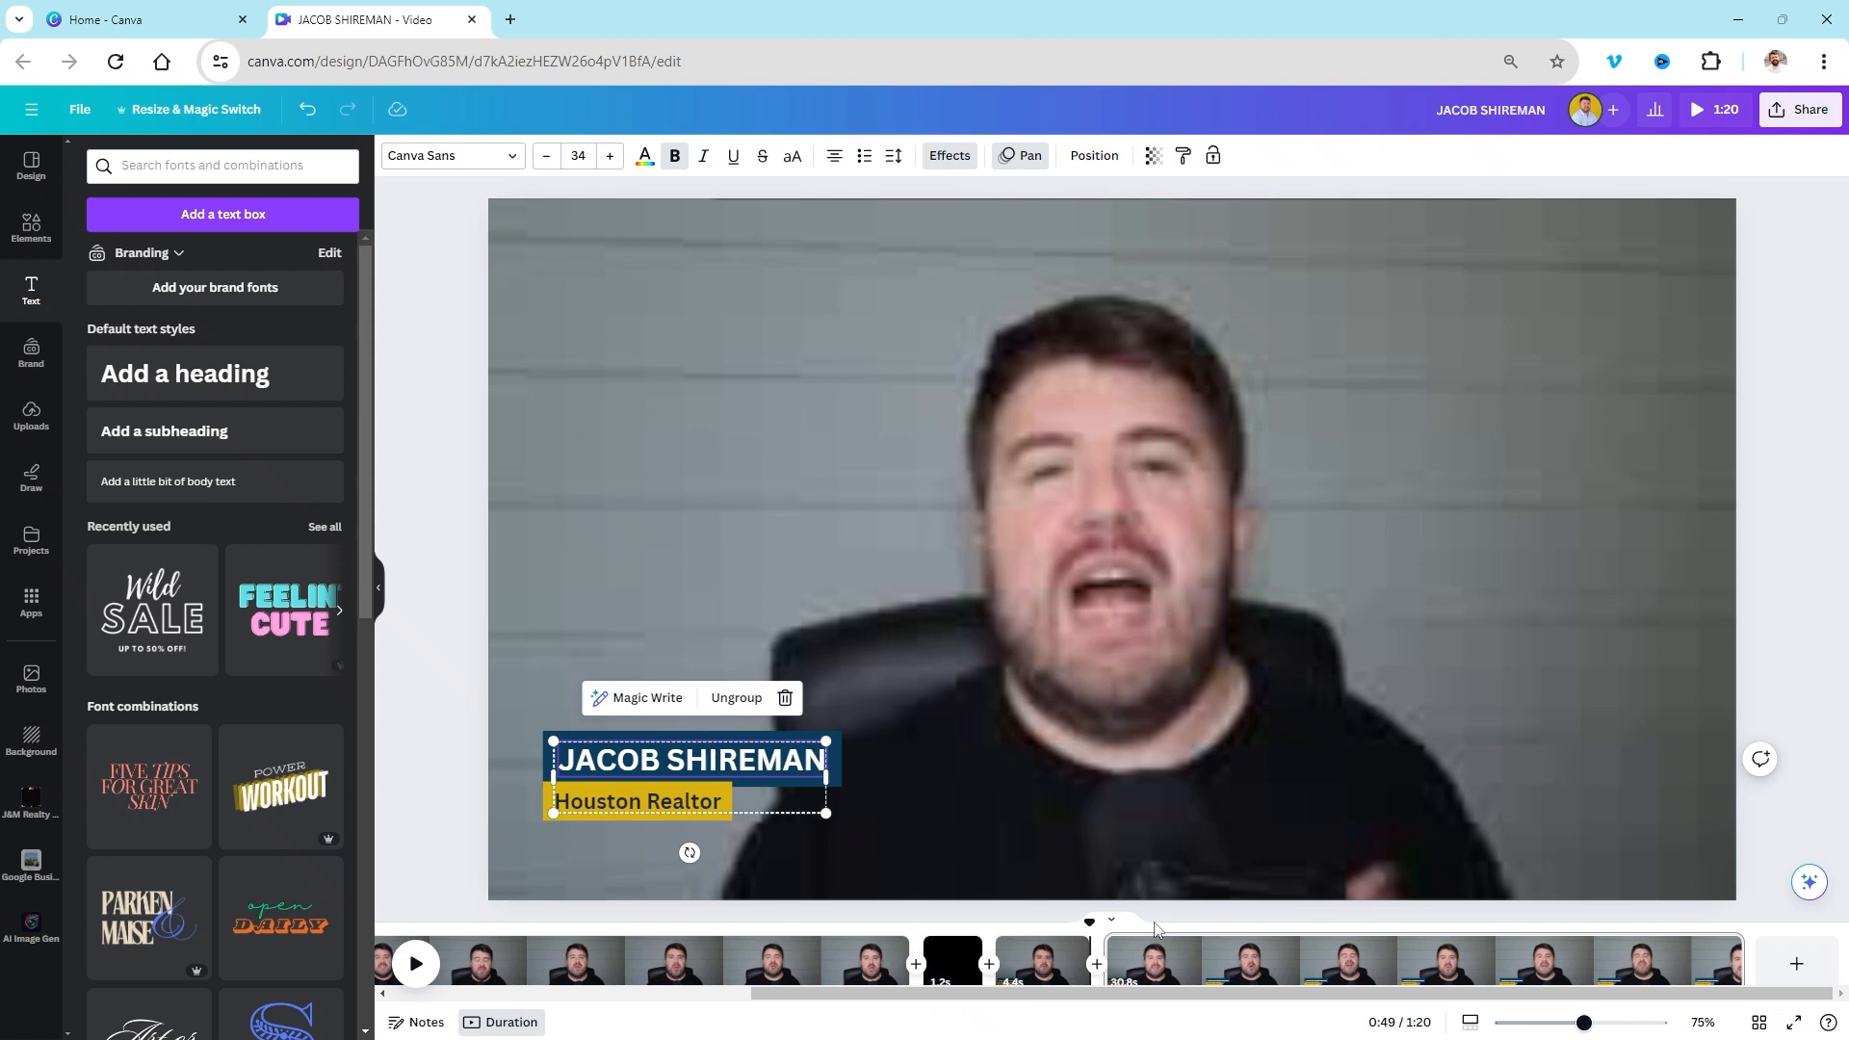
left_click(1132, 966)
left_click(669, 782)
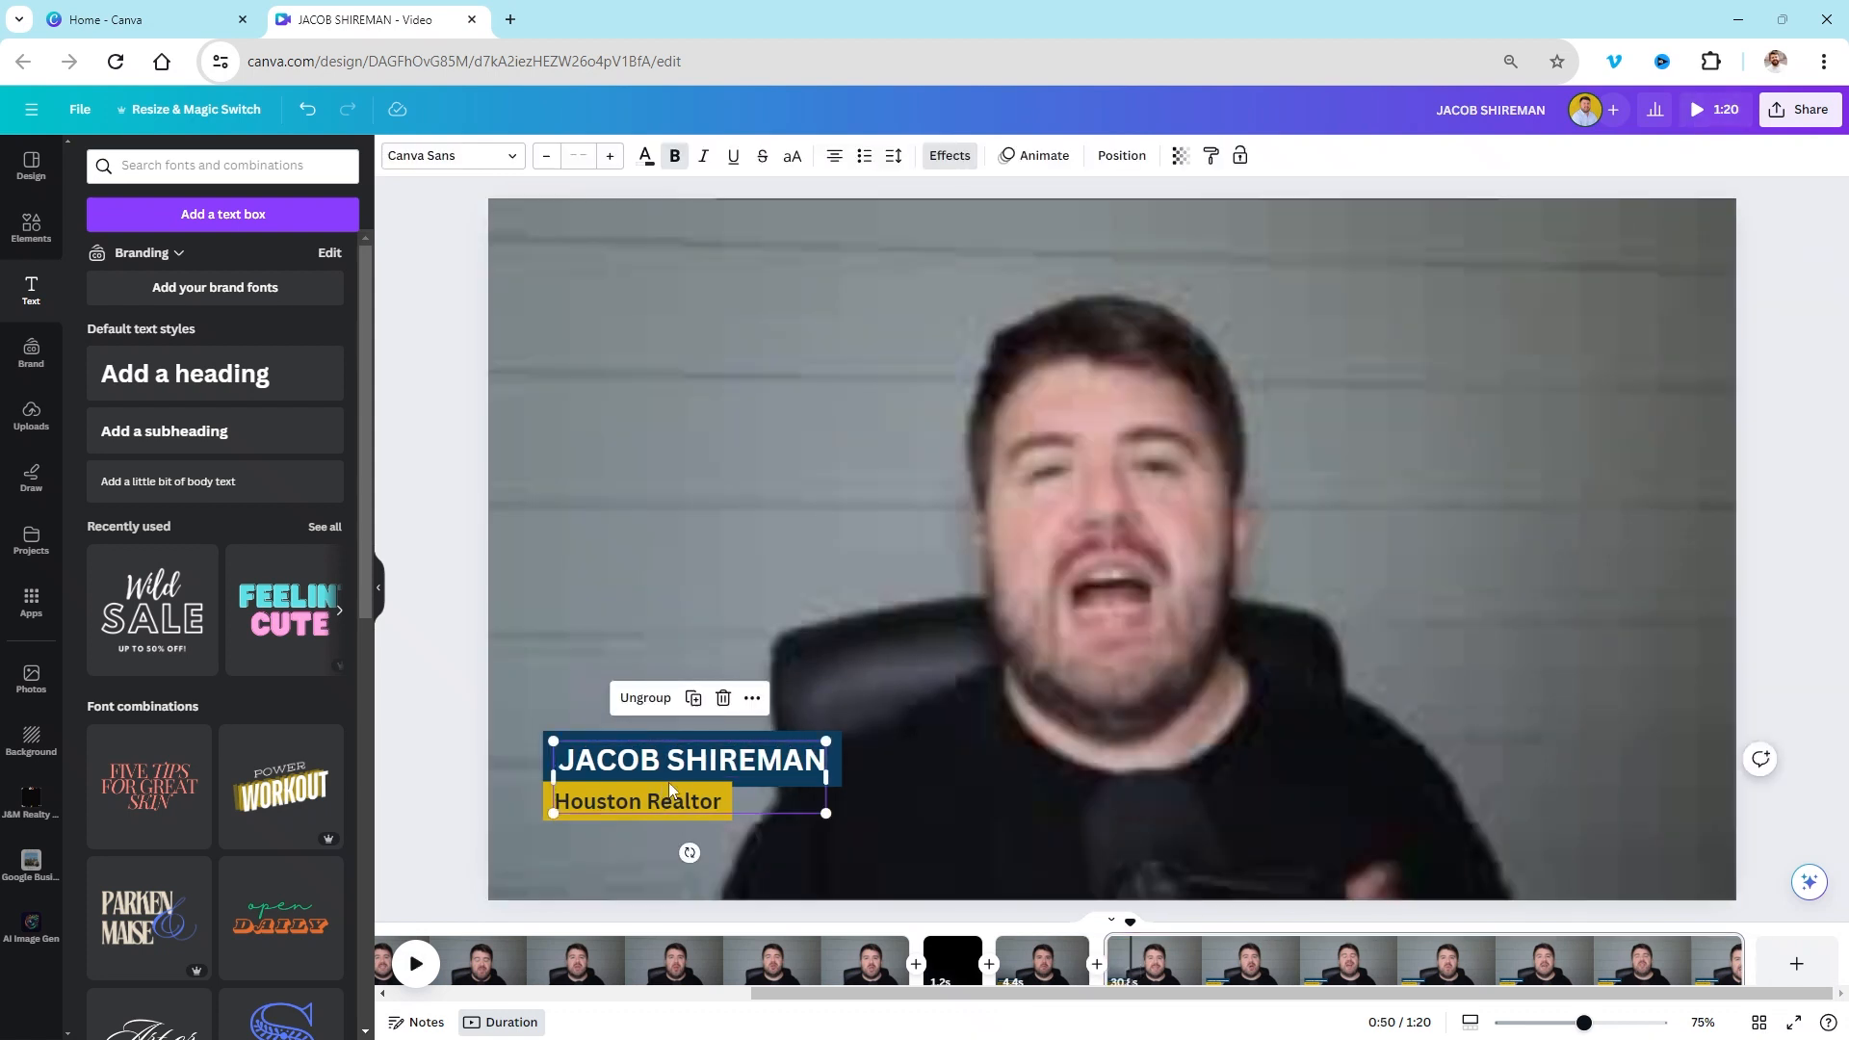
key("Delete")
left_click(1043, 963)
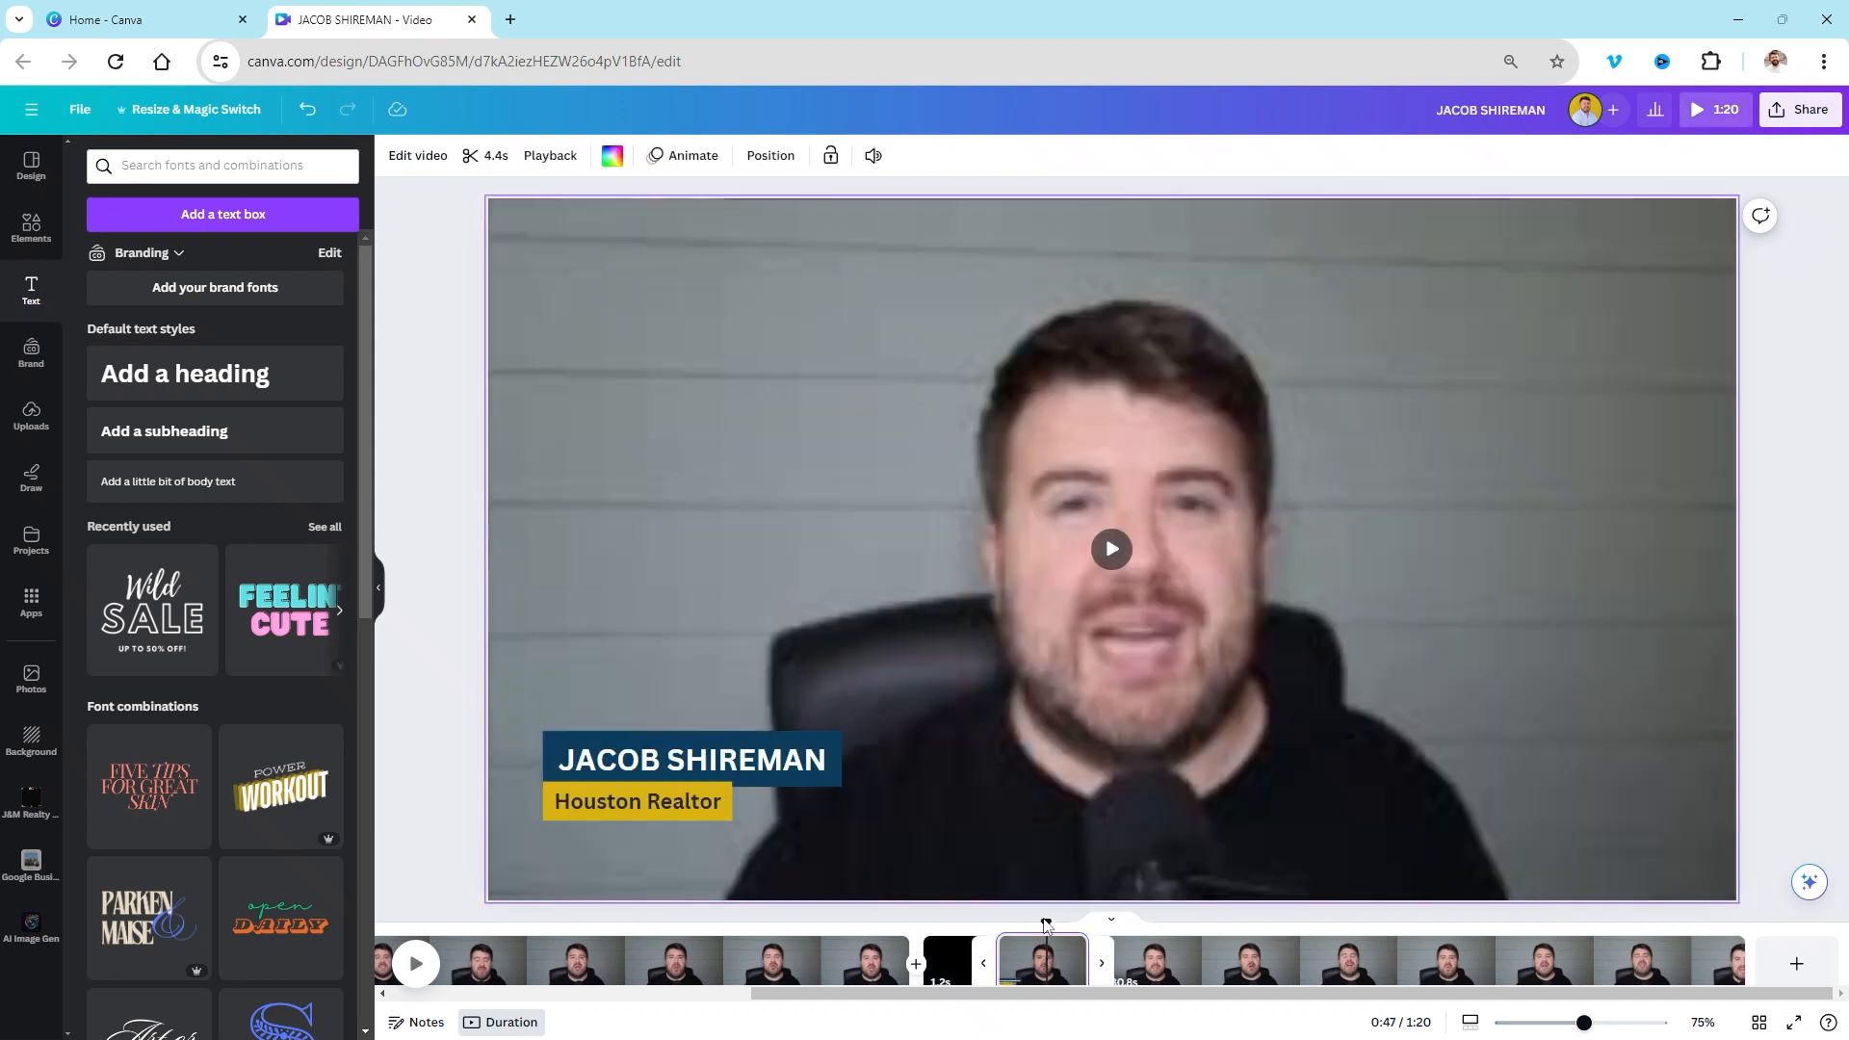
left_click(982, 923)
left_click_drag(1044, 925, 990, 920)
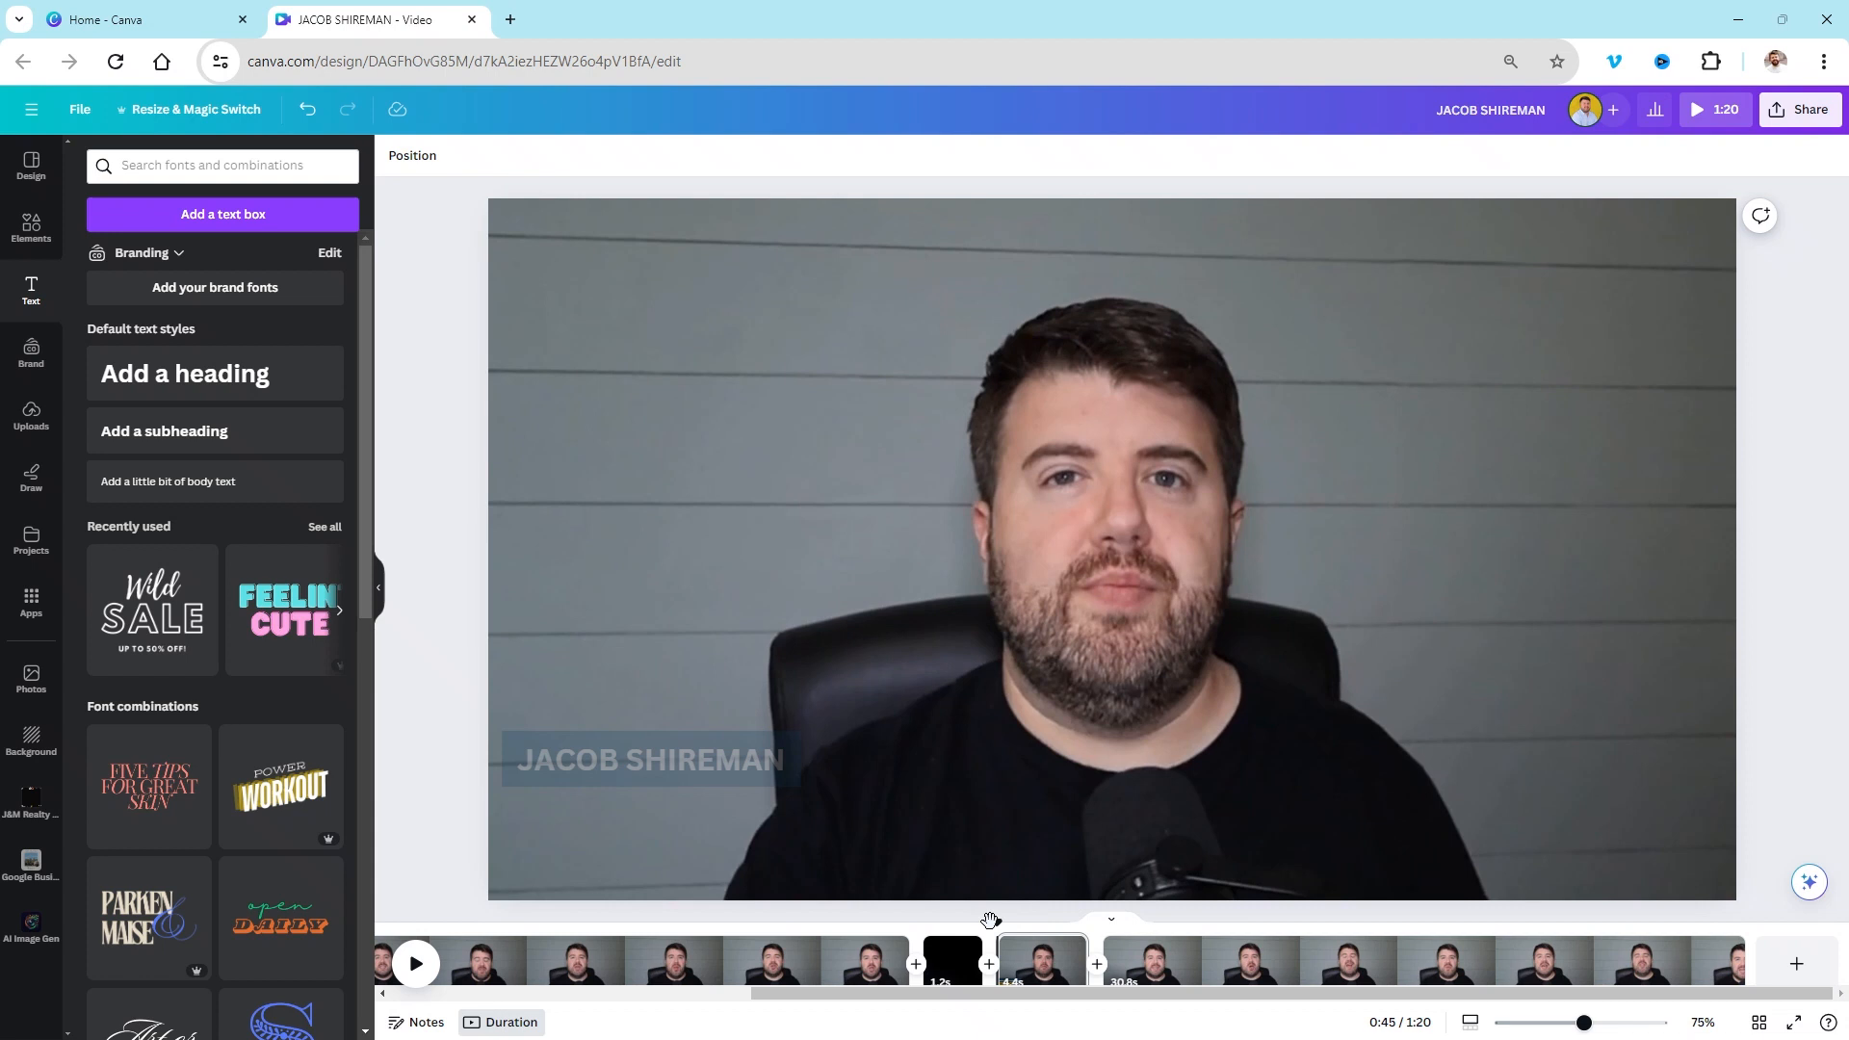
right_click(968, 948)
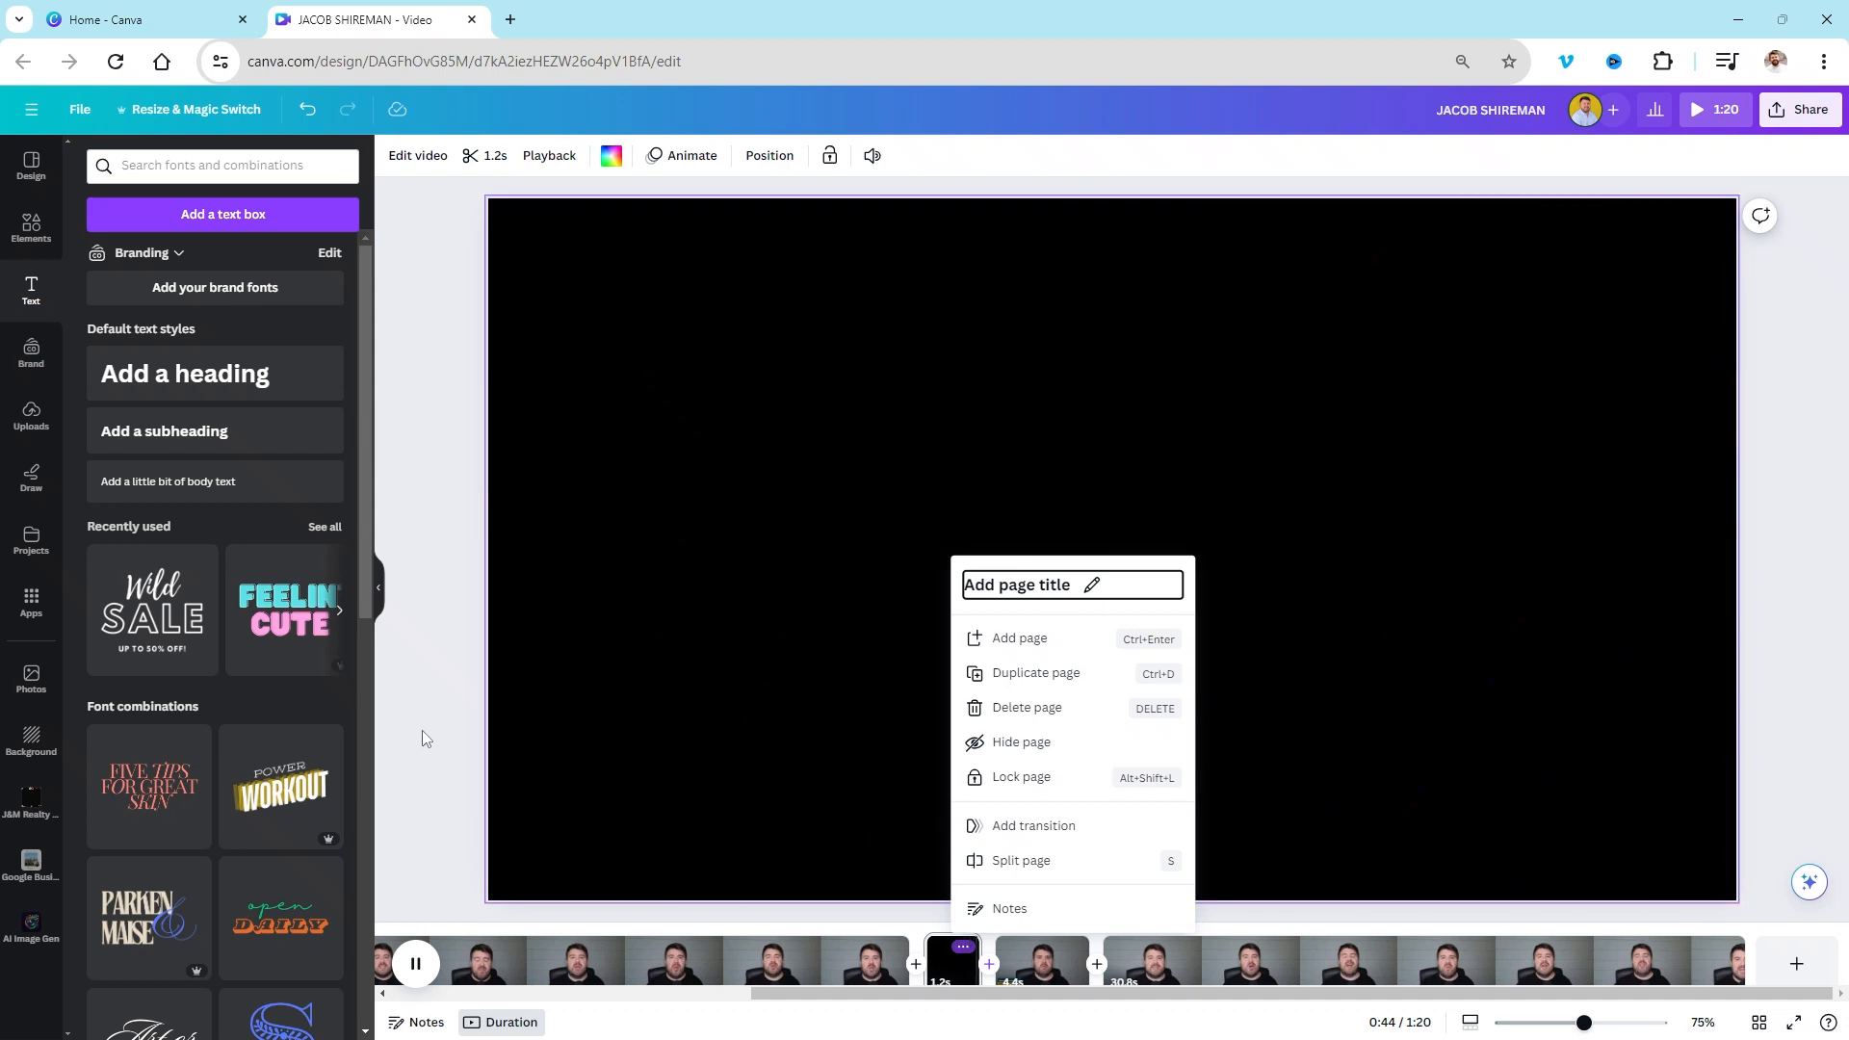
left_click(422, 730)
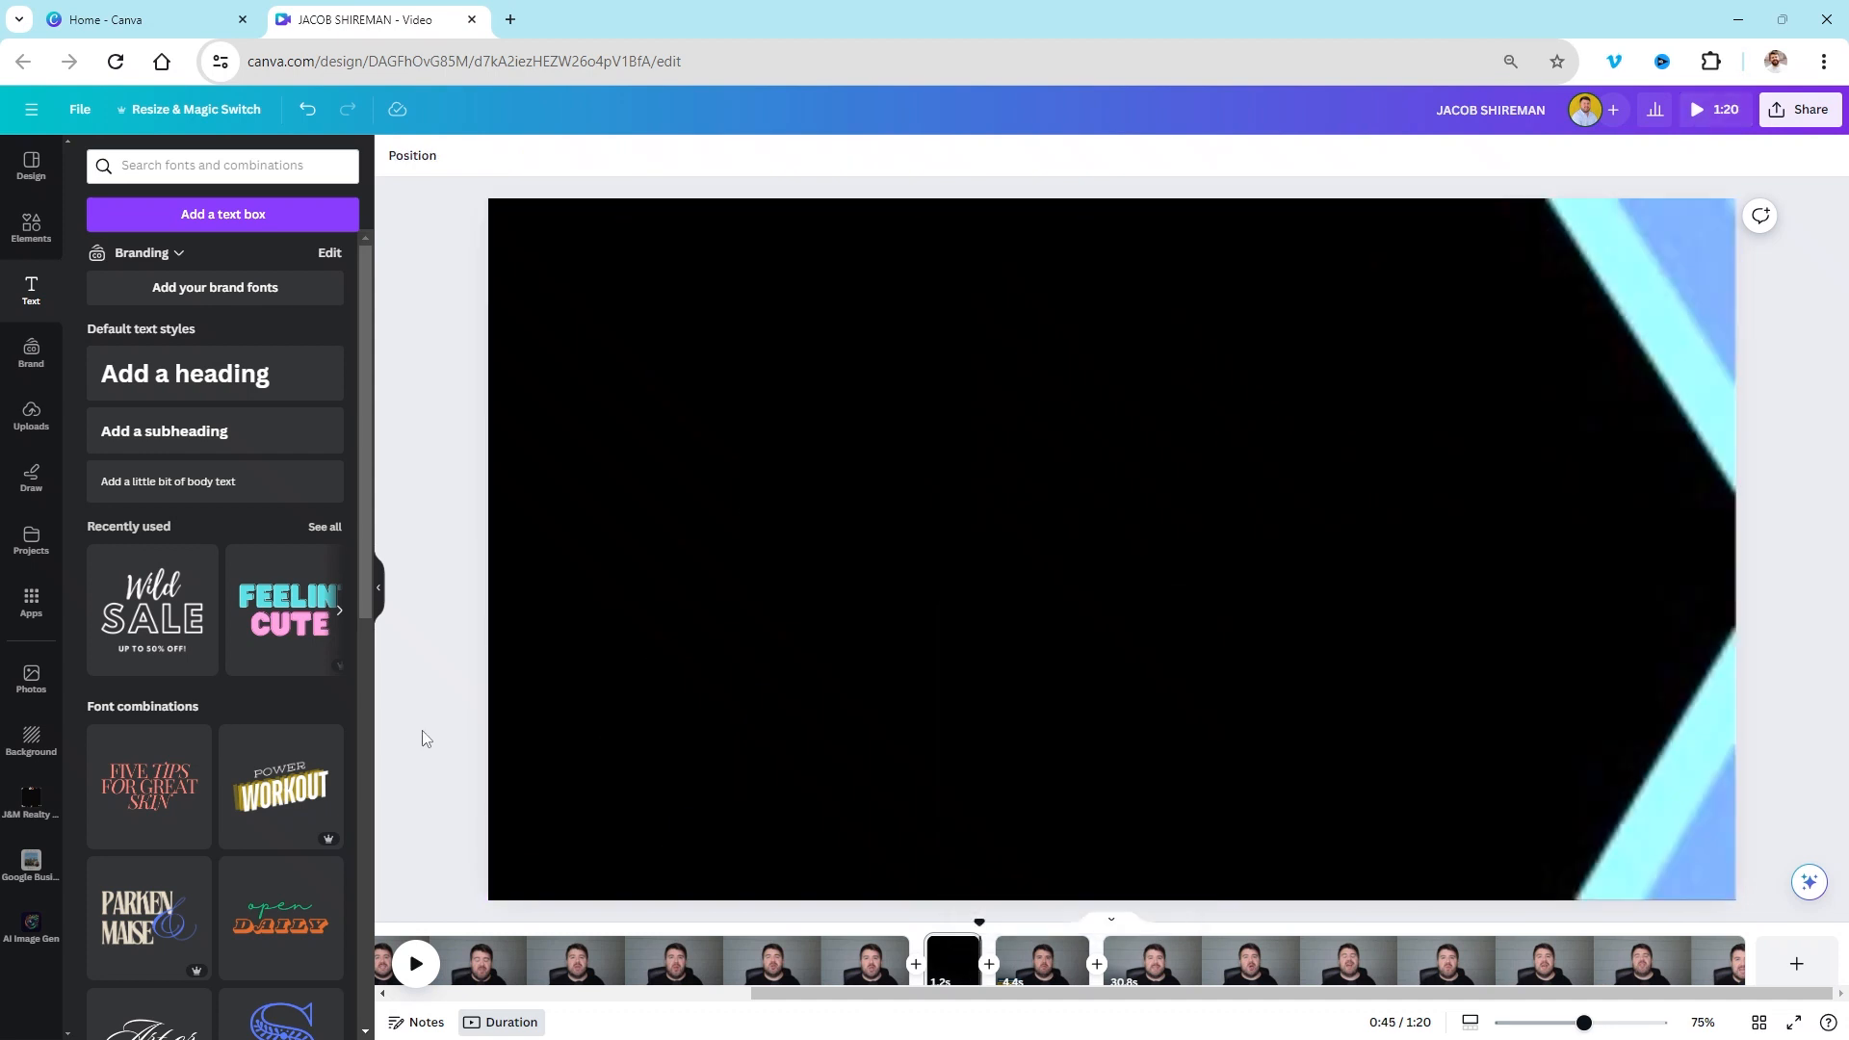
left_click(957, 968)
key("space")
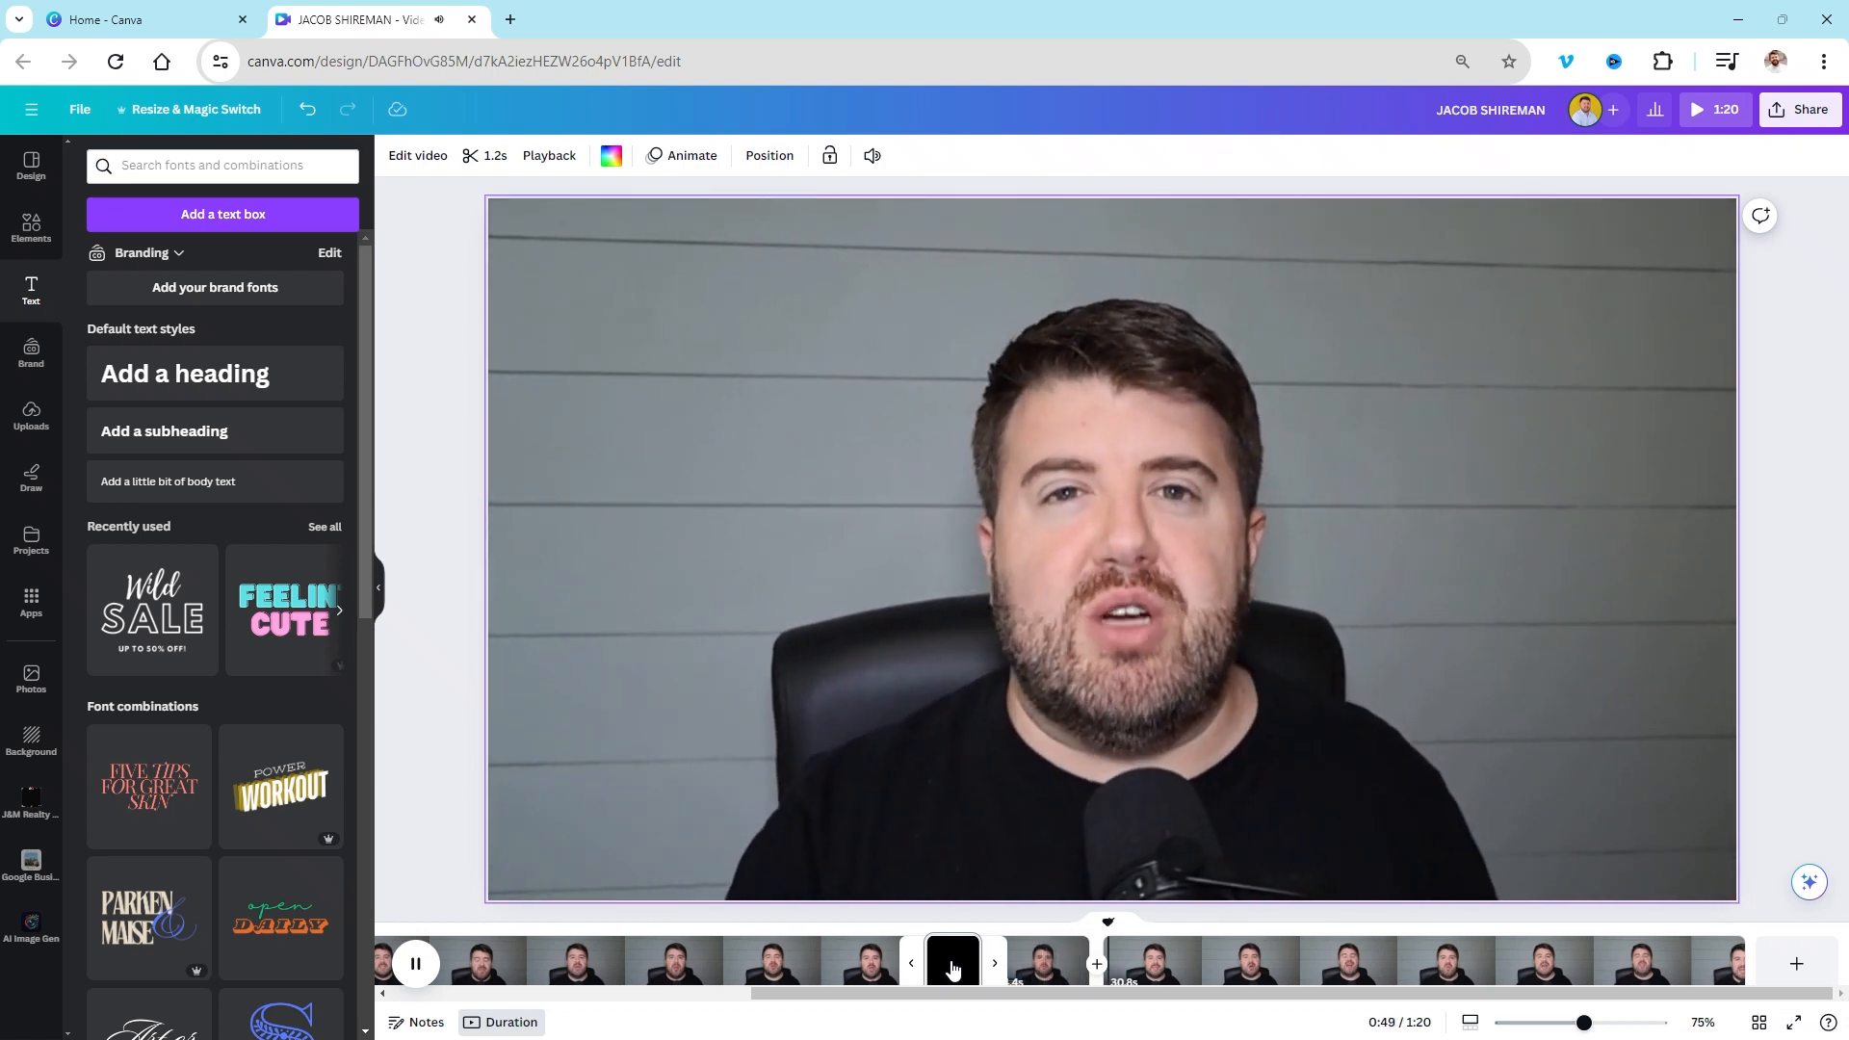
left_click(453, 603)
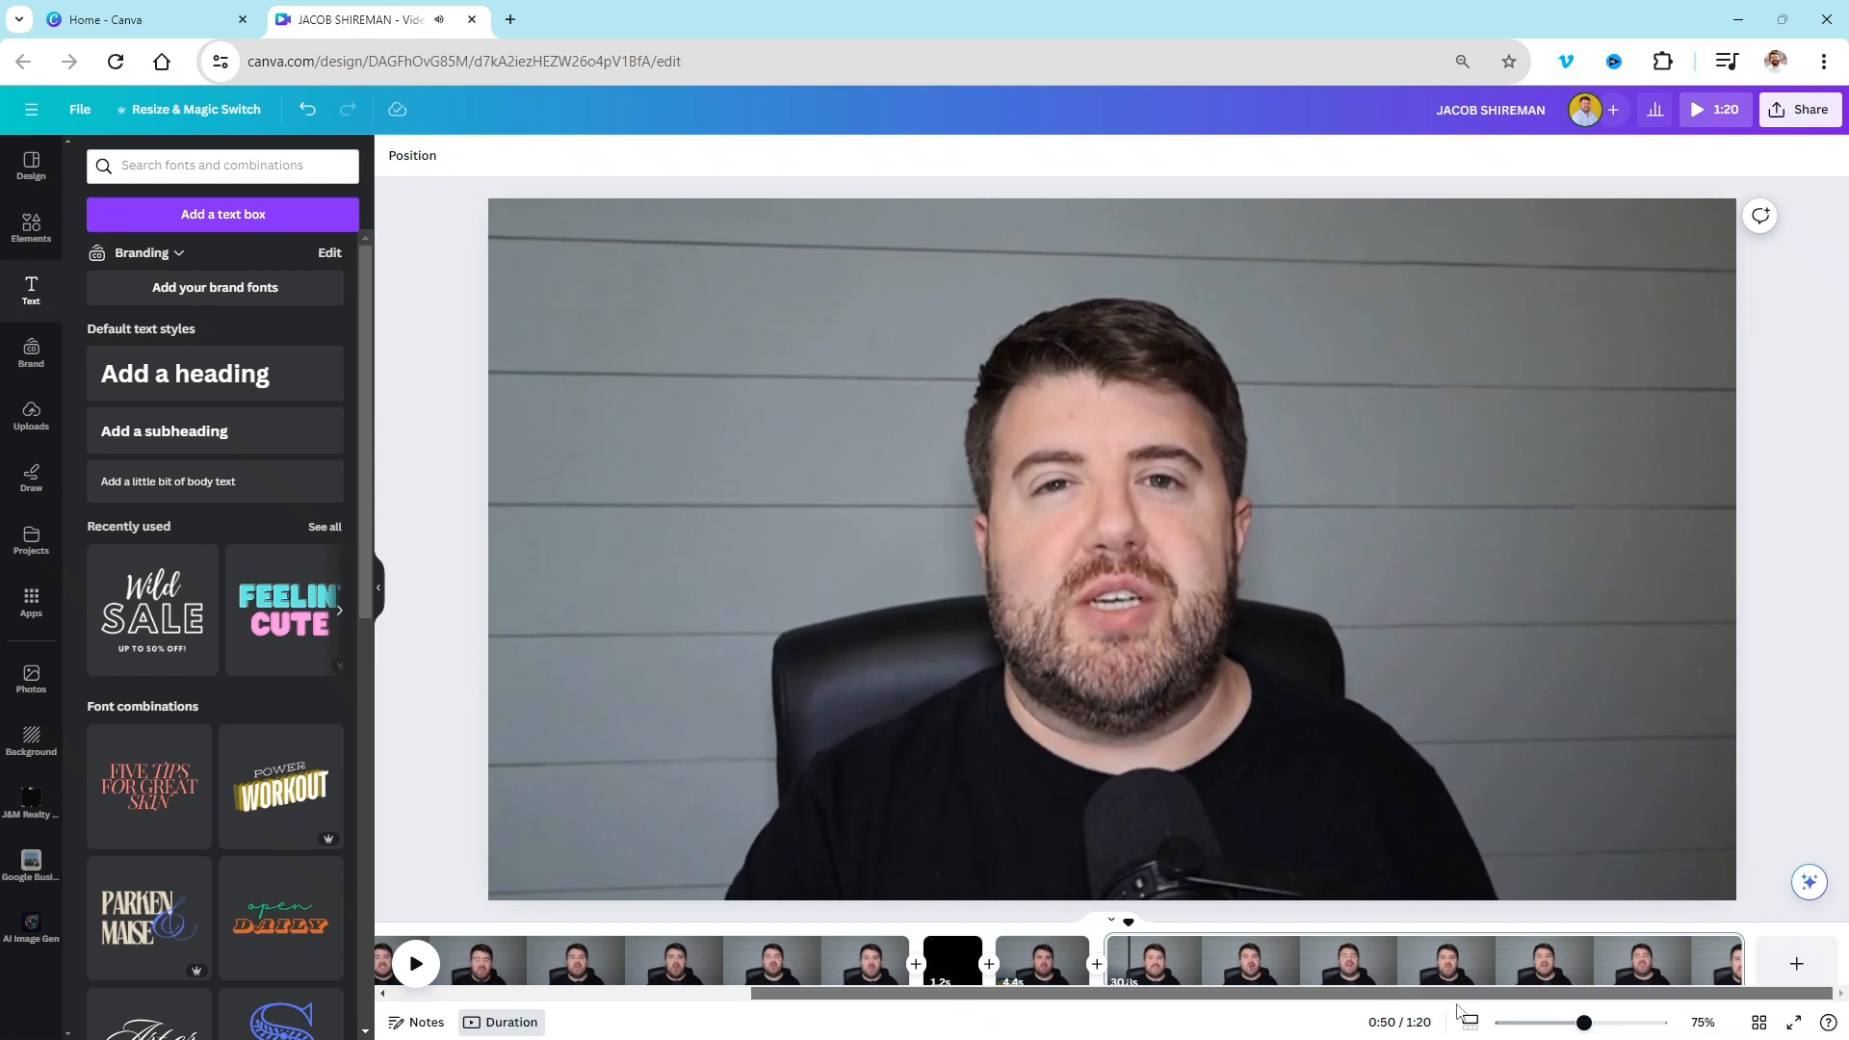
left_click(1630, 966)
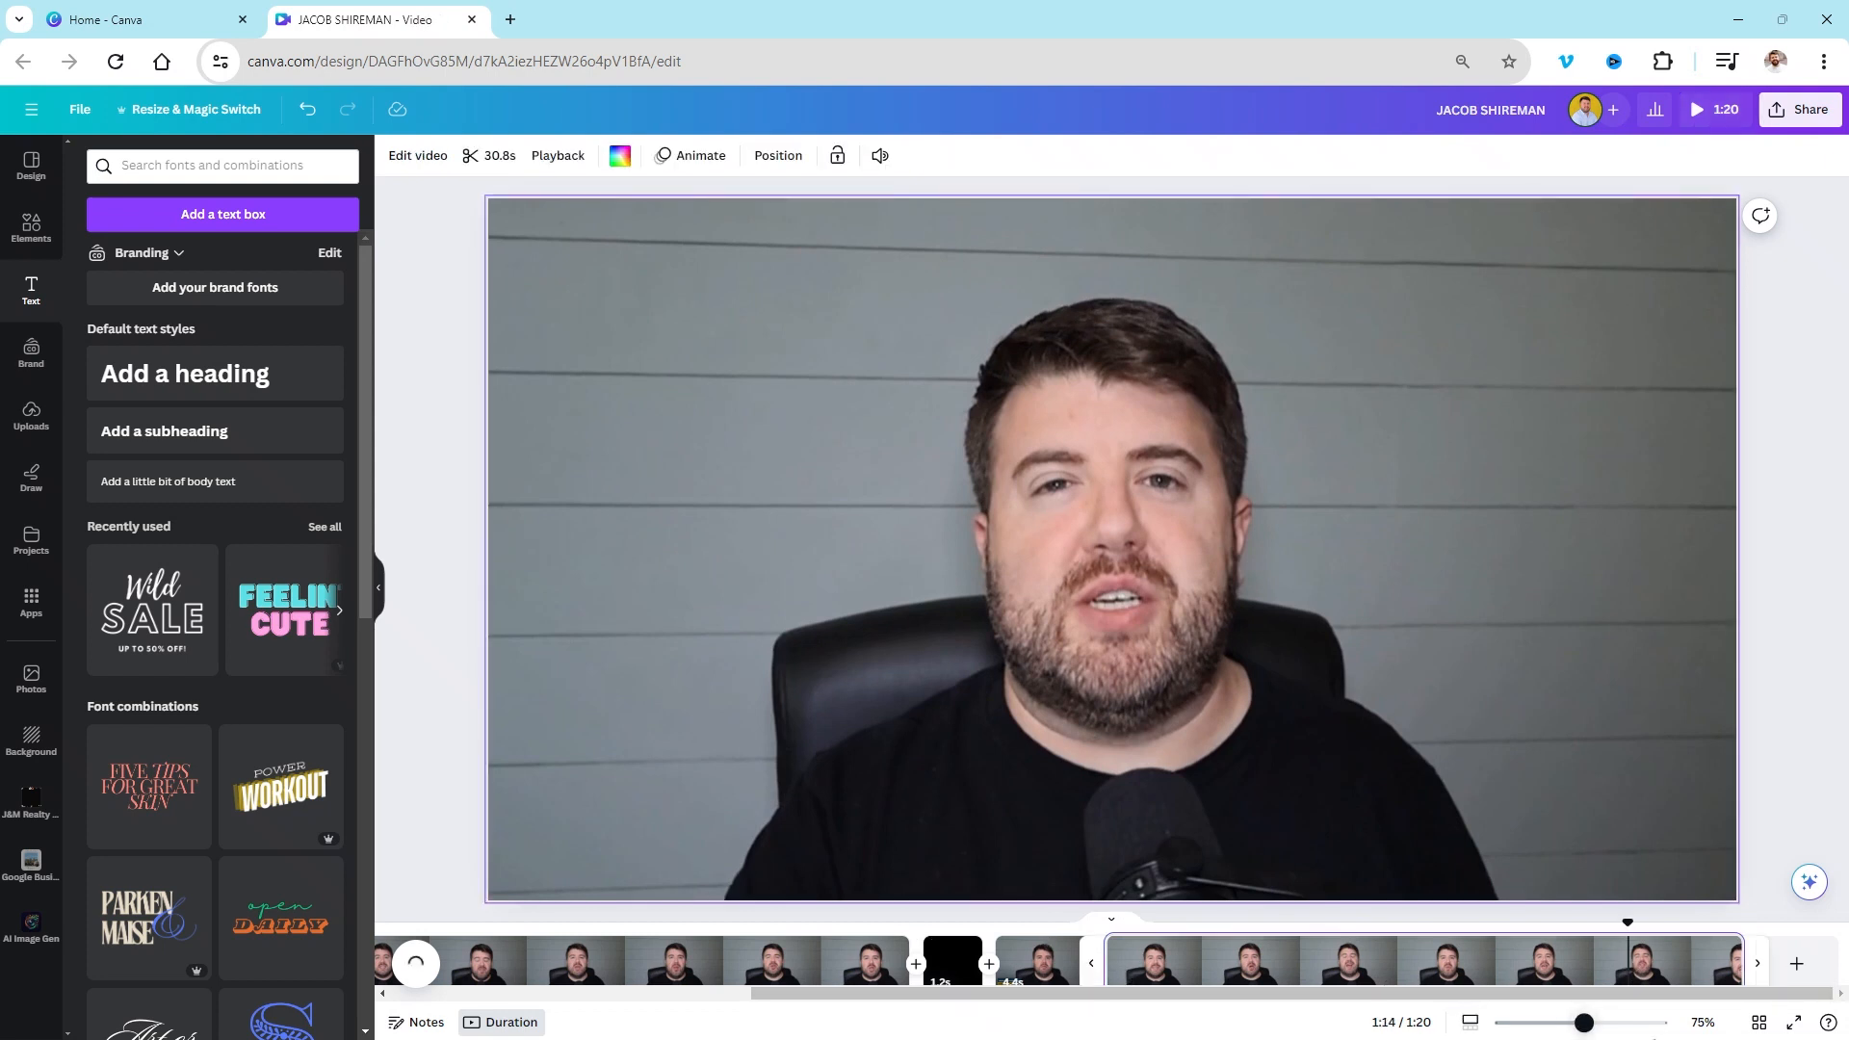
key("space")
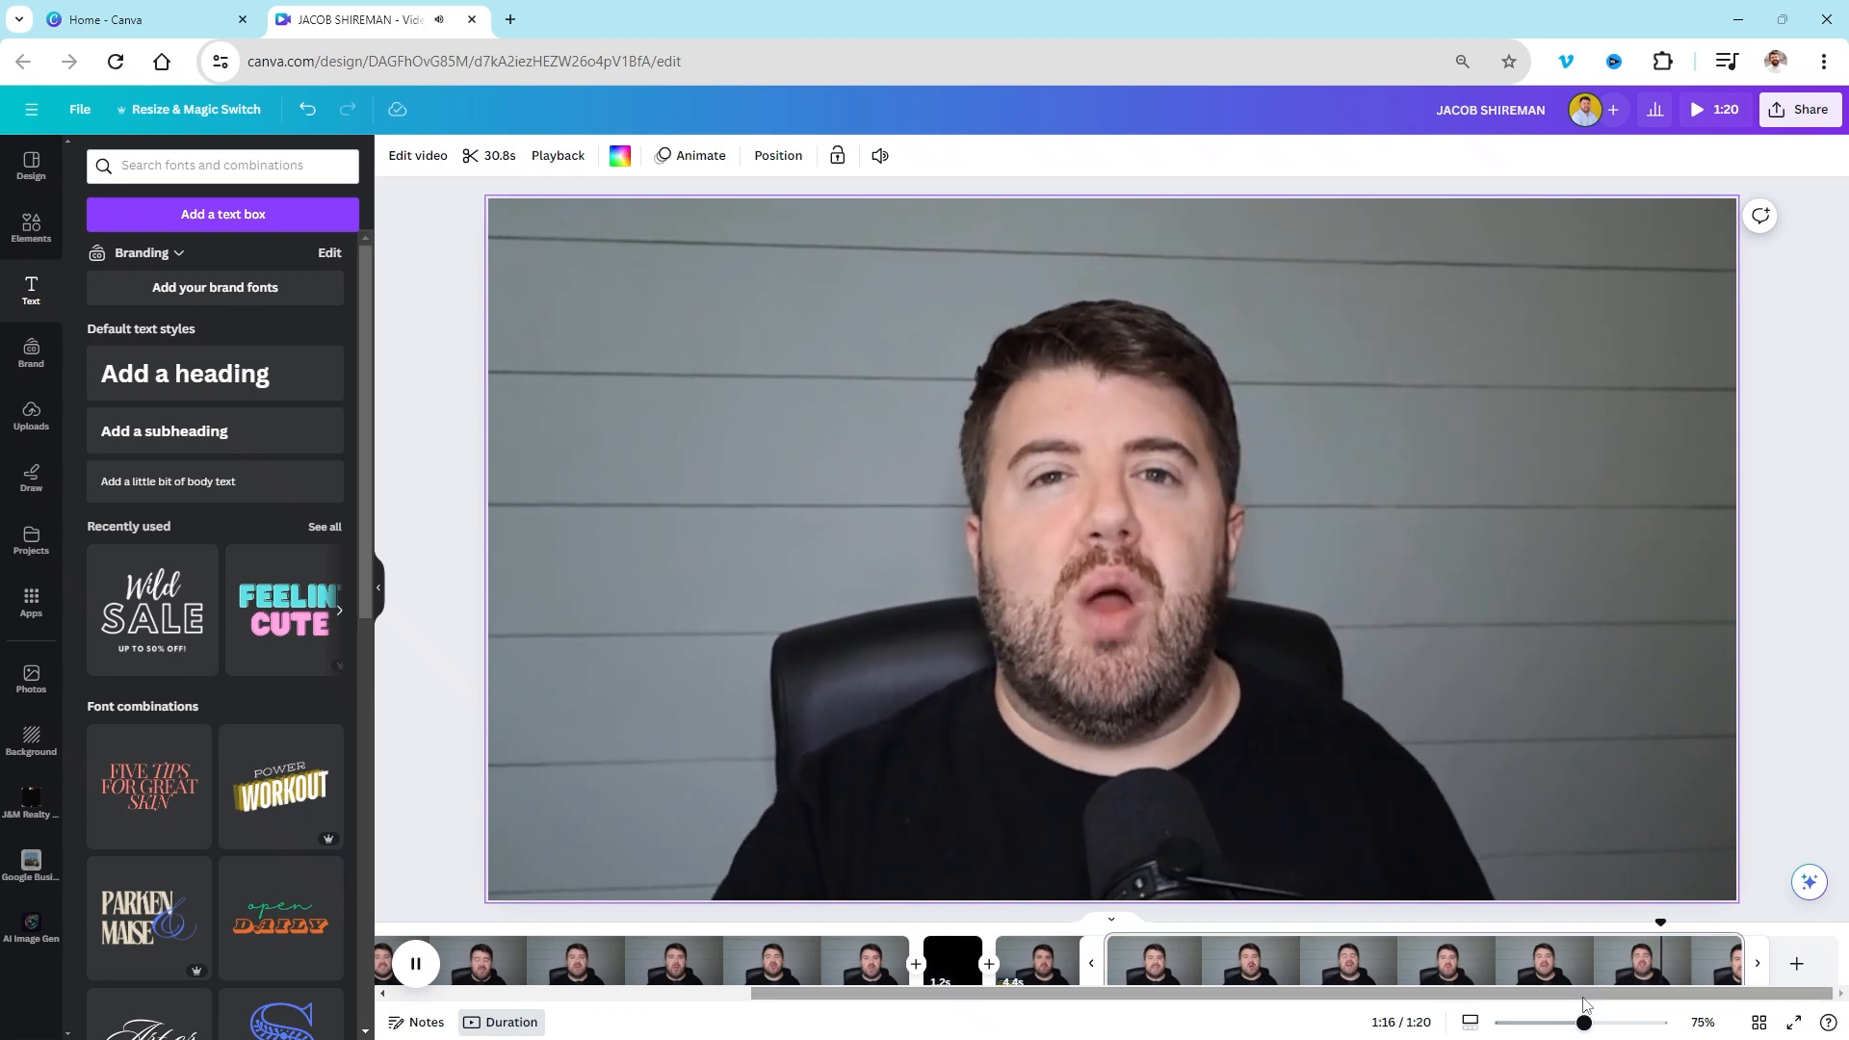
key("space")
left_click(1269, 954)
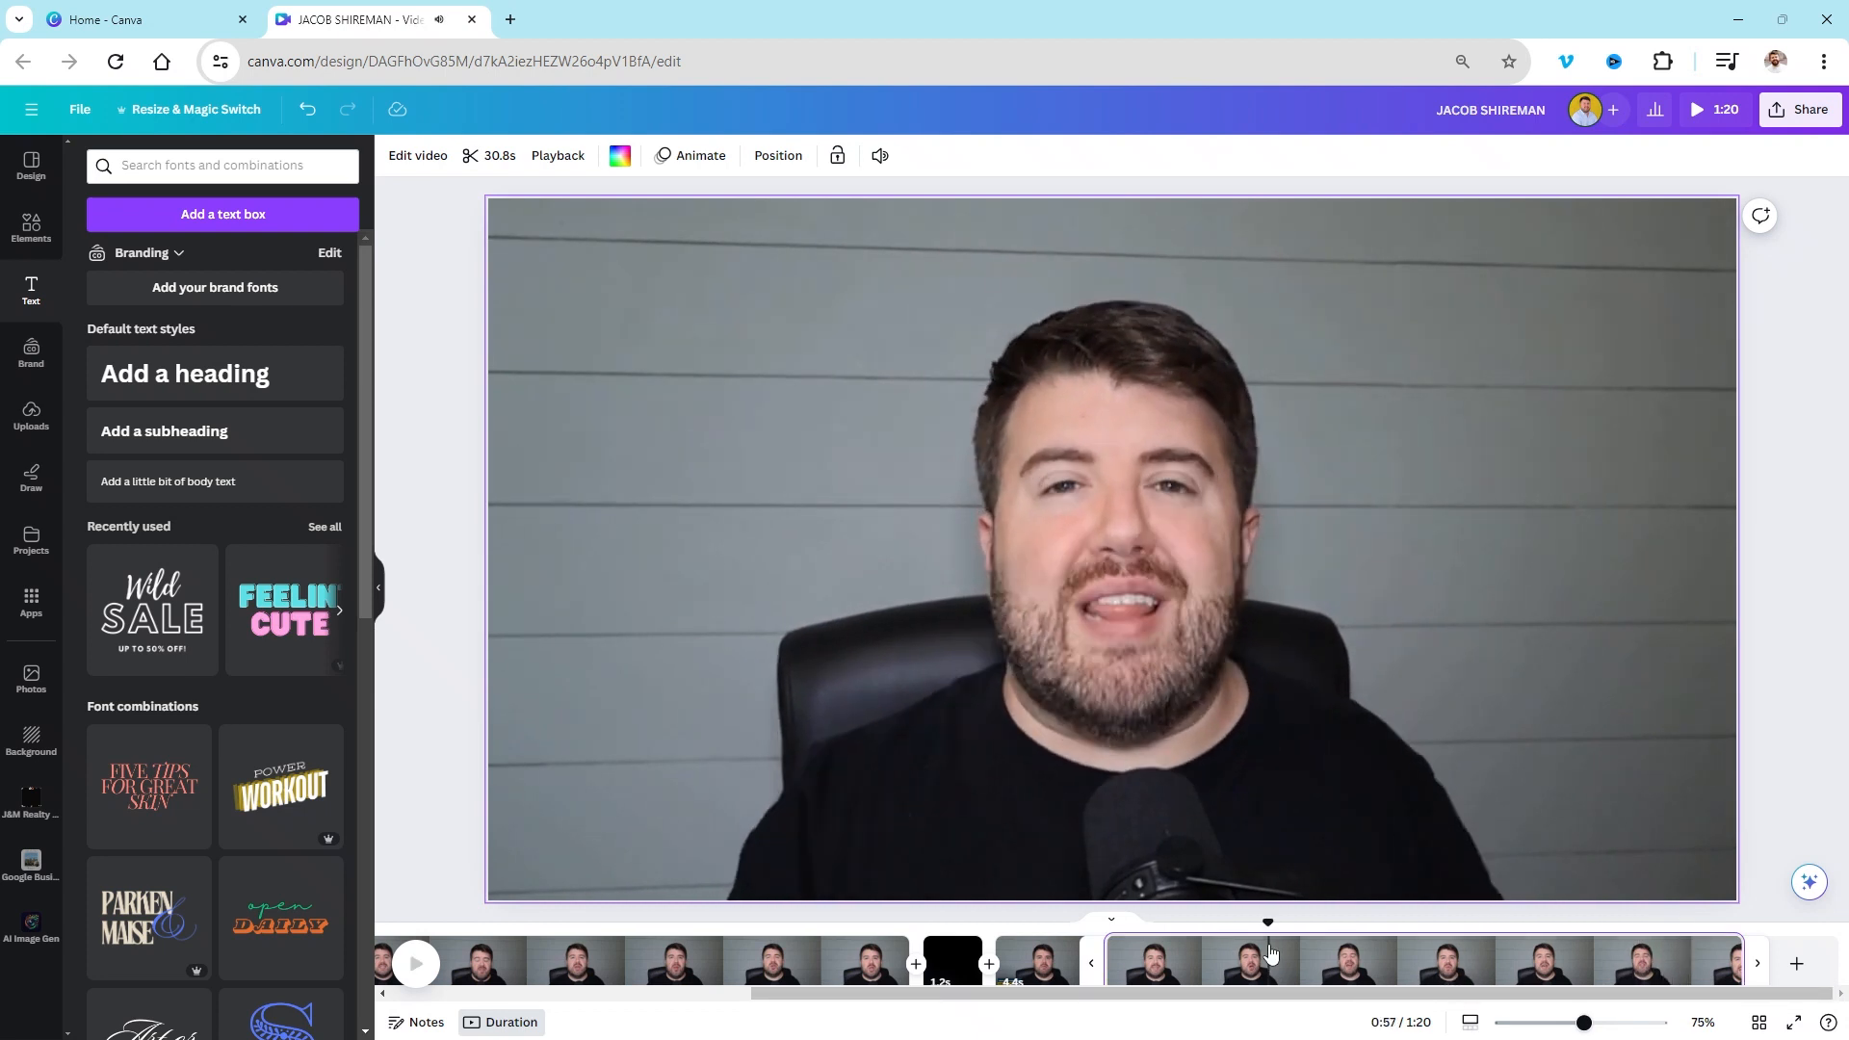
key("space")
key("space")
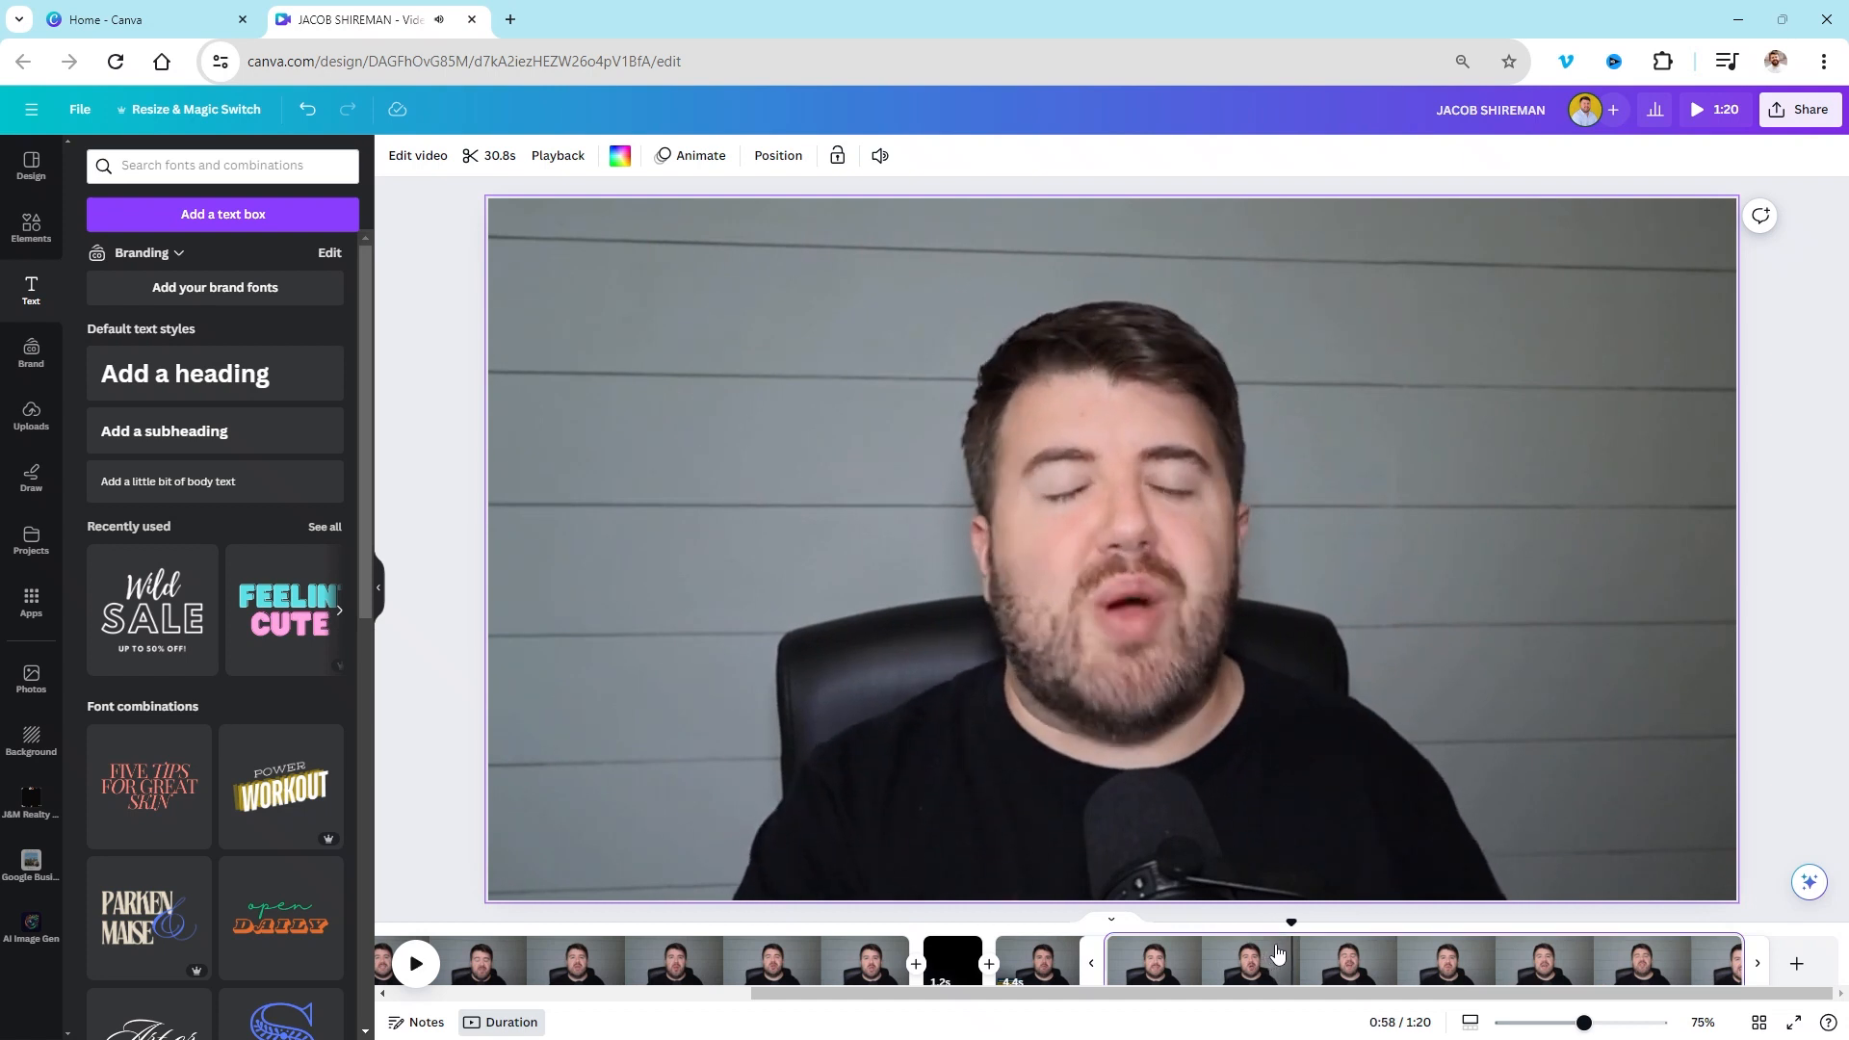
left_click_drag(1293, 920, 1280, 921)
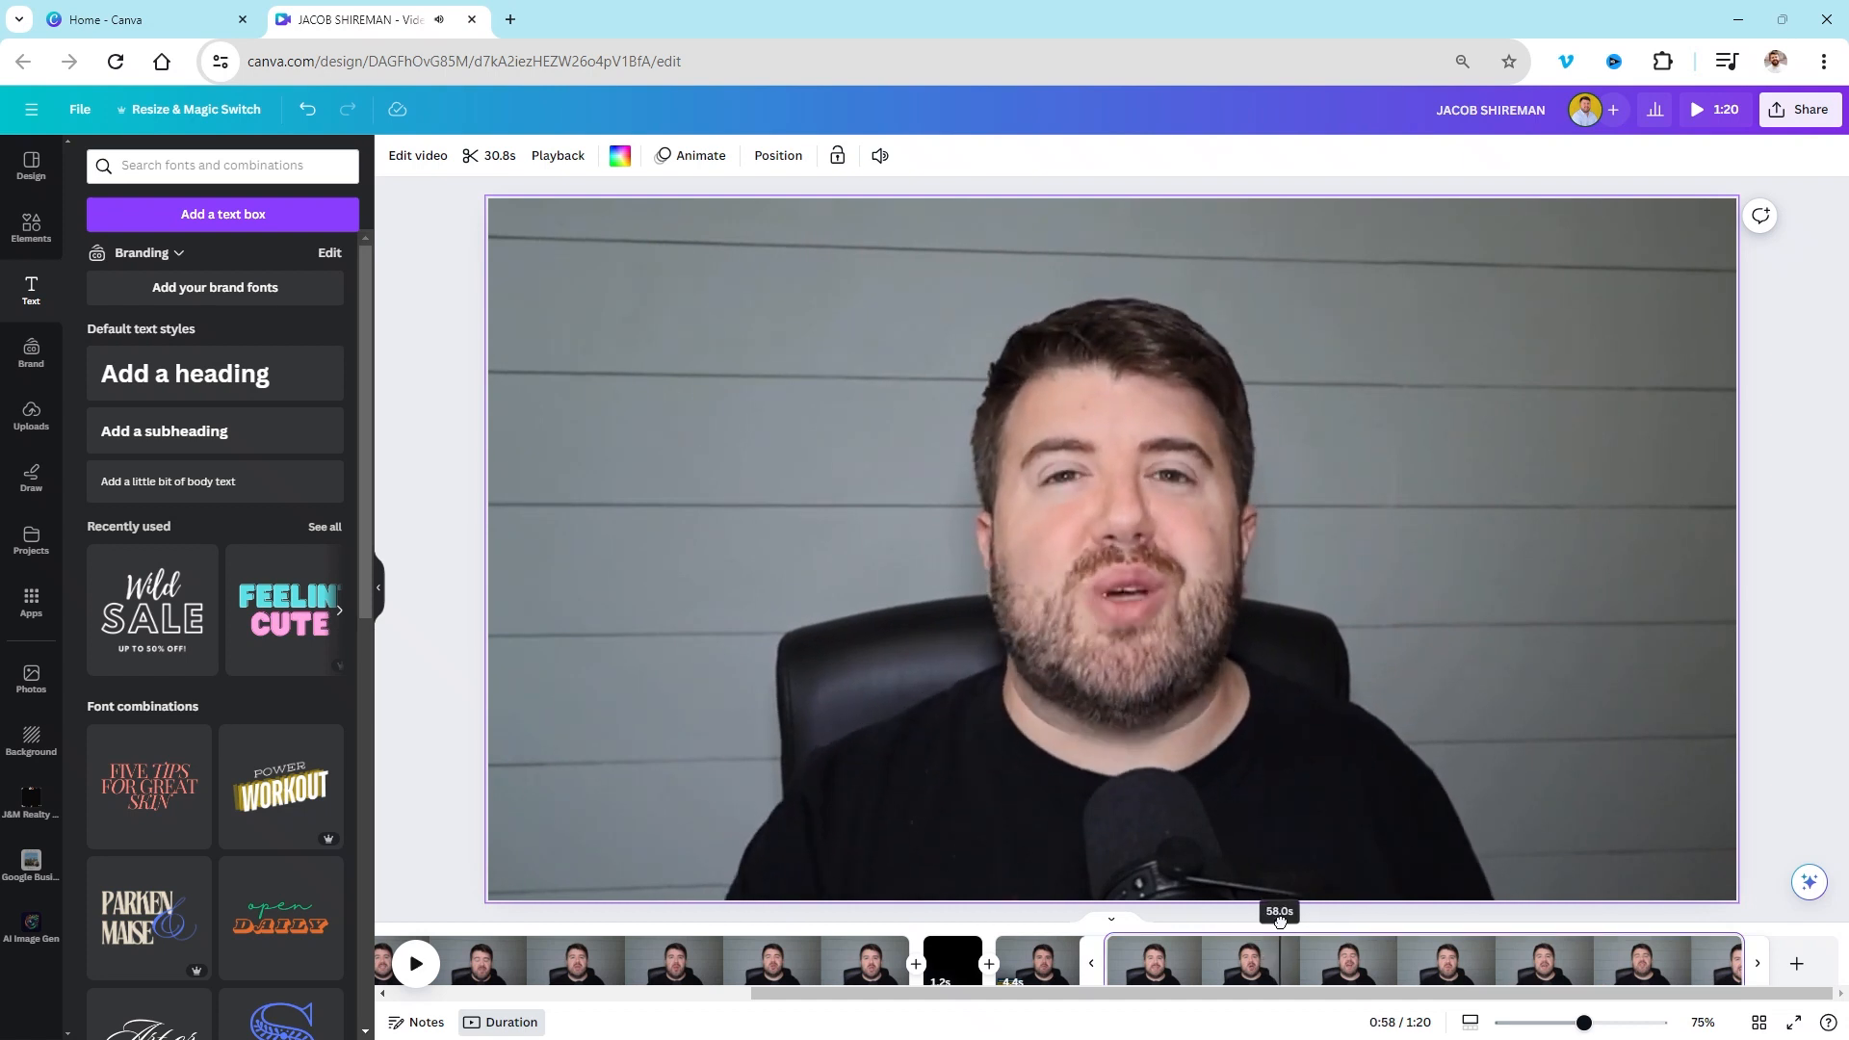
Step: Search Elements for 'youtube subscribe' and open Edit video for the added Subscribe clip
left_click(27, 216)
left_click(159, 165)
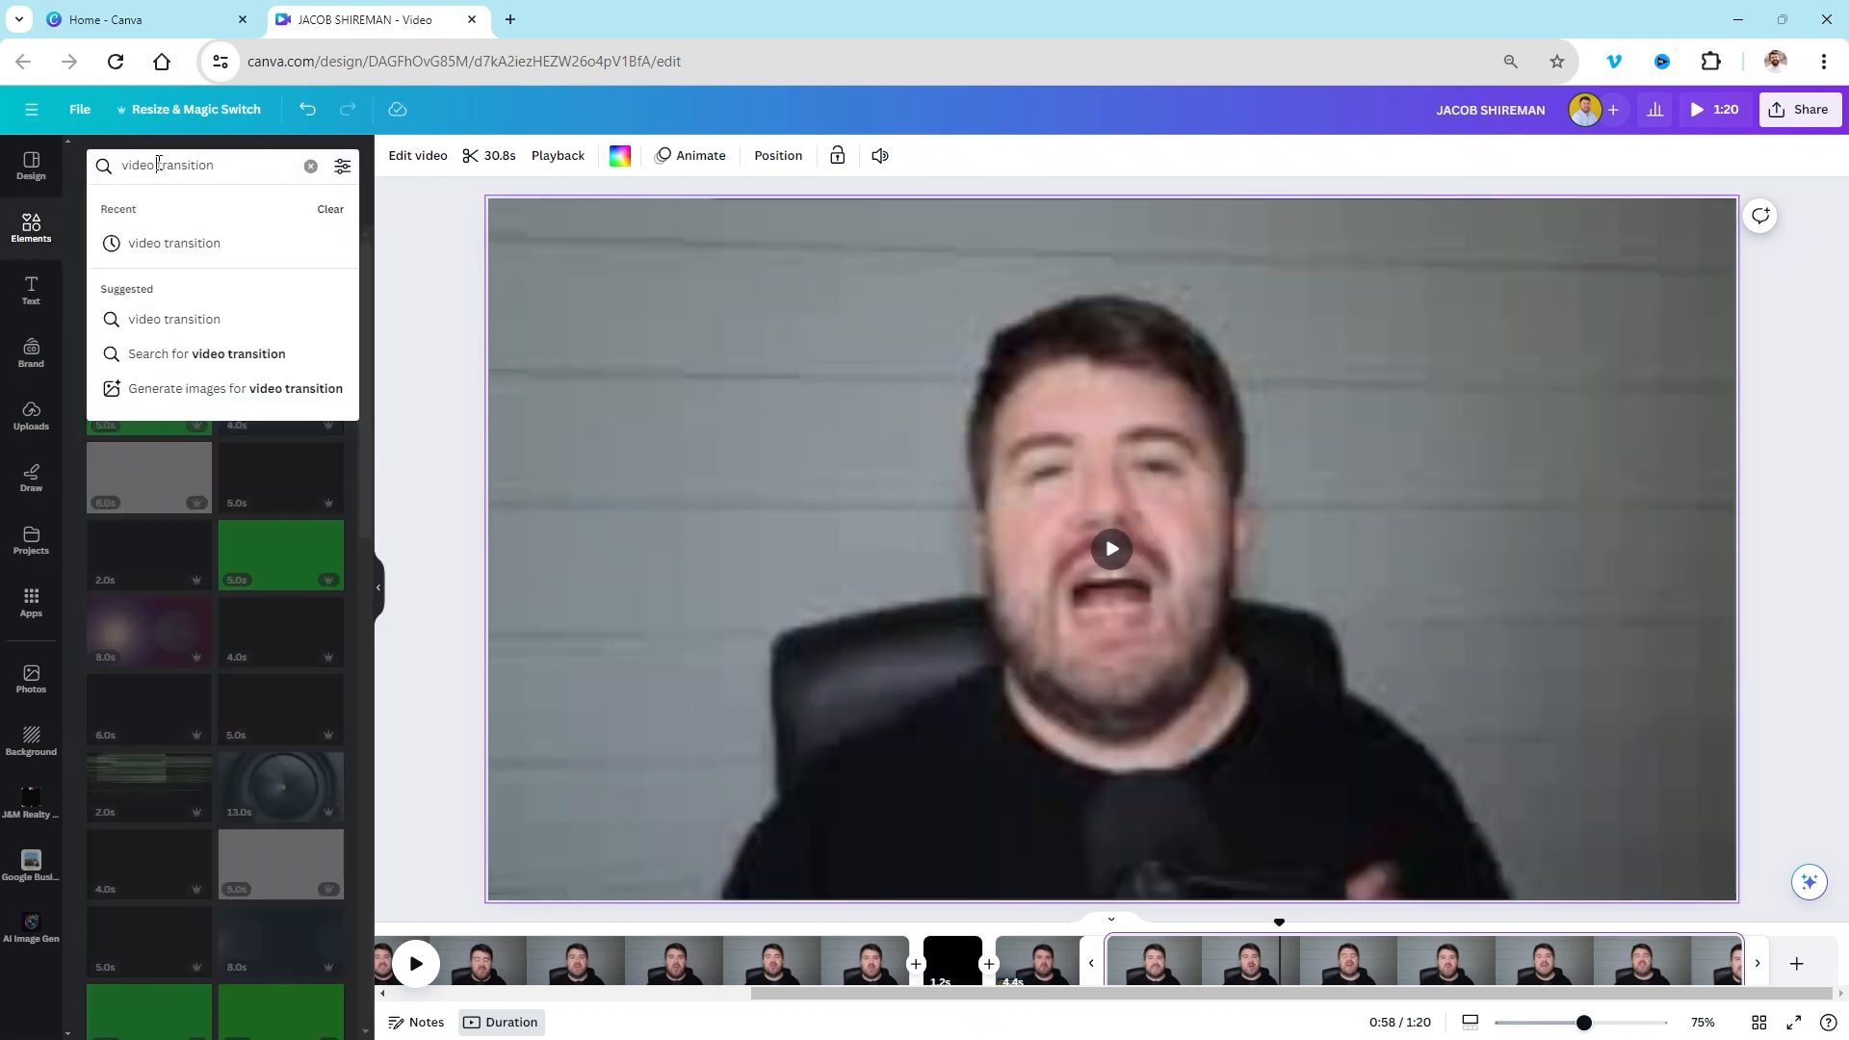
left_click_drag(221, 168, 114, 172)
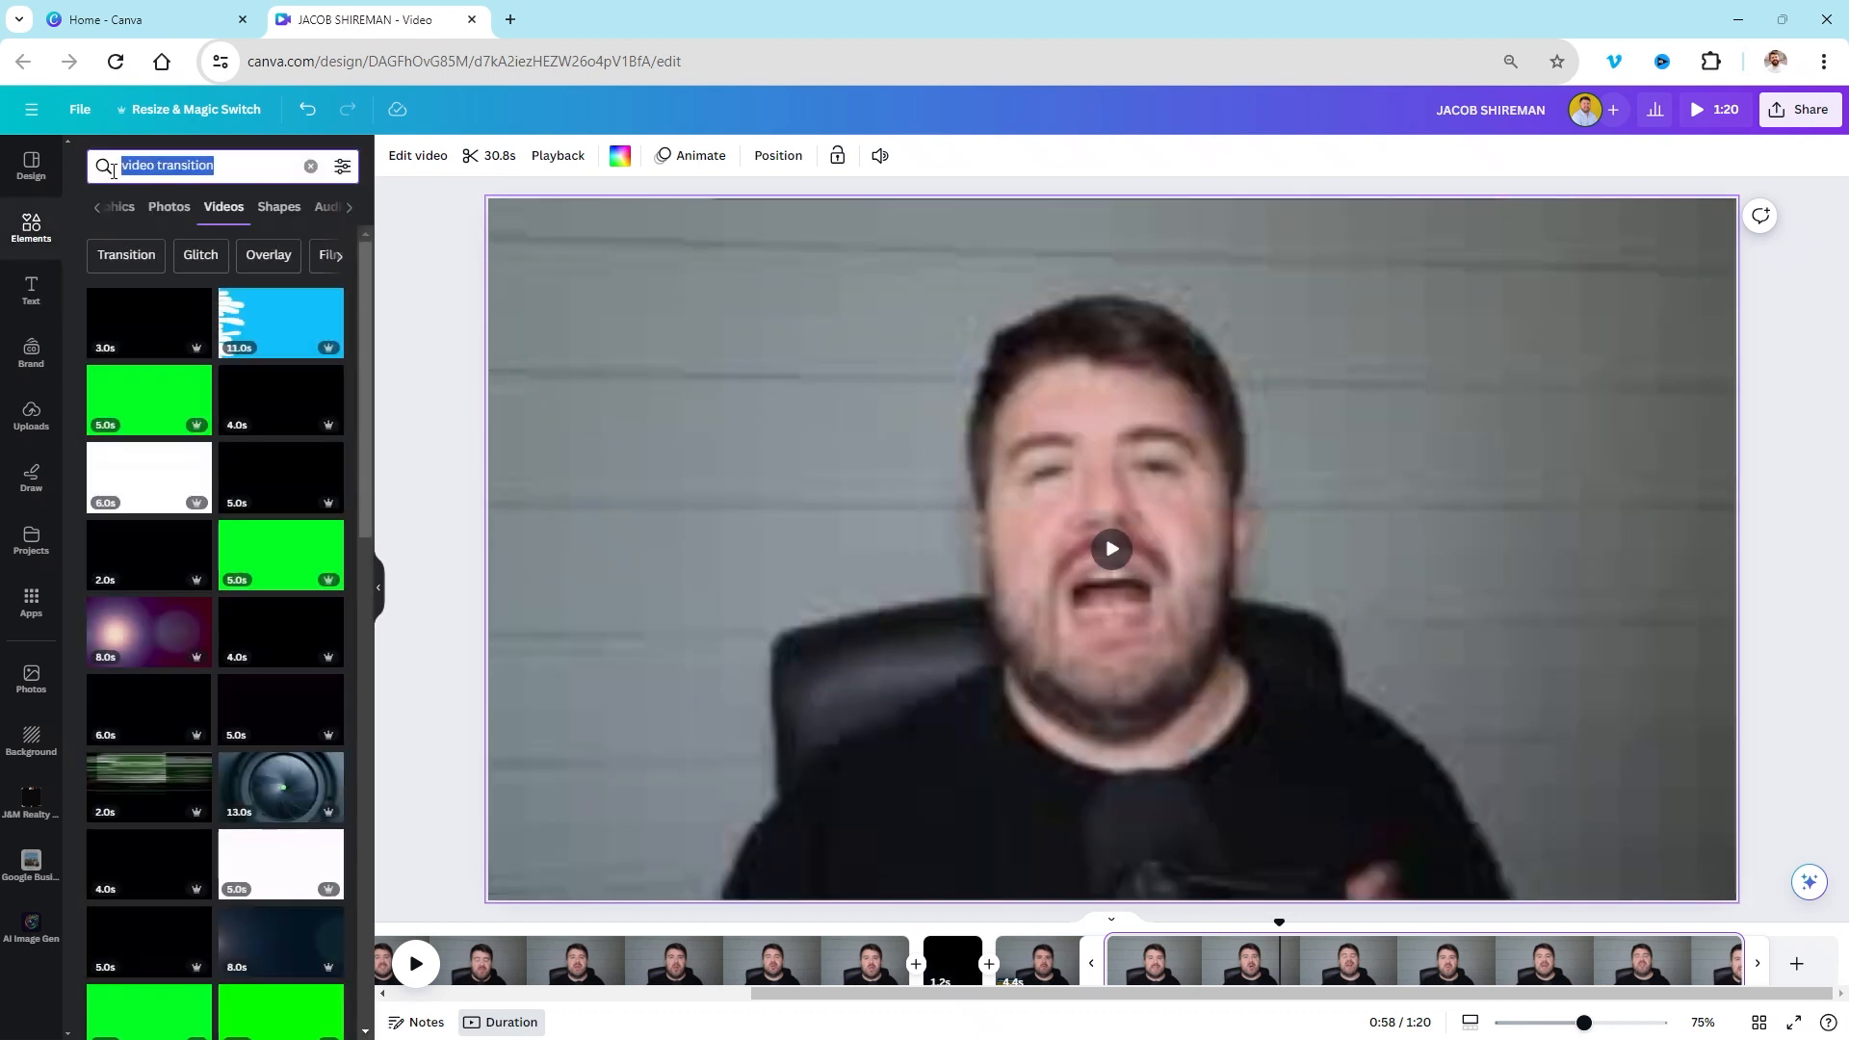
key("BackSpace")
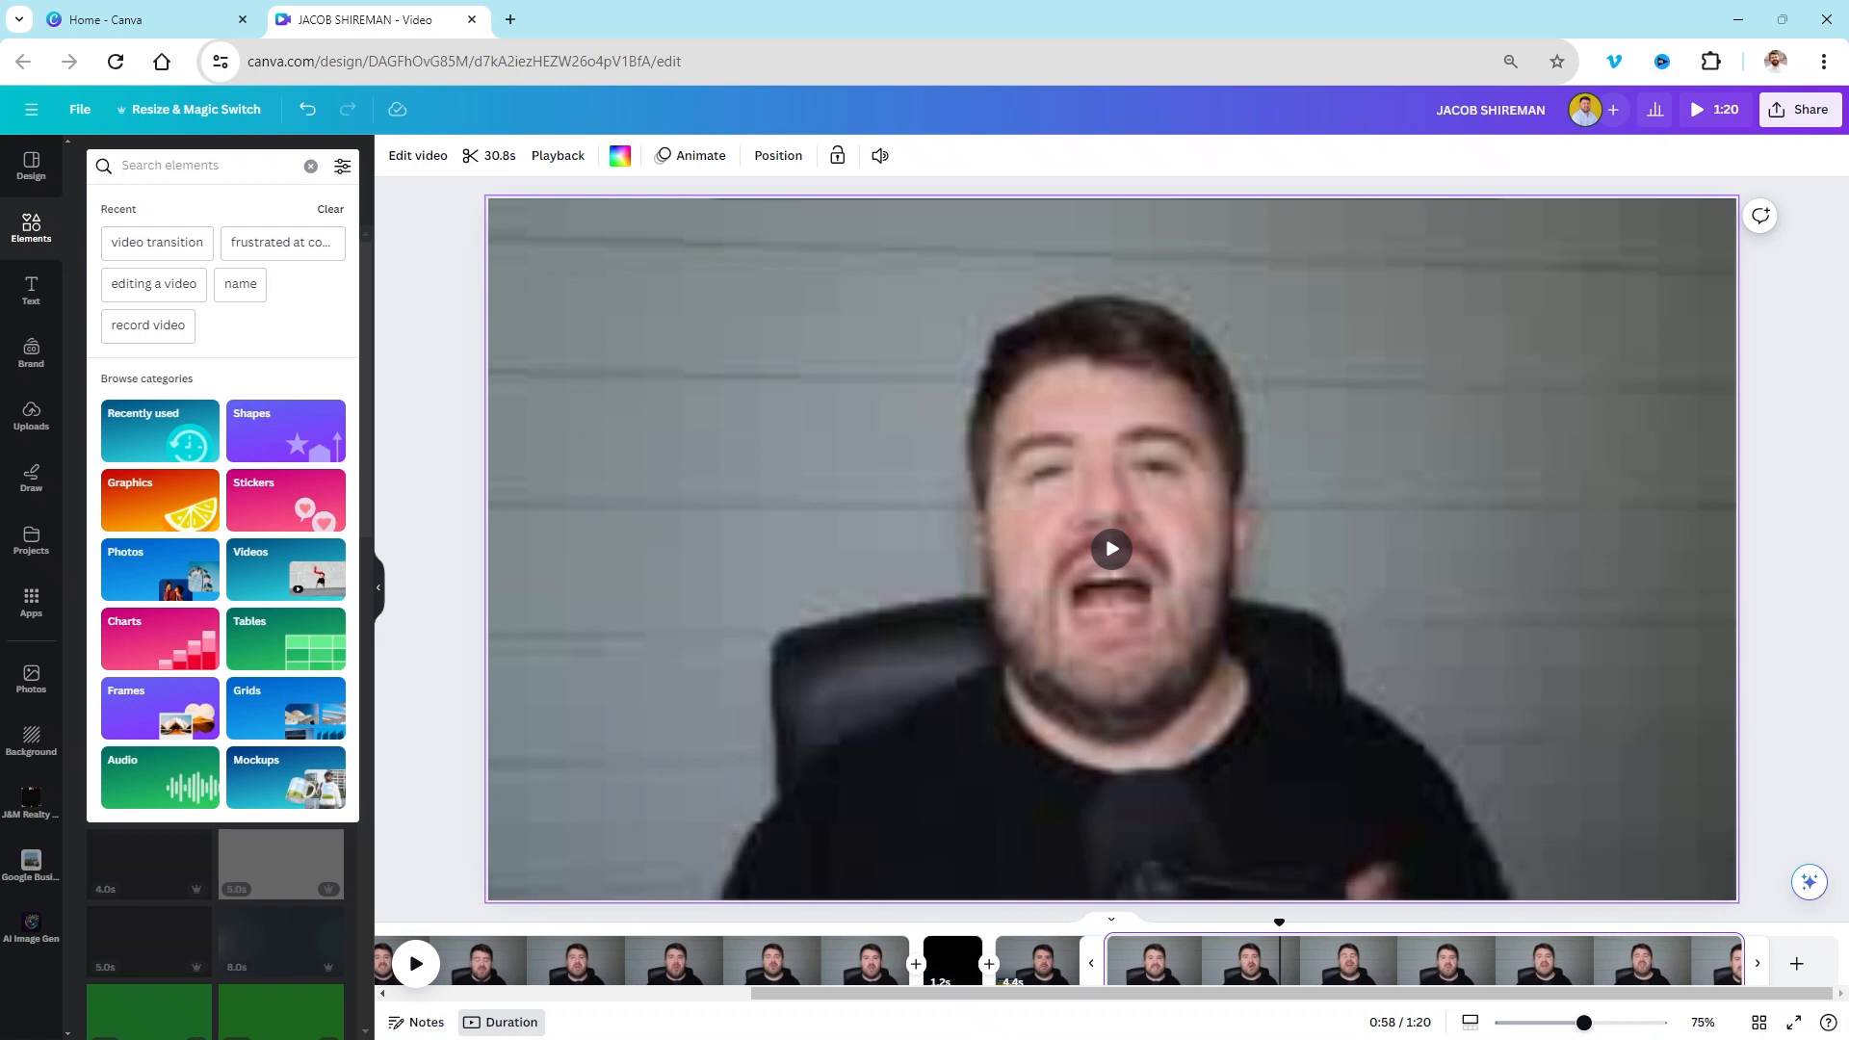
type("youtub")
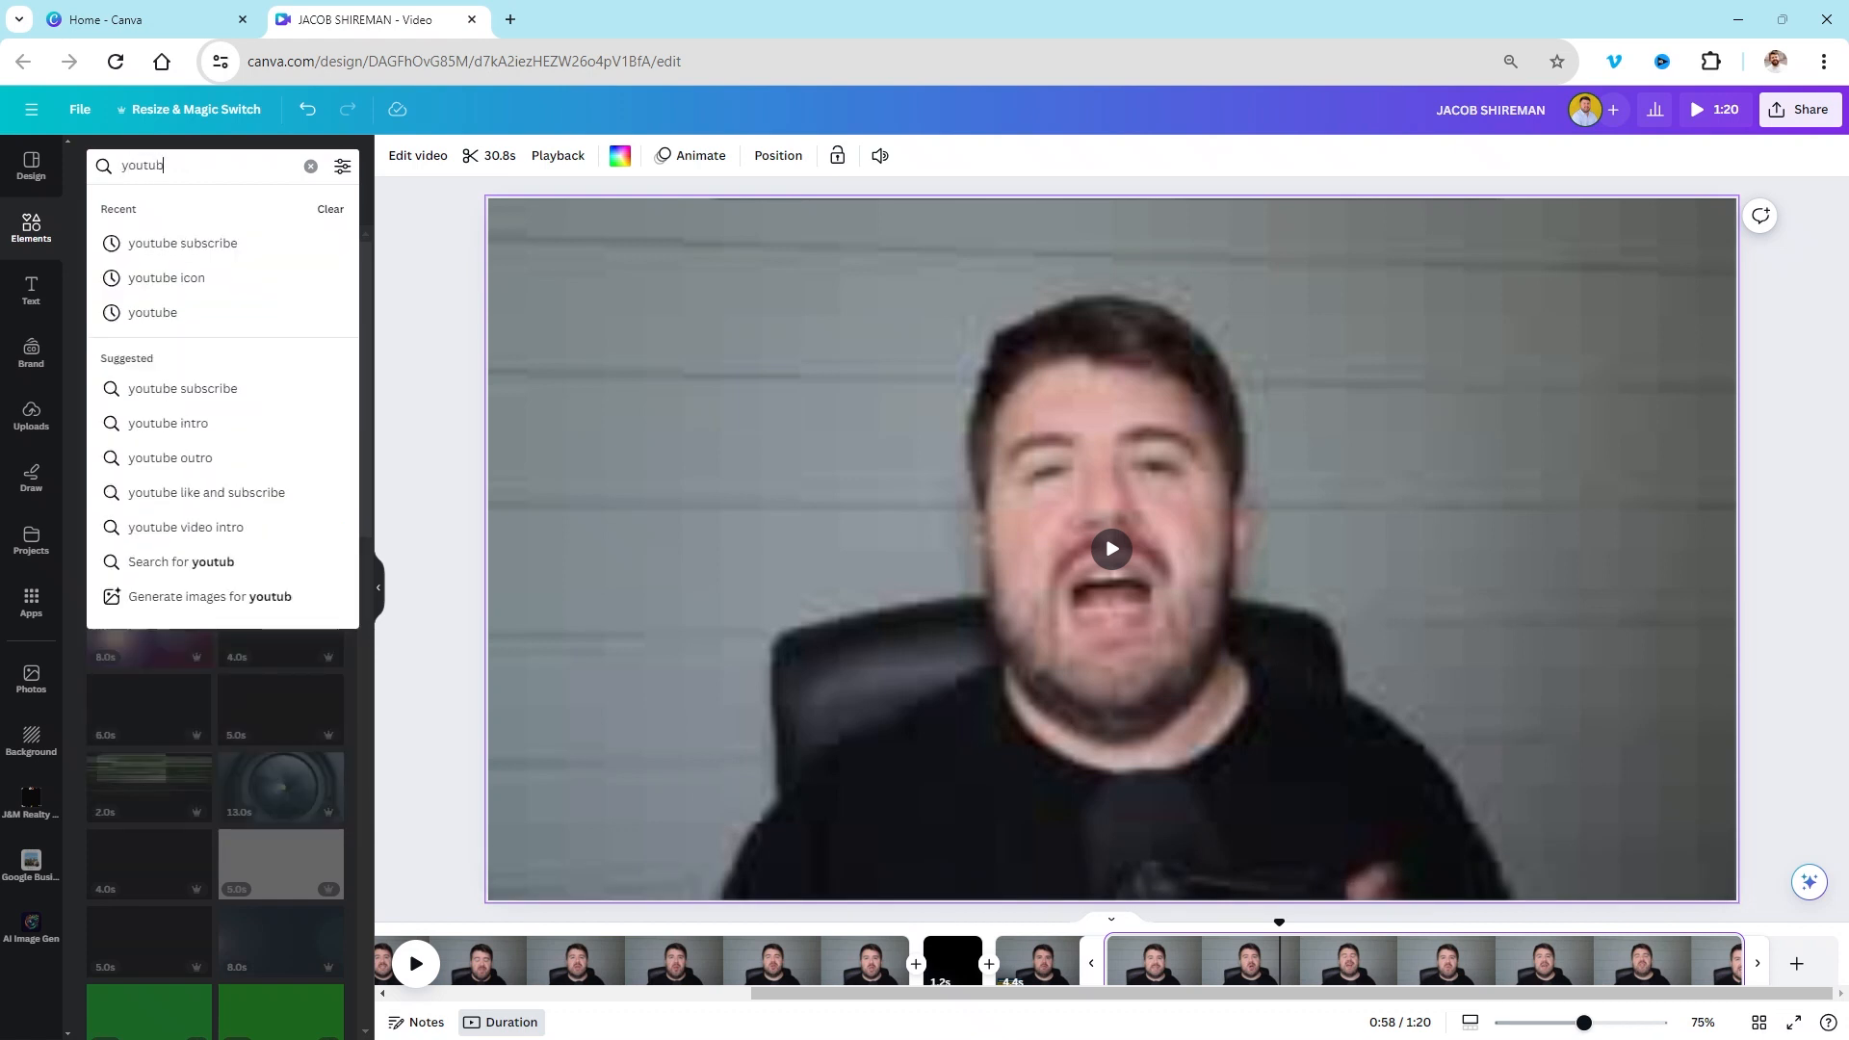
type("e subscribe")
key("Return")
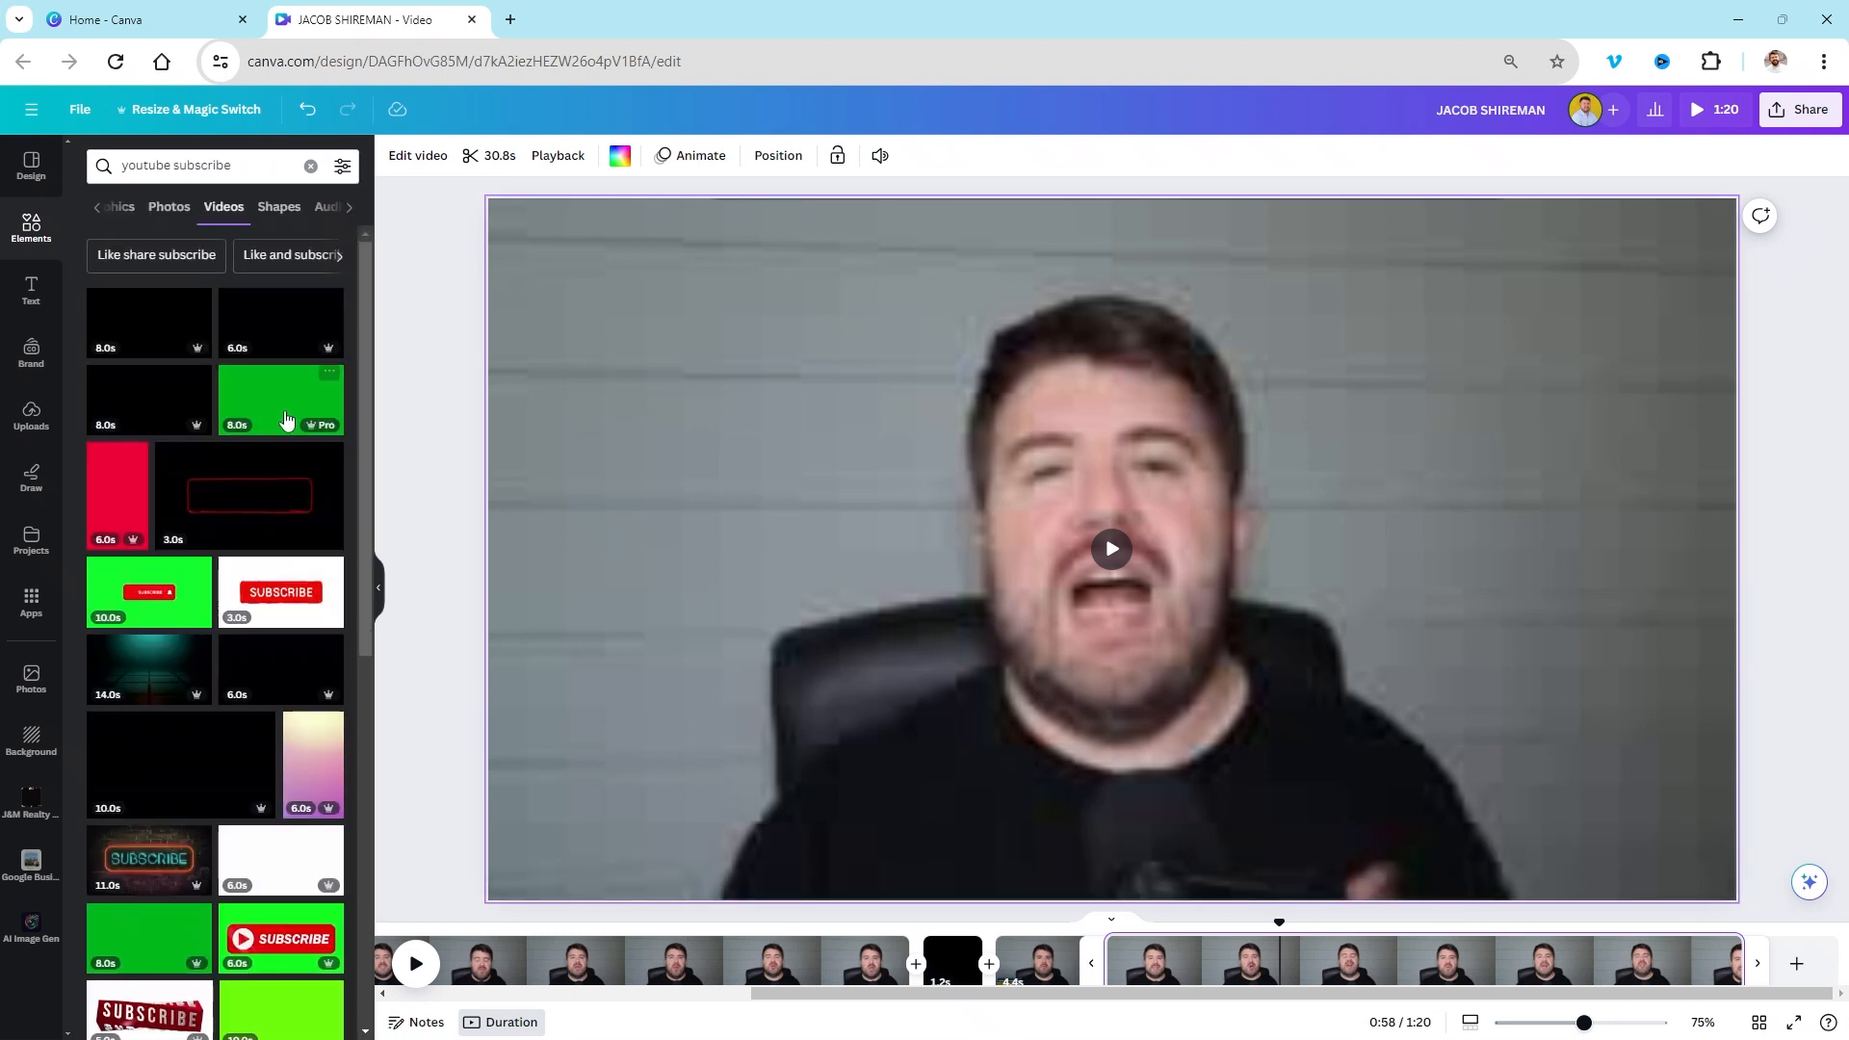
scroll(294, 443, "down", 5)
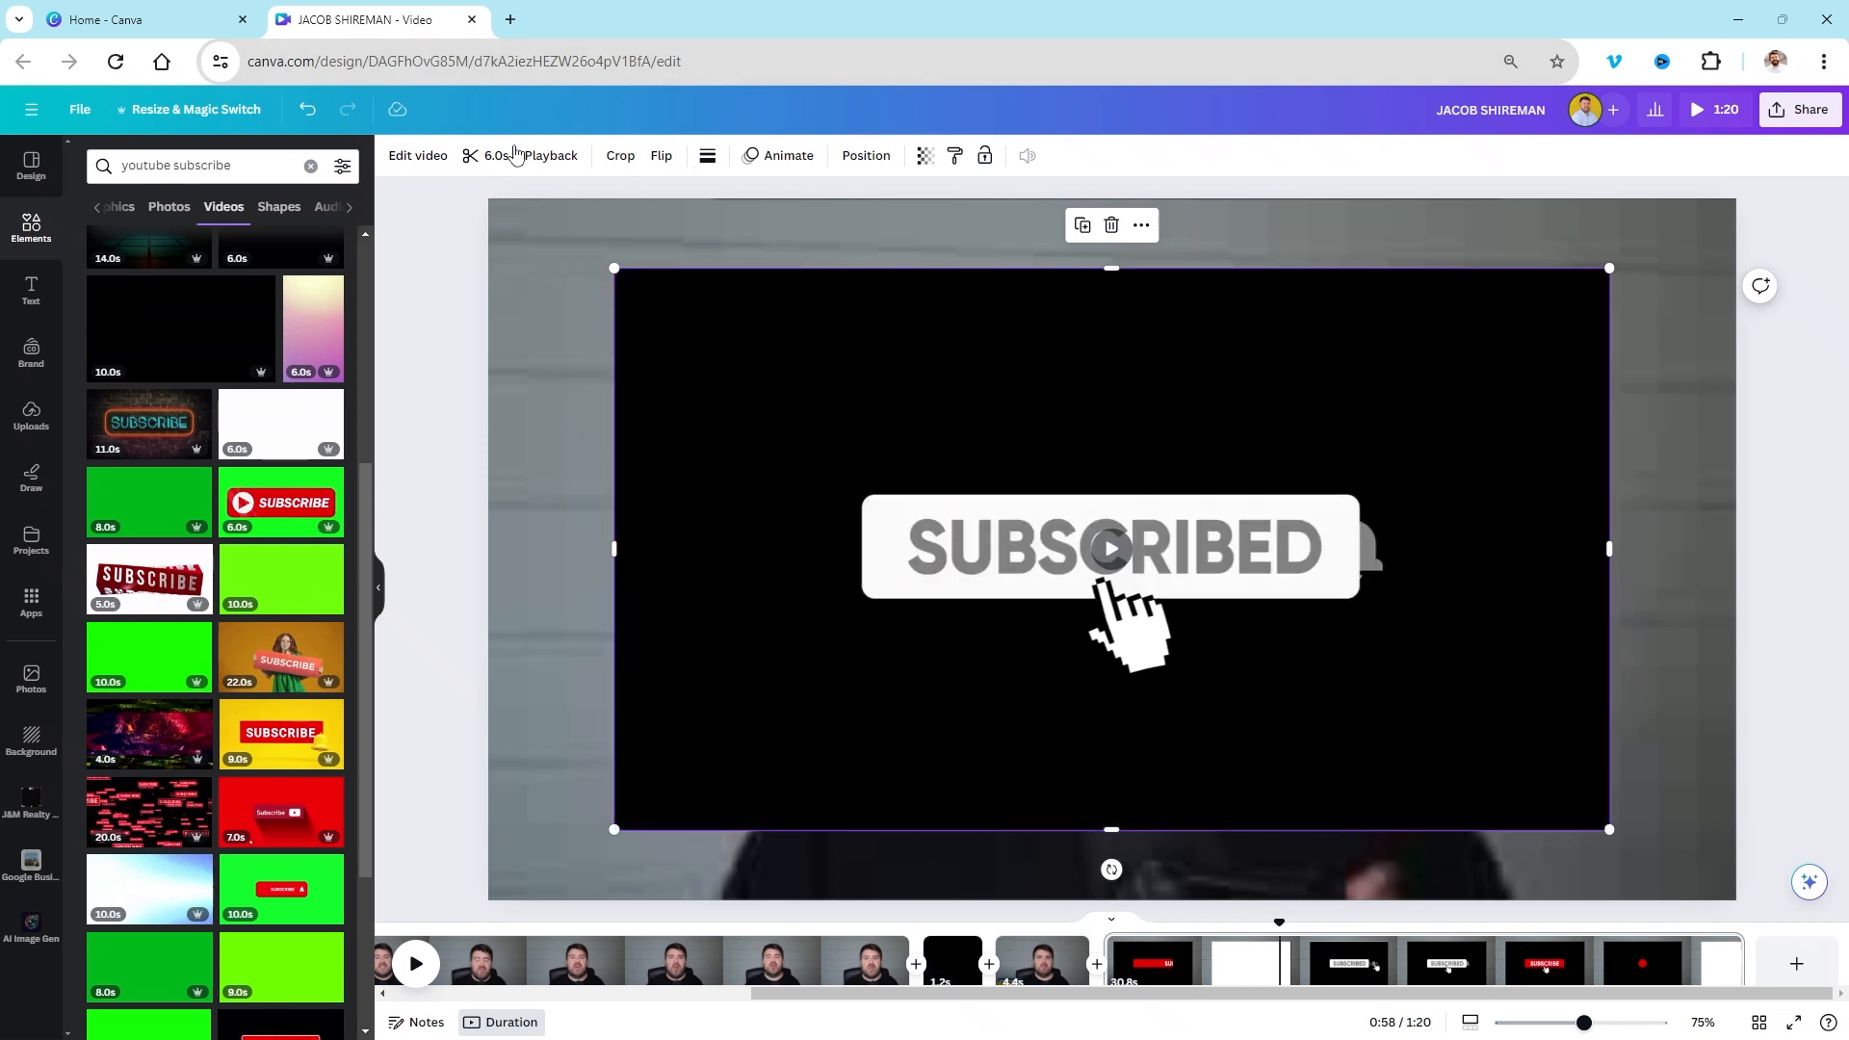
left_click(401, 160)
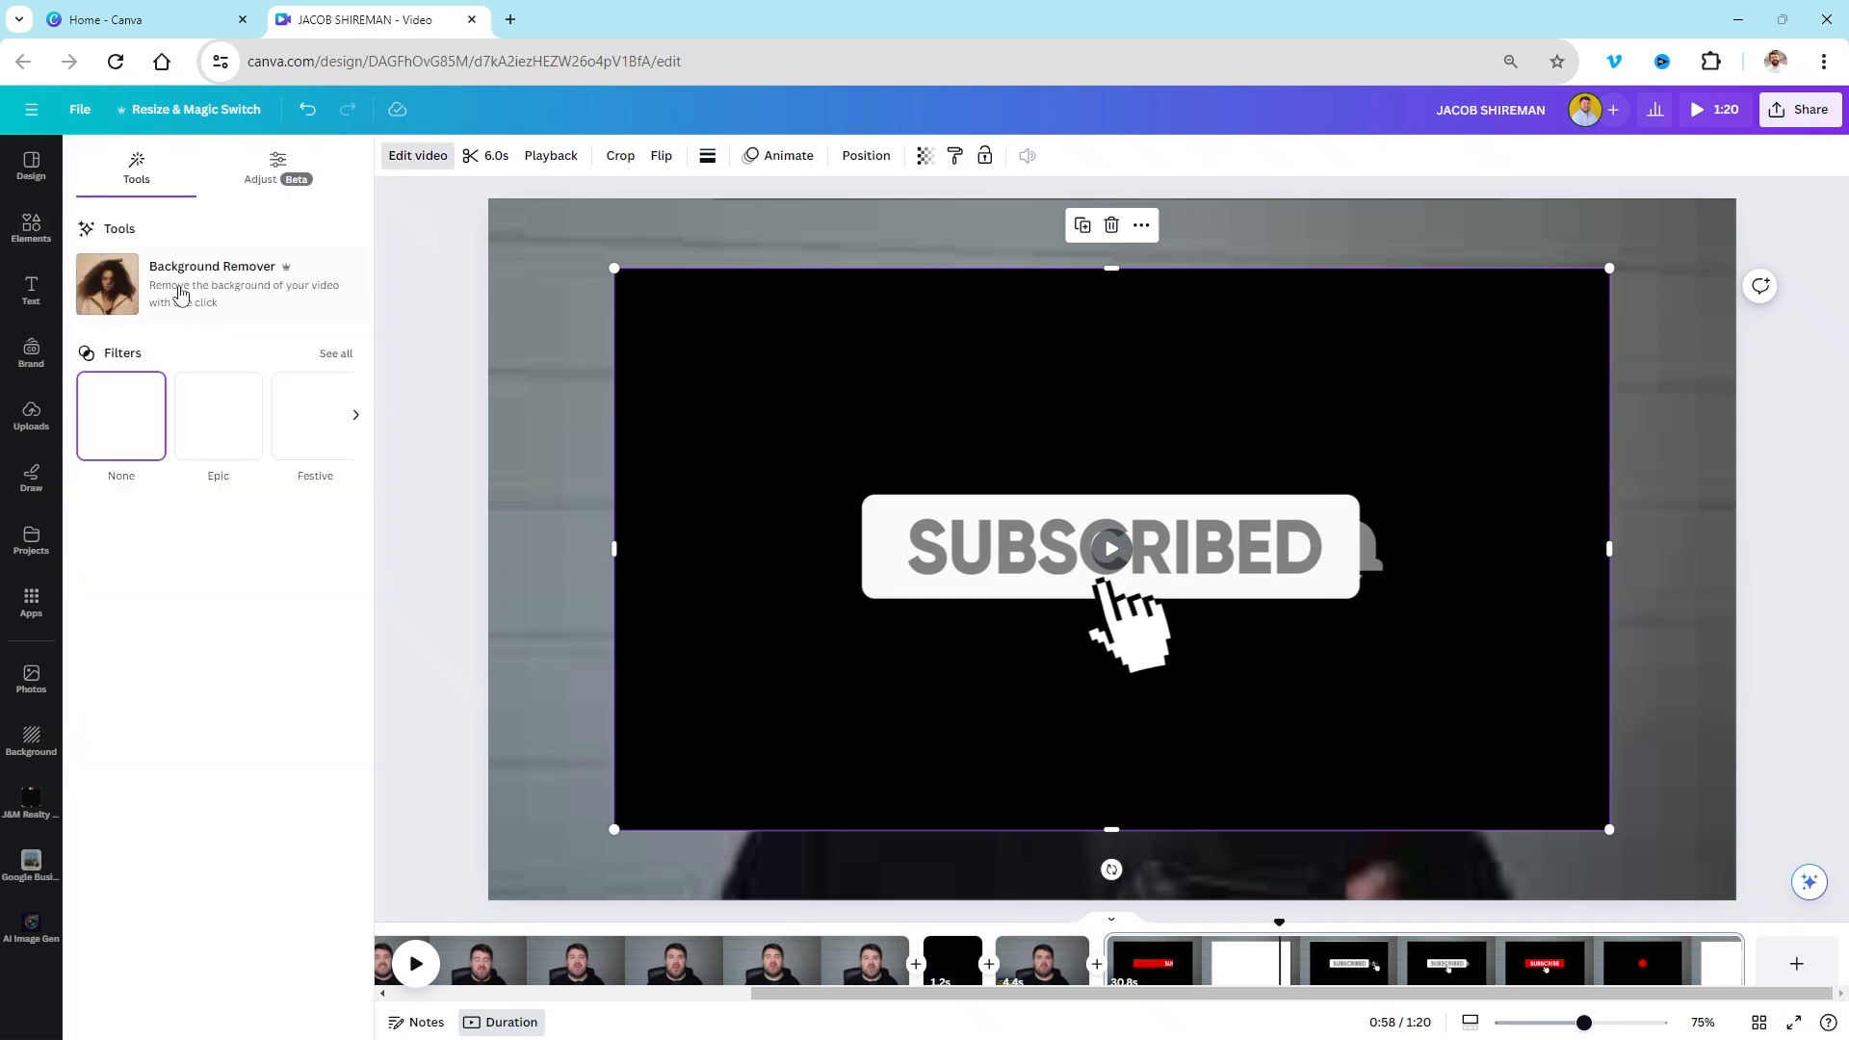
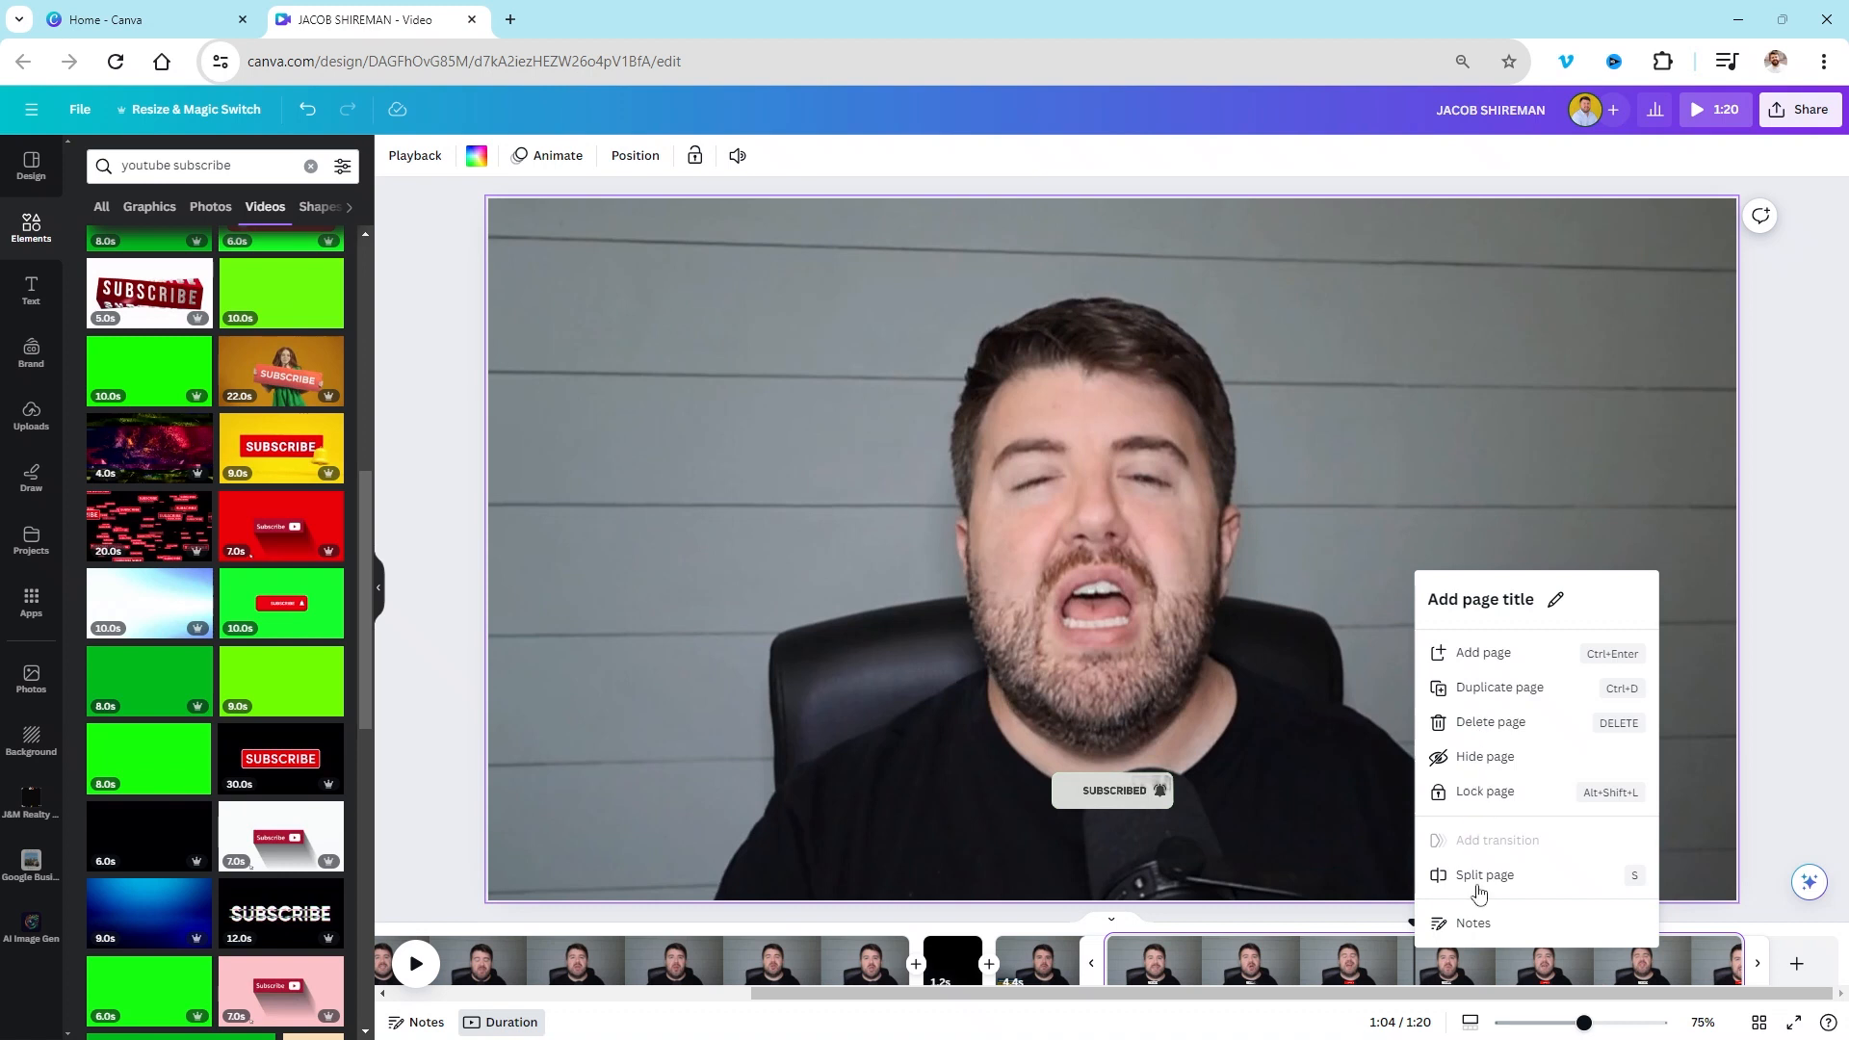
Step: Split the talking-head clip at this point into a new page and select its video
left_click(1478, 876)
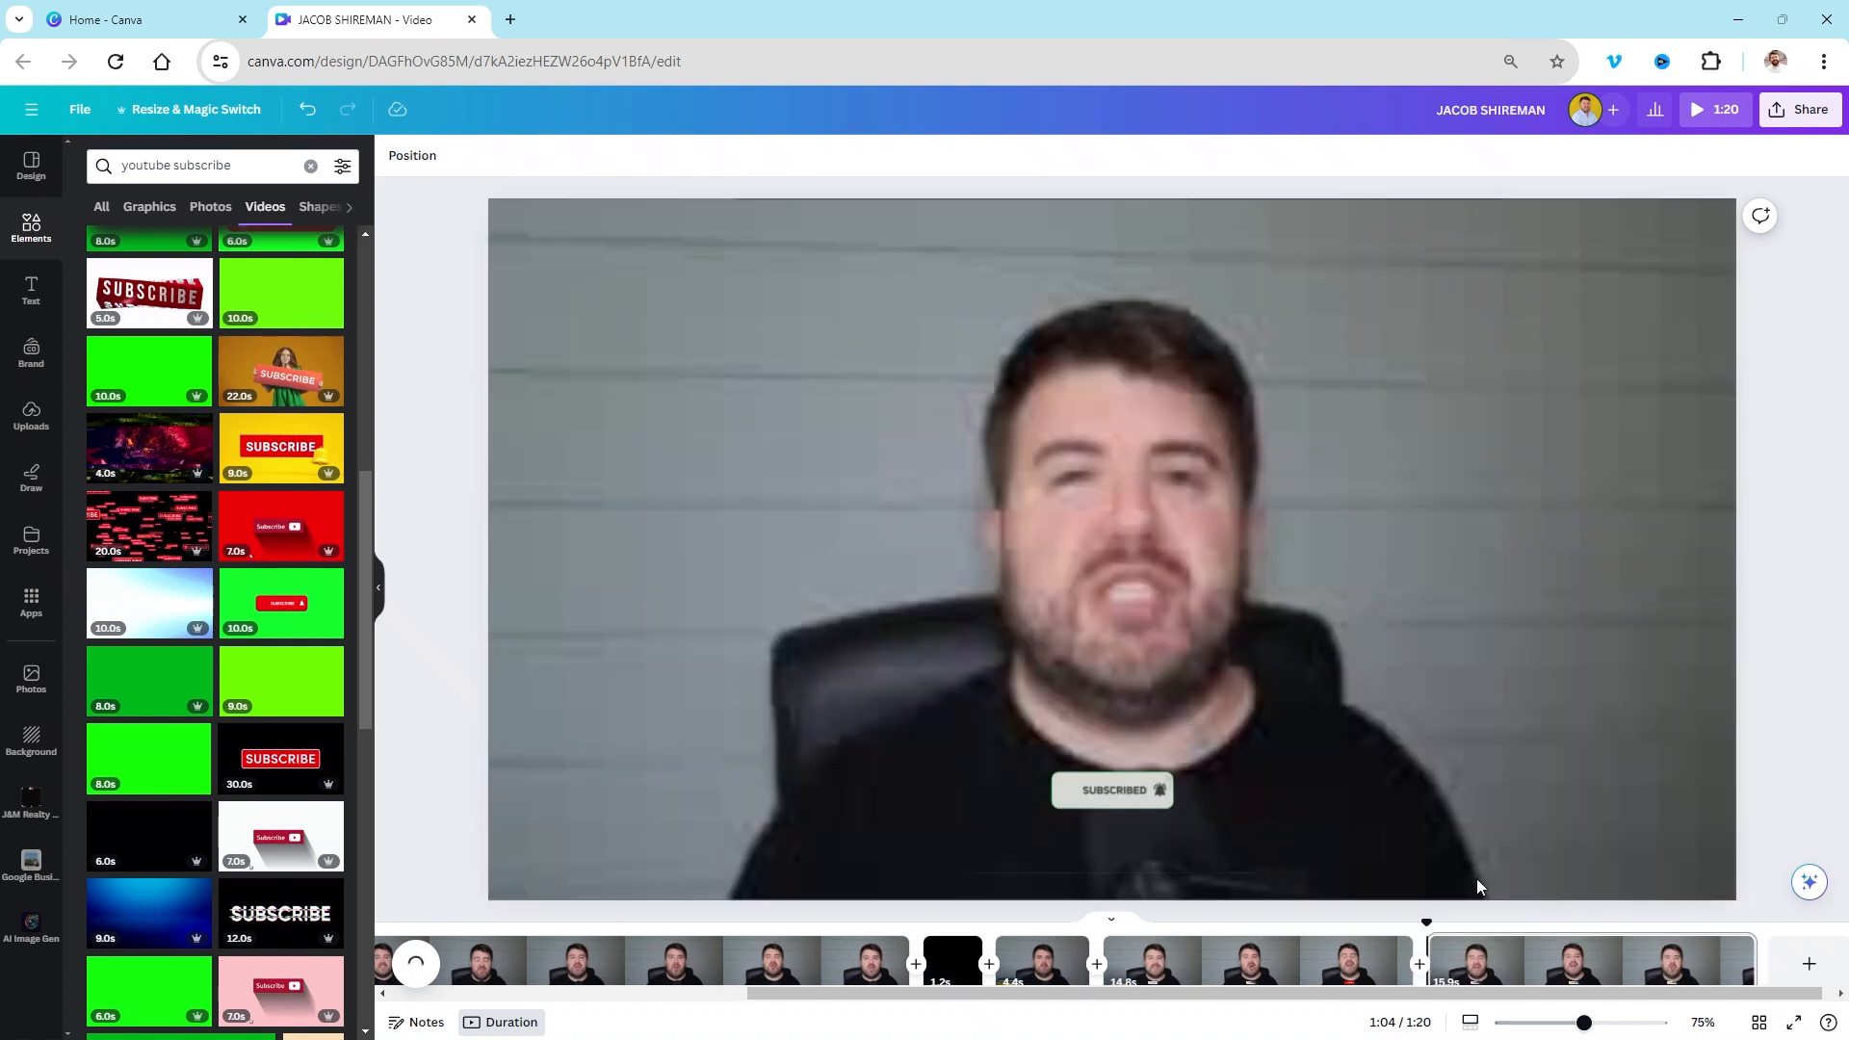
left_click(1516, 966)
left_click(1165, 863)
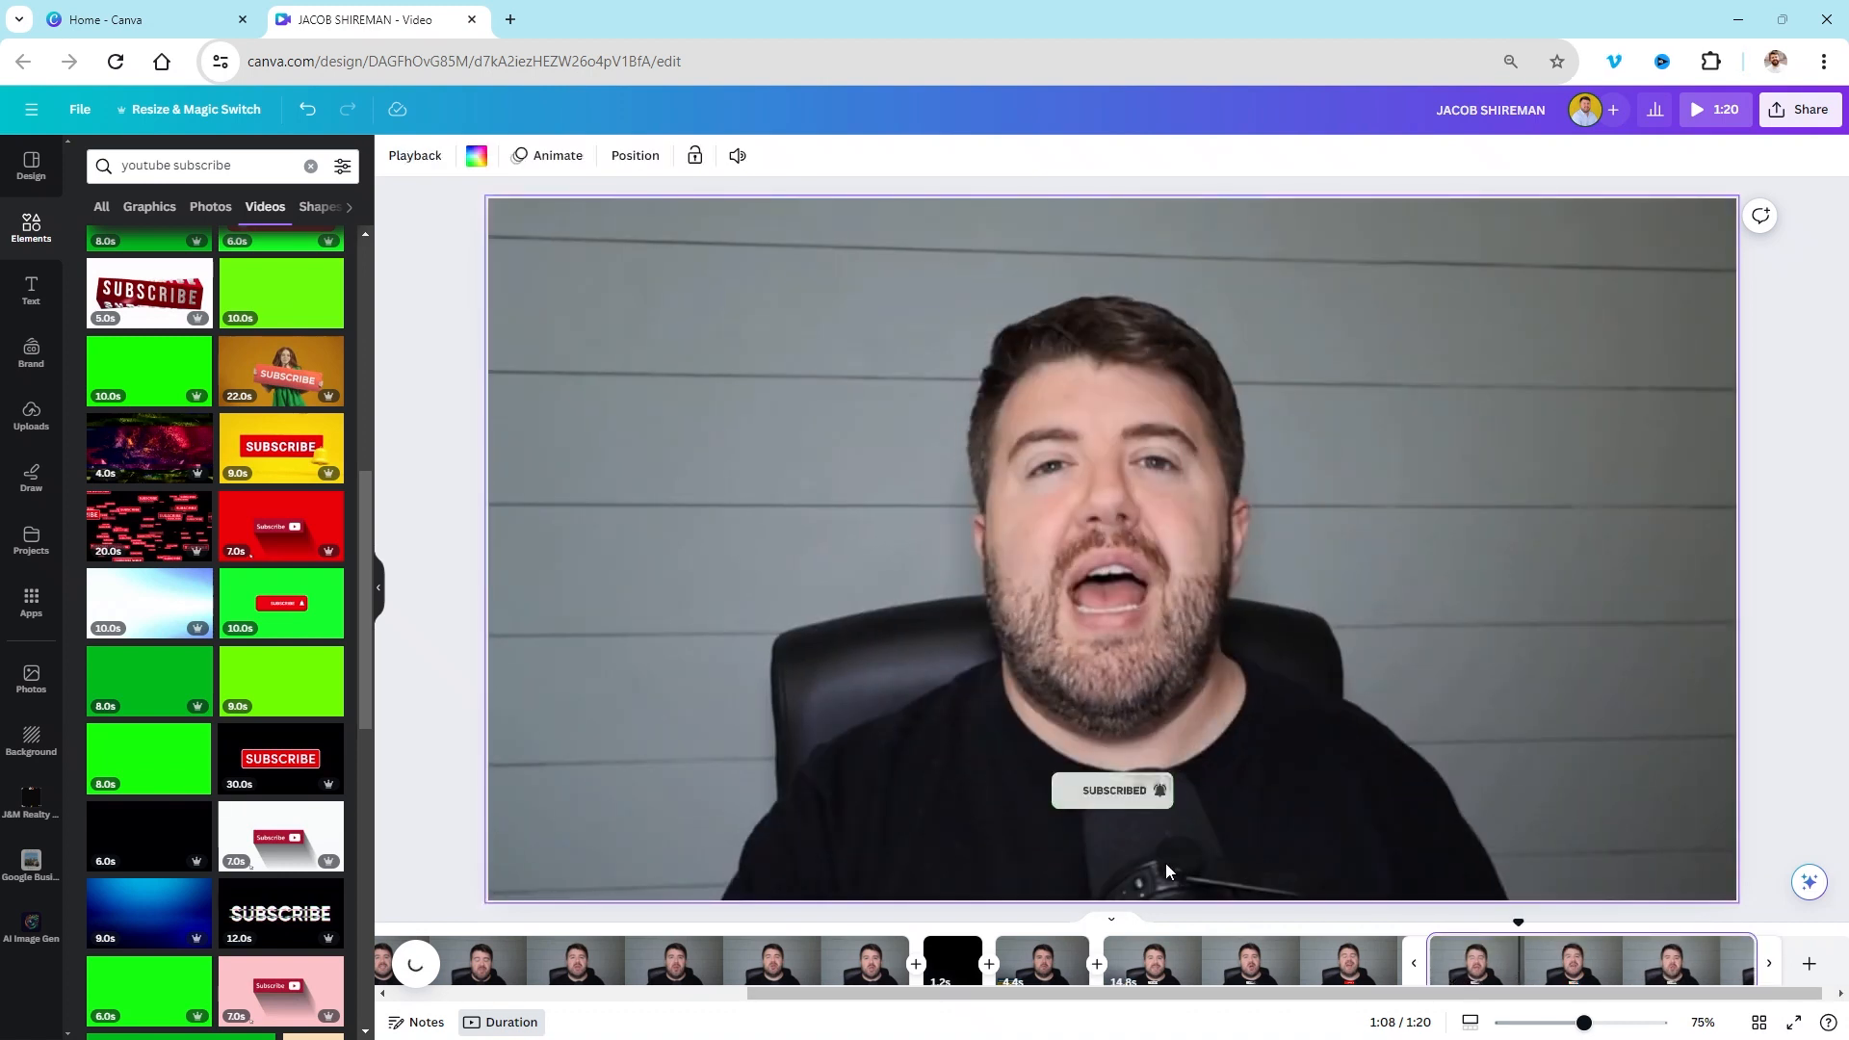
Step: Delete the SUBSCRIBED button overlay from the new page, then select the 4.4s clip
left_click(1112, 799)
key("Delete")
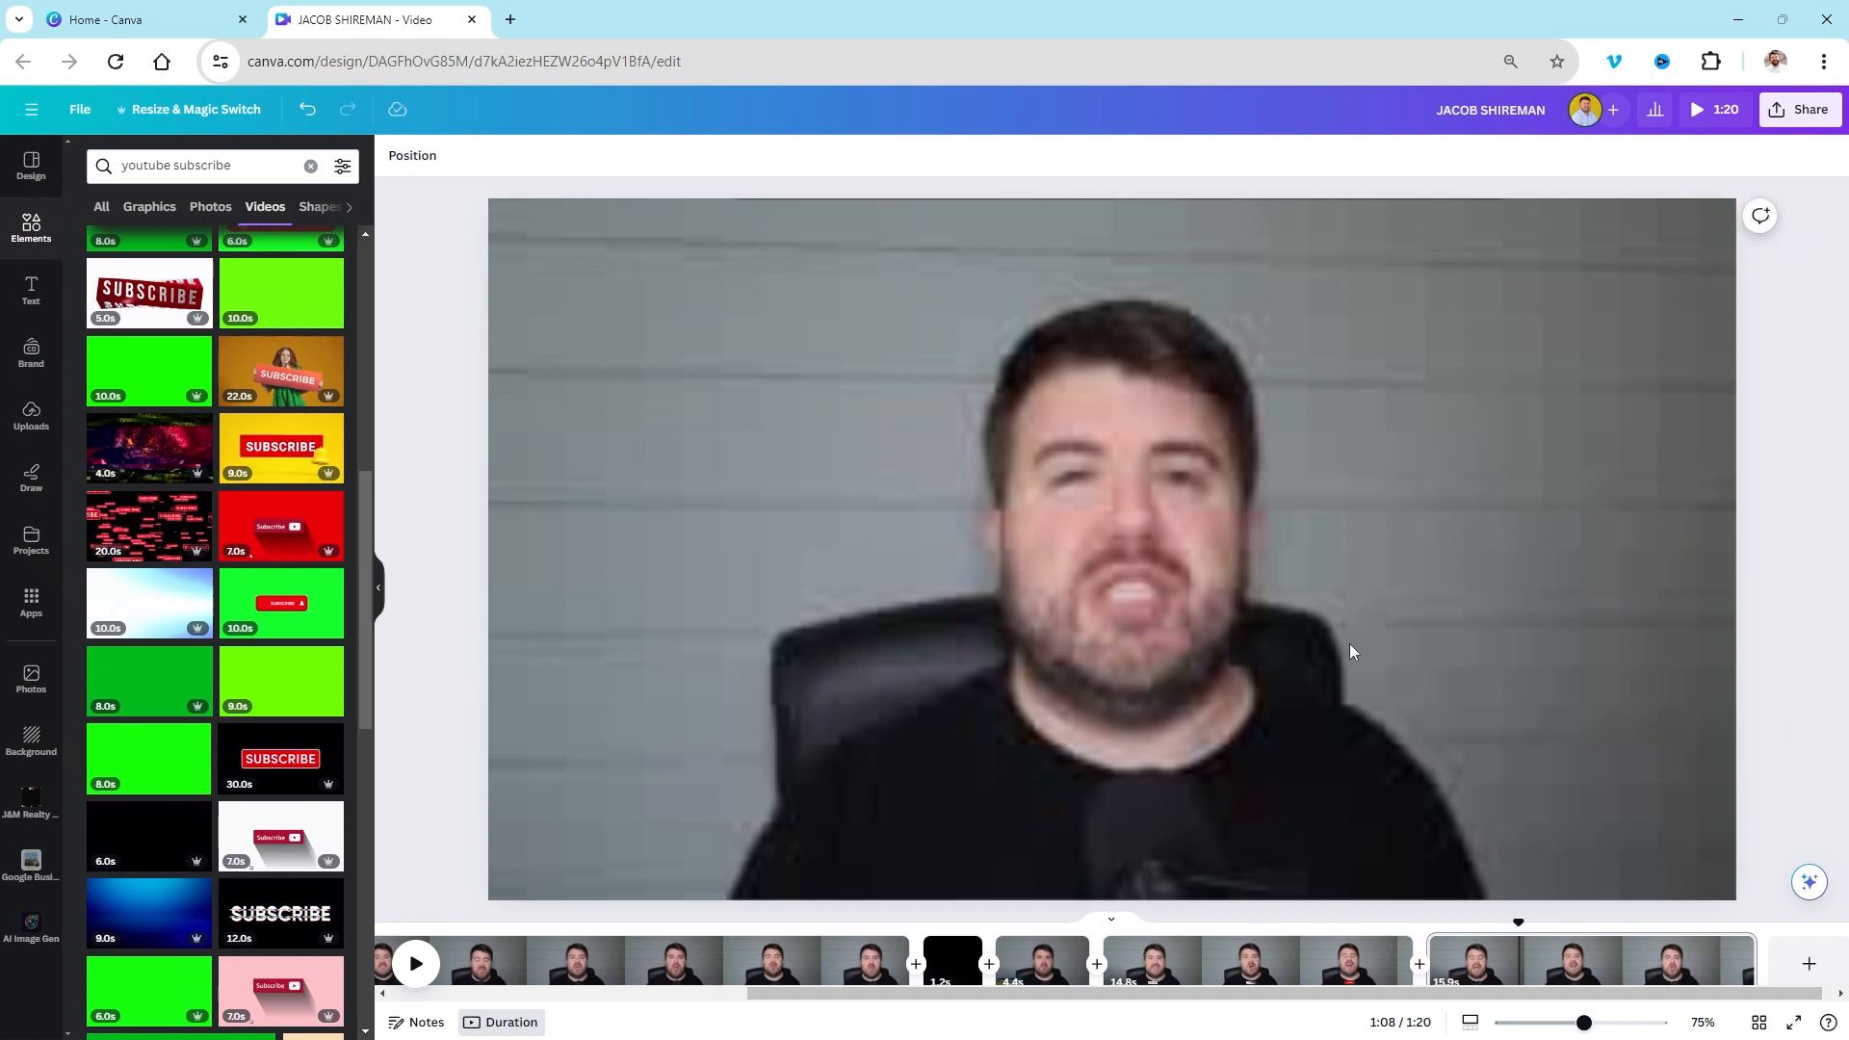
left_click(1077, 951)
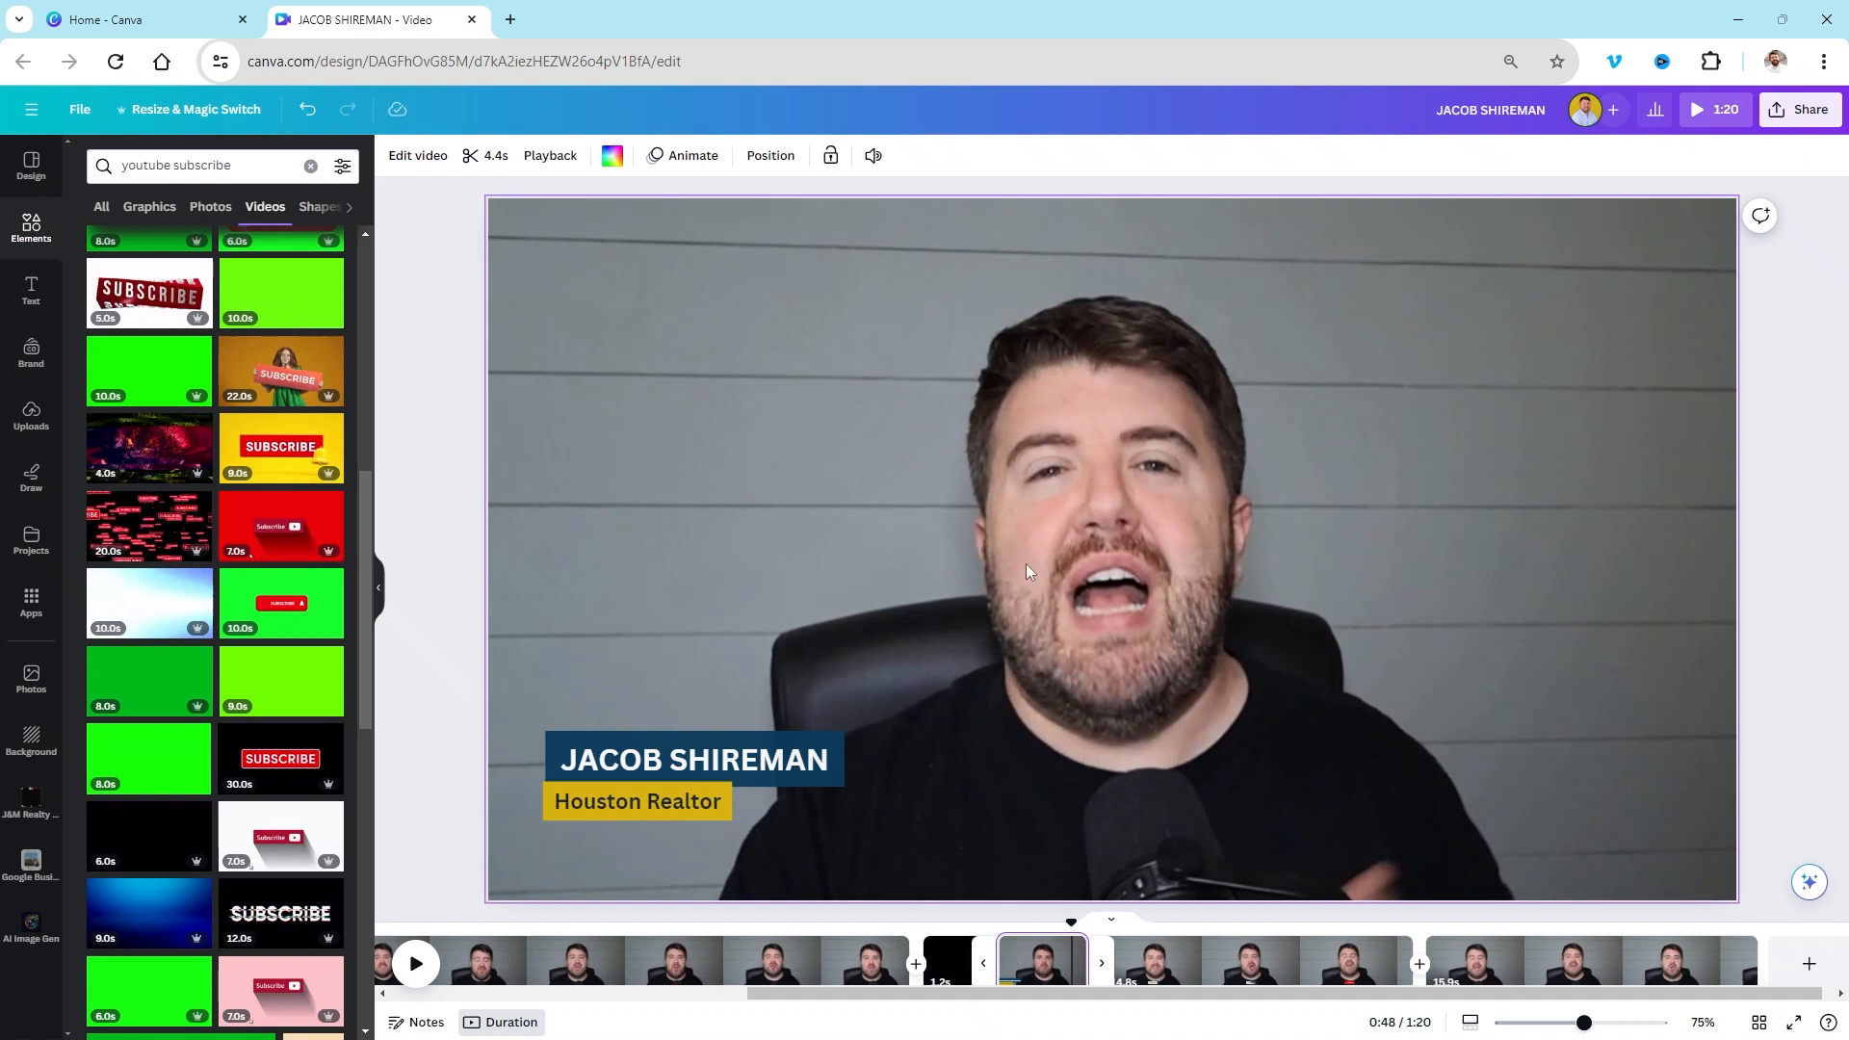
left_click(1108, 556)
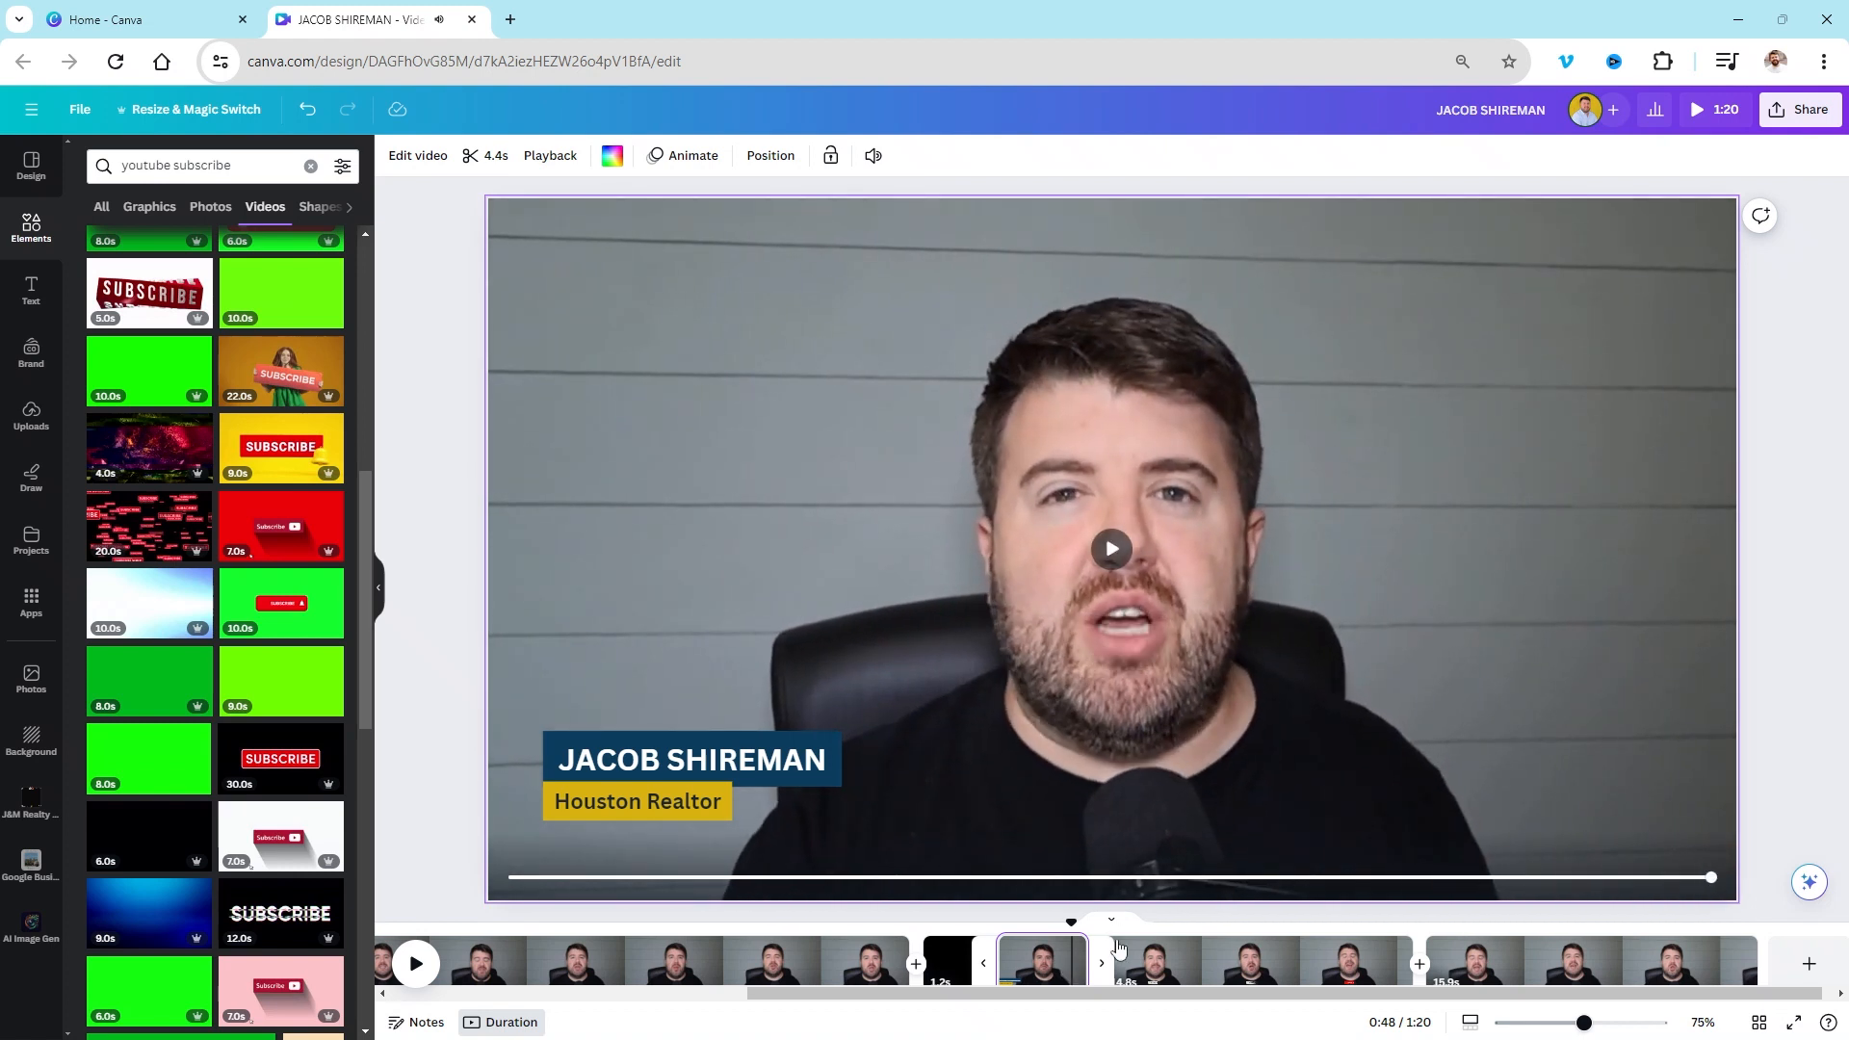
left_click_drag(1071, 921, 1108, 922)
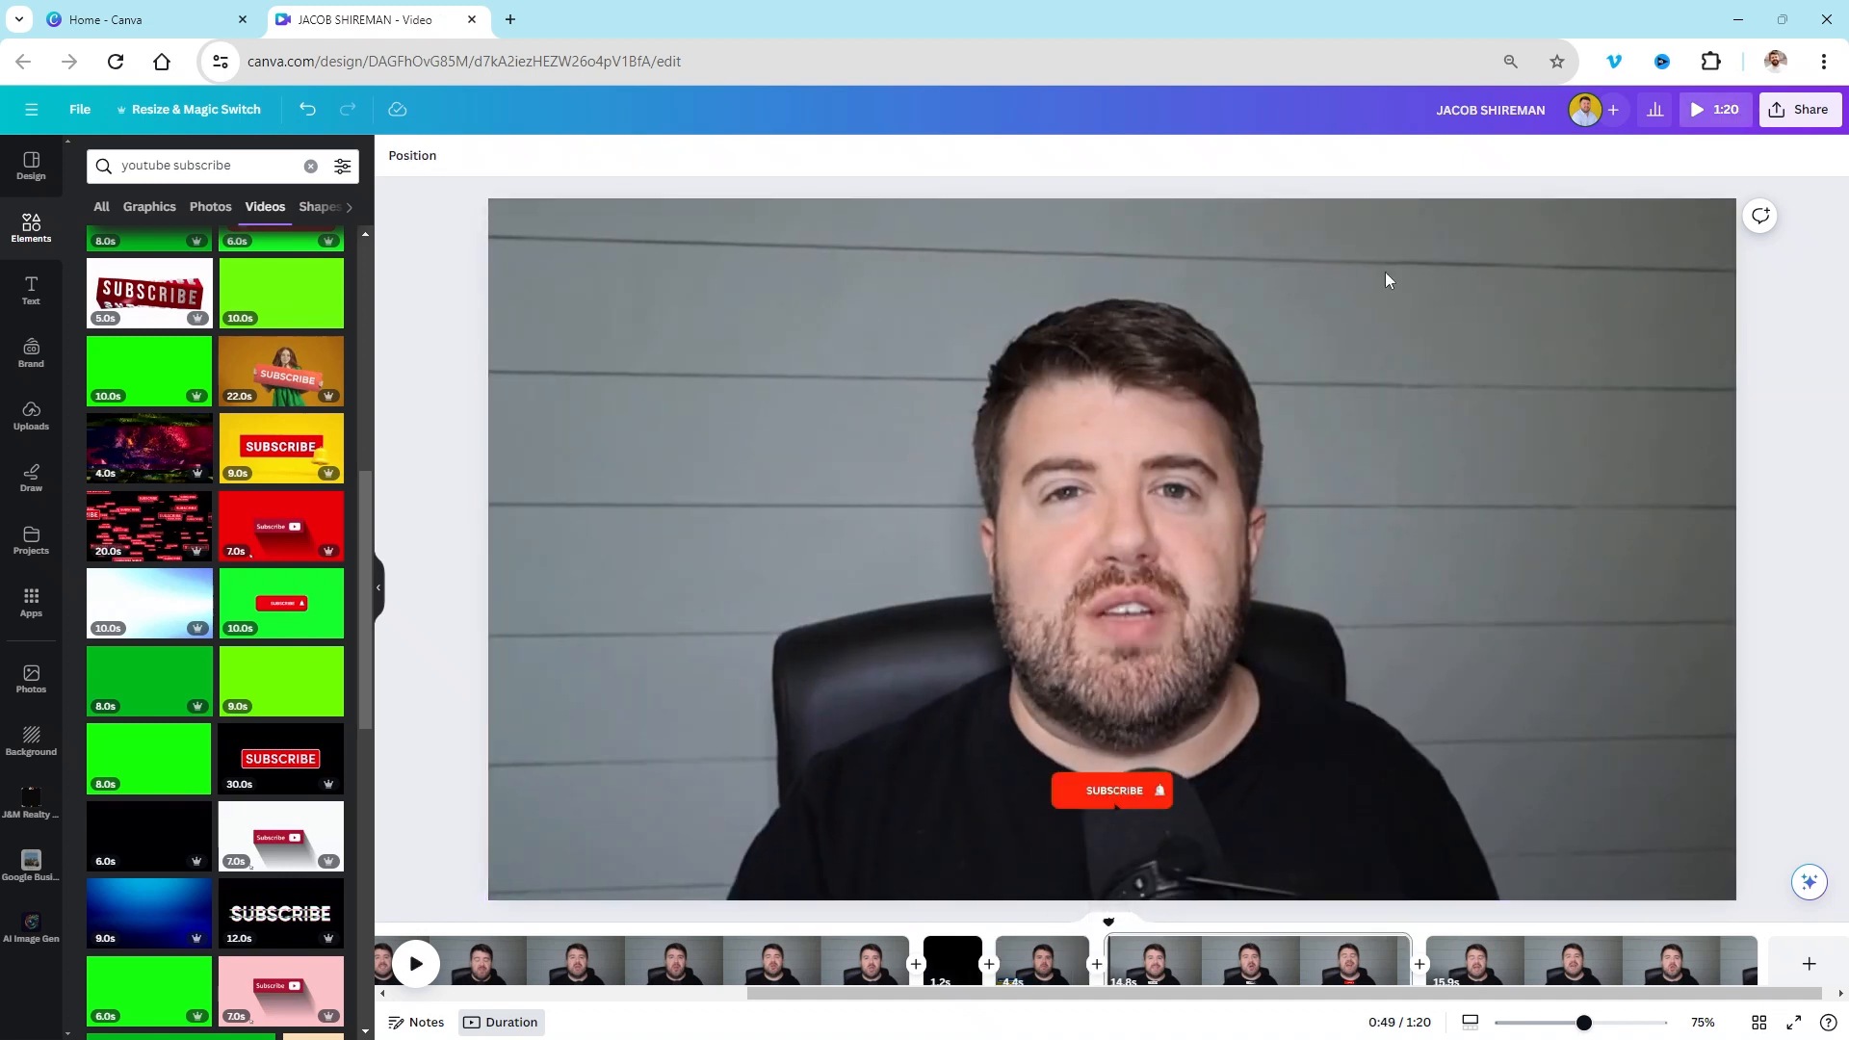
key("space")
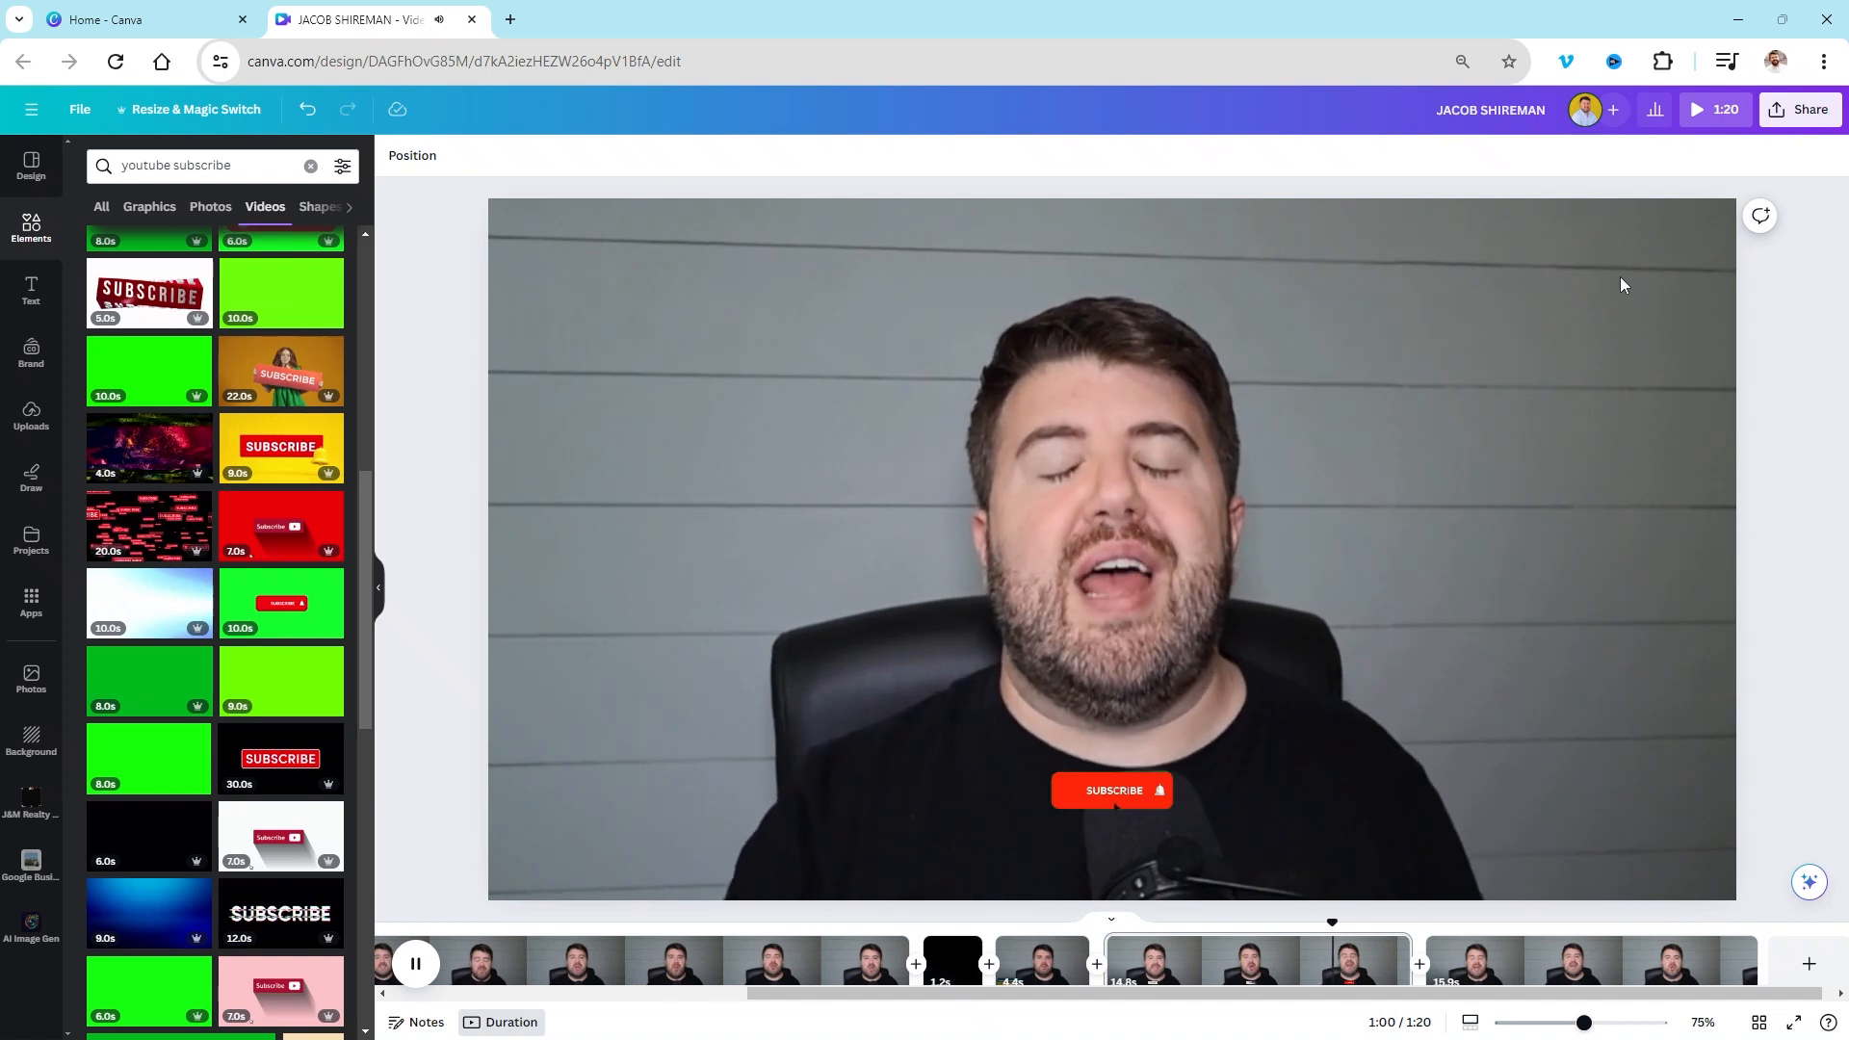
key("space")
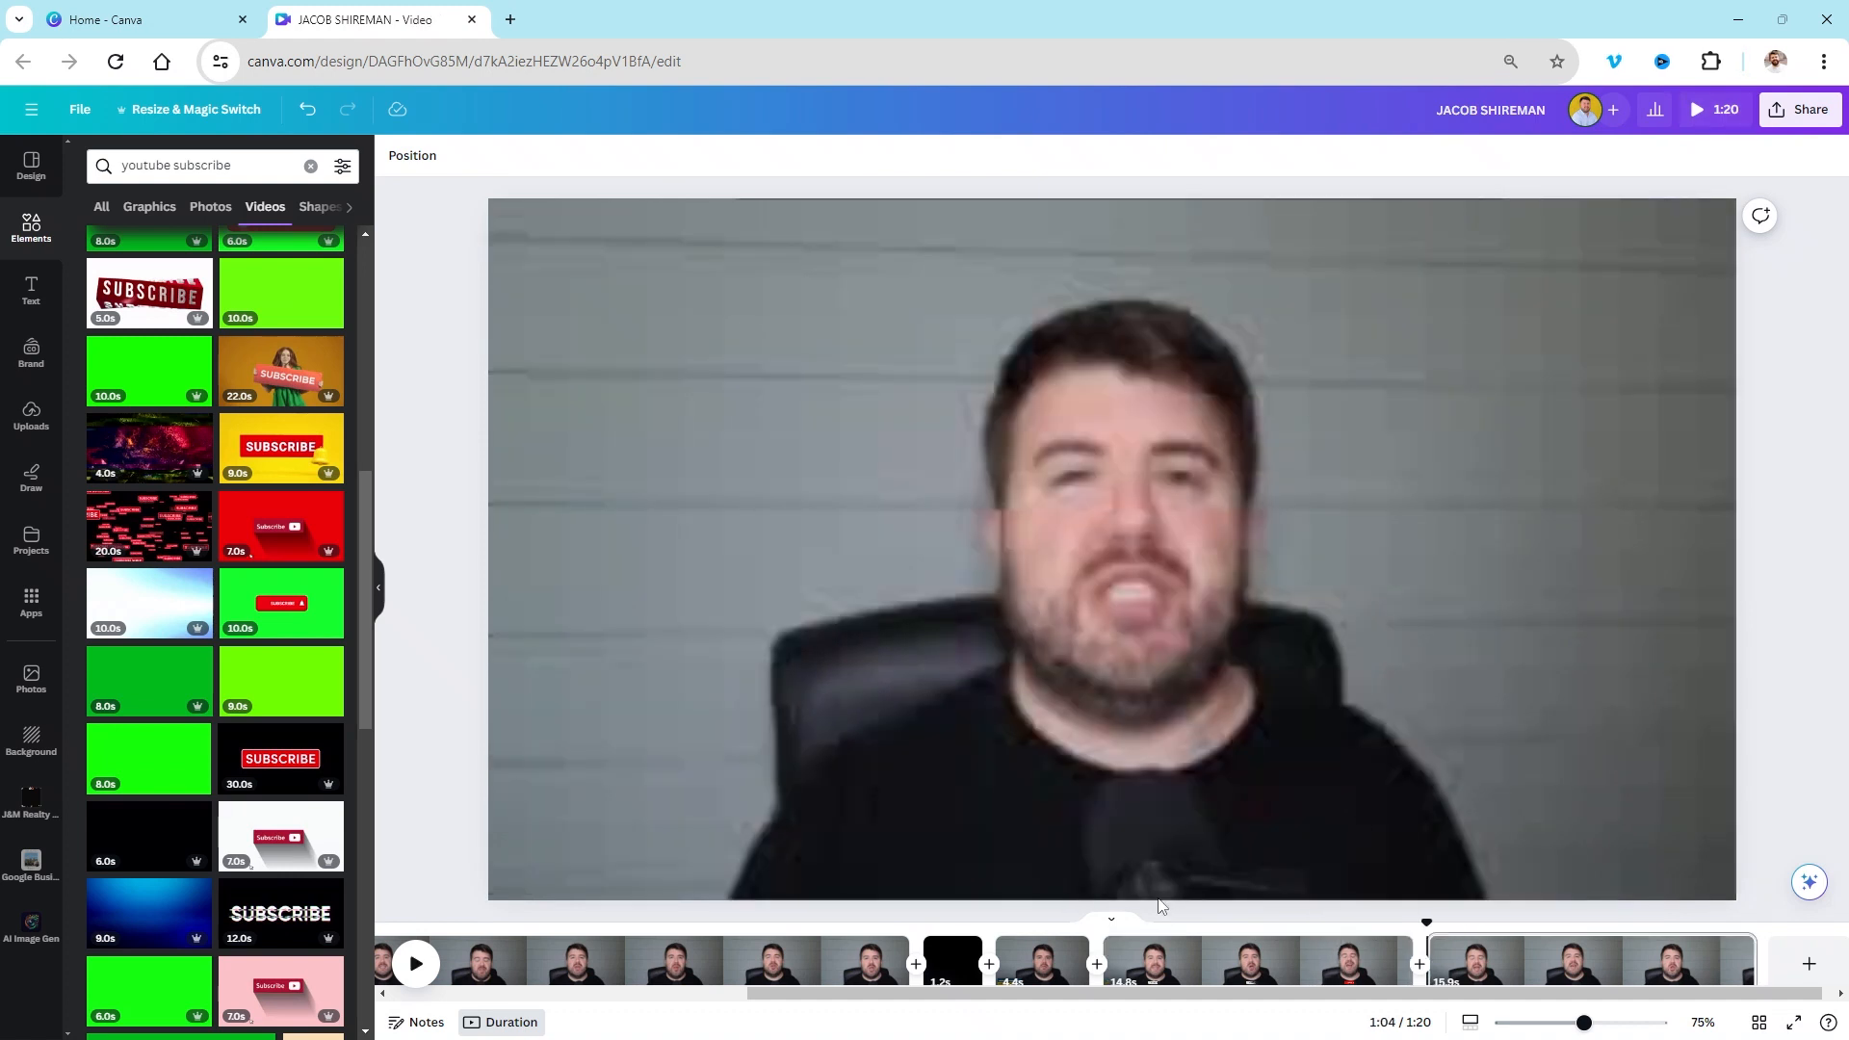
mouse_move(231, 553)
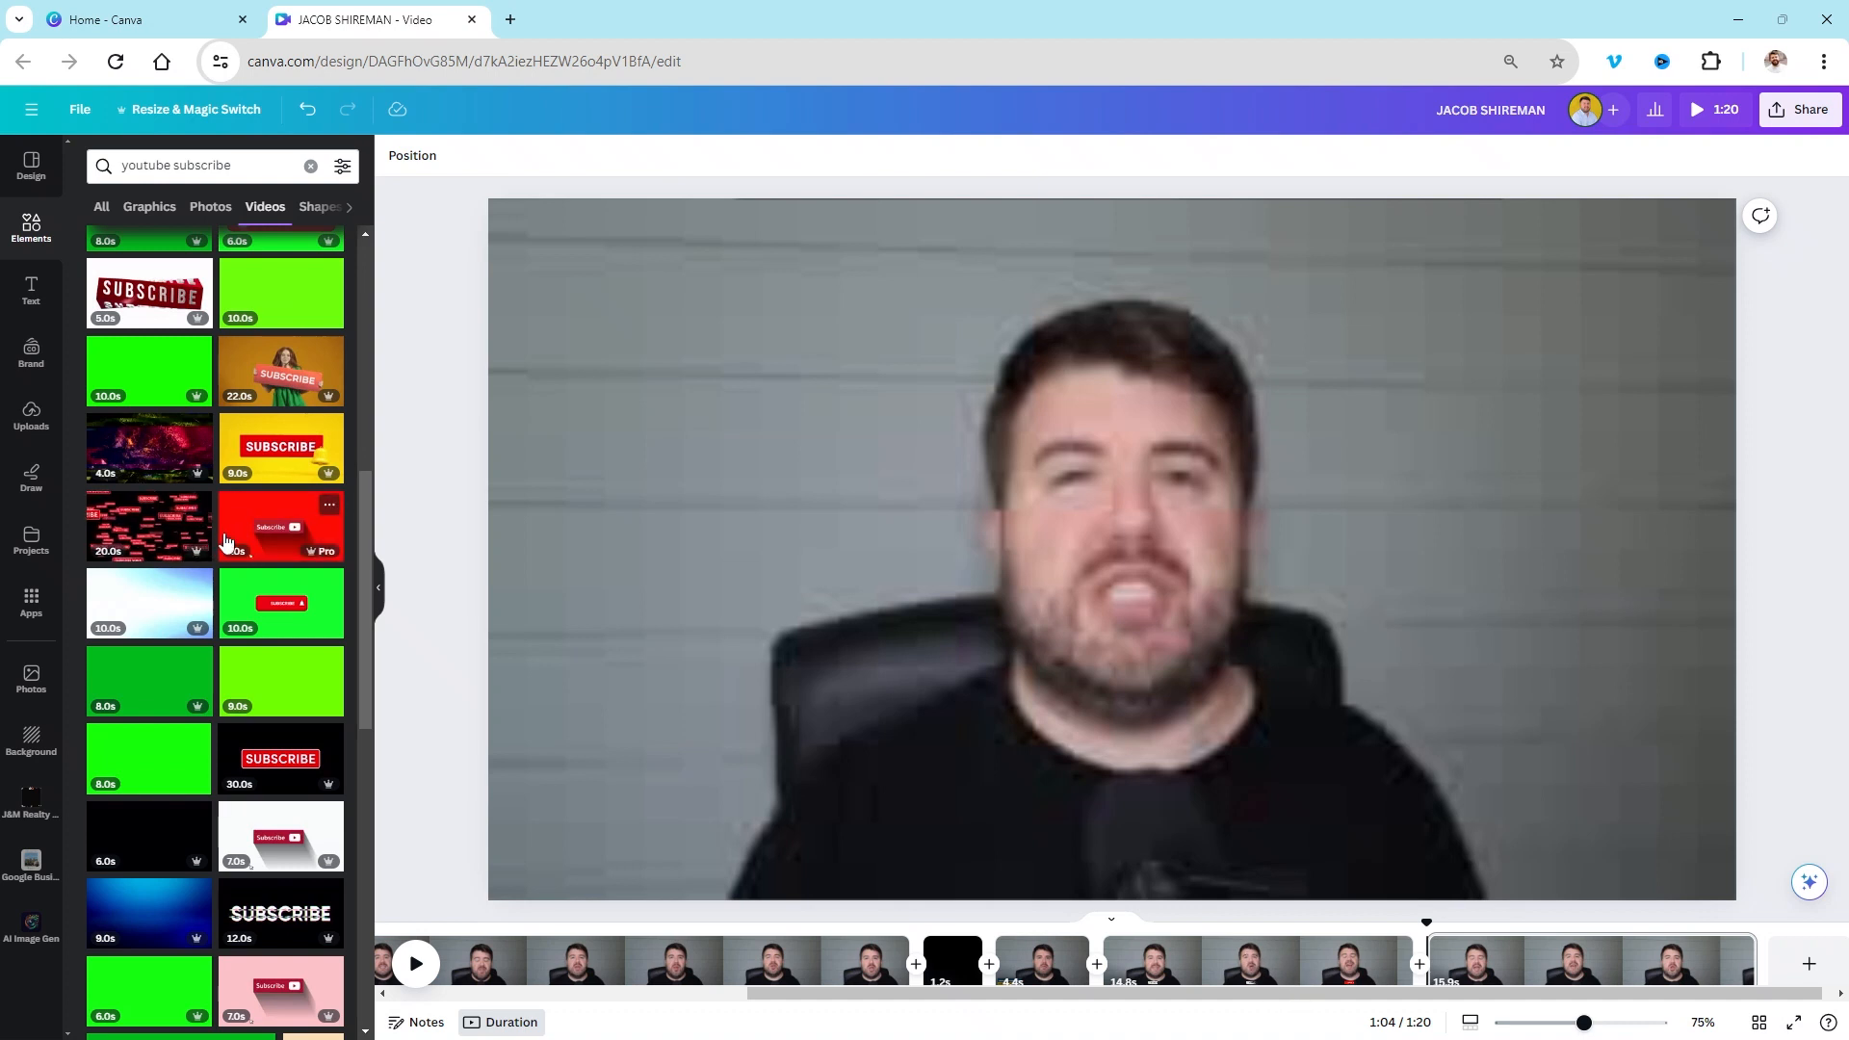
mouse_move(189, 662)
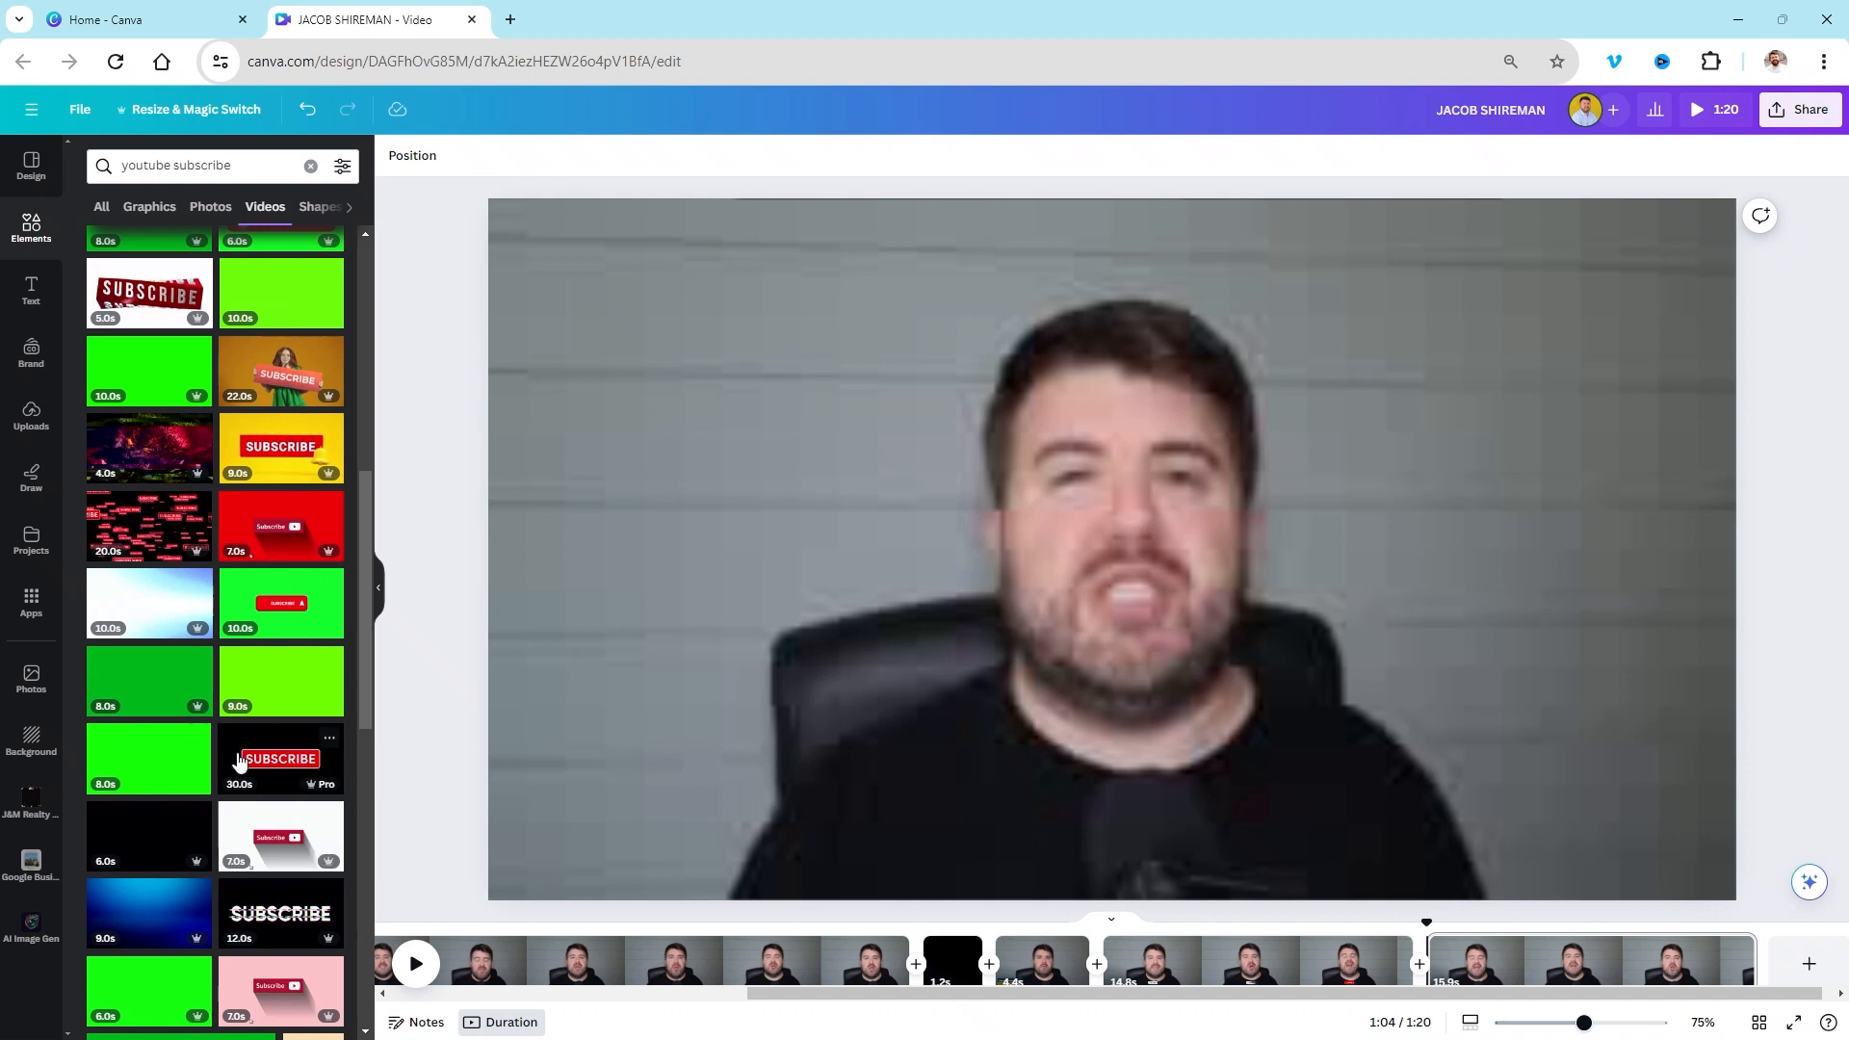
scroll(281, 752, "down", 6)
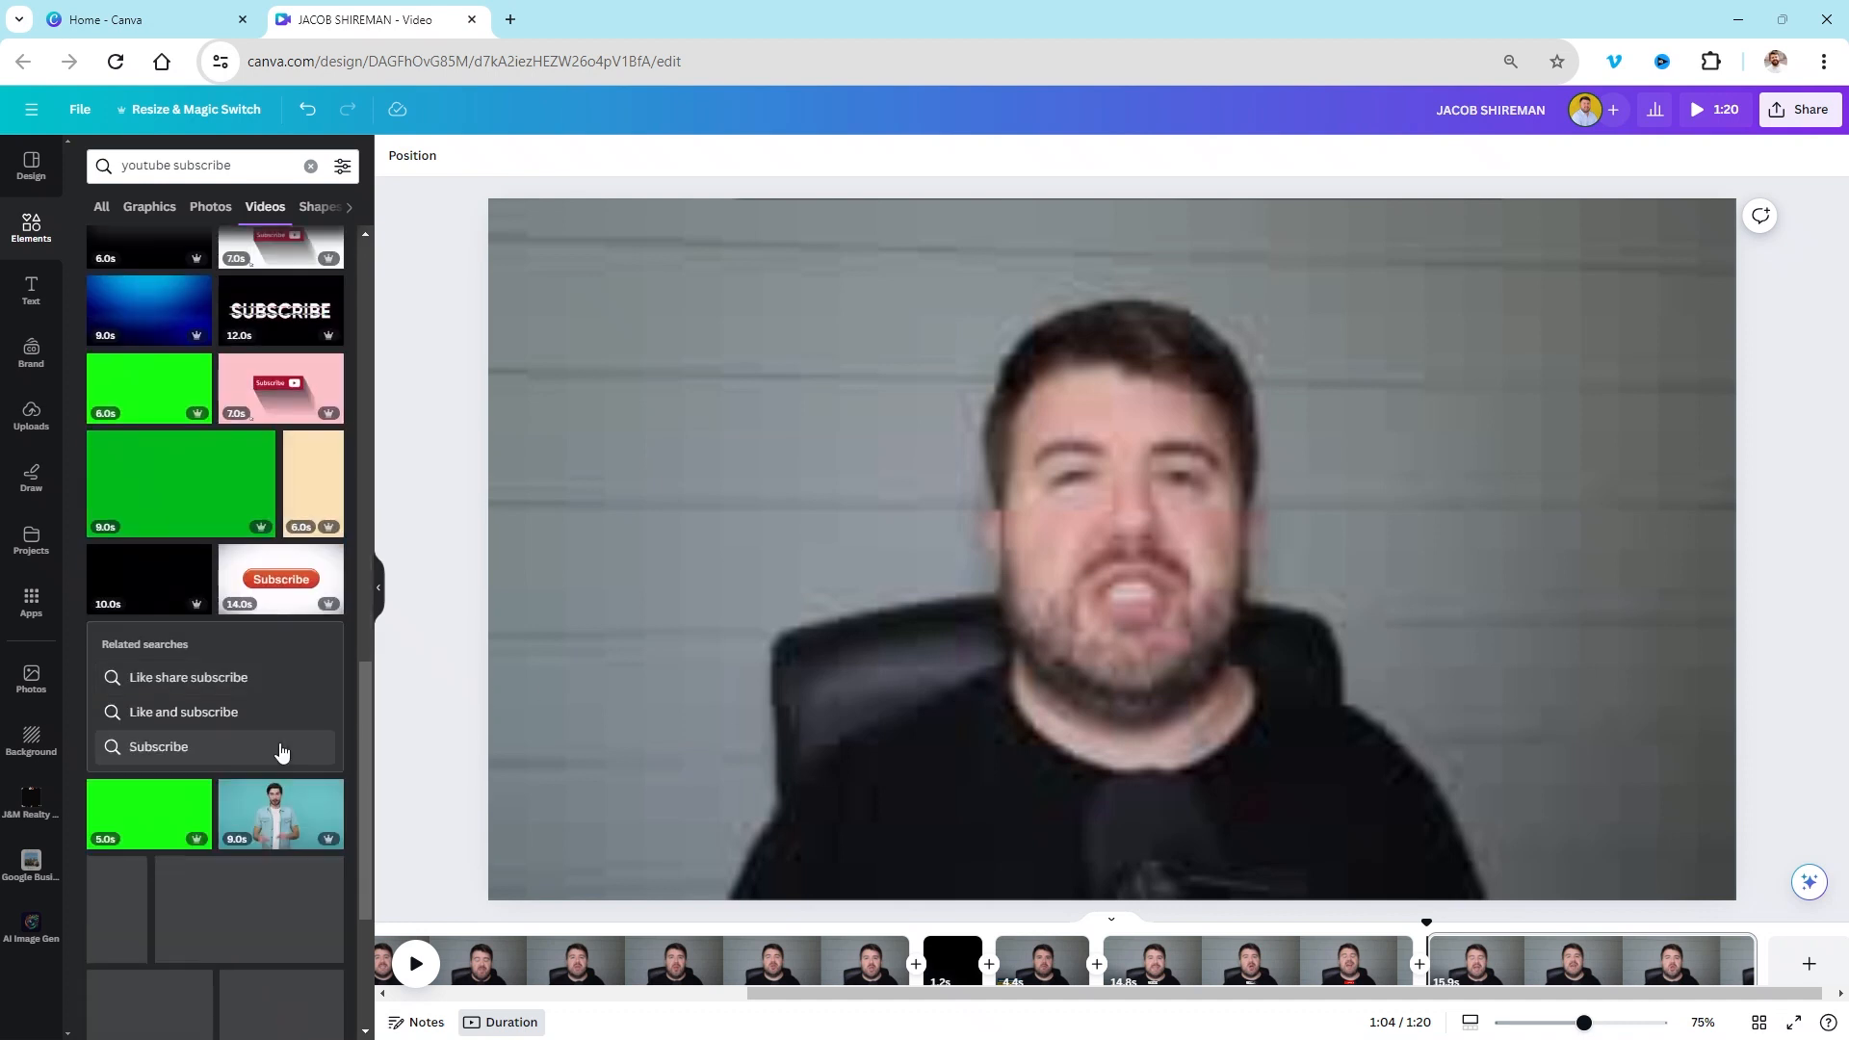
scroll(281, 751, "down", 3)
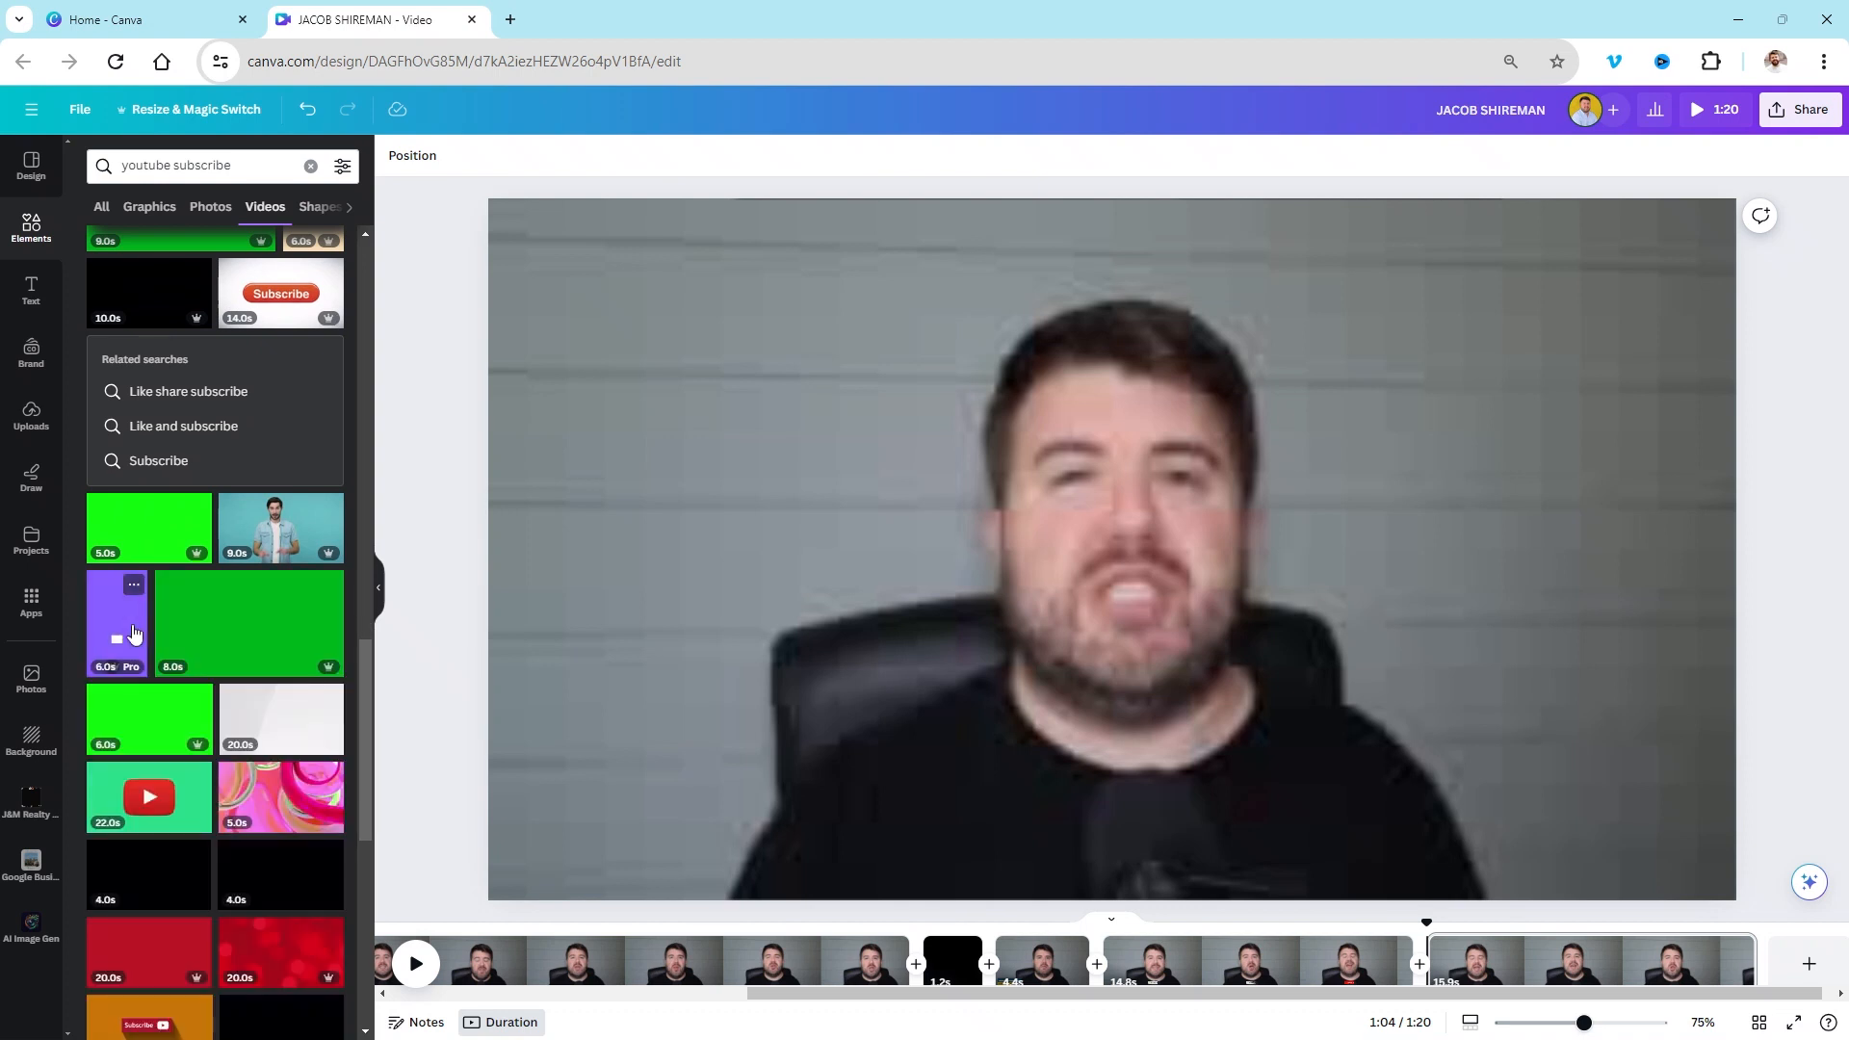
scroll(140, 637, "down", 4)
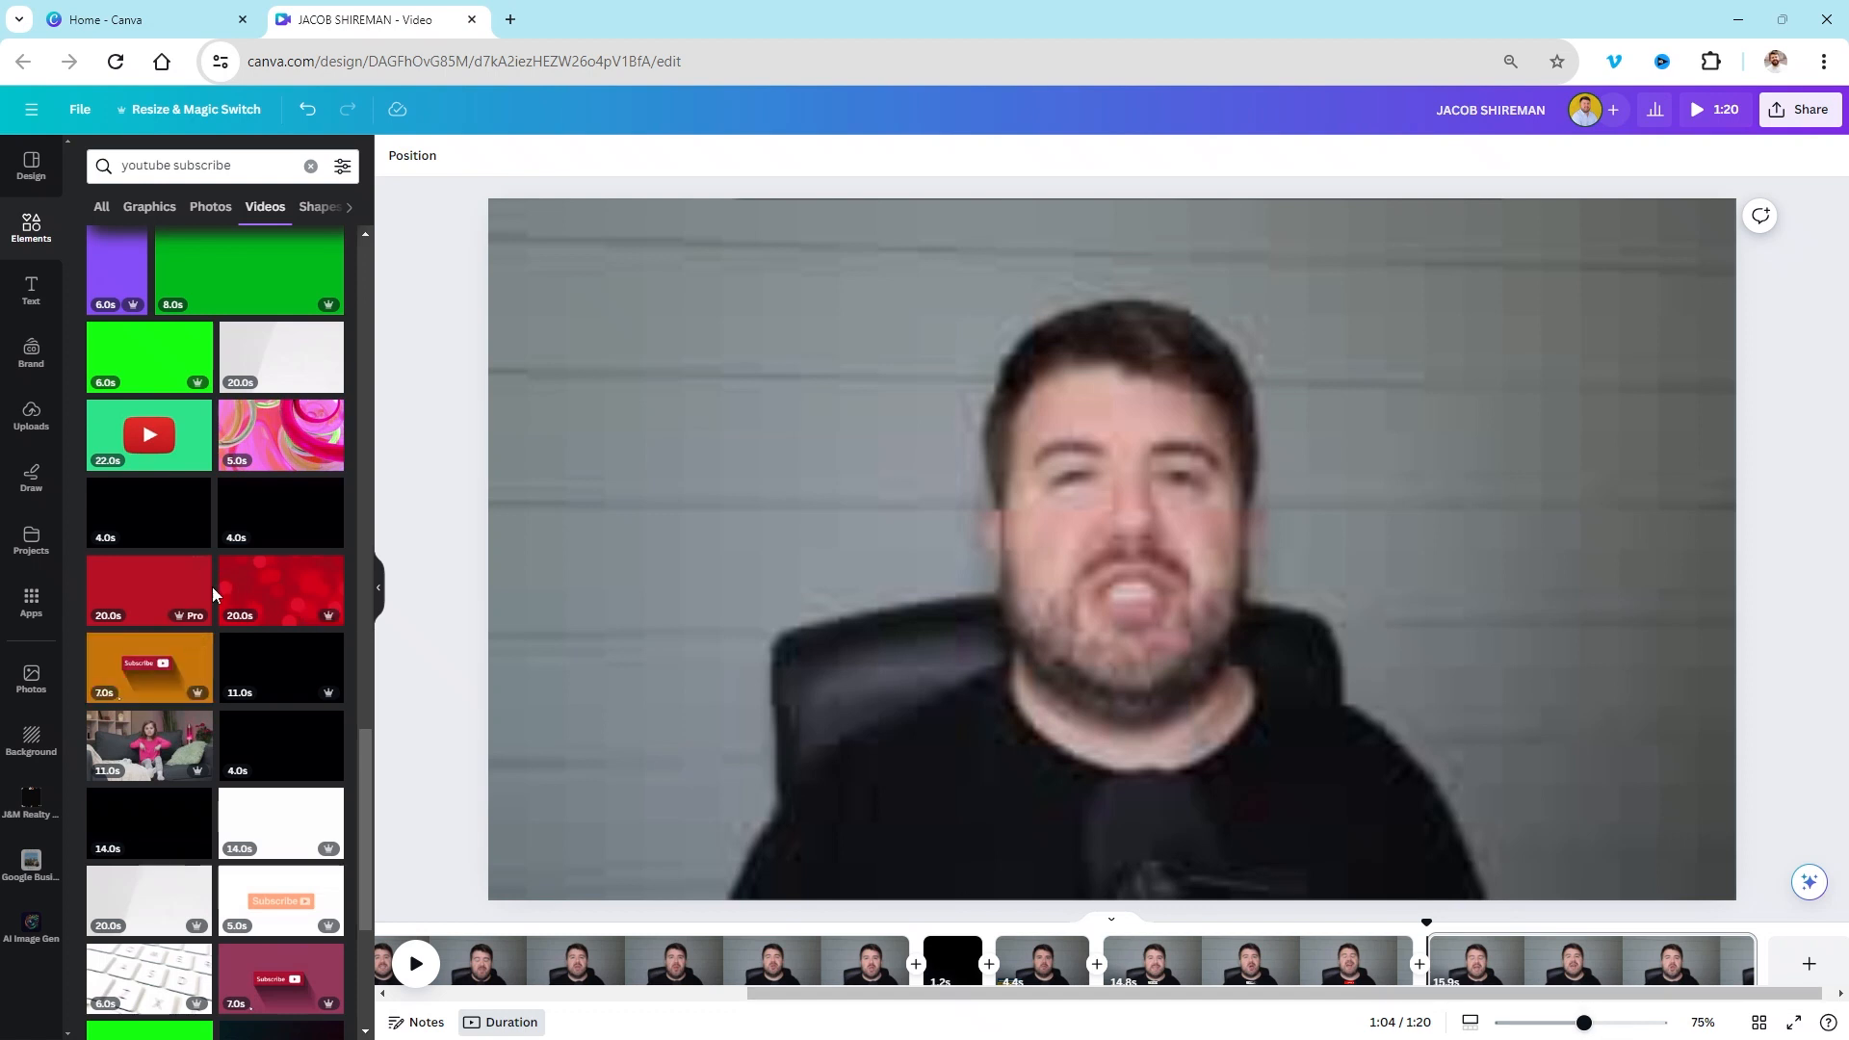
Step: Add the orange Subscribe clip, shrink it and place it in the top-left corner
left_click(196, 672)
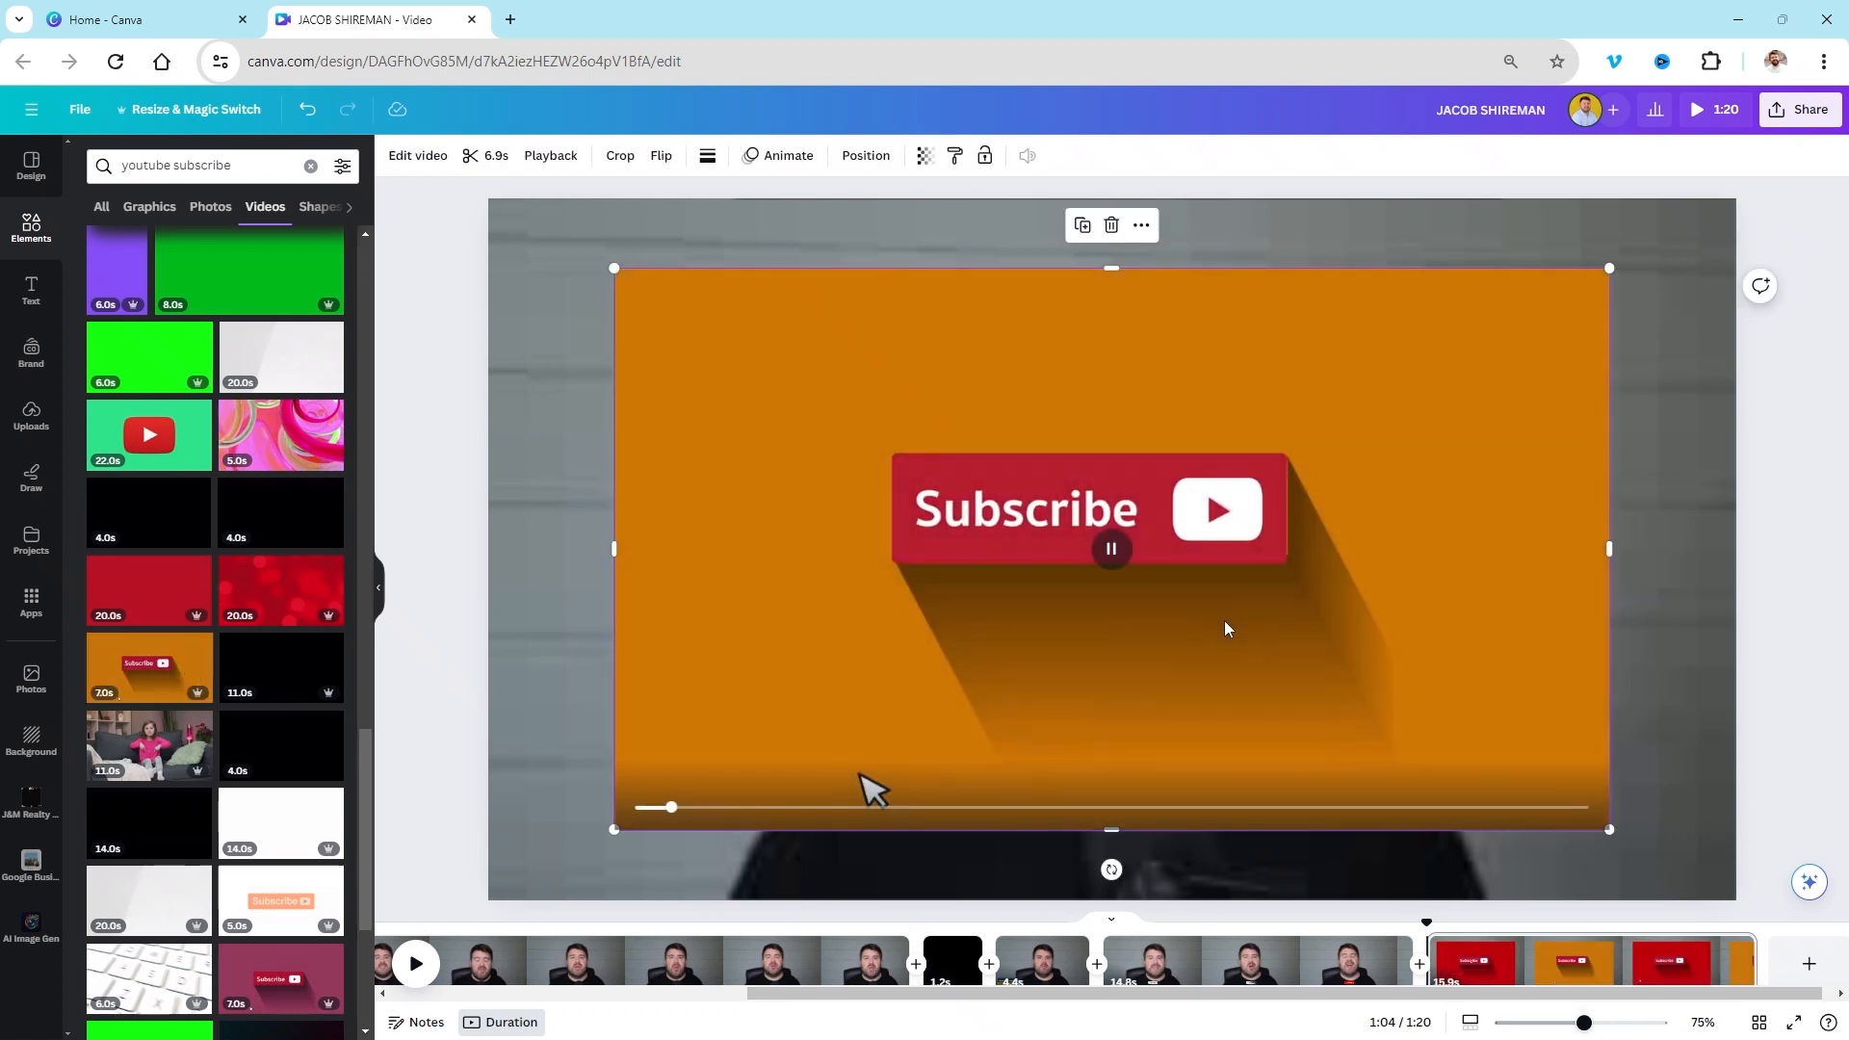
left_click_drag(1609, 829, 1021, 498)
left_click_drag(856, 443, 752, 405)
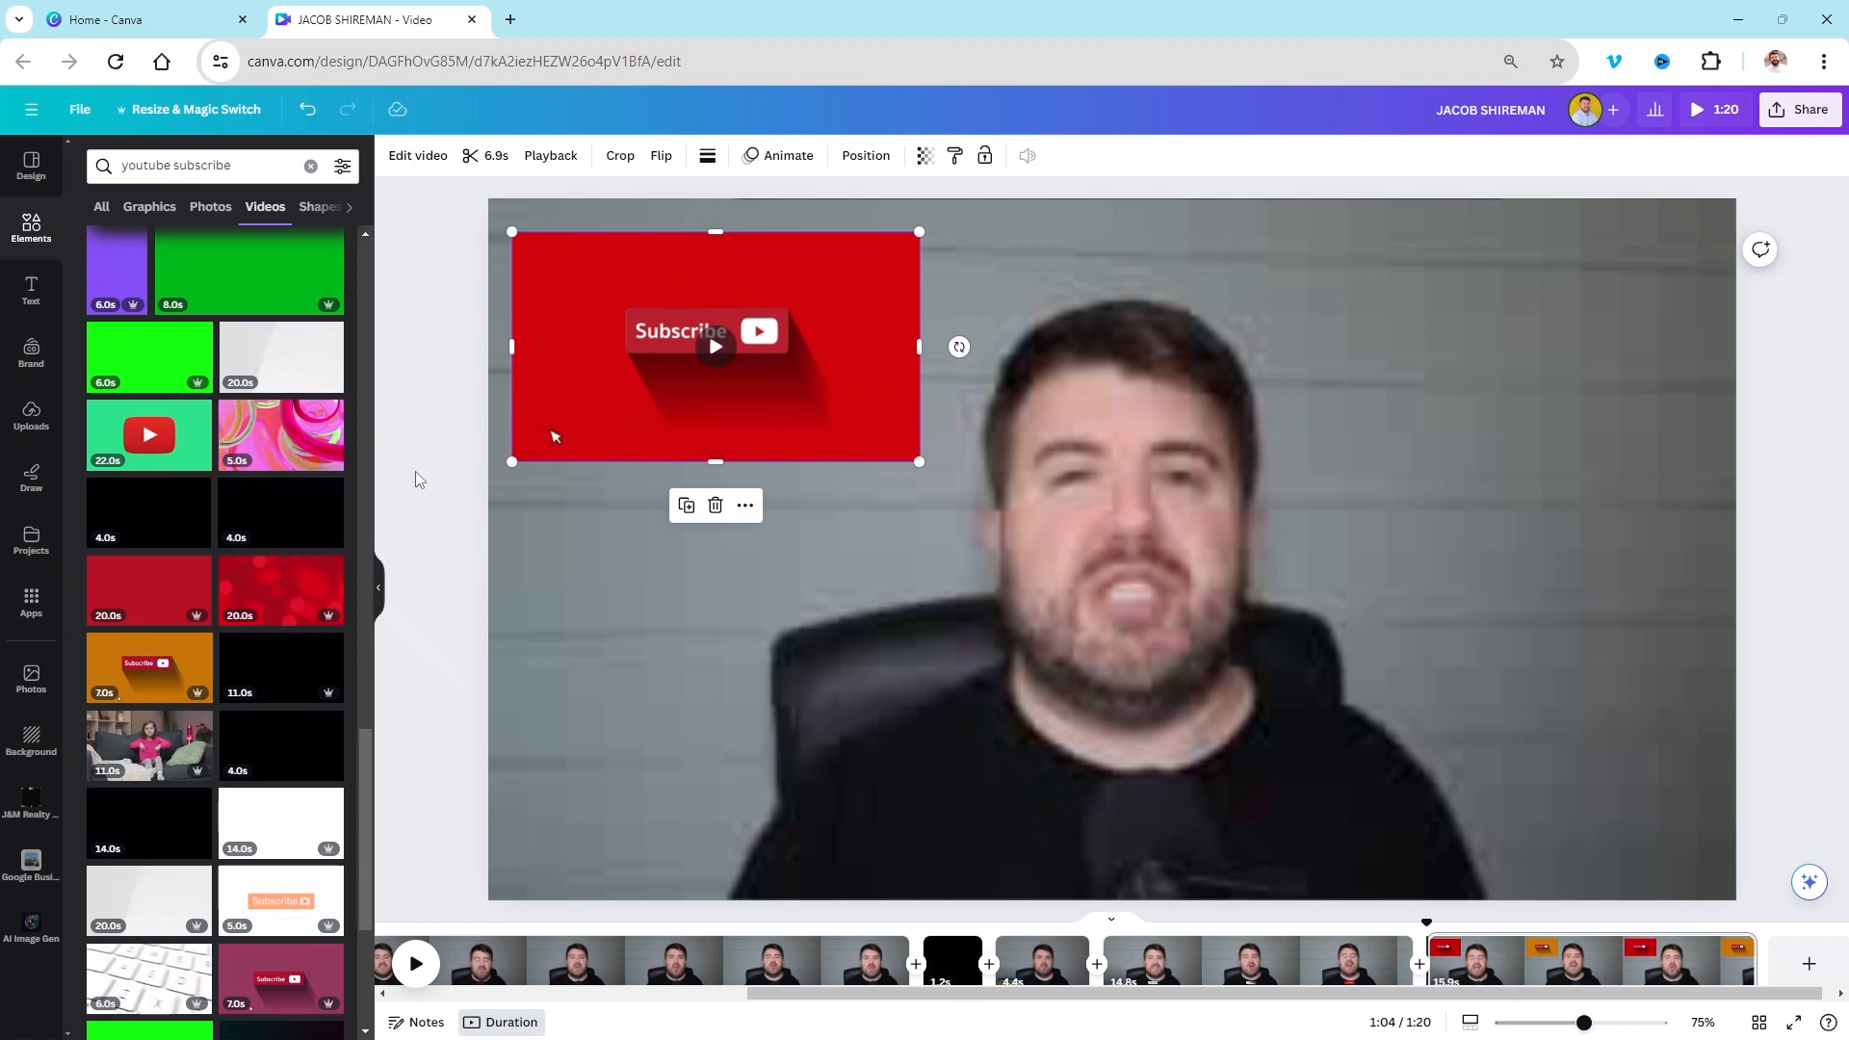
left_click(617, 512)
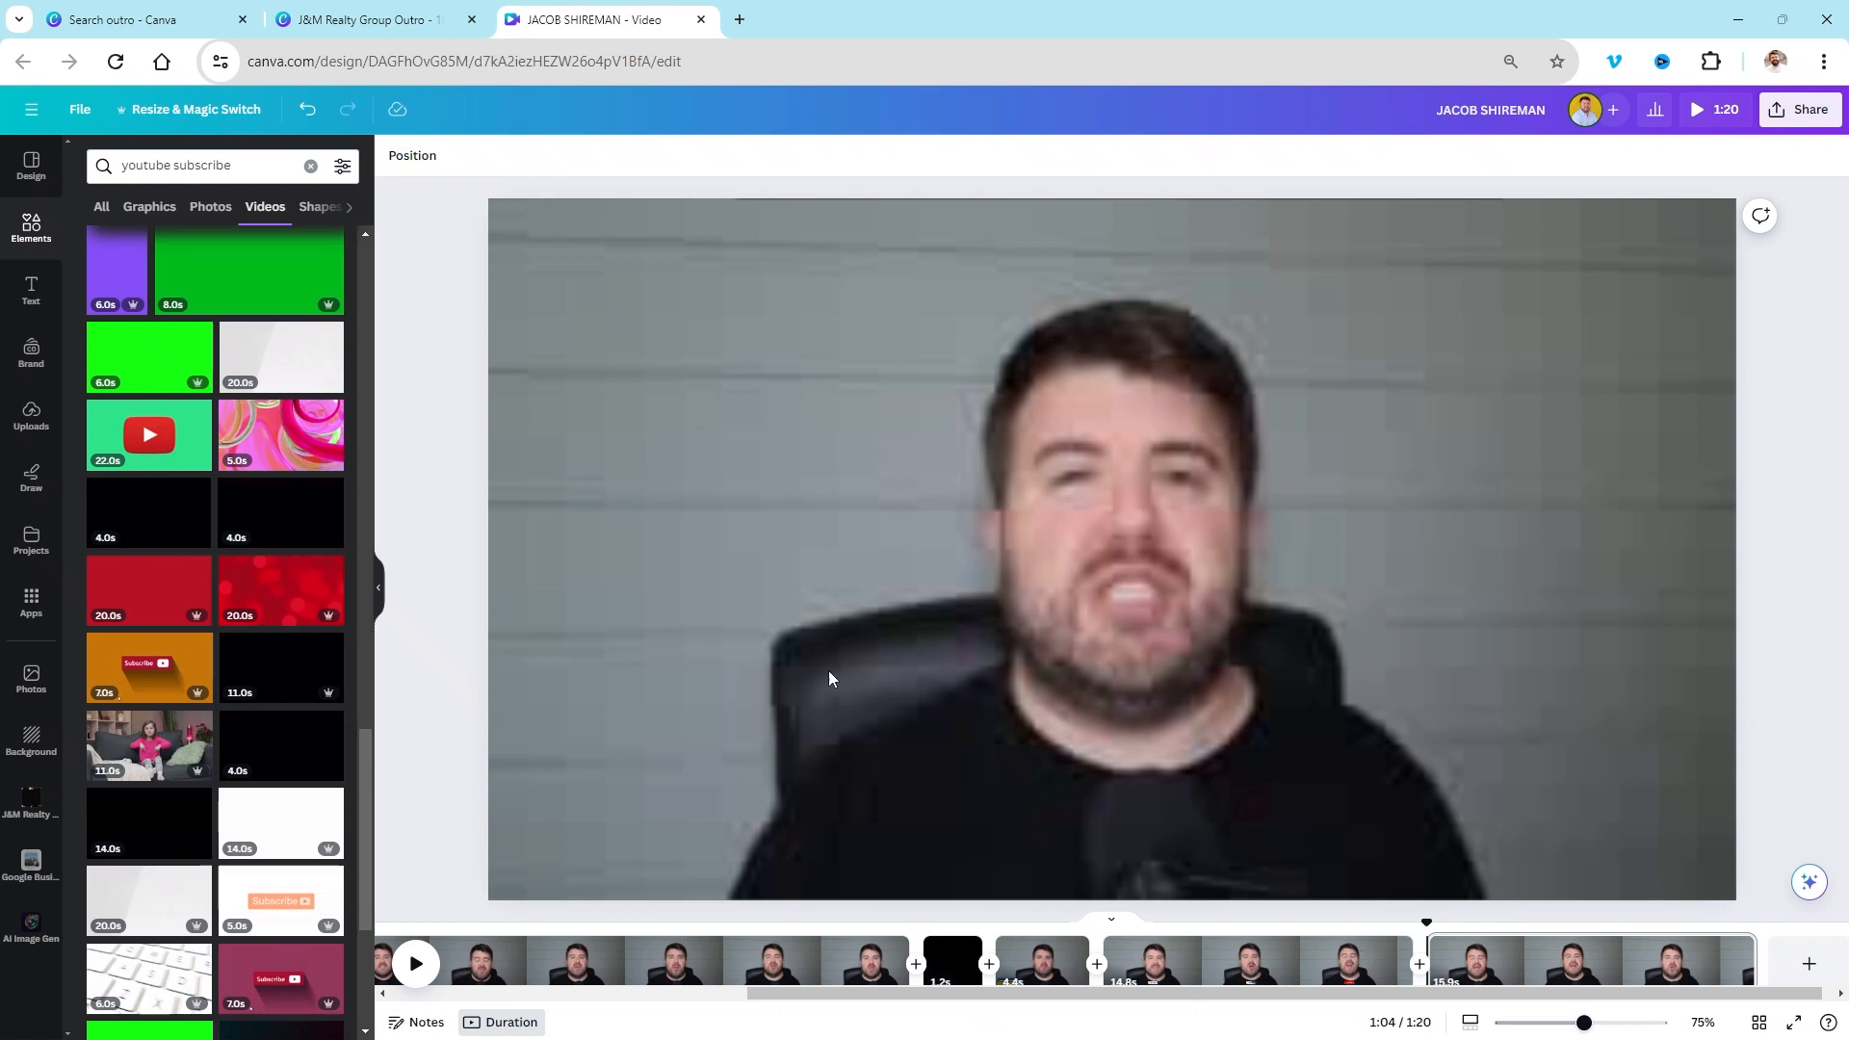
Step: Switch to the J&M Realty Group Outro design and select Page 2's background image
left_click(366, 19)
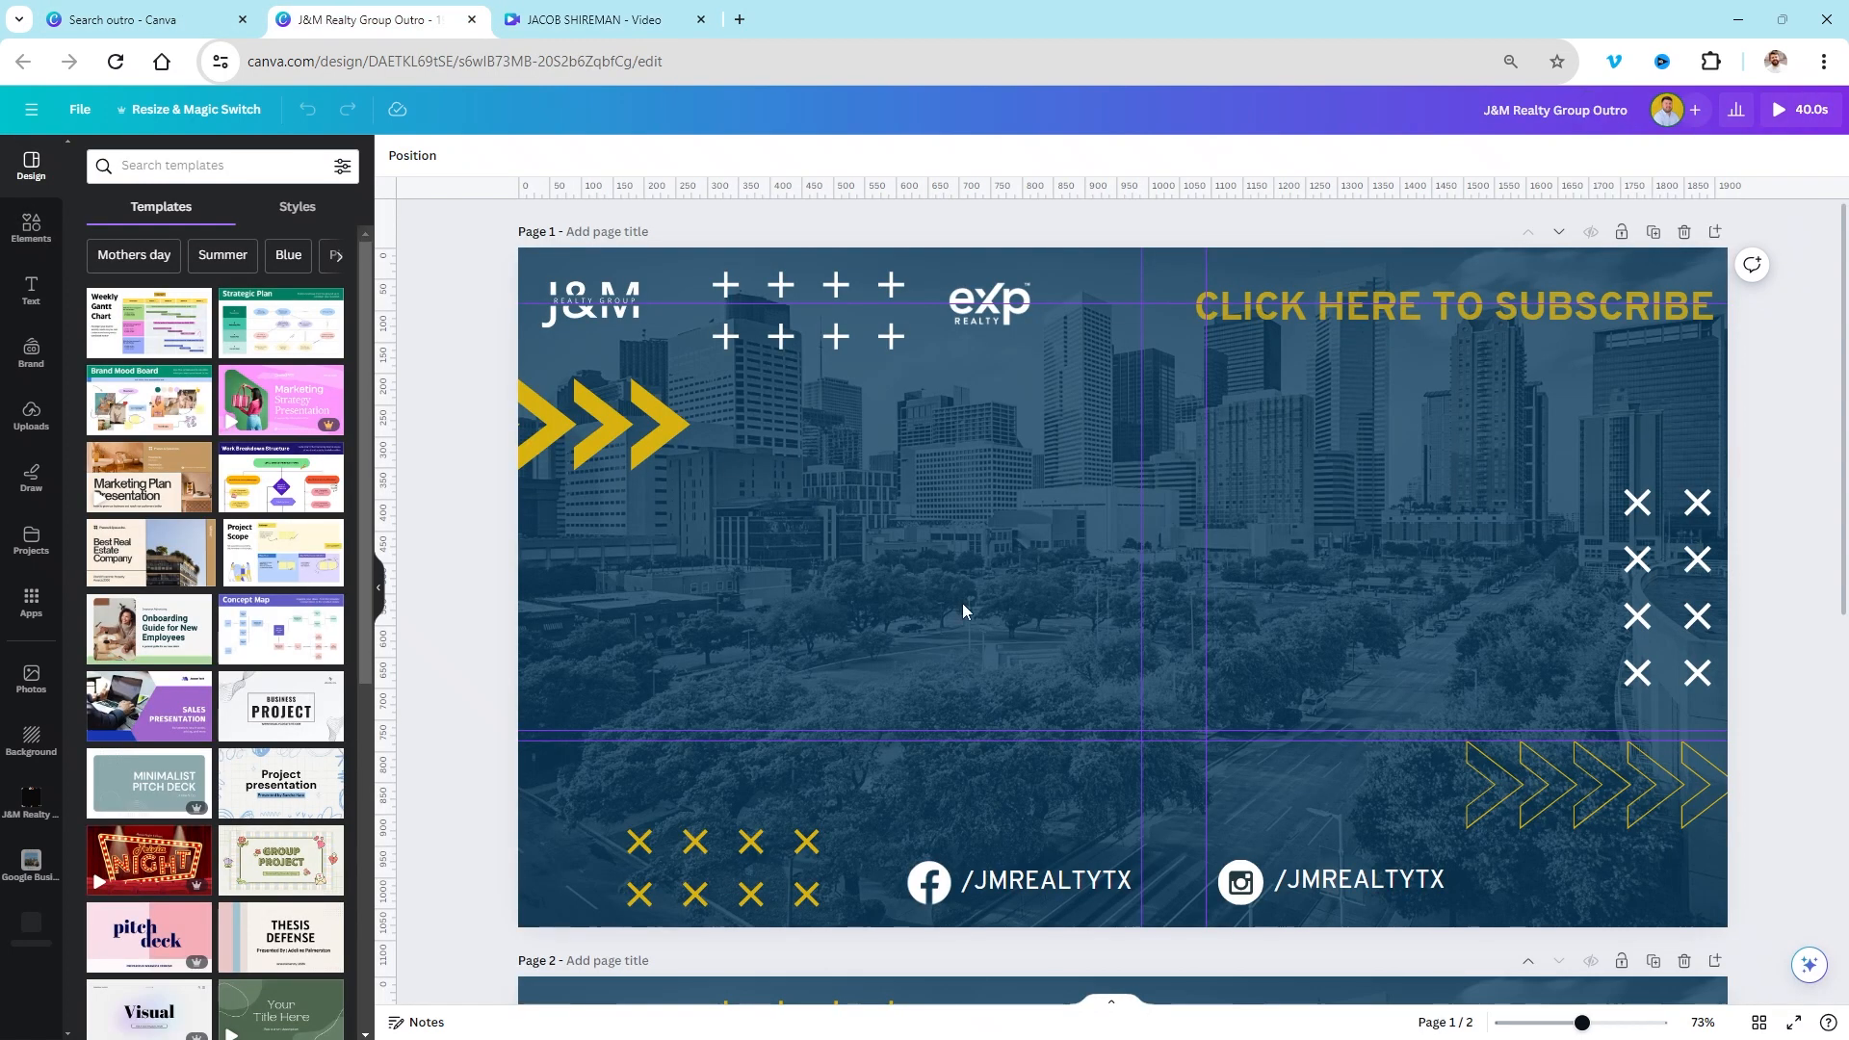
scroll(961, 591, "down", 5)
scroll(961, 592, "down", 1)
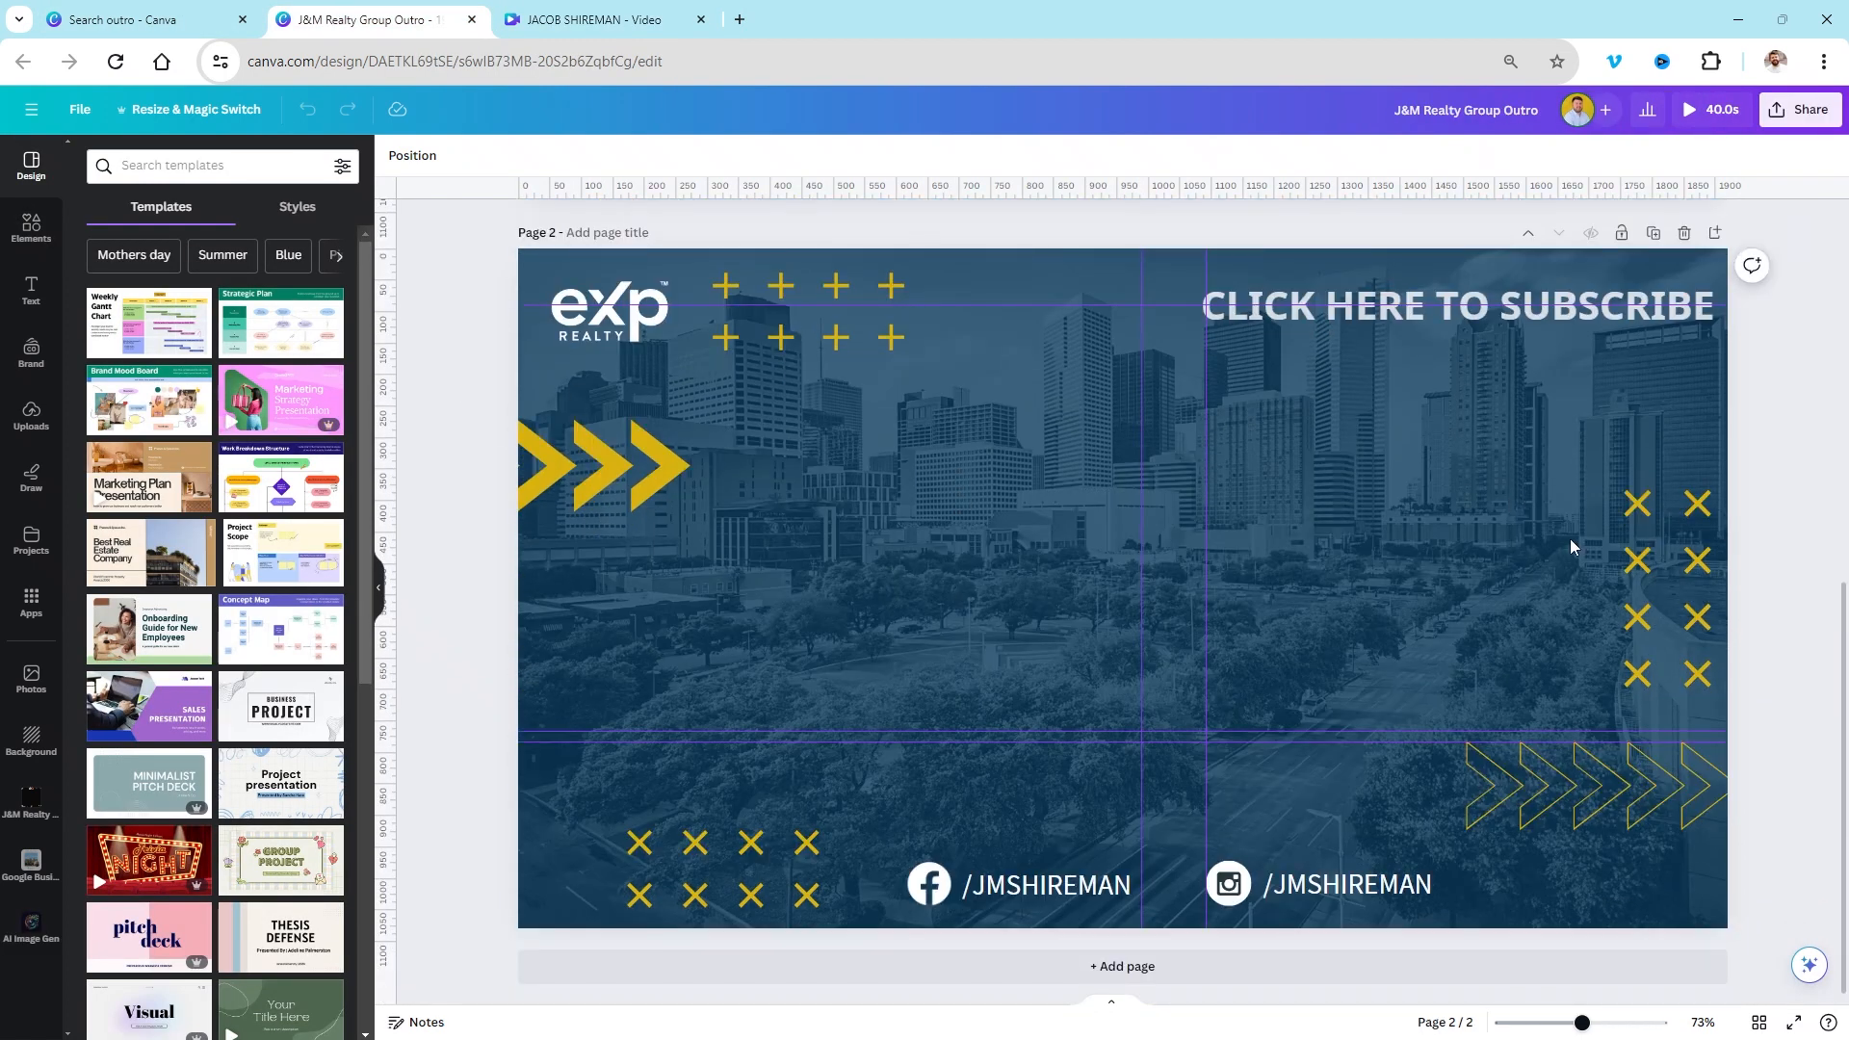
left_click(923, 405)
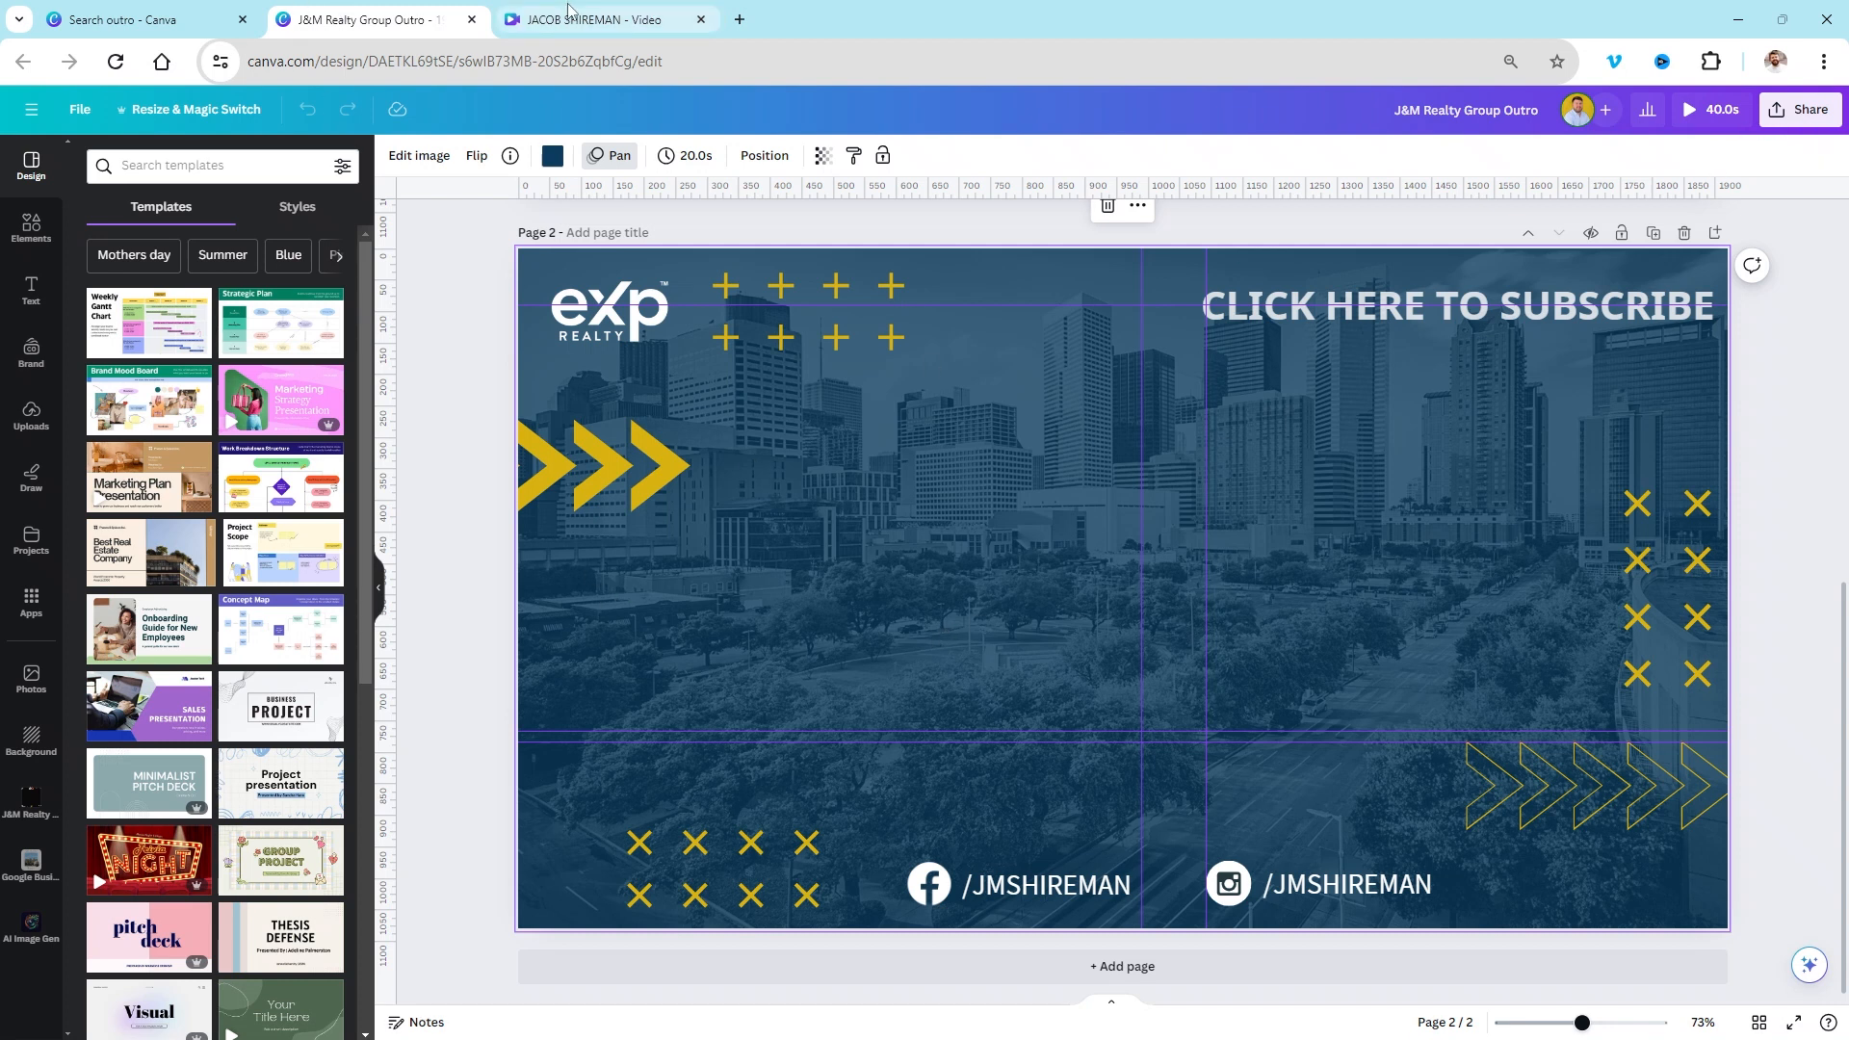
Step: Set the outro's download to include only Page 2
left_click(1807, 129)
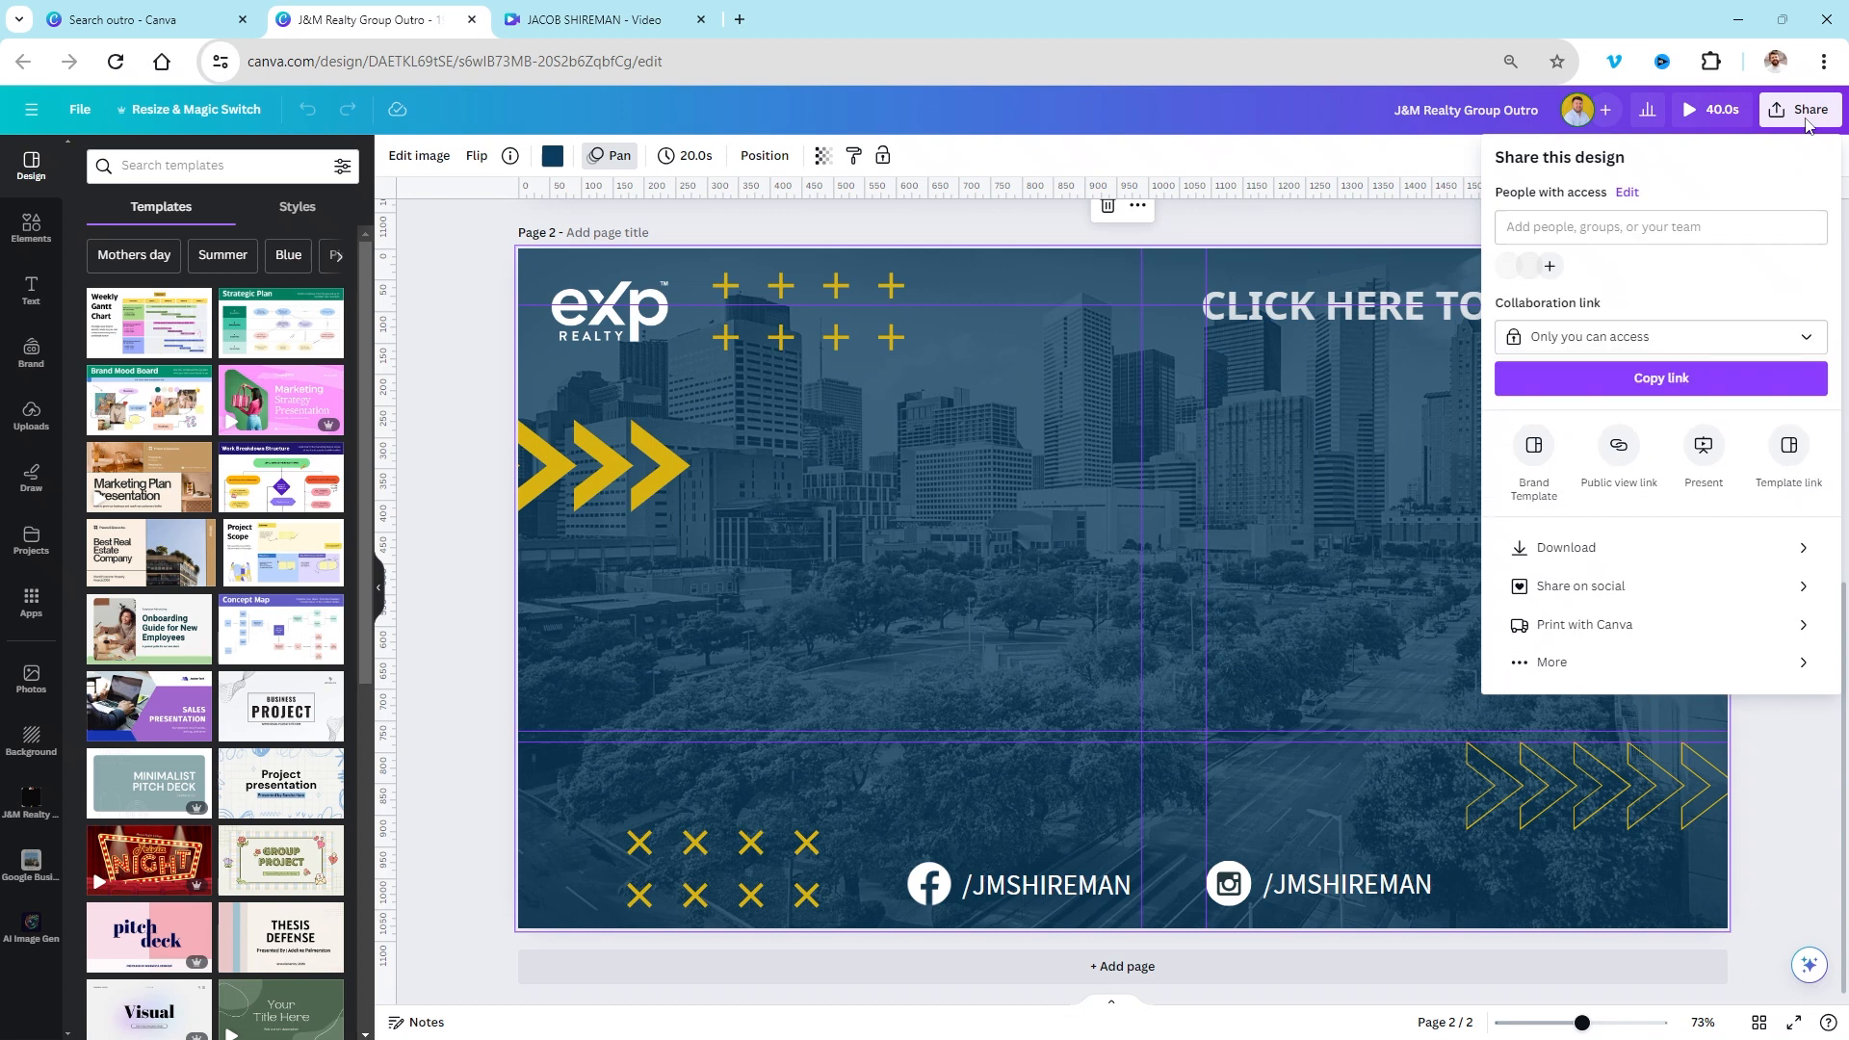
left_click(1614, 549)
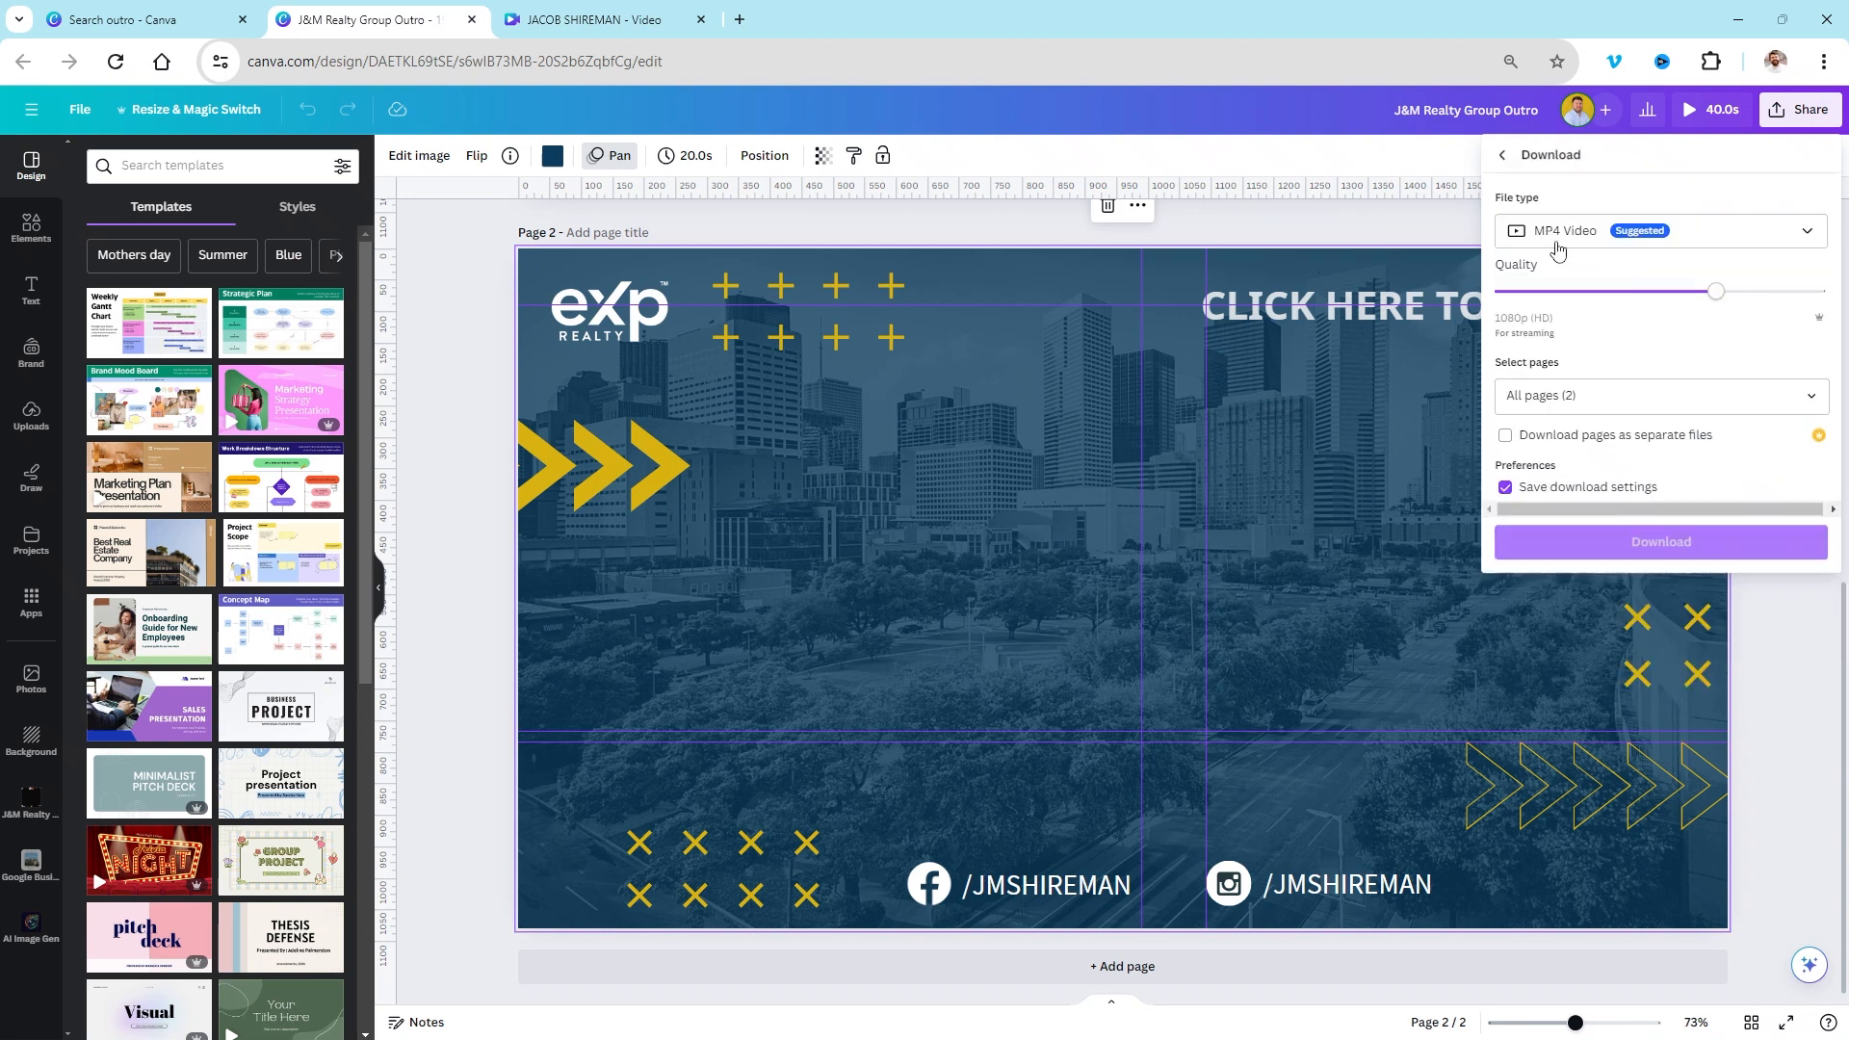
left_click(1814, 413)
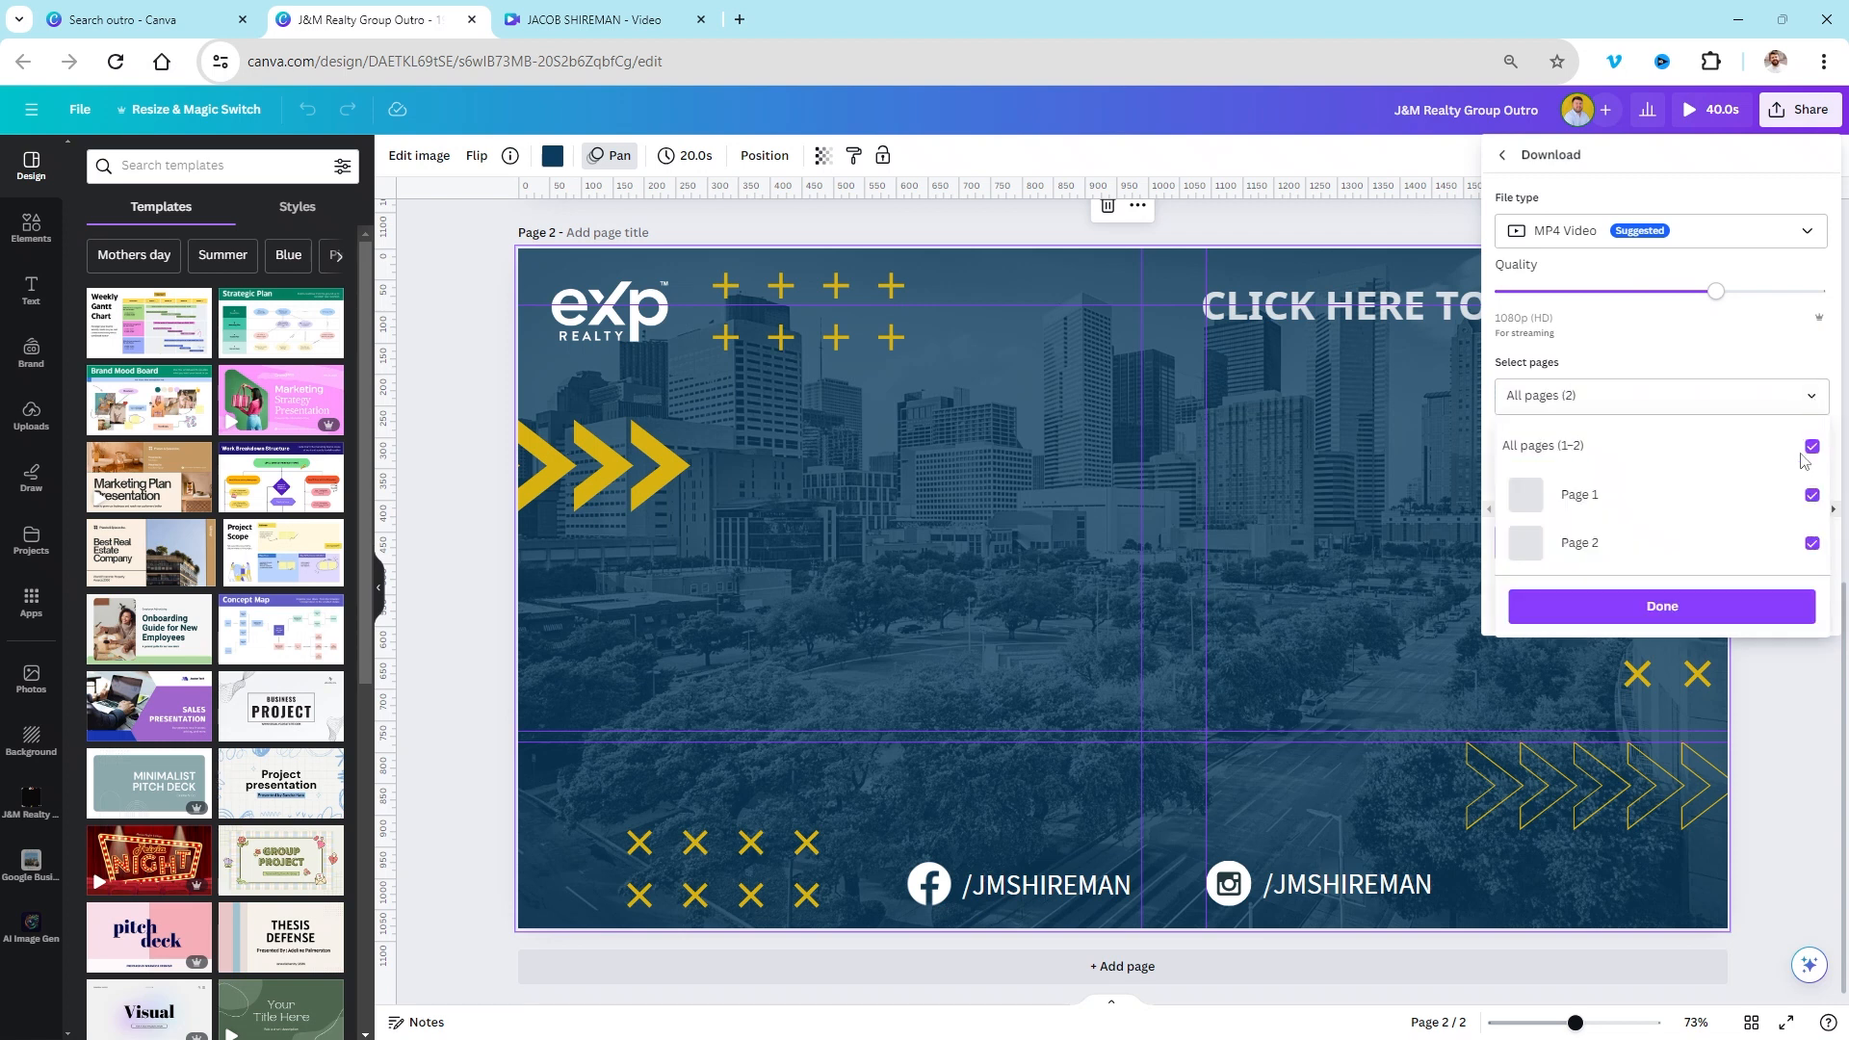
left_click(1811, 446)
left_click(1811, 543)
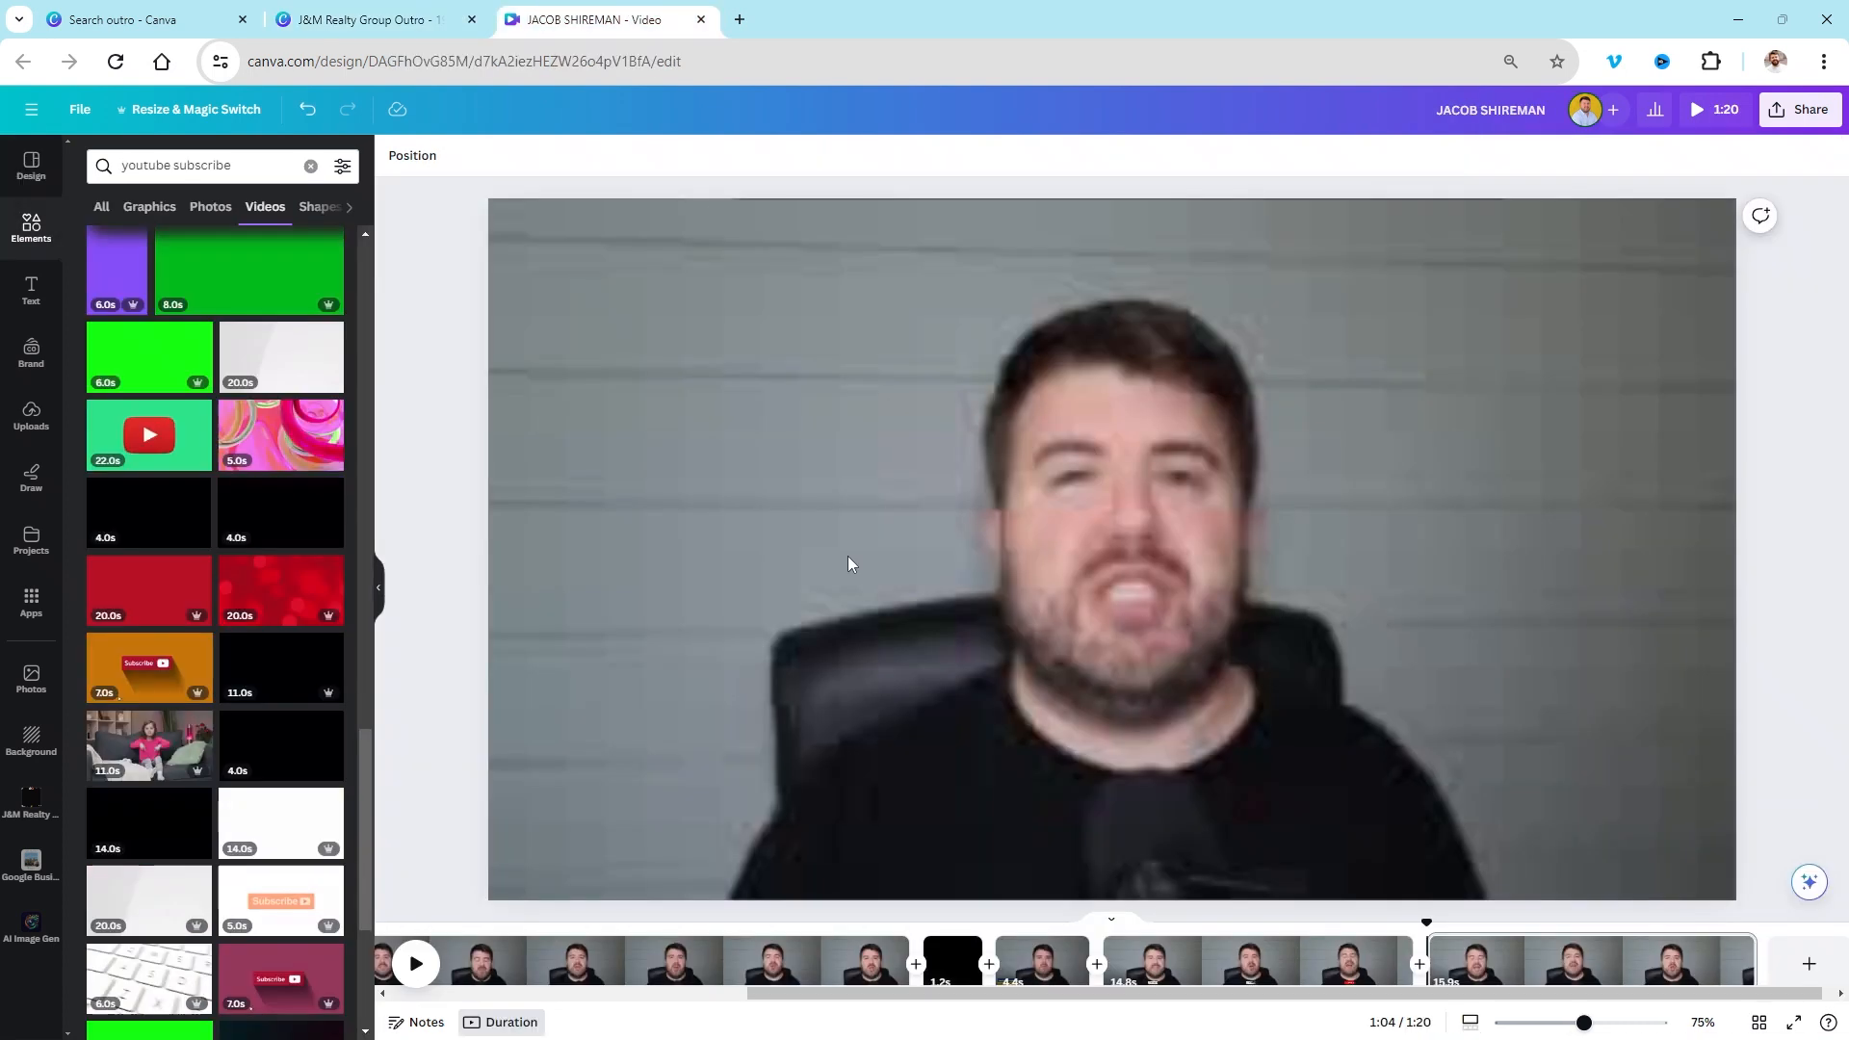
left_click(1807, 963)
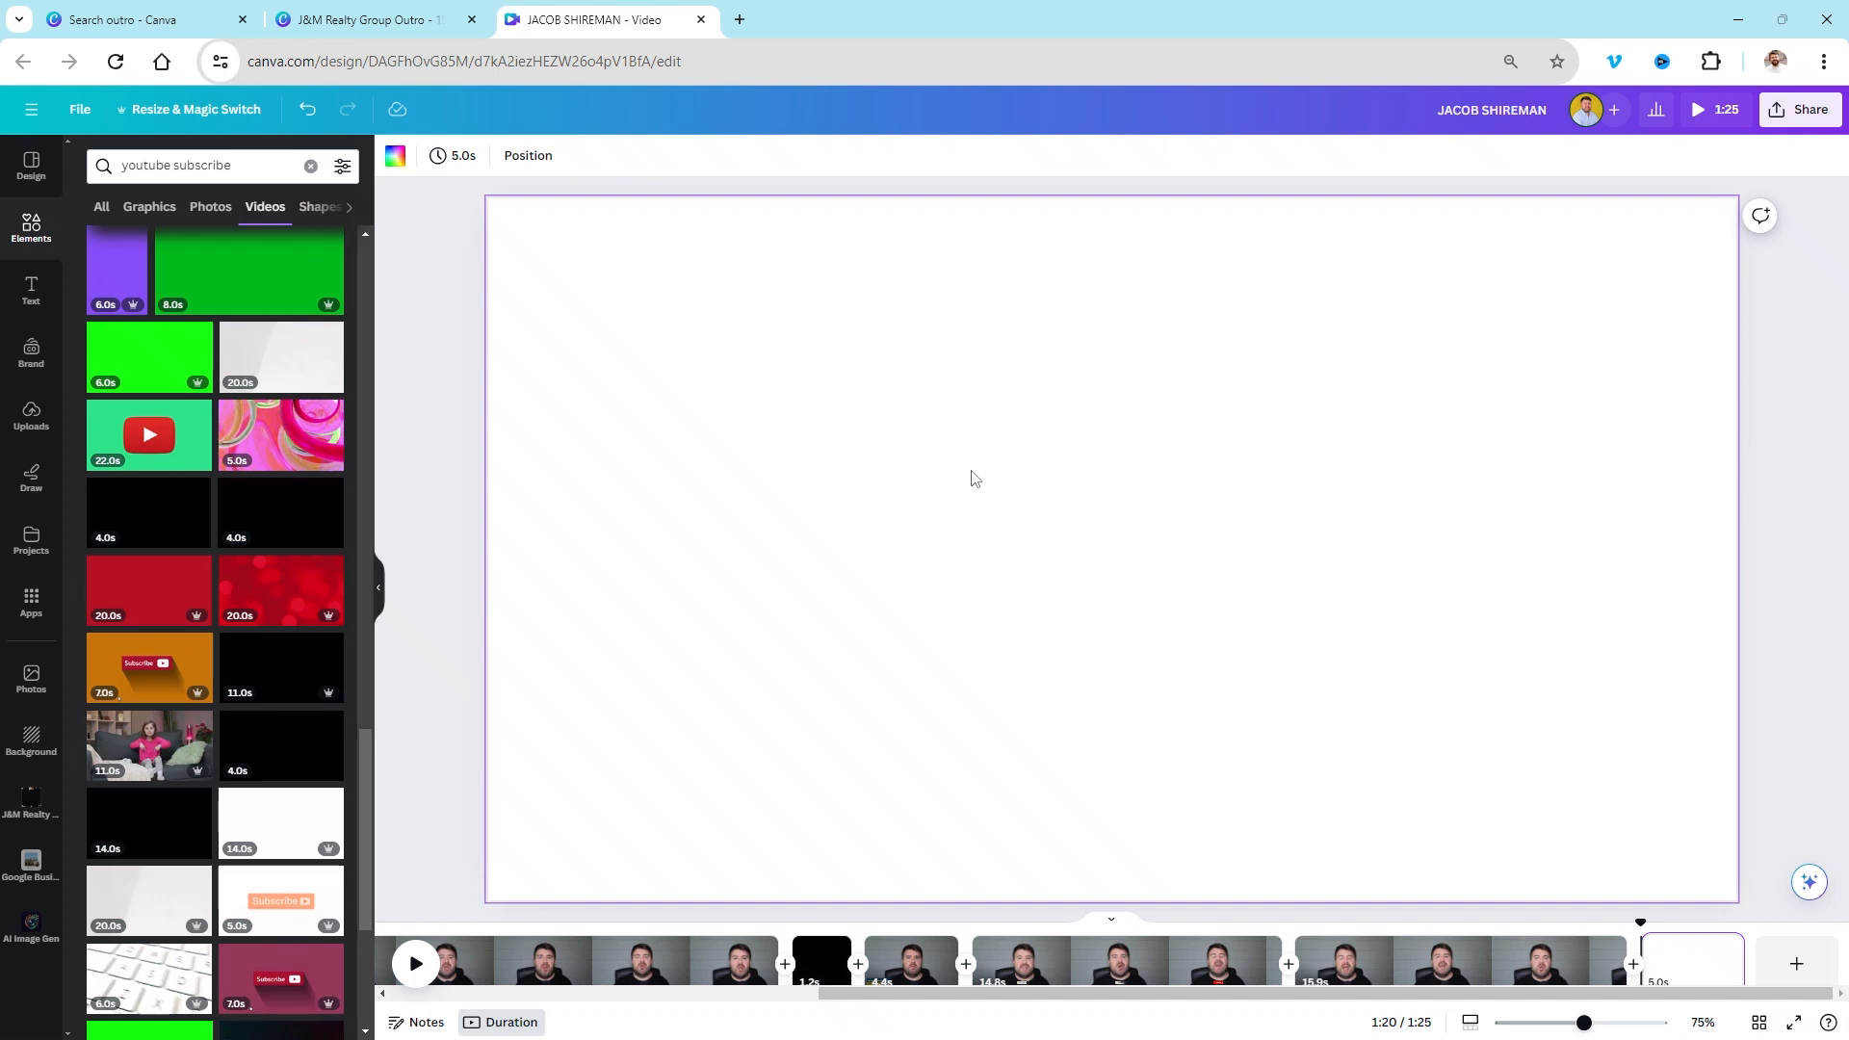
left_click(1114, 508)
key("Delete")
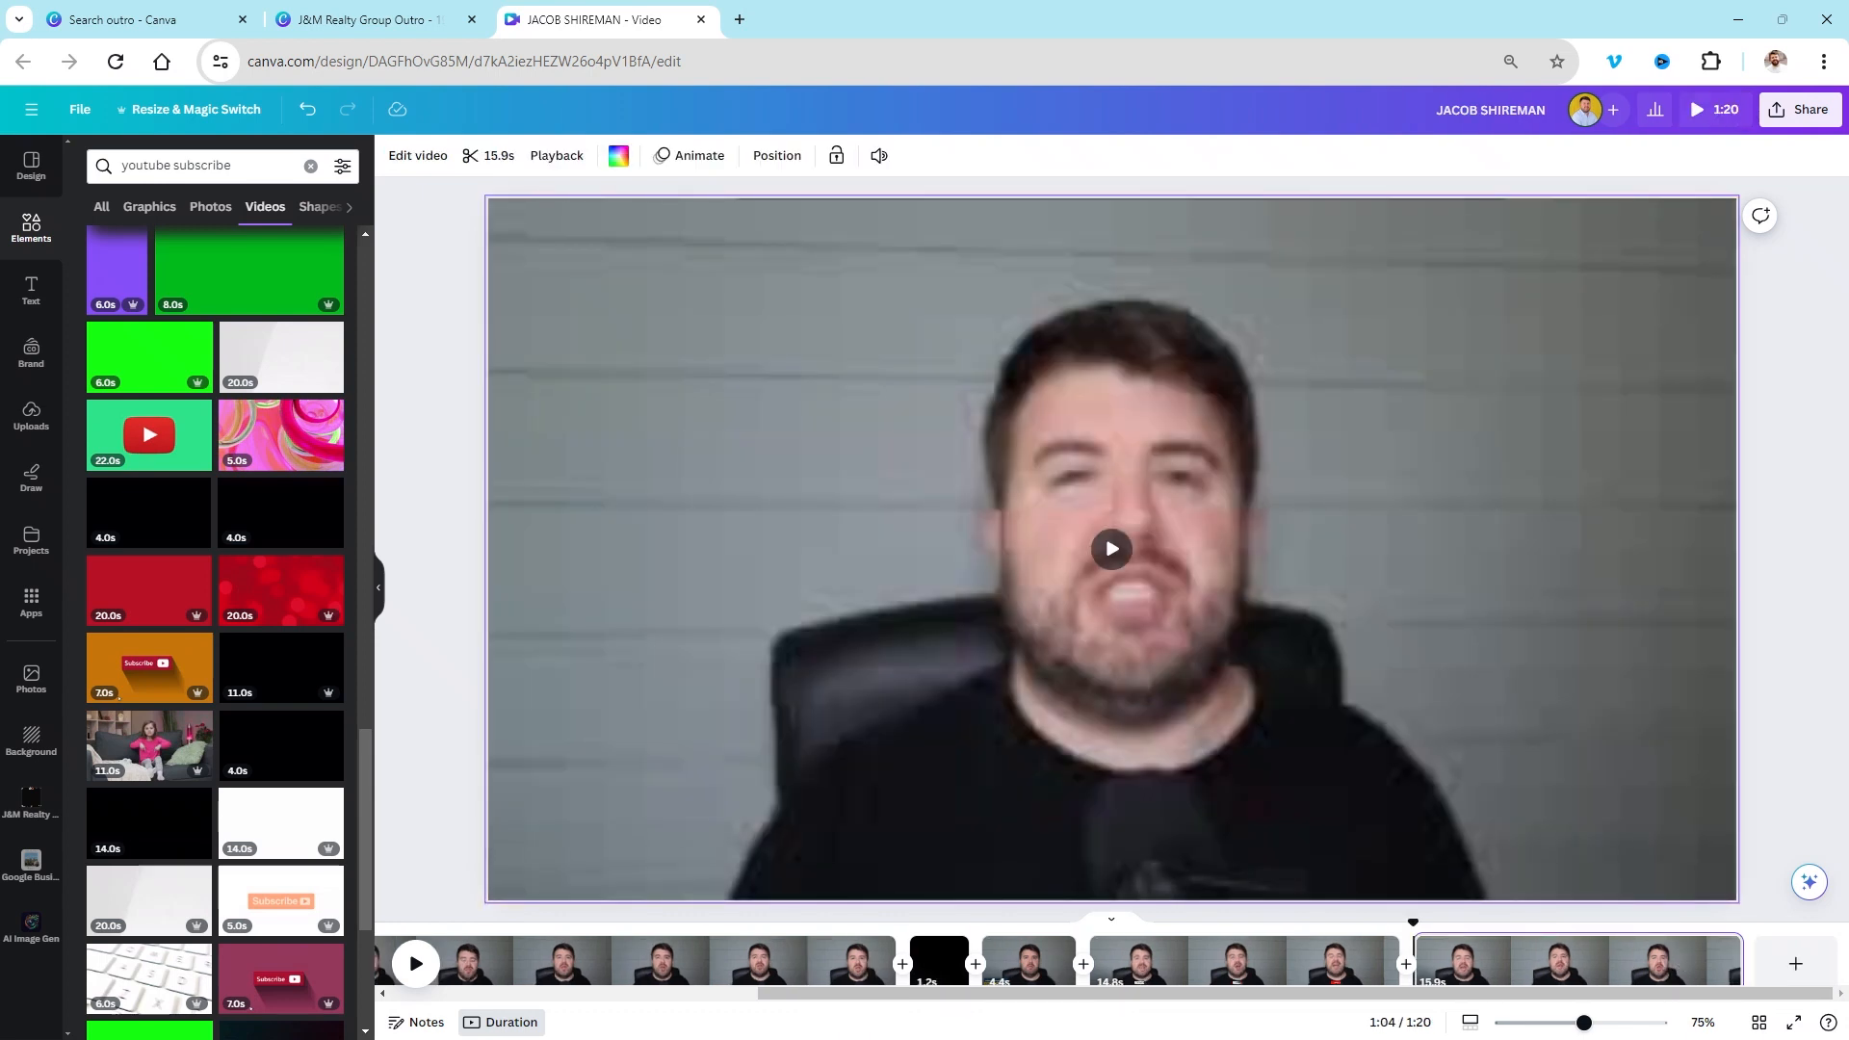
Step: Open the MP4 download settings, confirm all 7 pages are included, and raise quality to 1080p
left_click(1799, 109)
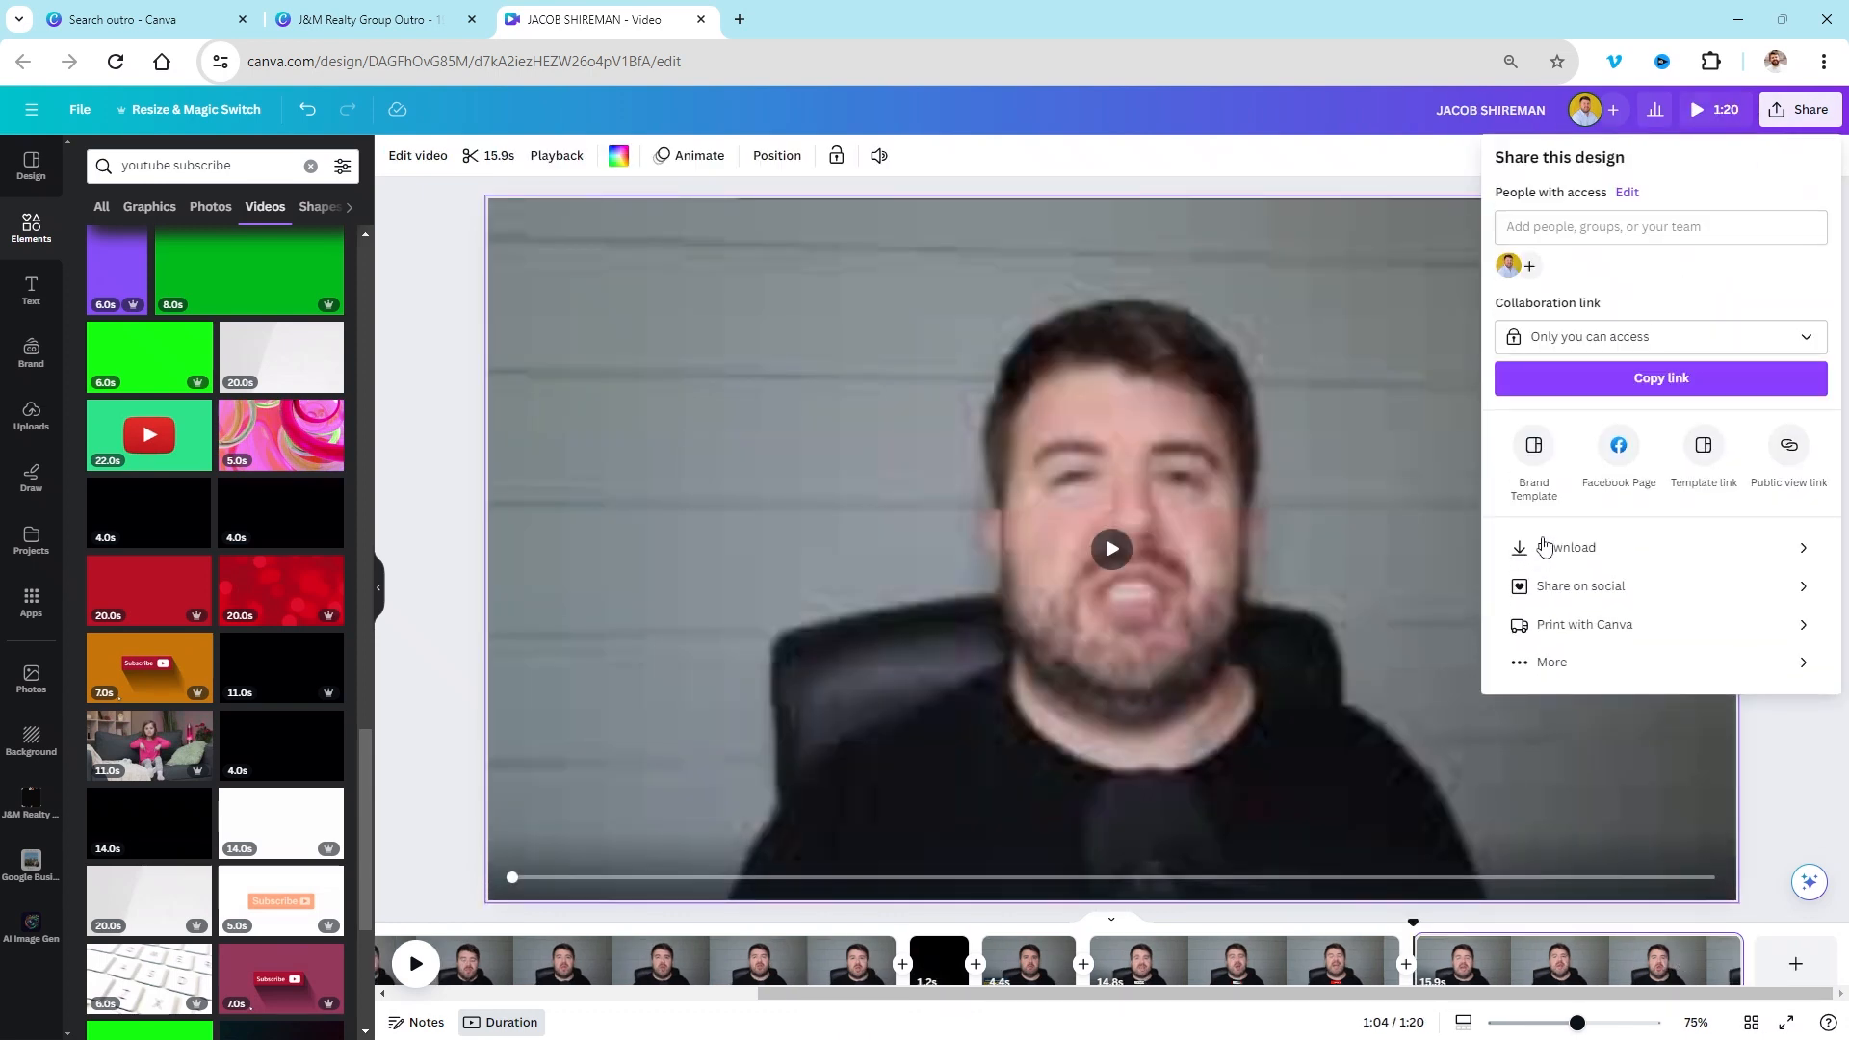
left_click(1541, 546)
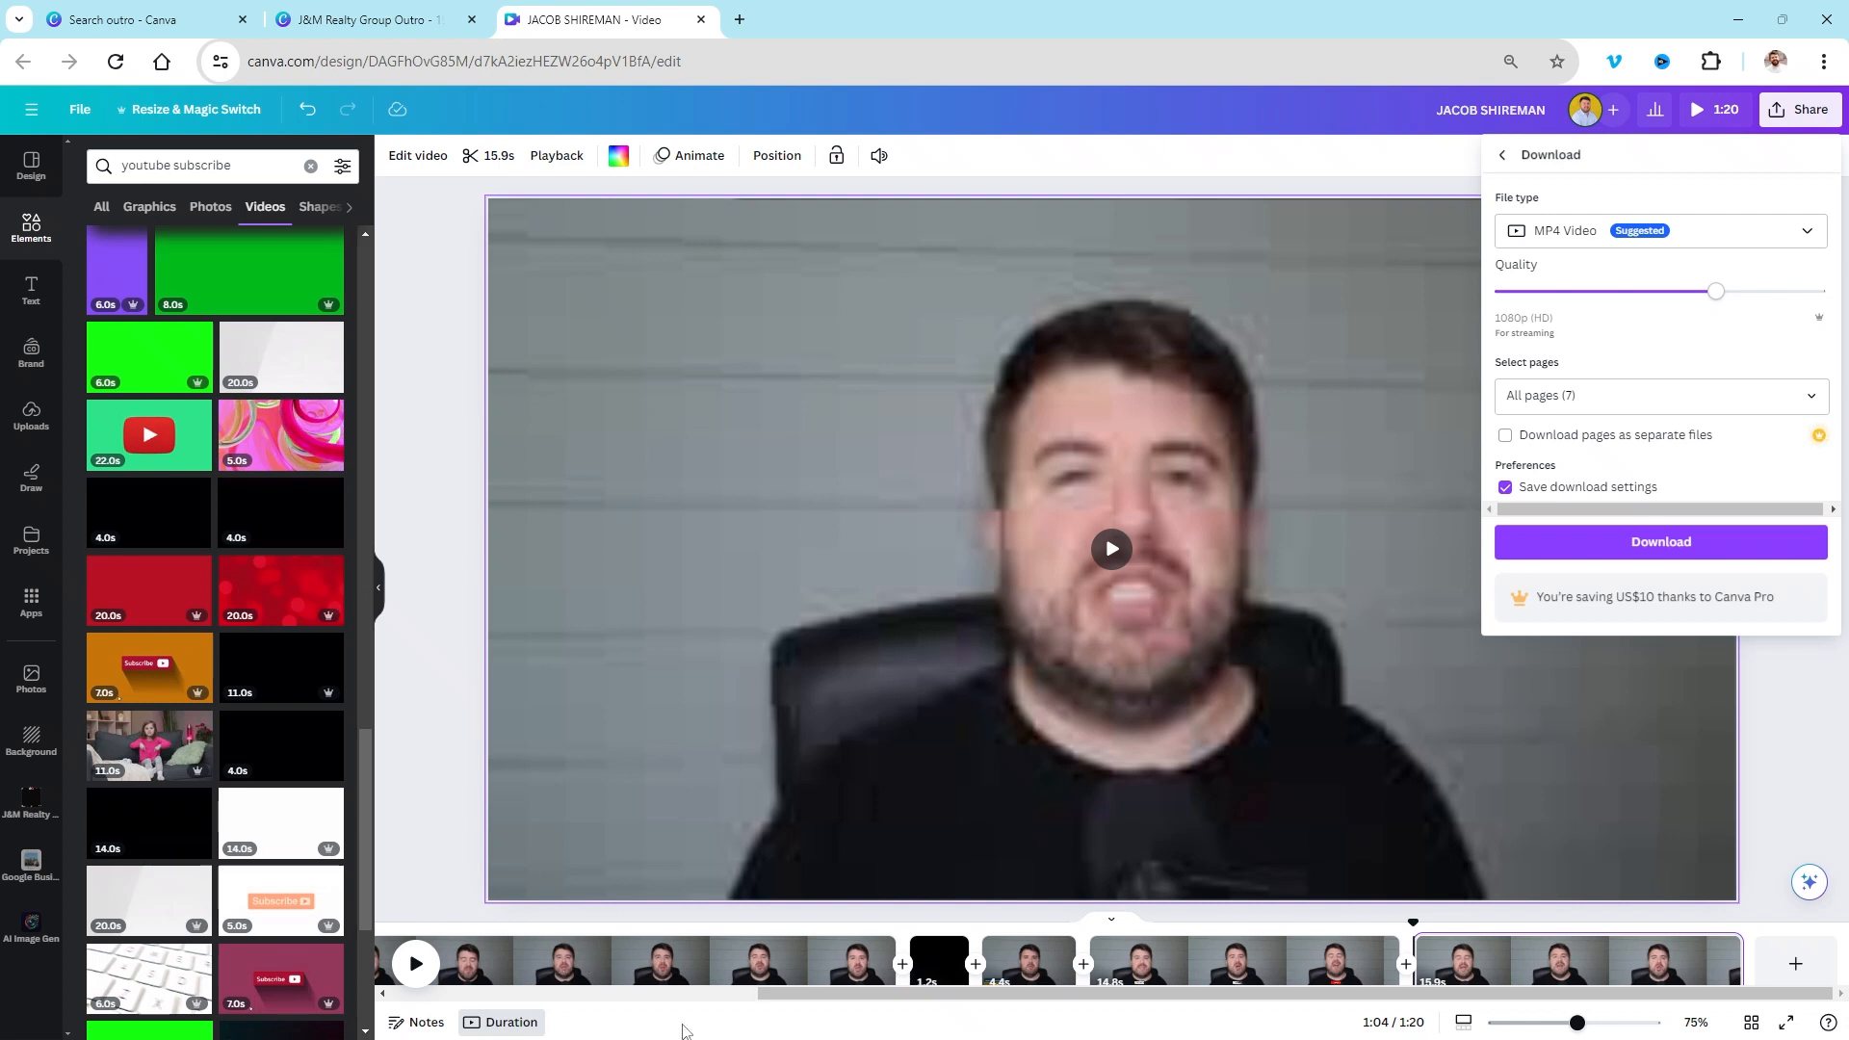
left_click(1803, 398)
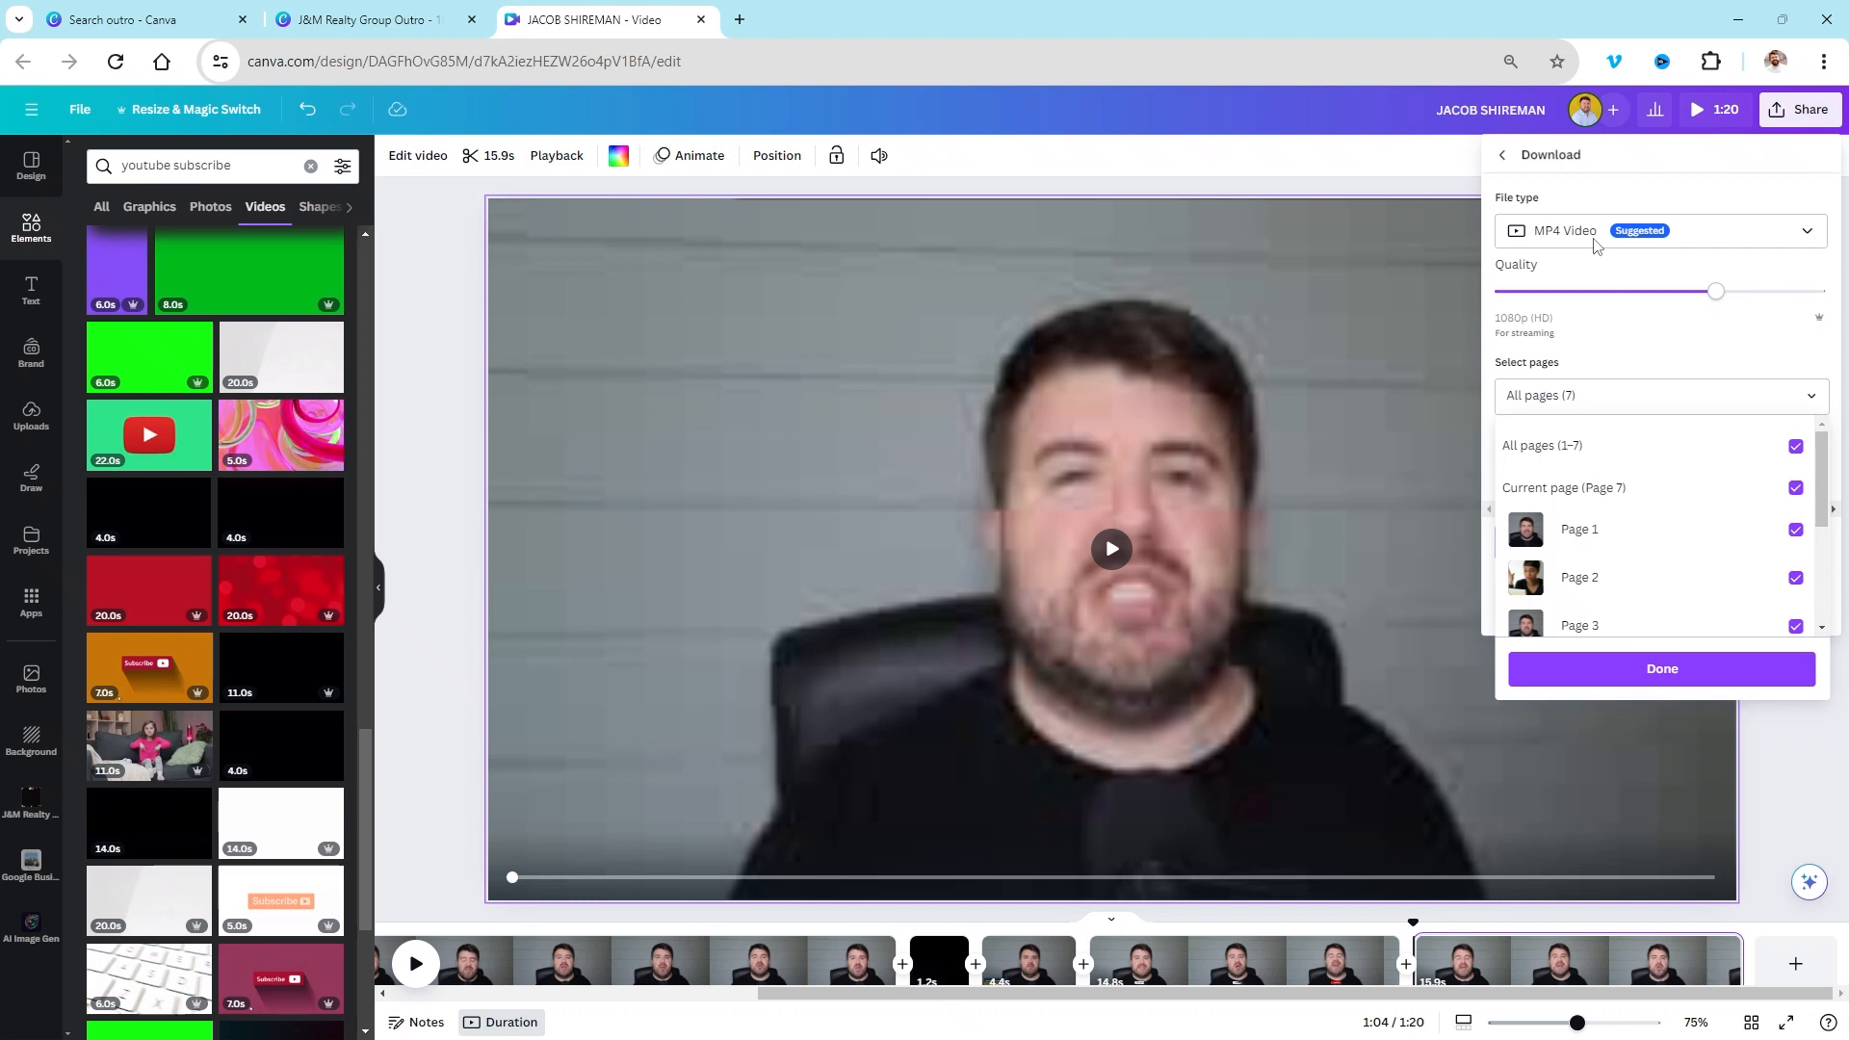
left_click(1716, 295)
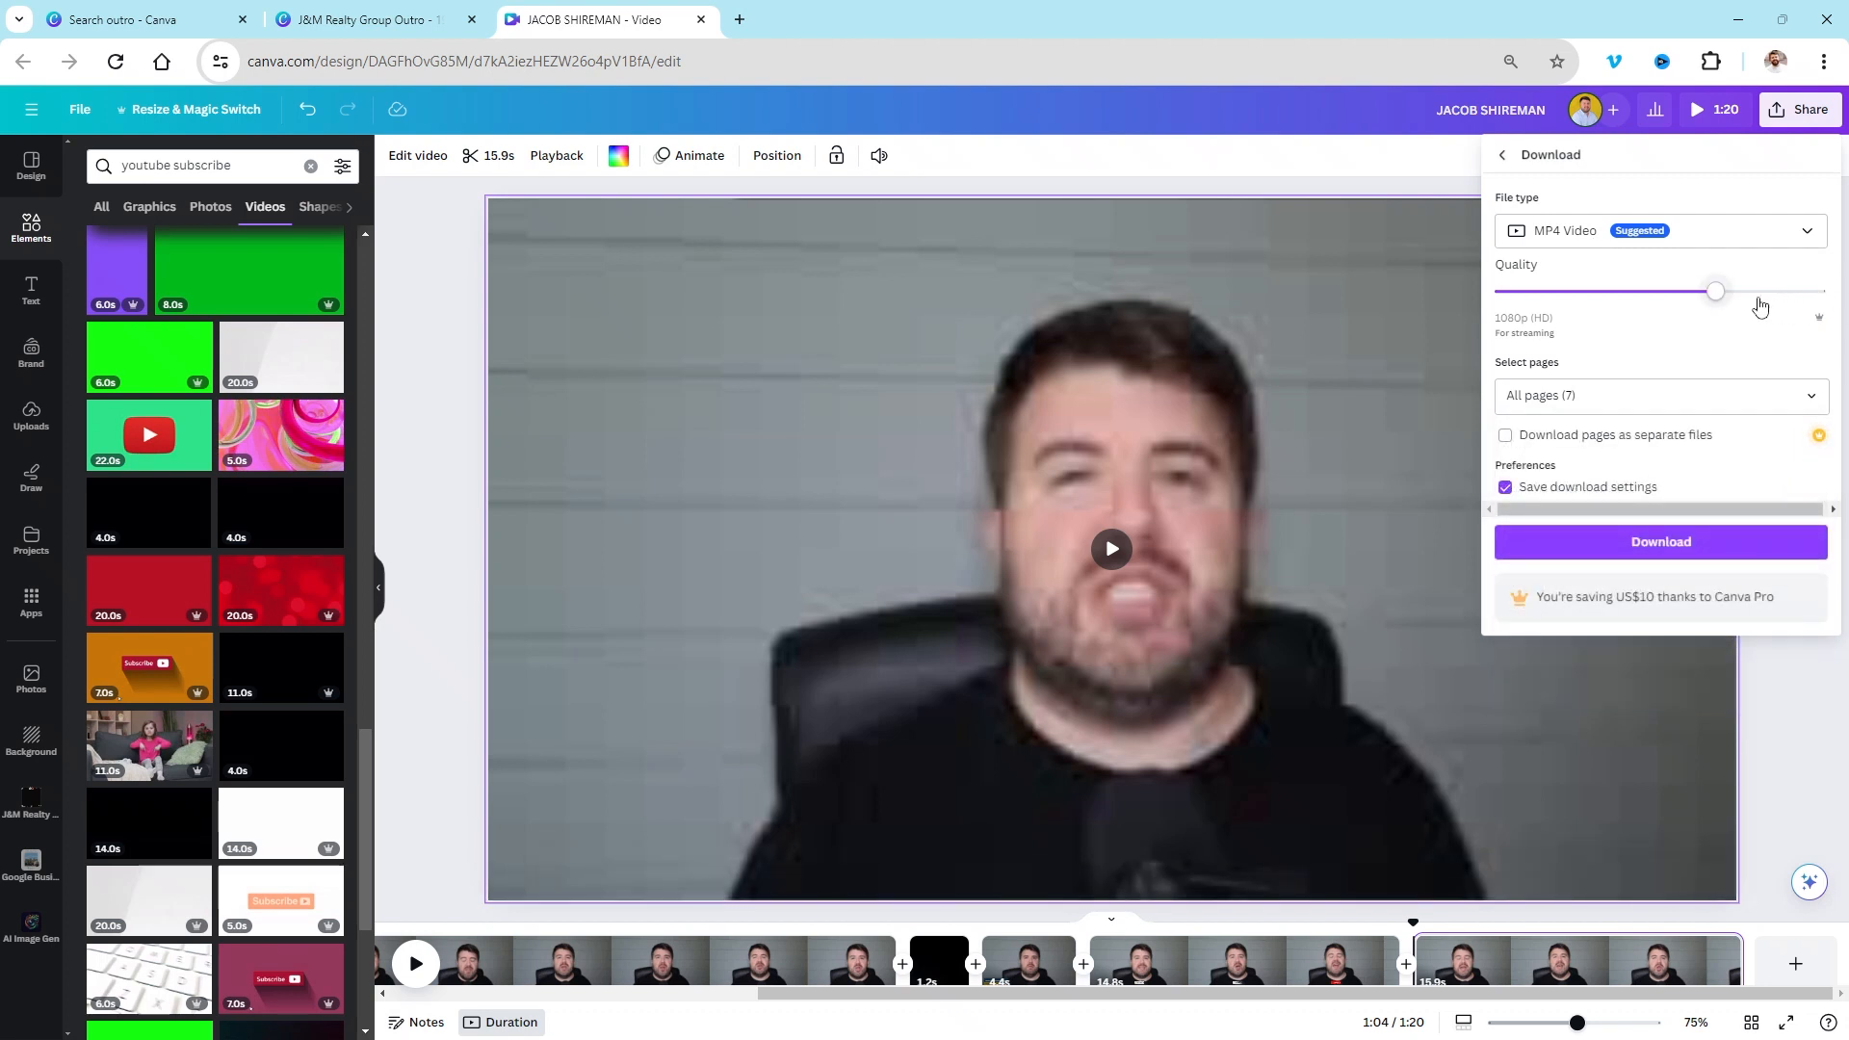
left_click_drag(1752, 304, 1716, 298)
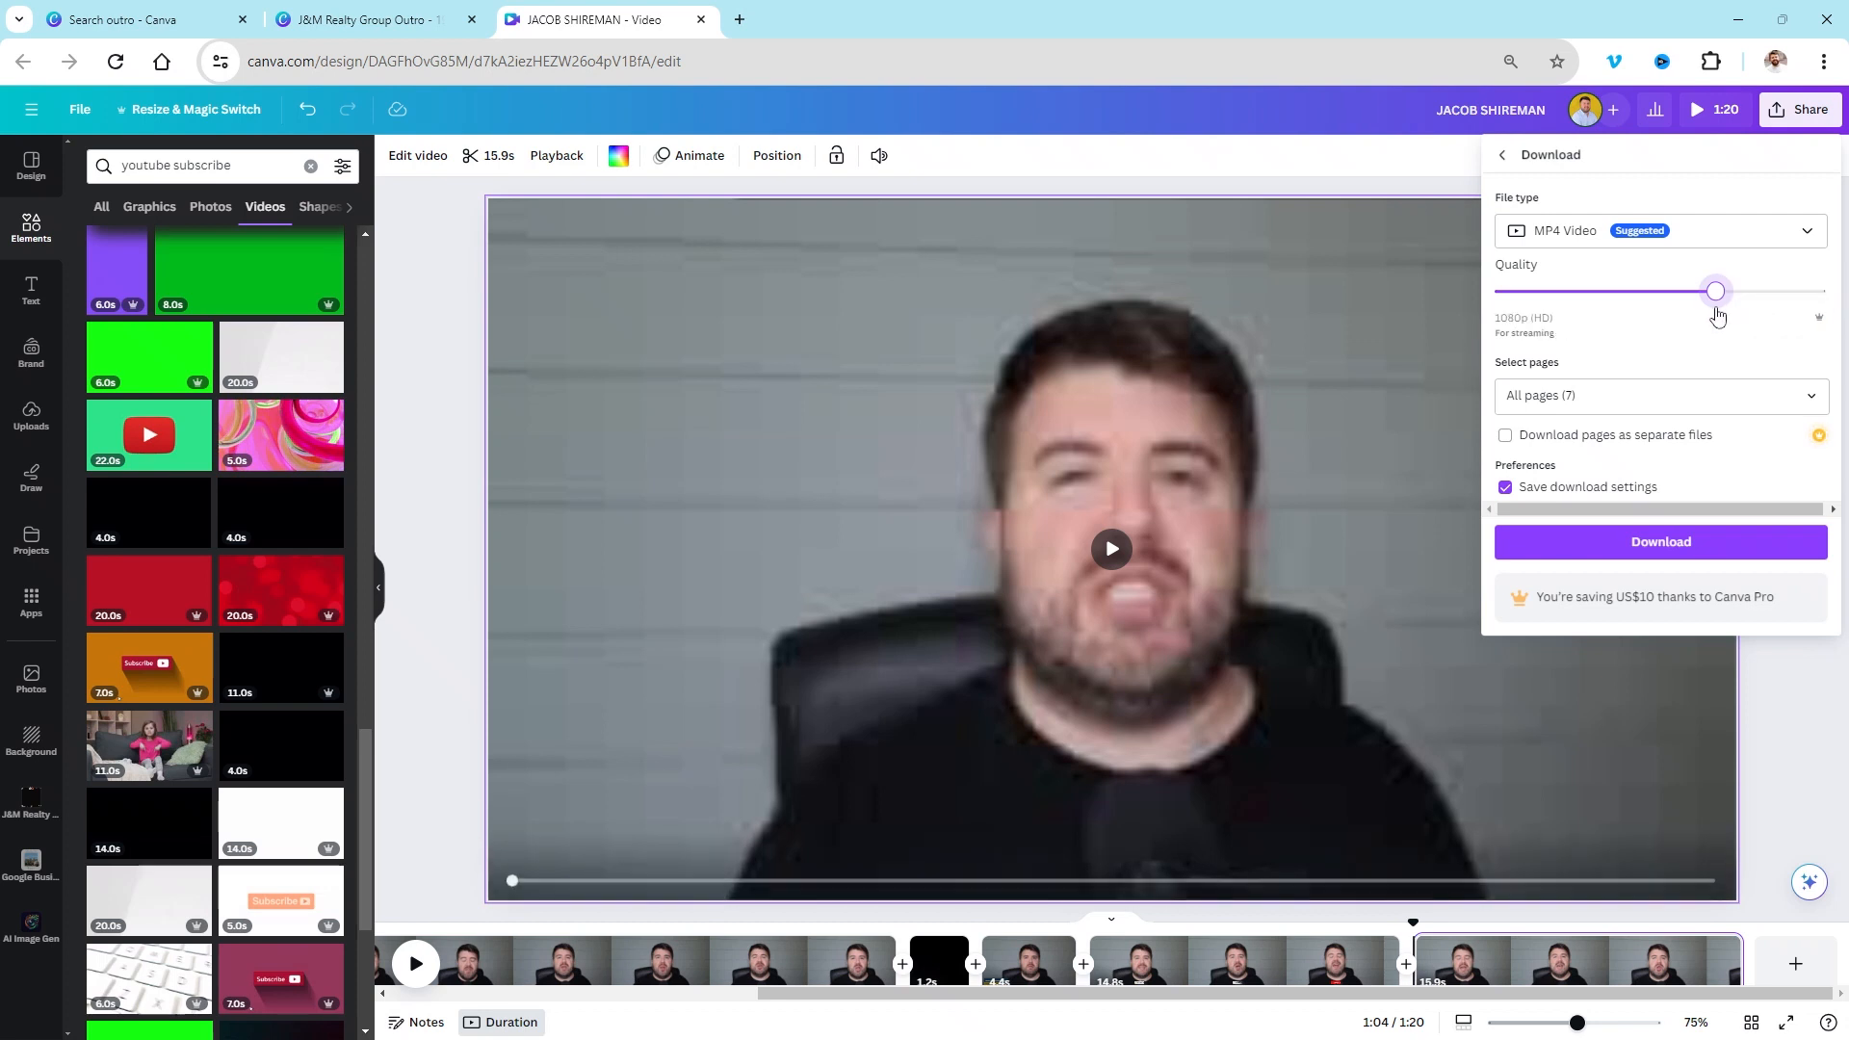